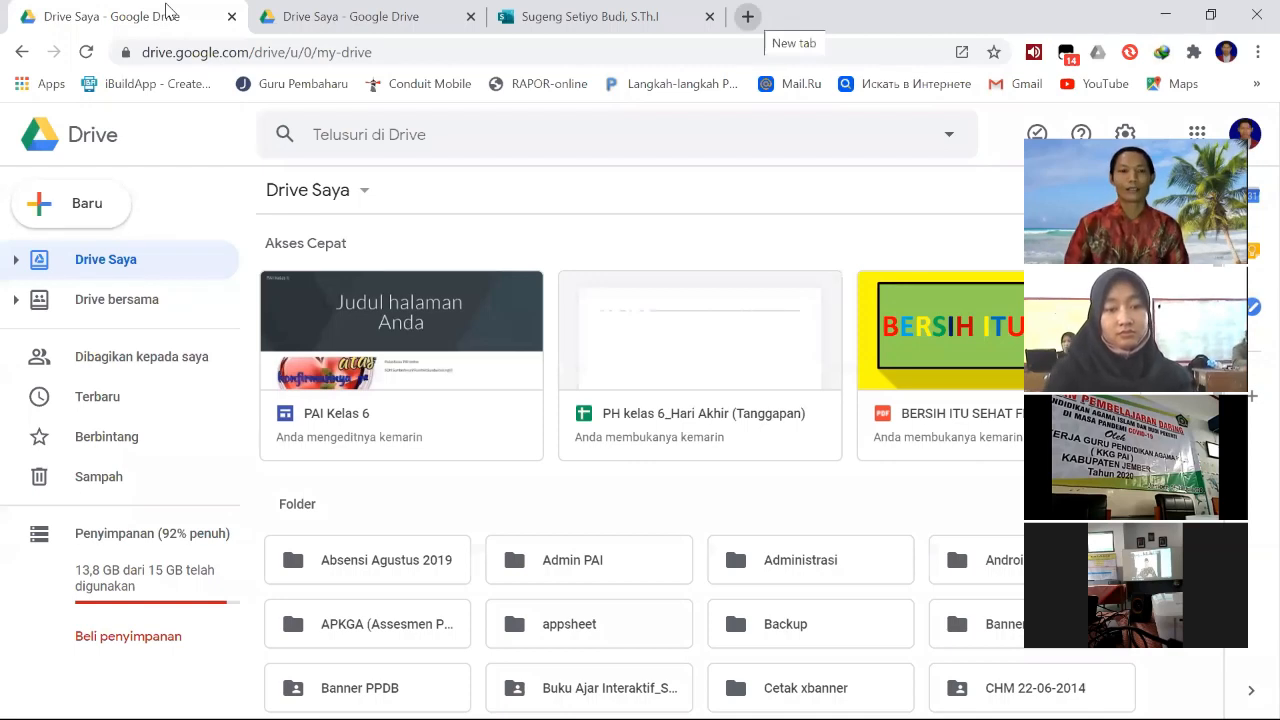
- Search the web for "sites" in a new browser tab and open the Google Sites result
left_click(747, 16)
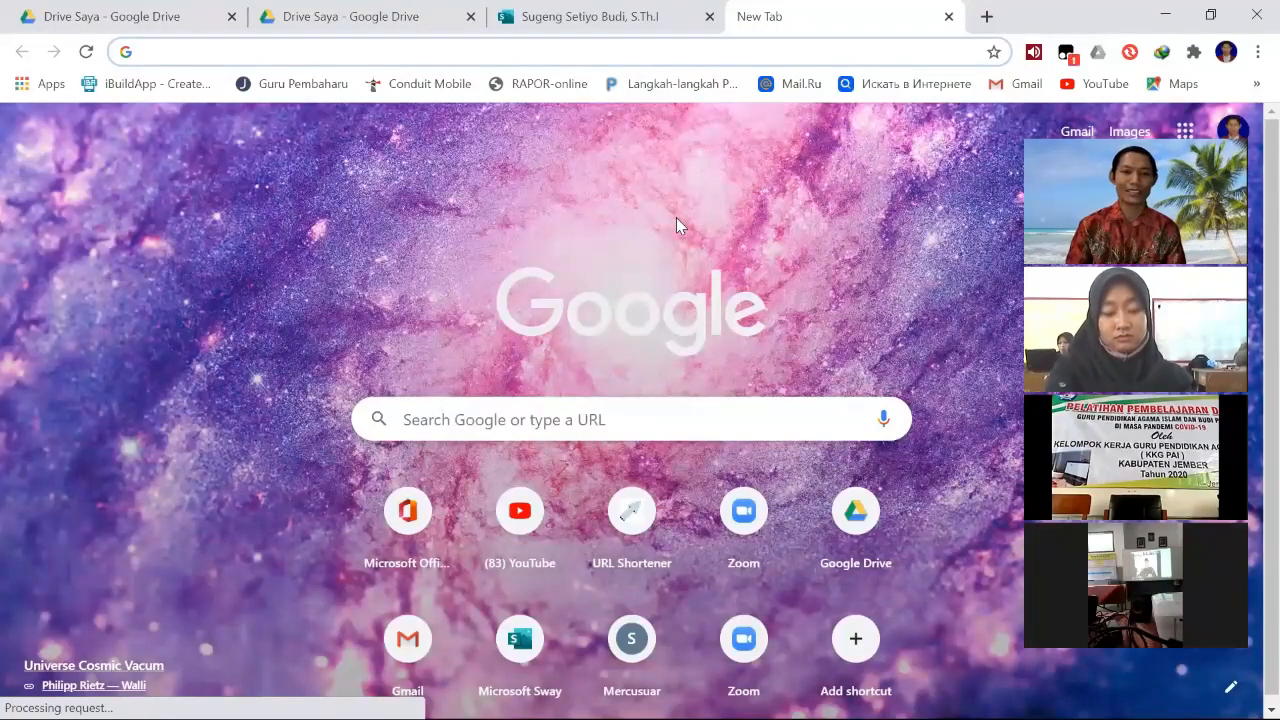
left_click(158, 50)
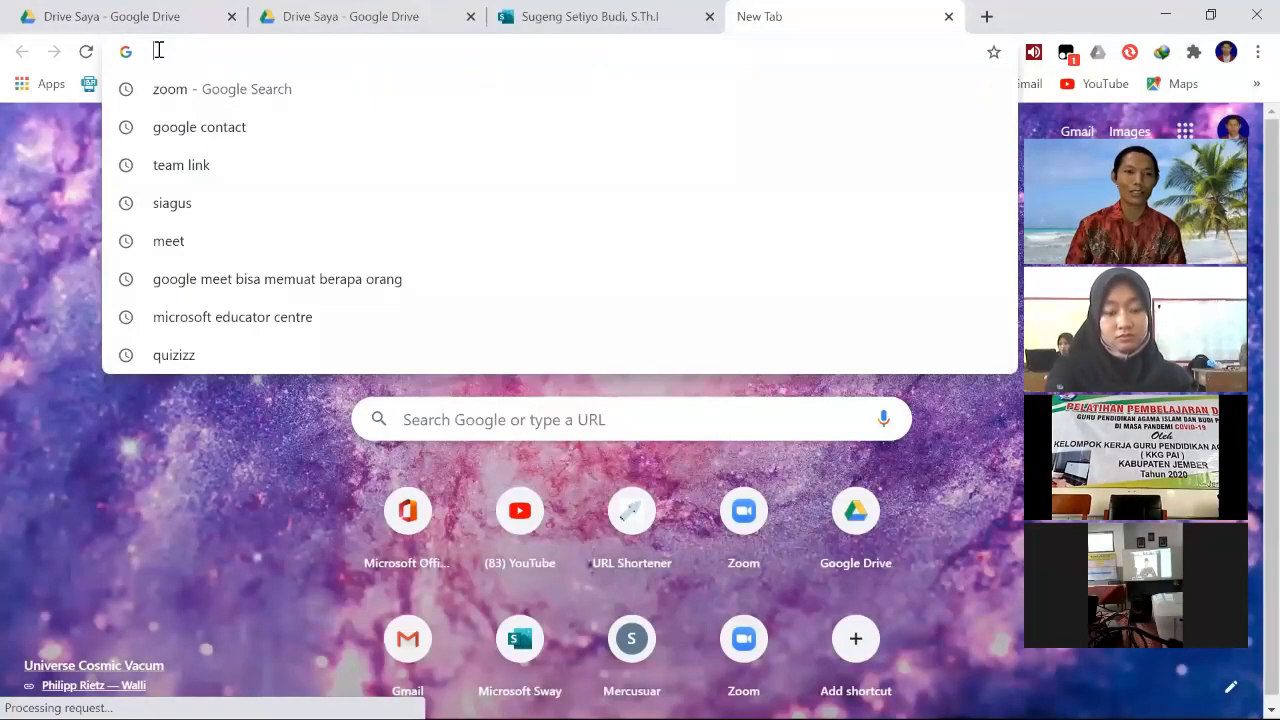
left_click(223, 437)
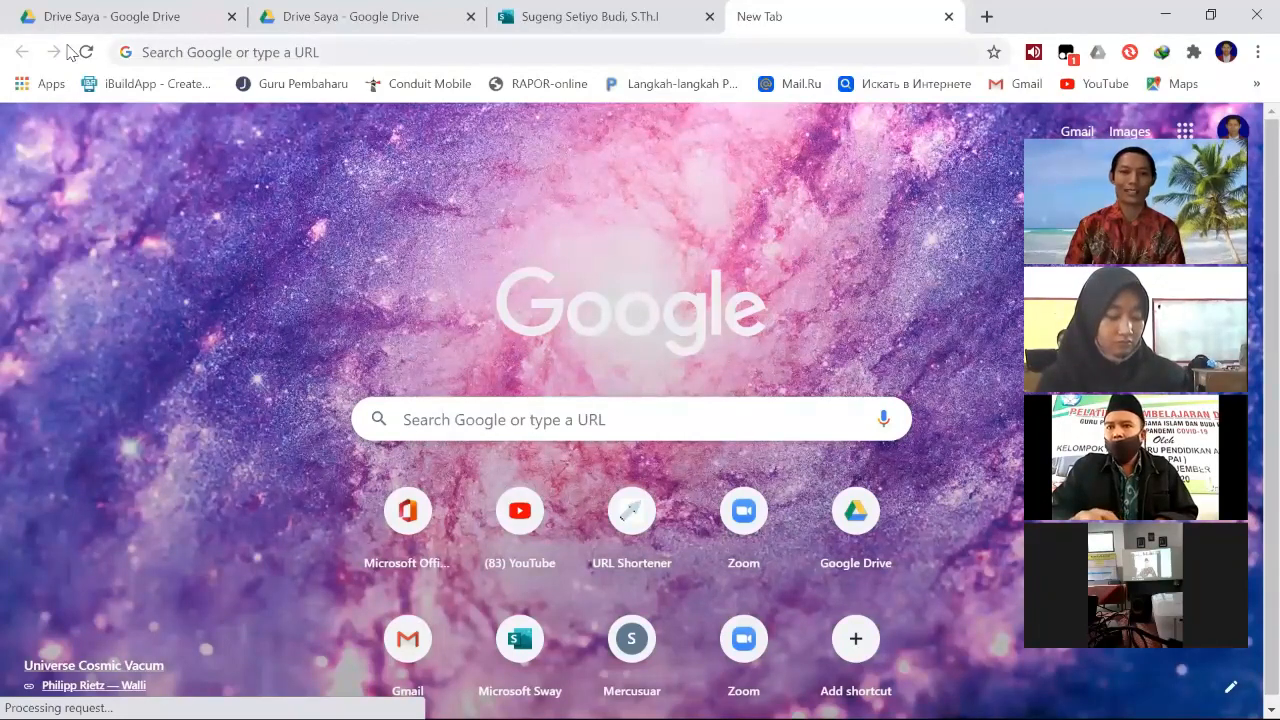
key("ctrl+l")
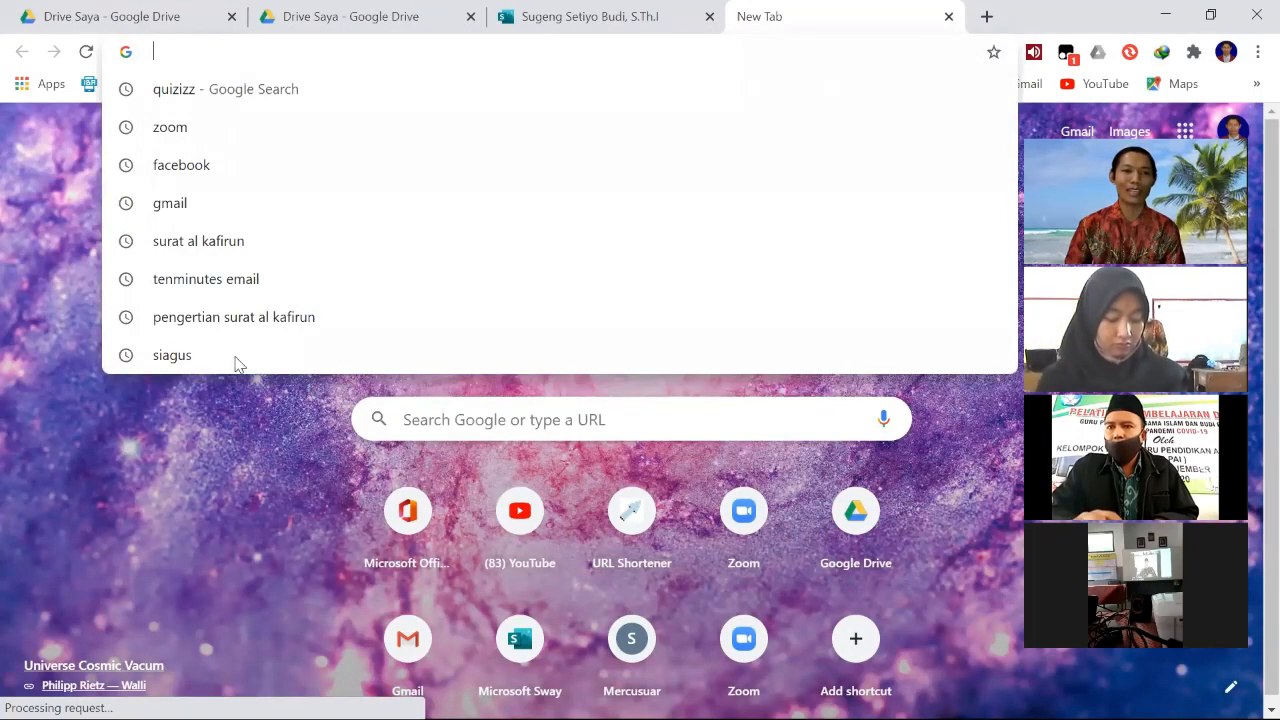
left_click(194, 52)
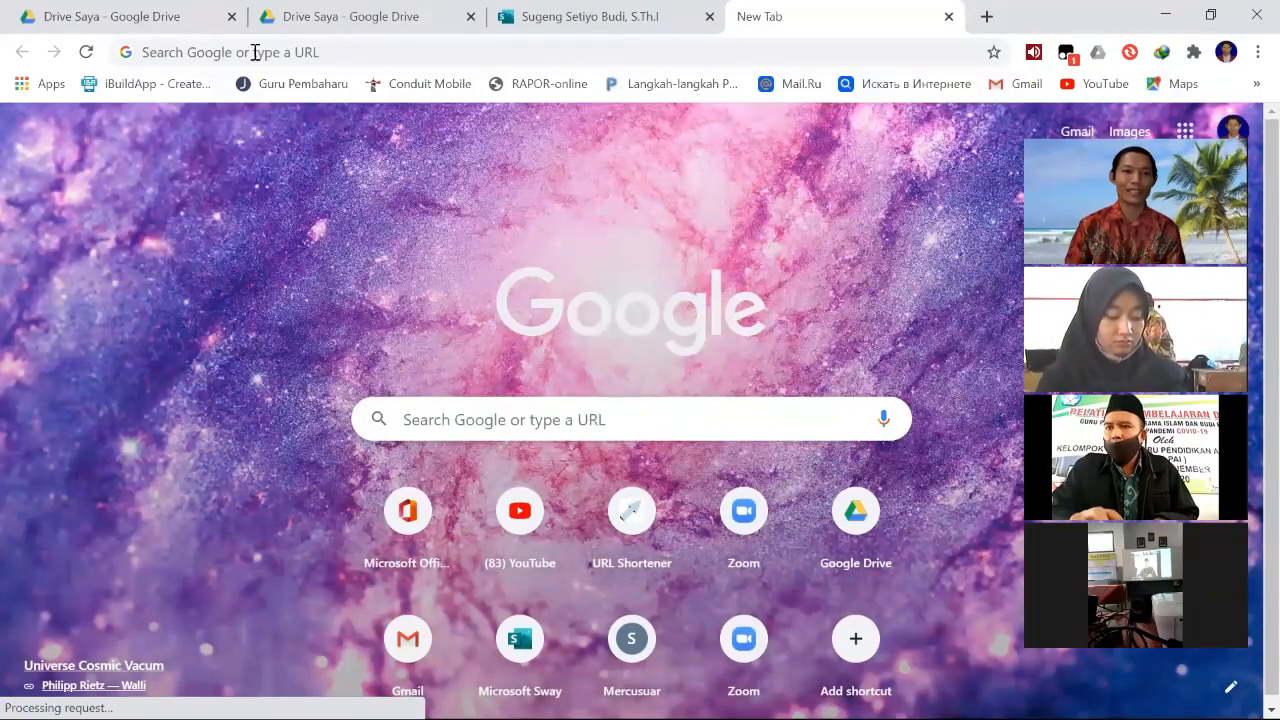
key("ctrl+l")
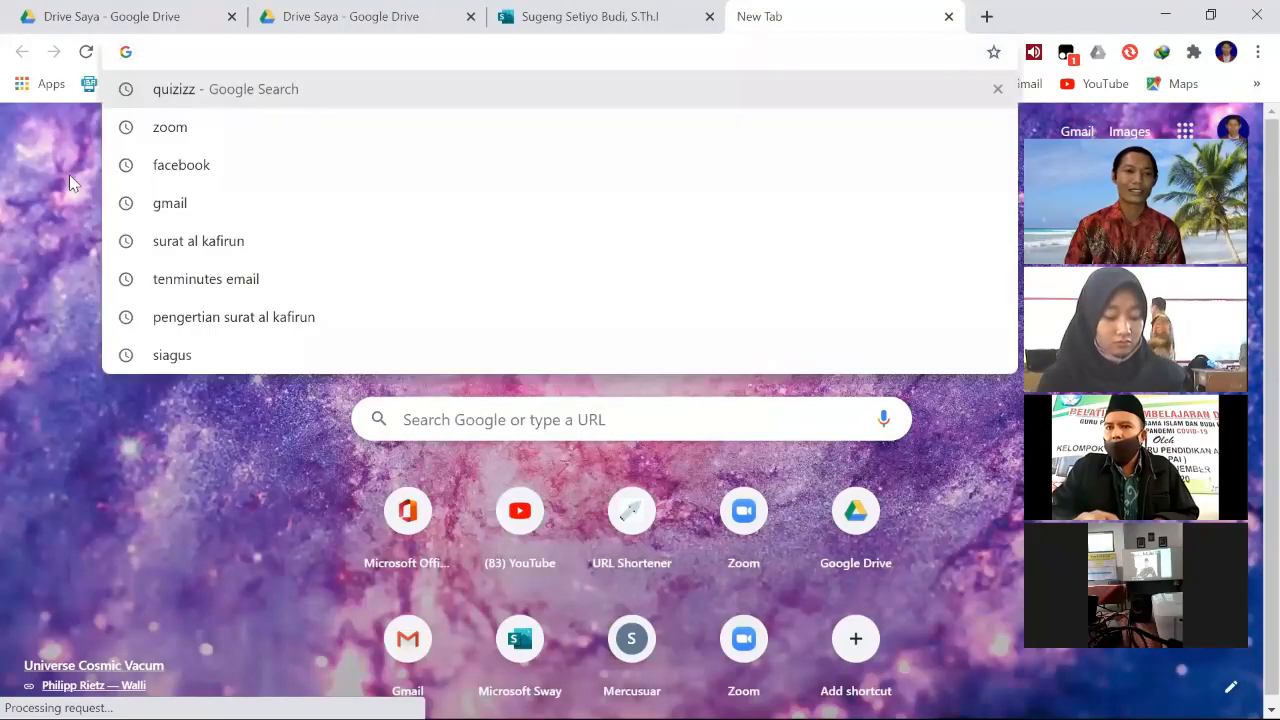
left_click(180, 43)
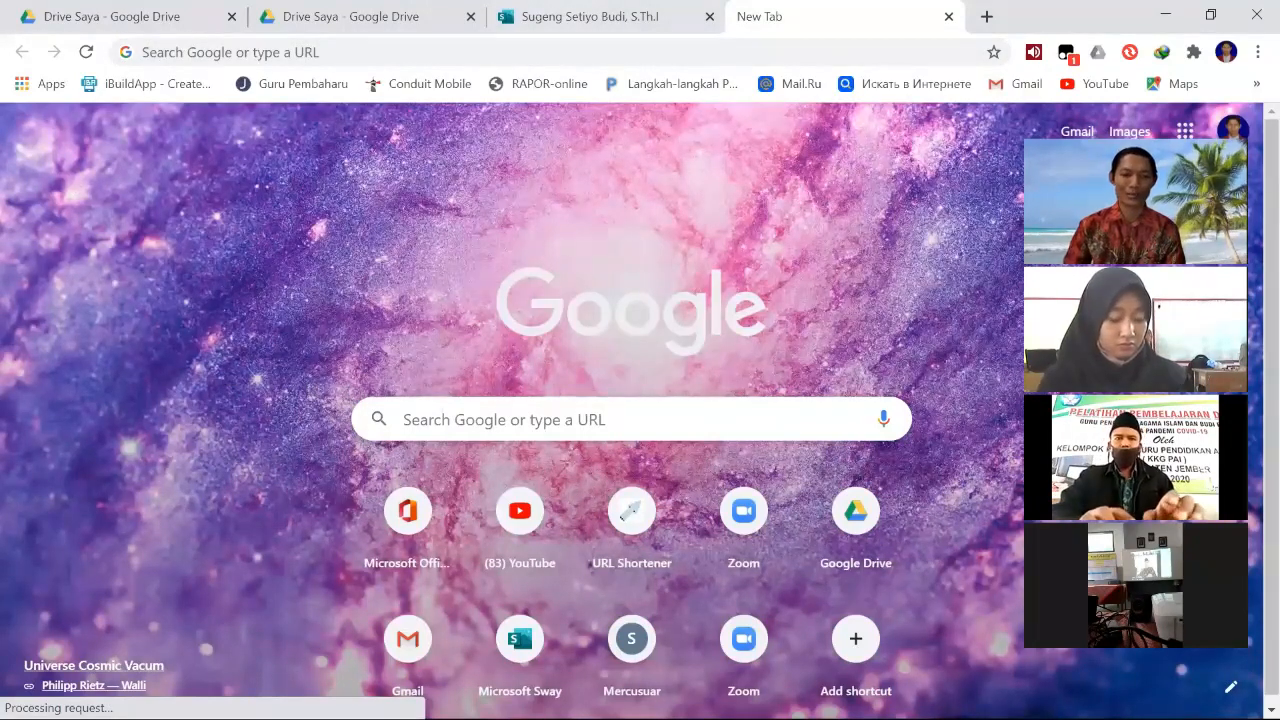
left_click(195, 50)
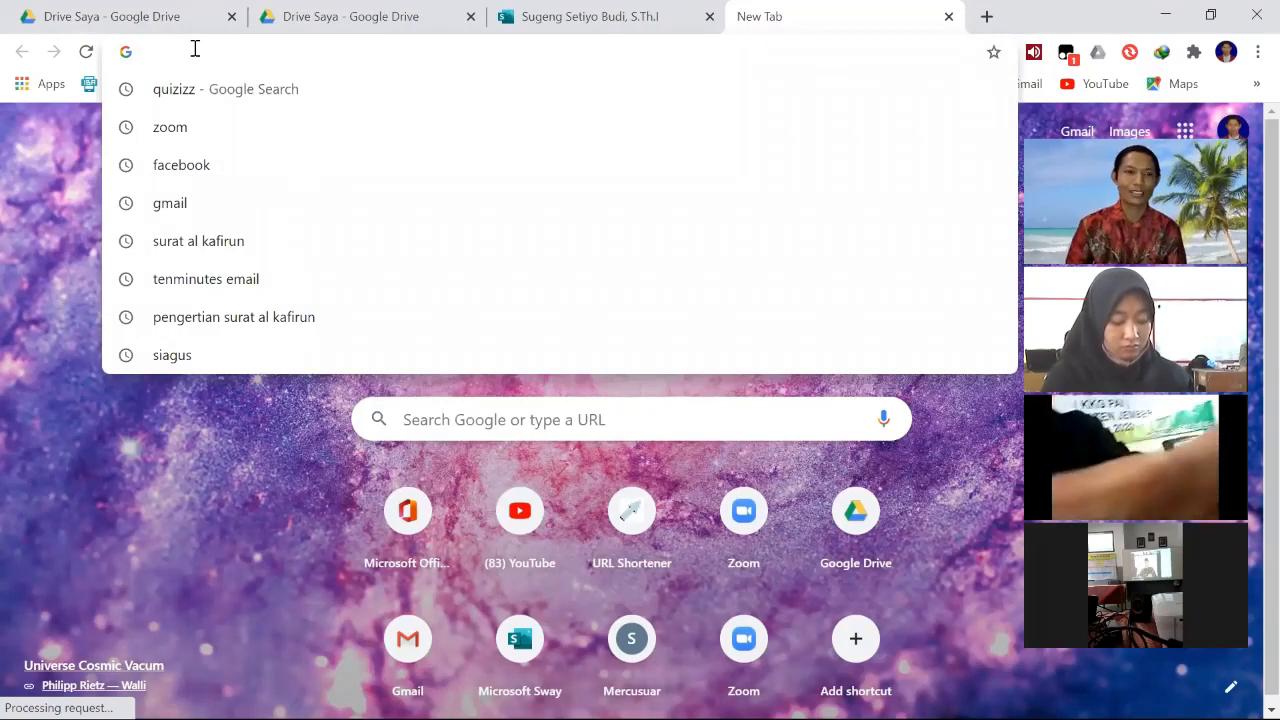
type("sites")
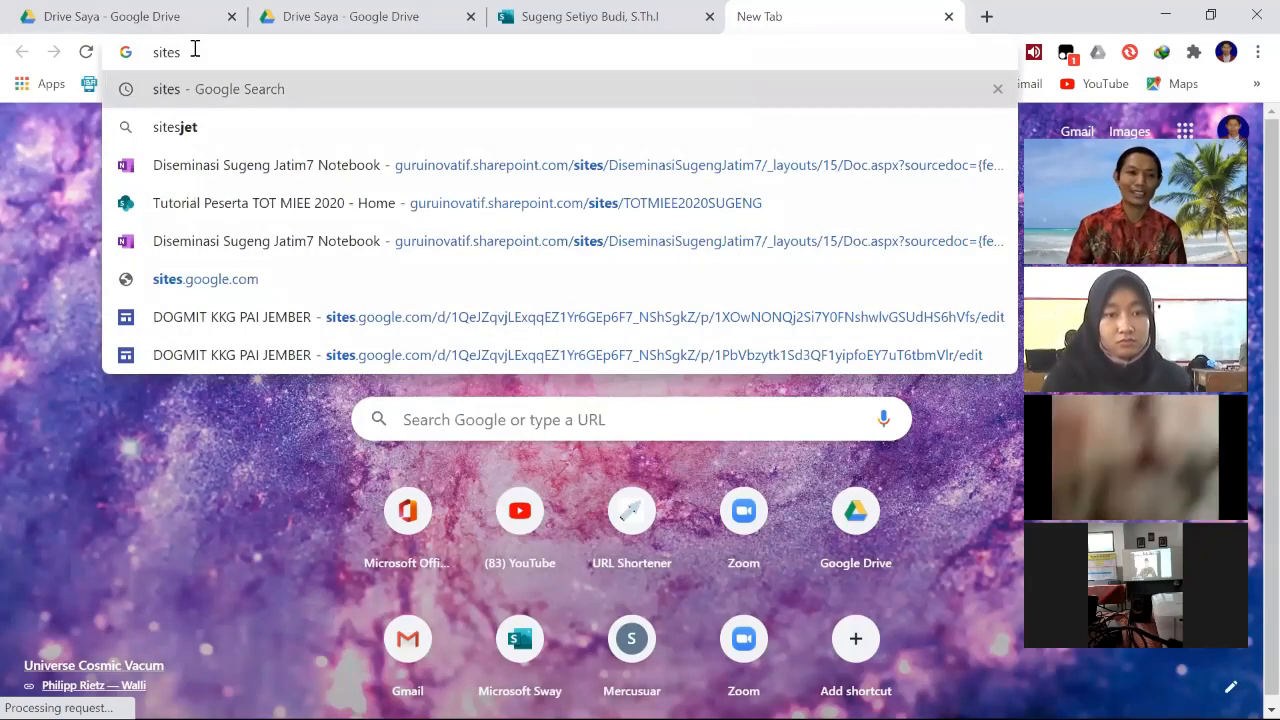
key("Return")
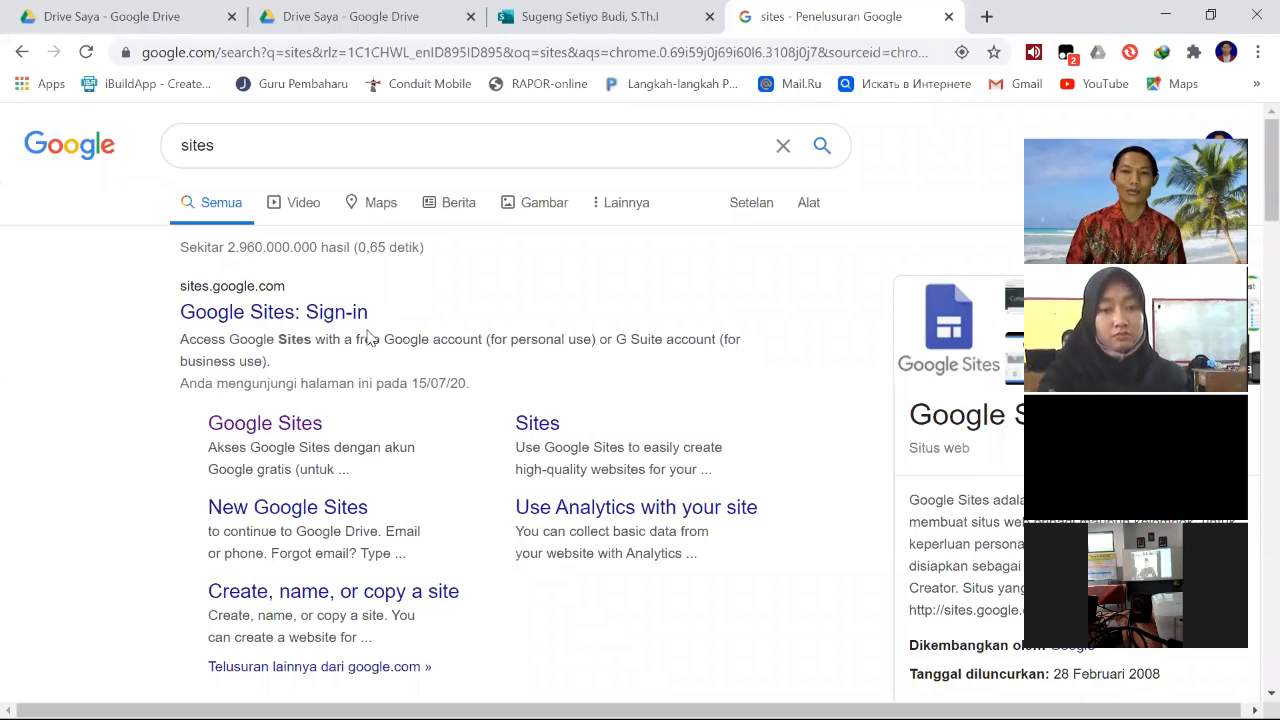
left_click(270, 430)
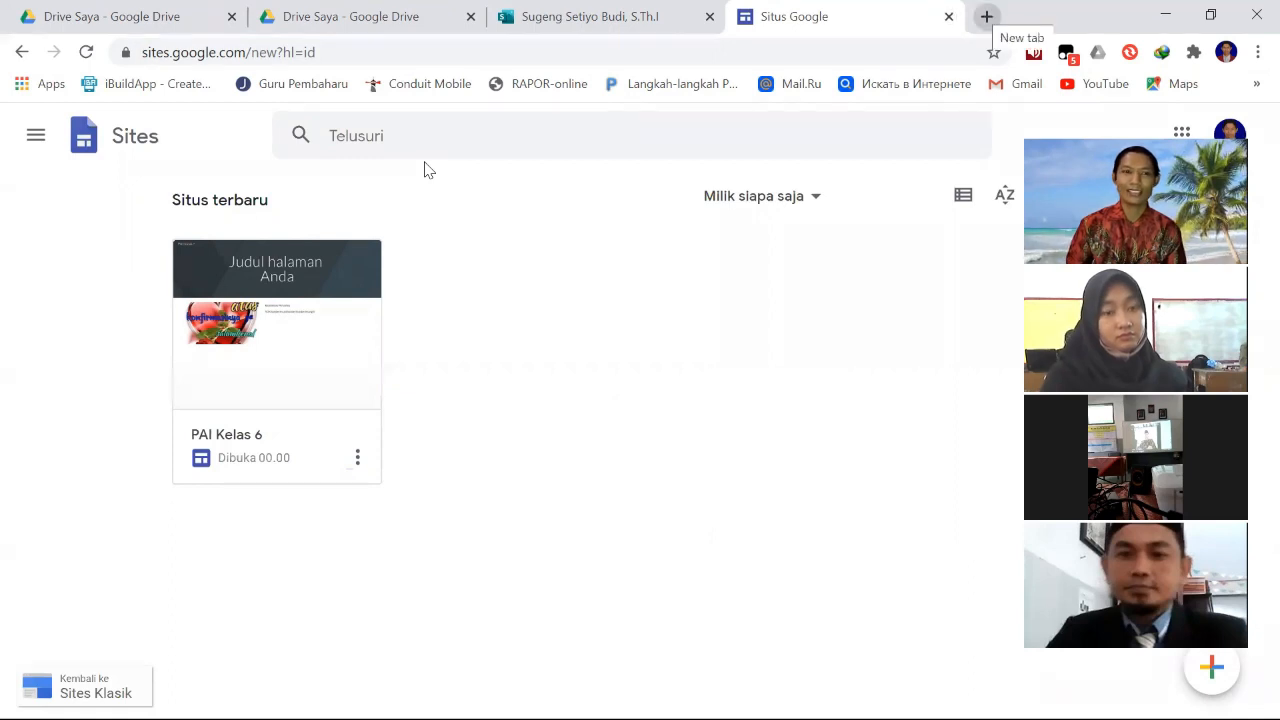
- Open drive.google.com in a new tab, and launch Google Drive from Chrome's apps page
key("ctrl+t")
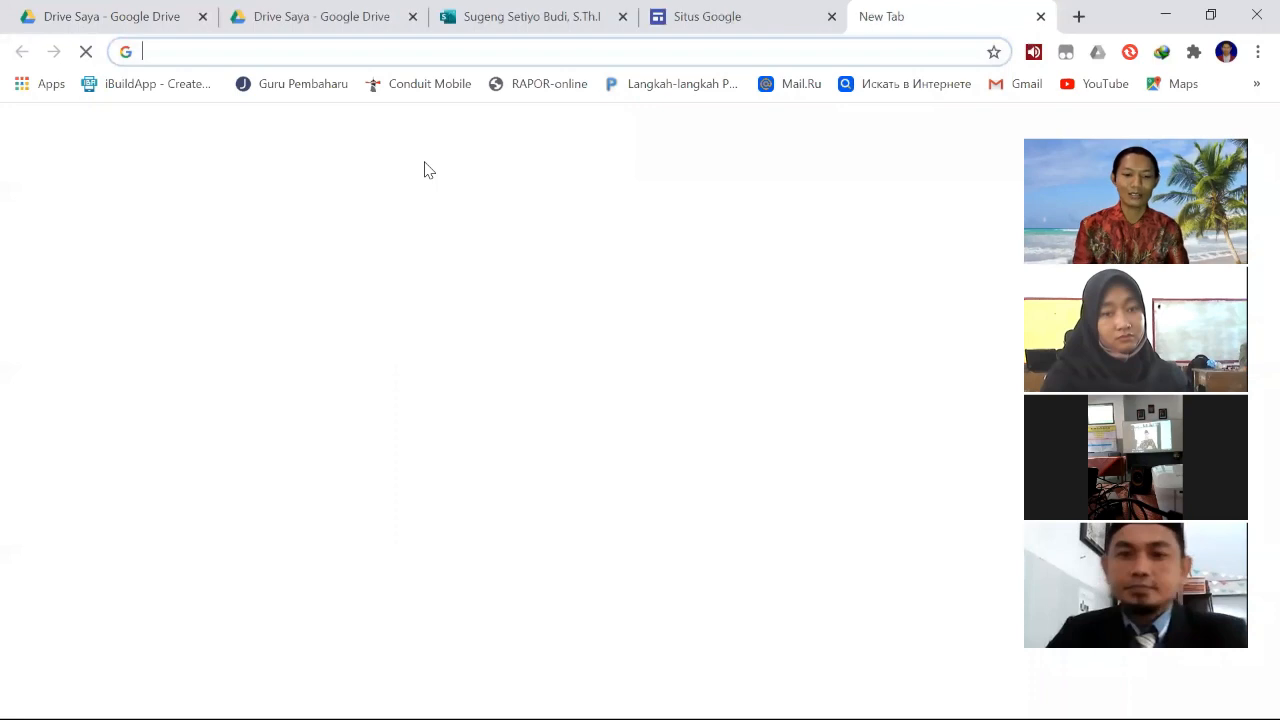
type("dr")
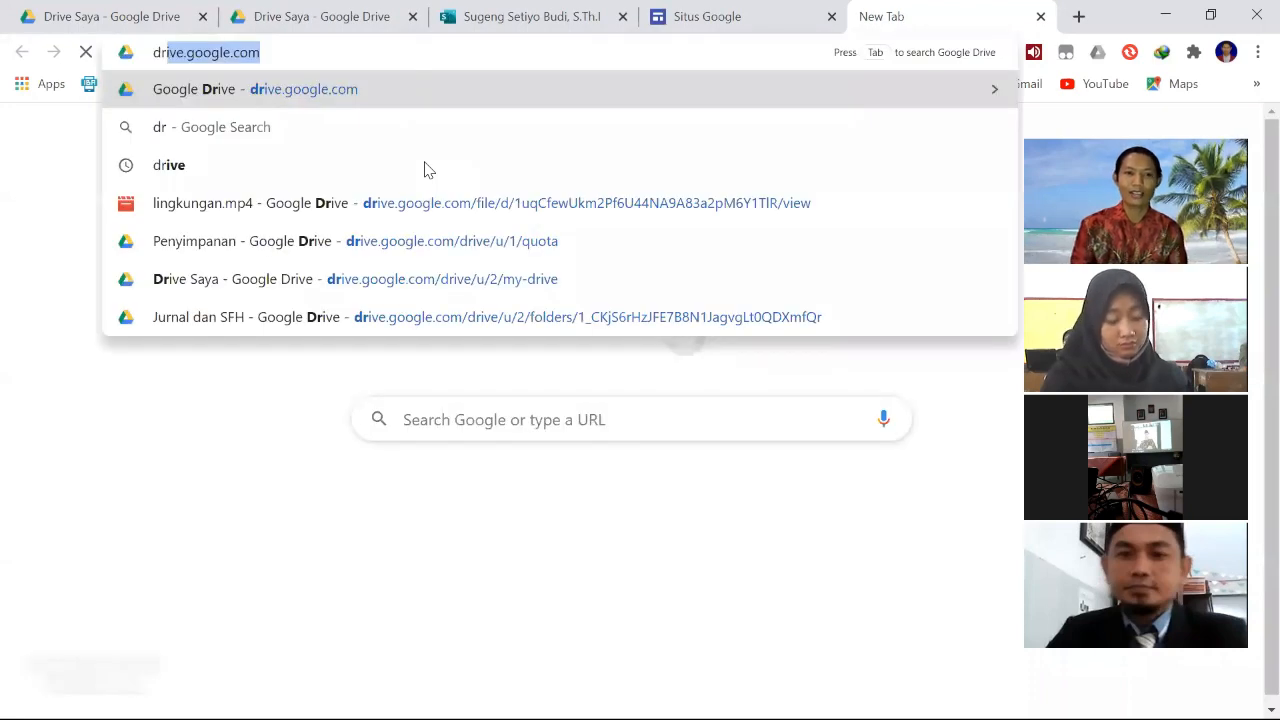
type("ive")
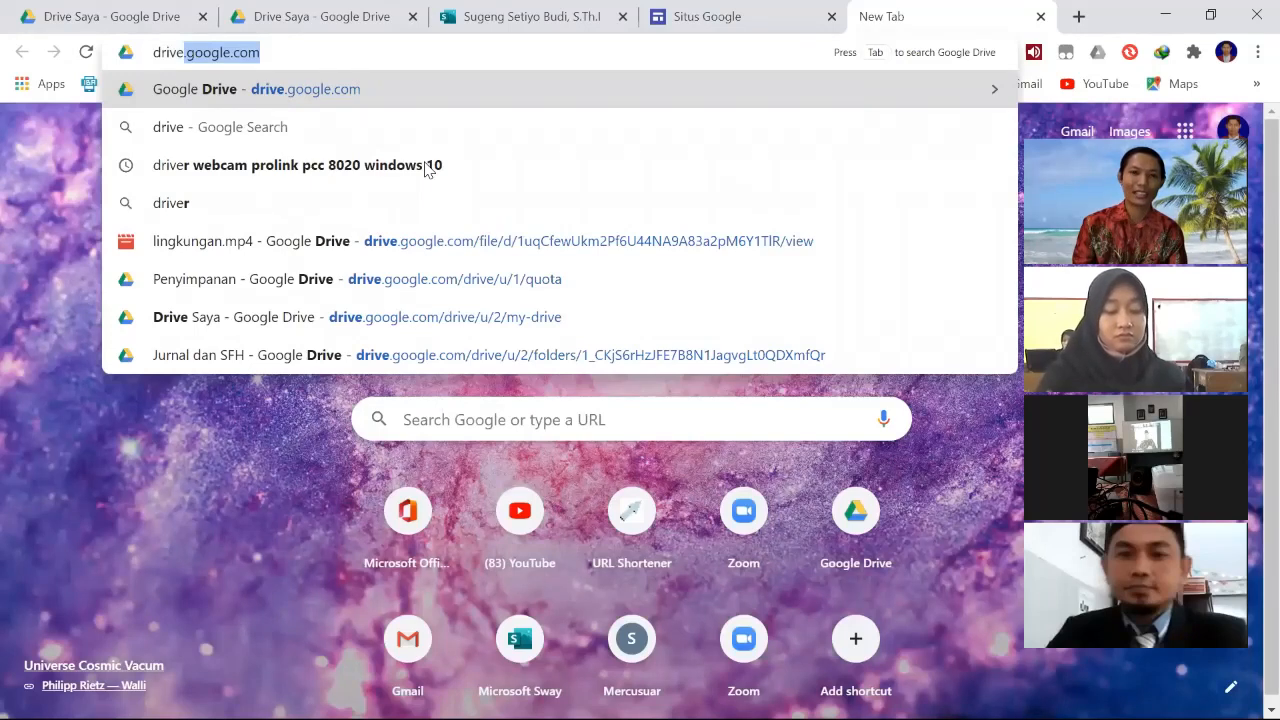
key("Return")
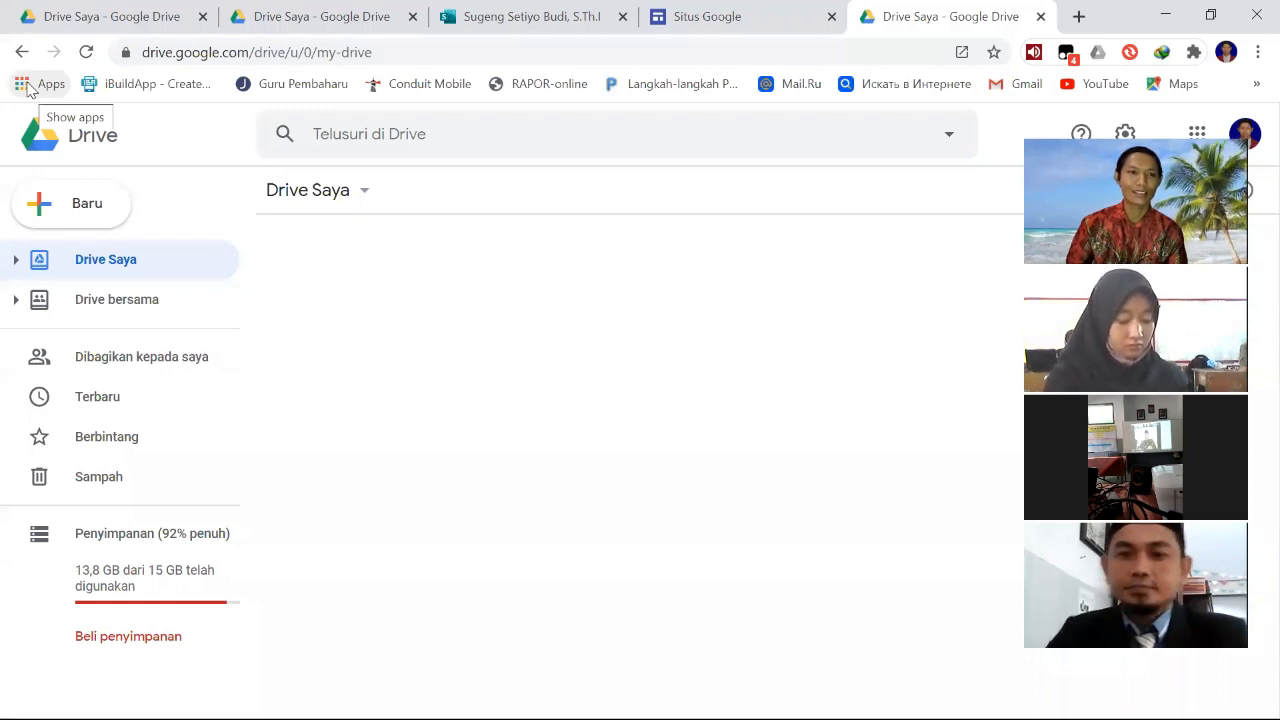
left_click(31, 91)
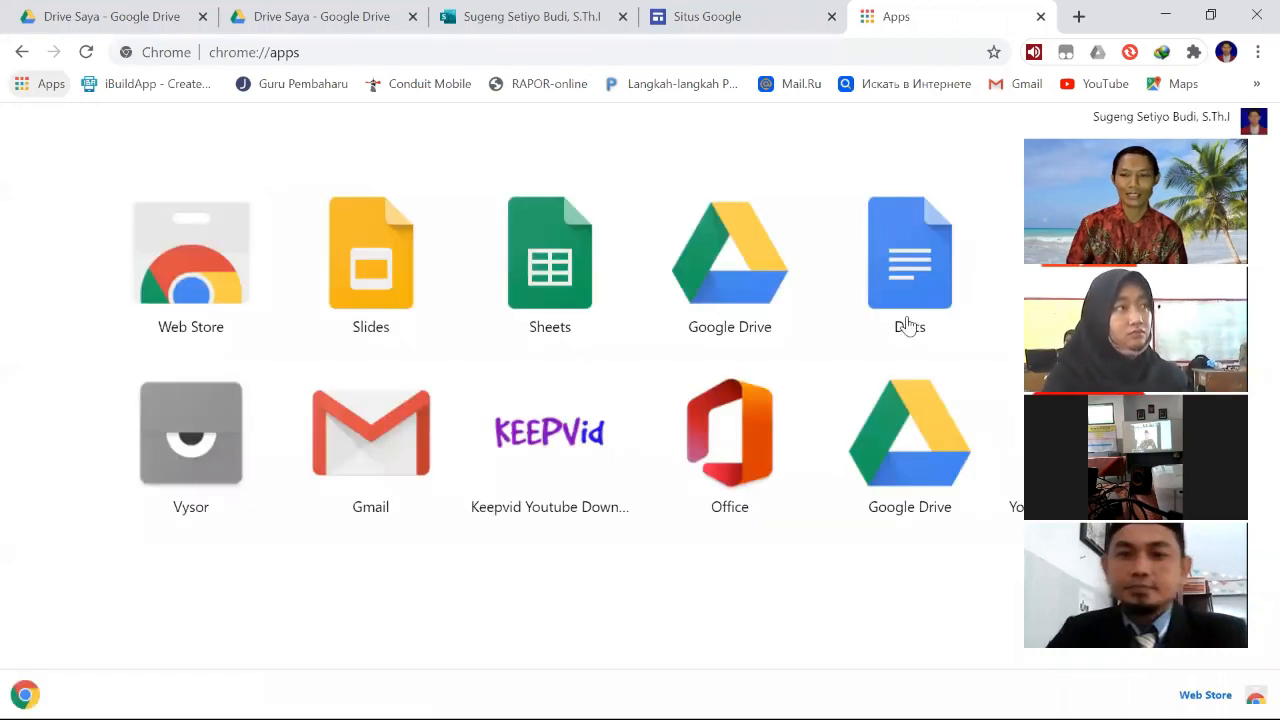
left_click(925, 450)
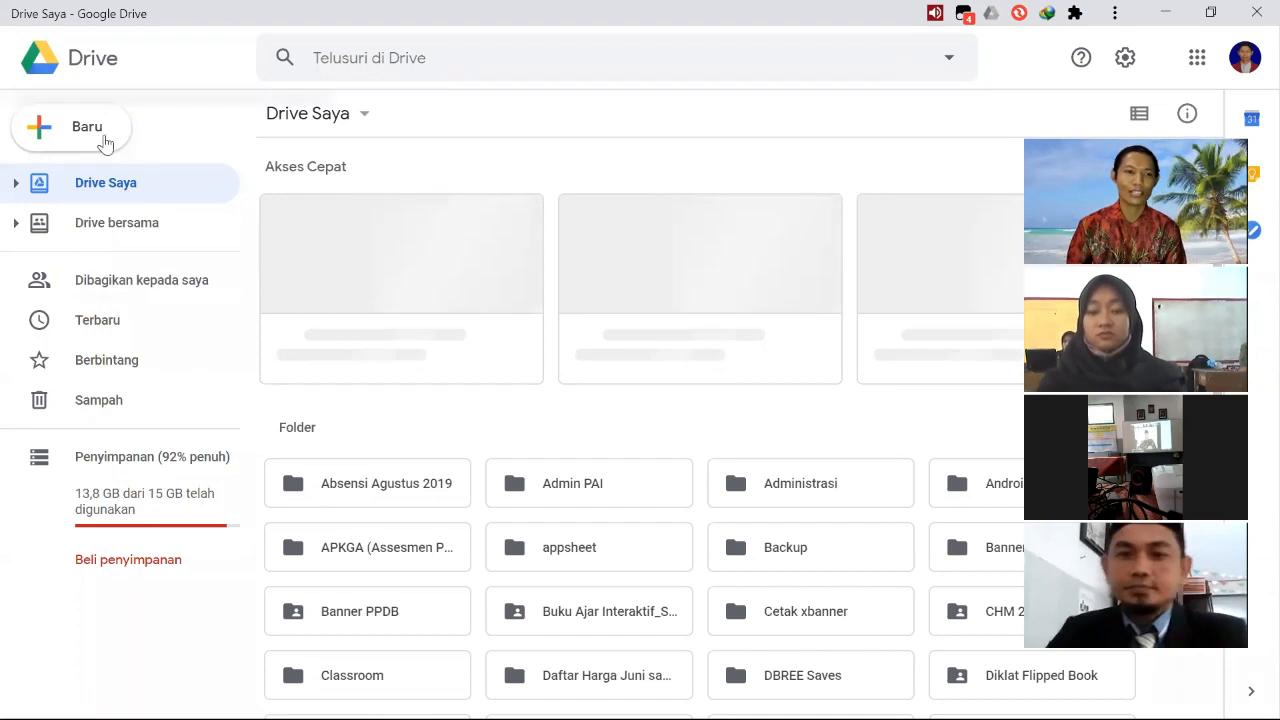
- Create a new folder named "Bahan Ajar Google Sites" in Drive Saya
left_click(104, 143)
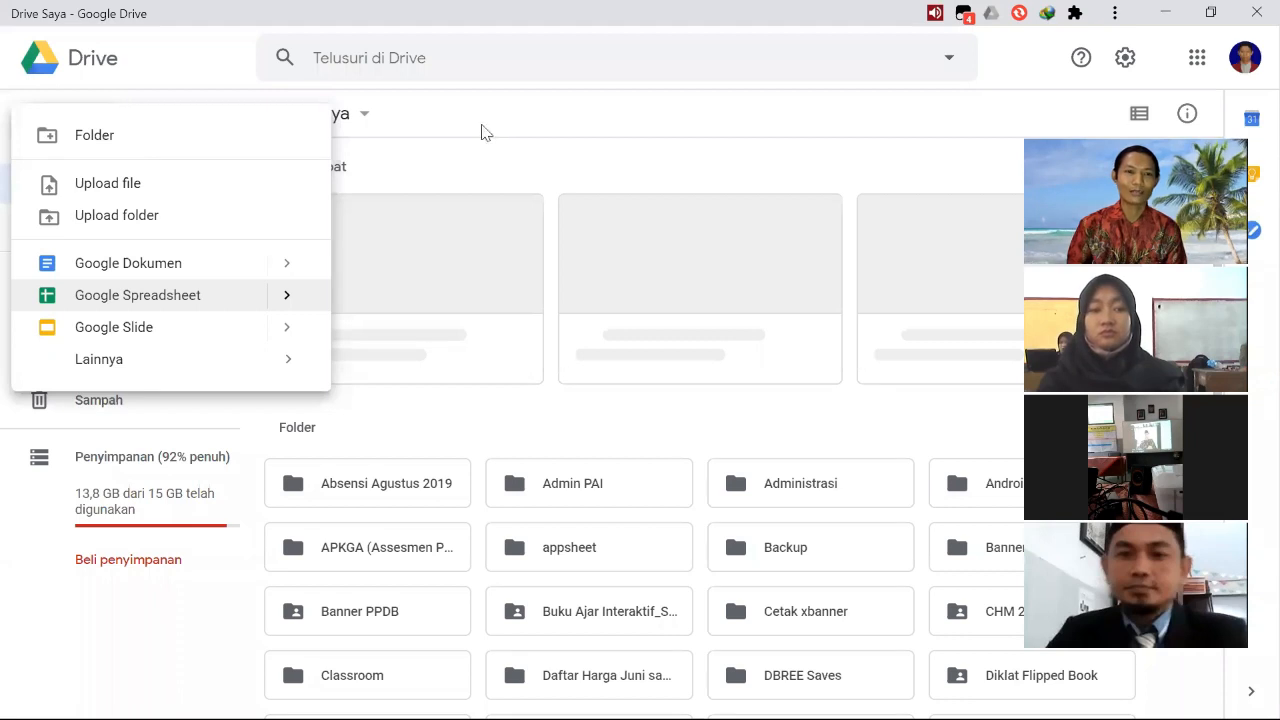
left_click(117, 137)
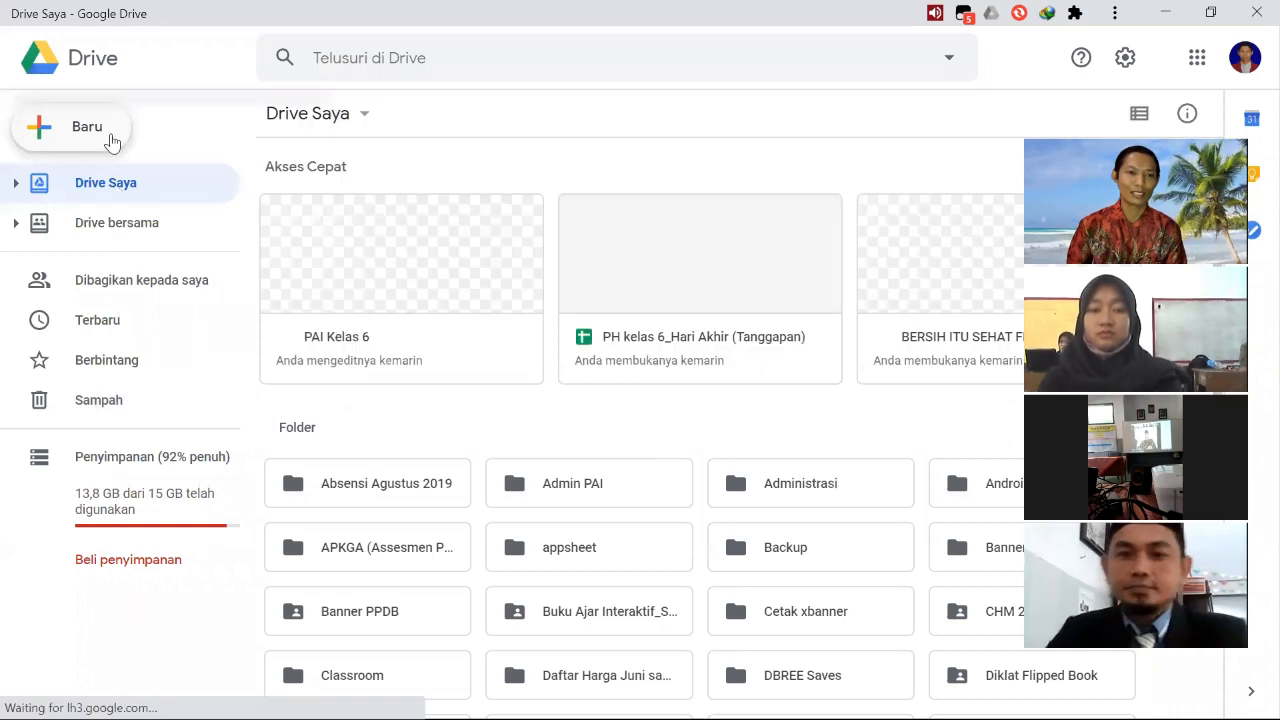
left_click(112, 143)
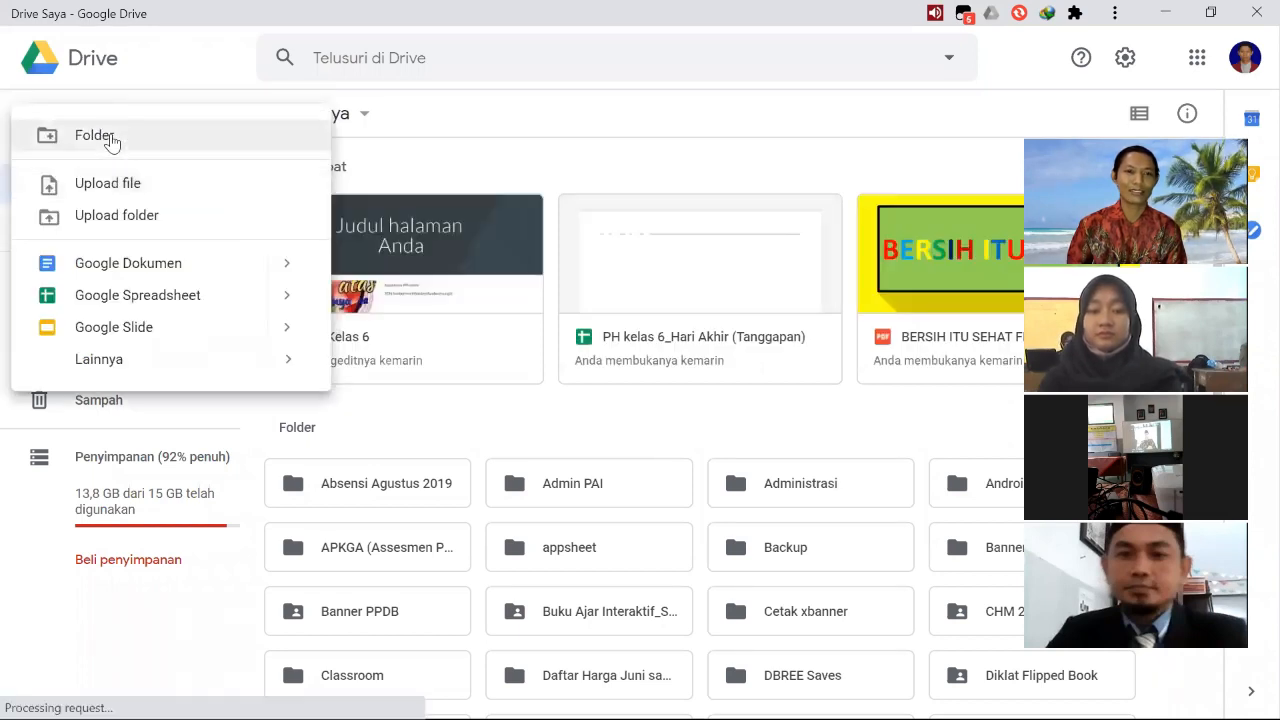
left_click(519, 275)
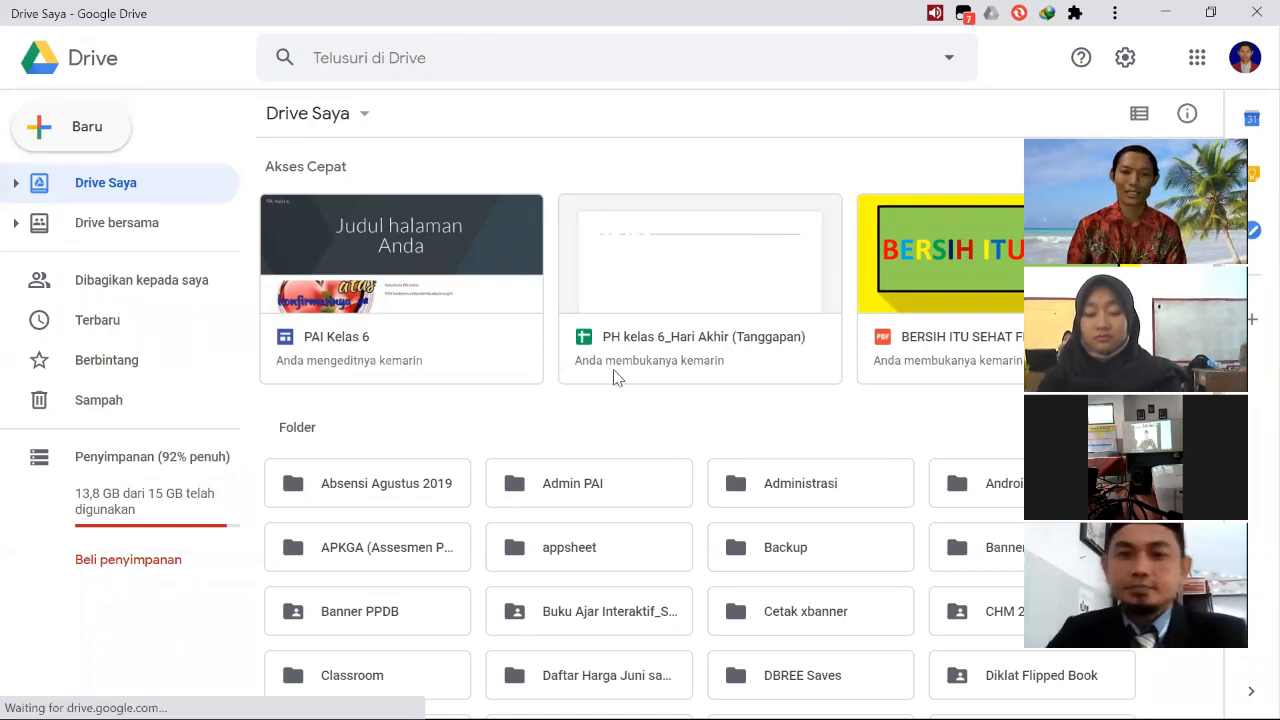
key("shift+f")
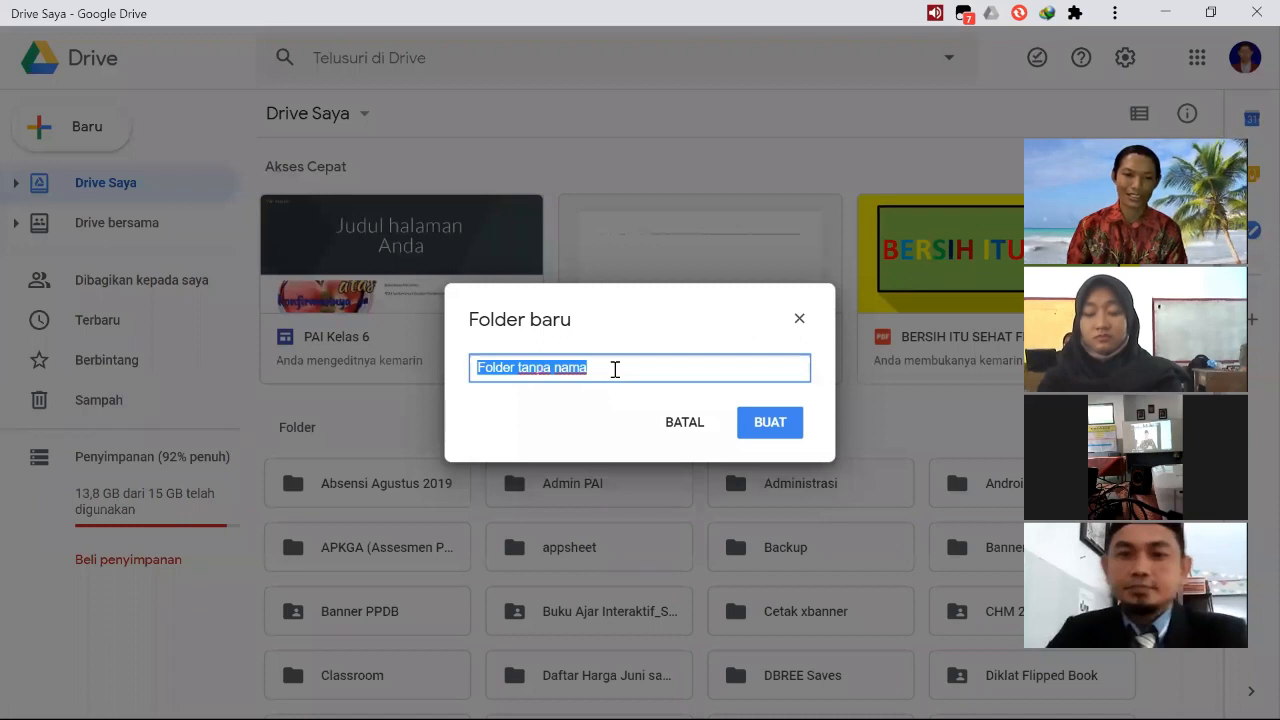
left_click(615, 367)
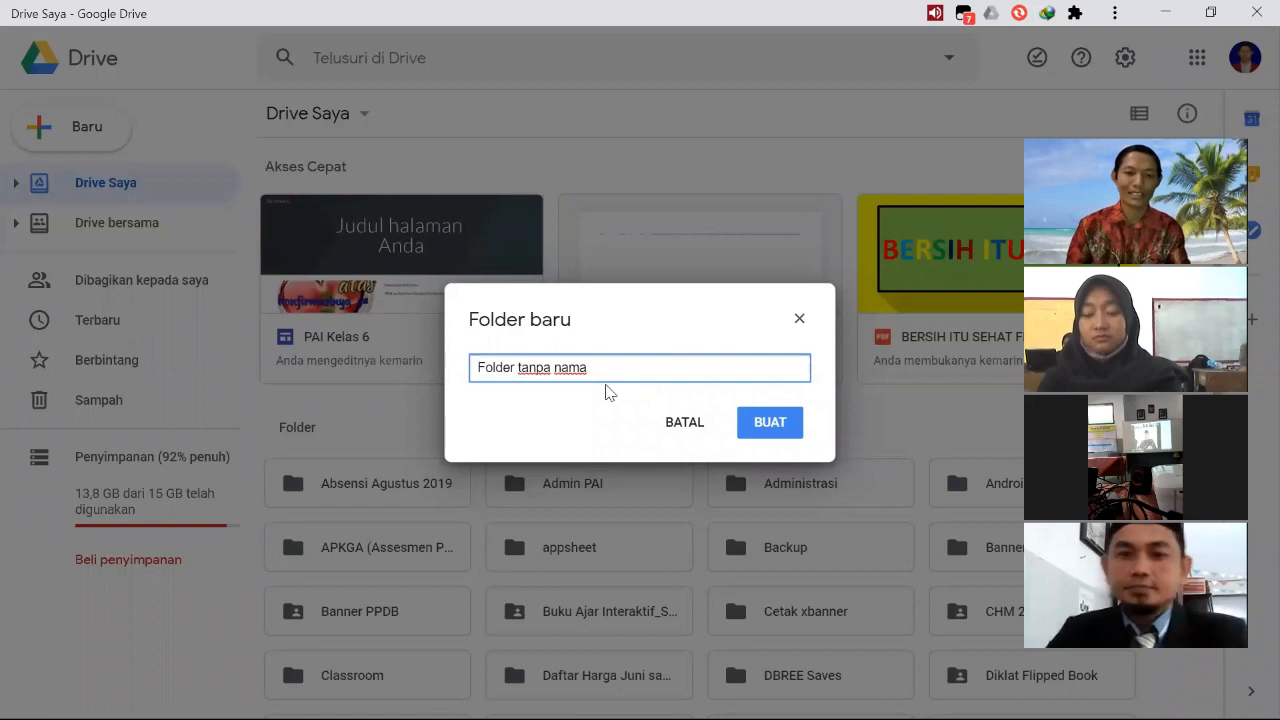
key("ctrl+a")
type("Bahan")
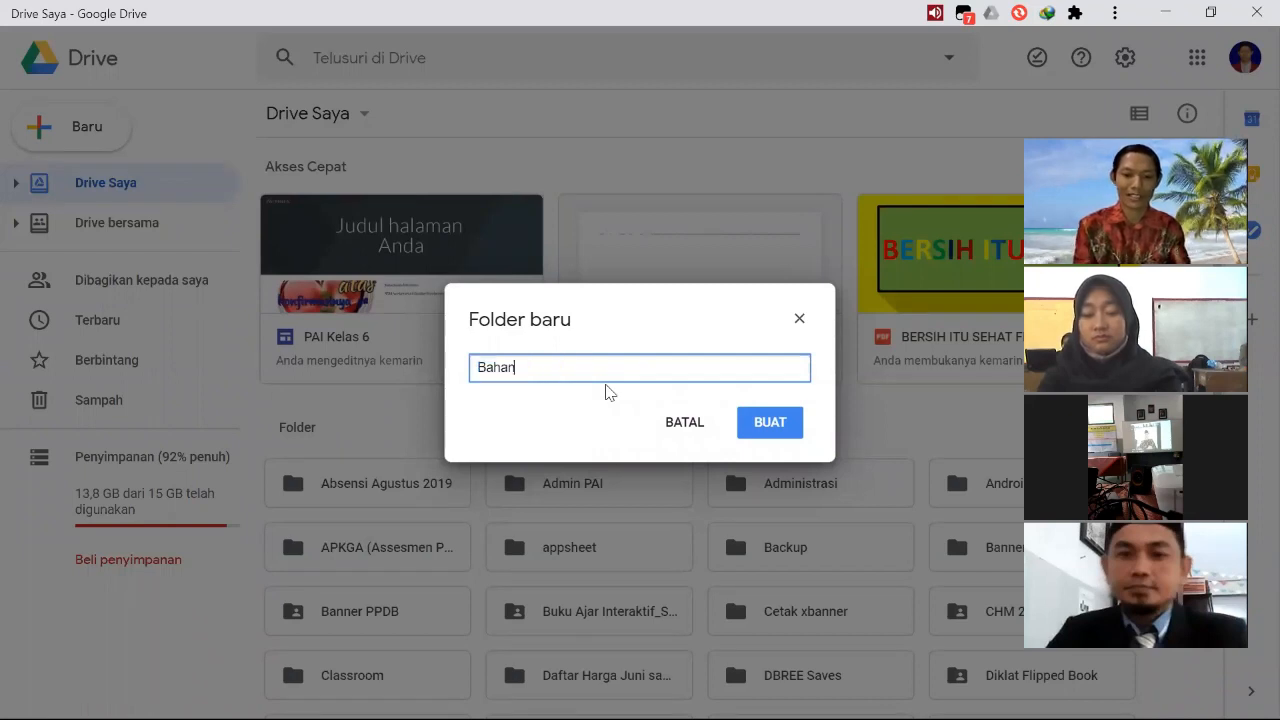
type(" Ajar Google Sites")
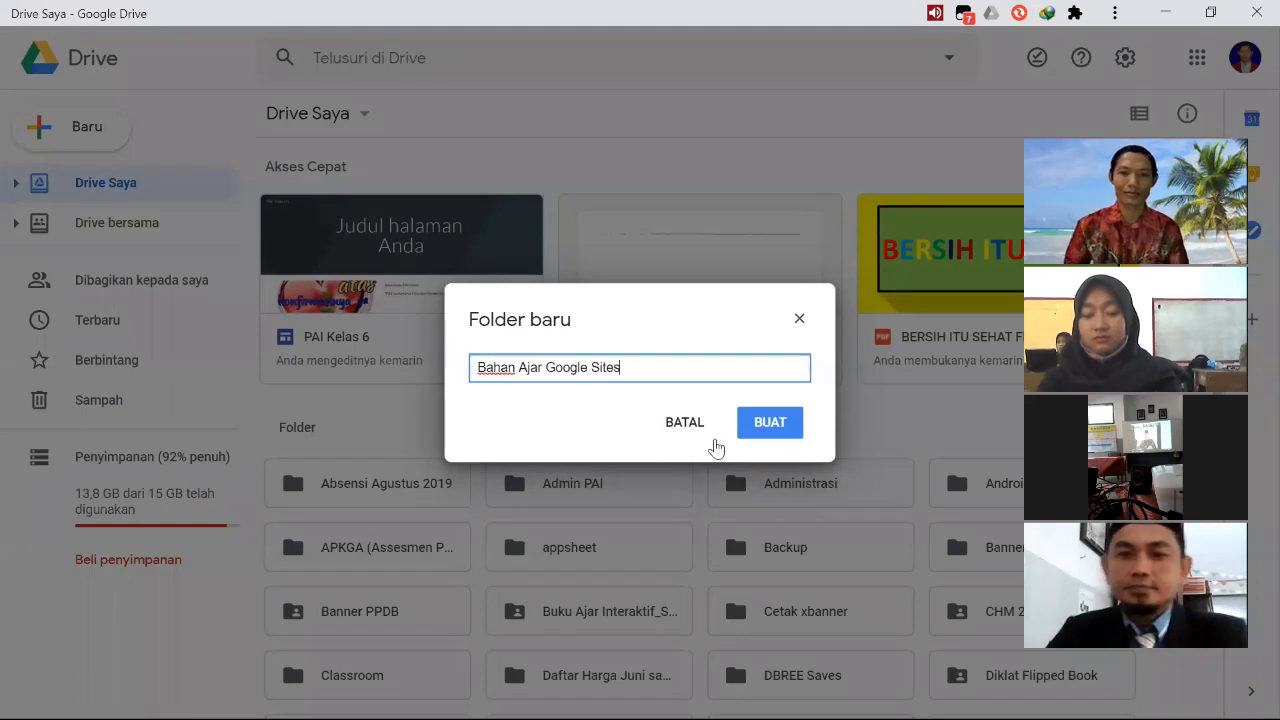
left_click(768, 424)
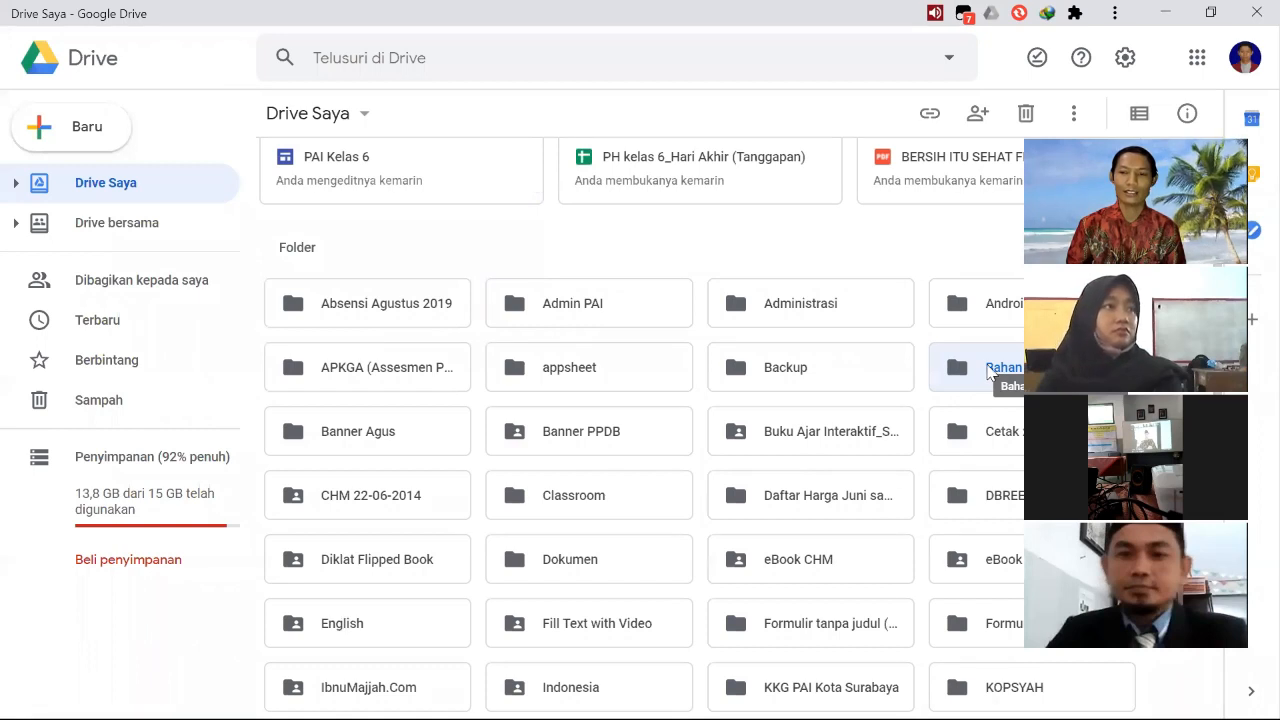
- Open the "Bahan Ajar Google Sites" folder, create a new Google Sites site in it and show that site's editor
double_click(988, 368)
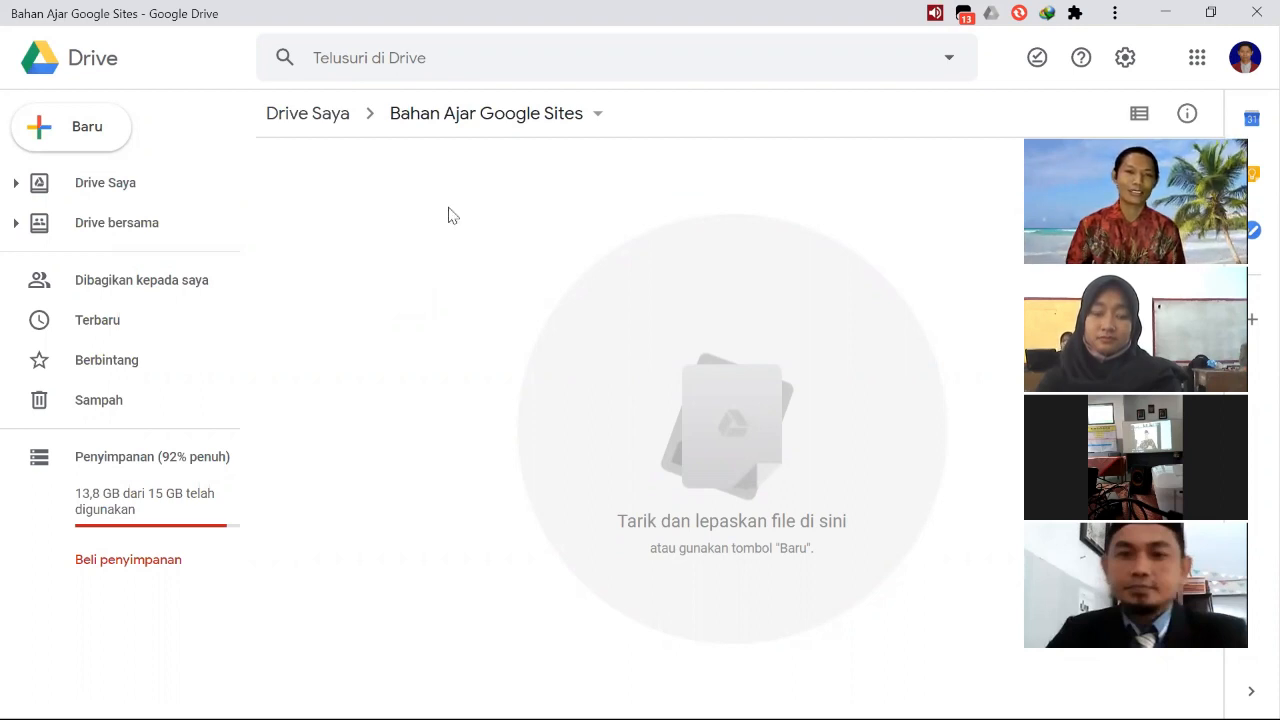
left_click(87, 136)
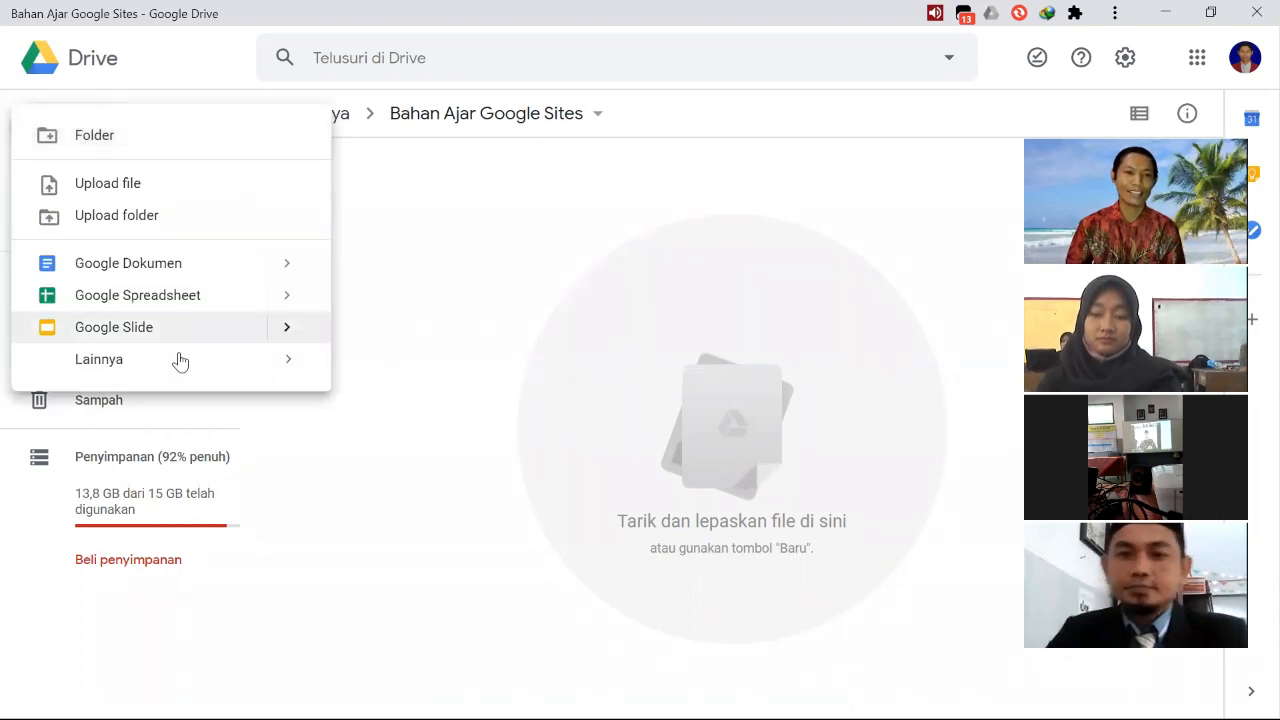
mouse_move(180, 361)
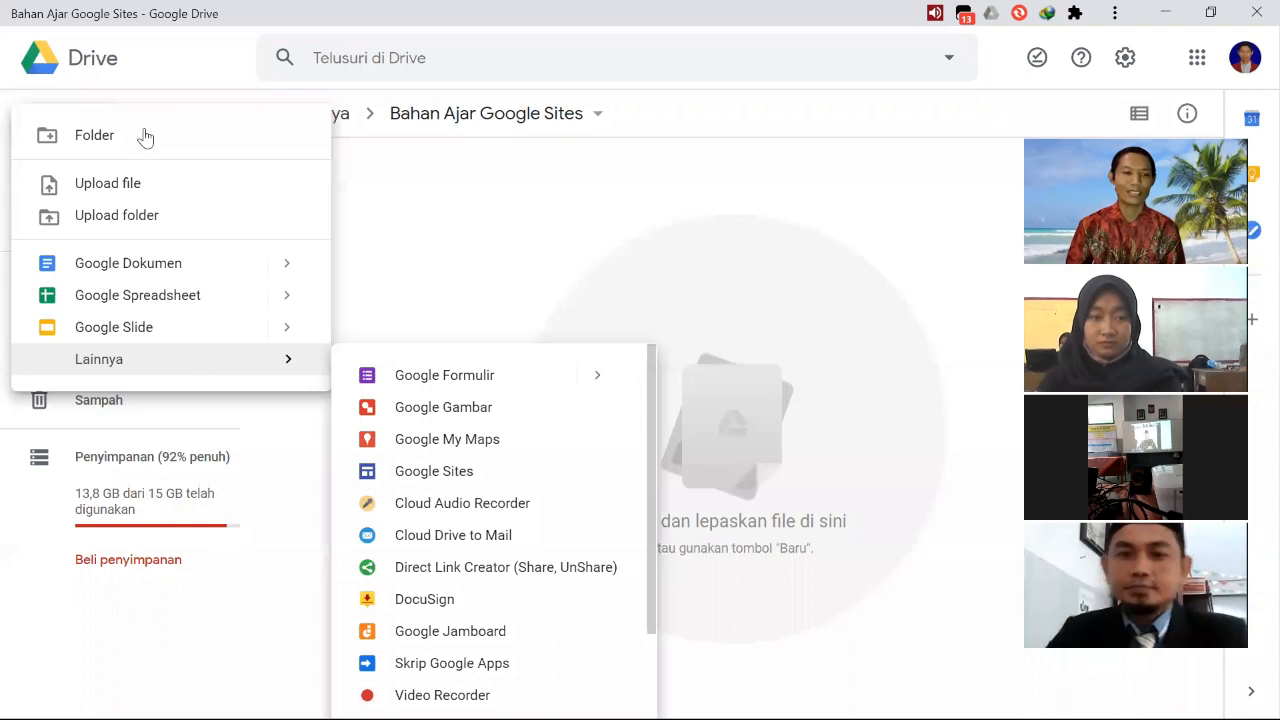
left_click(466, 203)
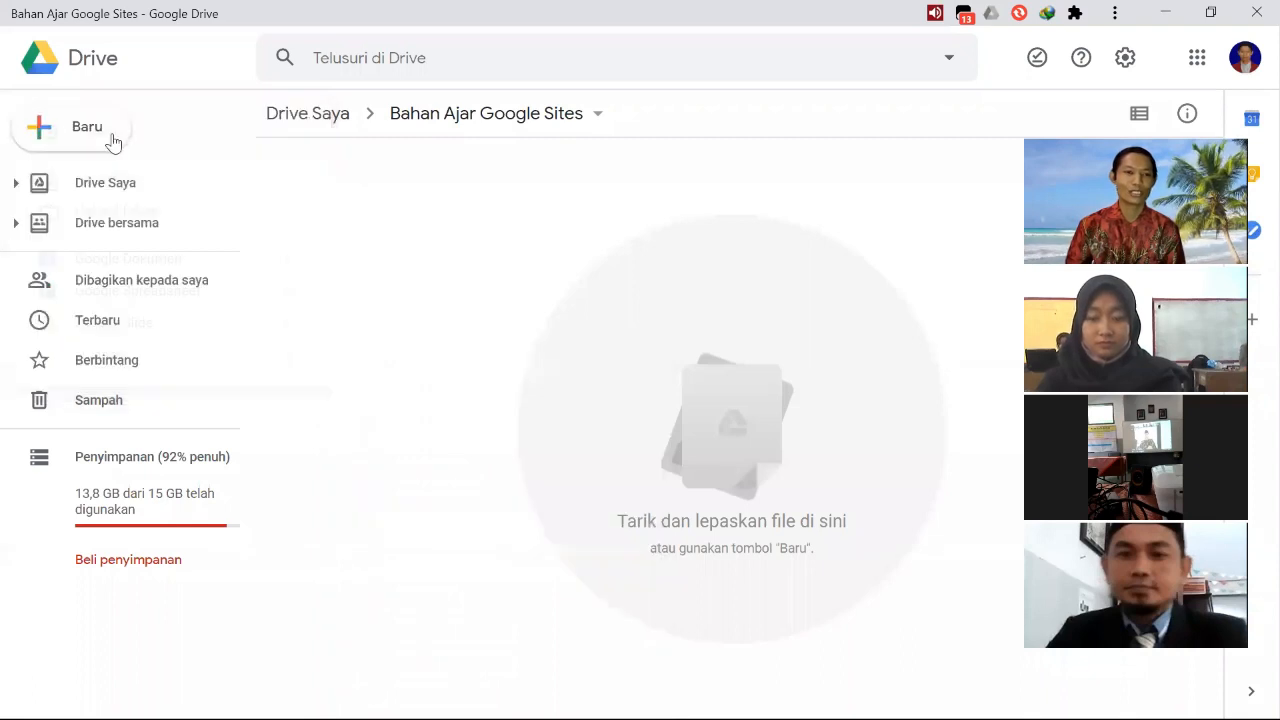
left_click(113, 143)
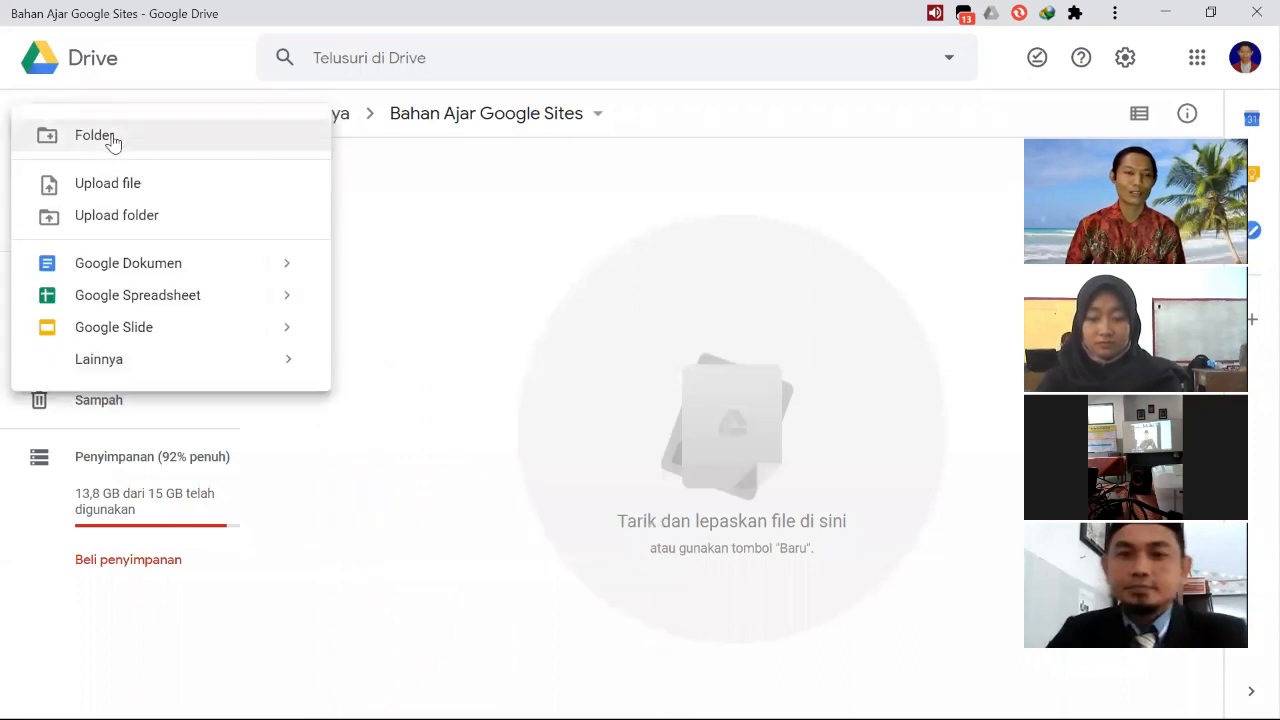
left_click(217, 366)
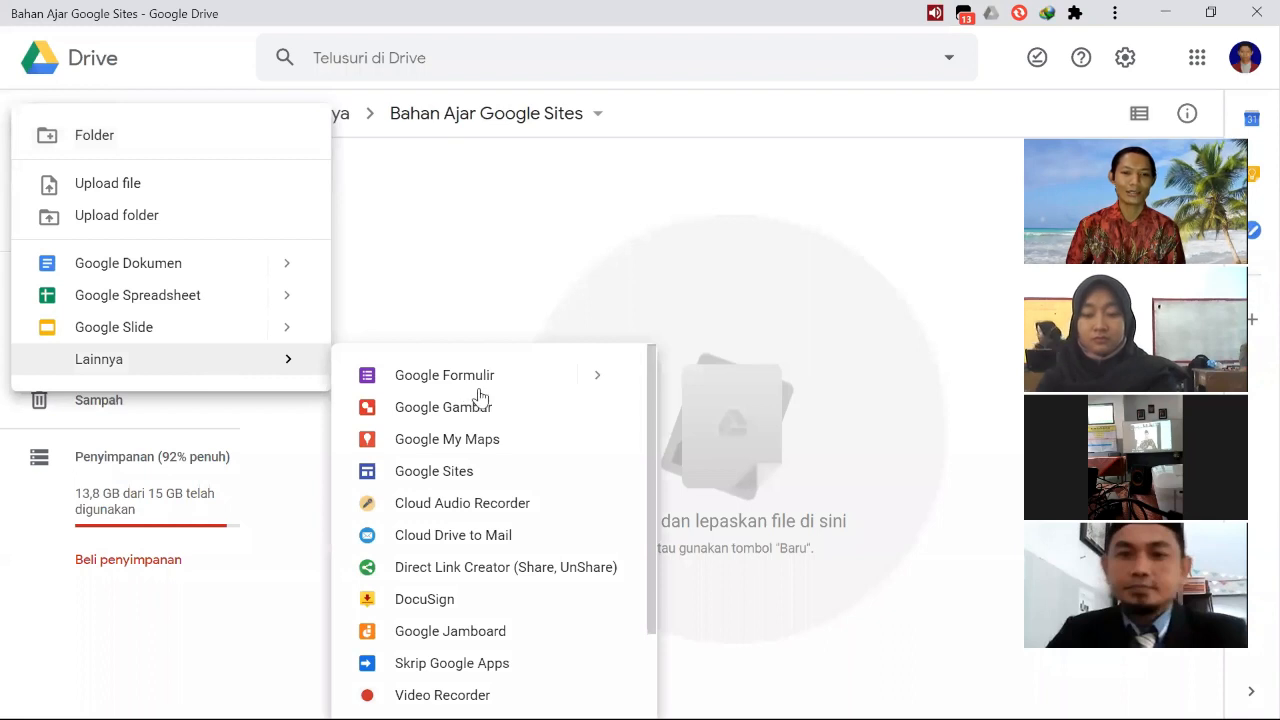
left_click(452, 476)
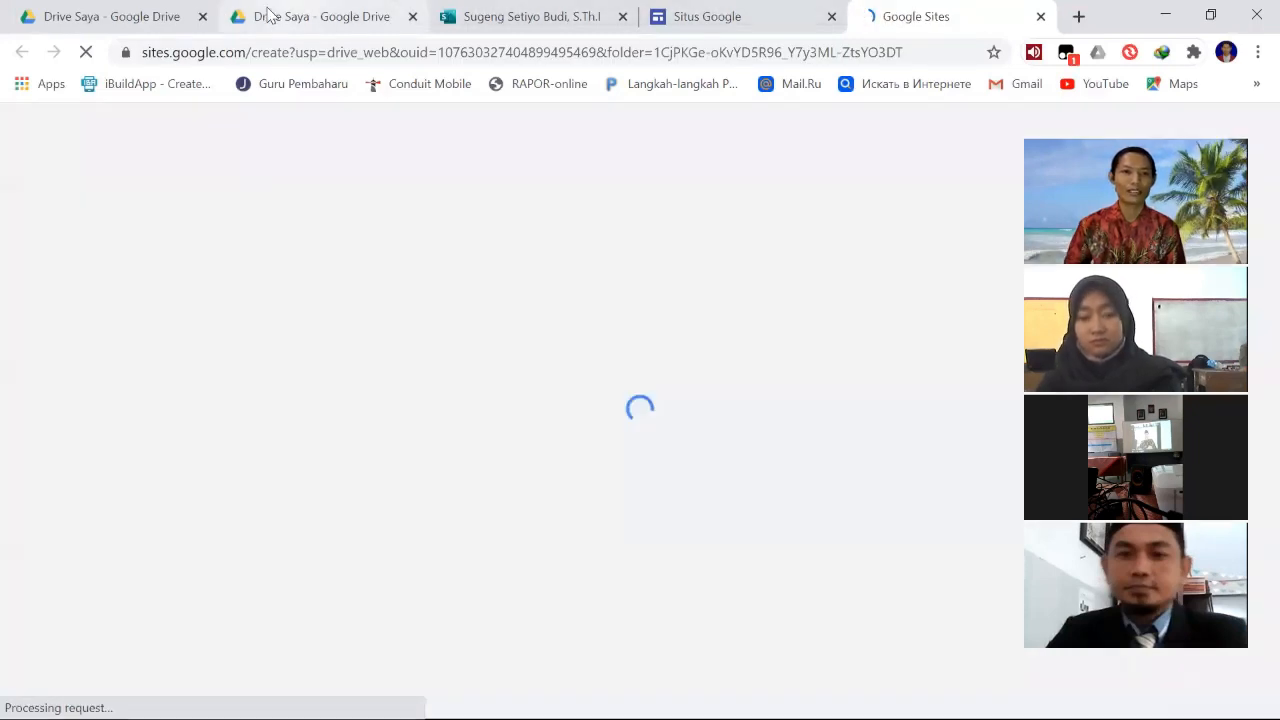
left_click(270, 14)
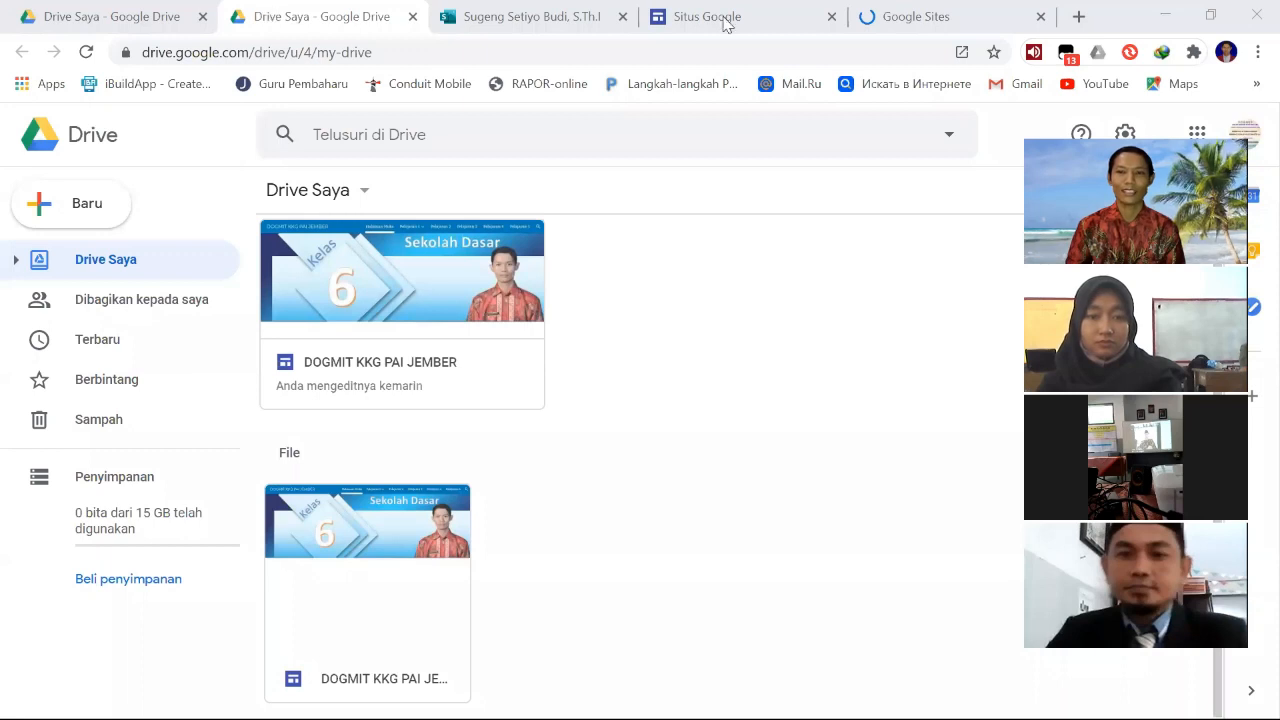
left_click(908, 17)
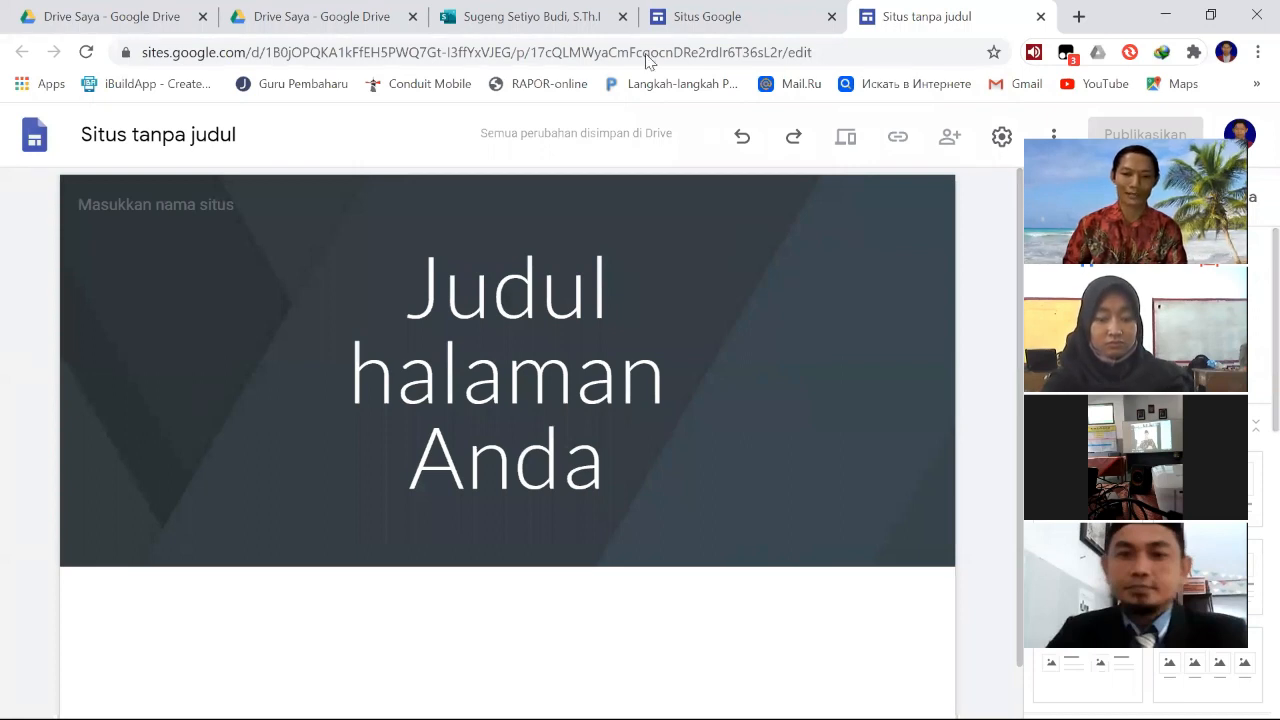
key("alt+Tab")
left_click(707, 18)
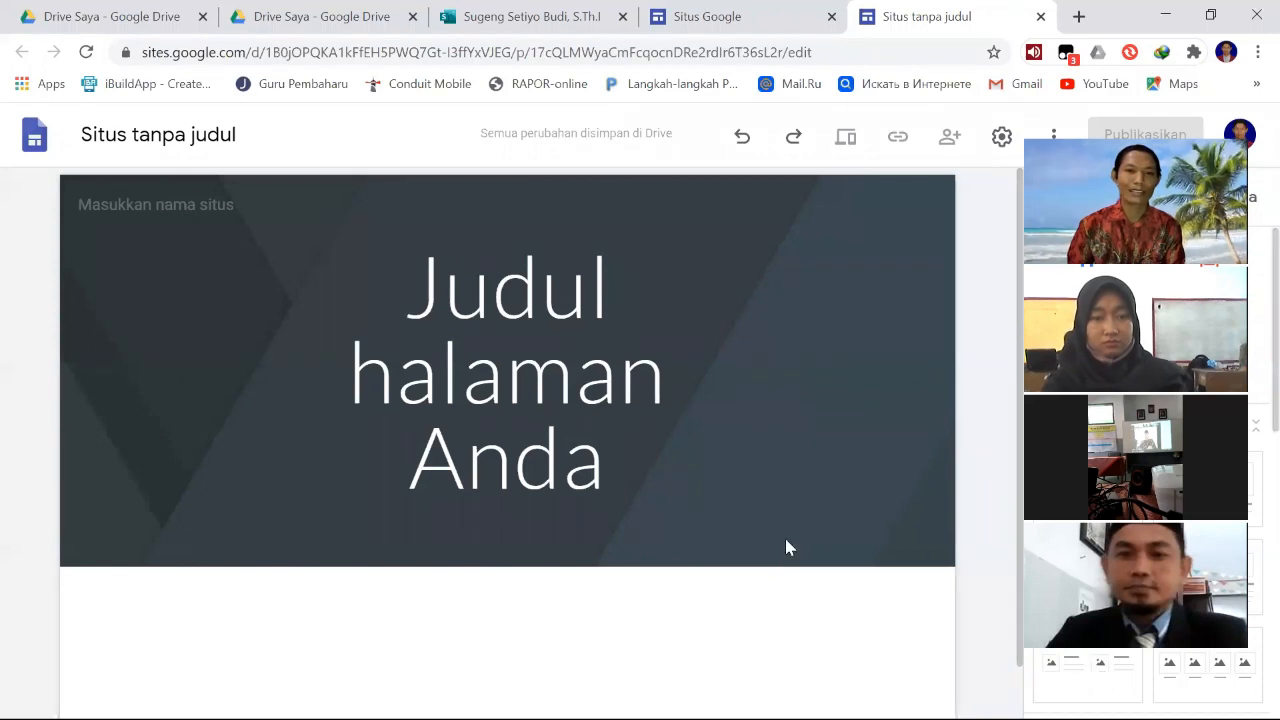
mouse_move(786, 546)
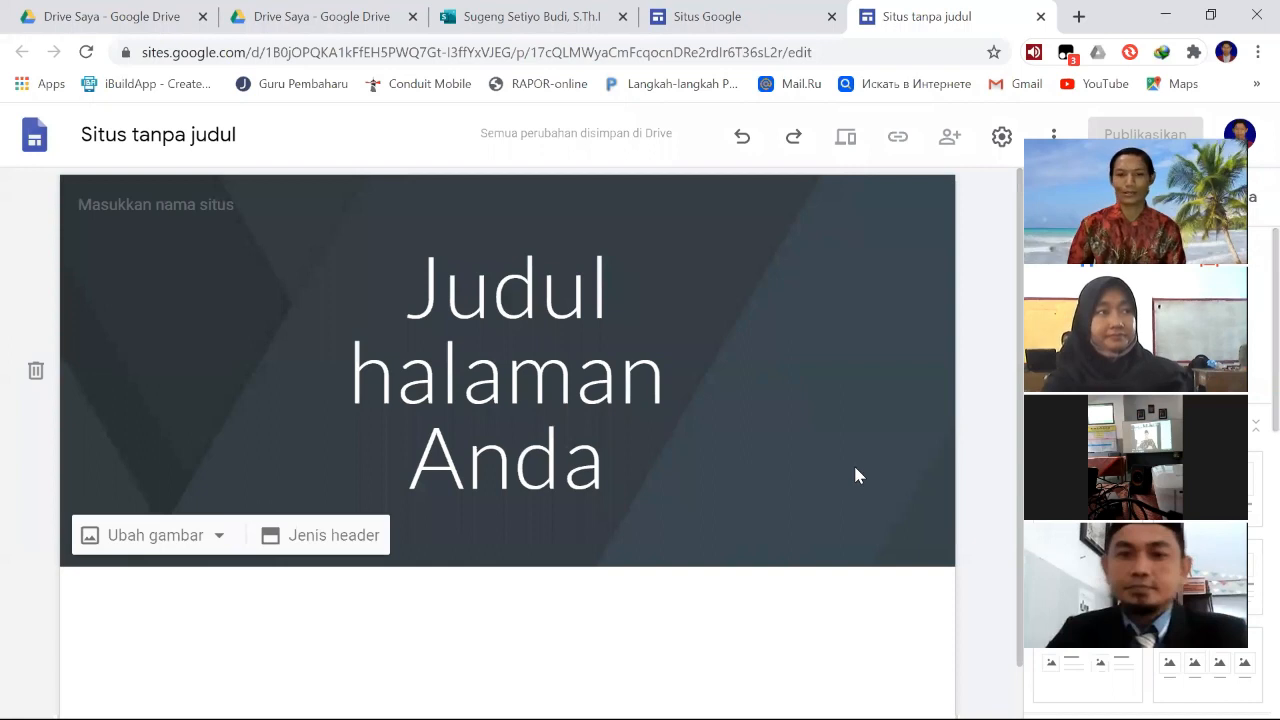
scroll(854, 474, "down", 1)
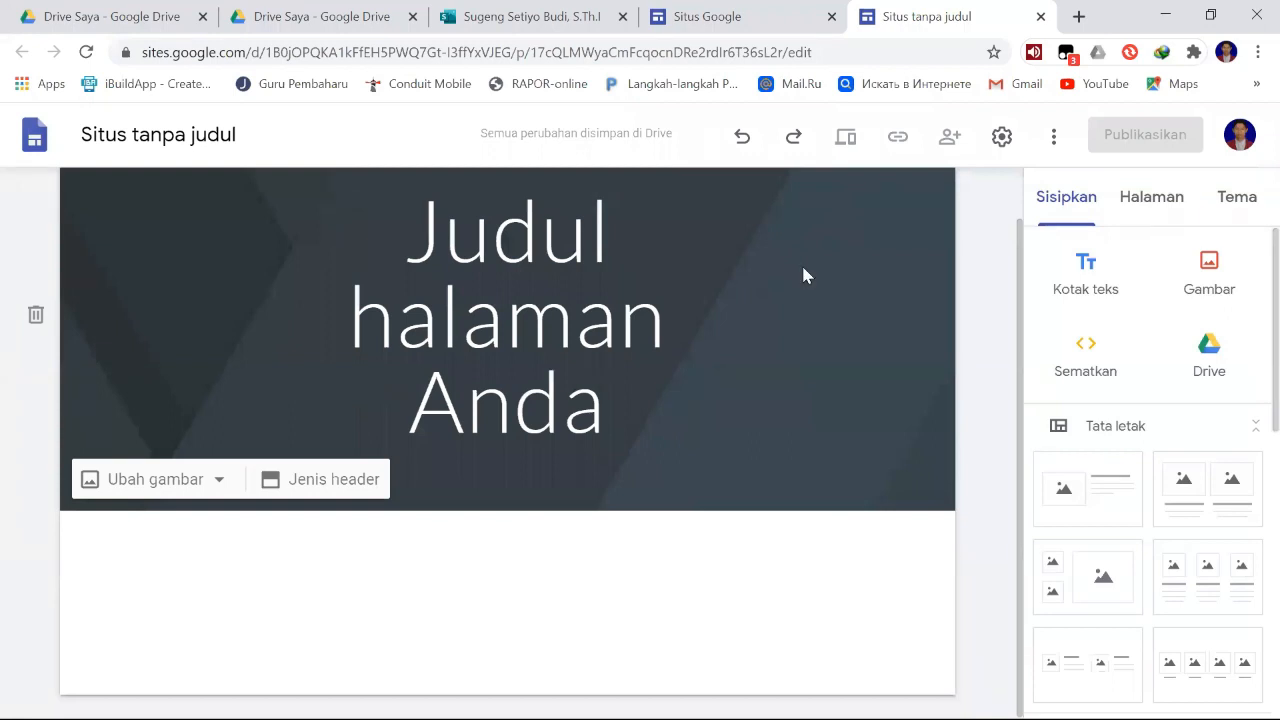
scroll(806, 275, "up", 1)
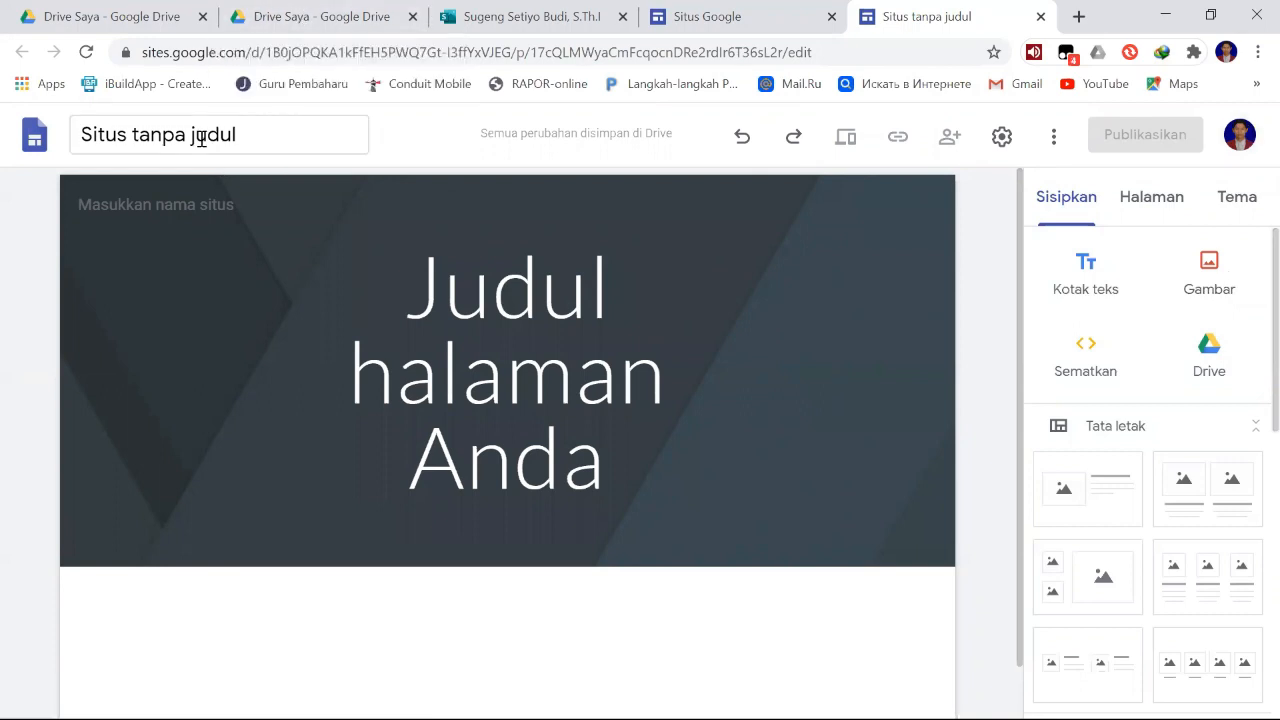
left_click(255, 133)
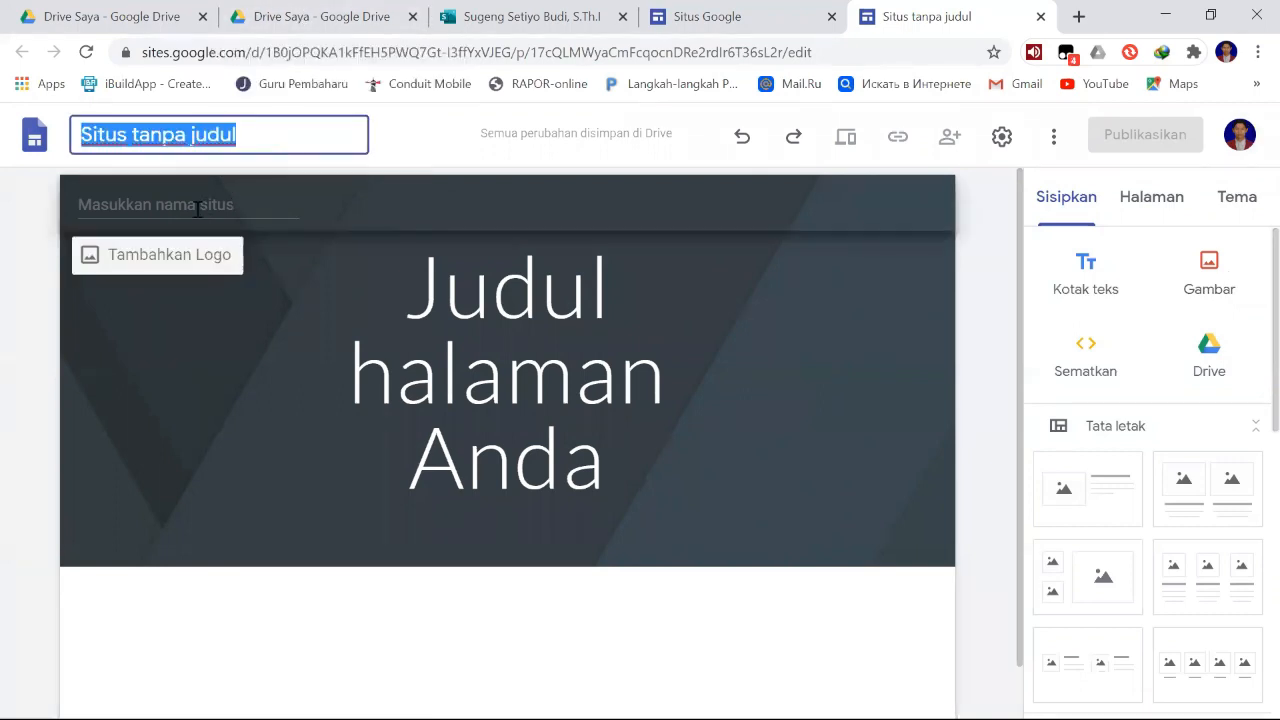
left_click(200, 205)
left_click(212, 142)
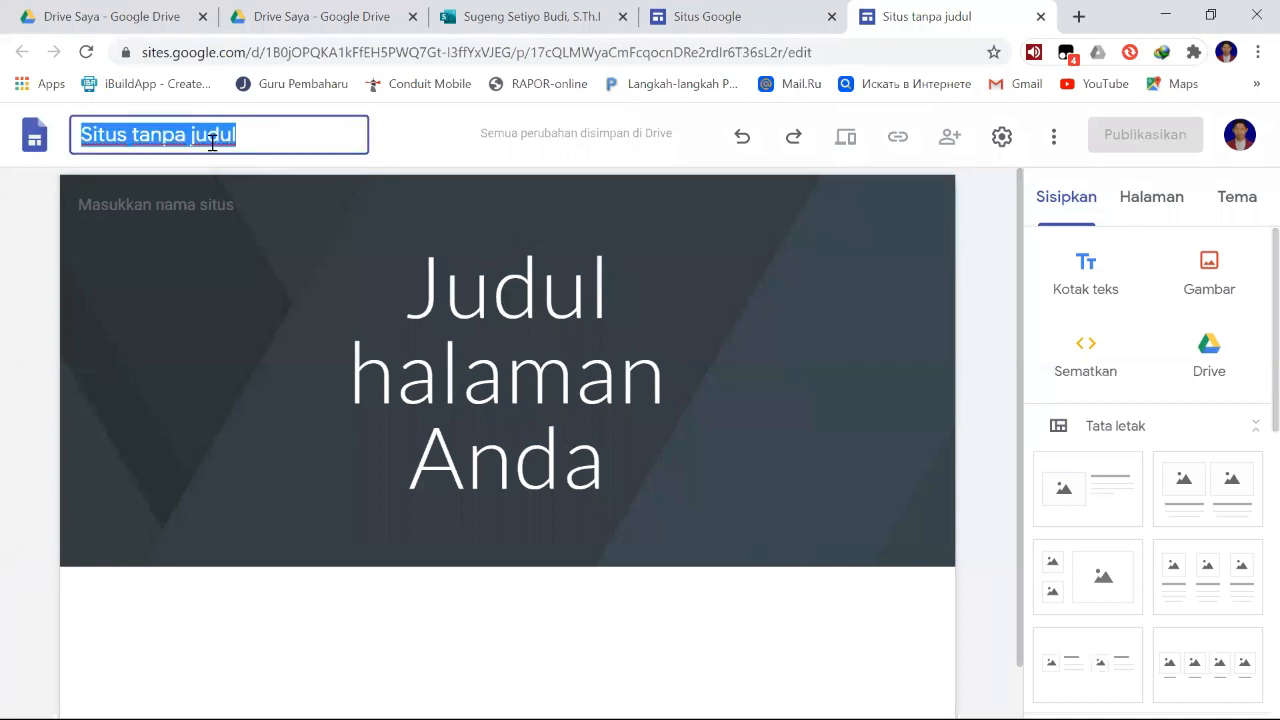
left_click(209, 204)
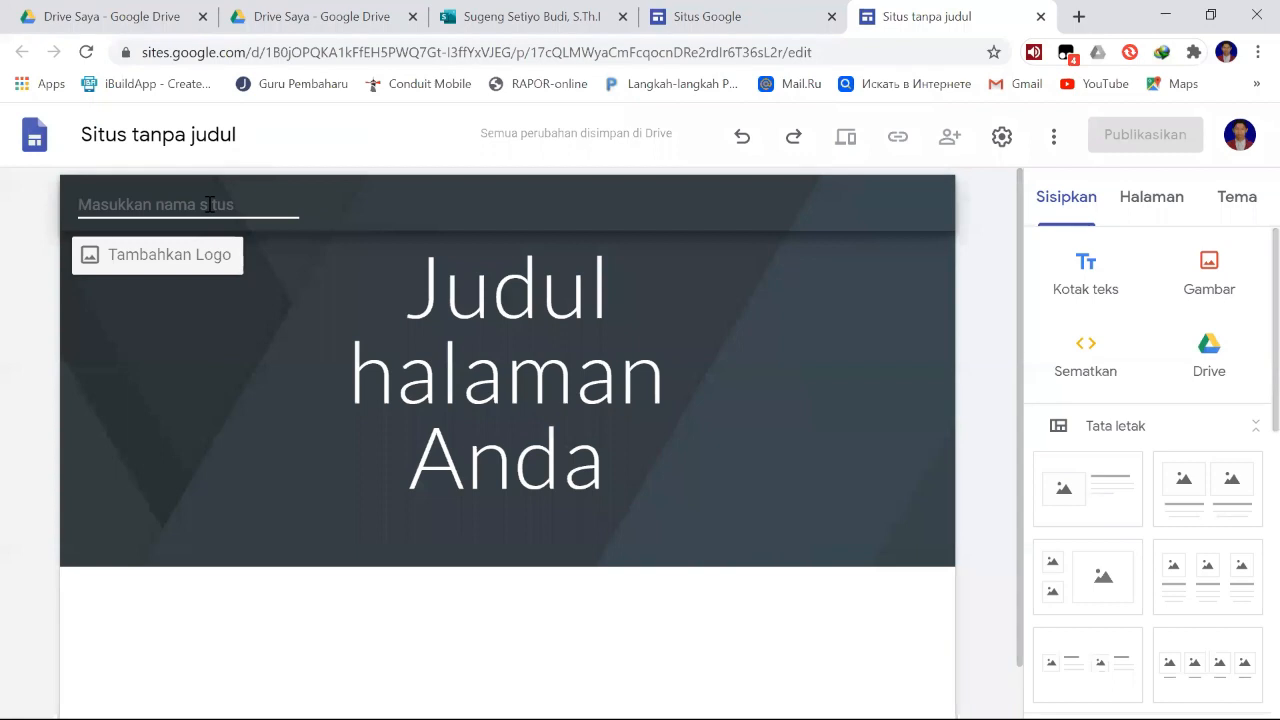
left_click(197, 134)
left_click(192, 201)
left_click(124, 138)
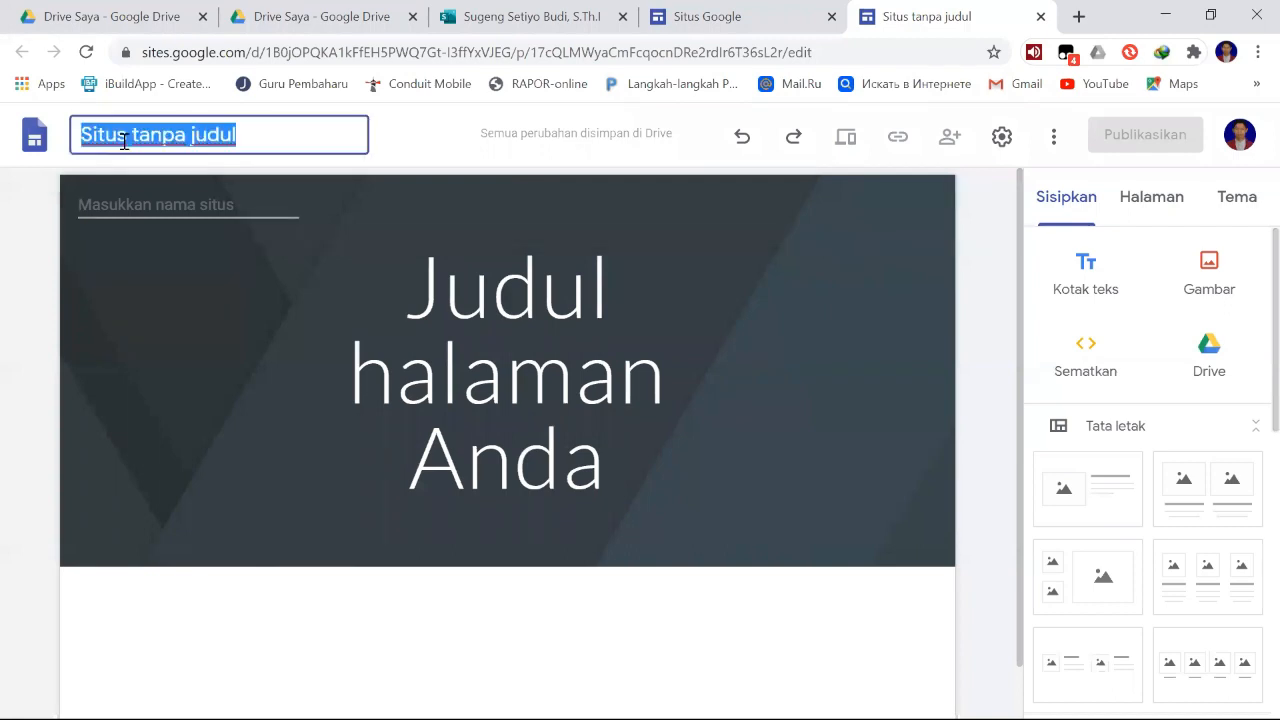
left_click(166, 201)
- Rename the untitled site document to "PAI Kelas 6" and use the same text as the site name in the header
left_click(170, 138)
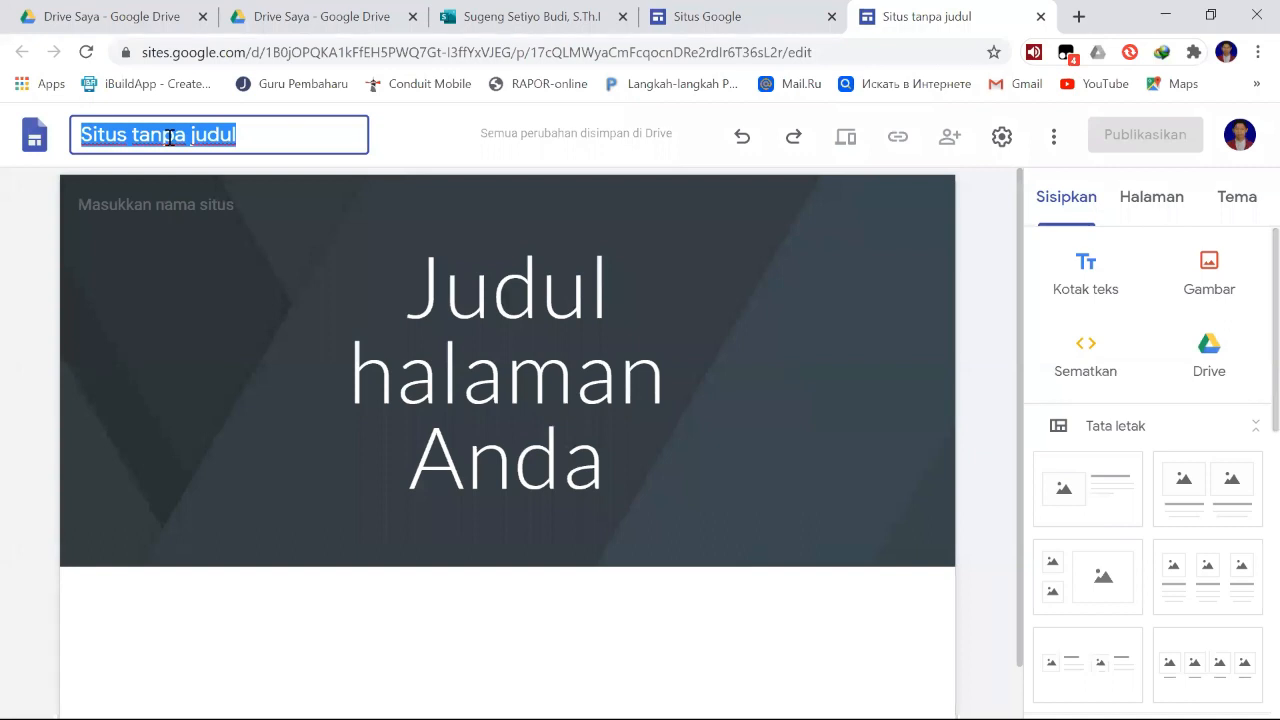
type("PAI")
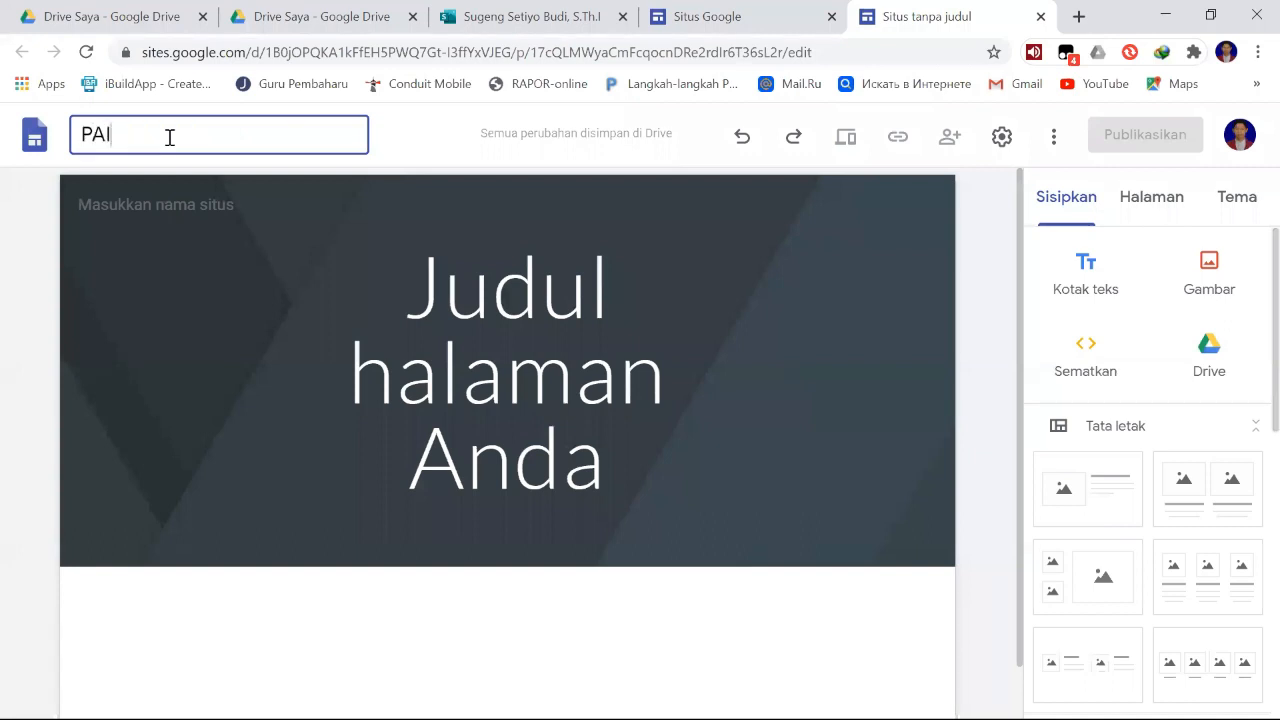
type(" Kelas 6")
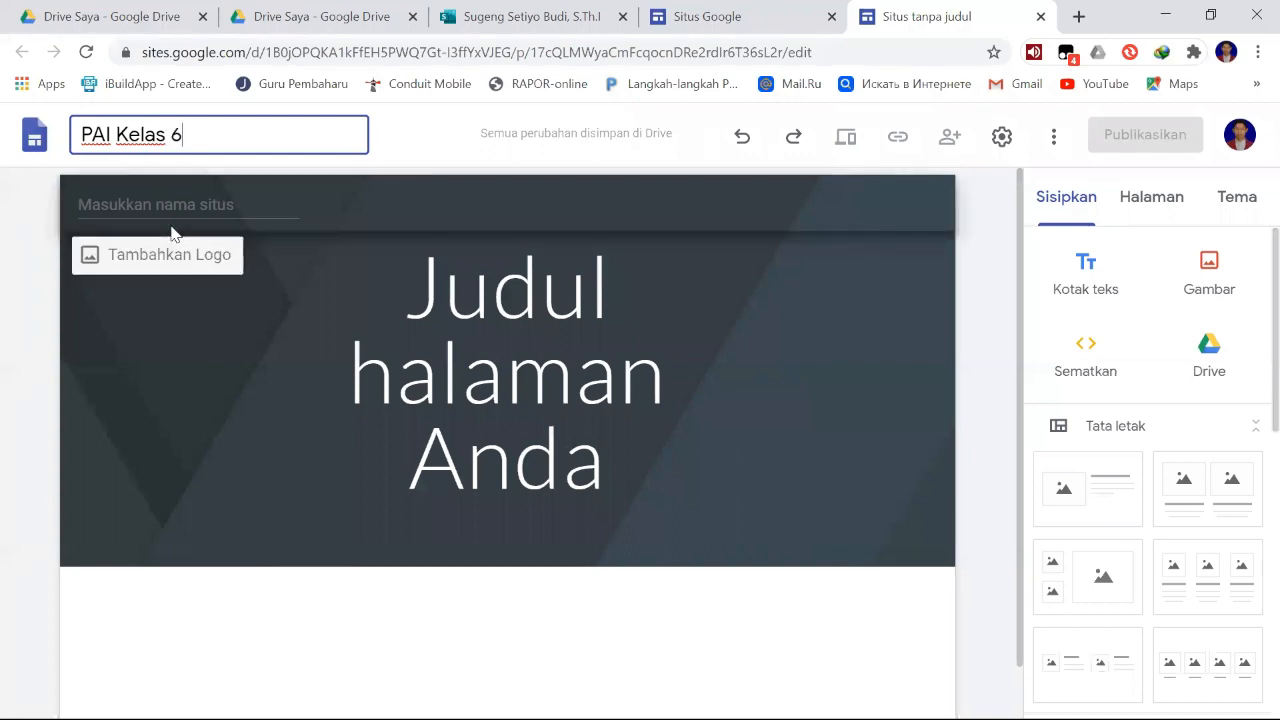
key("Return")
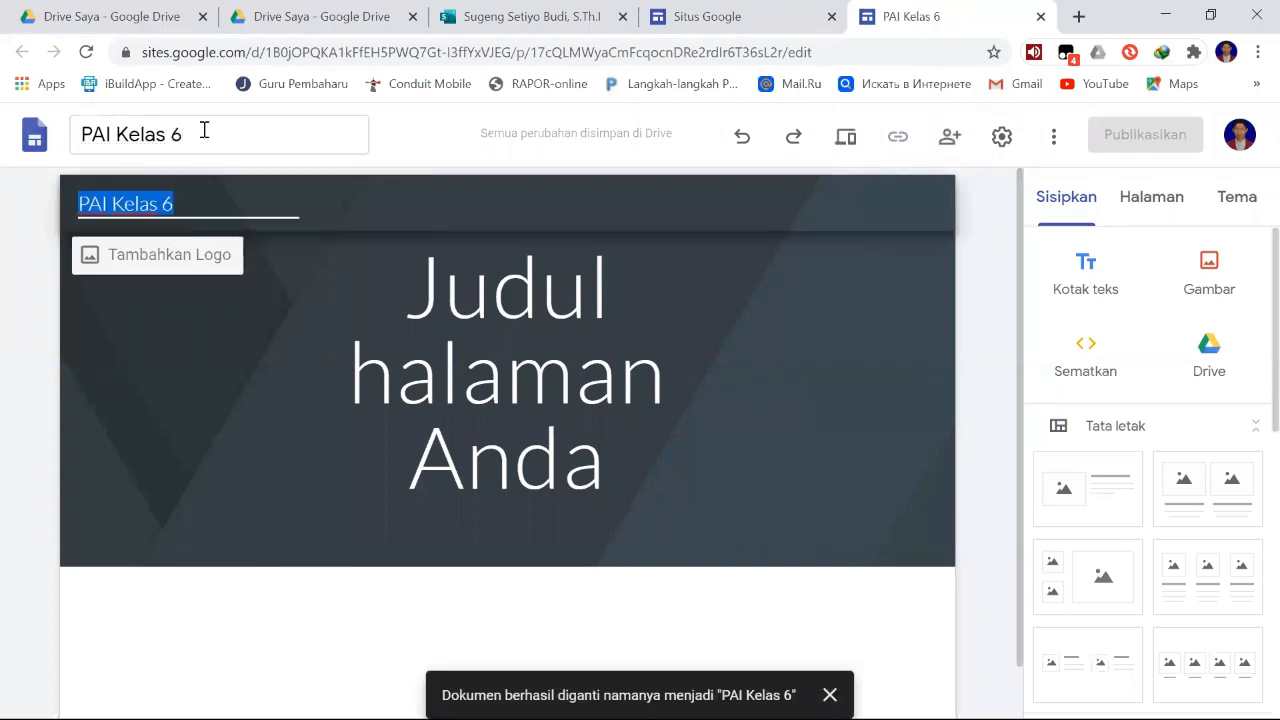
left_click(203, 130)
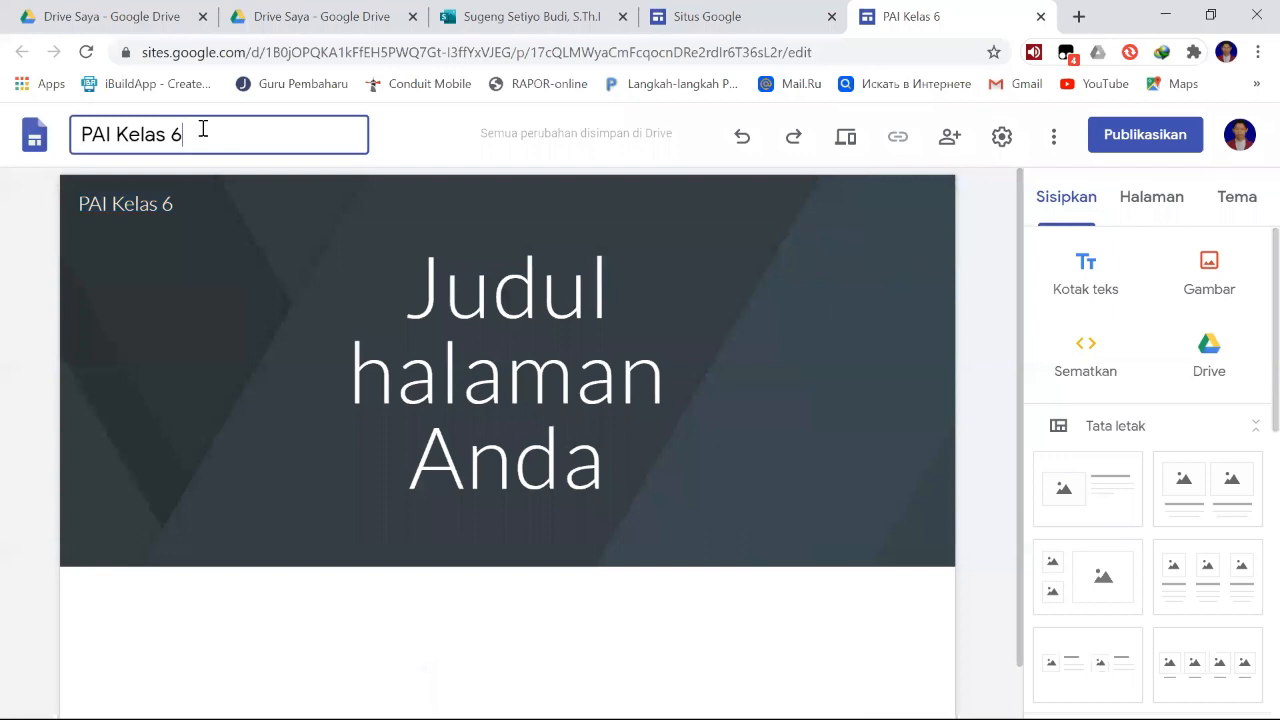
left_click(189, 204)
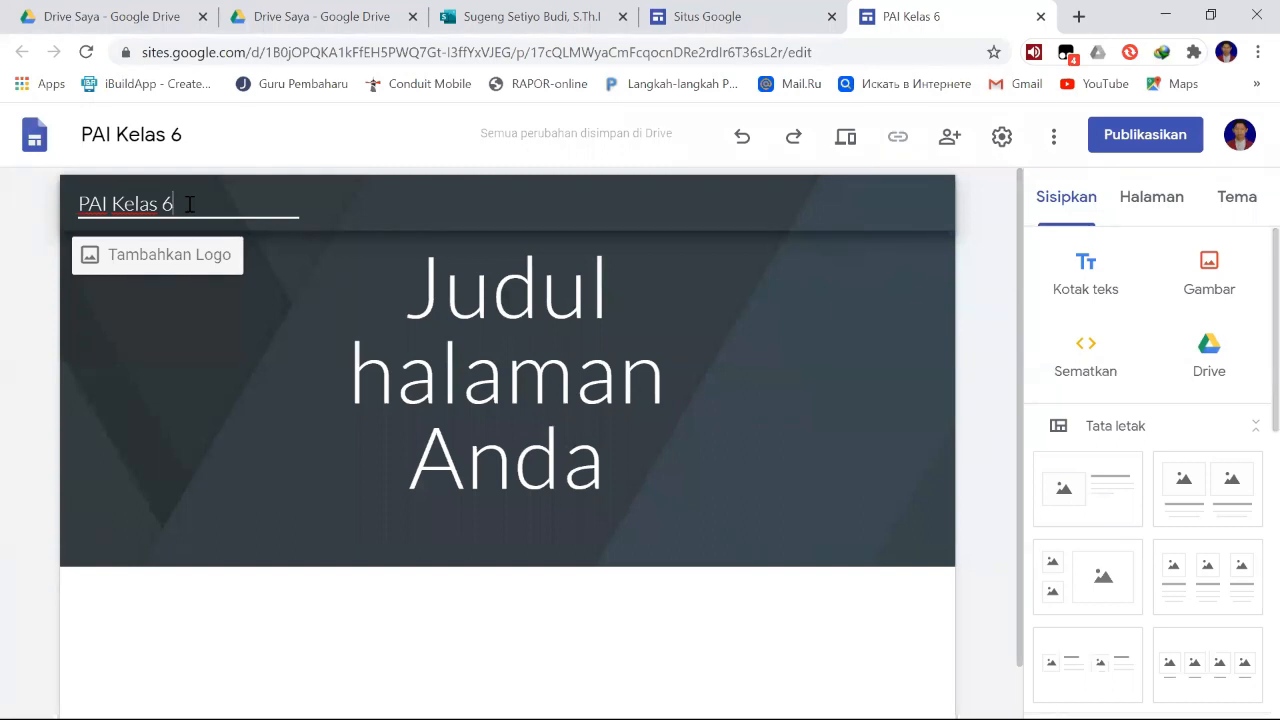
left_click(966, 306)
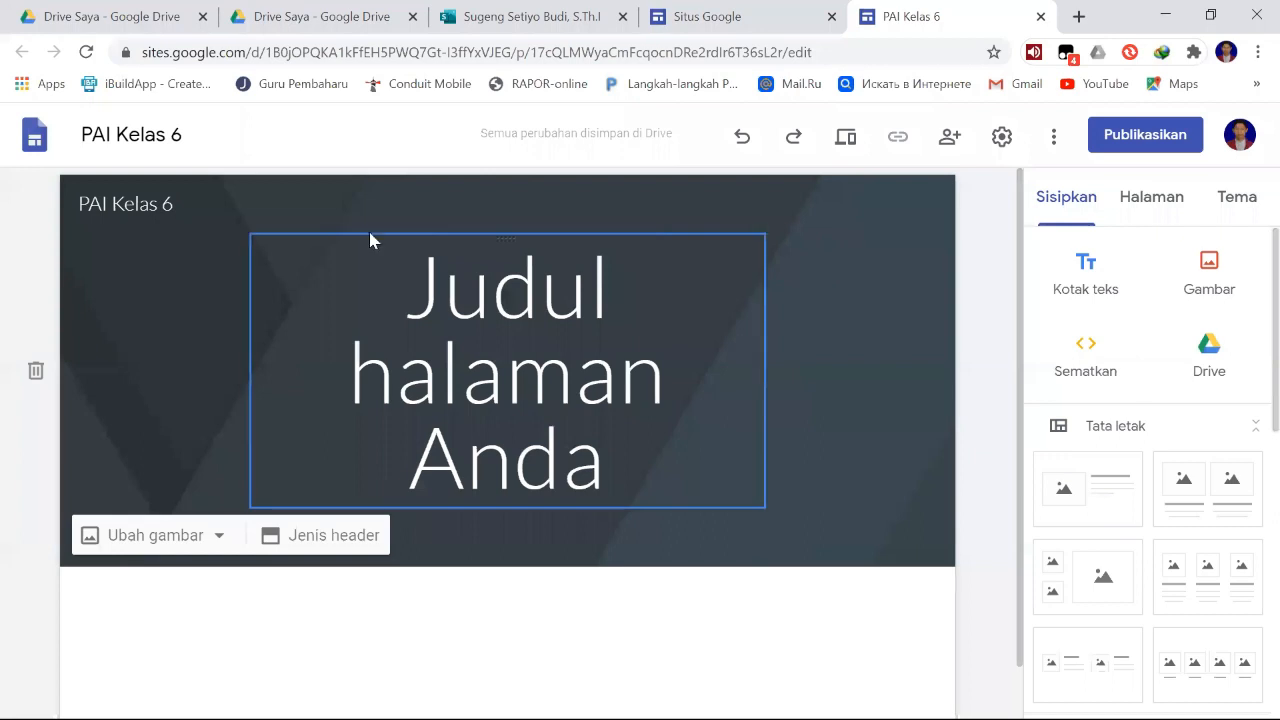
left_click(578, 324)
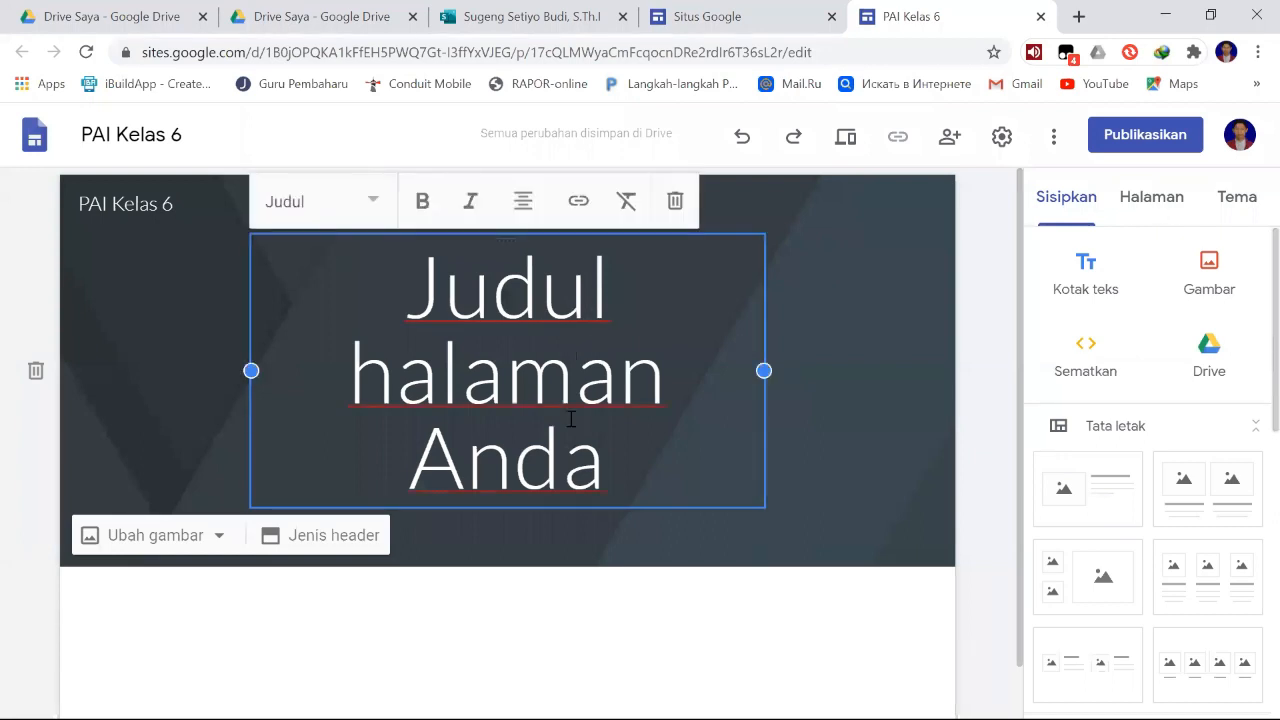
left_click(834, 295)
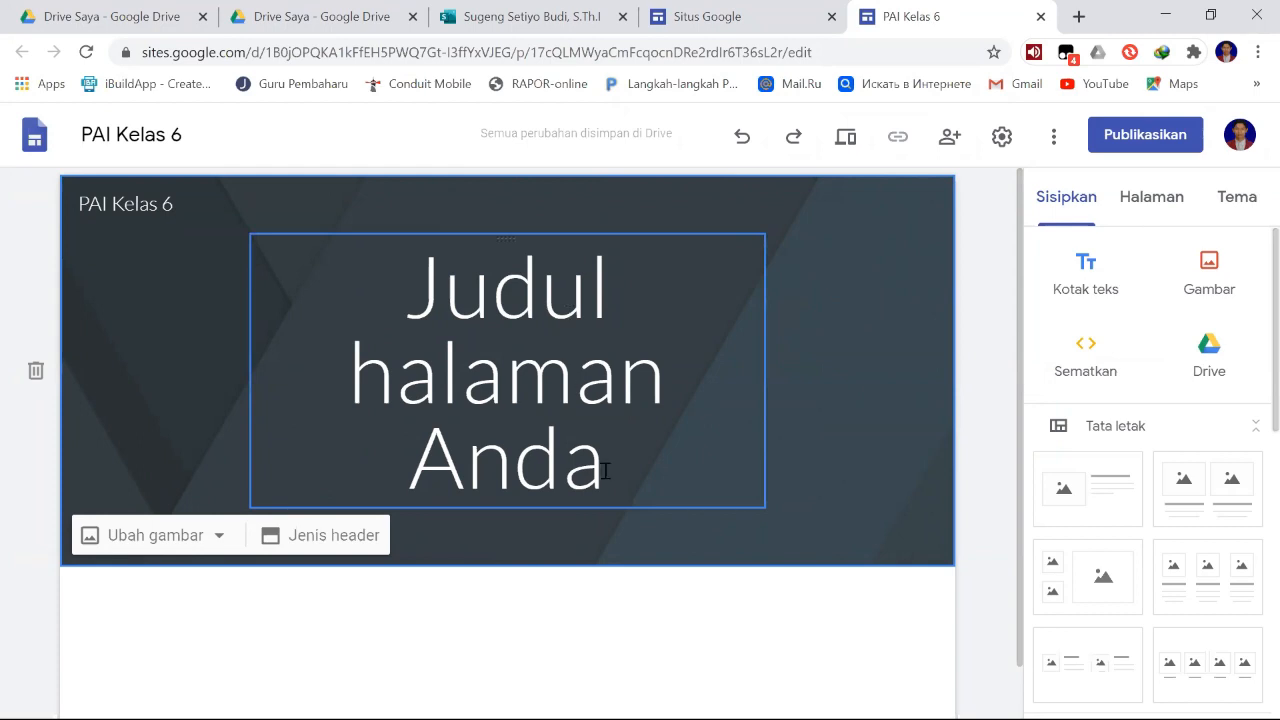
left_click_drag(605, 470, 436, 286)
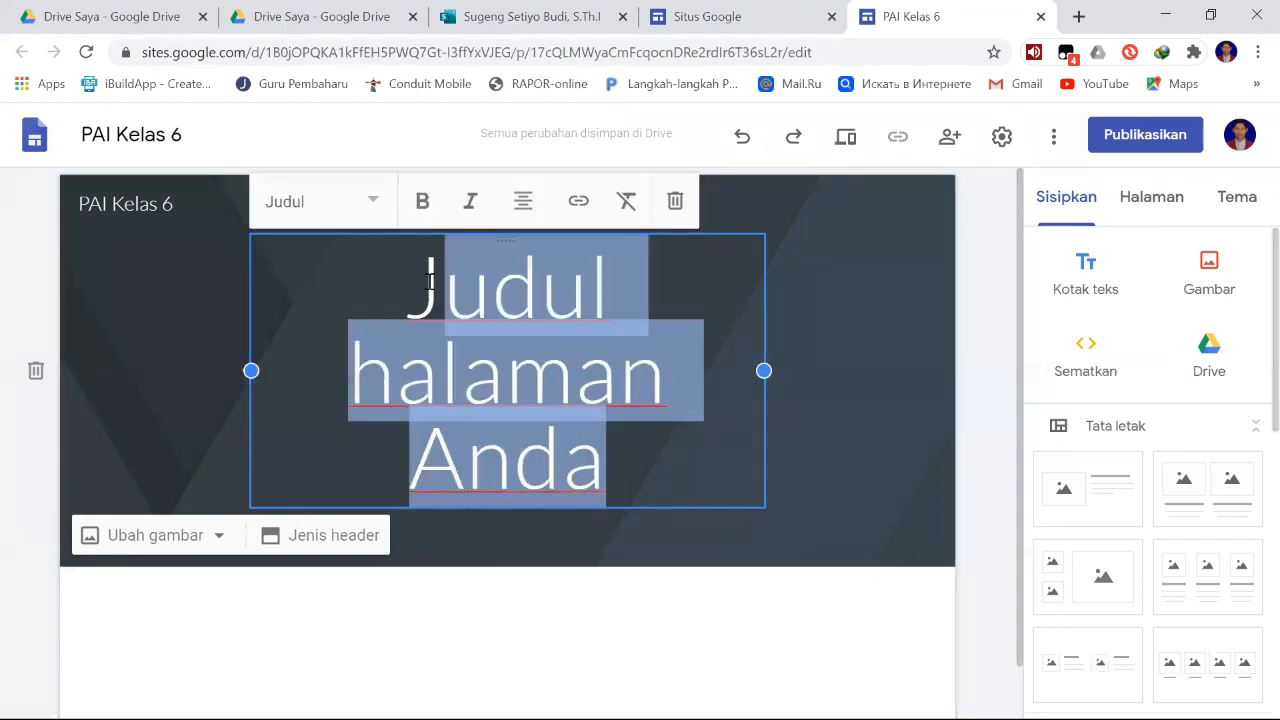
left_click(668, 280)
left_click(540, 318)
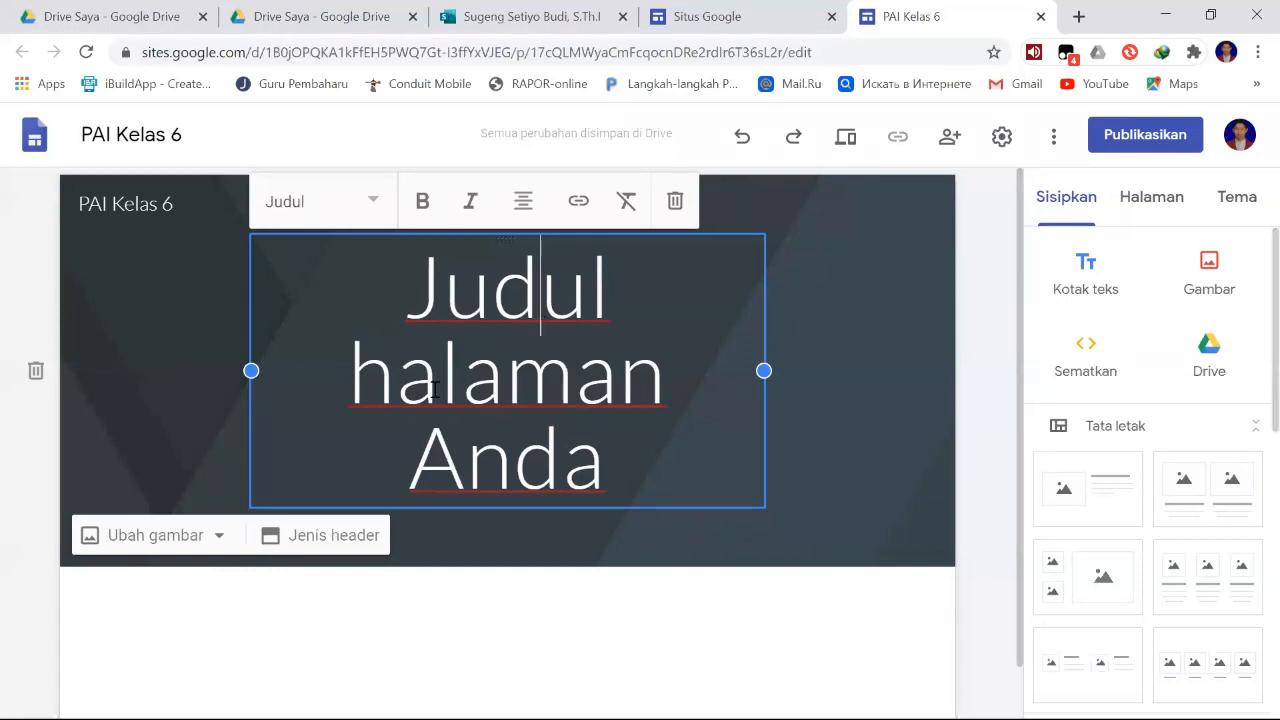
- Replace the placeholder page title in the header with "PAI SDN SUMBER LESUNG III"
left_click_drag(616, 471, 421, 289)
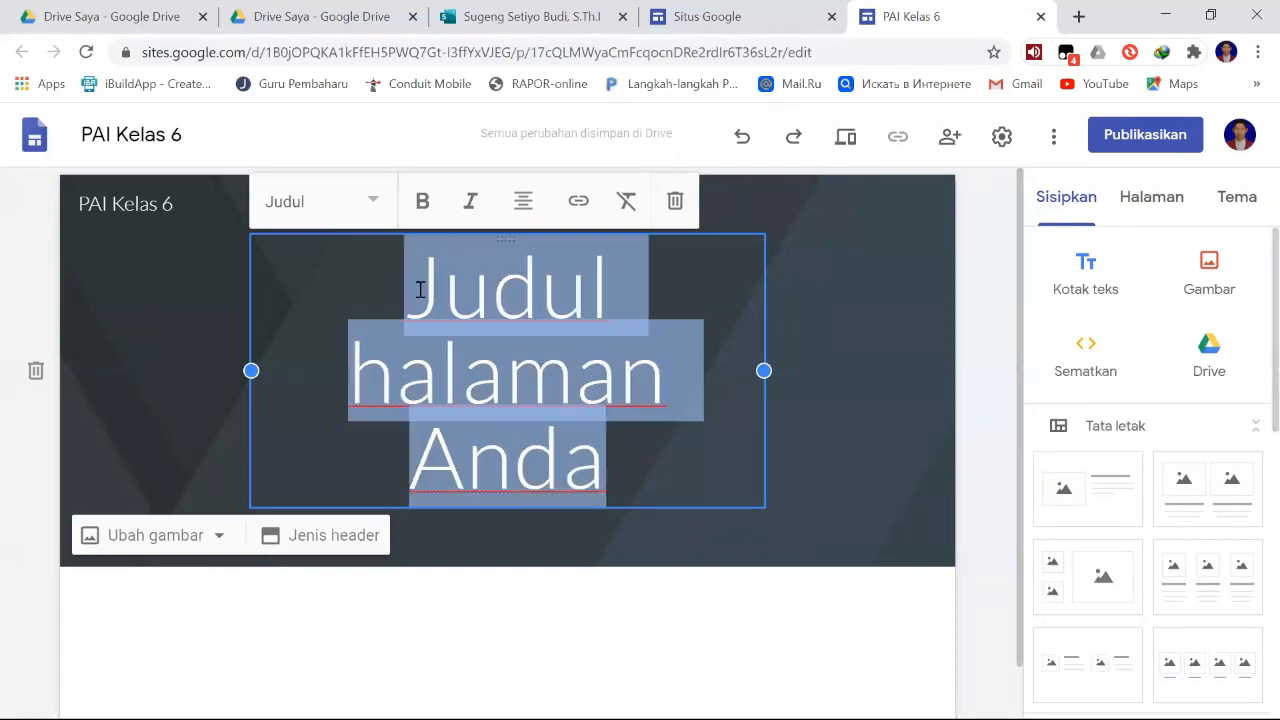
type("PA")
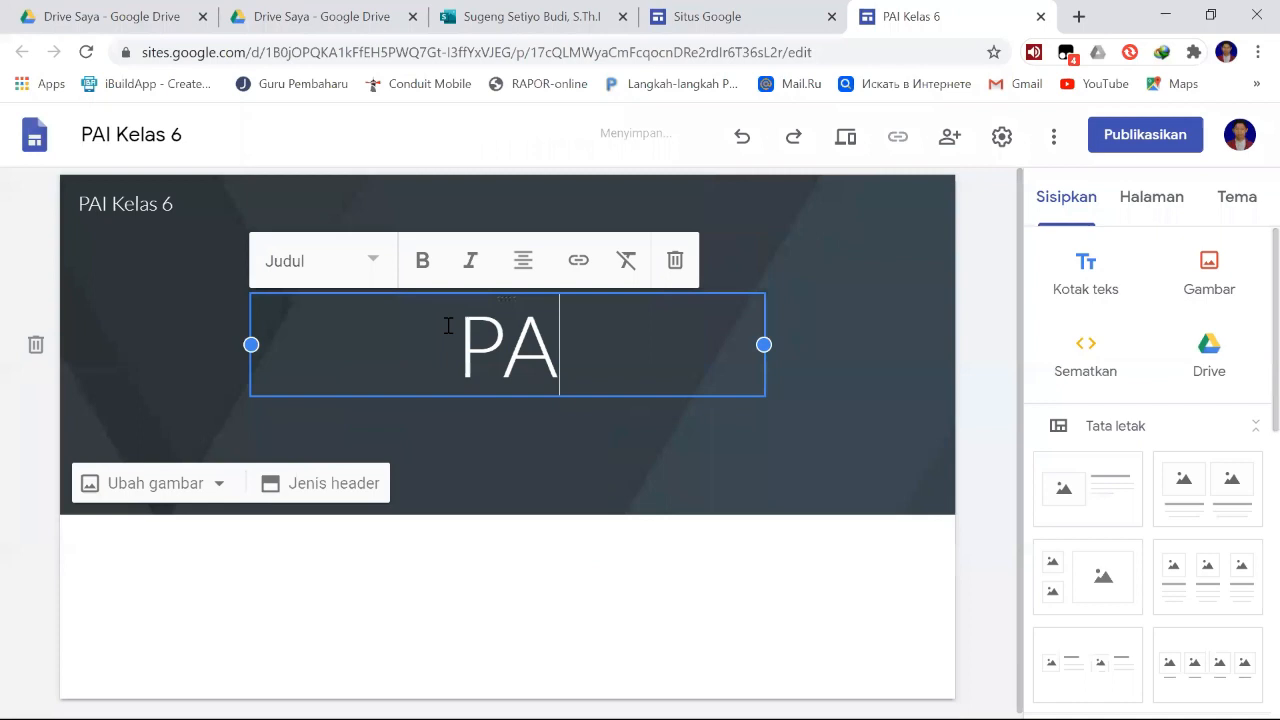
type("I")
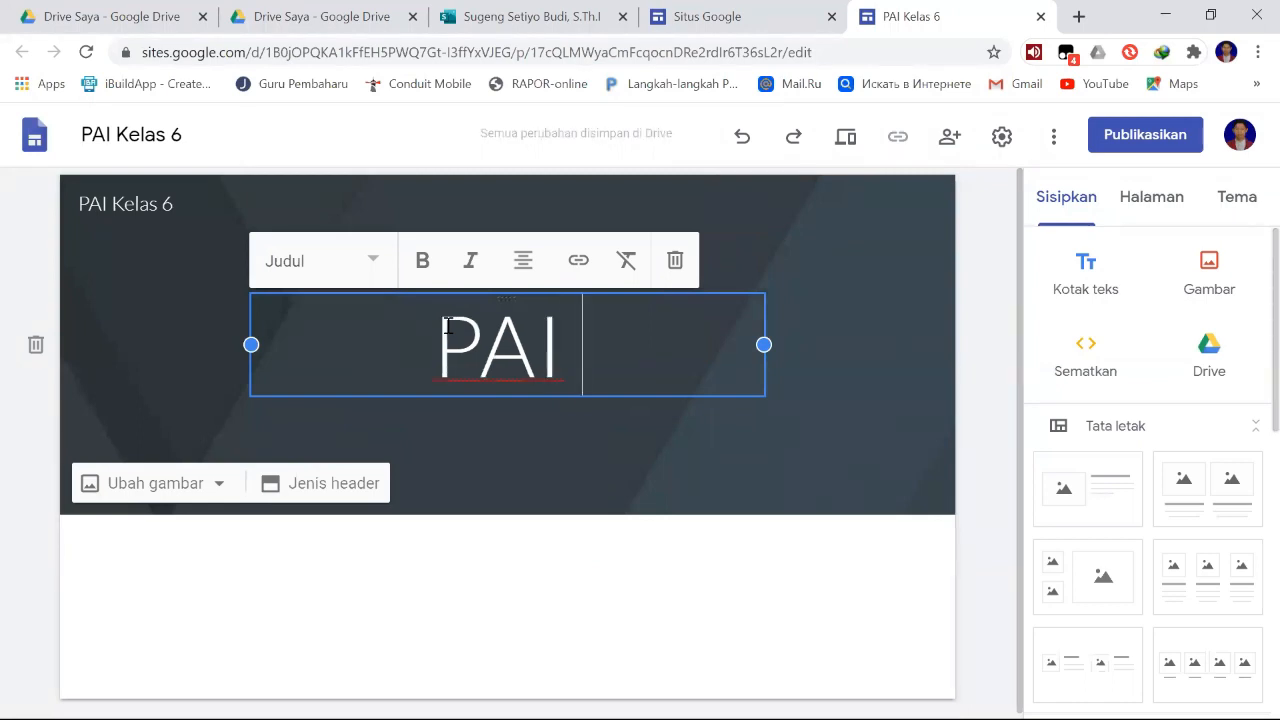
type(" SDN SU")
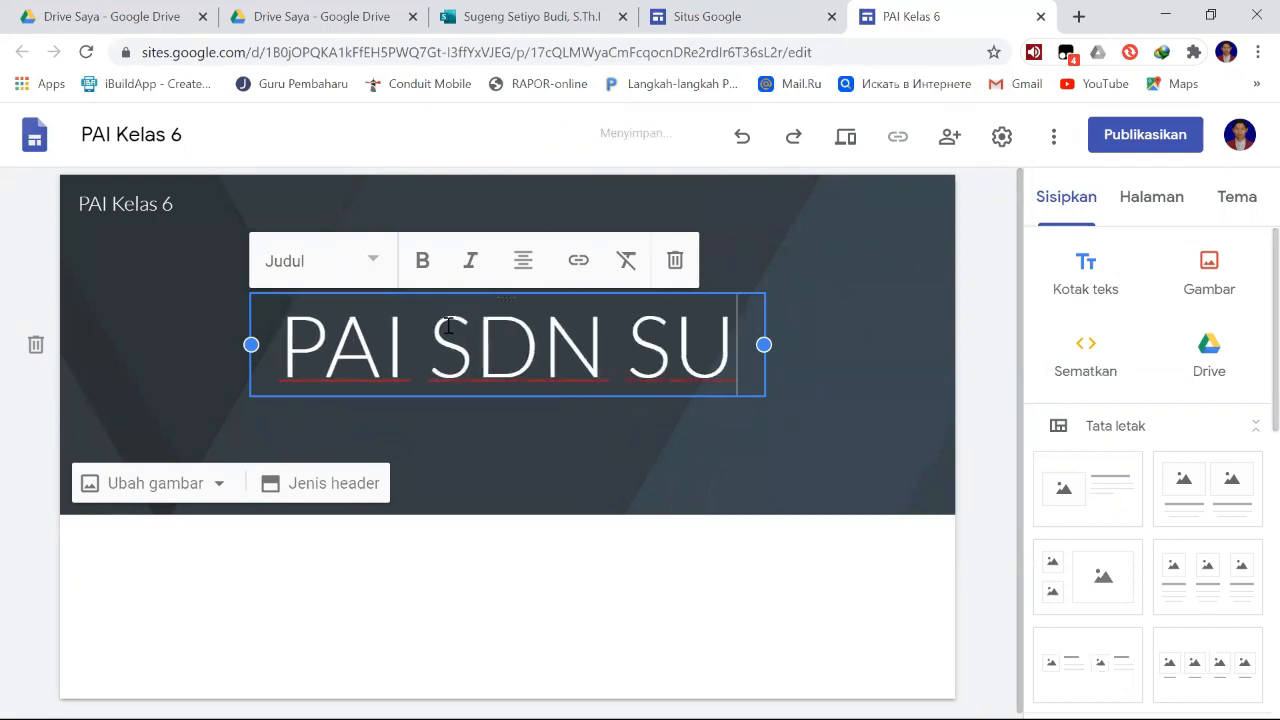
type("MBER LESI")
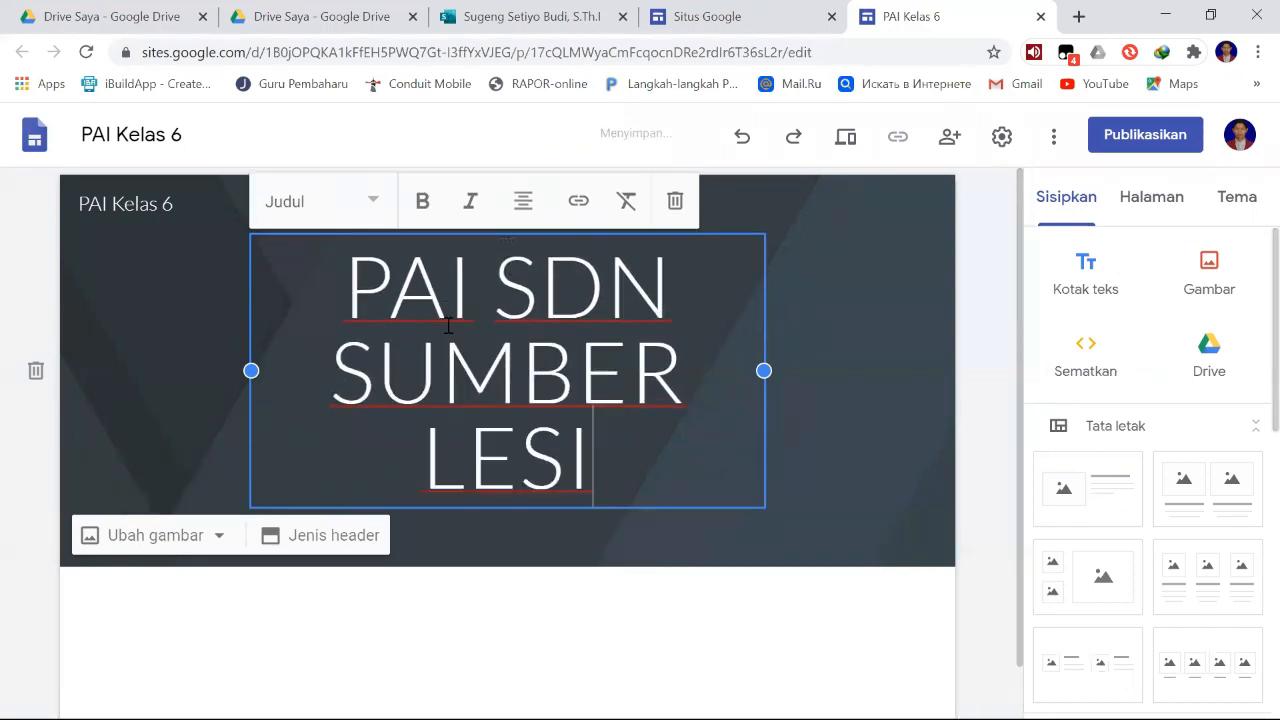
key("BackSpace")
type("UNG I")
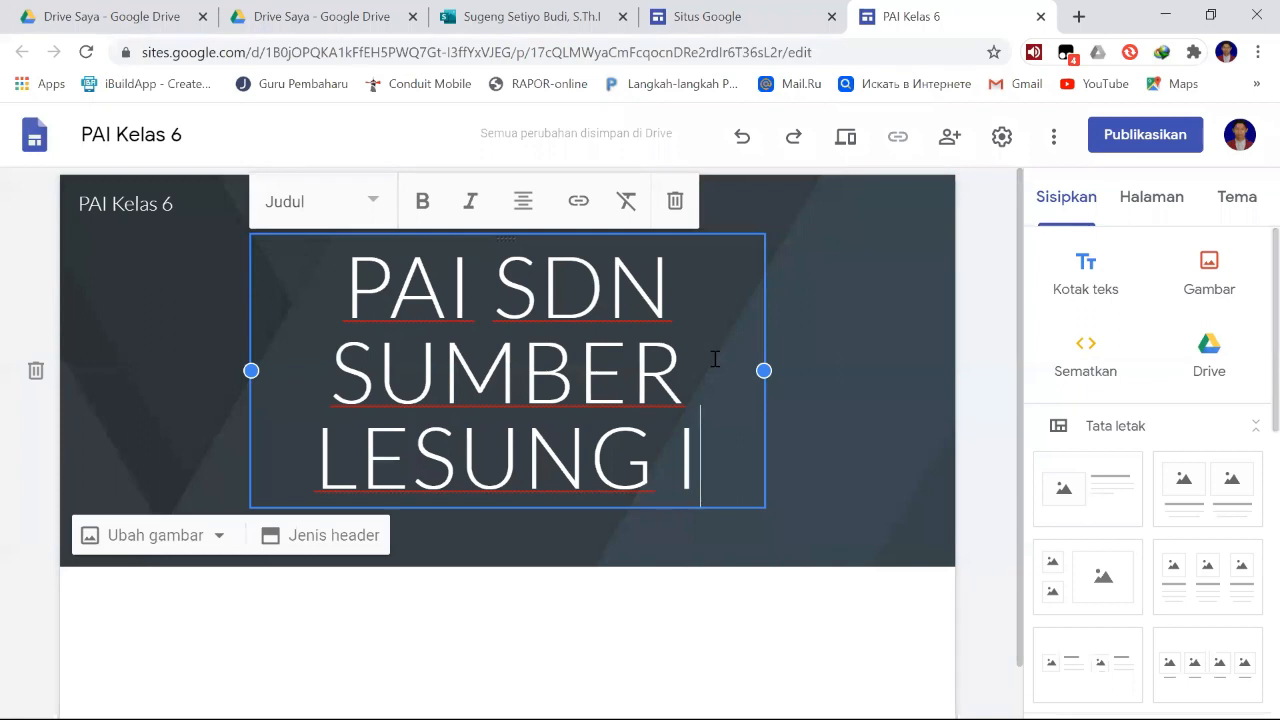
type("II")
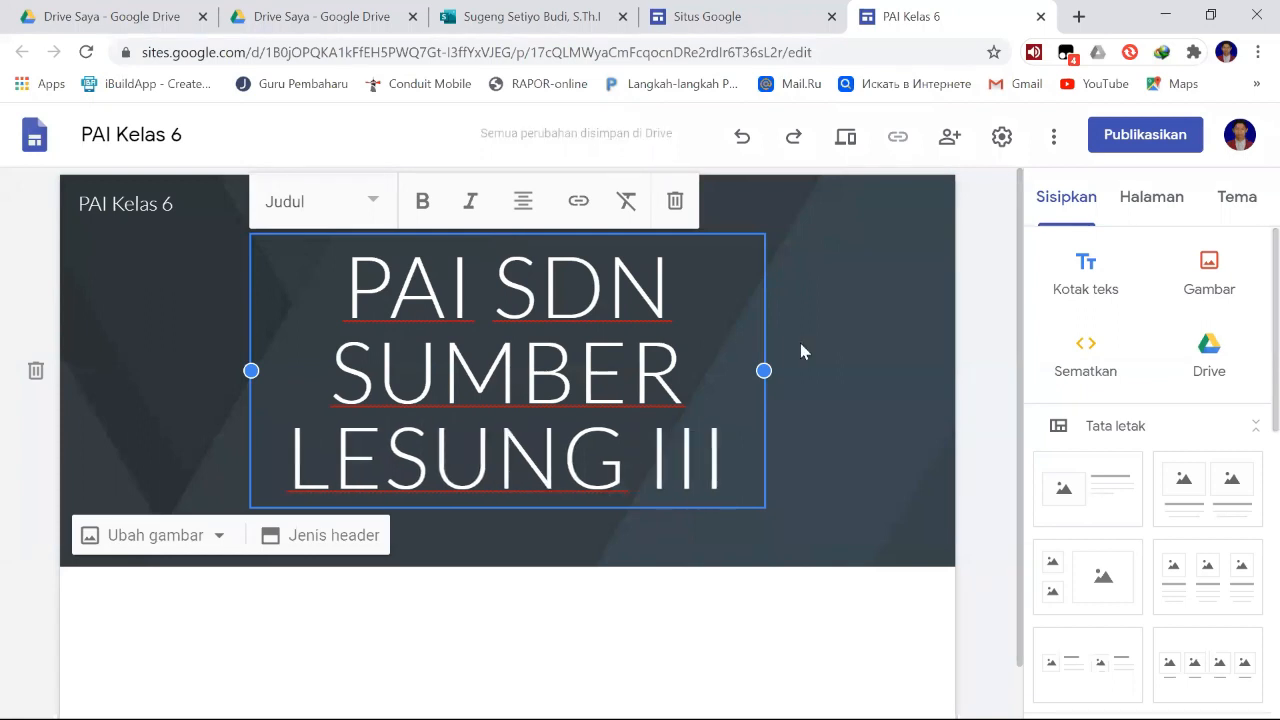
left_click(840, 342)
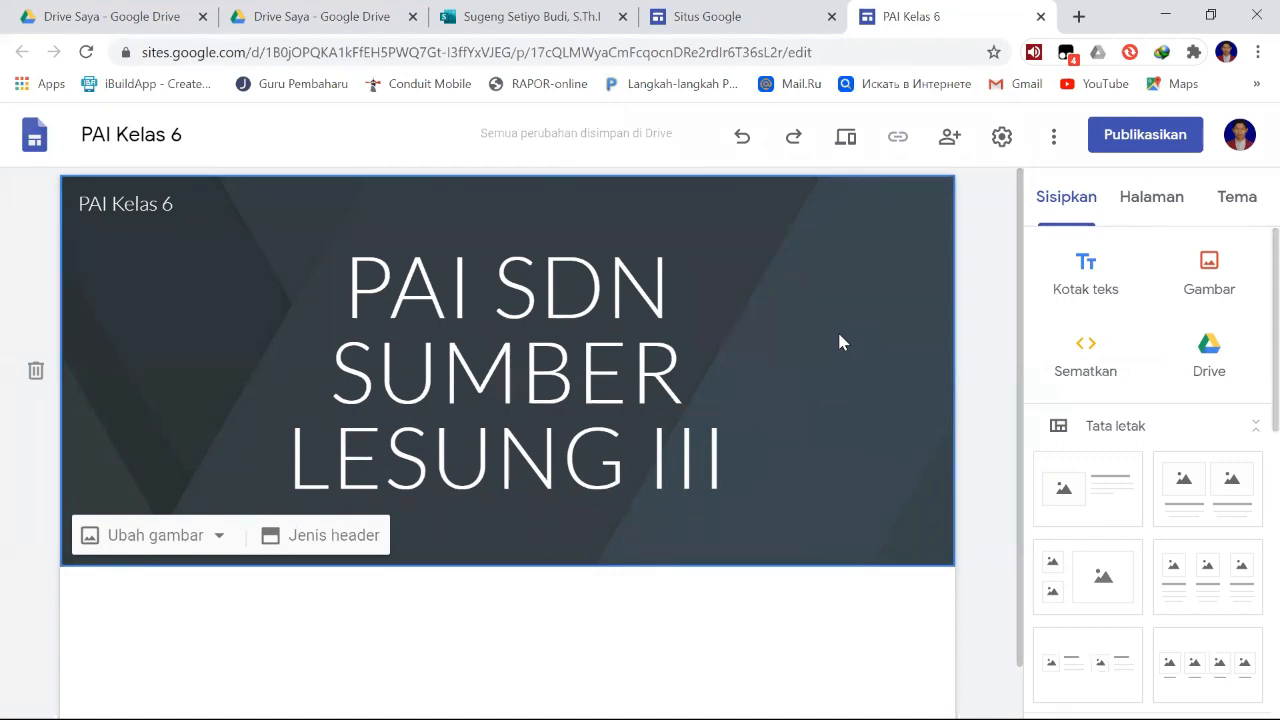
left_click(731, 457)
left_click(792, 441)
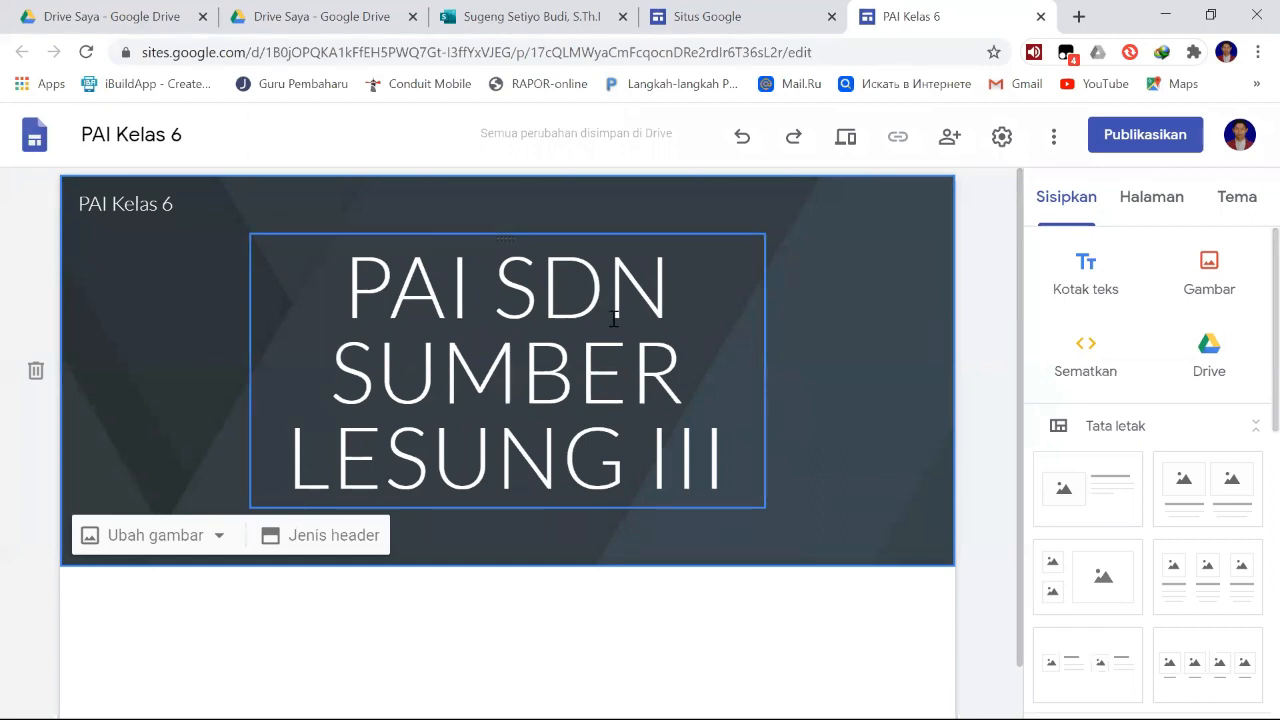
- Upload GetImage (1).png from the DOGMIT Jember folder in Documents as the header image and turn off its readability adjustment
left_click(168, 540)
left_click(193, 418)
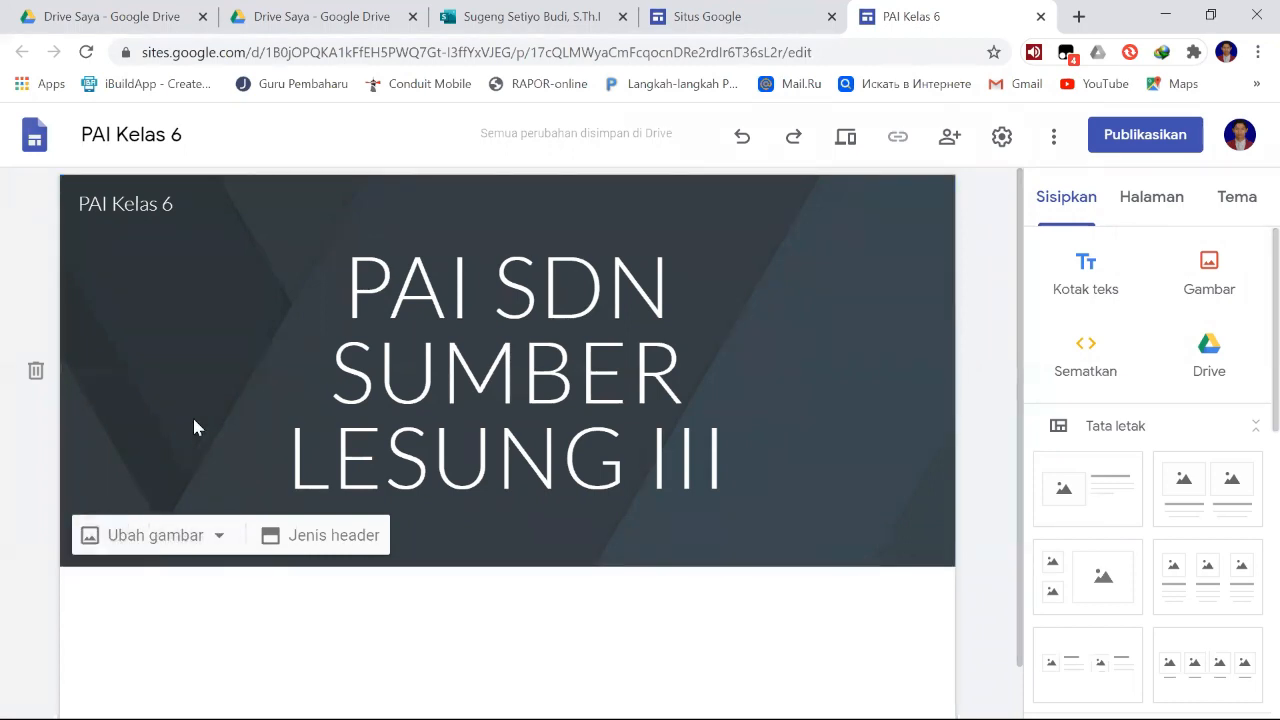
left_click(200, 542)
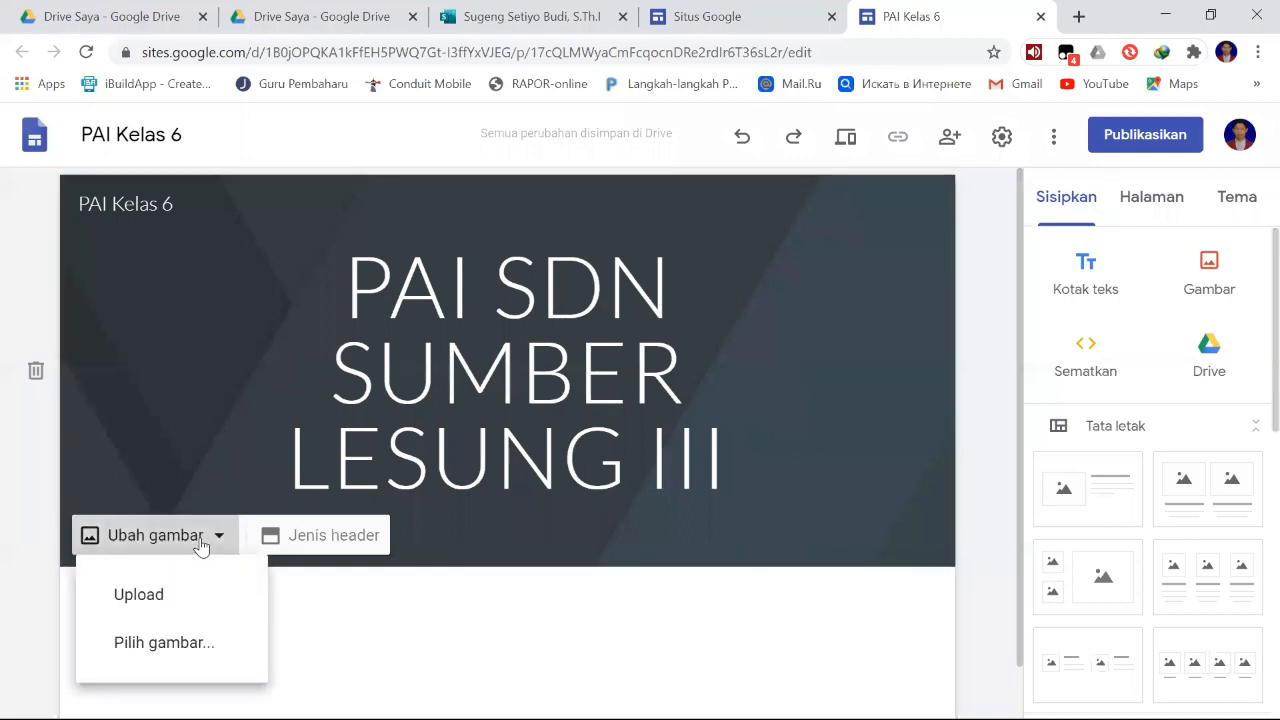
left_click(175, 604)
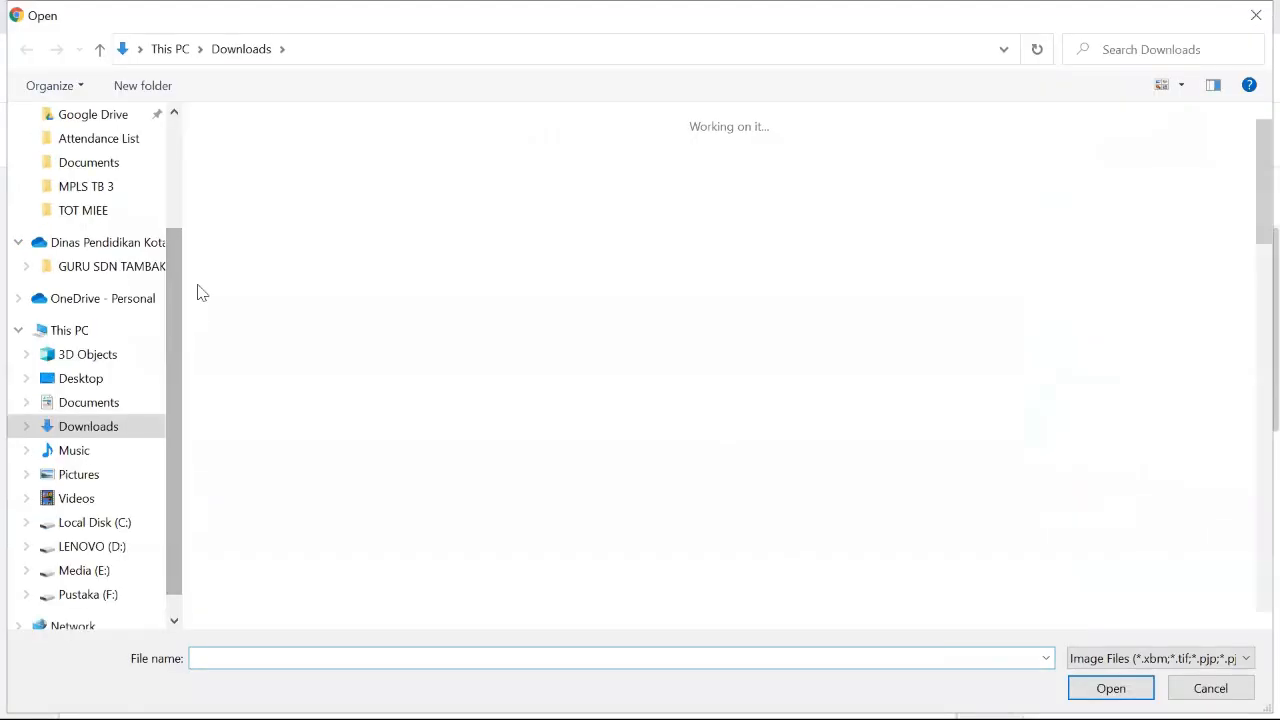
left_click(90, 402)
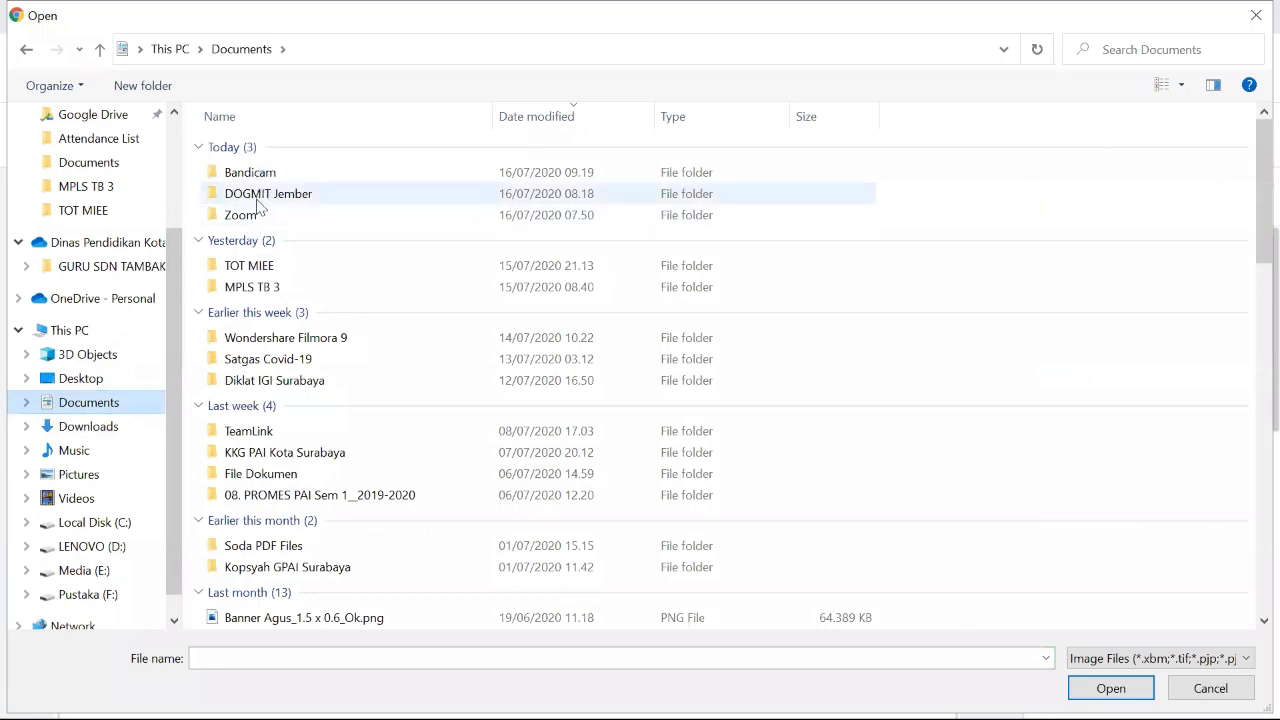
left_click(263, 195)
double_click(263, 195)
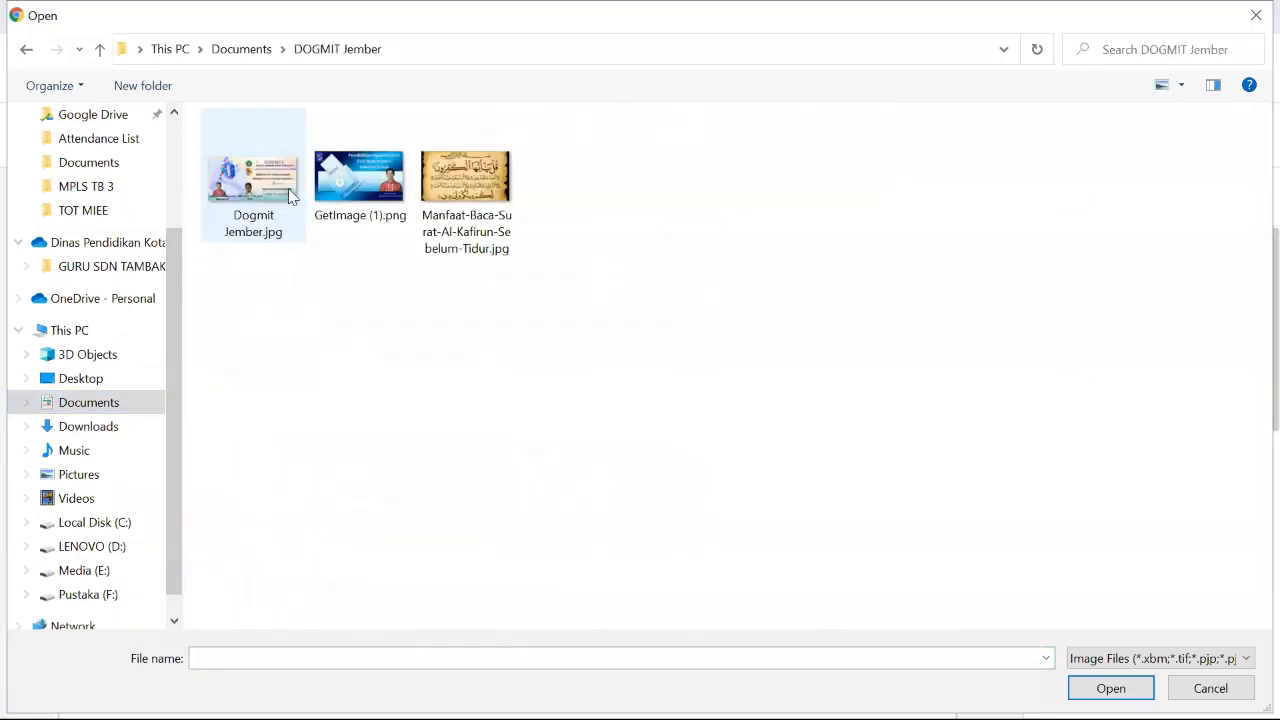
left_click(360, 175)
double_click(360, 175)
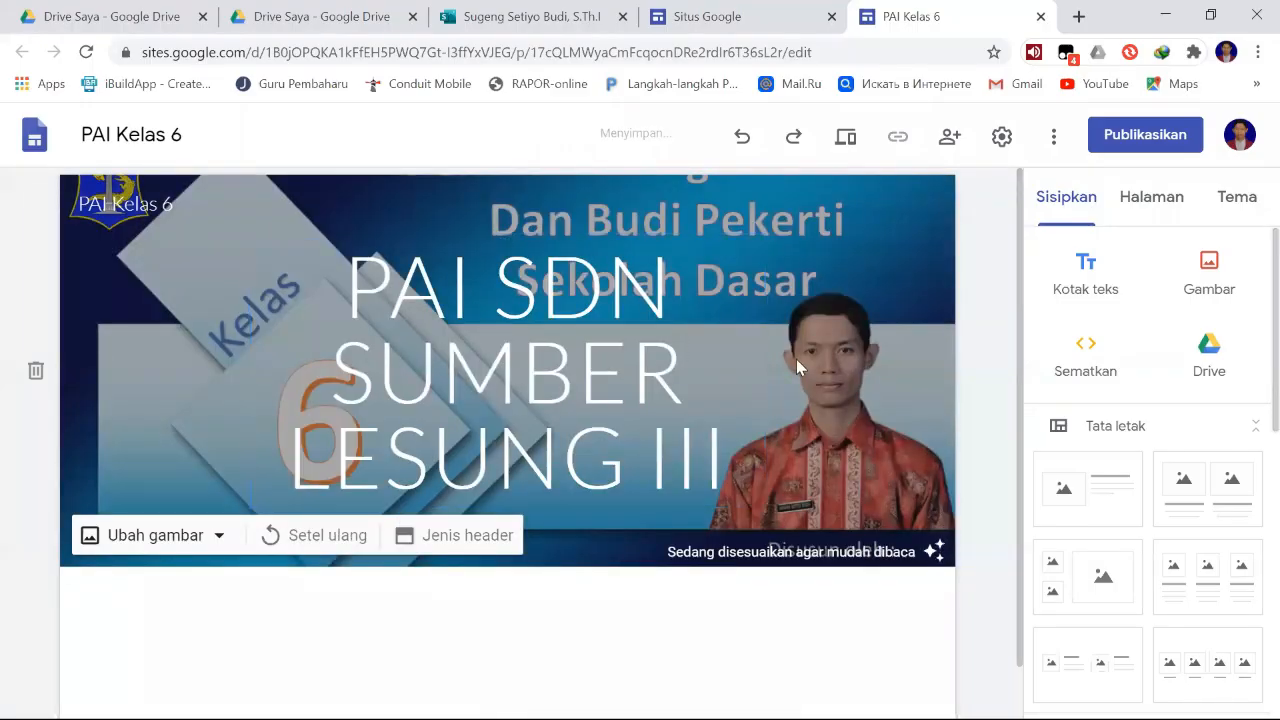
left_click(627, 256)
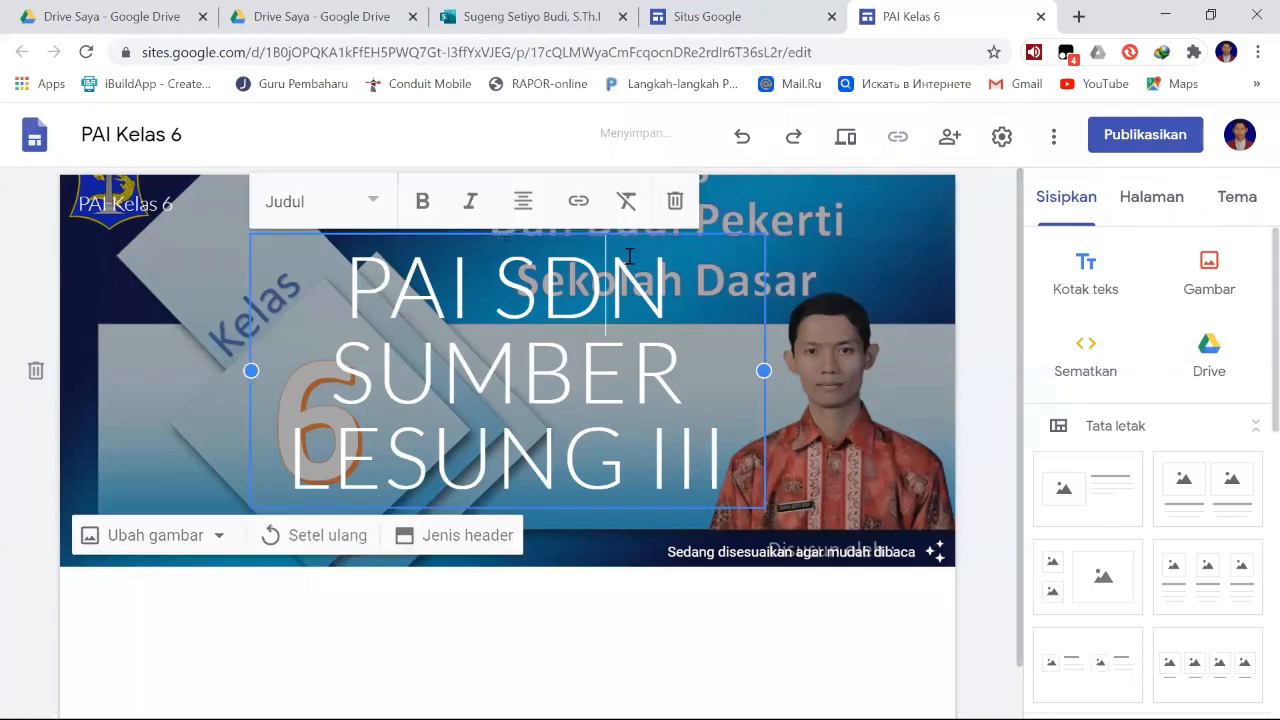
left_click(817, 233)
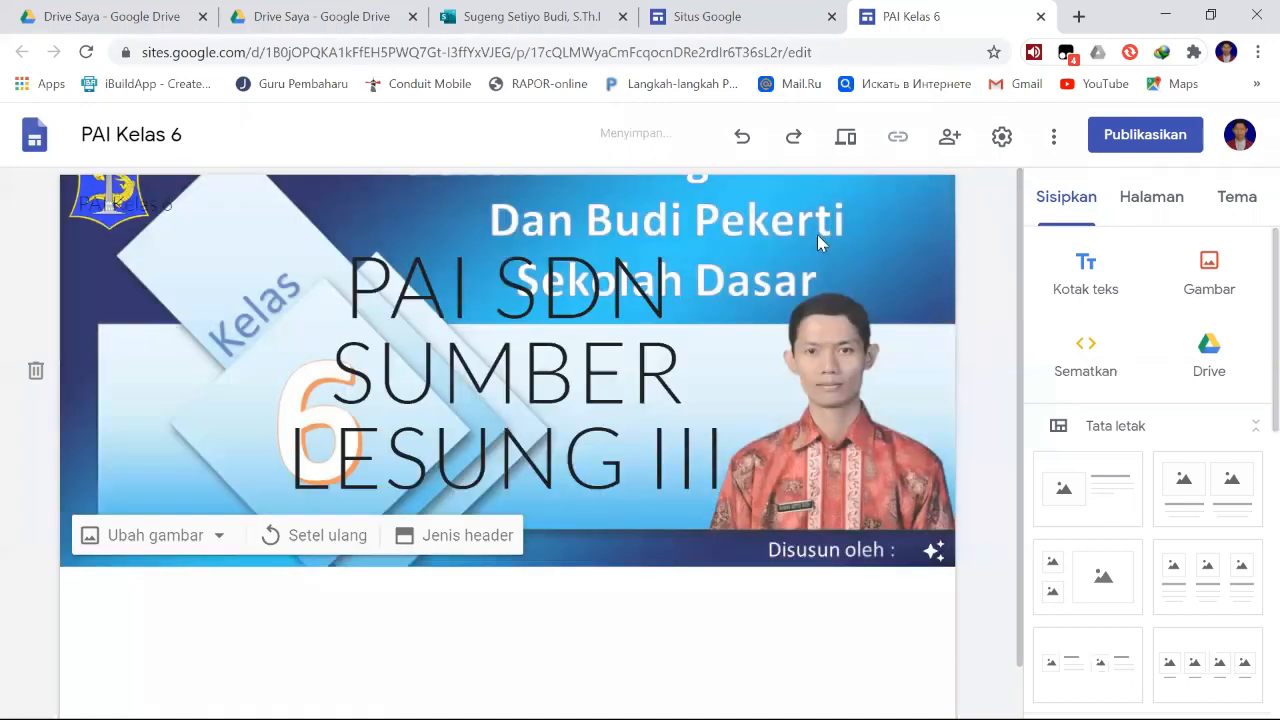
- Delete the title text box "PAI SDN SUMBER LESUNG III" from the header
left_click(675, 236)
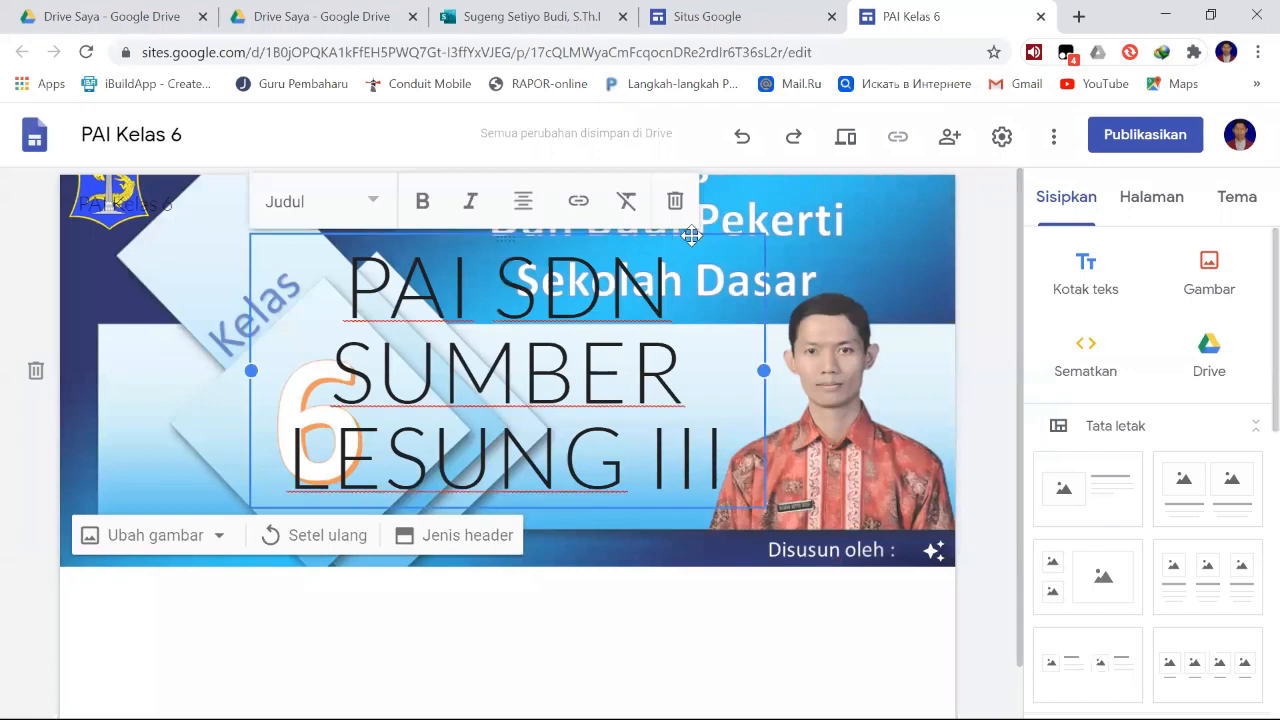
left_click(798, 266)
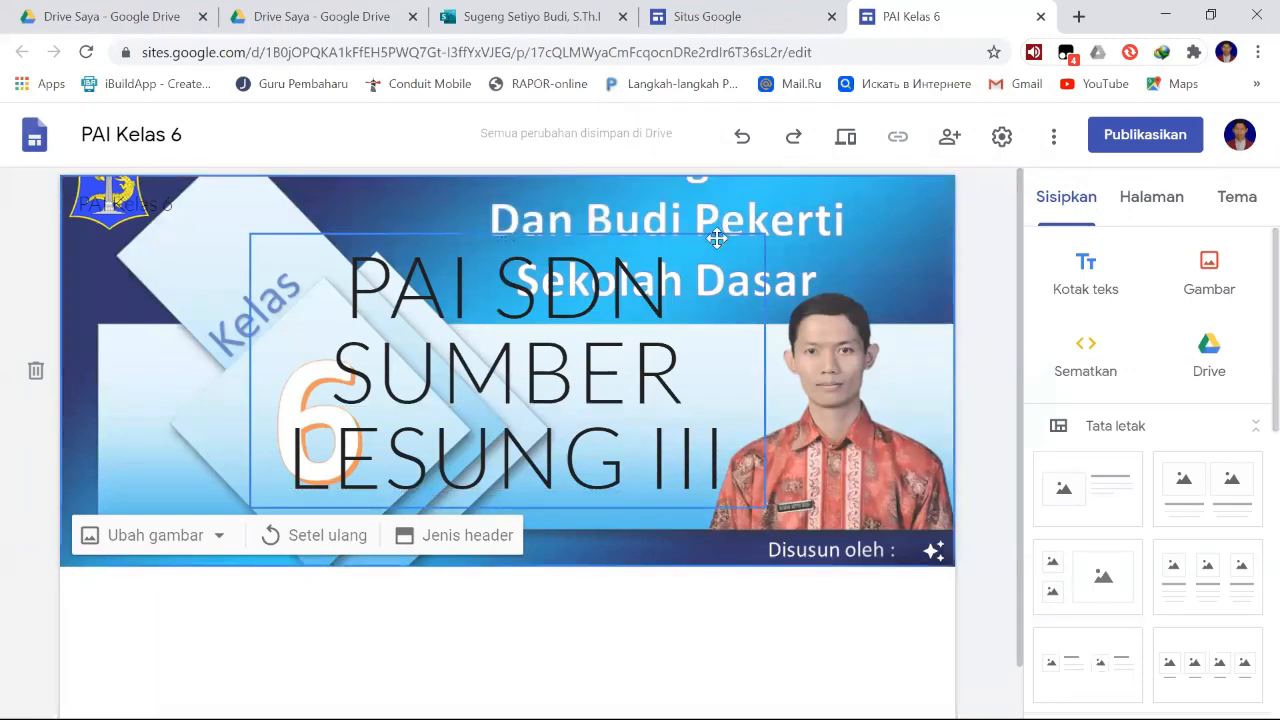
left_click(704, 234)
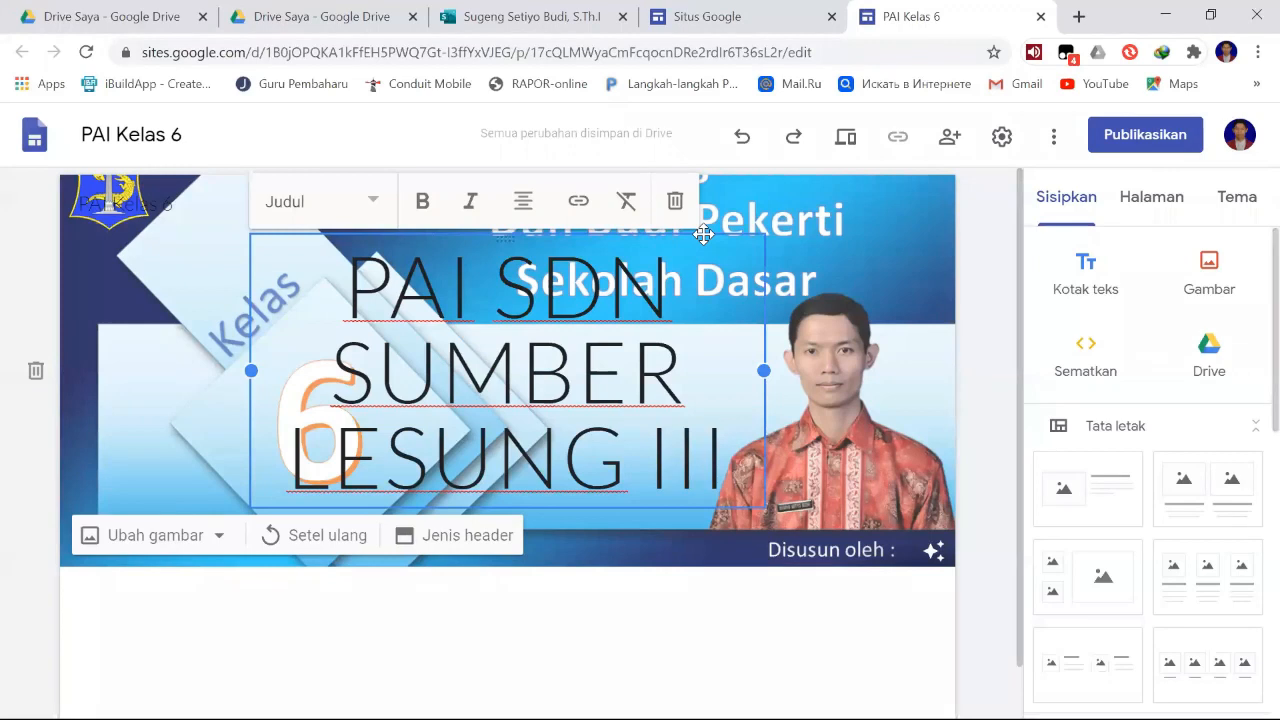
left_click(676, 203)
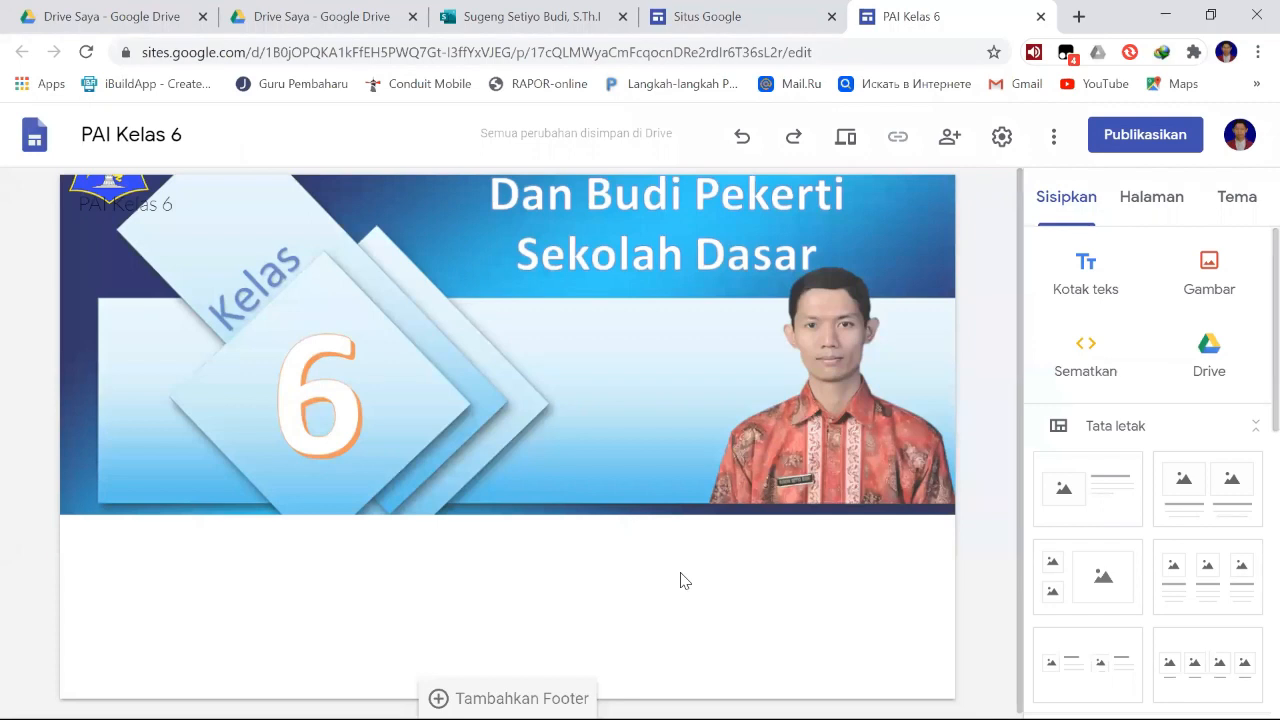
mouse_move(654, 397)
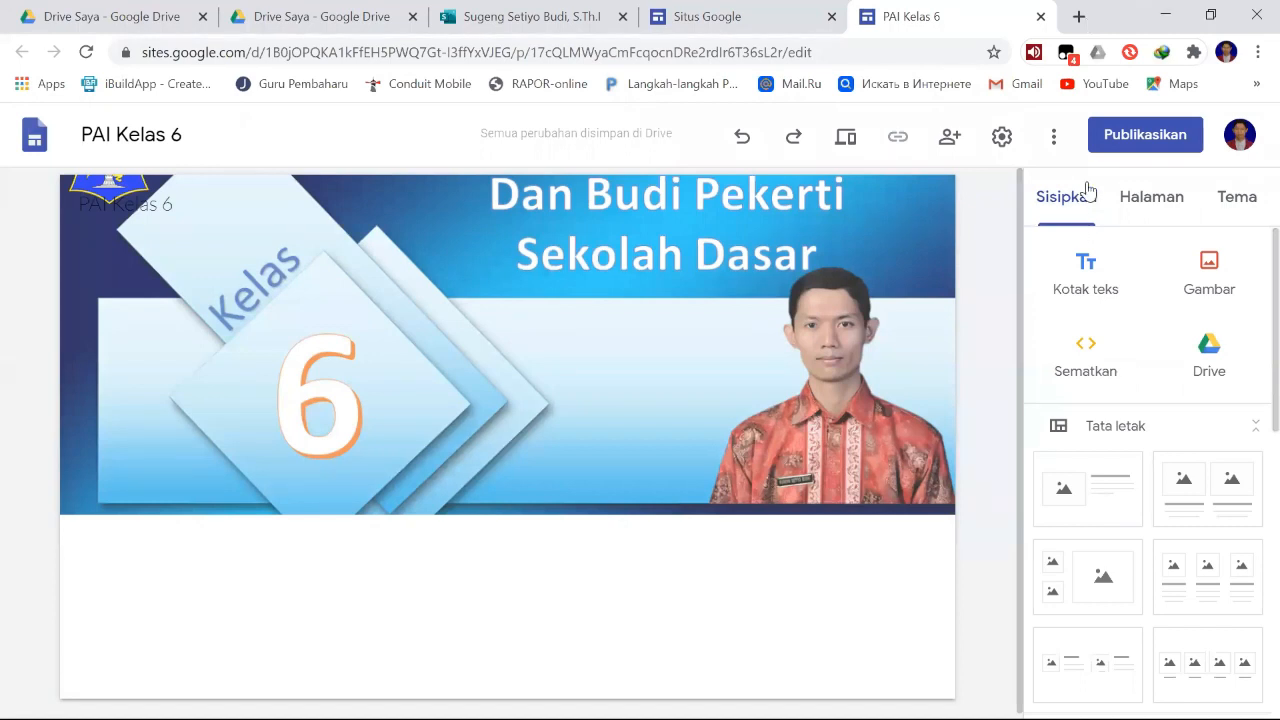
left_click(1138, 207)
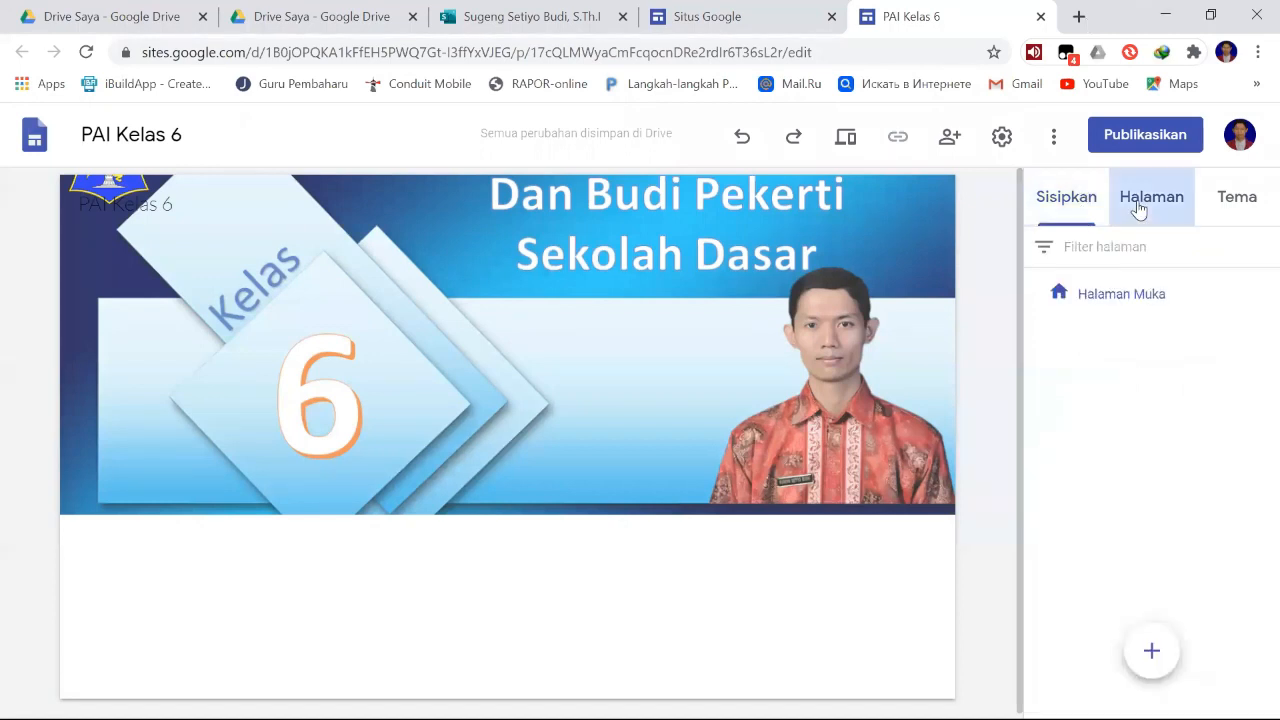
left_click(1240, 212)
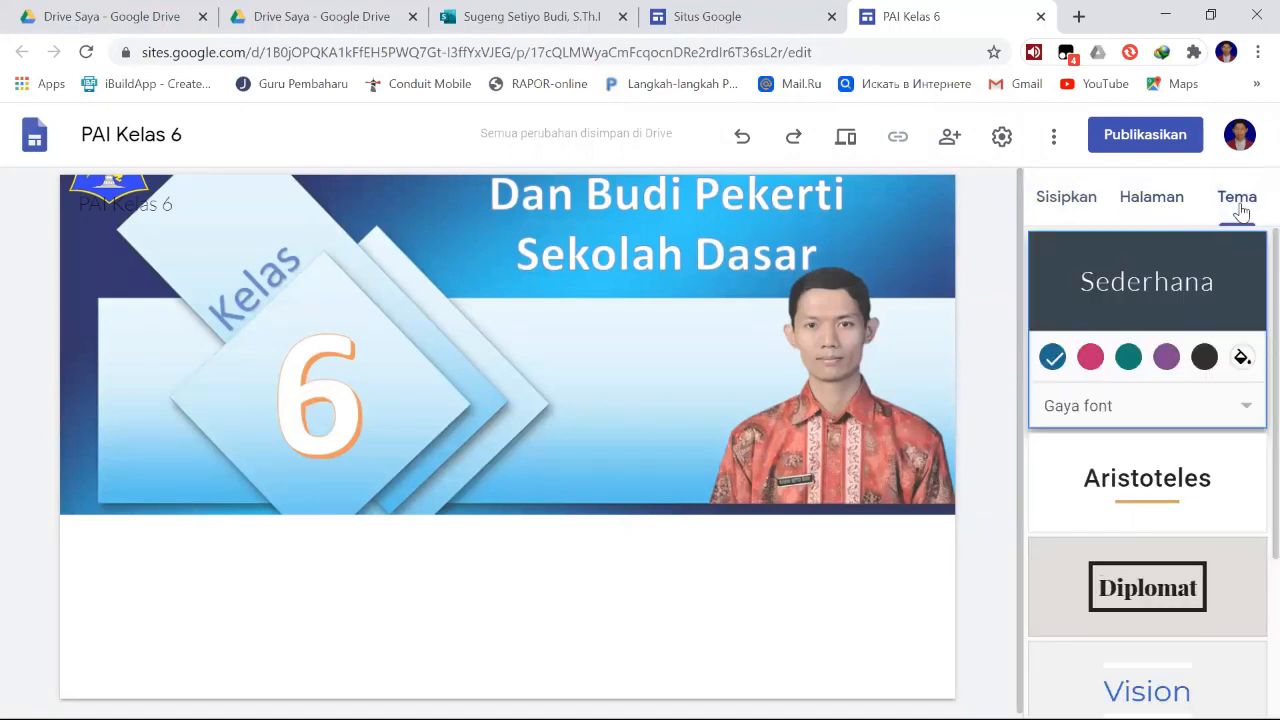
- Insert the layout with one image placeholder beside a heading and text block below the header
left_click(1075, 210)
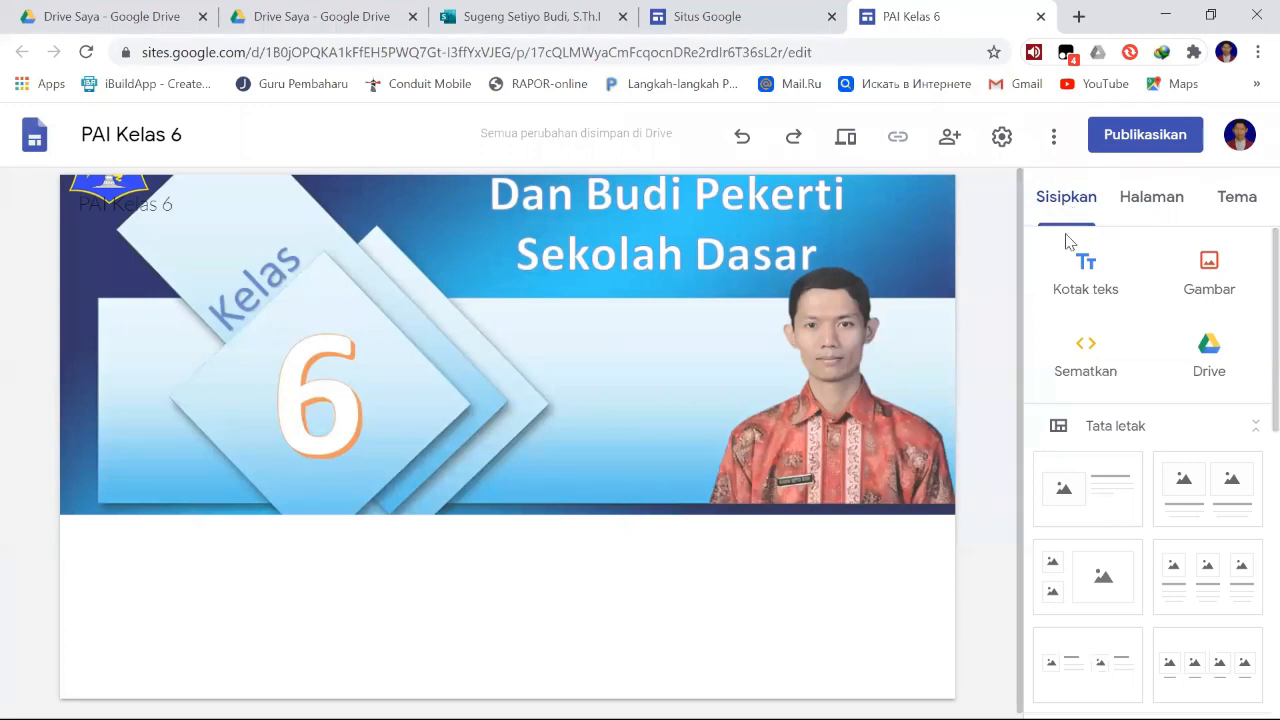
scroll(1110, 537, "down", 1)
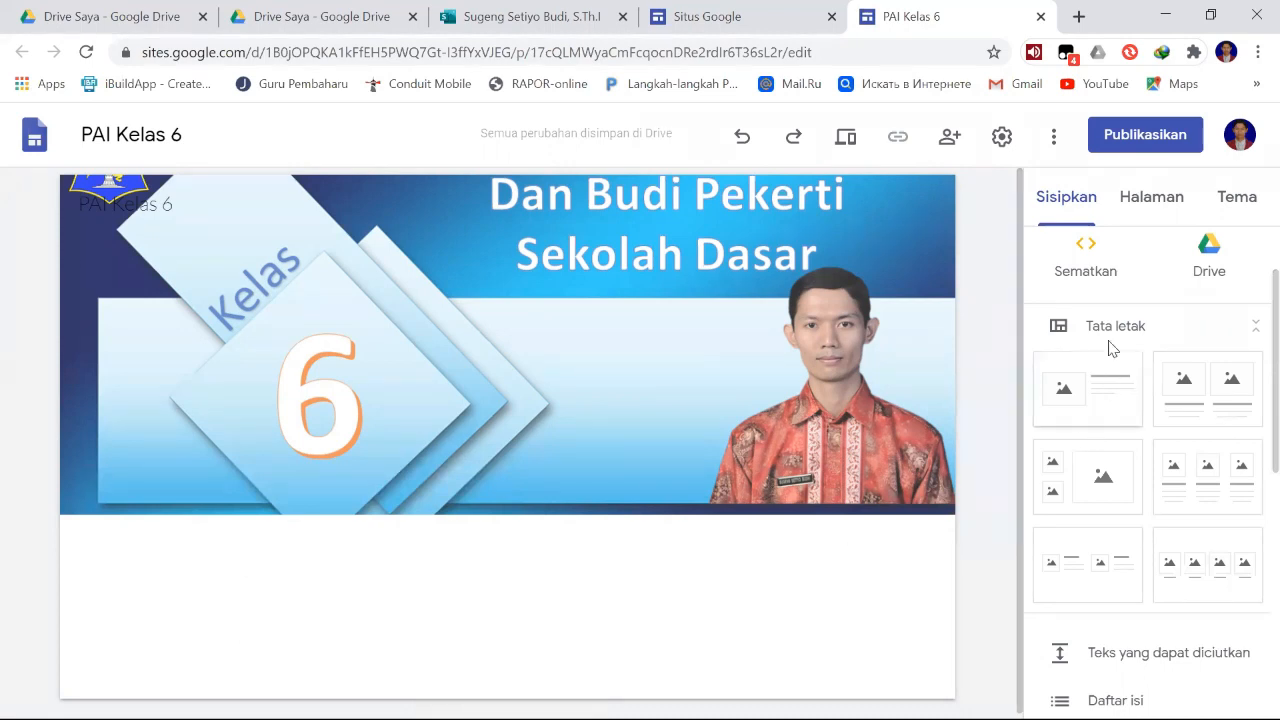
left_click(1086, 413)
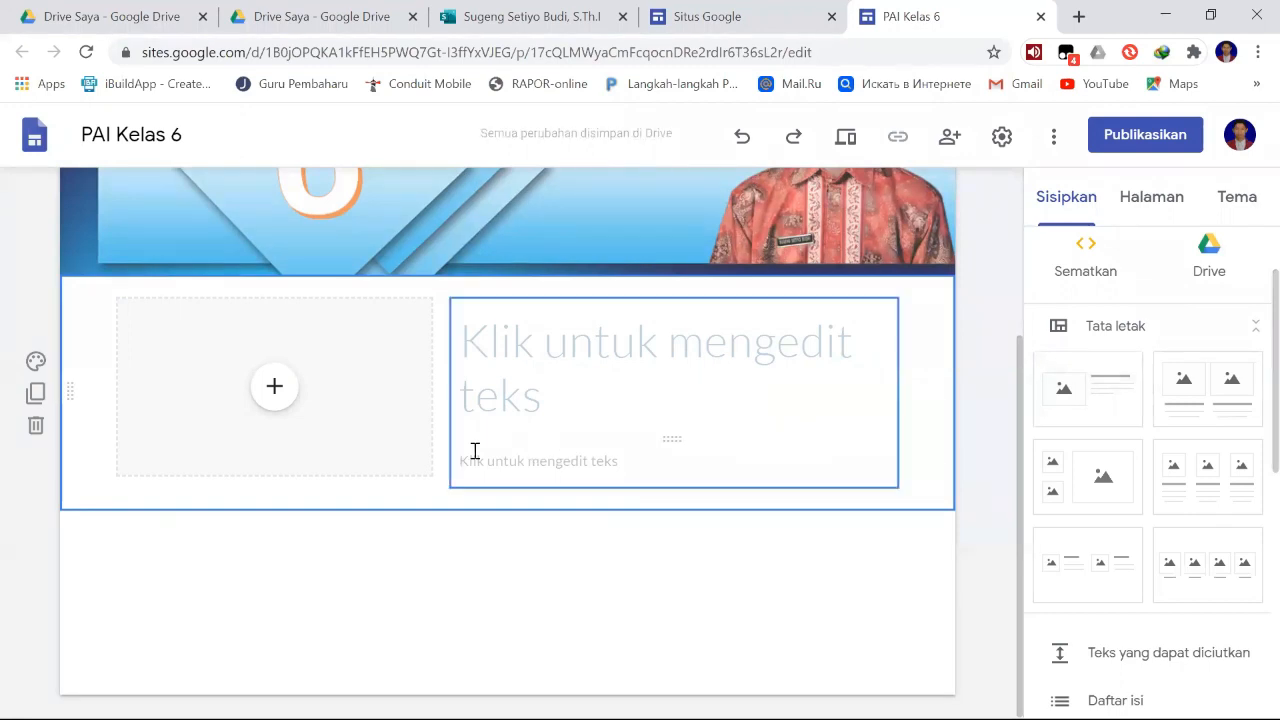
left_click(281, 397)
- Enter "Nama :" with the teacher's name as the new section's heading and add a "Jabatan" line under it
left_click(534, 340)
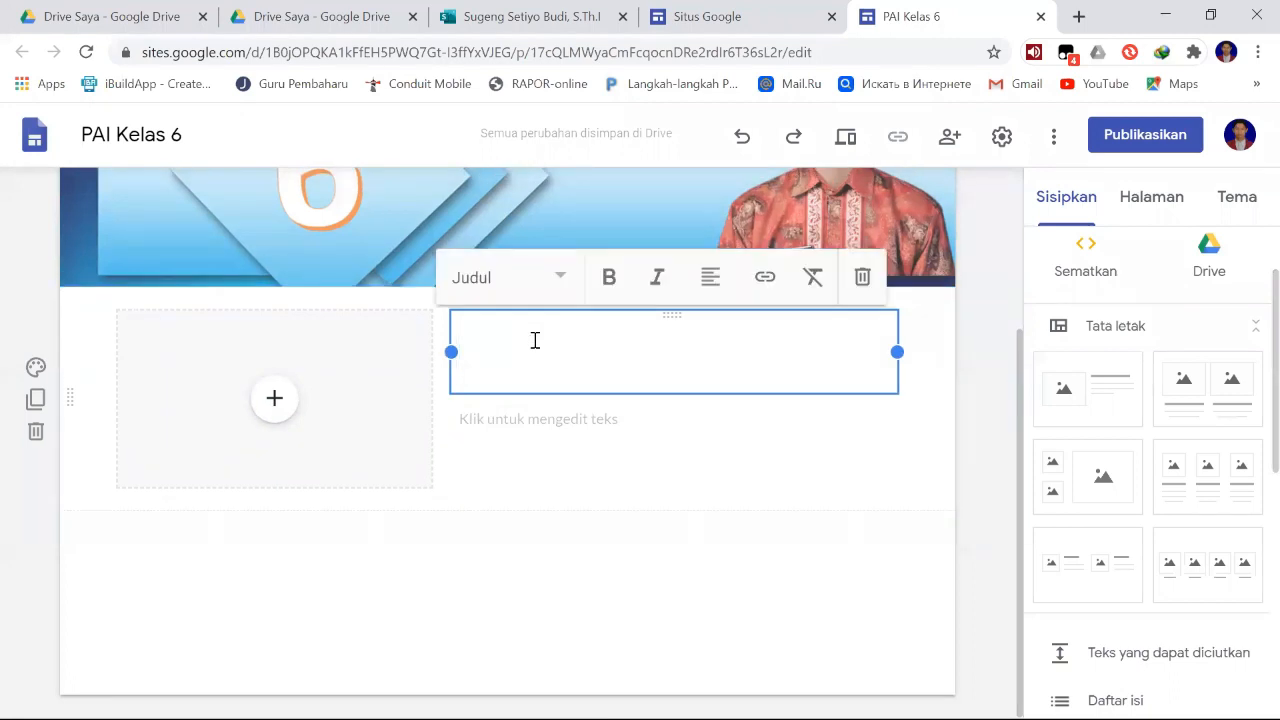
type("nAMA")
key("BackSpace")
key("BackSpace")
key("BackSpace")
key("BackSpace")
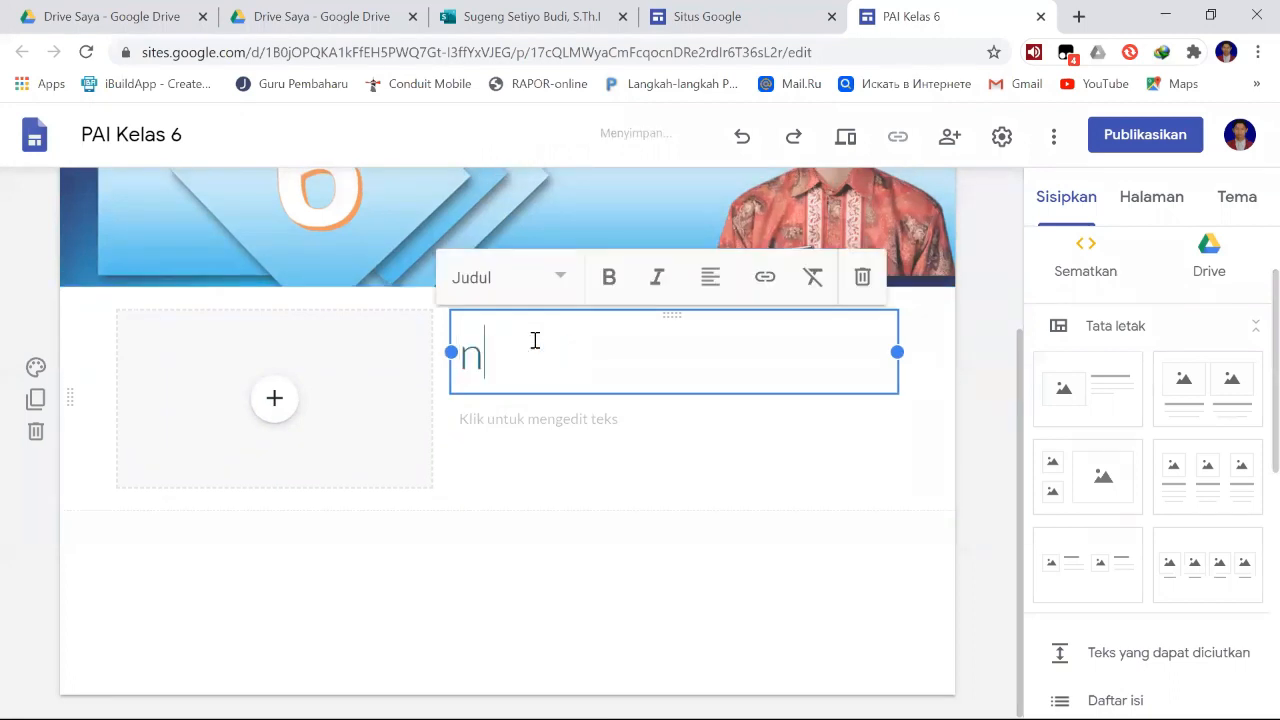
type("Nama :")
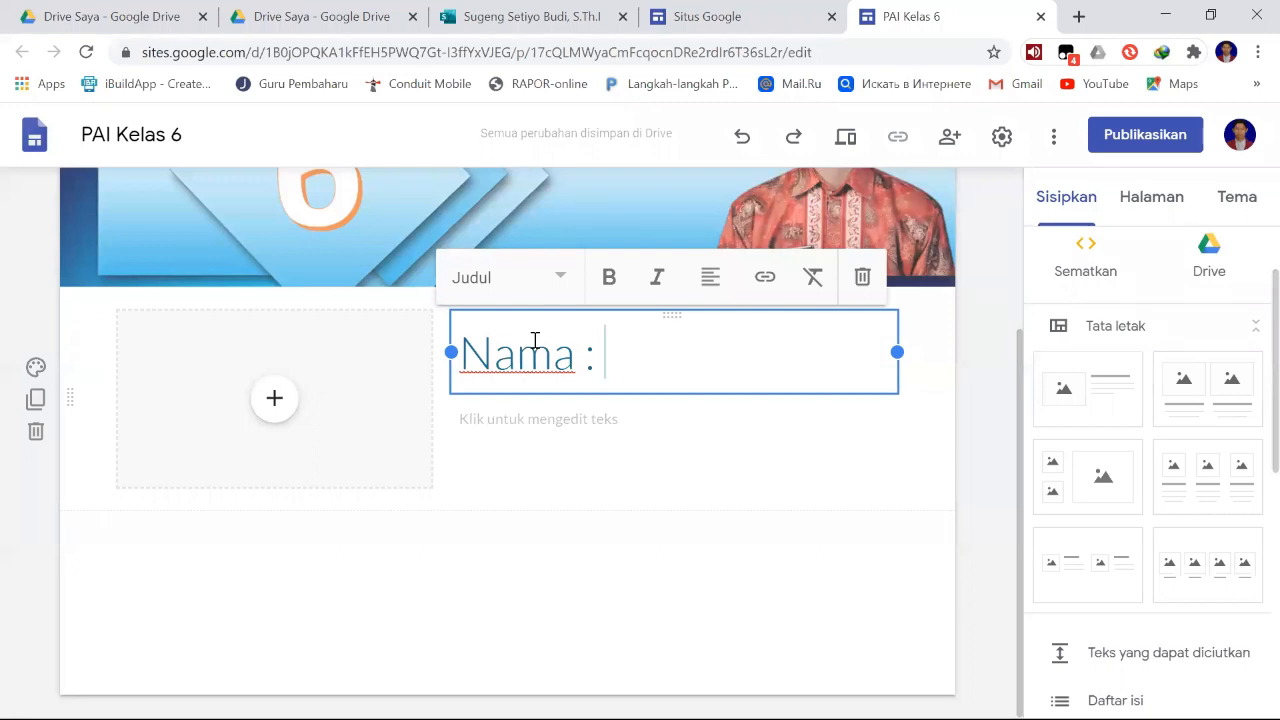
type("Suge")
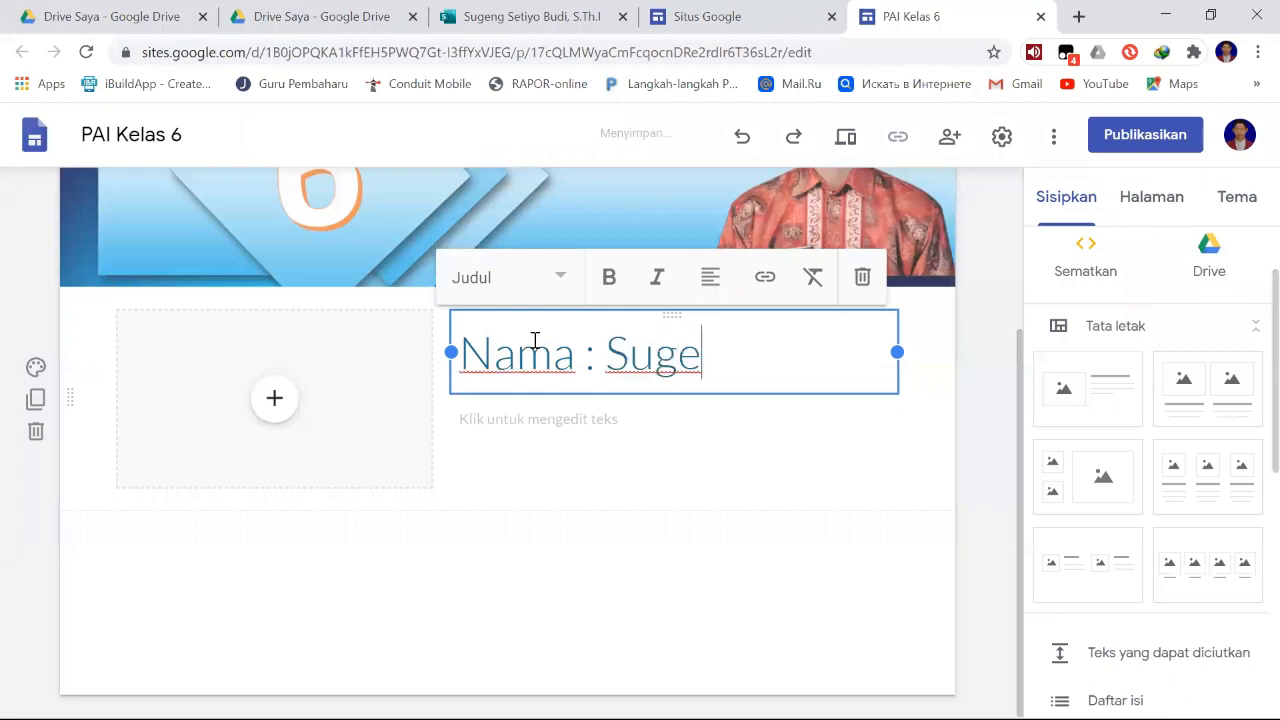
type("ng SB")
key("Return")
type("Jabatan")
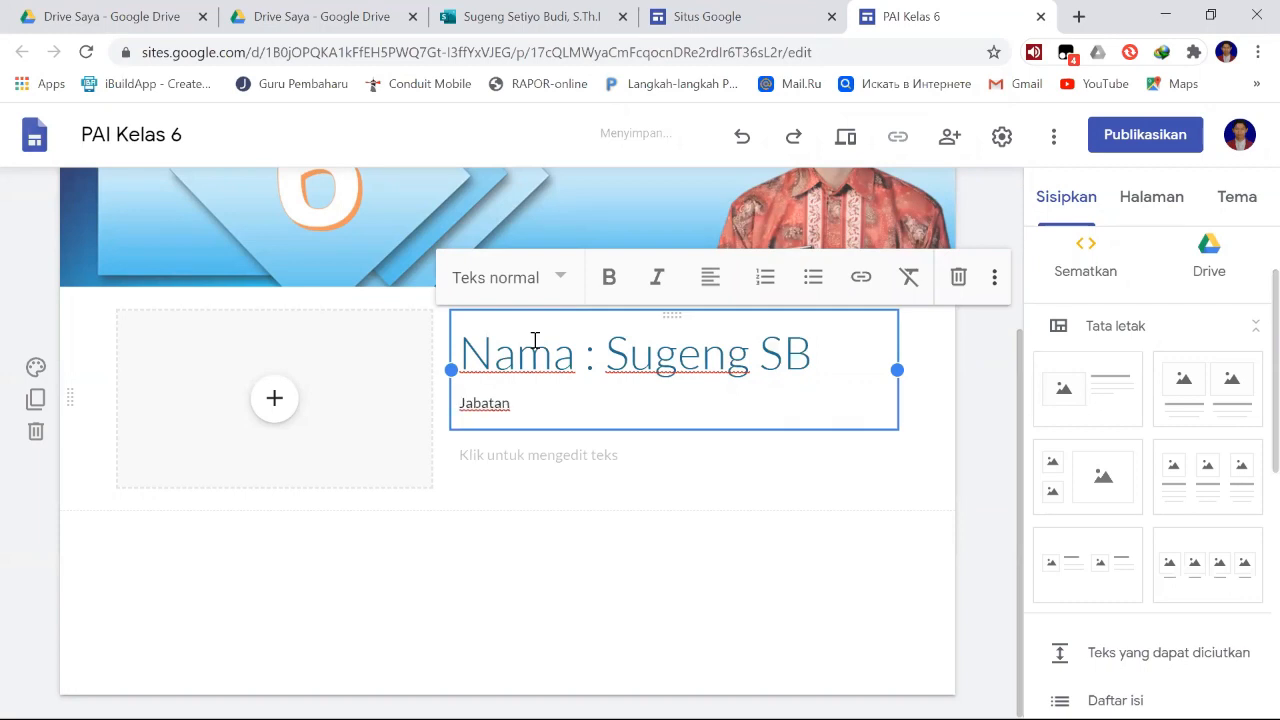
key("Tab")
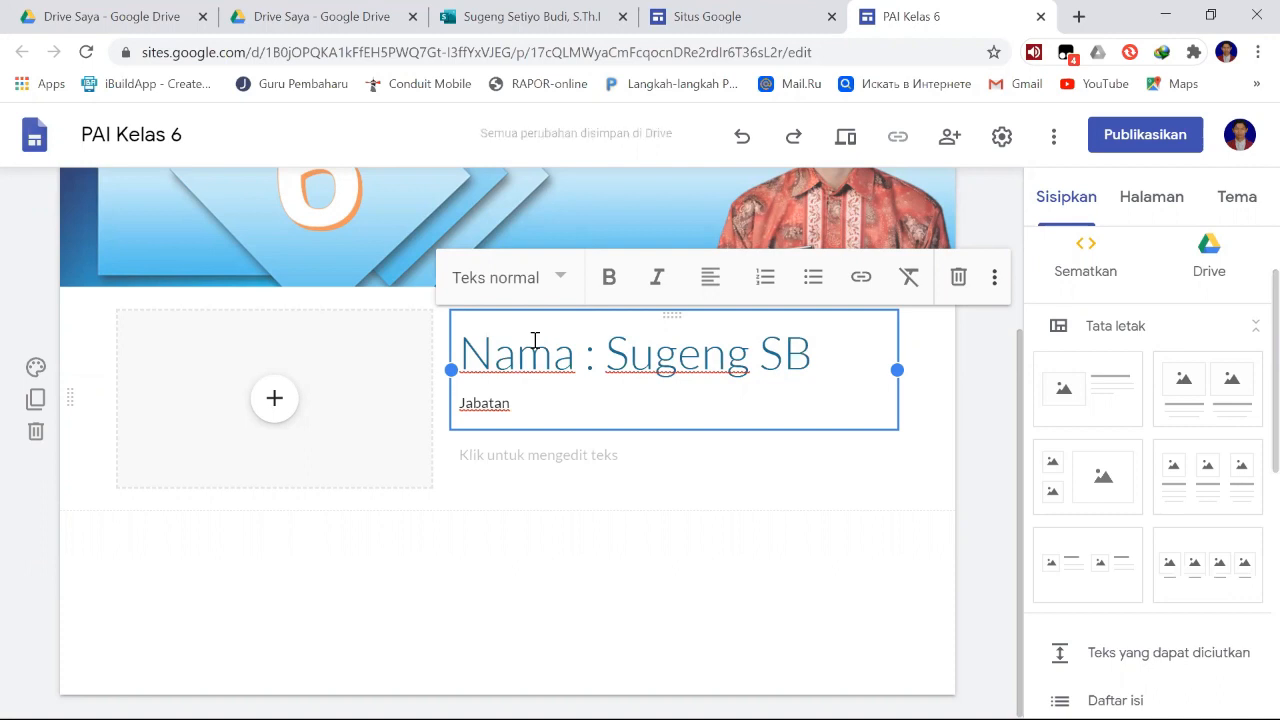
- Replace the heading text beside the image placeholder with "Identitas GPAI"
left_click(671, 366)
left_click_drag(813, 350, 470, 341)
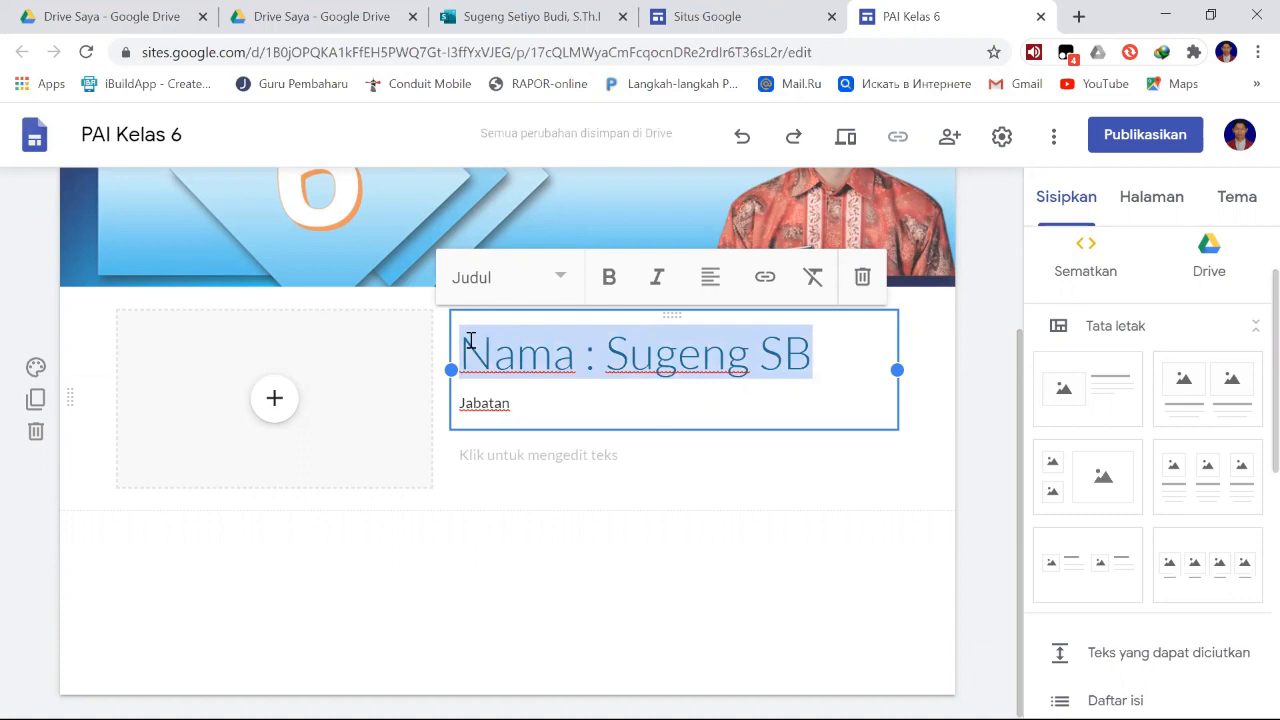
type("Identitas")
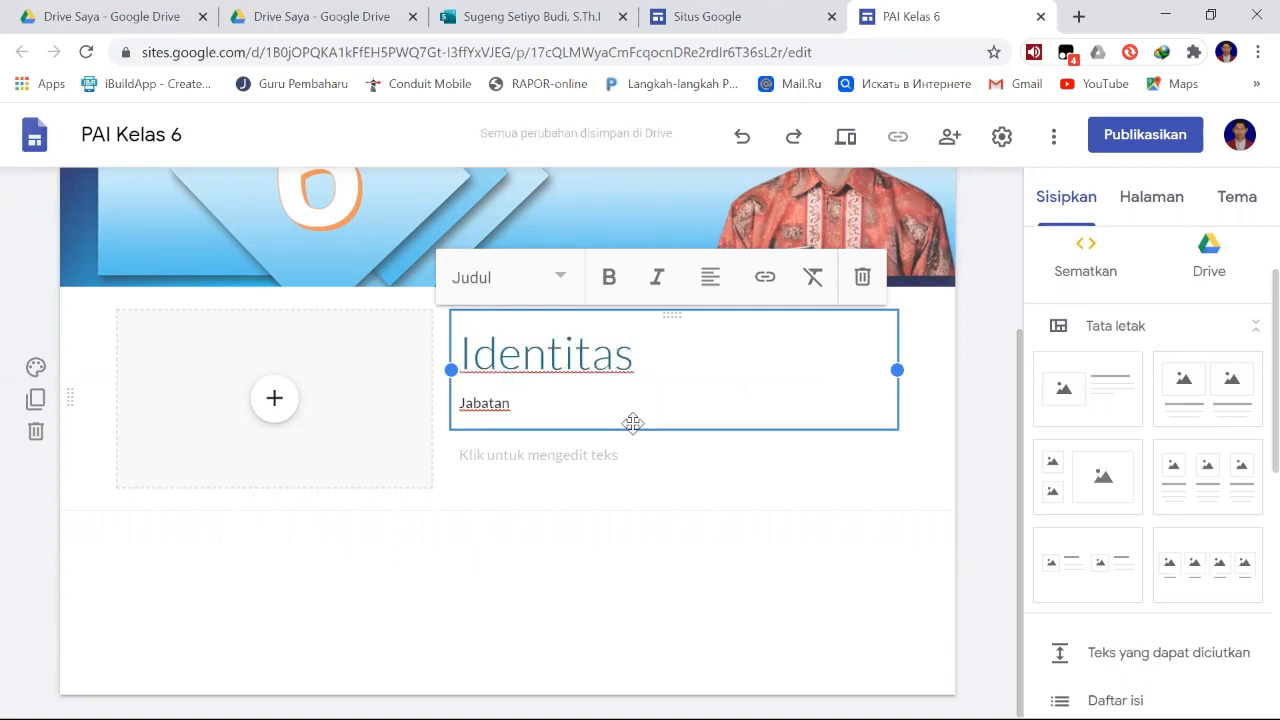
type(" GPAI")
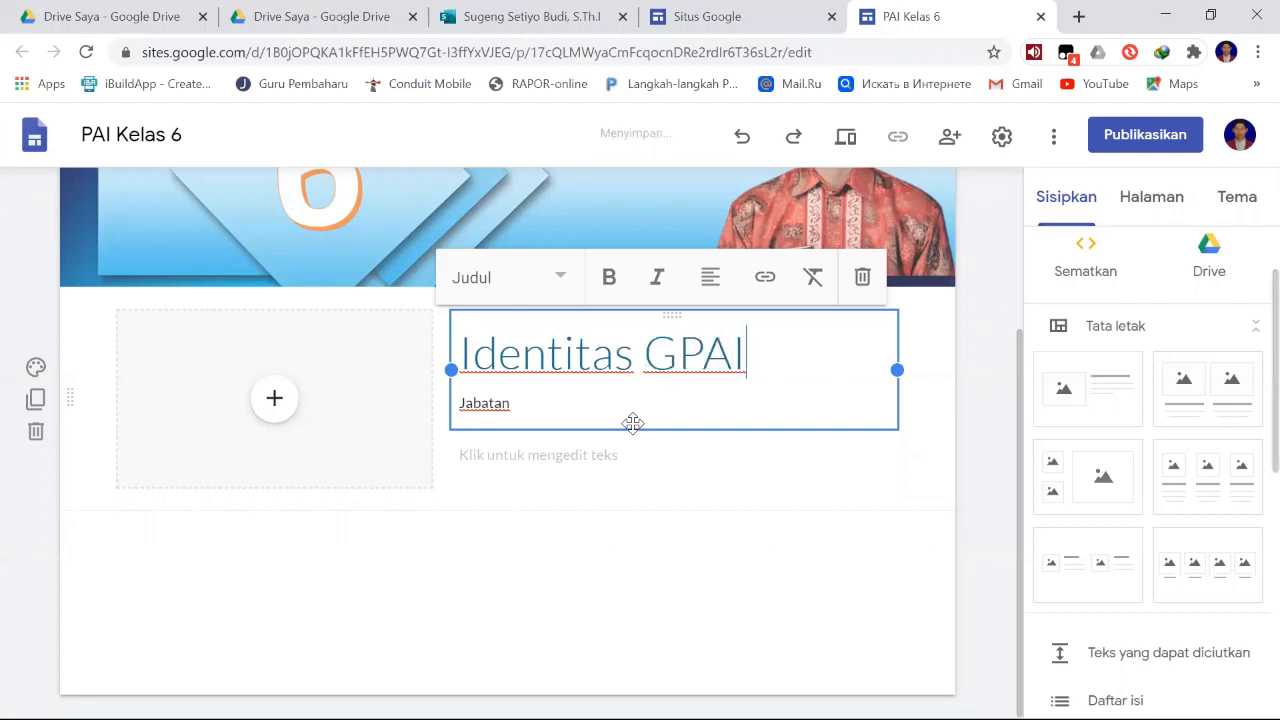
- Replace the line under the heading with the label "Nama :" and add a "Telp :" label on the line below
left_click_drag(528, 406, 451, 404)
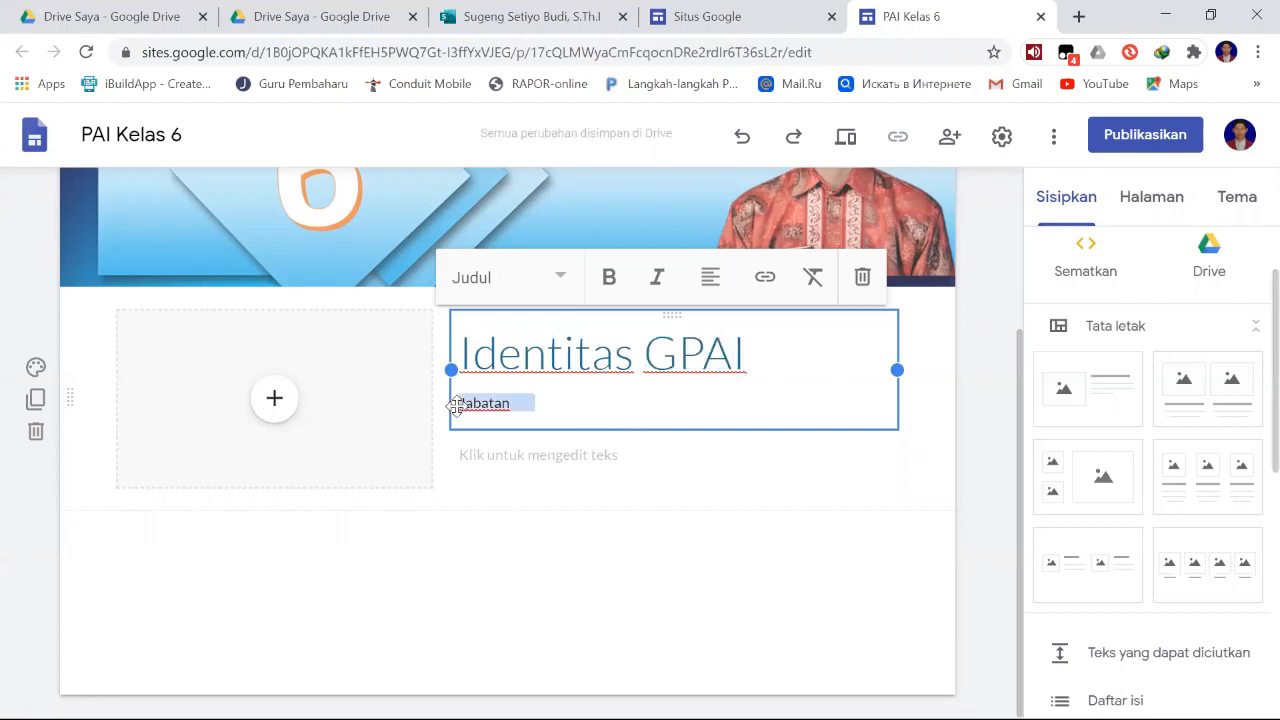
type("Nama ")
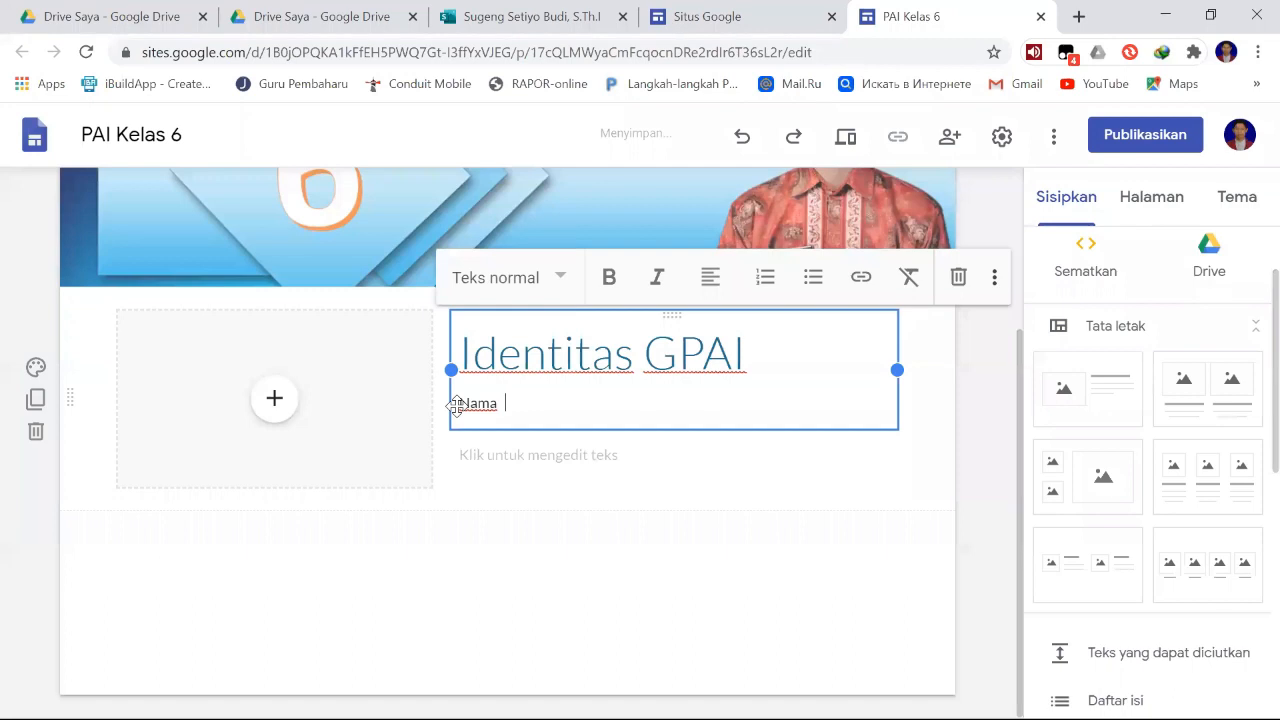
type("        :")
key("Return")
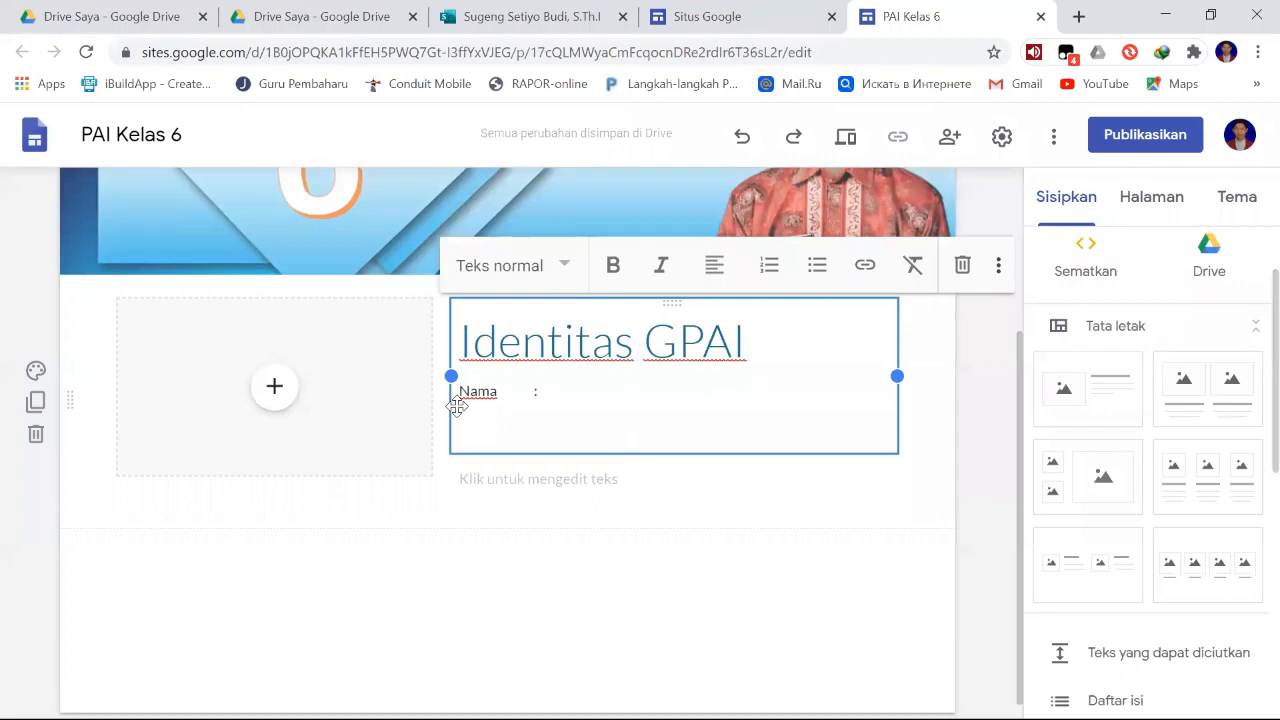
type("Telp ")
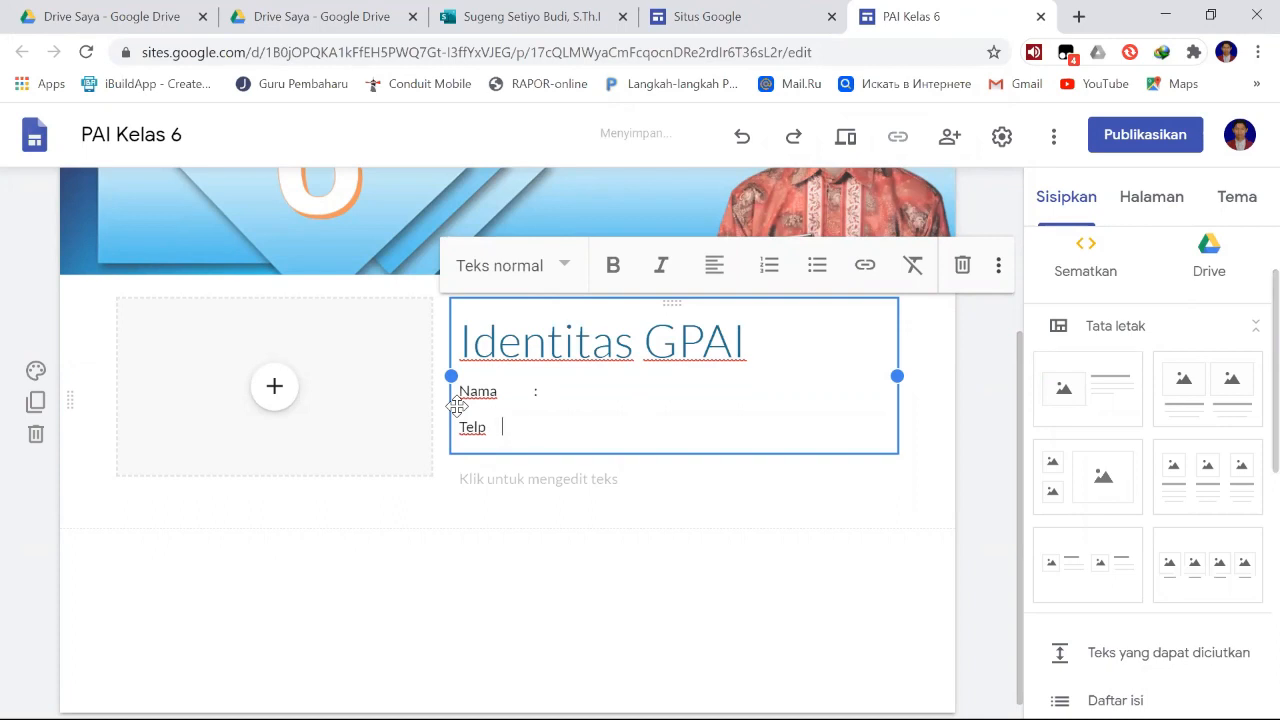
type(" :")
- Fill in the teacher's name after "Nama :" and the teacher's phone number after "Telp :"
left_click(568, 390)
type("Sugeng SB")
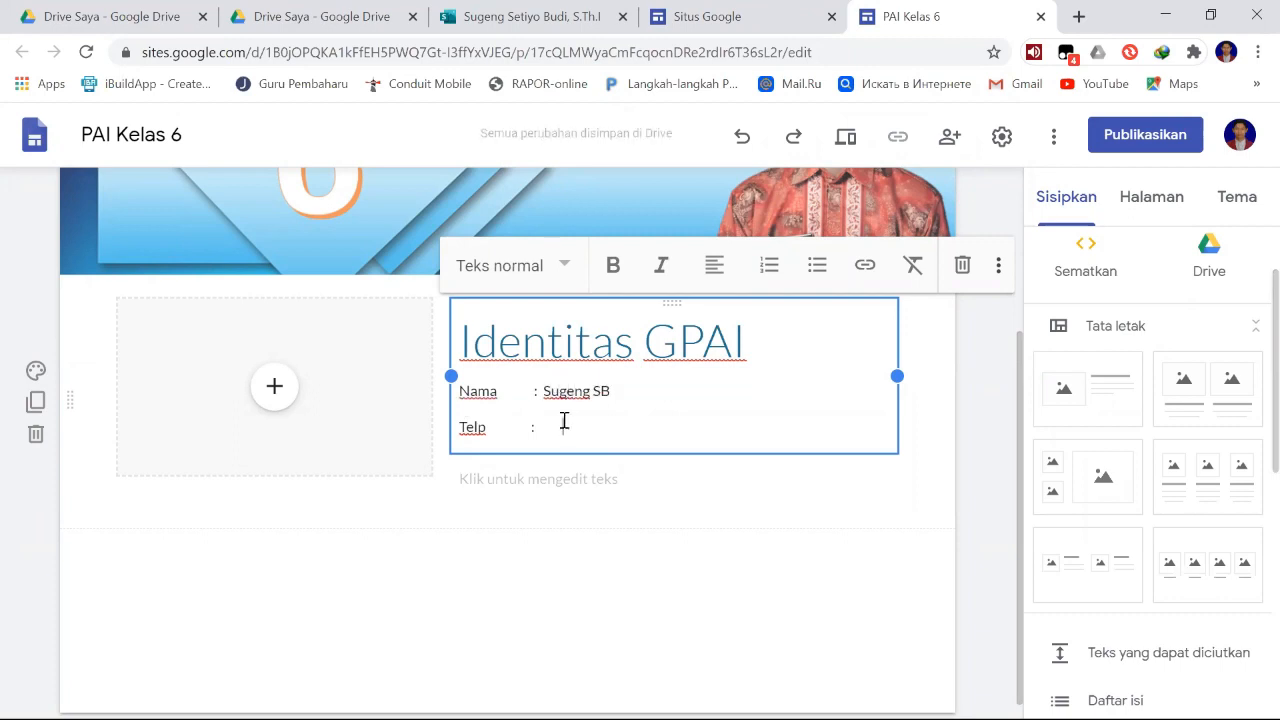
left_click(562, 426)
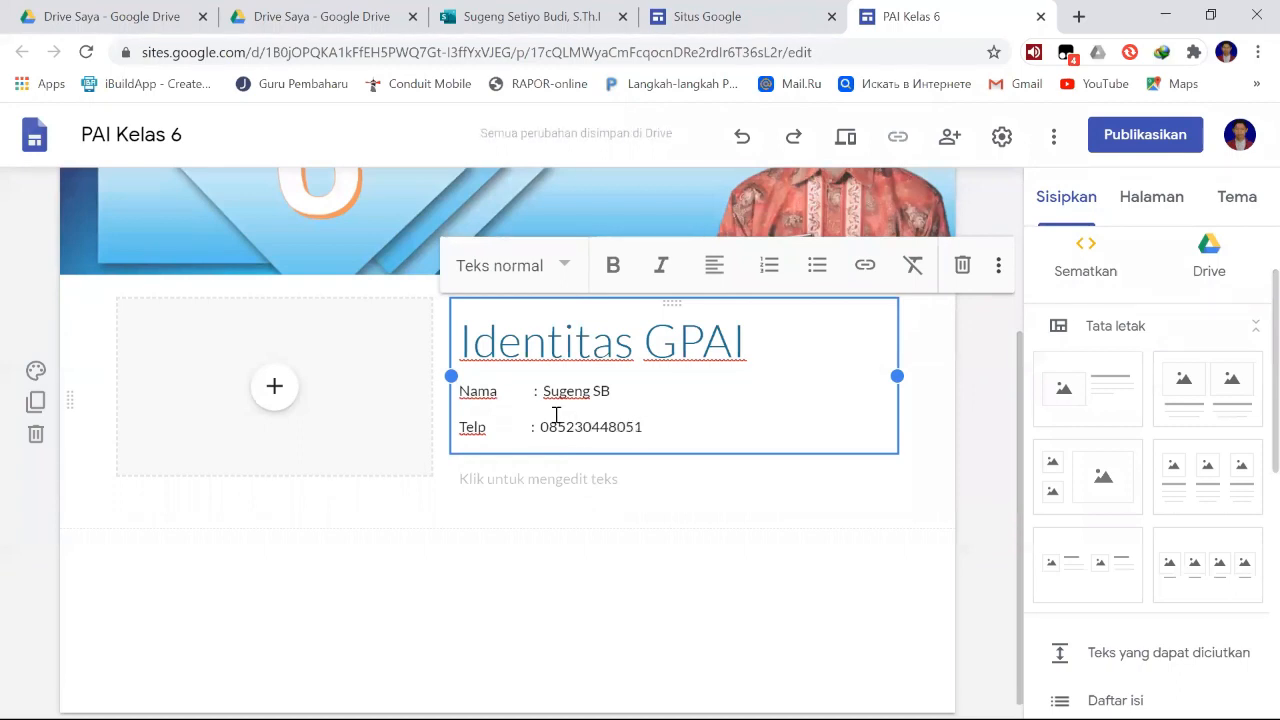
left_click(600, 543)
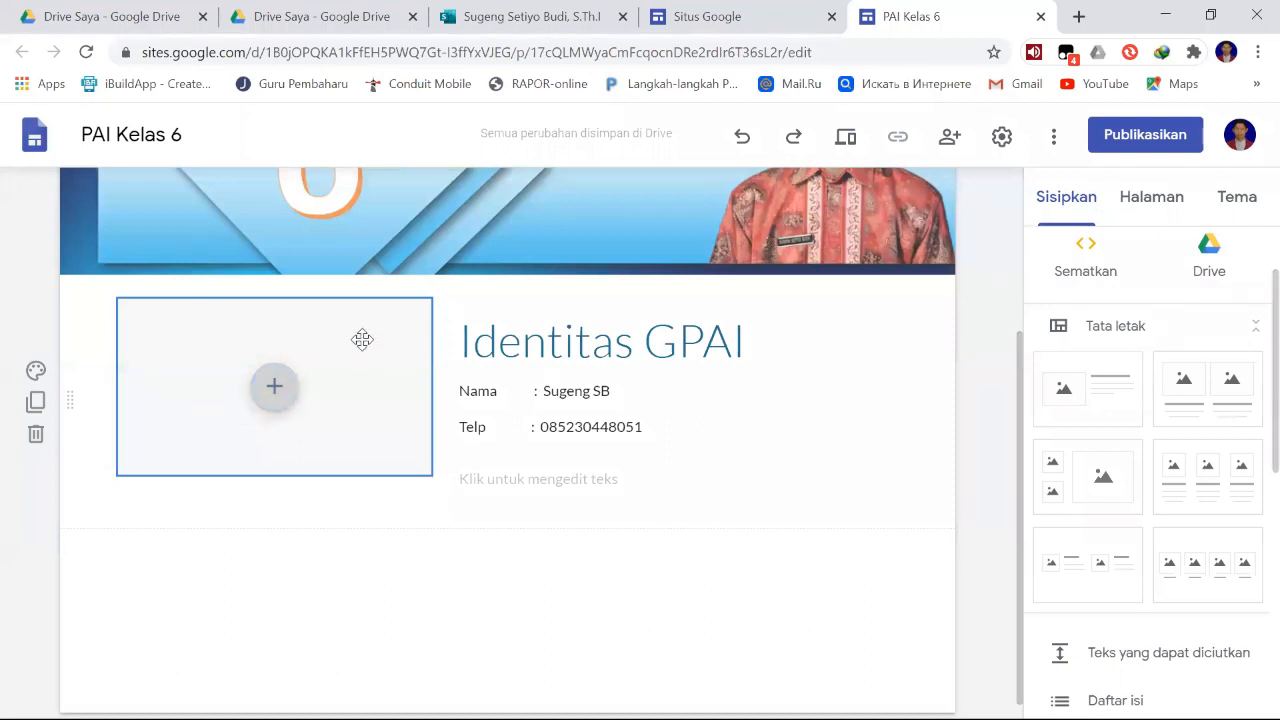
- Upload Dogmit Jember.jpg from the DOGMIT Jember folder in Documents into the image placeholder beside the identity text
scroll(363, 366, "up", 1)
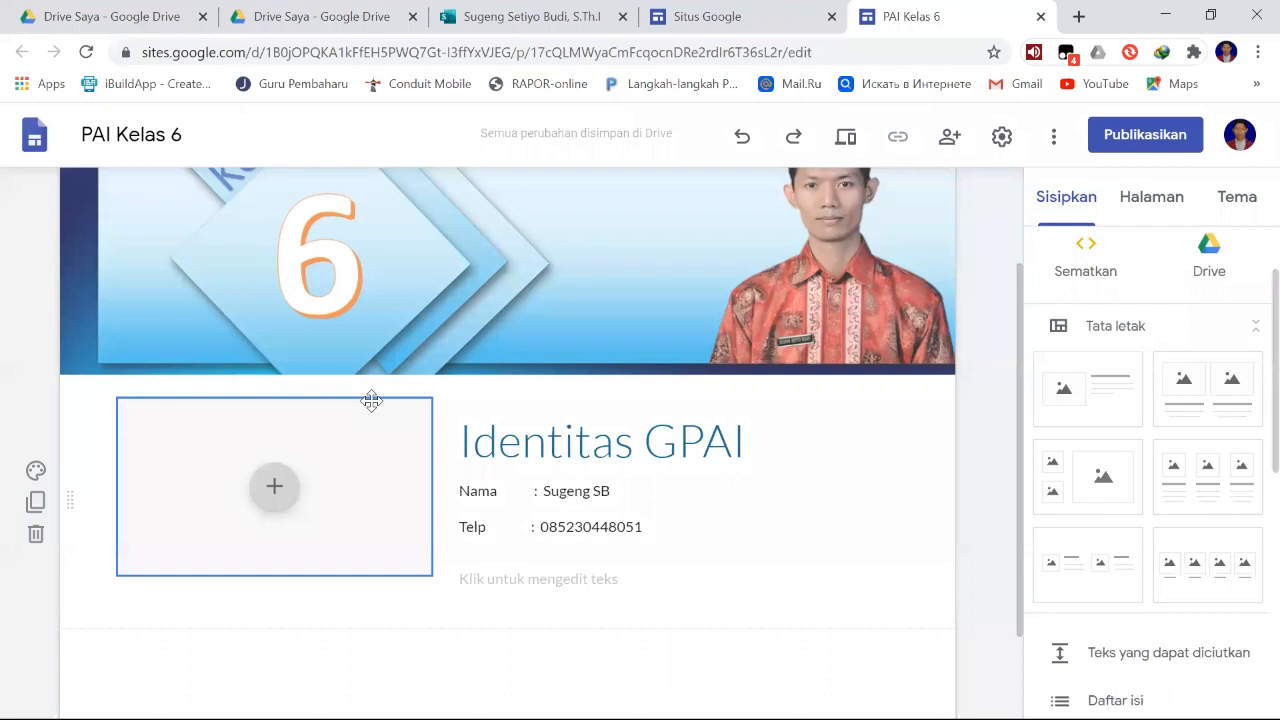
scroll(849, 289, "up", 1)
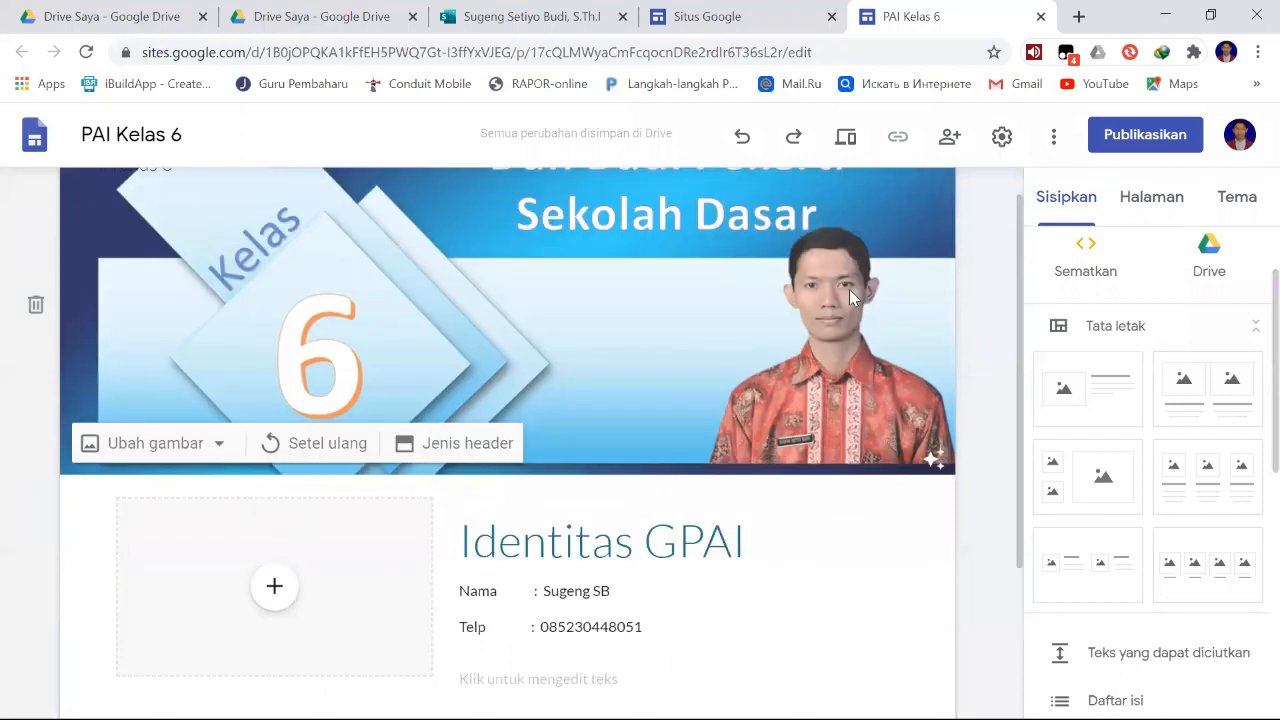
scroll(677, 358, "down", 1)
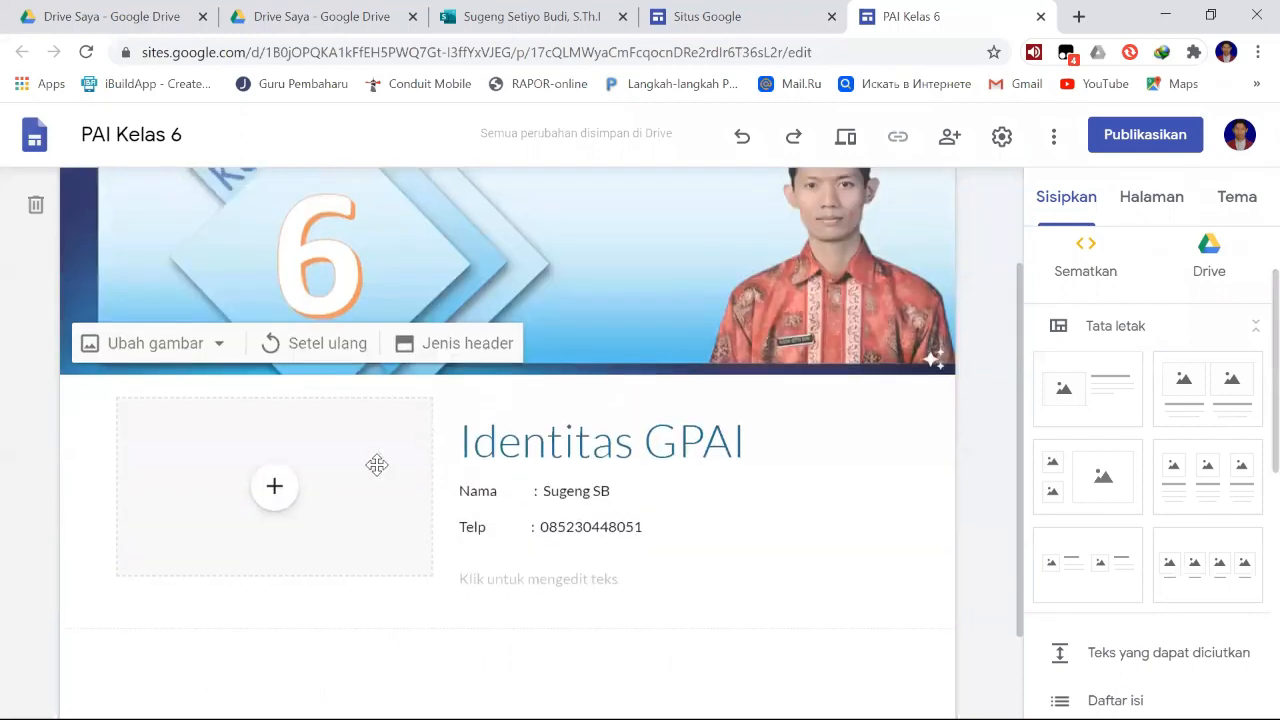
left_click(277, 499)
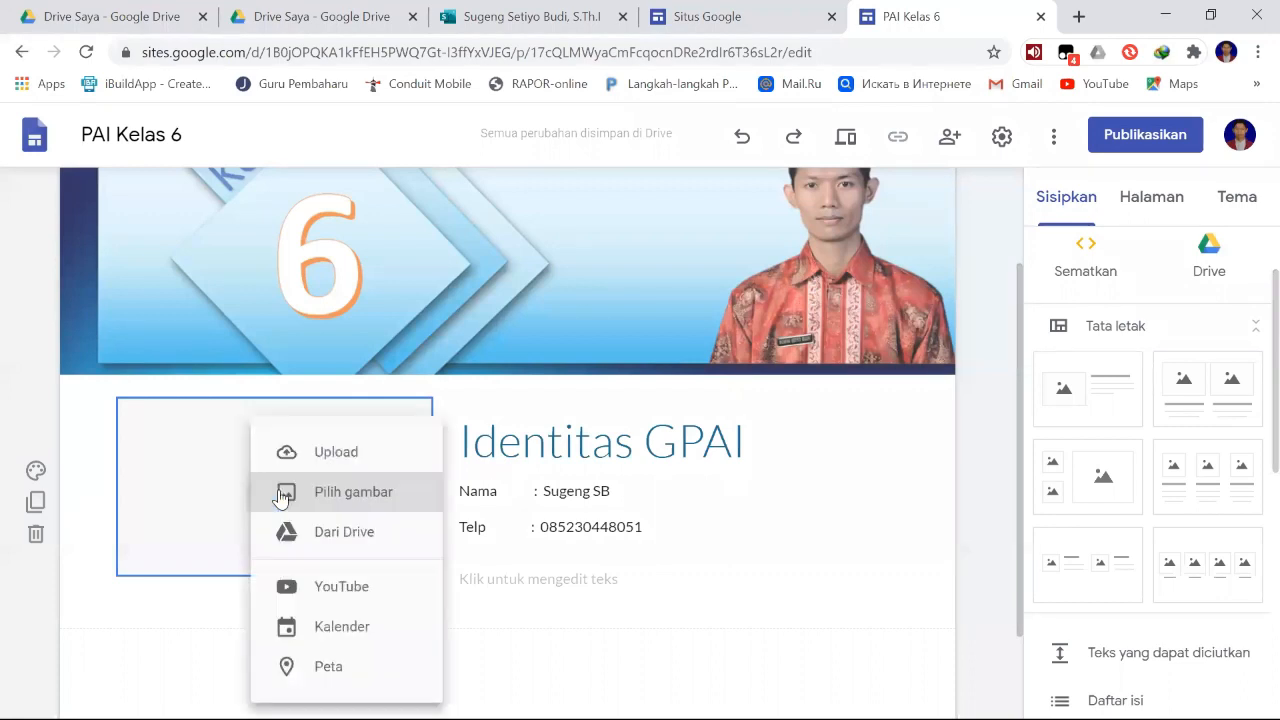
left_click(218, 612)
left_click(279, 507)
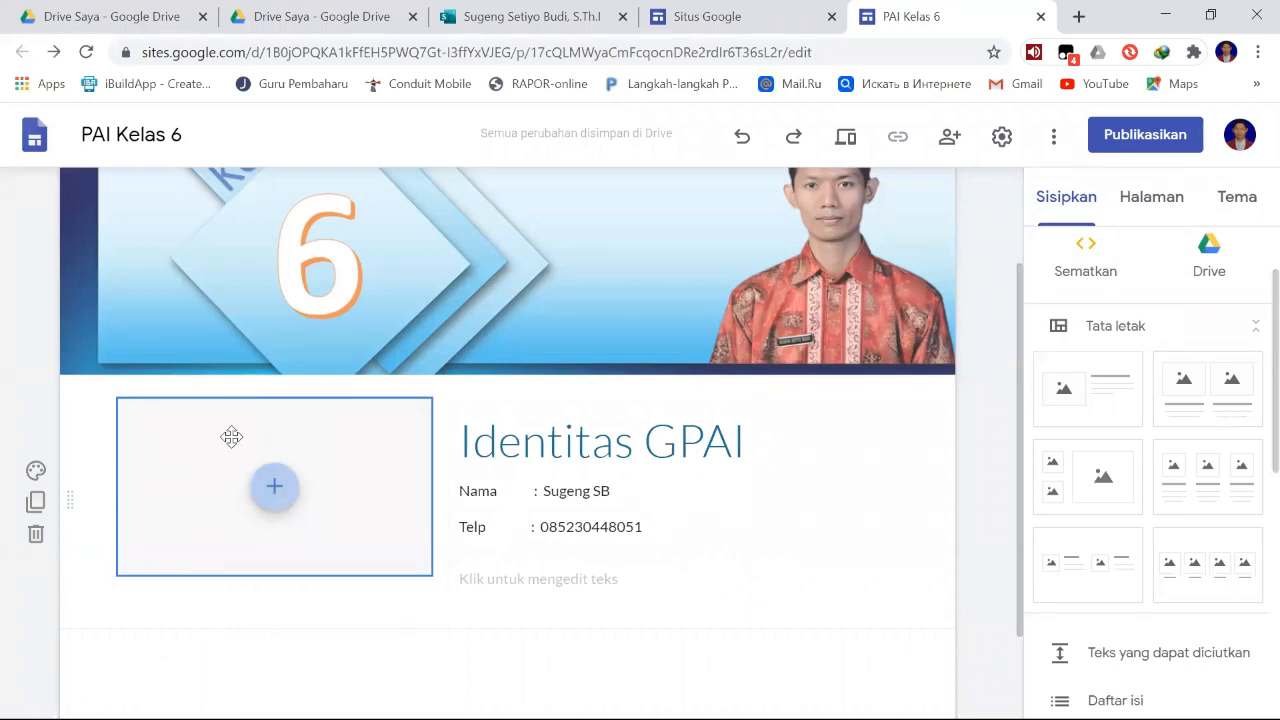
left_click(271, 495)
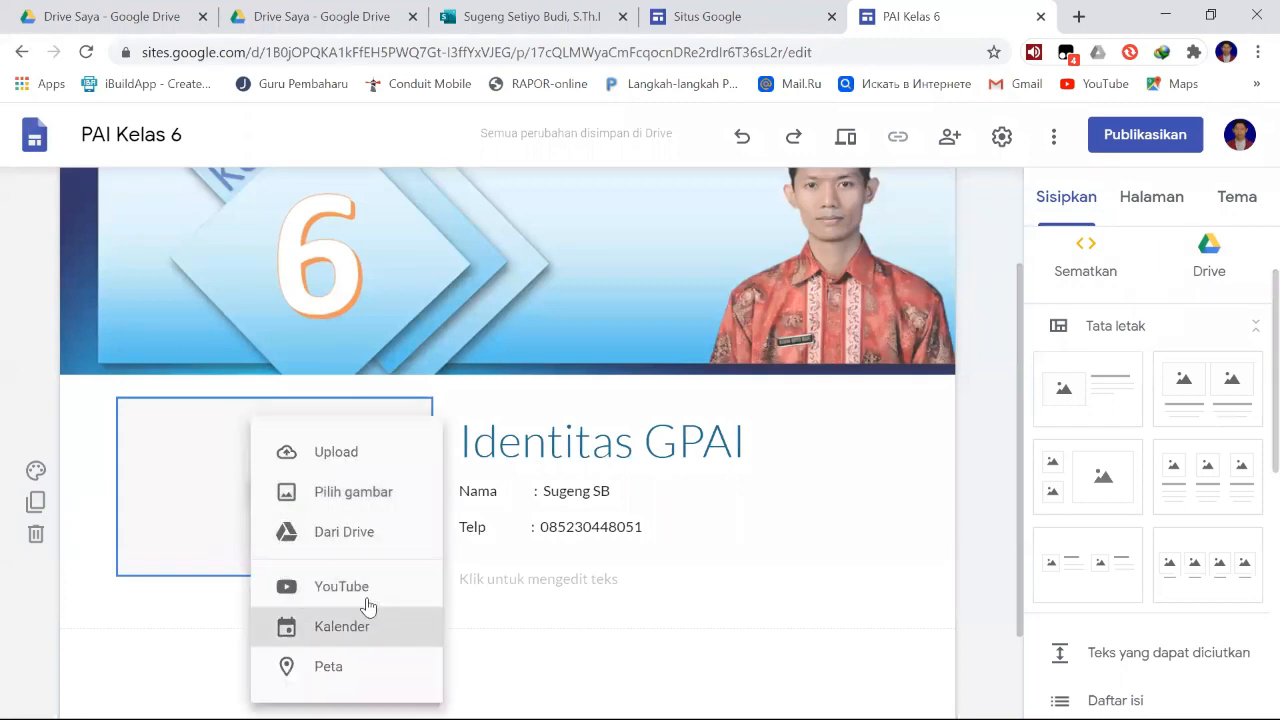
left_click(352, 462)
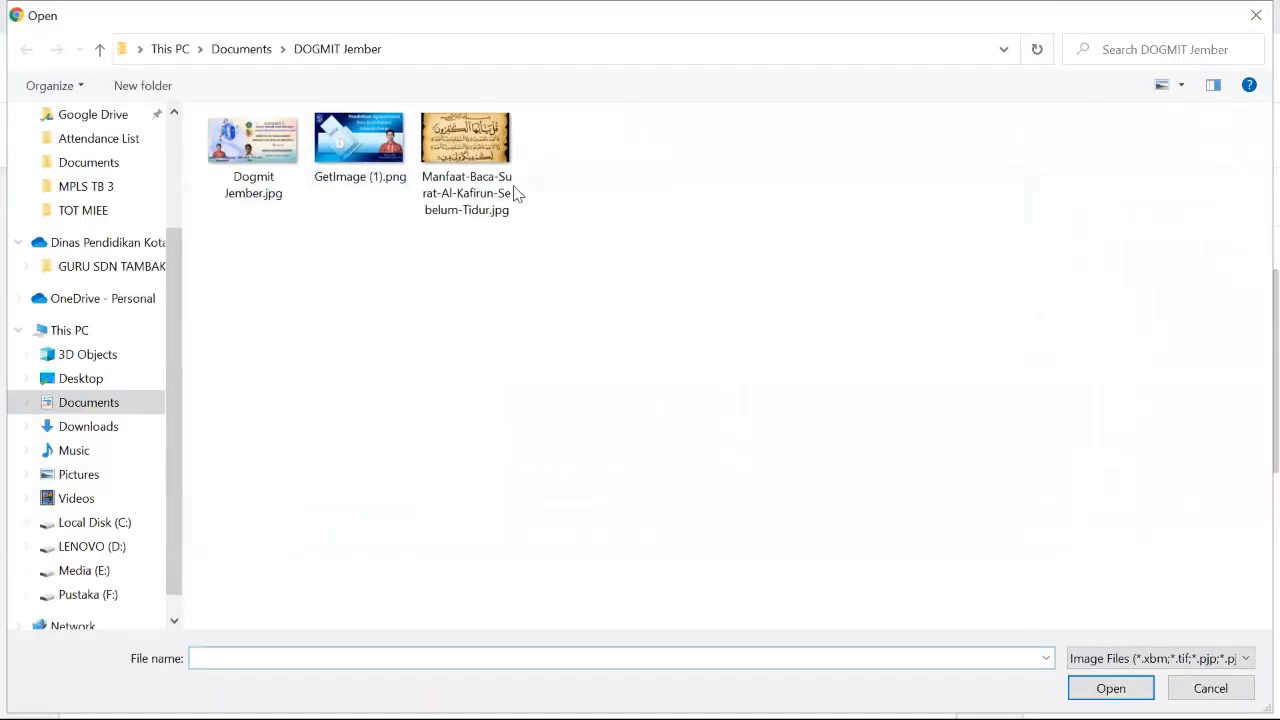
left_click(255, 150)
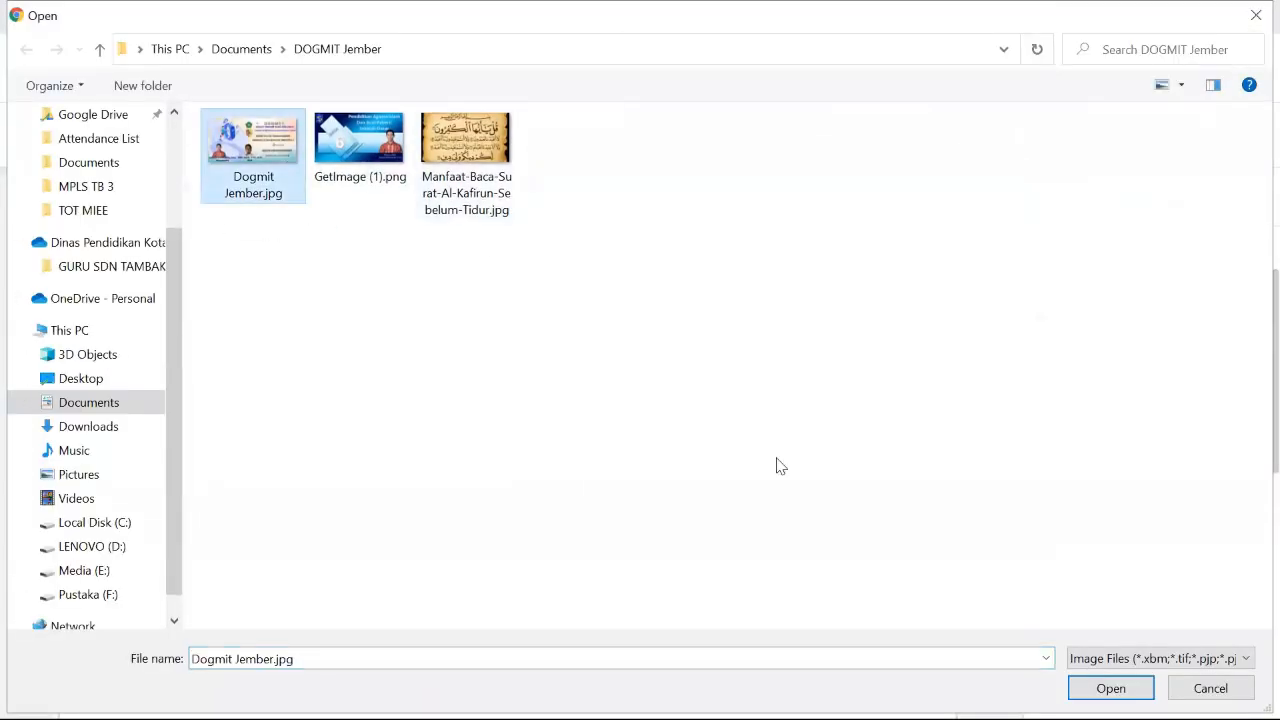
left_click(1110, 688)
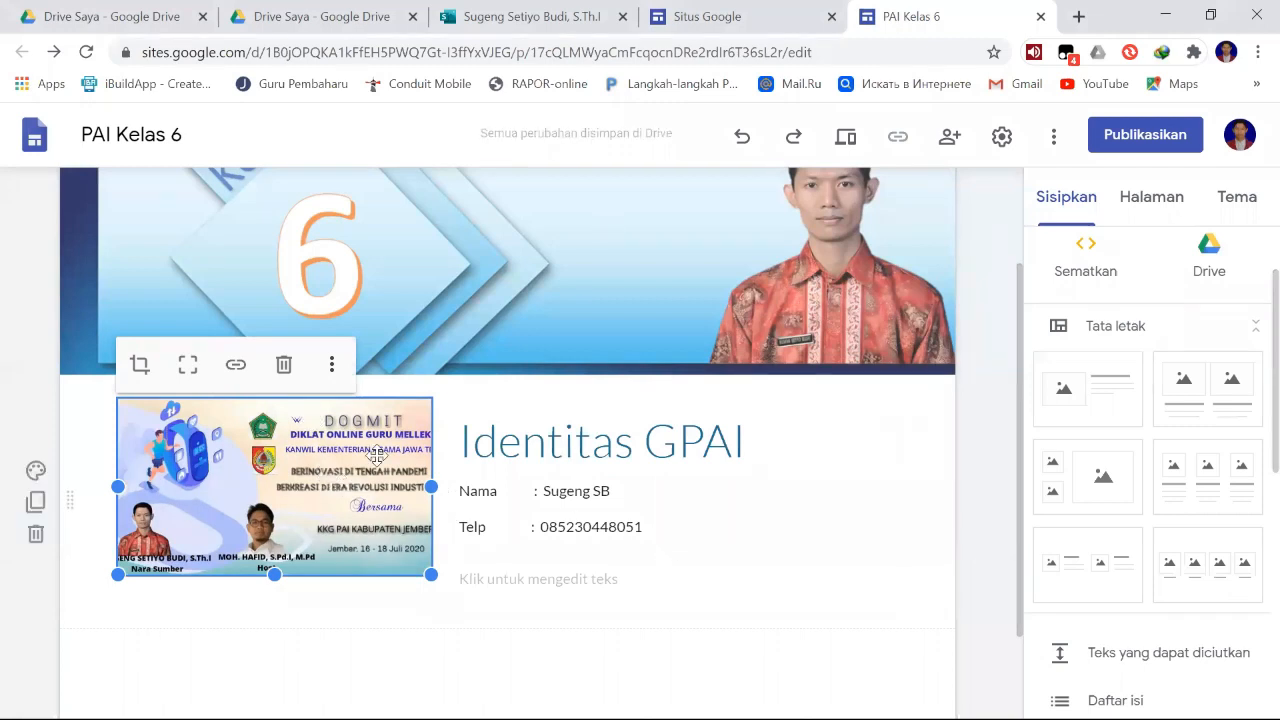
- Review the home page's header image, the uploaded DOGMIT picture and the "Identitas GPAI" text section
left_click(935, 503)
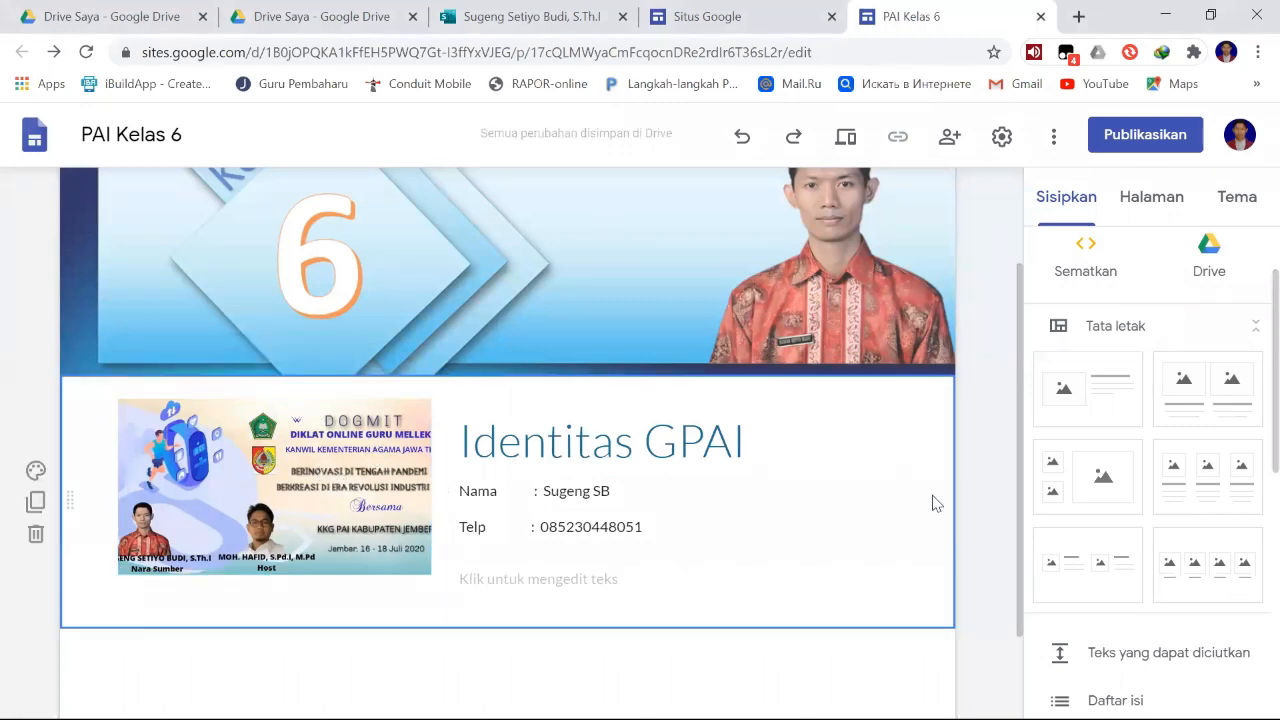
left_click(597, 443)
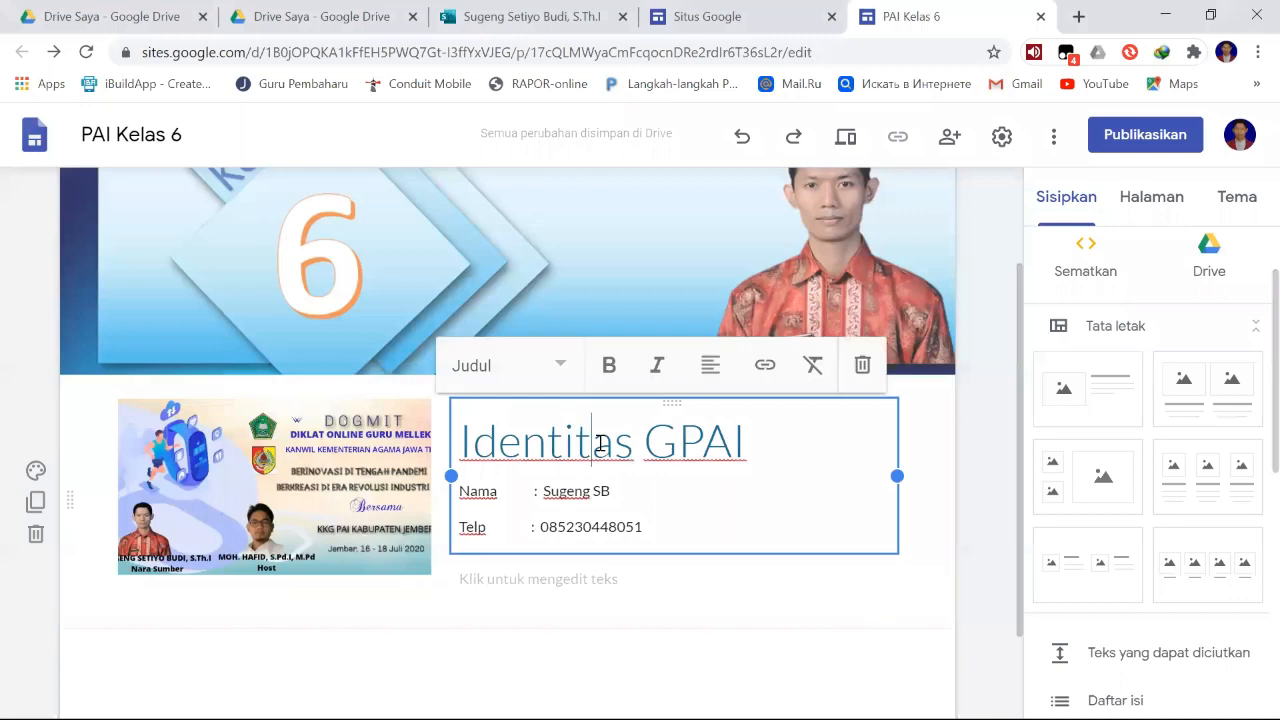
left_click(384, 480)
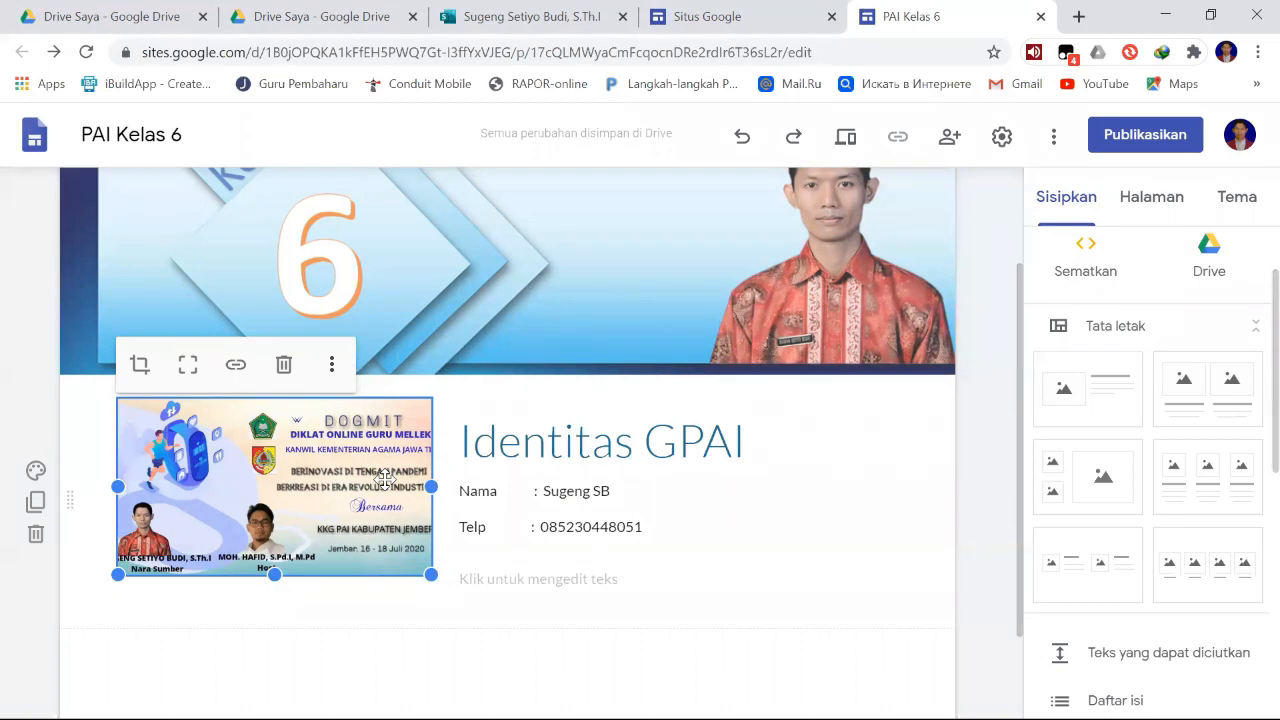
left_click(968, 440)
scroll(968, 440, "down", 1)
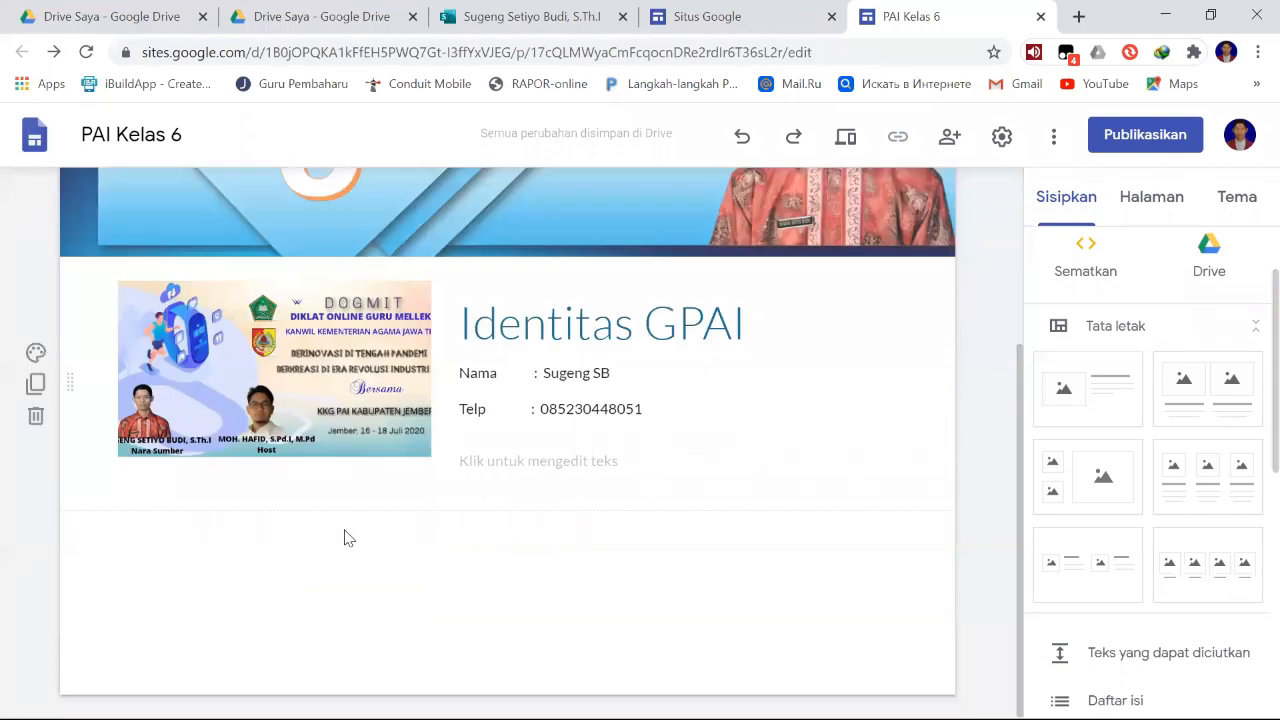
scroll(489, 515, "up", 1)
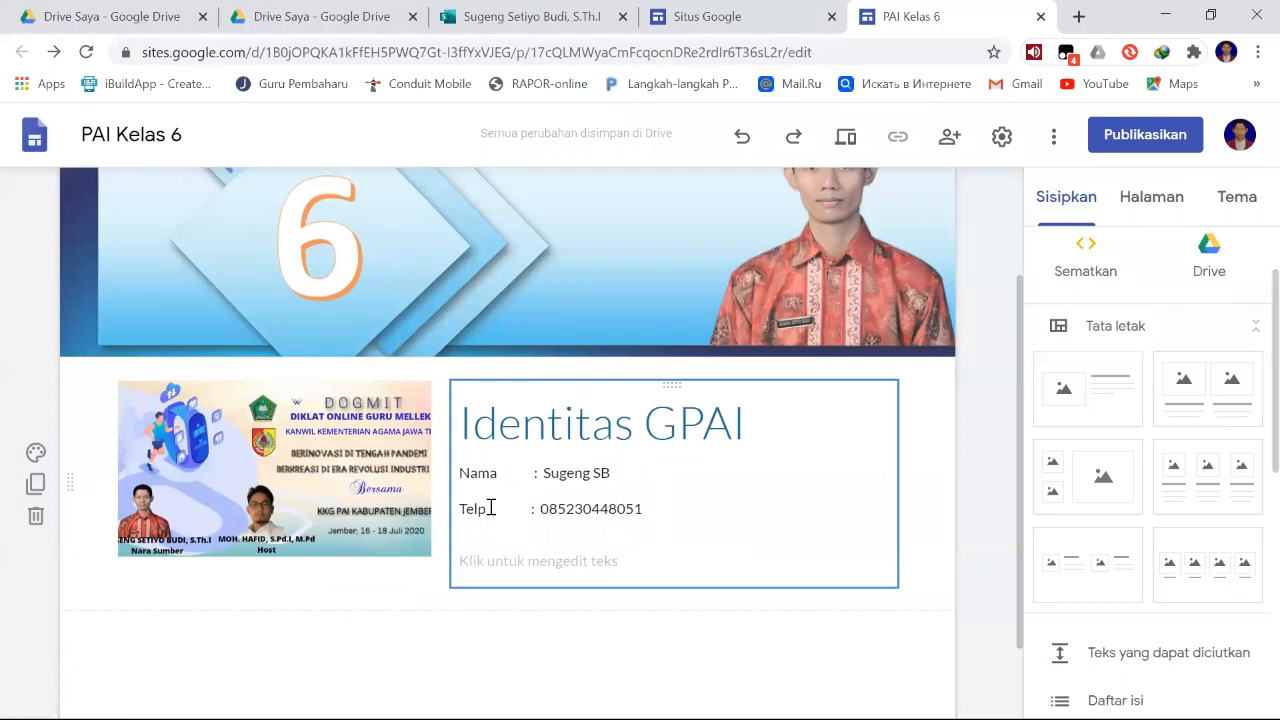
scroll(423, 600, "down", 1)
scroll(480, 545, "up", 3)
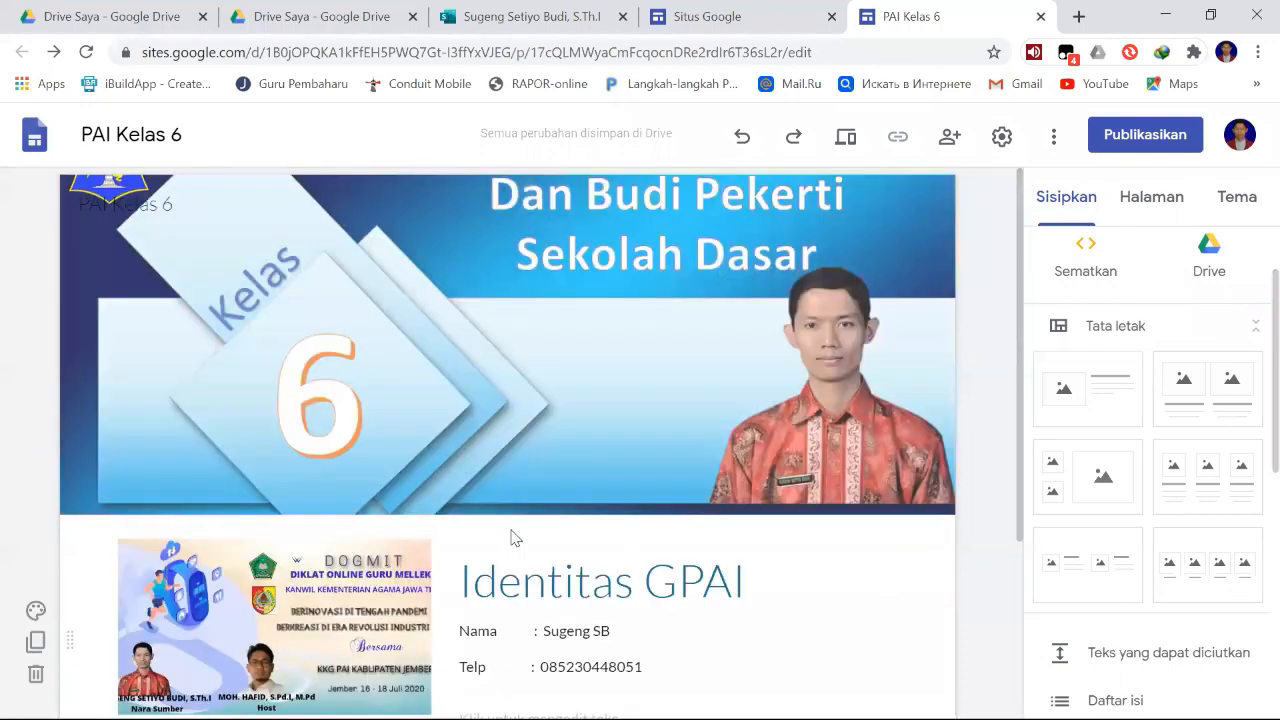
mouse_move(681, 444)
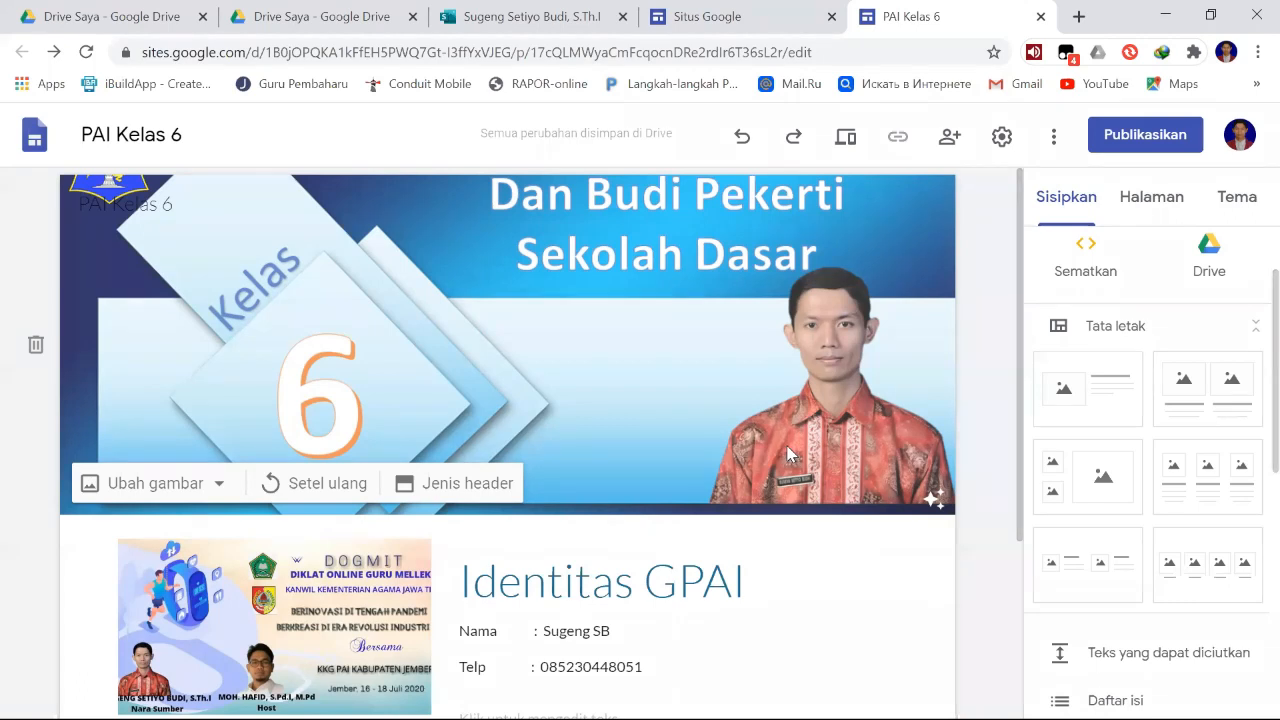
scroll(787, 452, "down", 1)
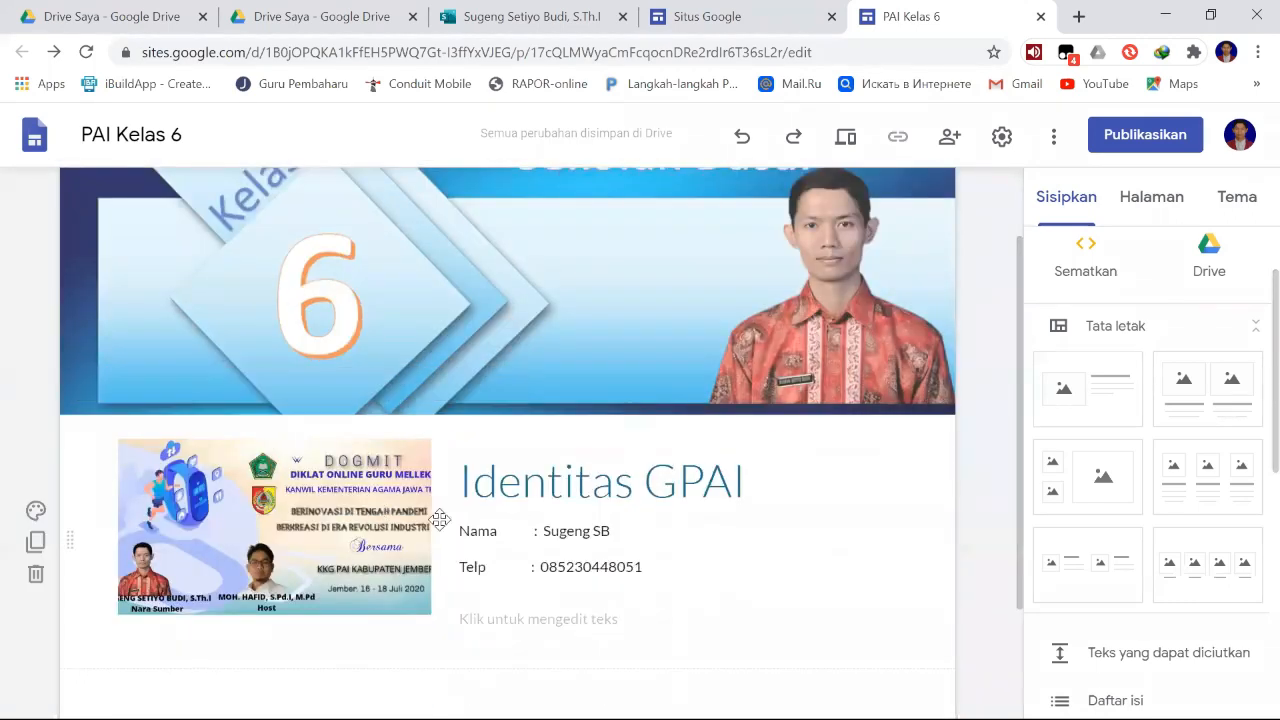
scroll(549, 531, "up", 1)
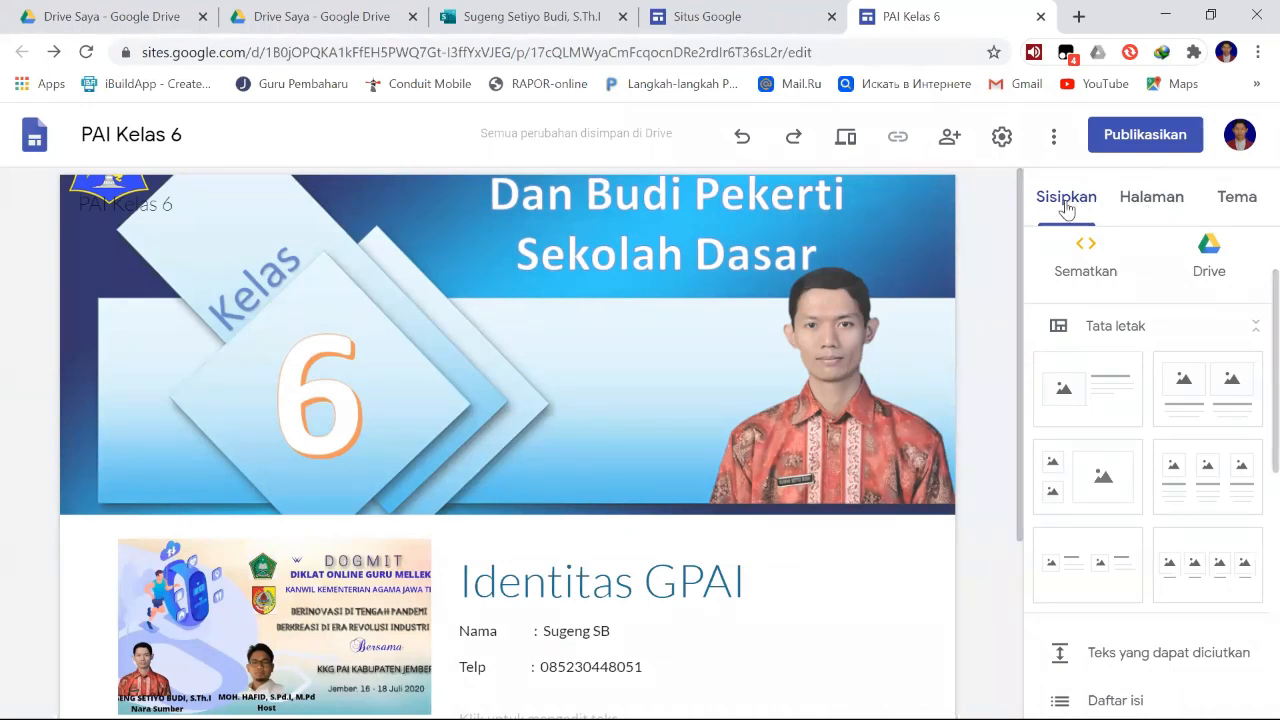
- Add a new page named "Pelajaran 1" to the site
left_click(1153, 207)
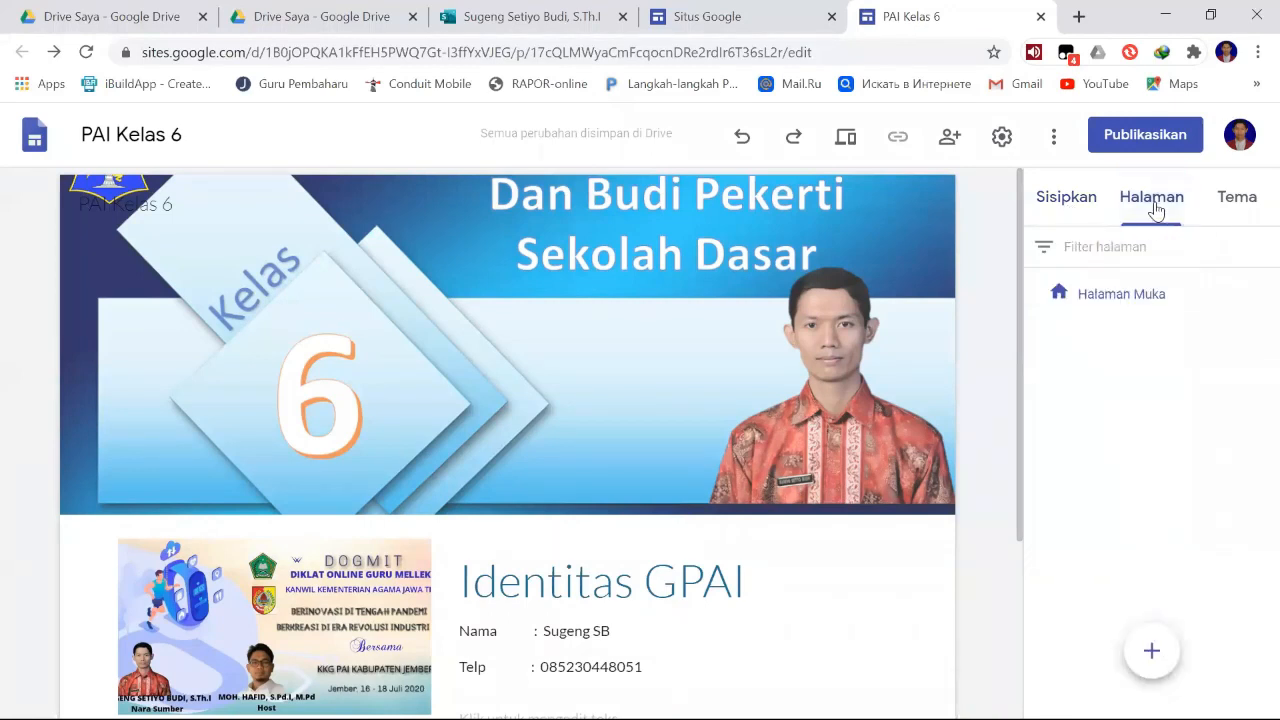
left_click(1064, 203)
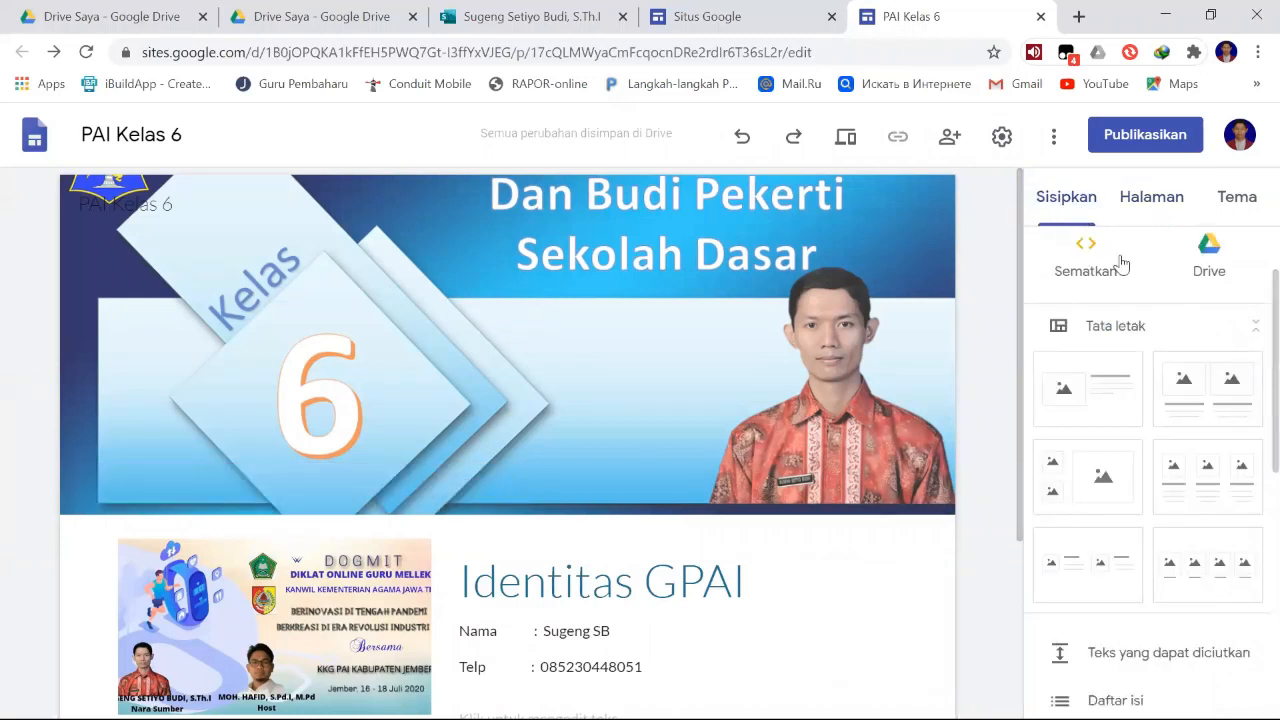
left_click(1127, 205)
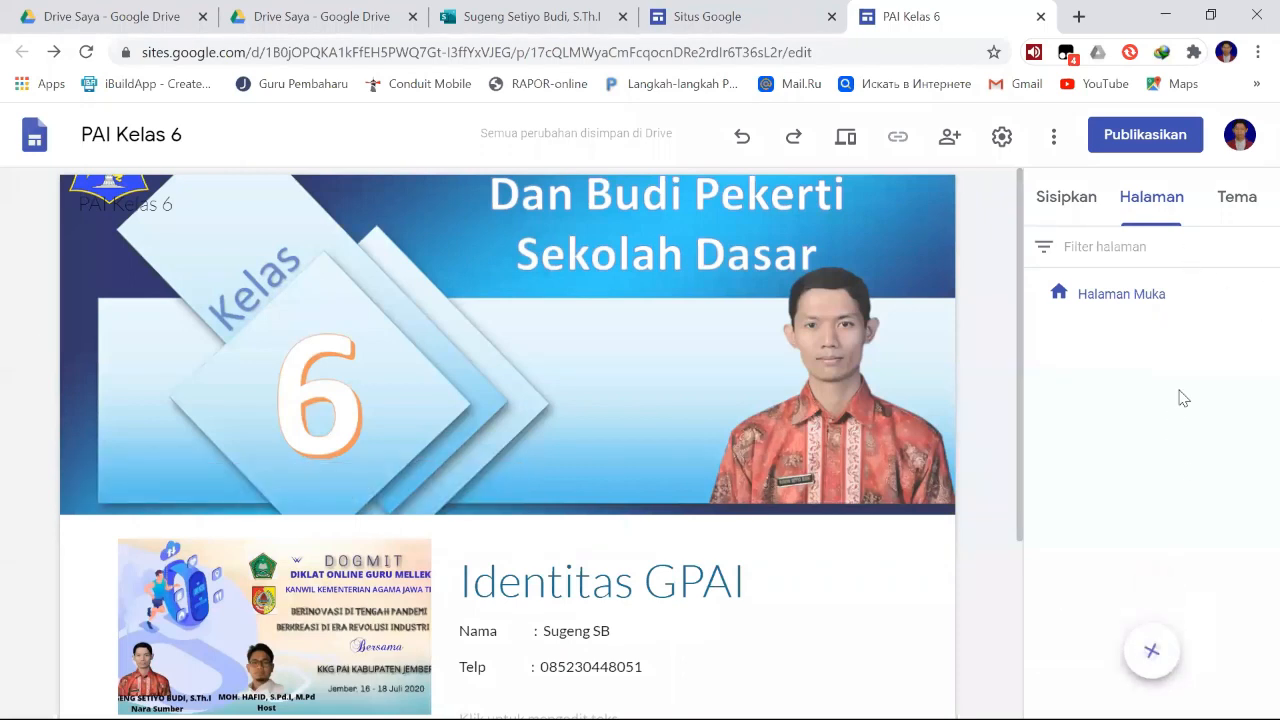
mouse_move(1157, 652)
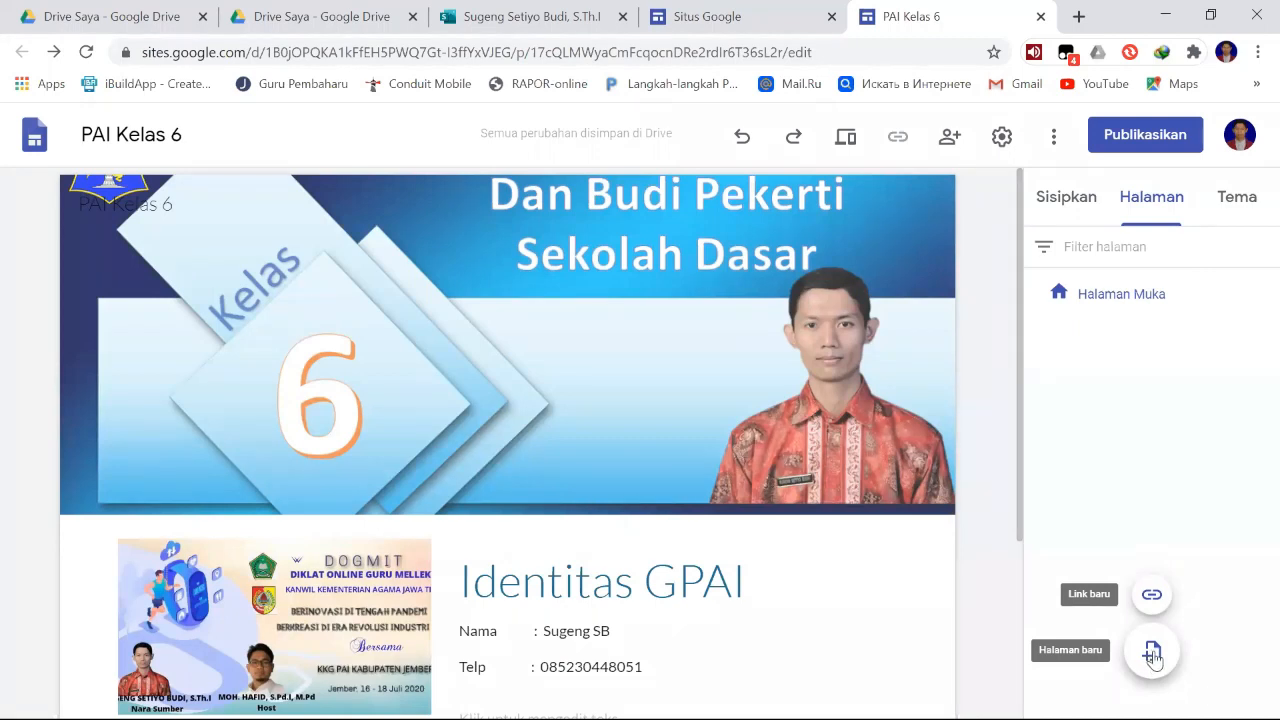
left_click(1151, 655)
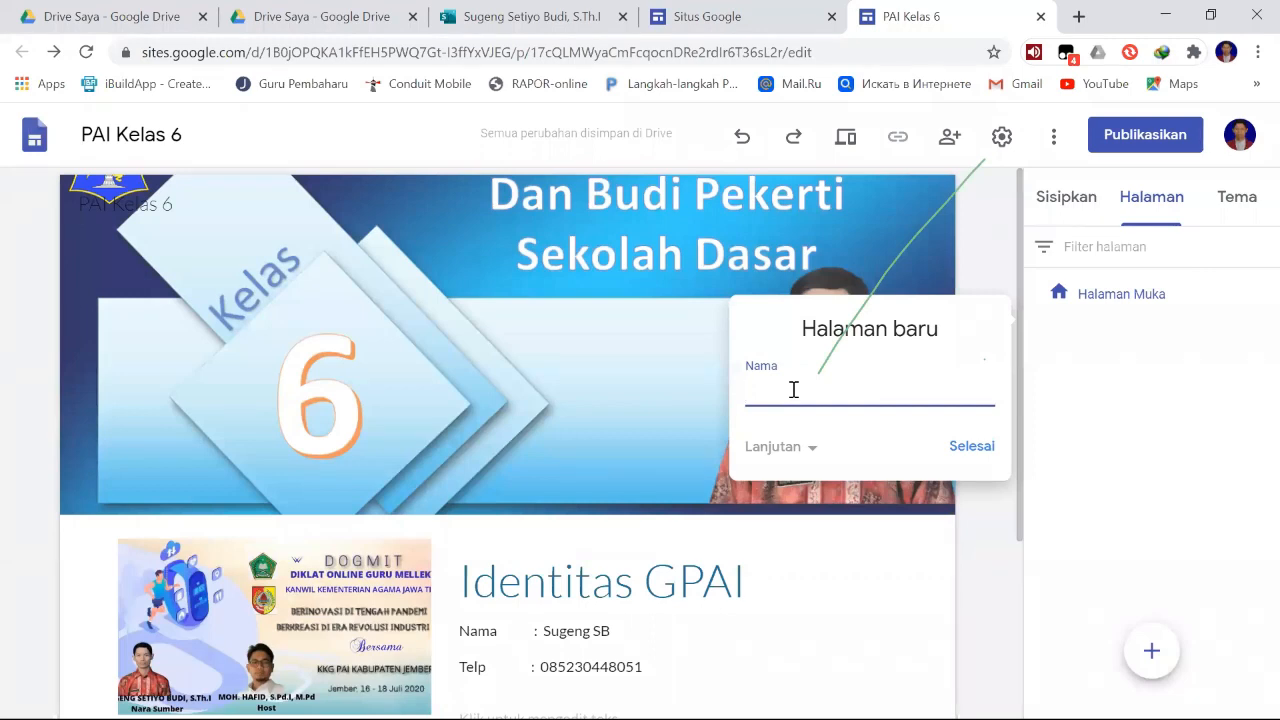
type("Pelajaran 1")
left_click(984, 448)
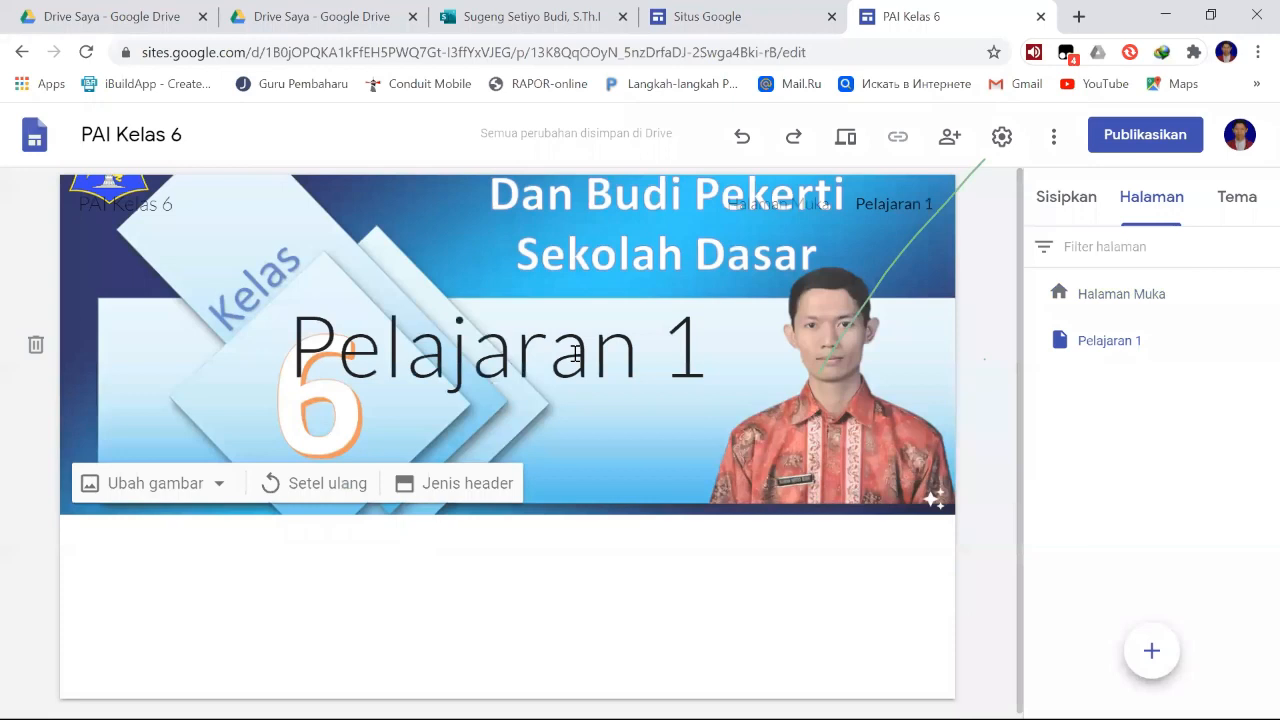
- Add a new page named "Pelajaran 2", copying the word "Pelajaran" from its name before finishing
mouse_move(1151, 651)
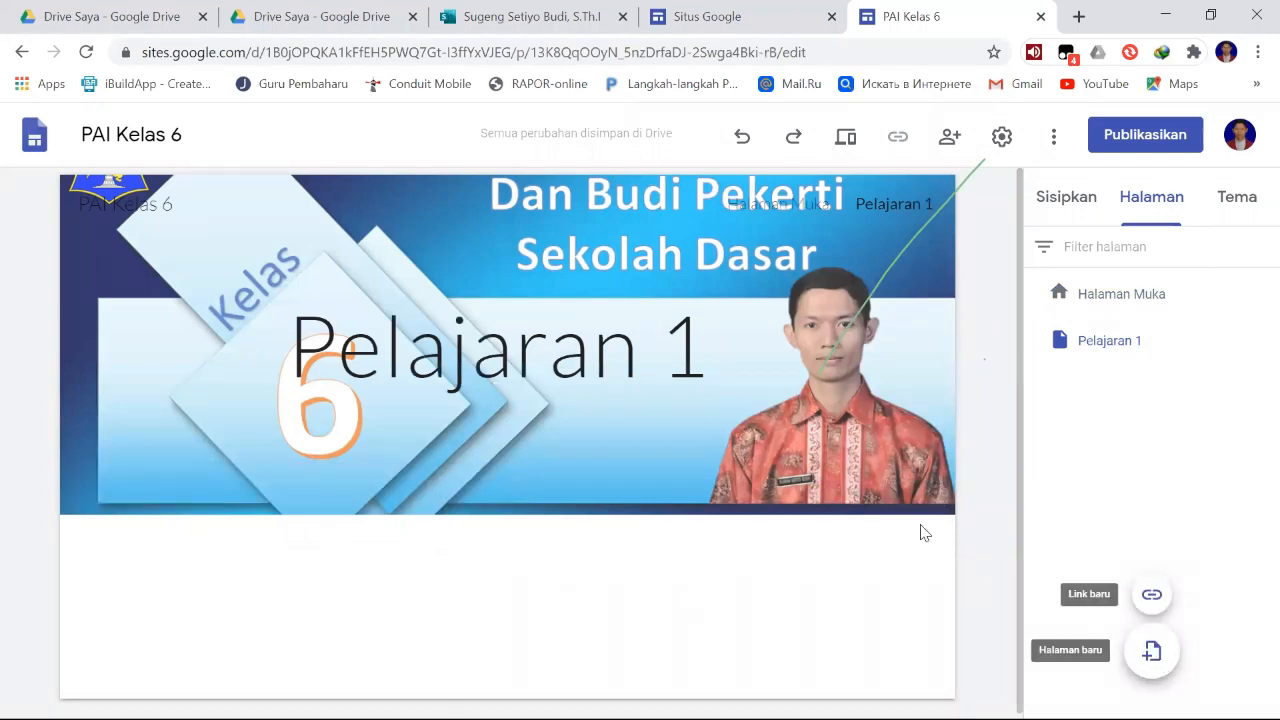
type("Pelaj")
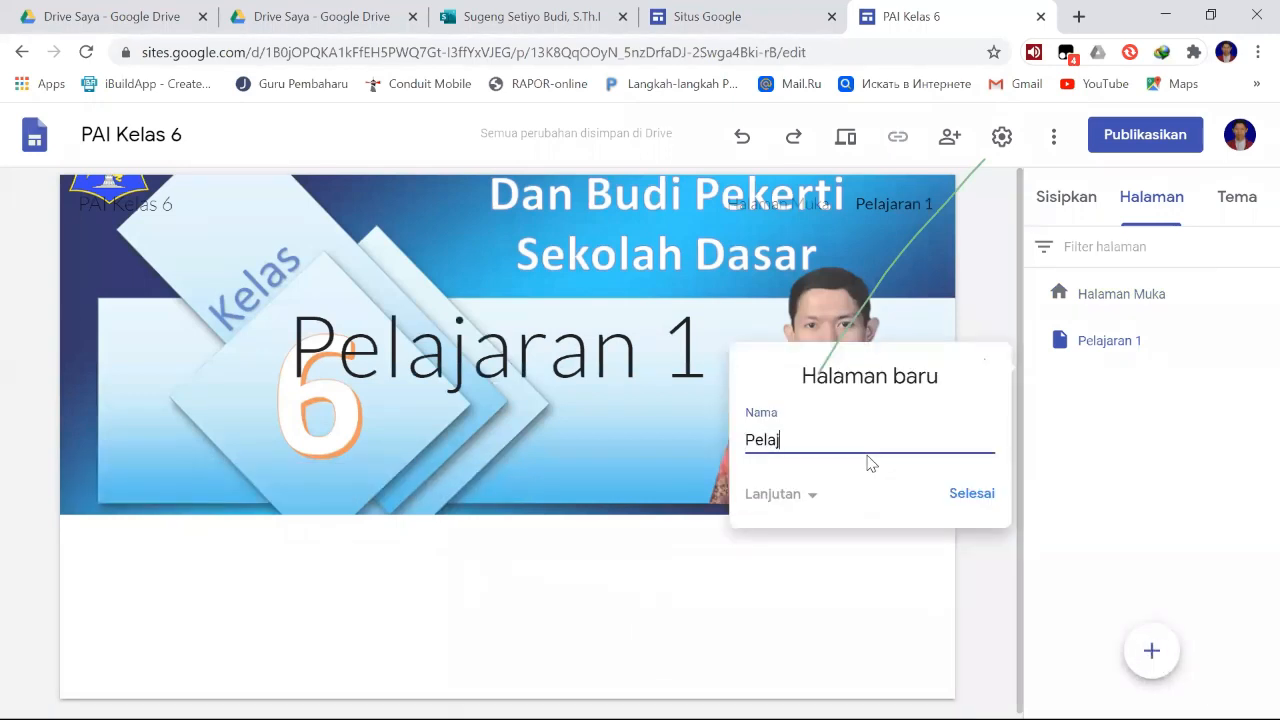
type("aran 2")
double_click(797, 440)
key("ctrl+c")
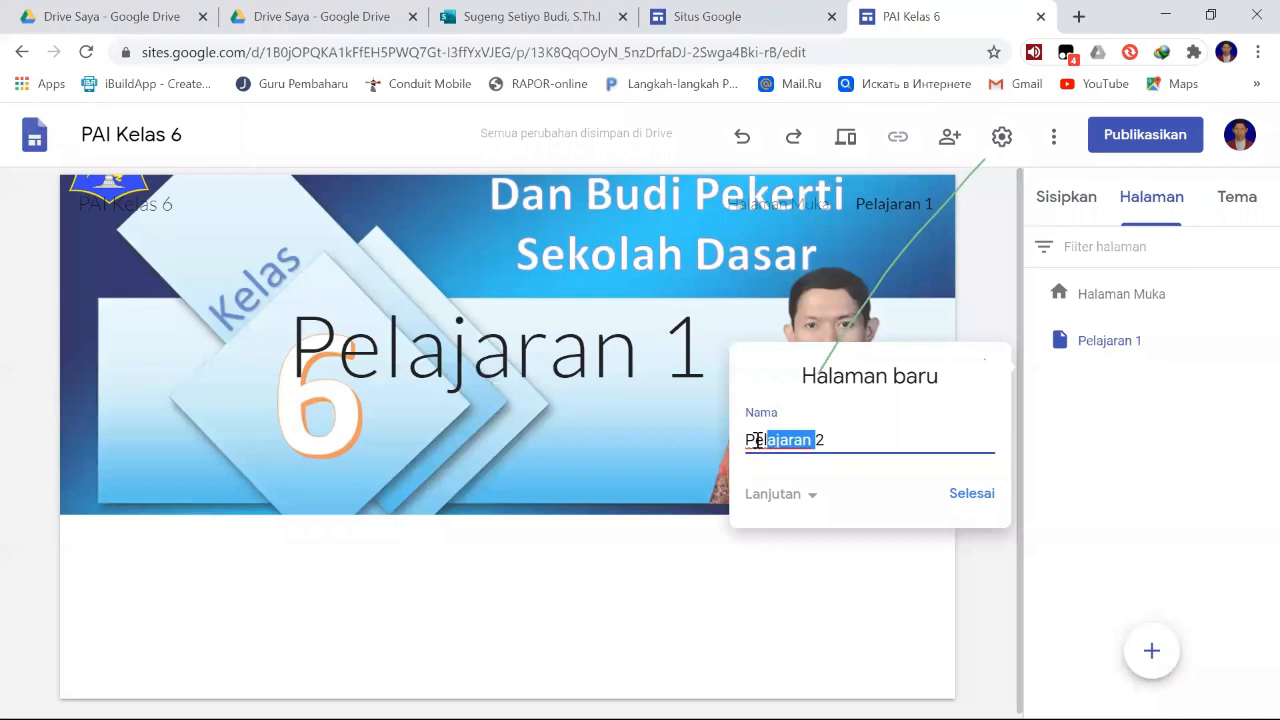
left_click(1001, 508)
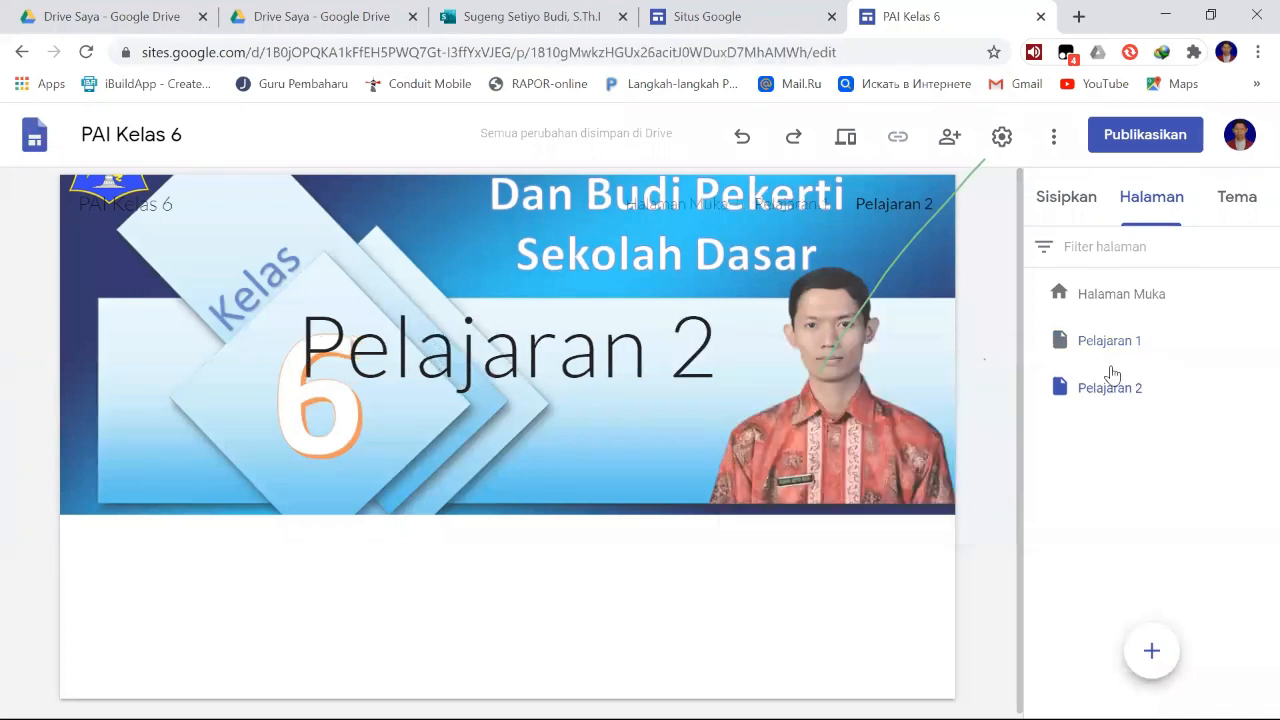
- Add a new page named "Pelajaran 3" after the Pelajaran 2 page
mouse_move(1160, 676)
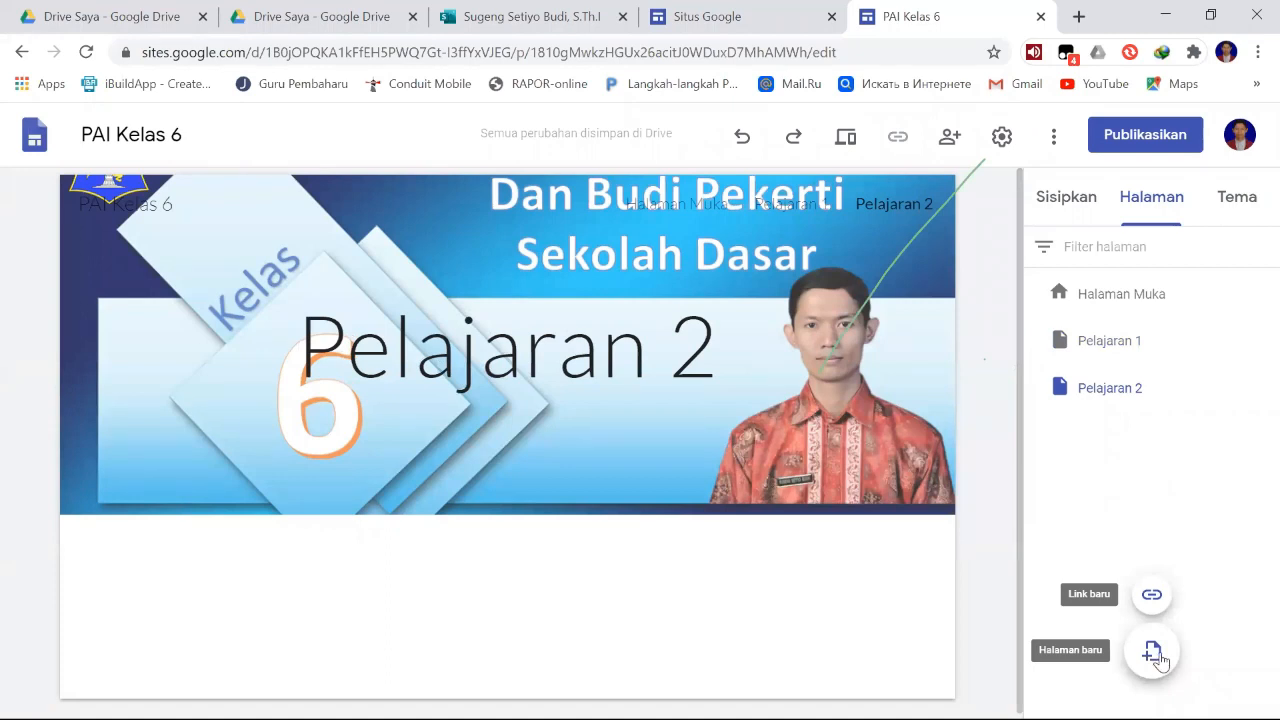
left_click(1155, 655)
type("Pelajaran  3")
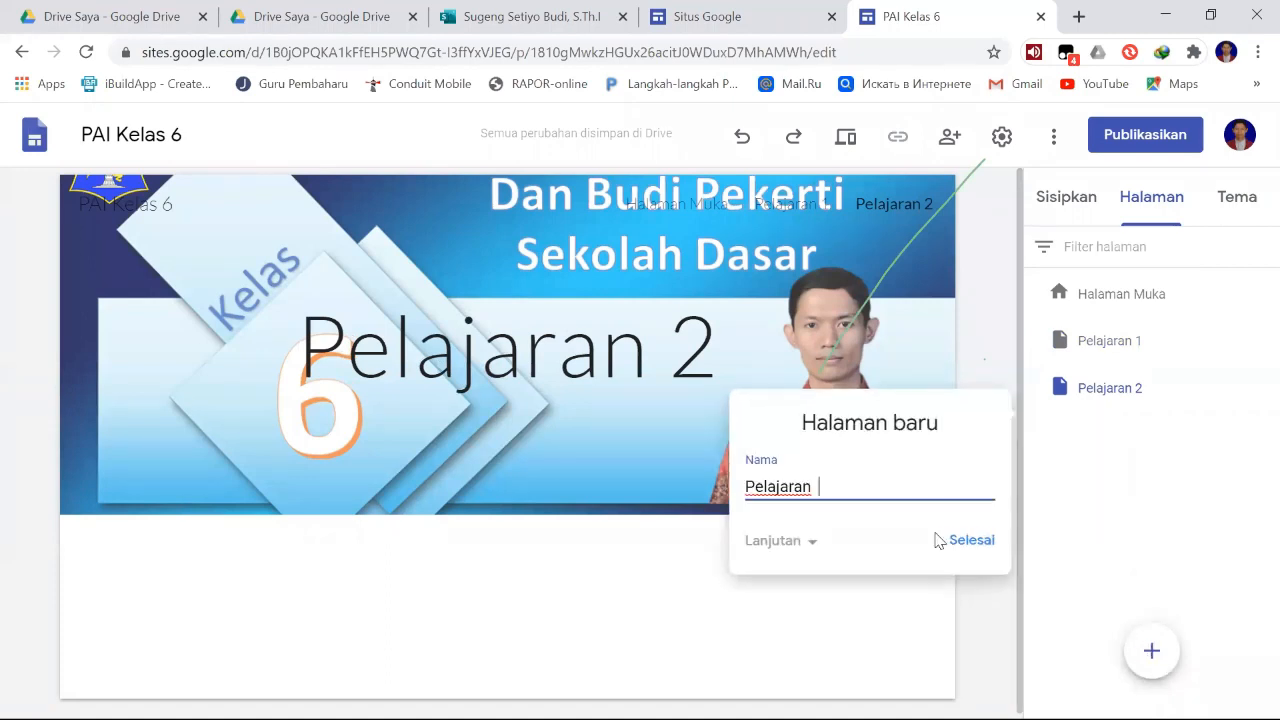
left_click(982, 541)
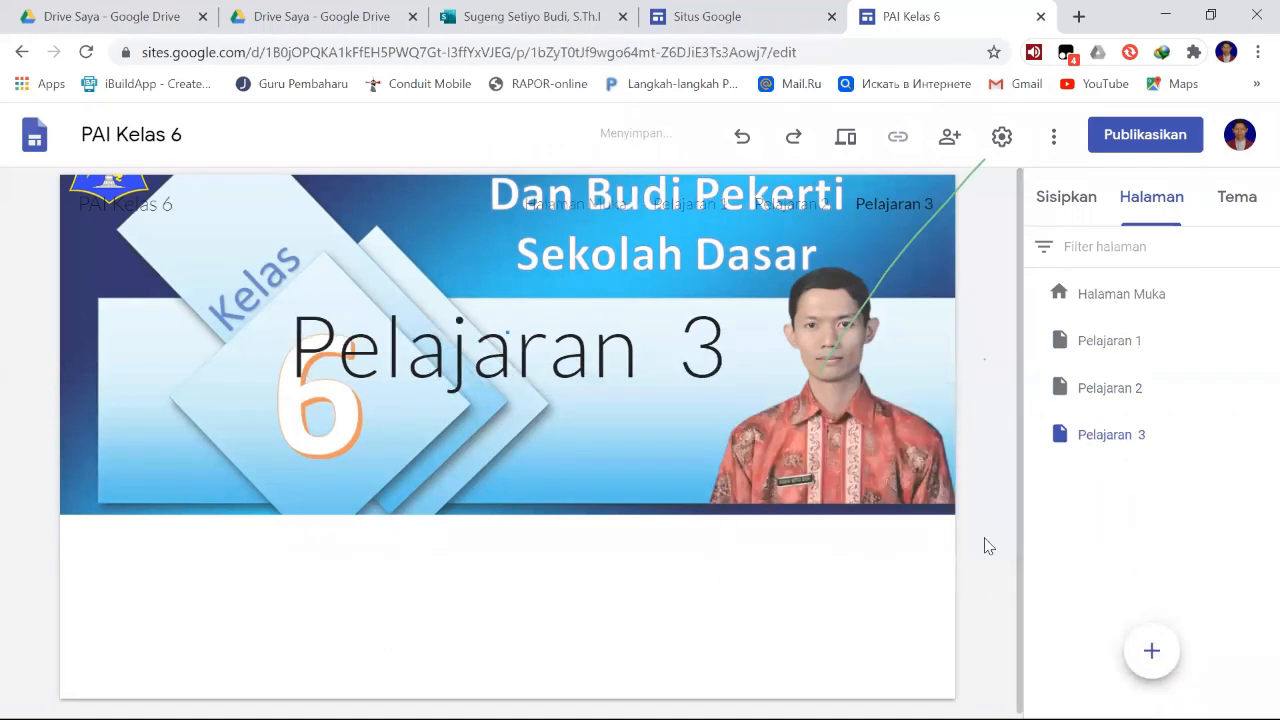
- Add a new page named "Pelajaran 4" after the Pelajaran 3 page
left_click(1150, 655)
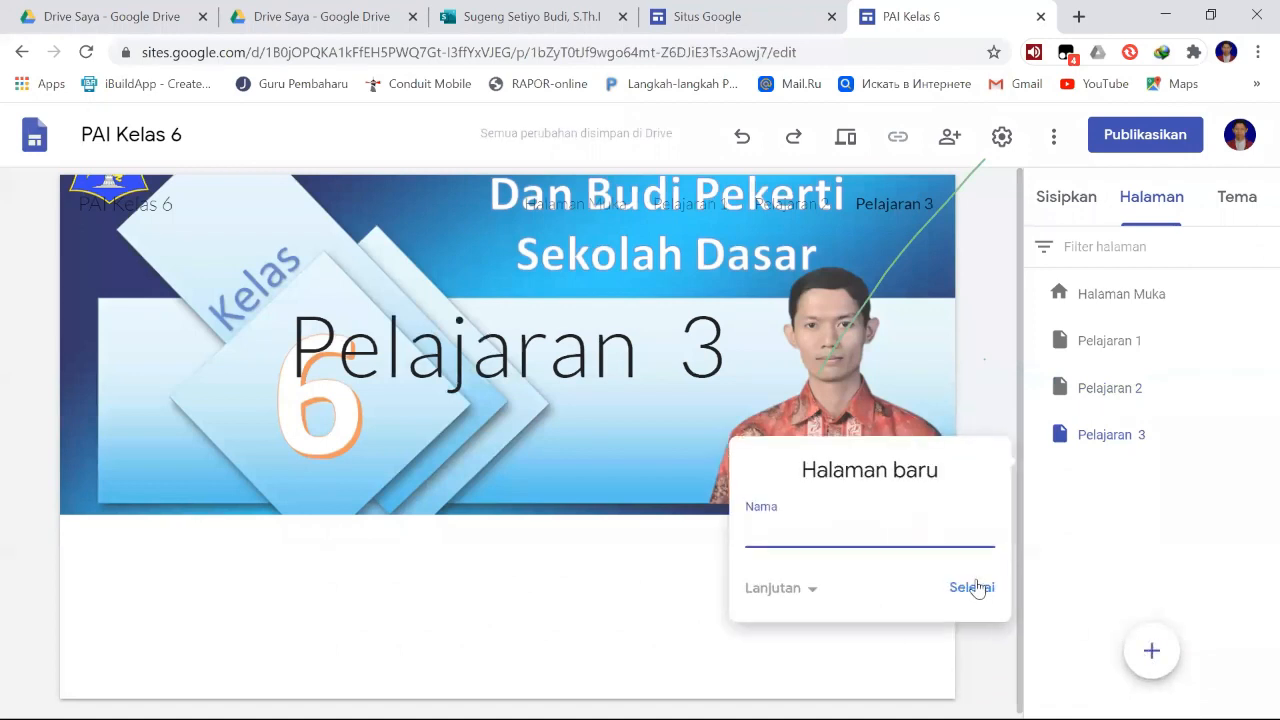
type("Pelajaran 4")
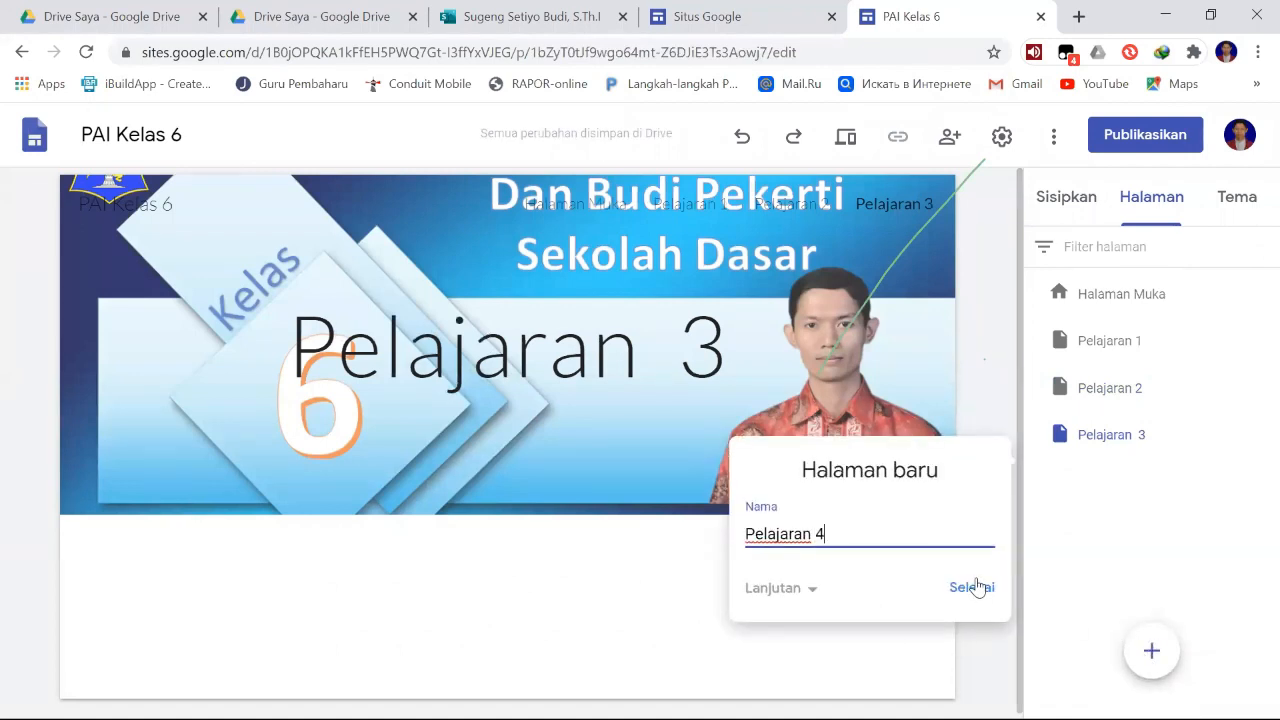
left_click(972, 590)
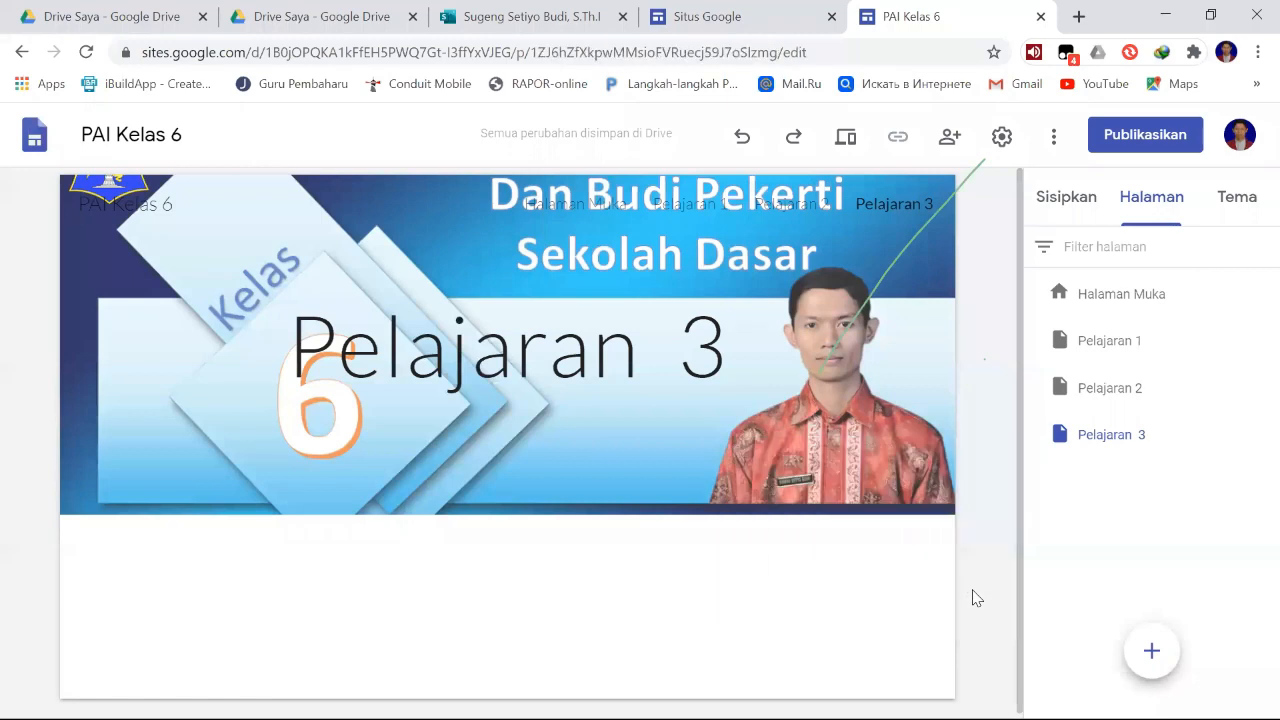
- Add a new page named "Pelajaran 5" using the copied word "Pelajaran" for its name
left_click(1152, 651)
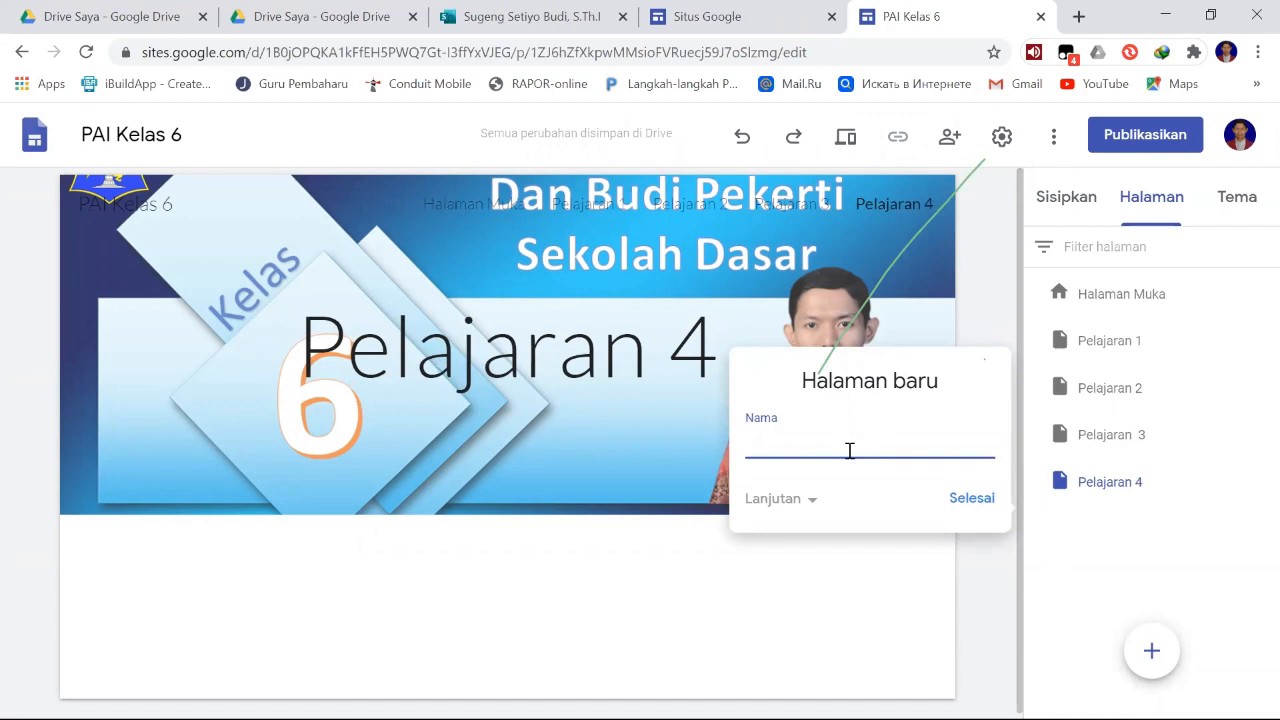
key("ctrl+v")
type("5")
left_click(965, 500)
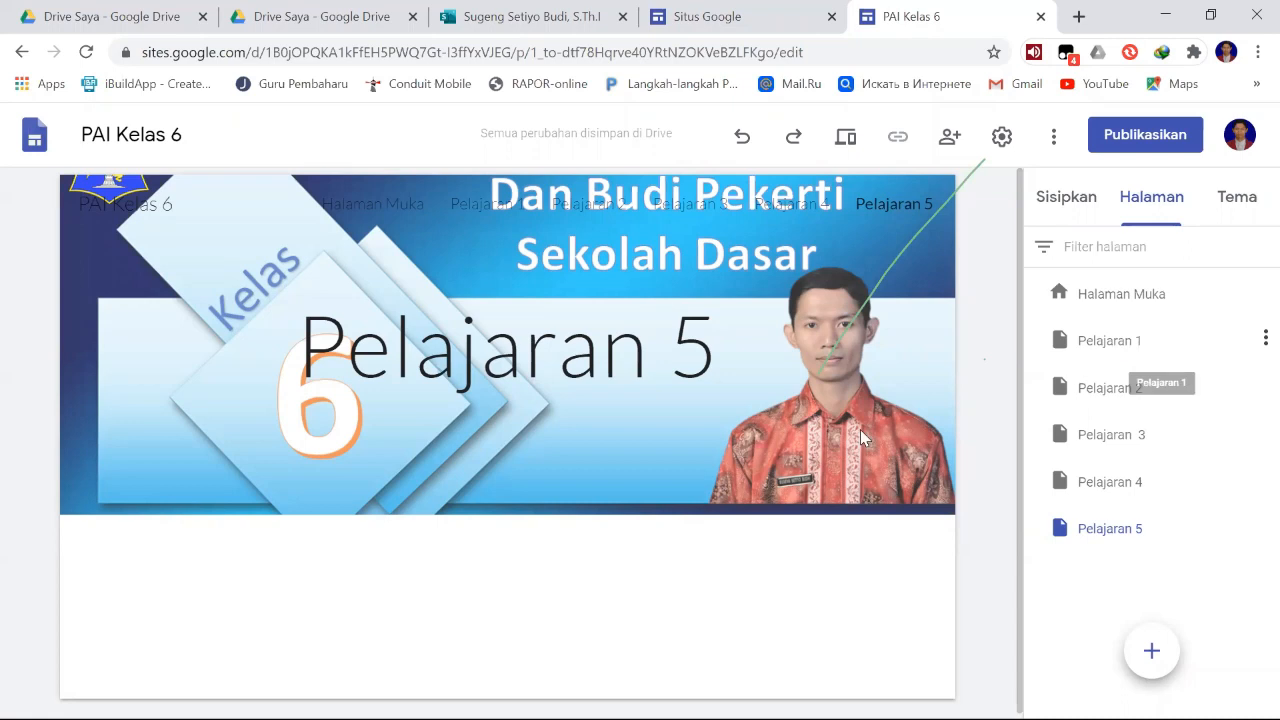
- Open the Pelajaran 1 page and change its header type to Hanya judul
mouse_move(644, 447)
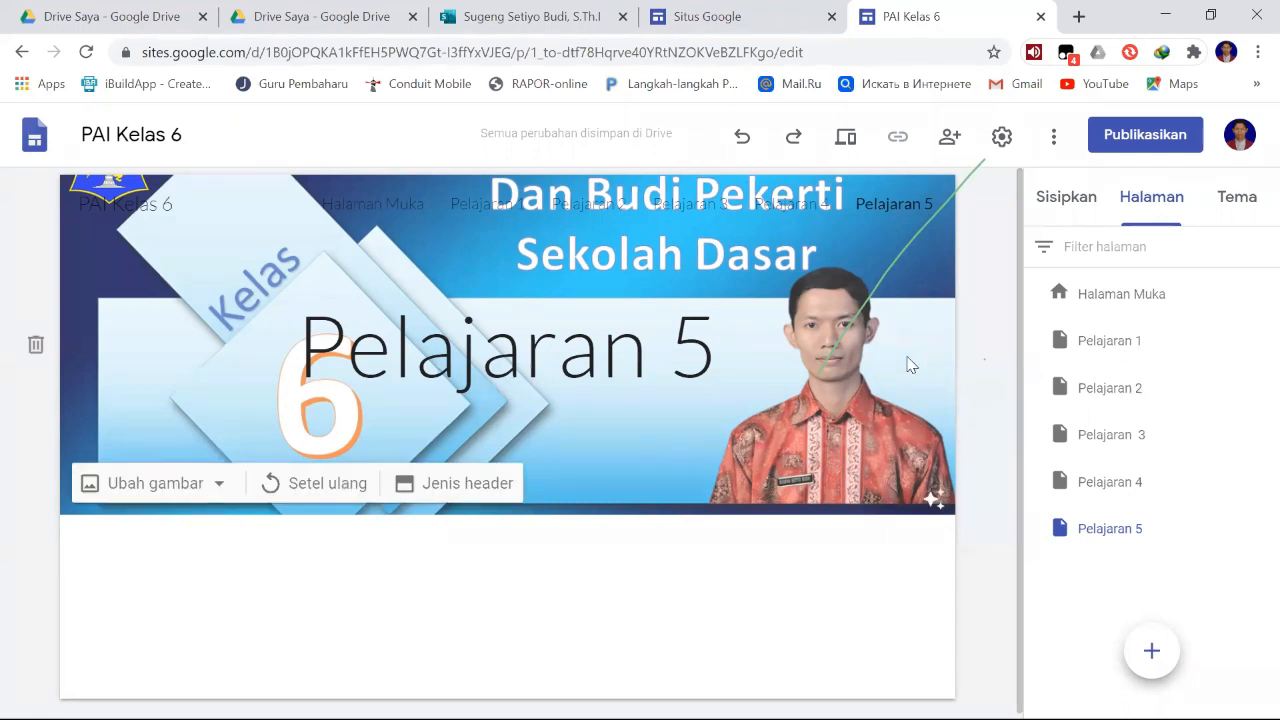
mouse_move(1252, 314)
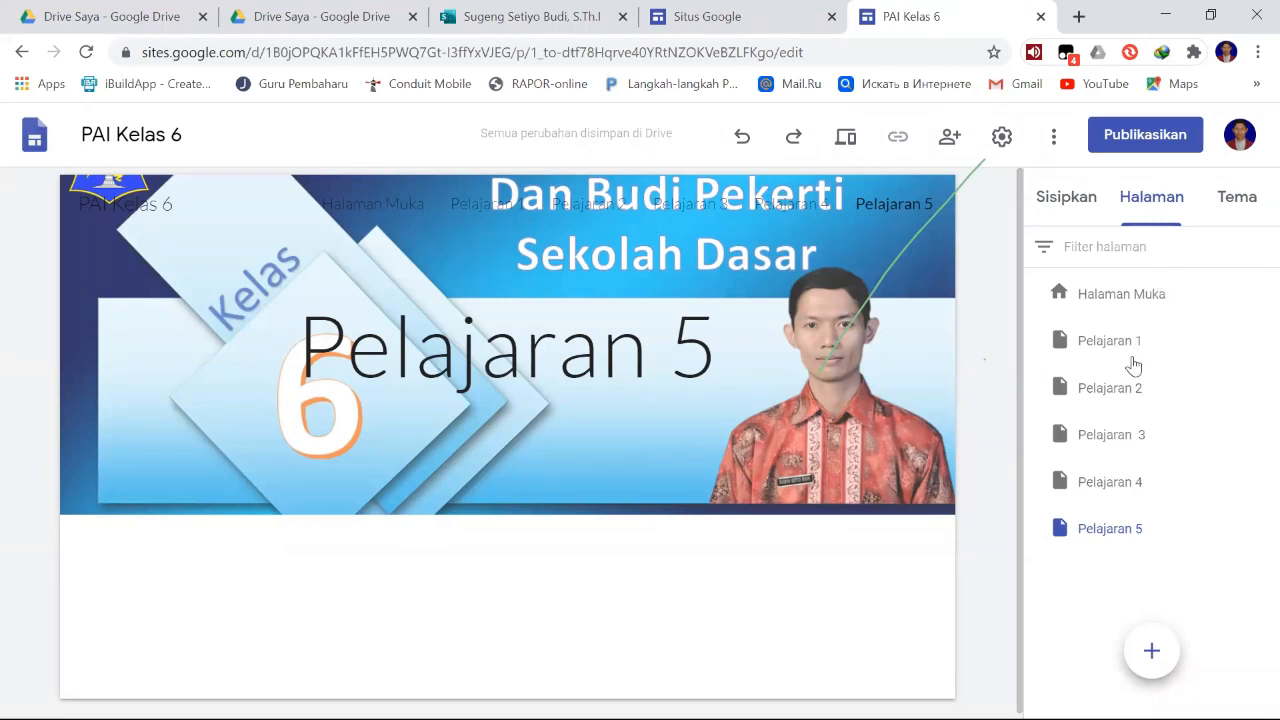
mouse_move(1123, 343)
left_click(1125, 345)
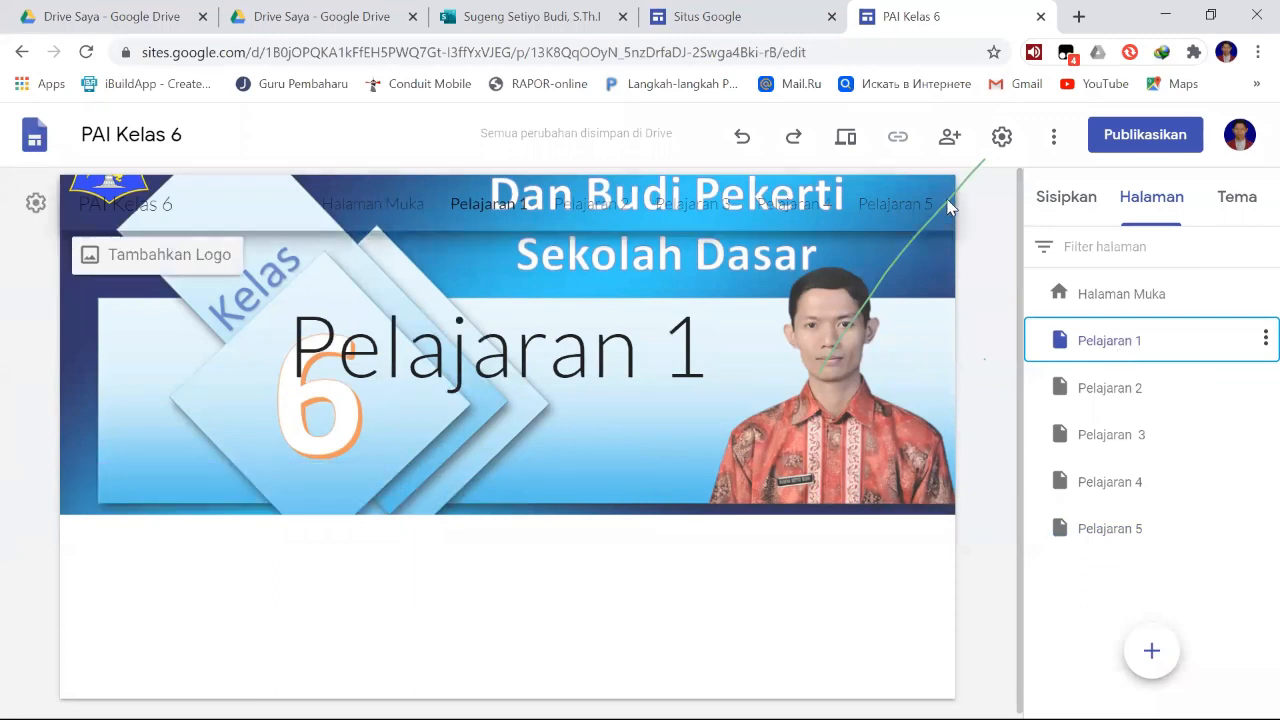
left_click(1104, 346)
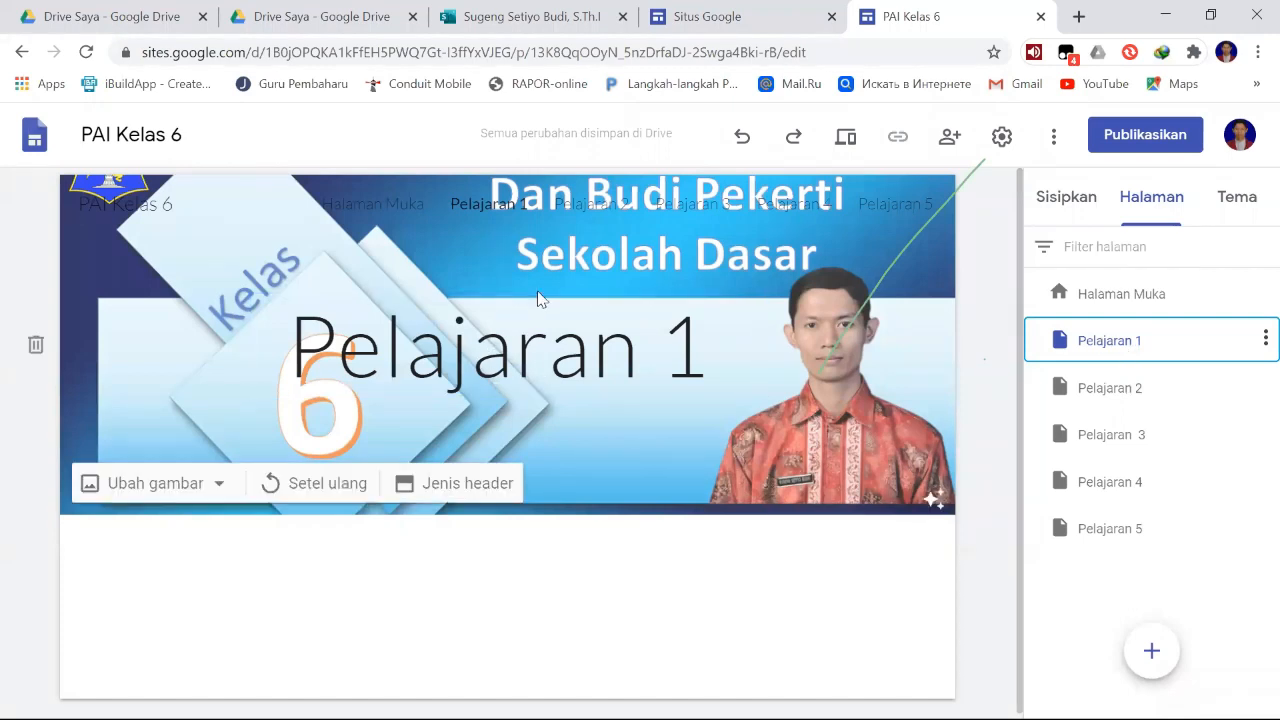
left_click(726, 298)
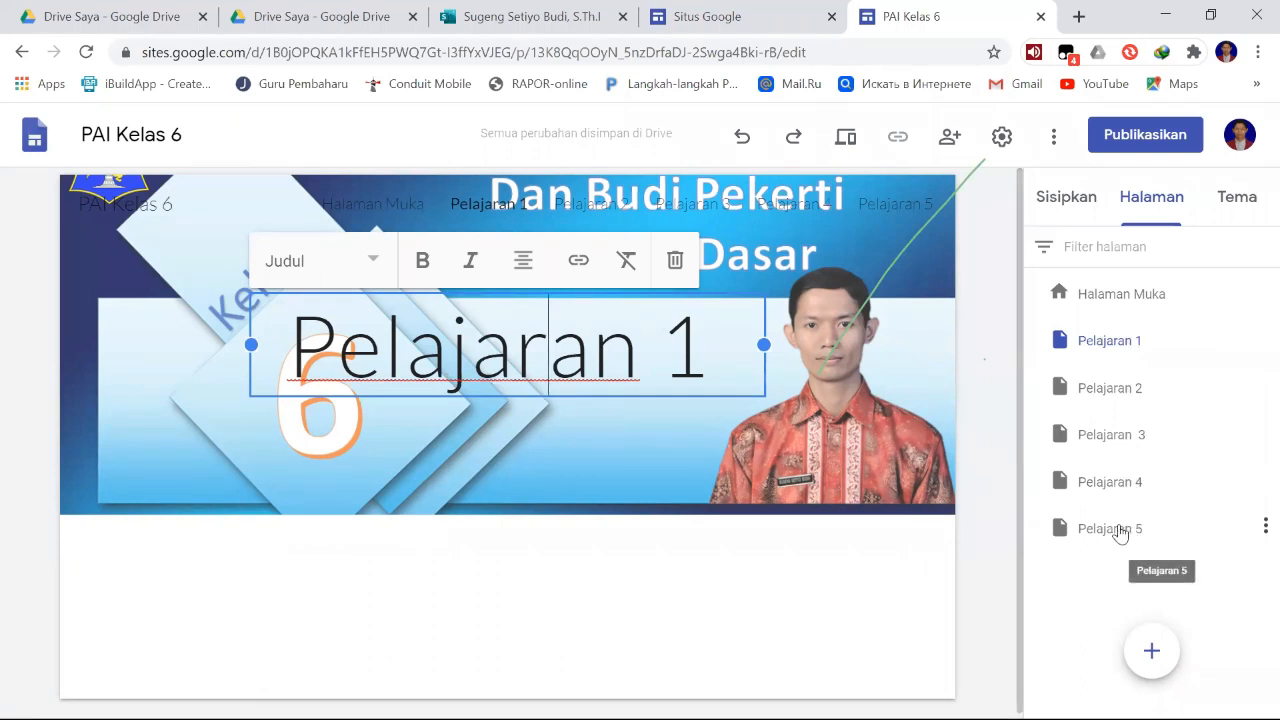
left_click(895, 303)
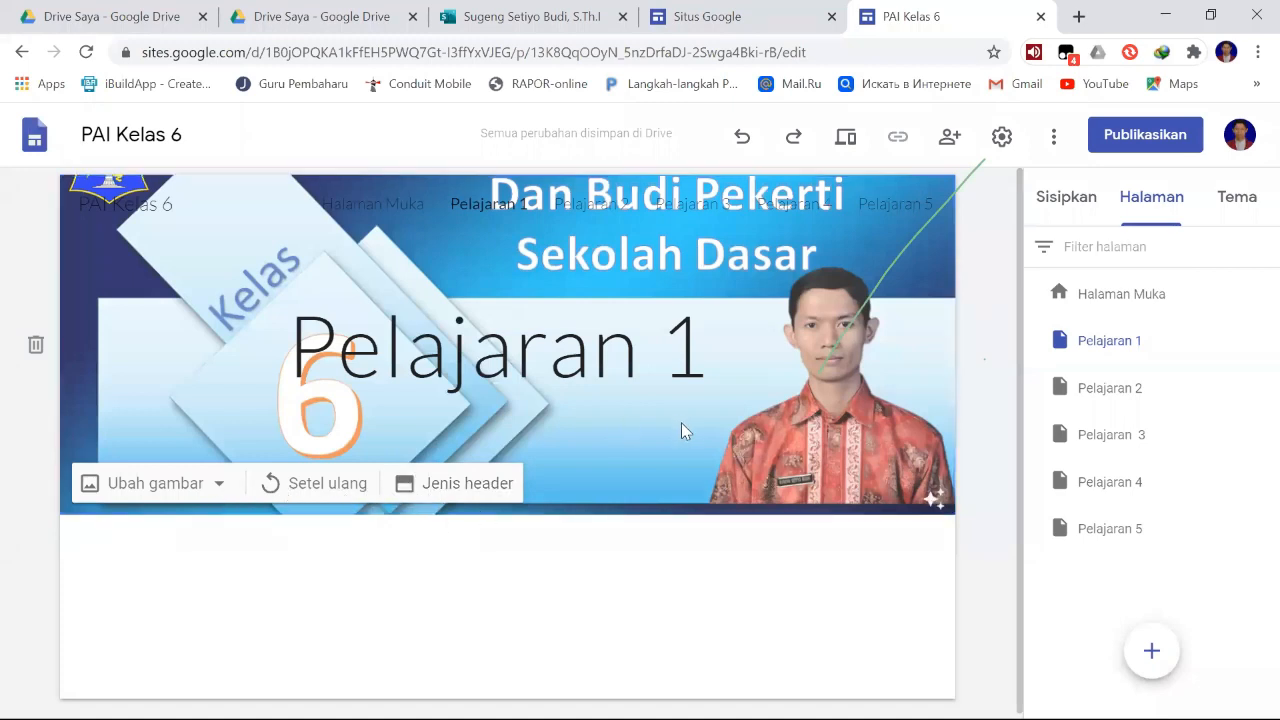
left_click(455, 488)
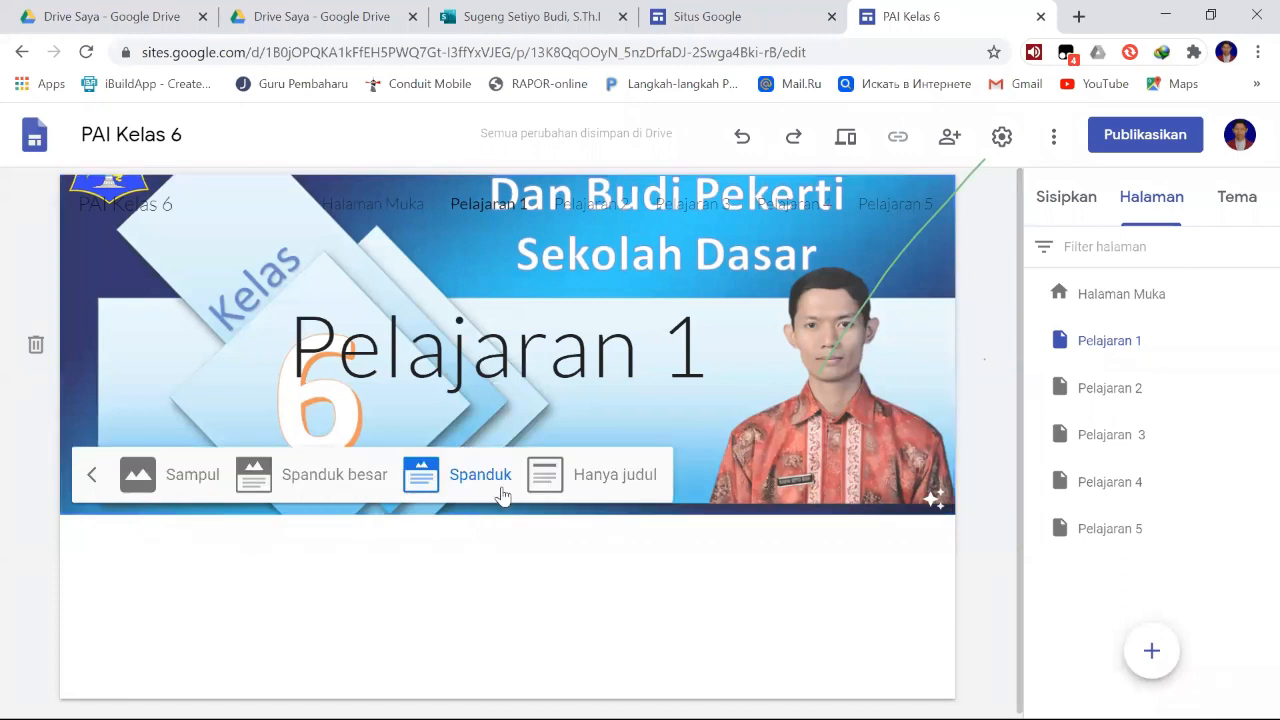
left_click(632, 484)
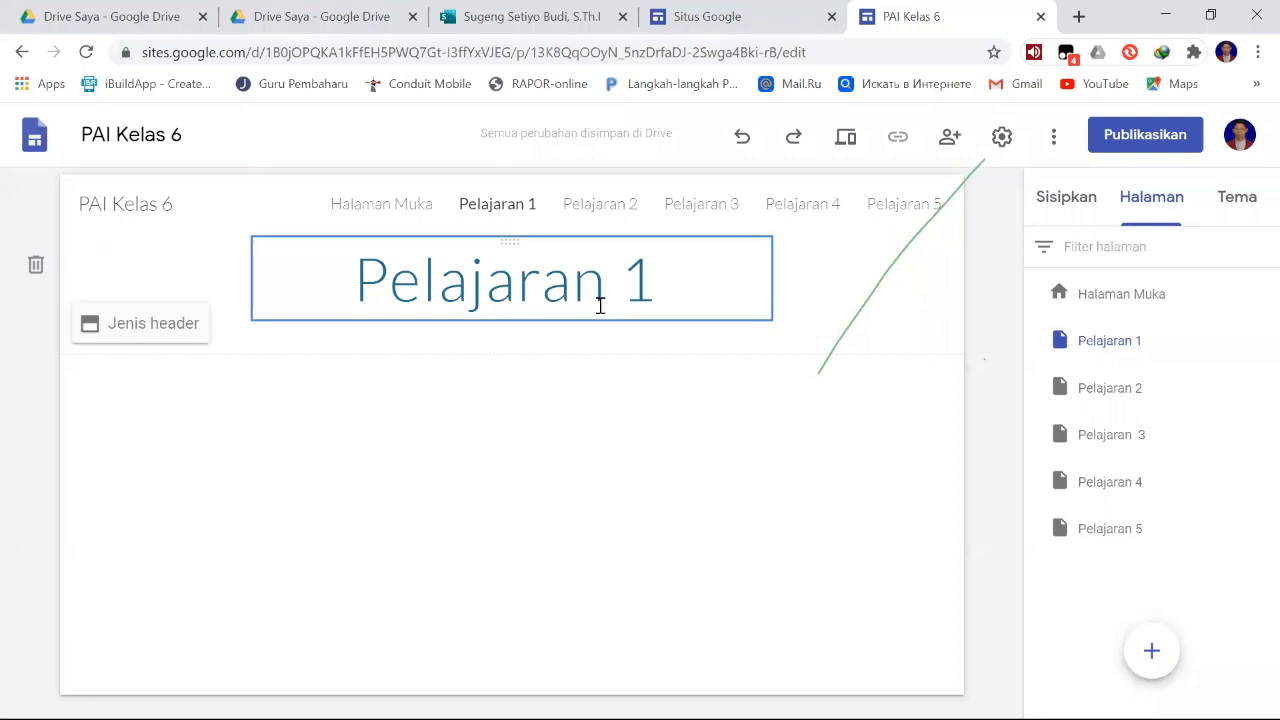
left_click(1117, 305)
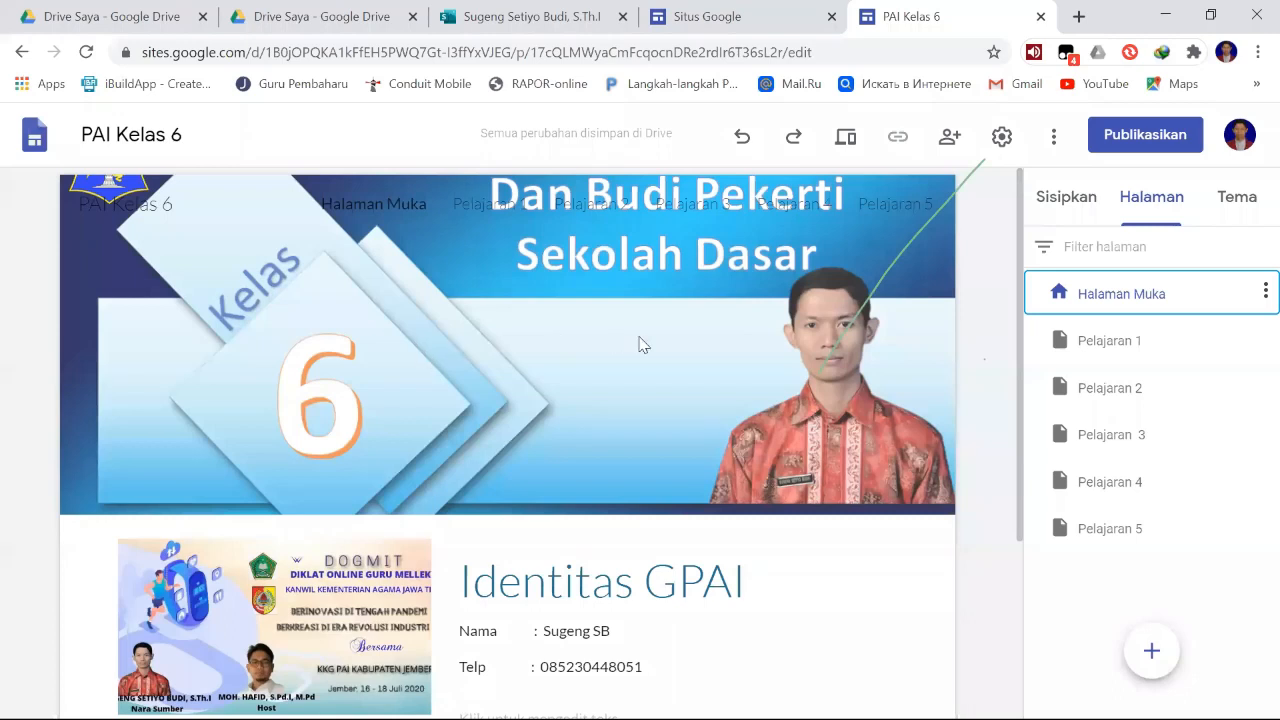
left_click(1093, 346)
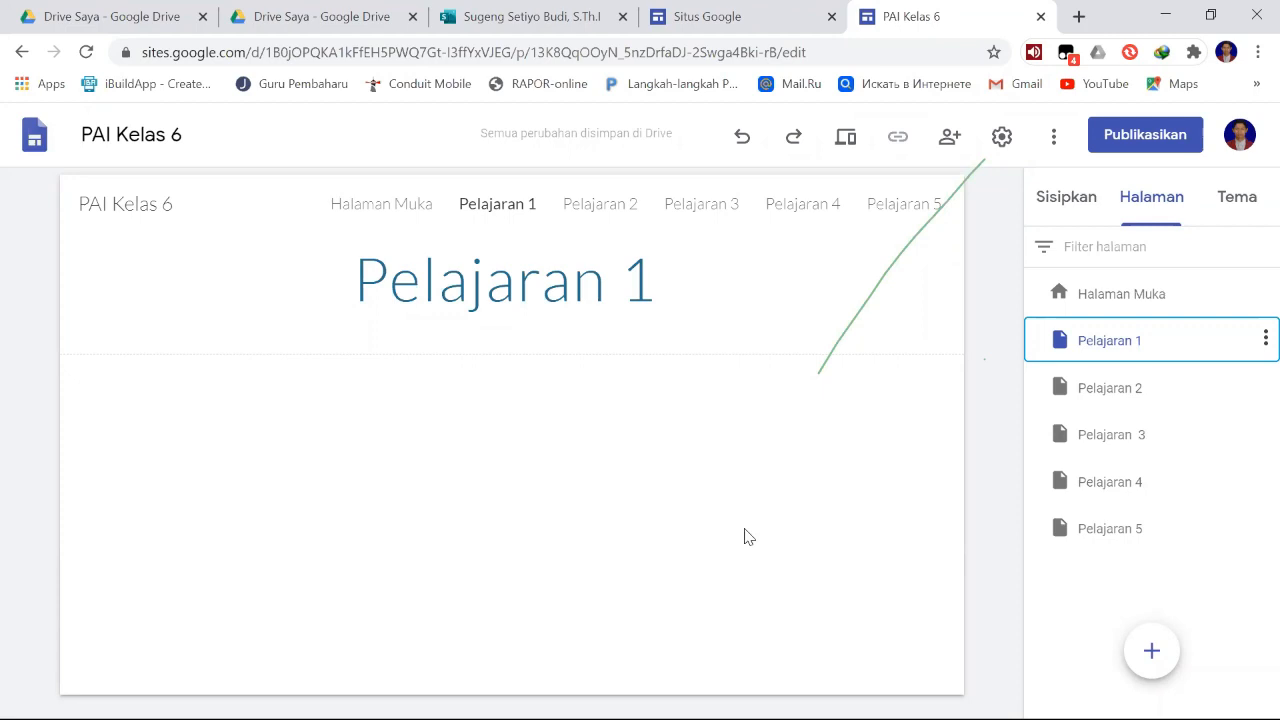
mouse_move(751, 671)
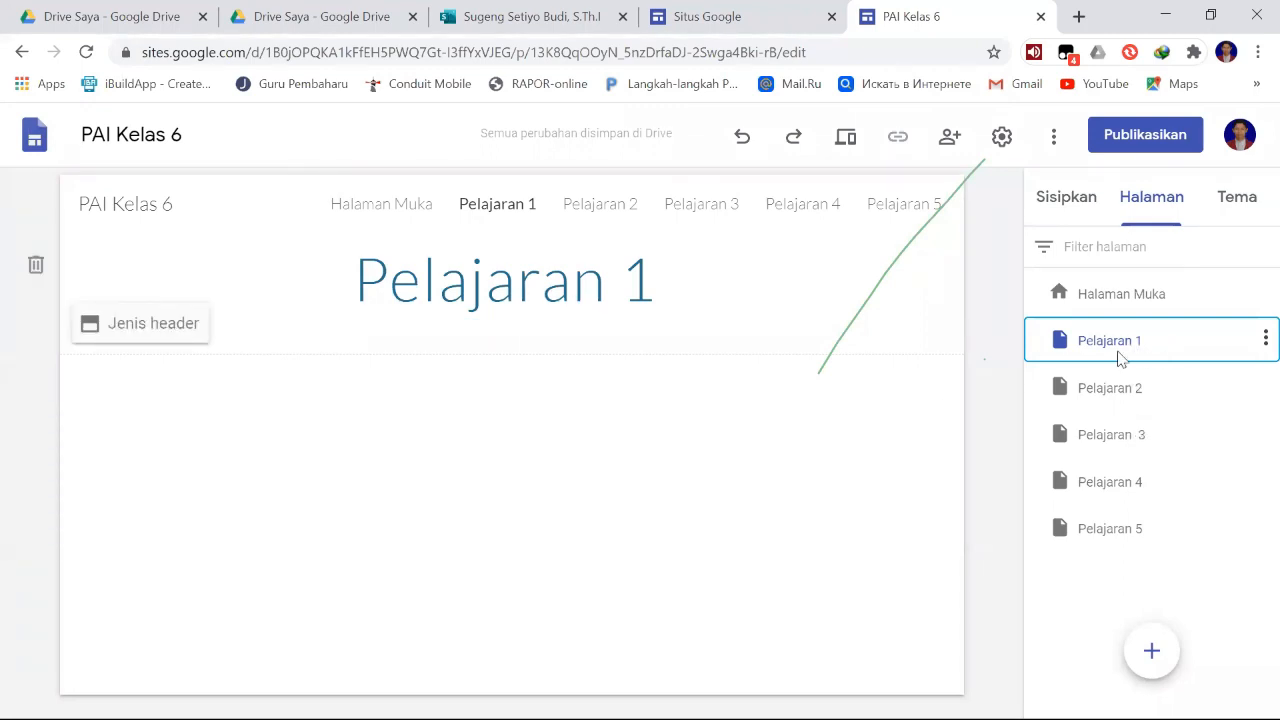
left_click(690, 288)
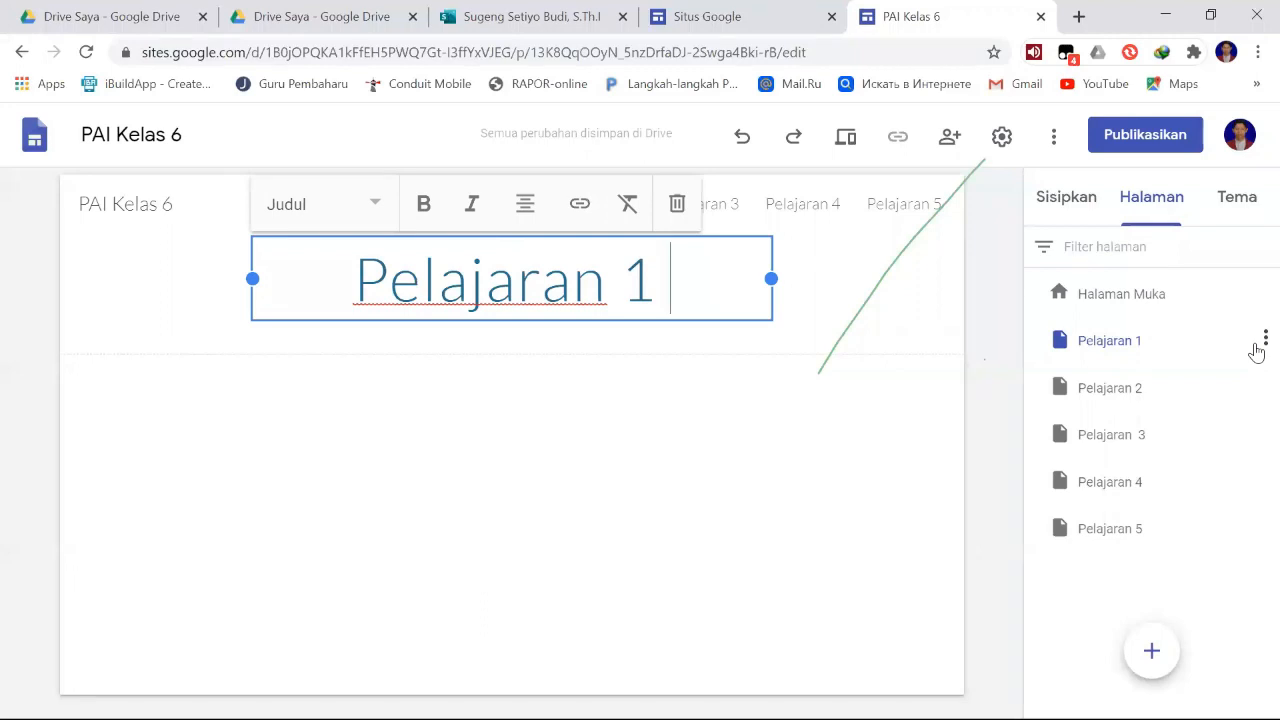
left_click(992, 378)
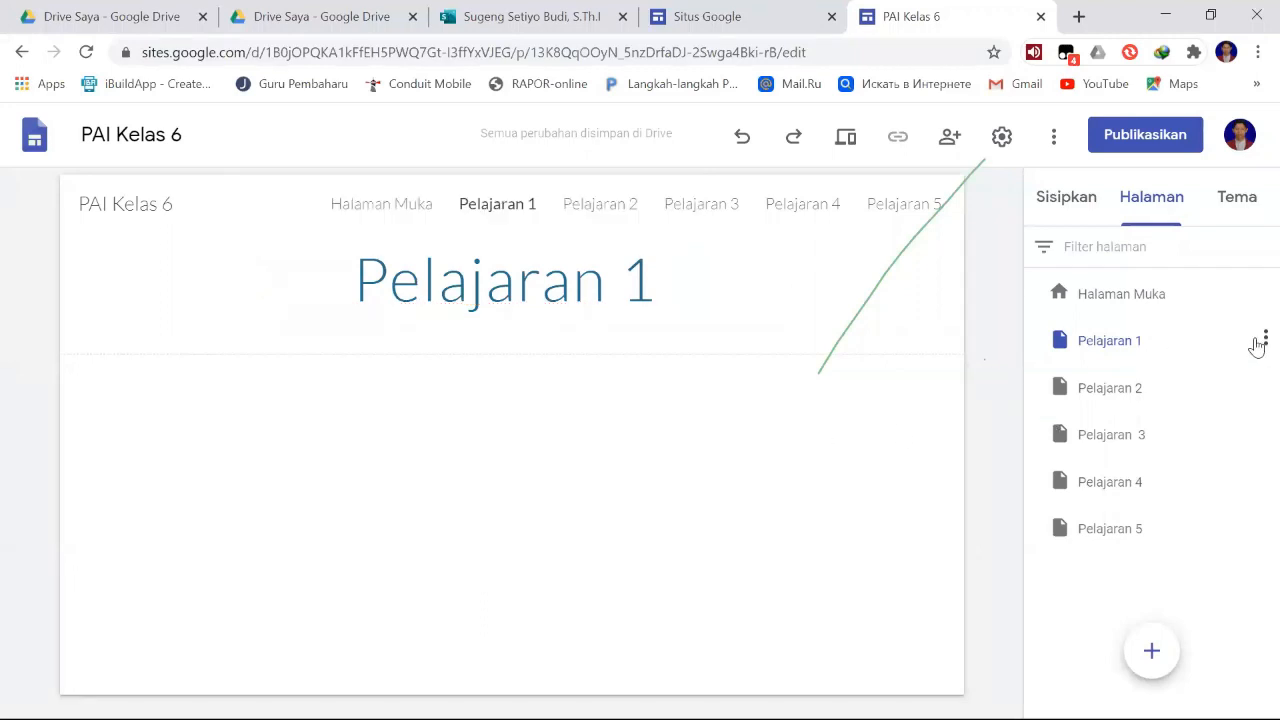
left_click(1132, 347)
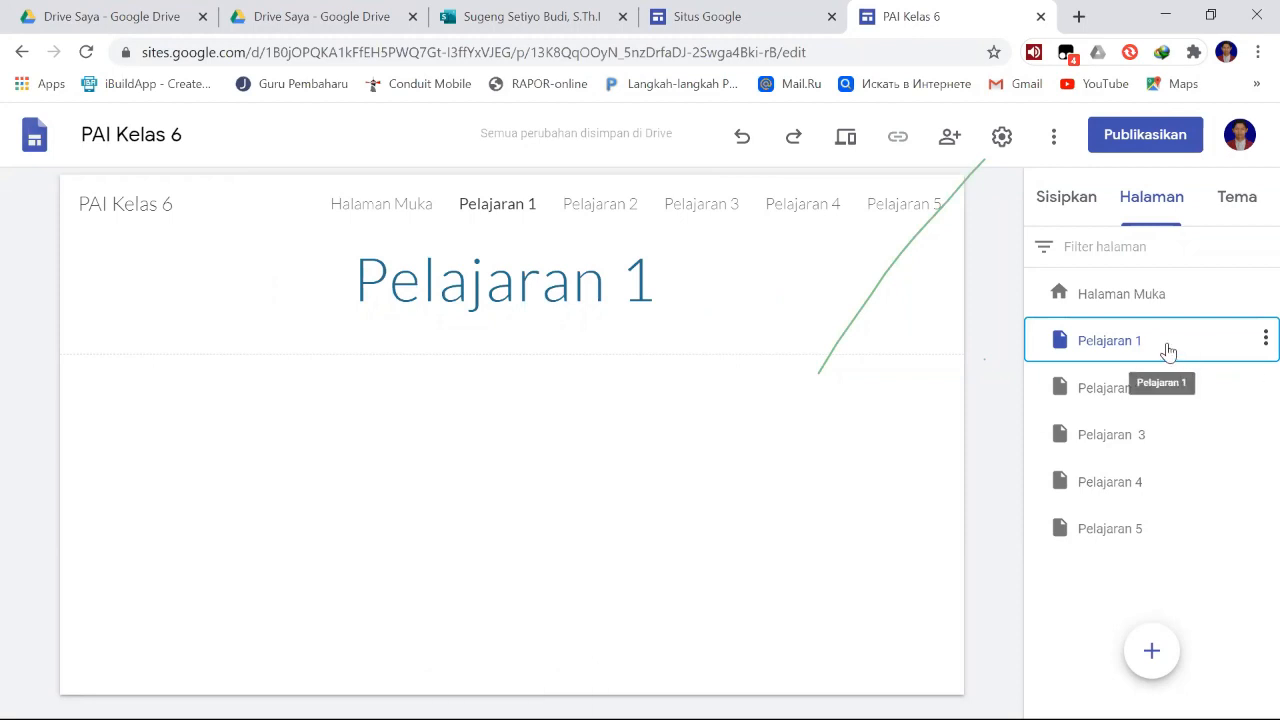
- Add a subpage named "Materi" under the Pelajaran 1 page
left_click(1263, 340)
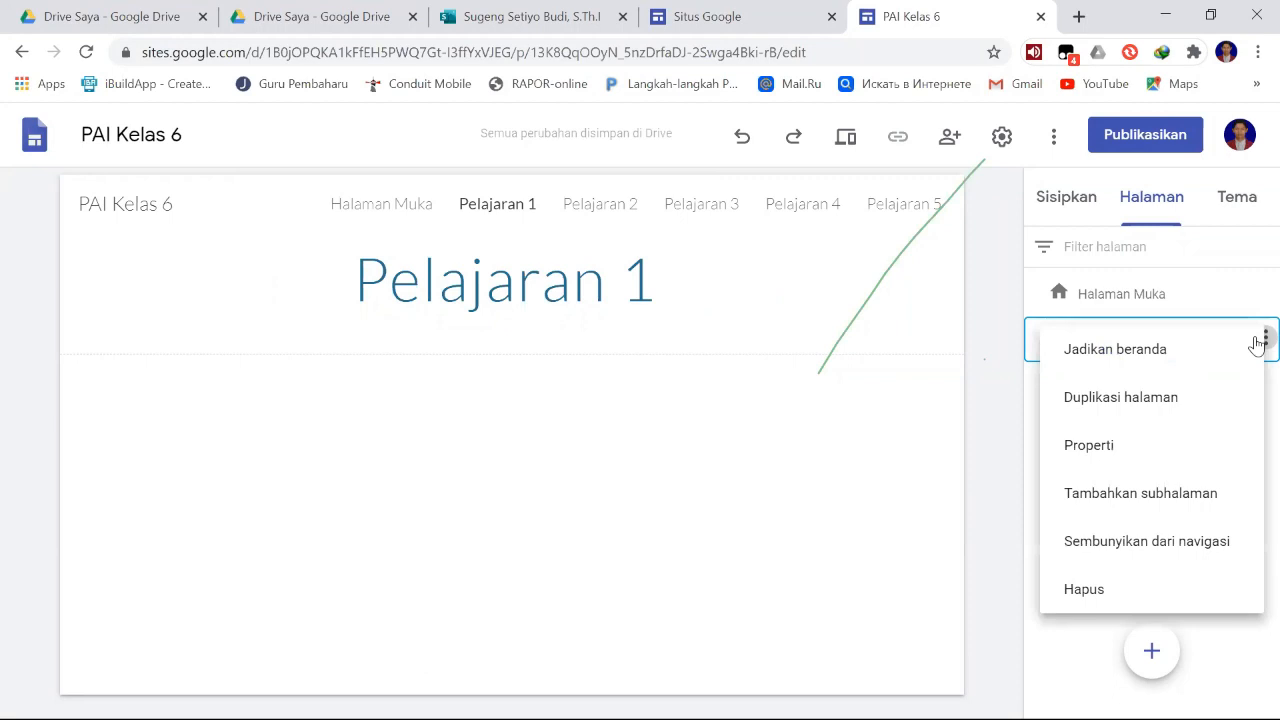
left_click(1257, 343)
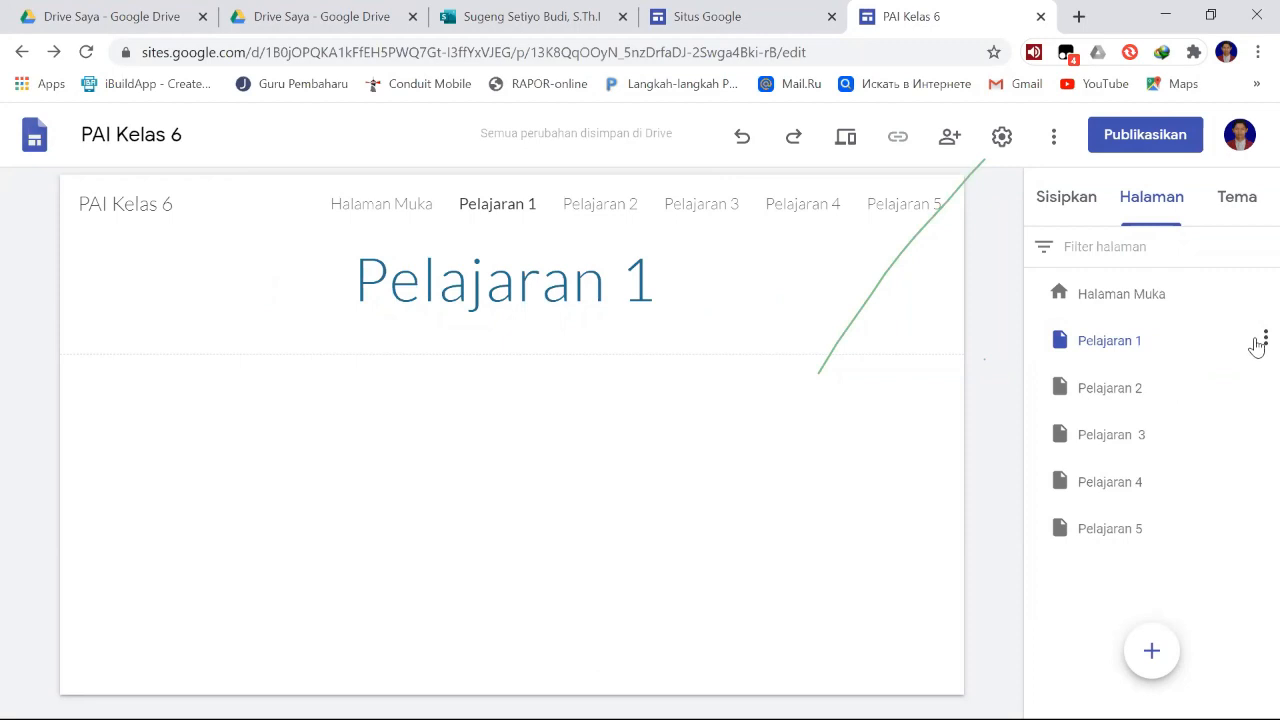
left_click(1257, 343)
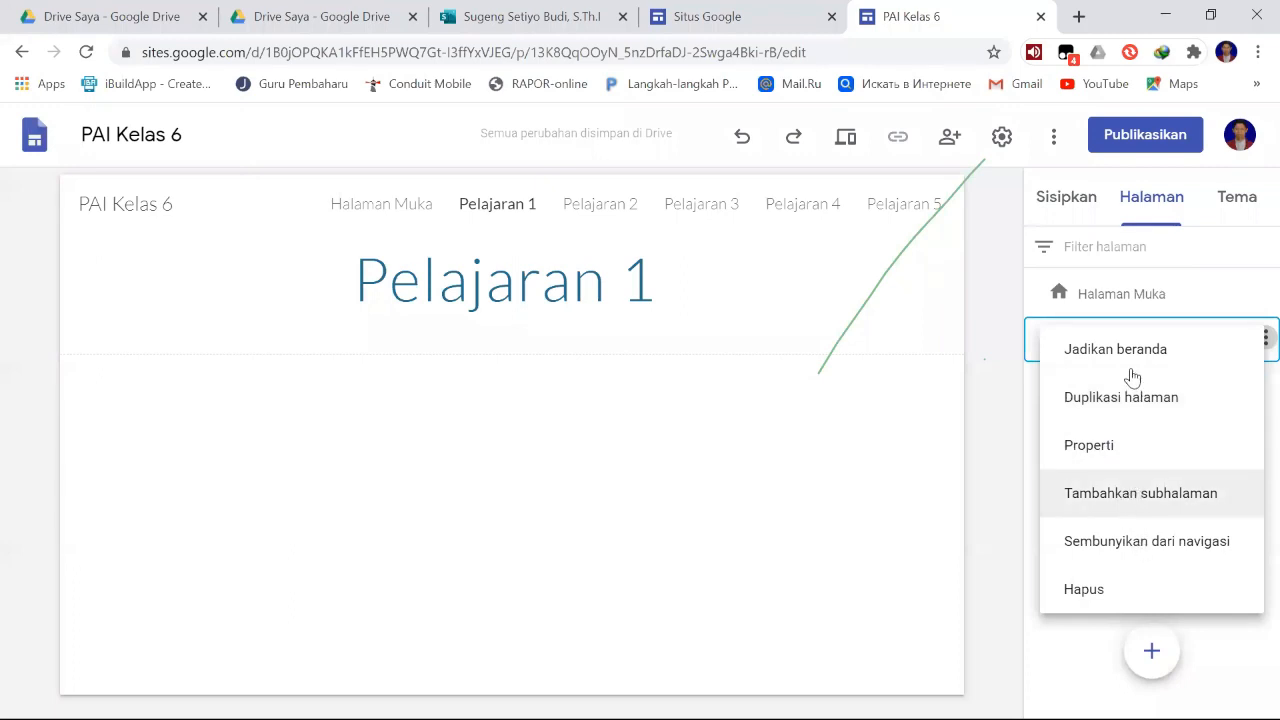
left_click(1127, 510)
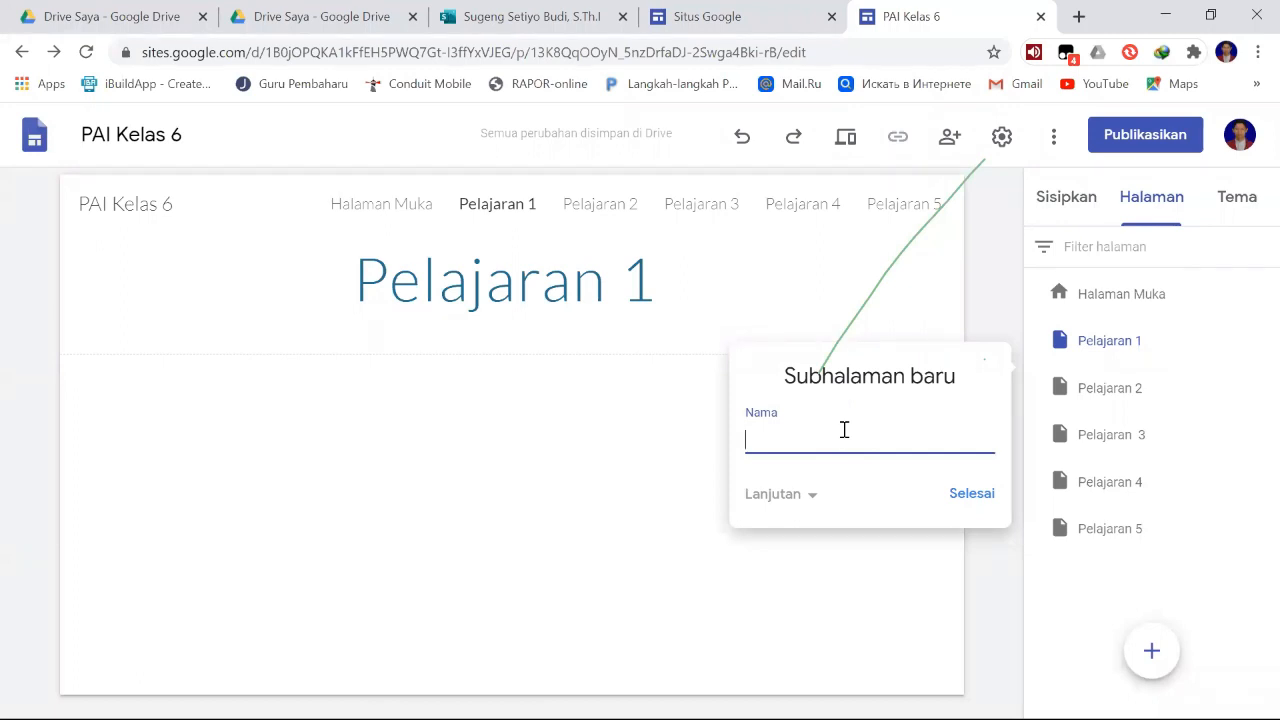
type("Materi")
left_click(975, 495)
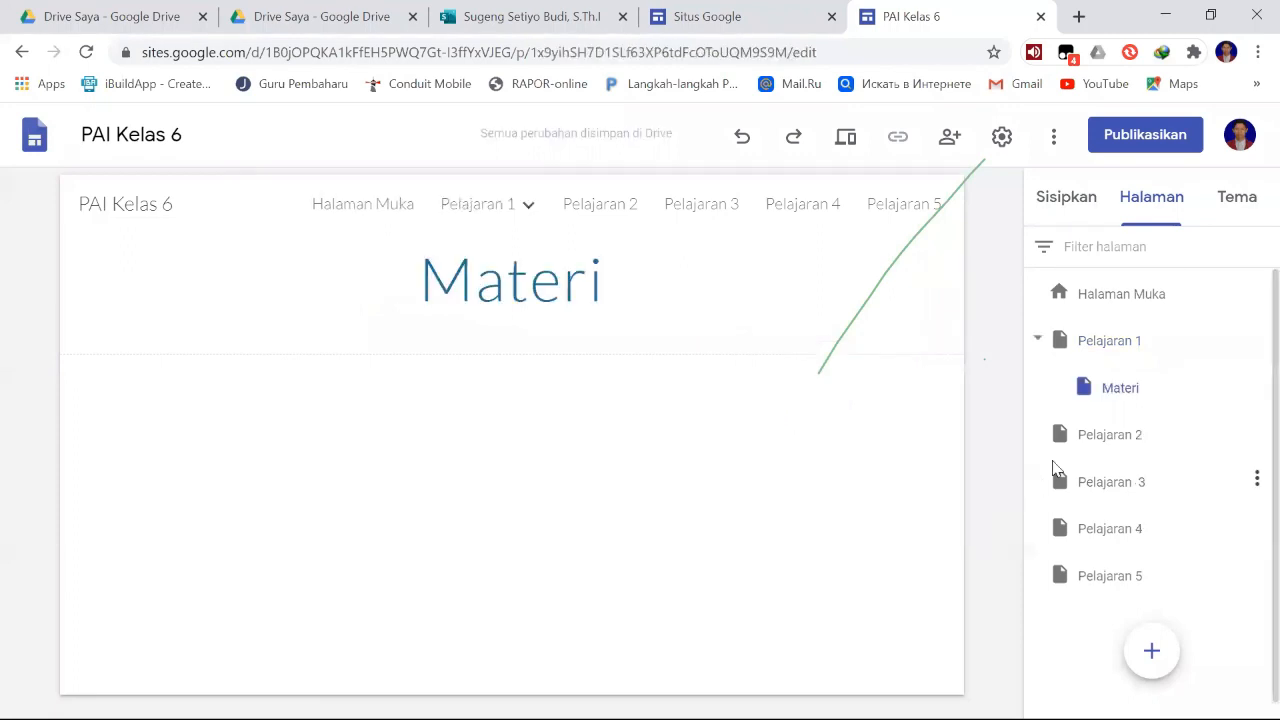
- Add a second subpage named "Video" under the Pelajaran 1 page
mouse_move(1249, 346)
left_click(1255, 342)
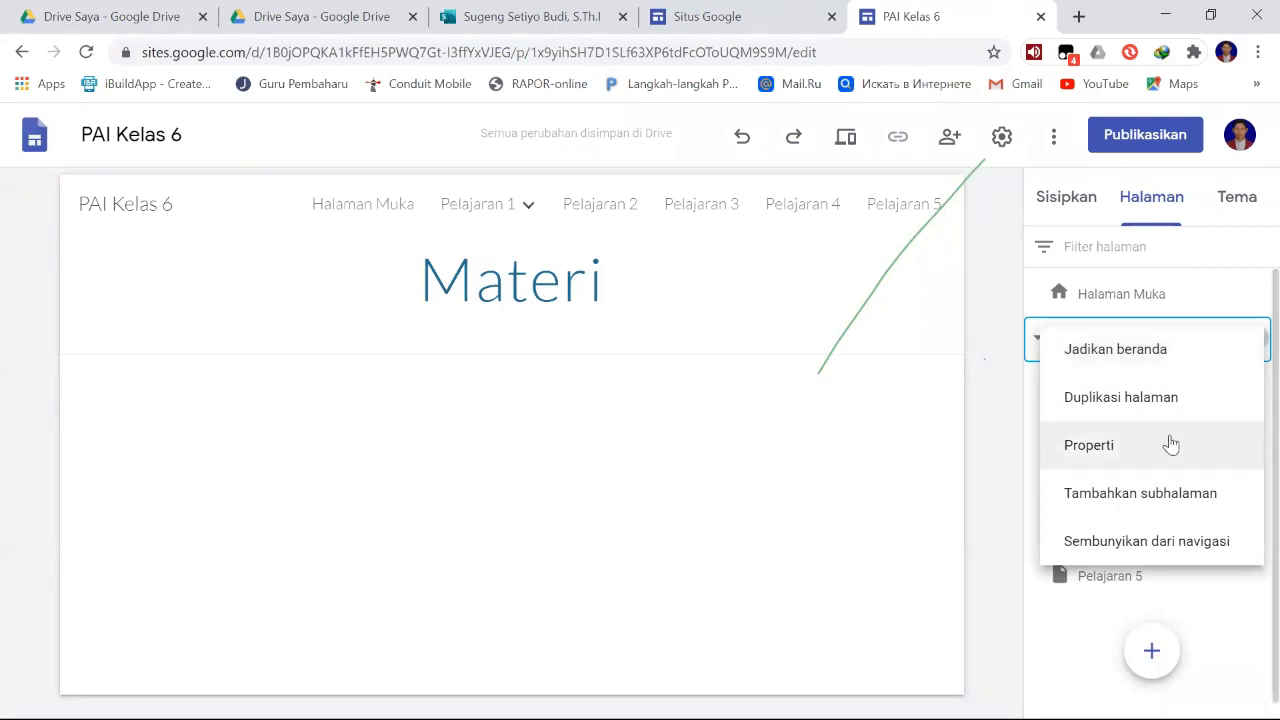
left_click(1168, 492)
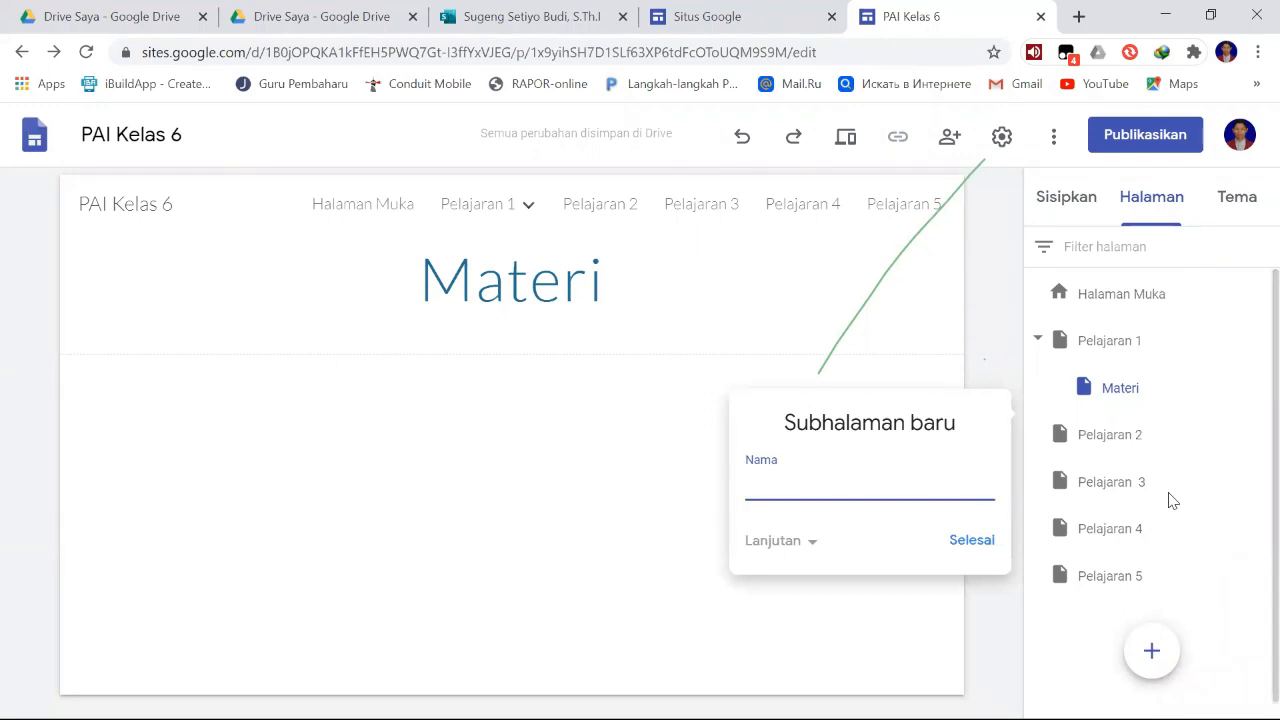
type("Video")
left_click(972, 540)
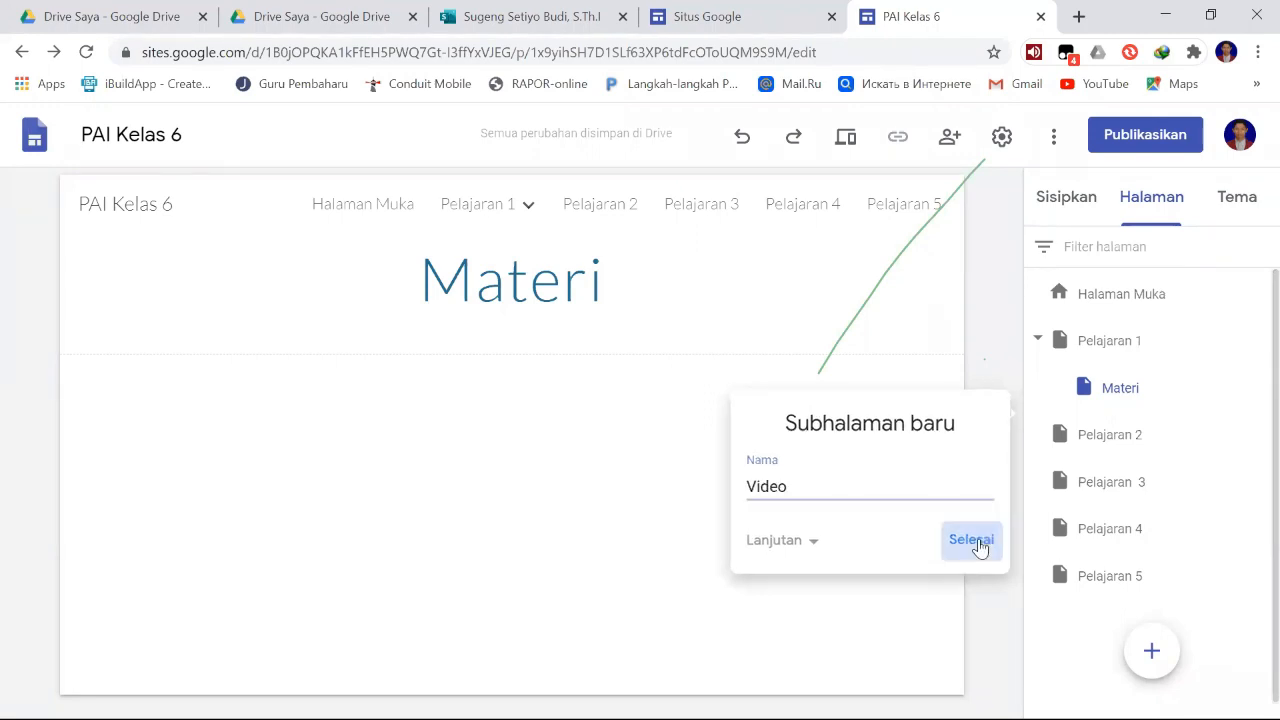
- Add a third subpage named "Latihan / soal" under the Pelajaran 1 page
mouse_move(1250, 424)
mouse_move(1250, 344)
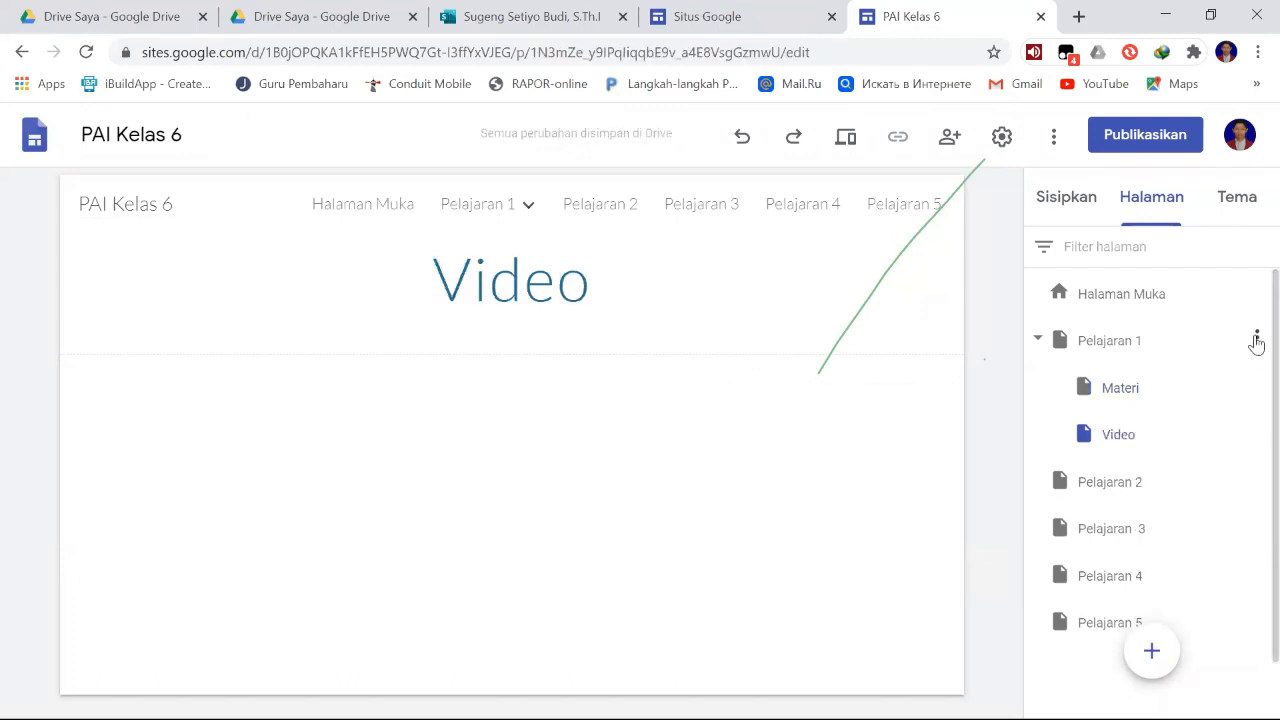
left_click(1256, 341)
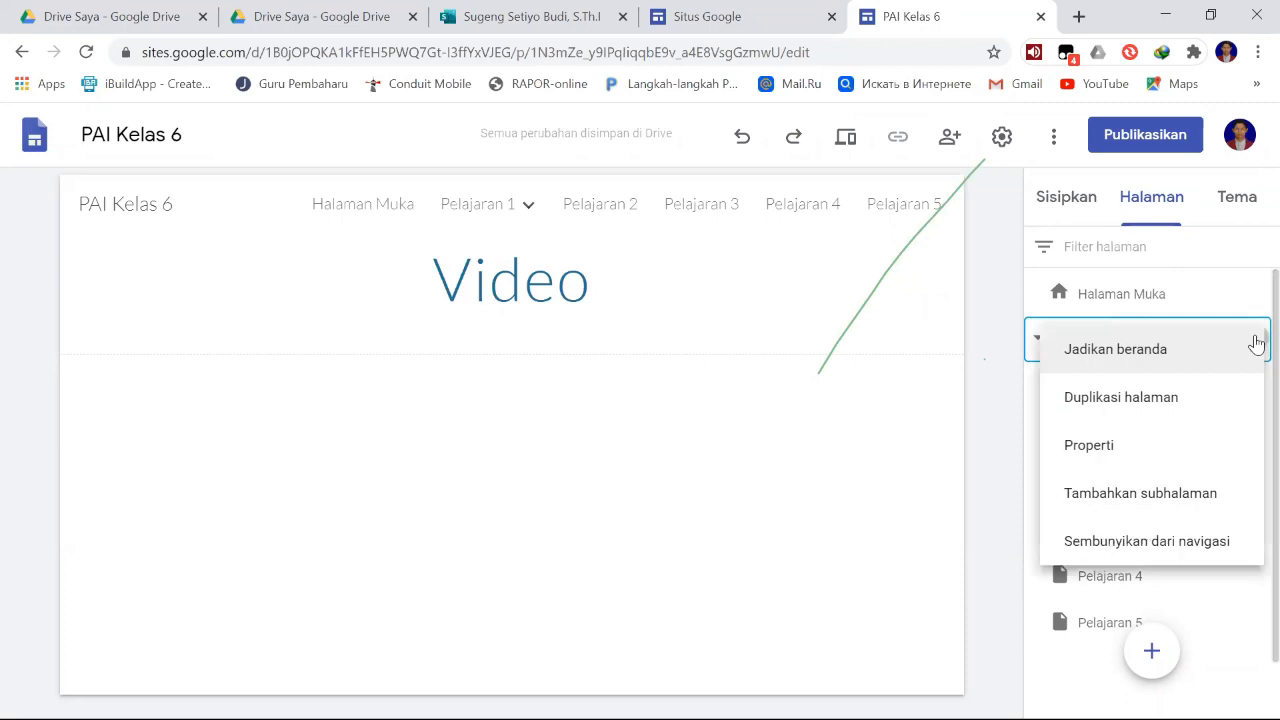
left_click(1145, 494)
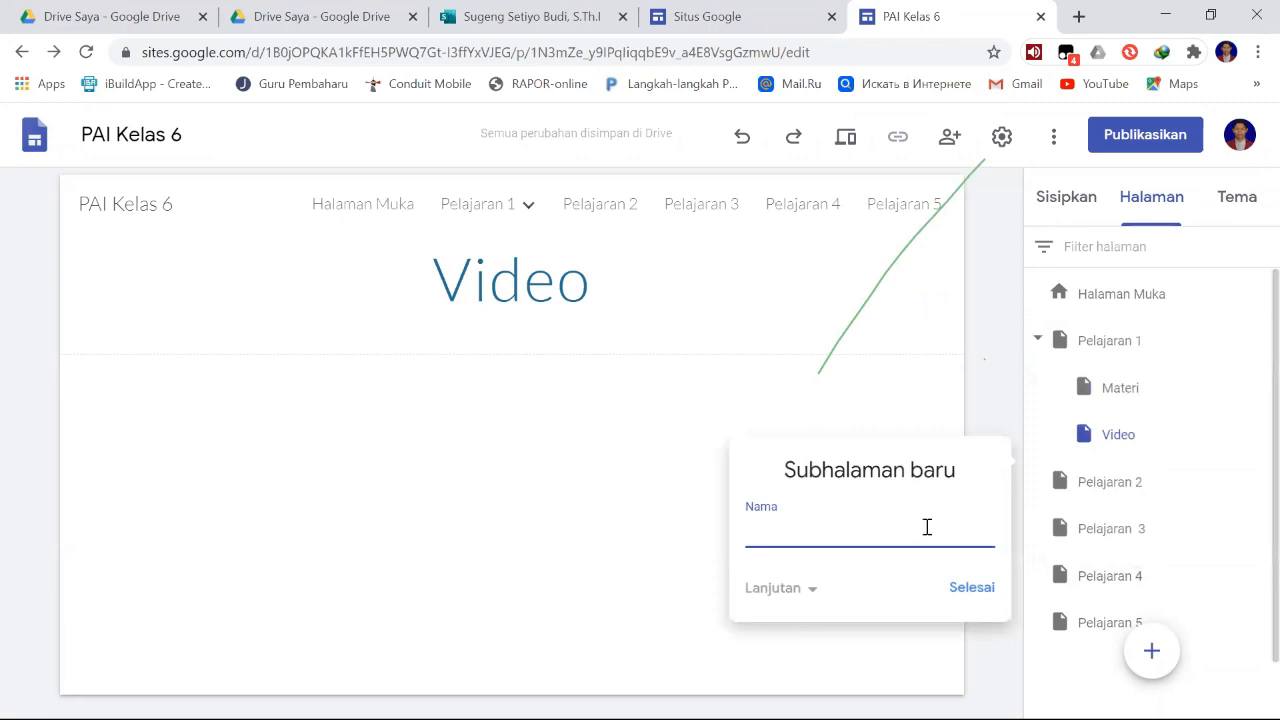
type("Latihan / soal")
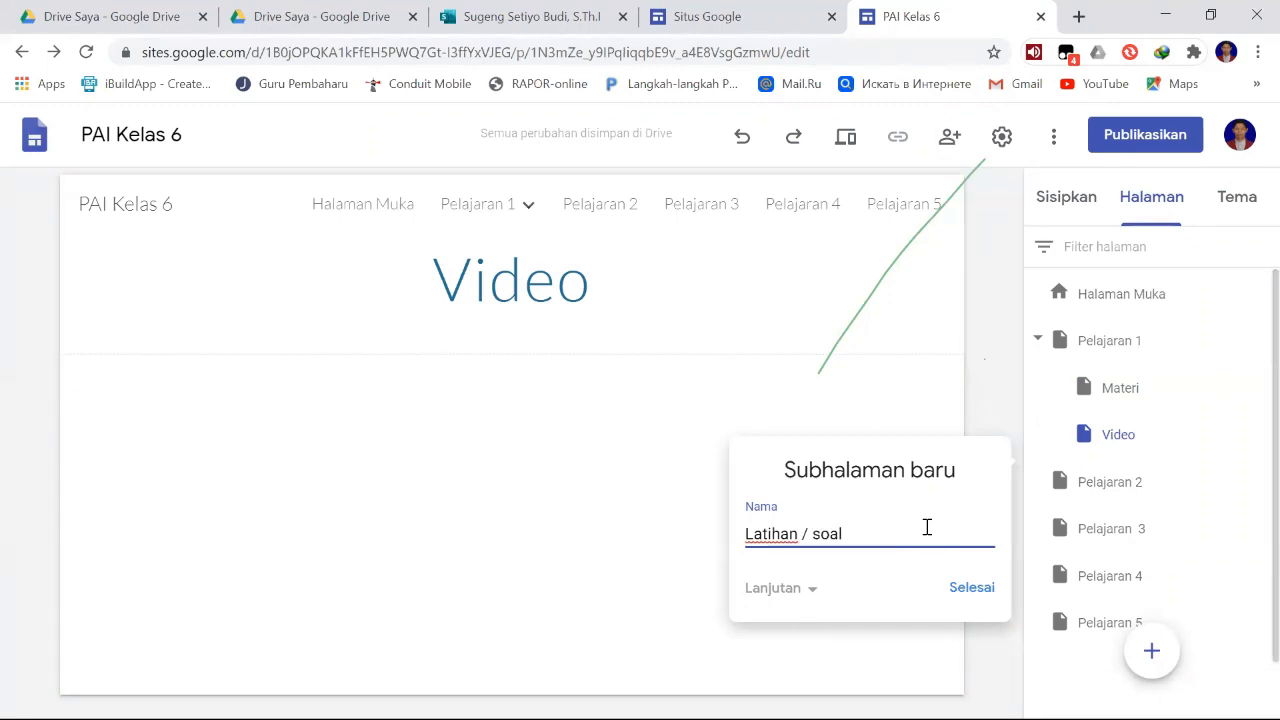
left_click(966, 590)
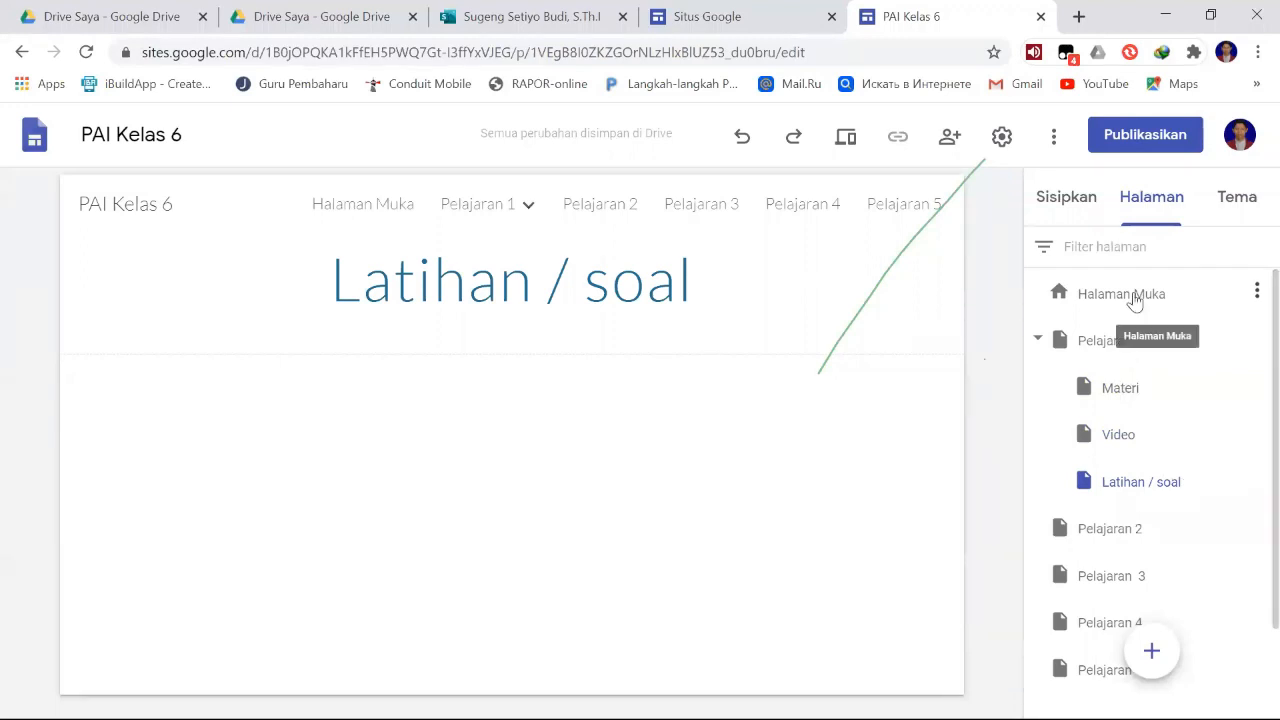
- Look through the Materi, Video and Latihan / soal subpages of Pelajaran 1
left_click(1122, 390)
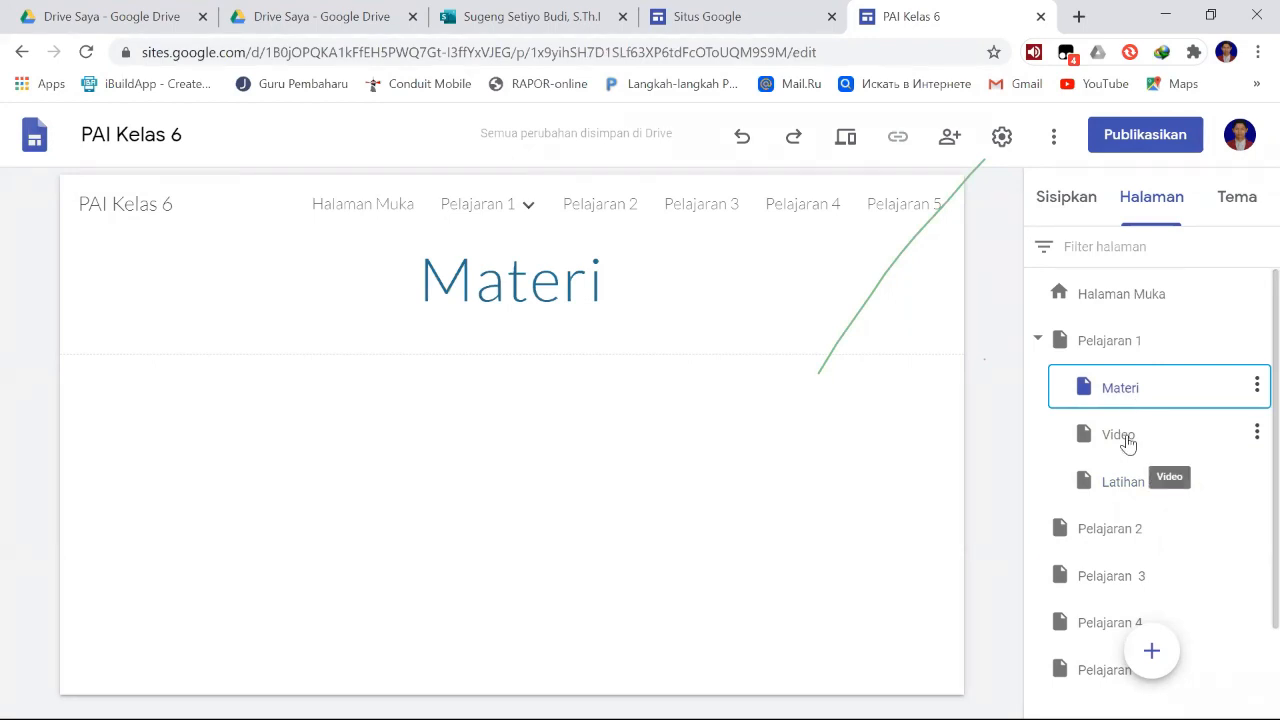
left_click(1128, 444)
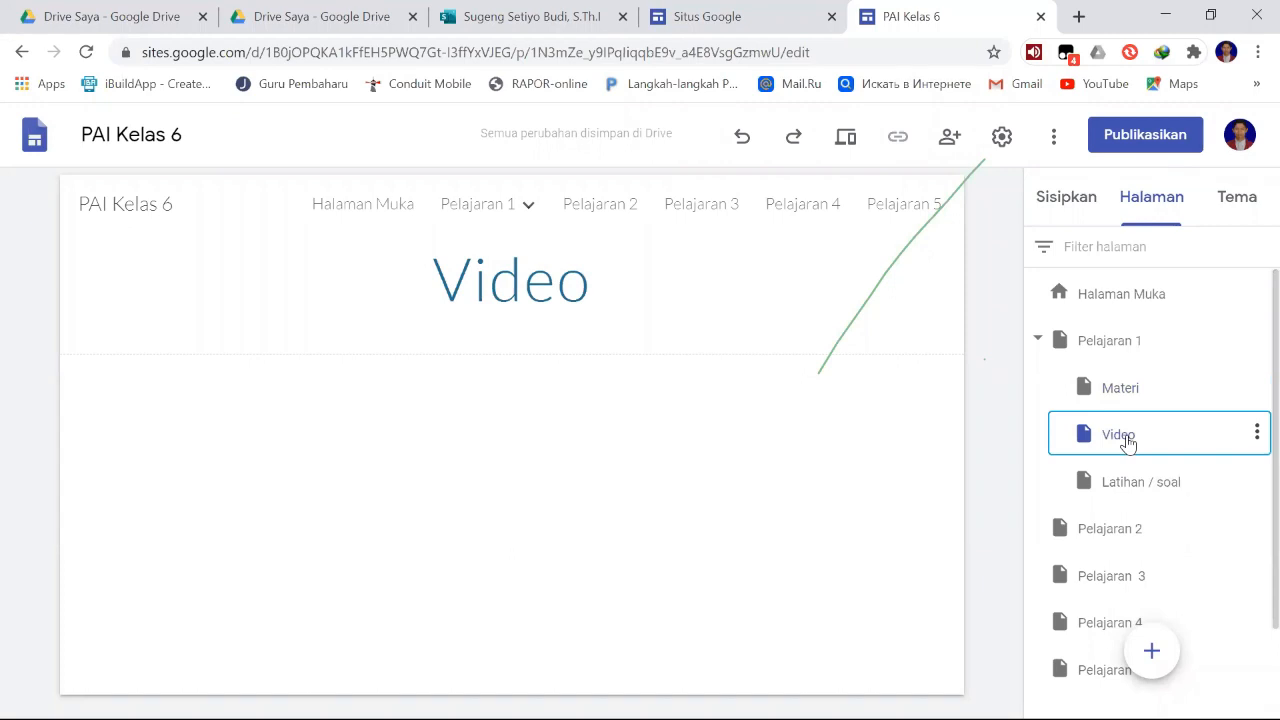
left_click(1138, 487)
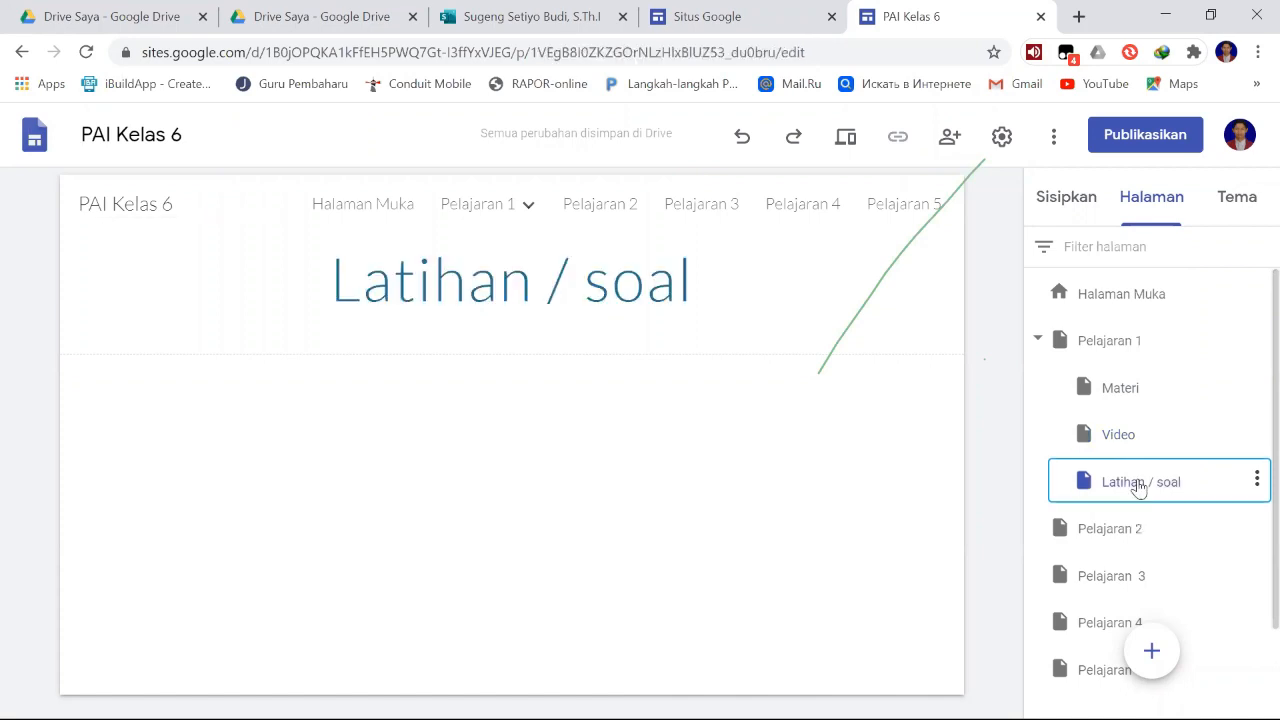
left_click(1132, 390)
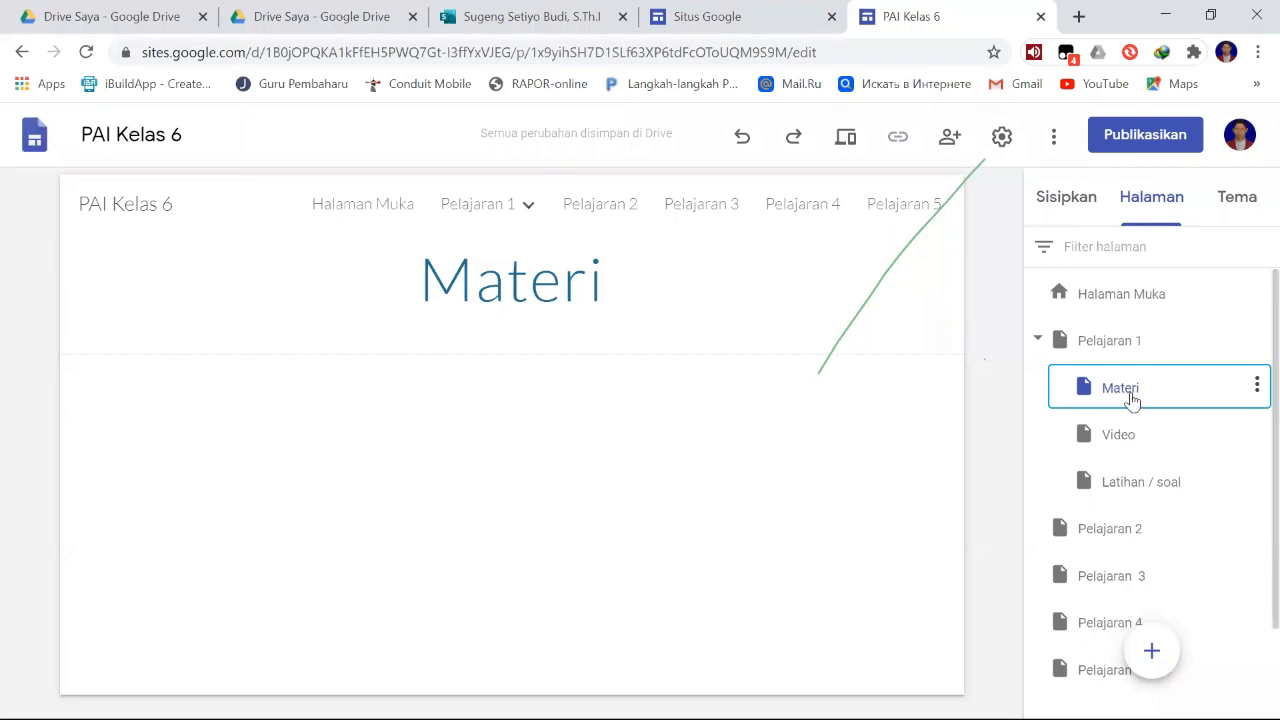
left_click(1134, 440)
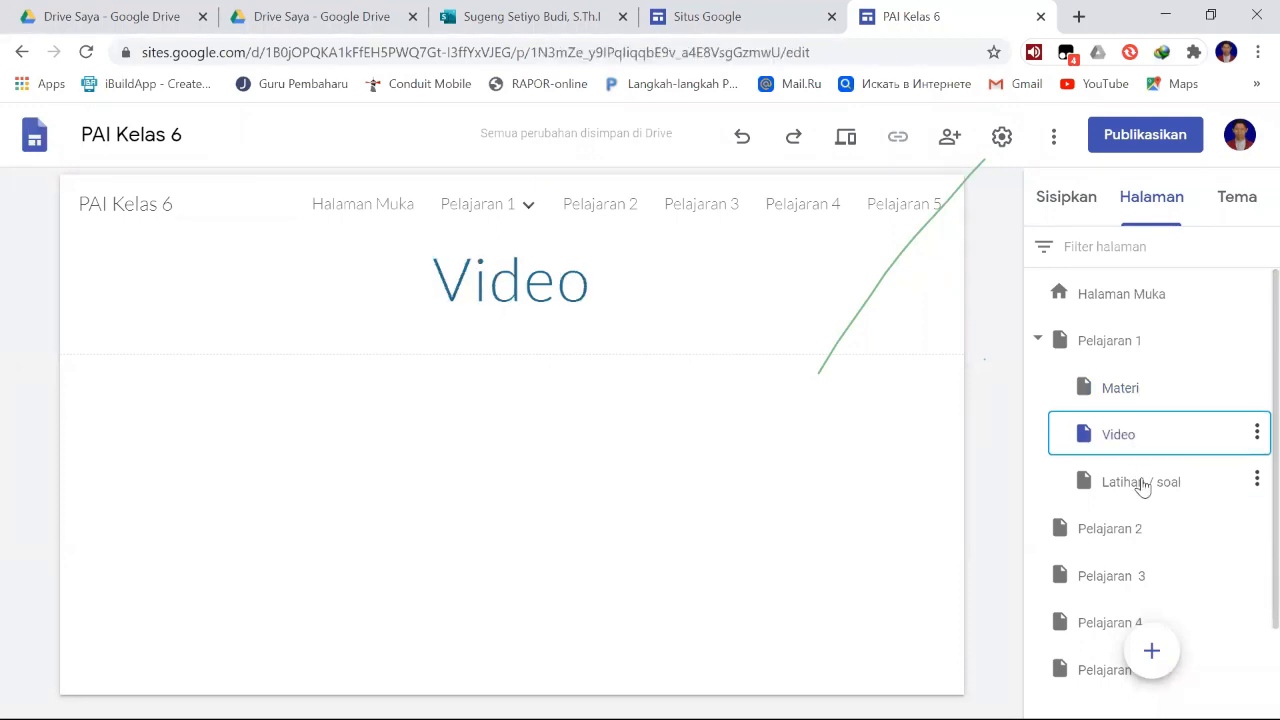
left_click(1137, 484)
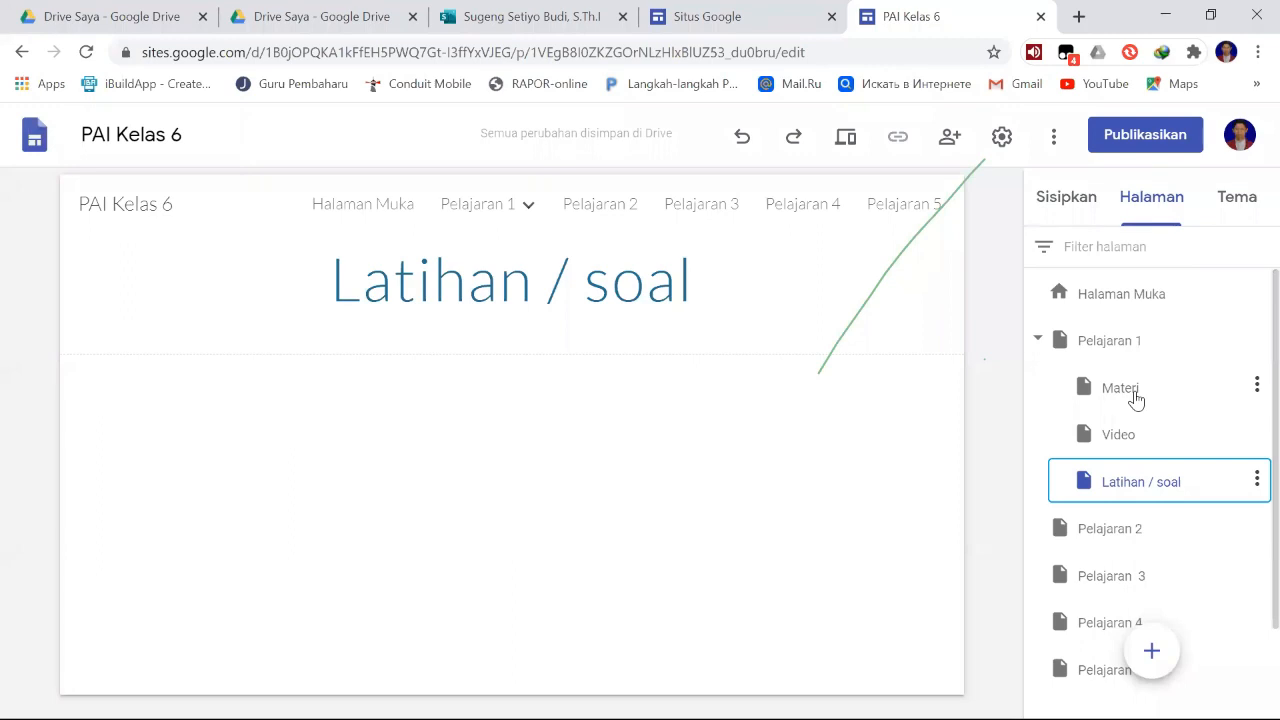
- Extend the Materi subpage's title with "Pelajaran 1 Indahnya Saling Menghormati", copied from the PDF's name in File Explorer under Documents\TOT MIEE\Buku Paket Kelas 6
left_click(1120, 342)
left_click(1125, 388)
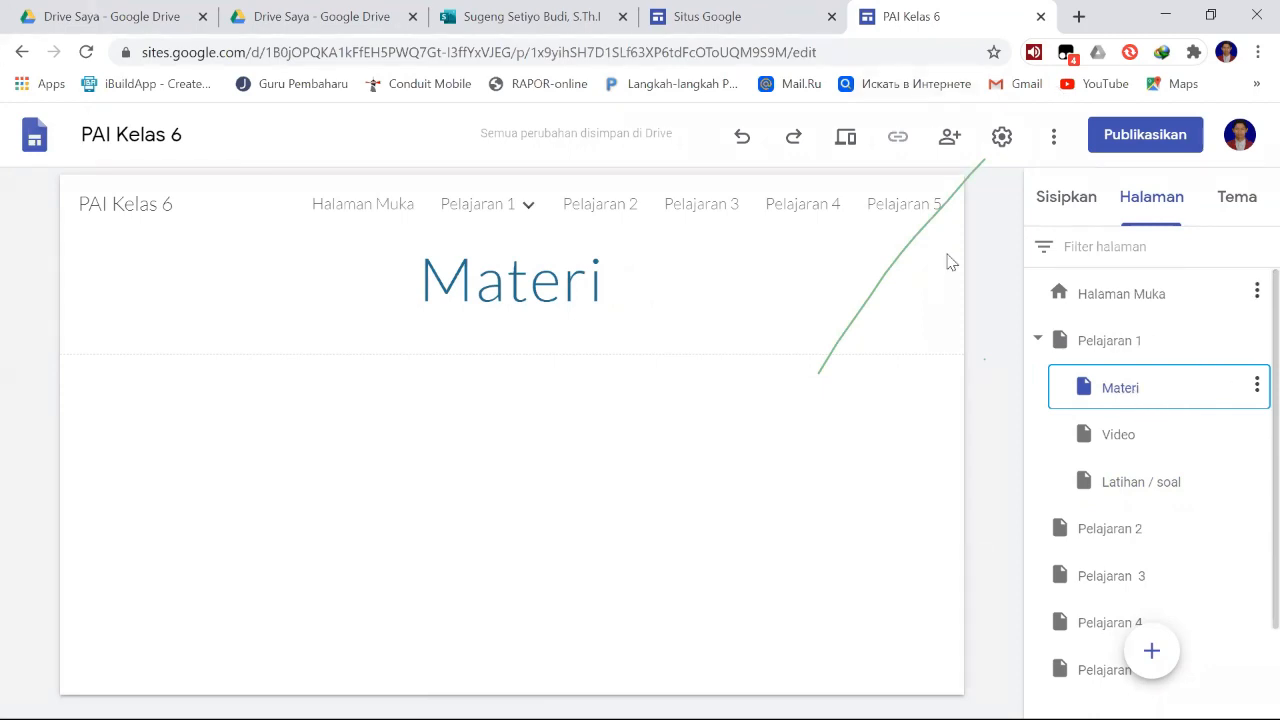
left_click(476, 284)
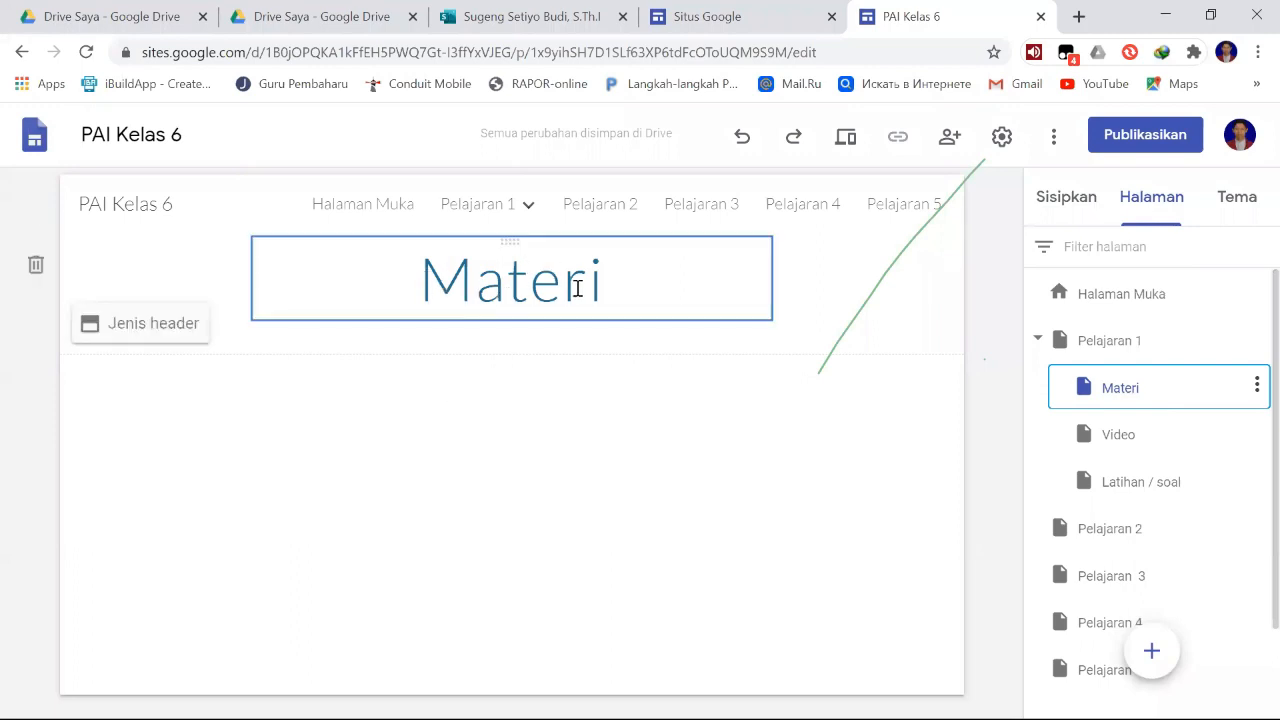
left_click(616, 287)
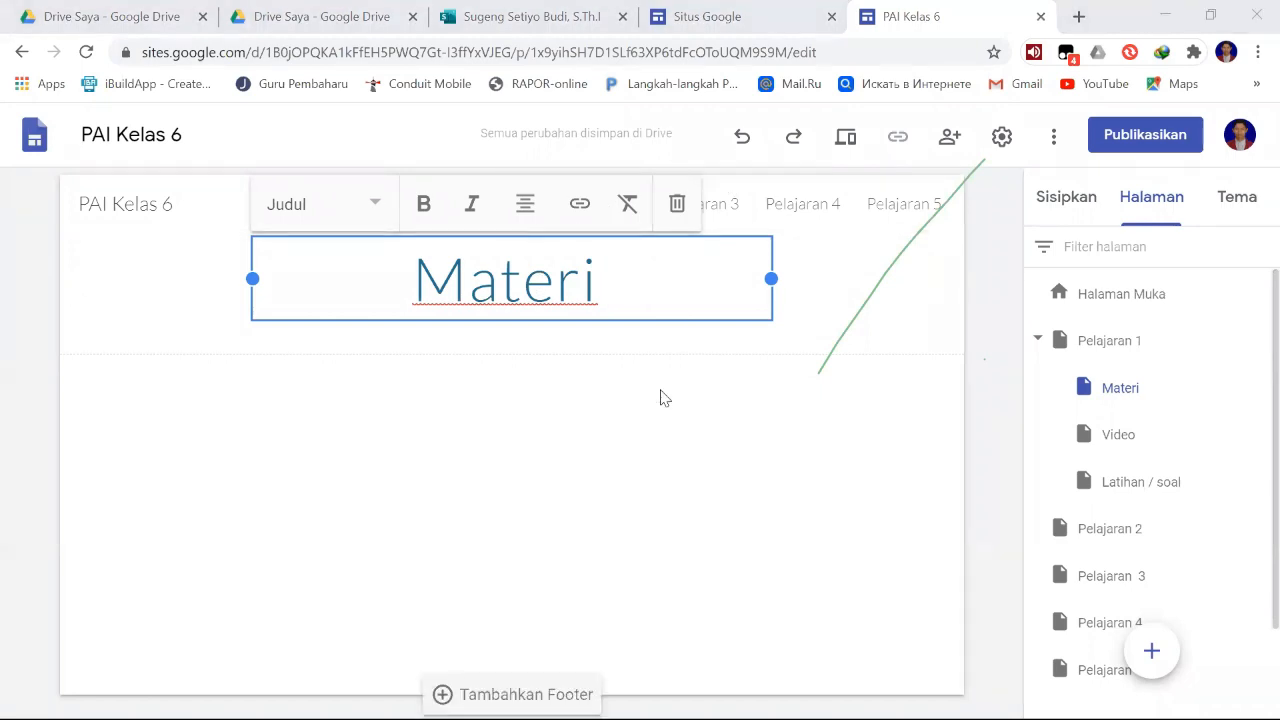
left_click(150, 534)
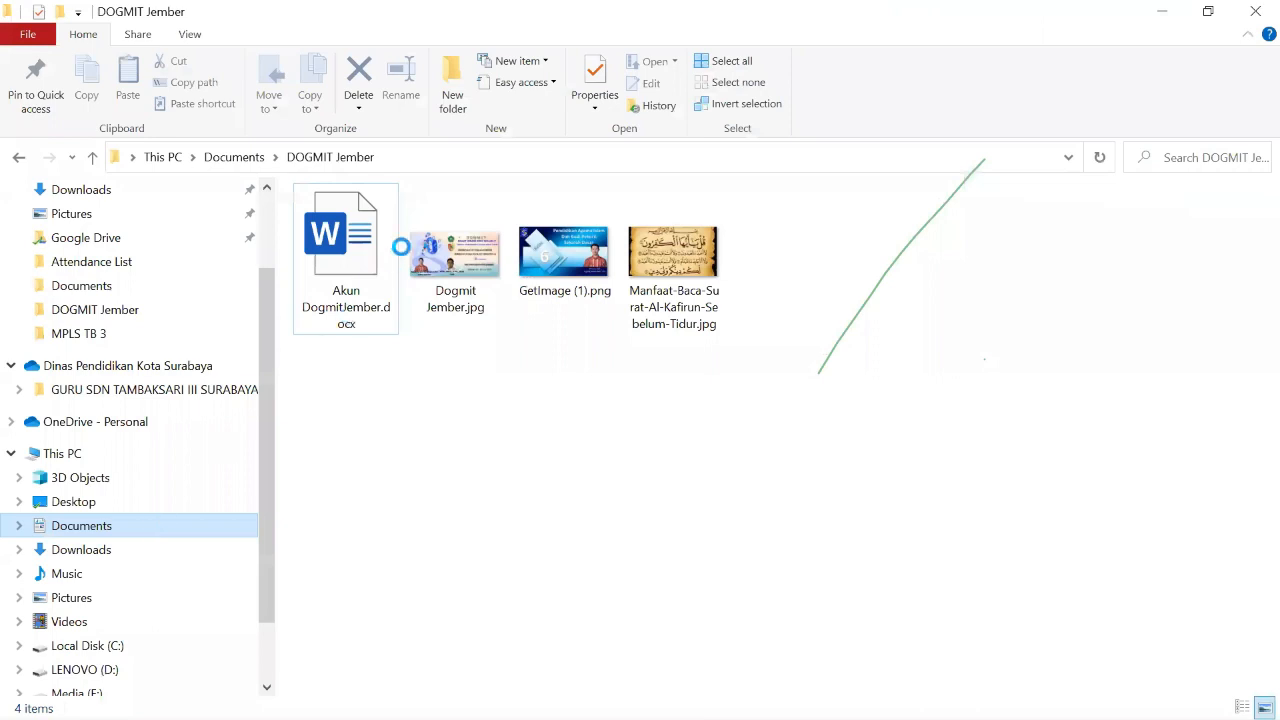
key("BackSpace")
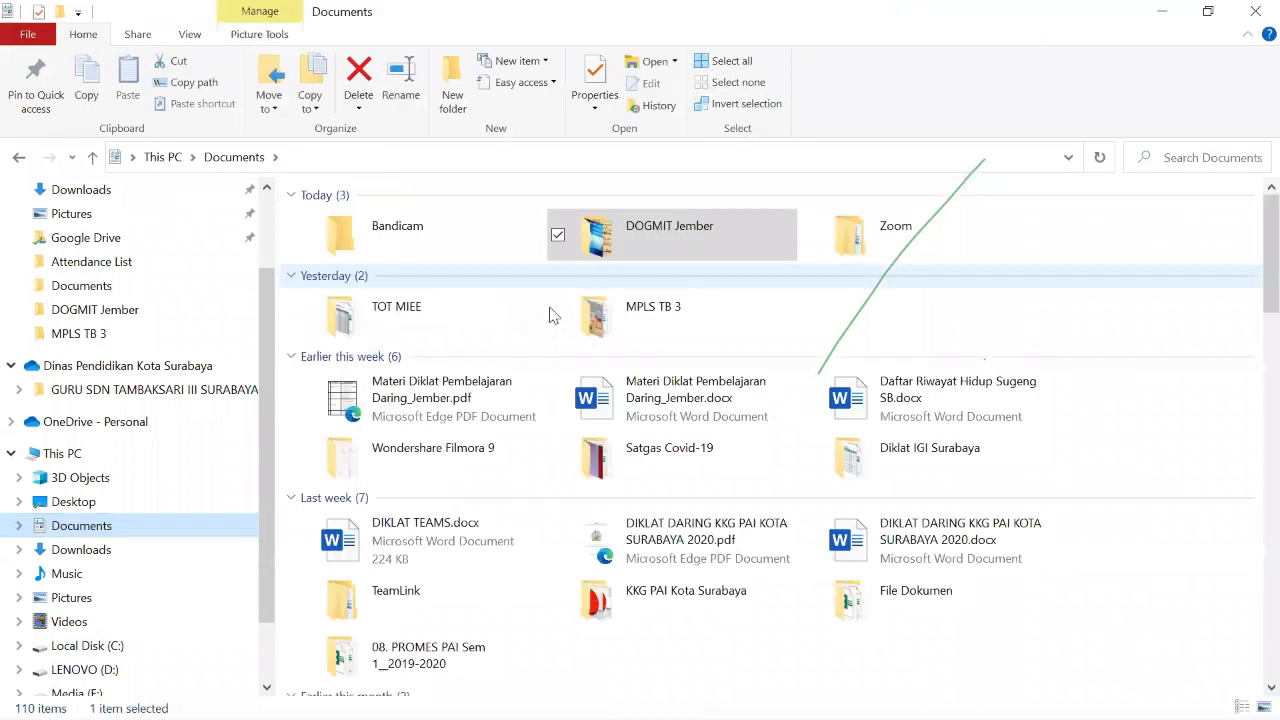
left_click(438, 326)
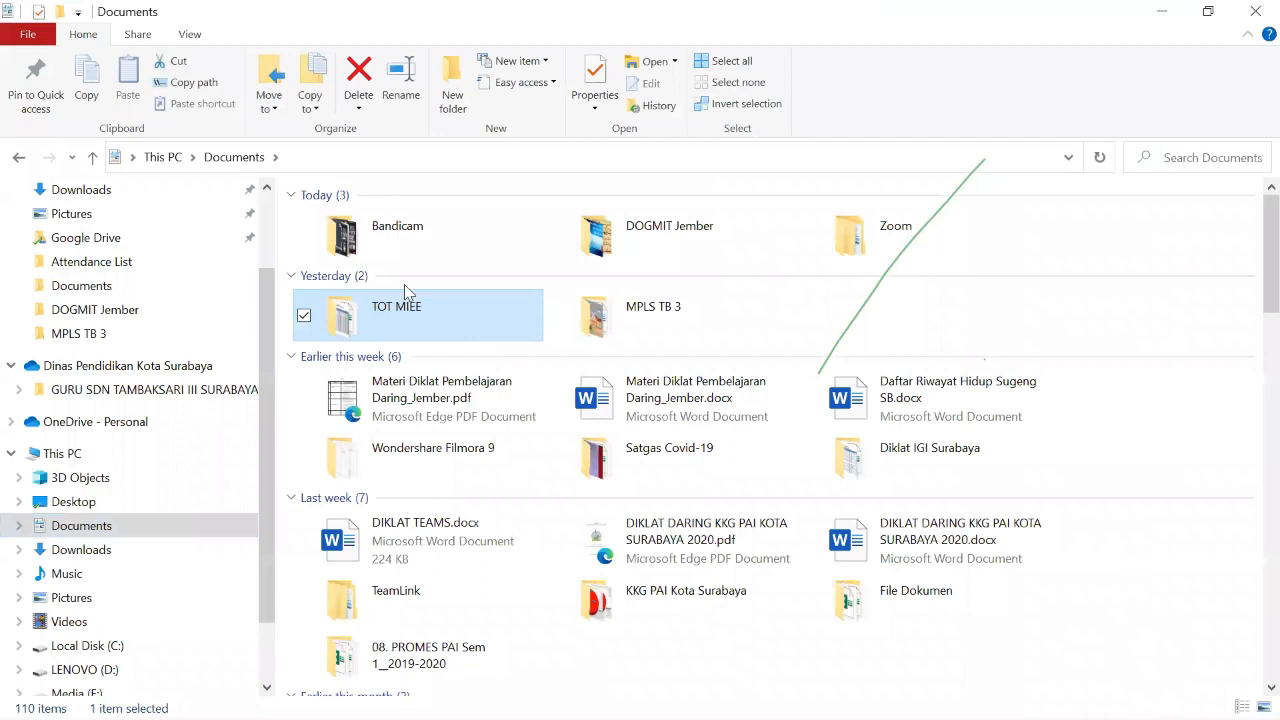
double_click(404, 300)
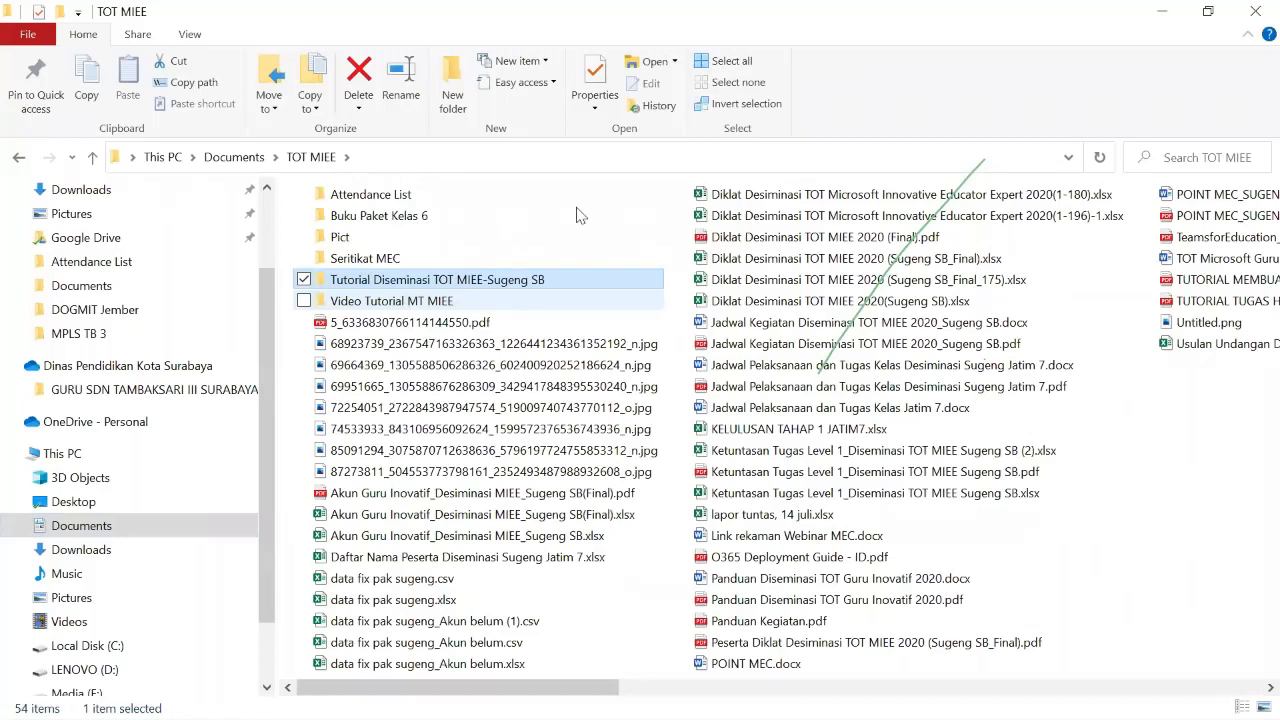
double_click(487, 222)
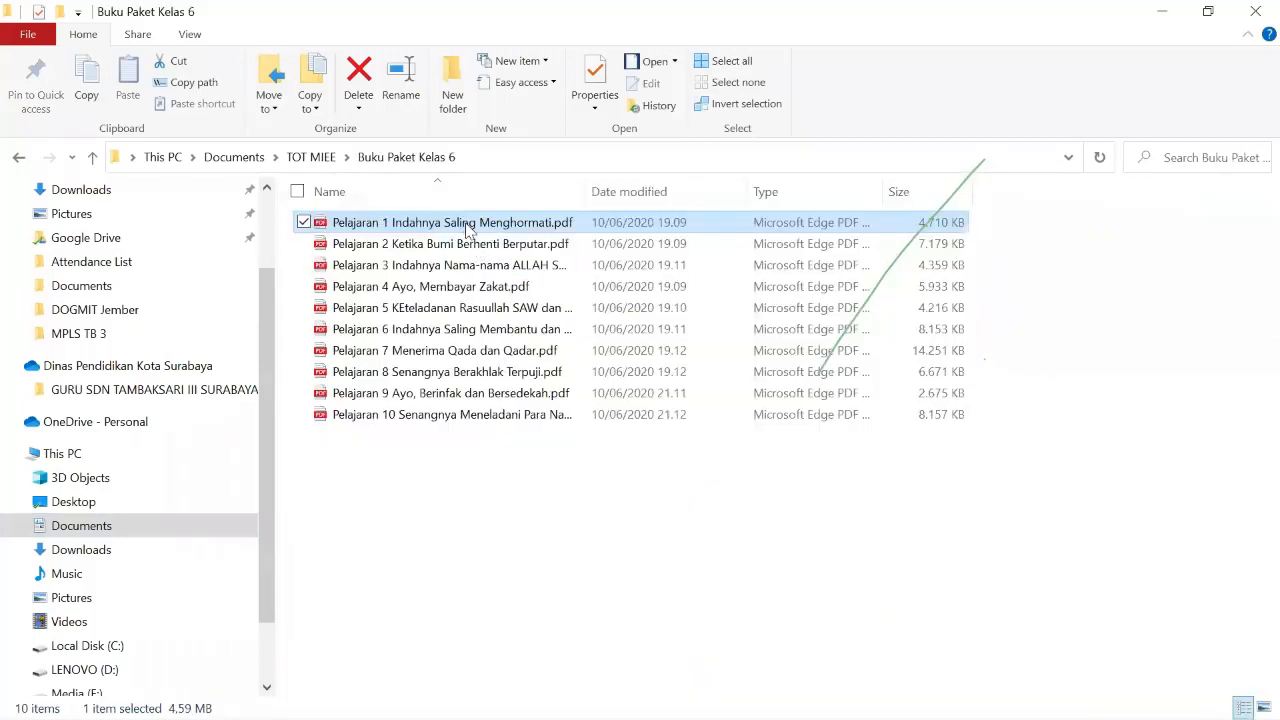
key("F2")
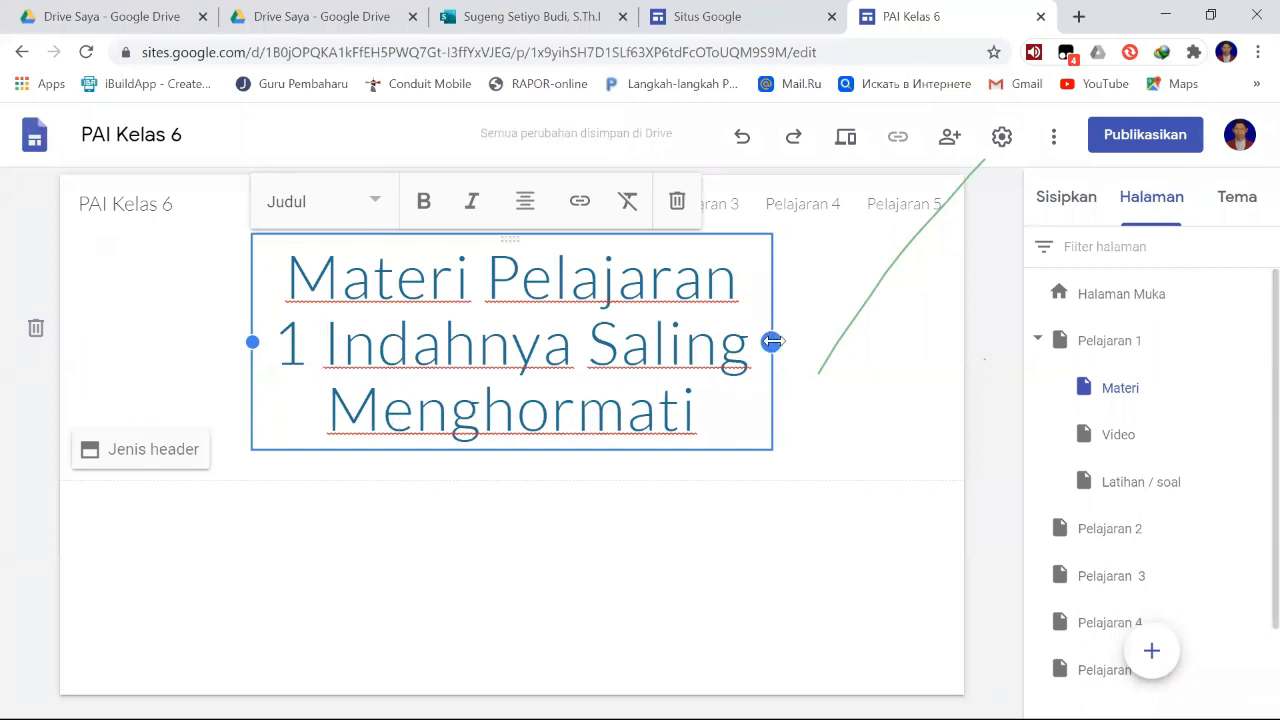
- Widen the title text box of the Materi subpage on both sides so "Materi Pelajaran 1" fits on its first line
left_click_drag(772, 341, 840, 340)
left_click_drag(251, 341, 210, 340)
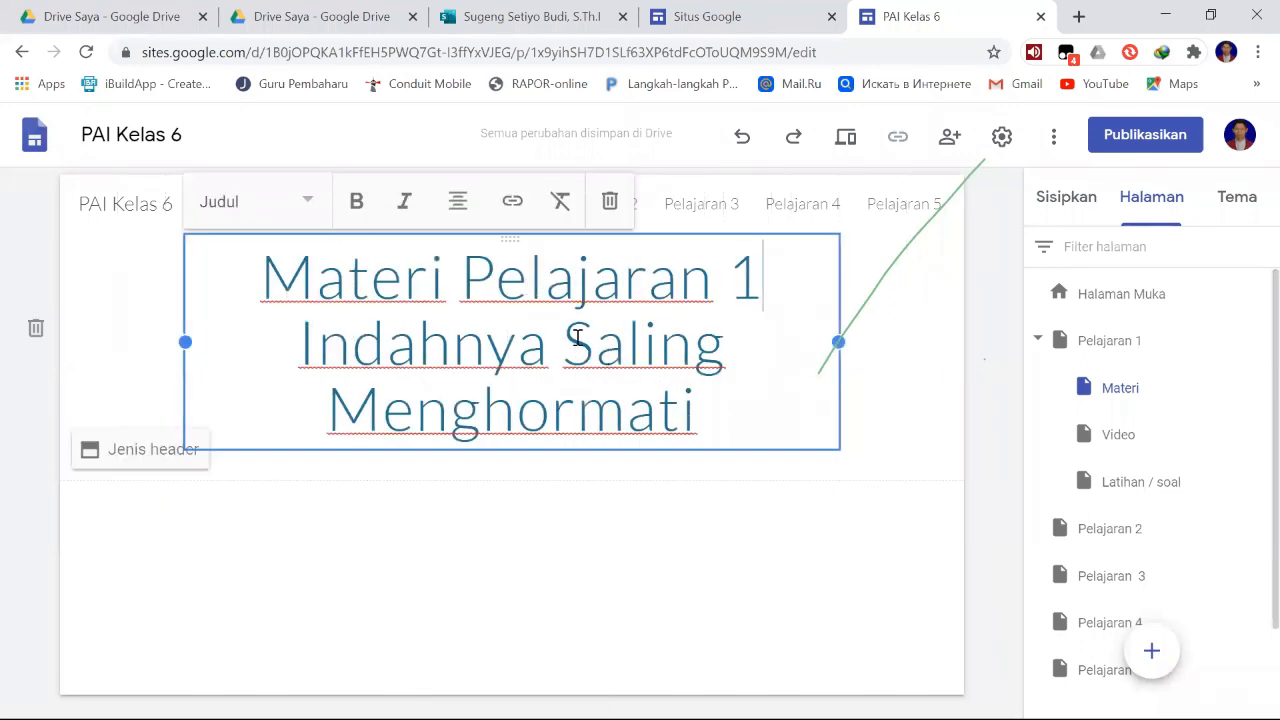
- Make the whole title "Materi Pelajaran 1 Indahnya Saling Menghormati" bold
left_click_drag(714, 414, 278, 268)
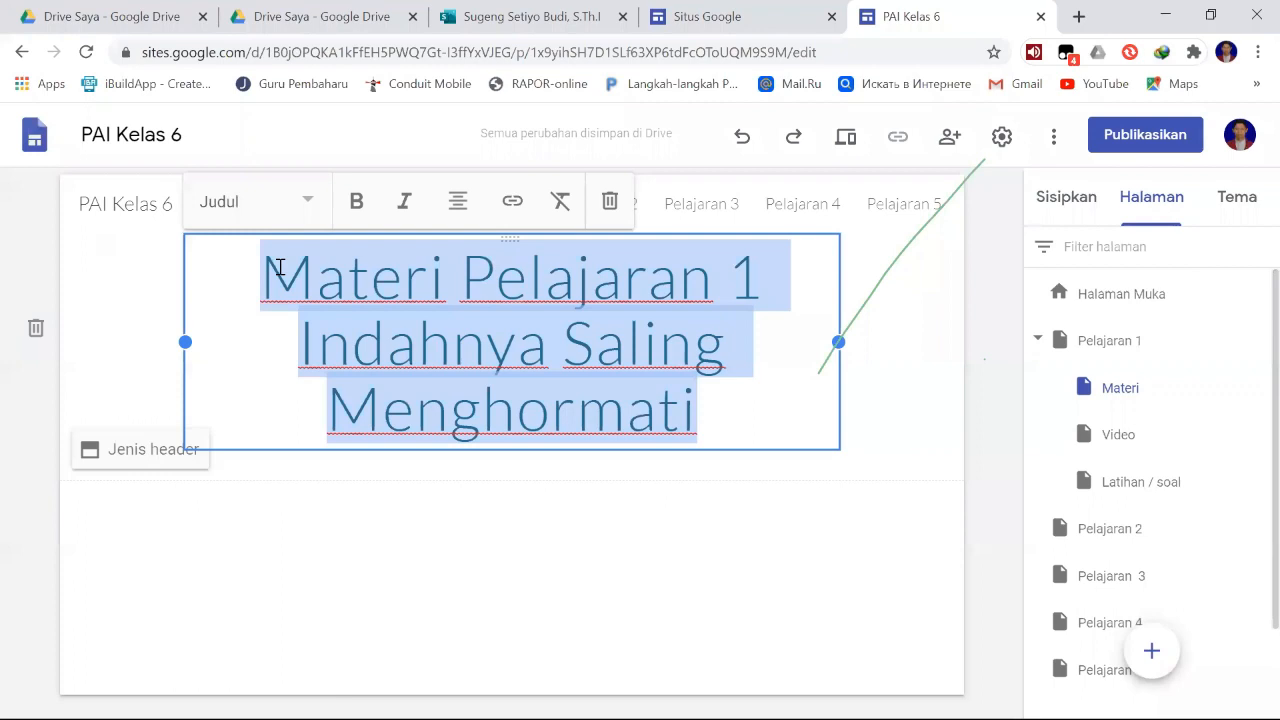
left_click(358, 203)
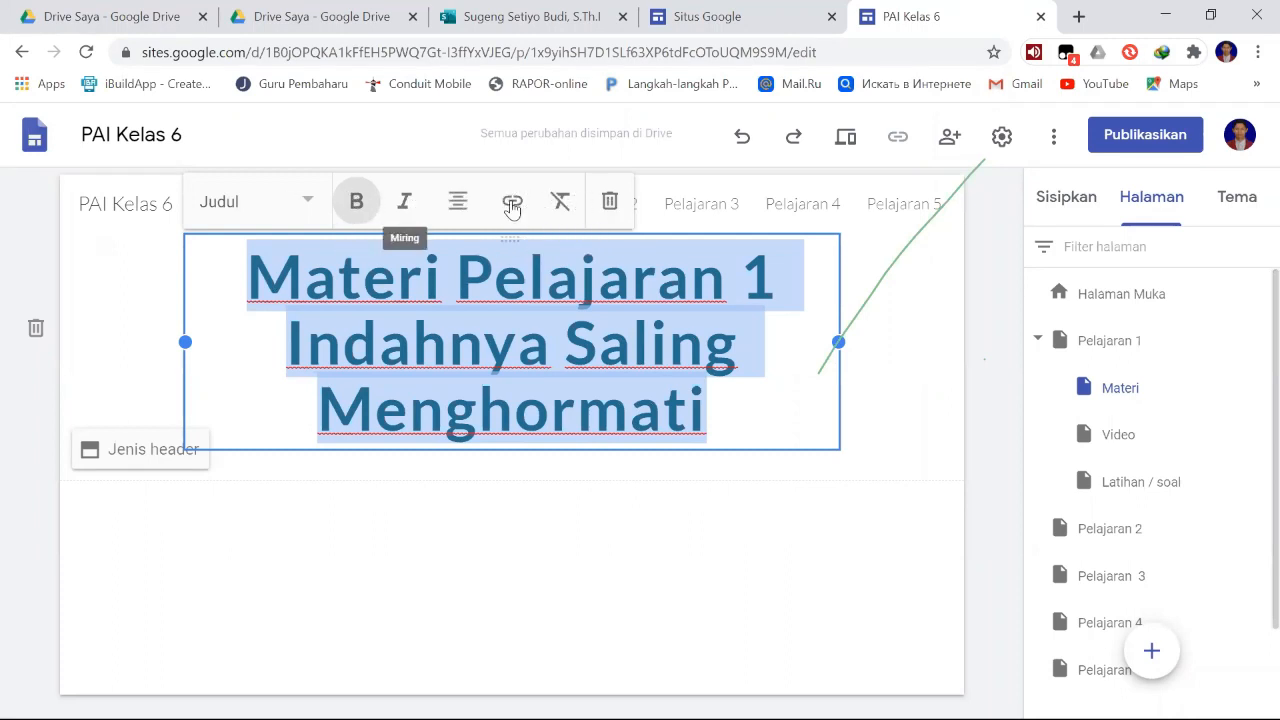
- Try the Teks normal and Kecil text styles on the title, returning it to the large Judul style each time
left_click(311, 205)
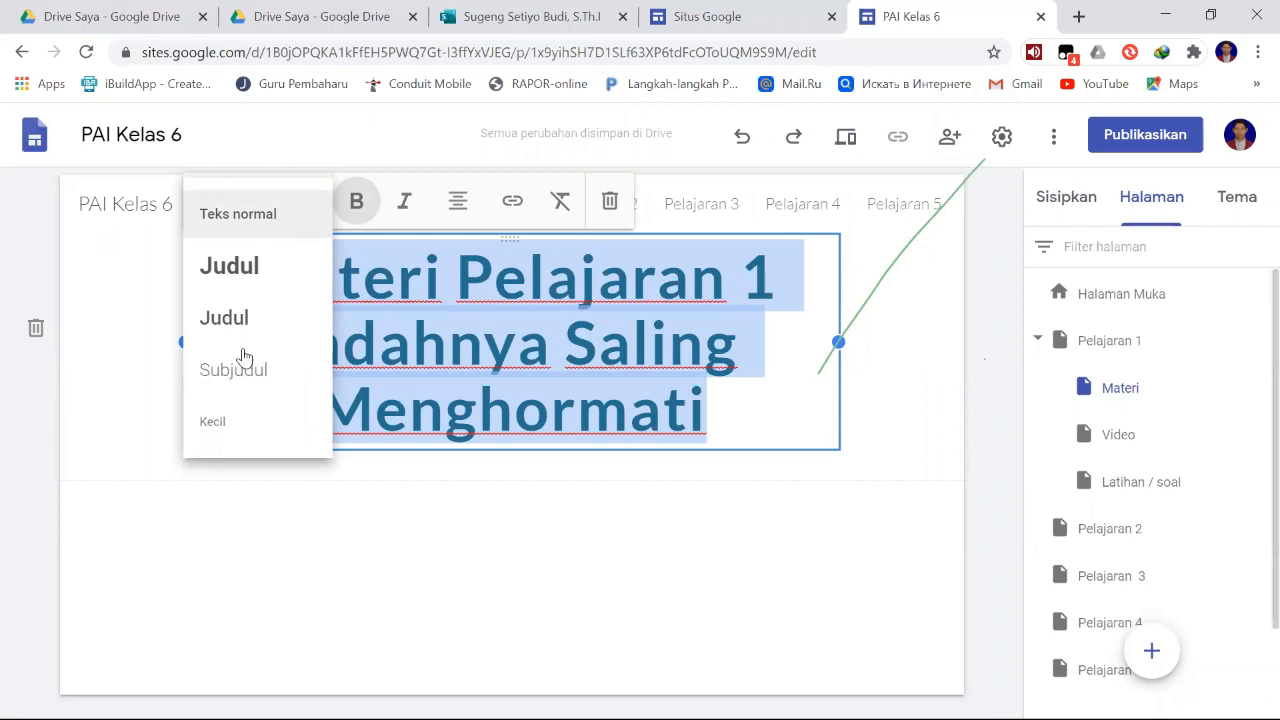
left_click(256, 232)
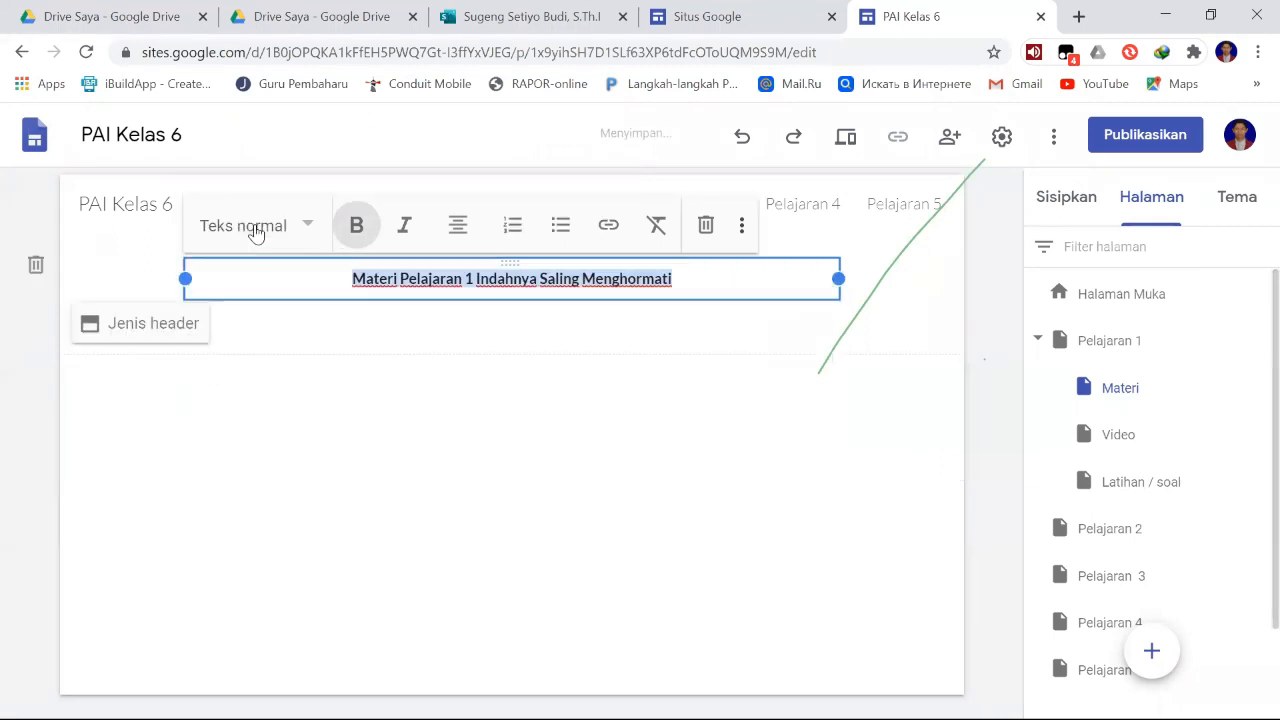
left_click(306, 226)
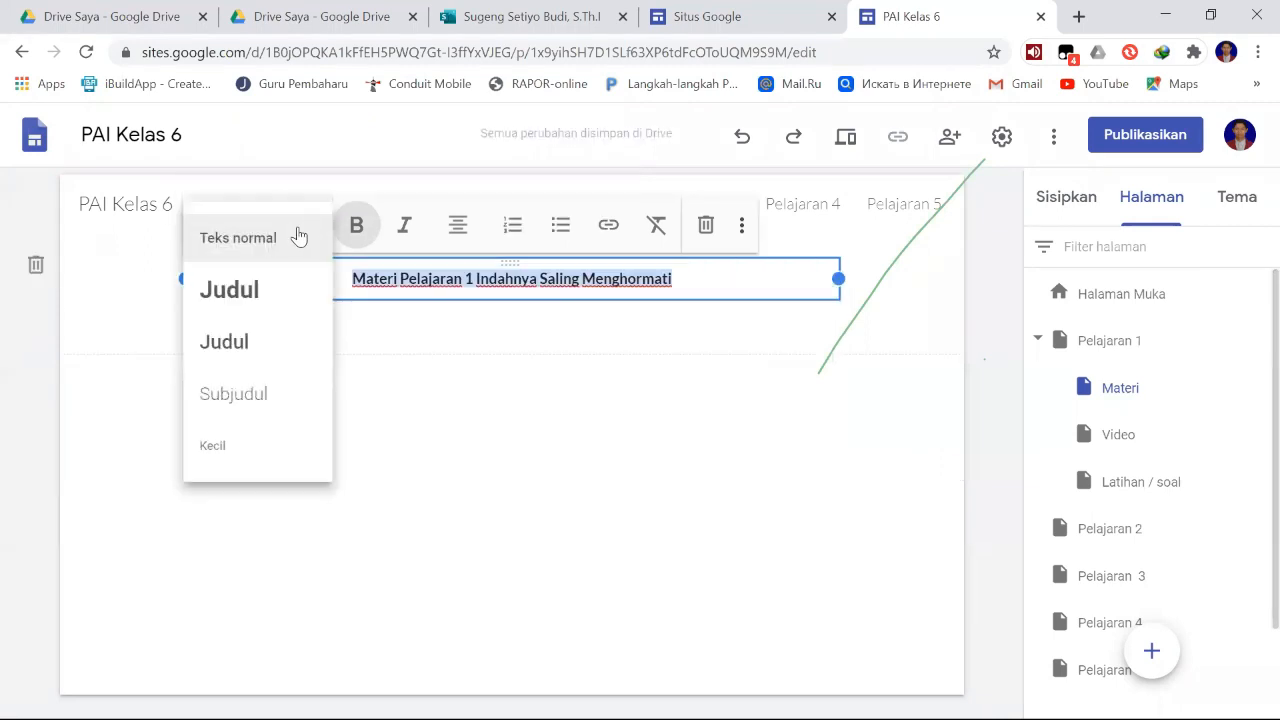
left_click(256, 290)
left_click(303, 206)
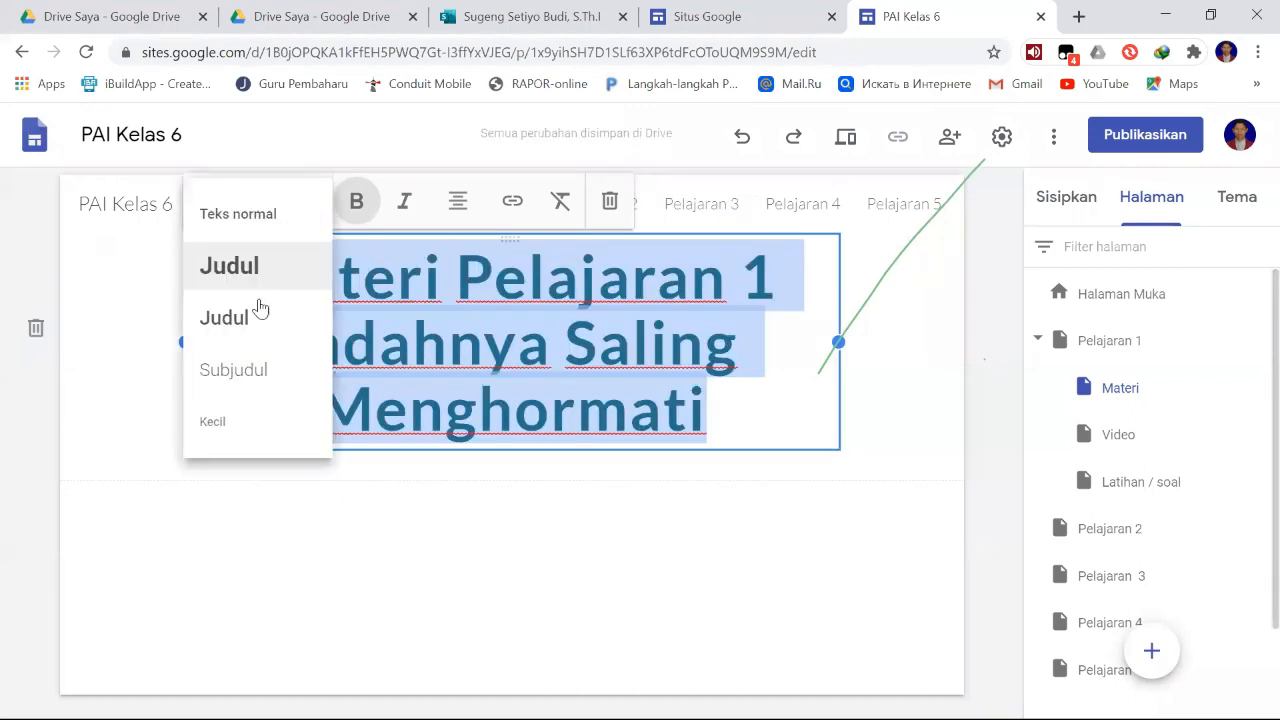
left_click(243, 428)
left_click(309, 236)
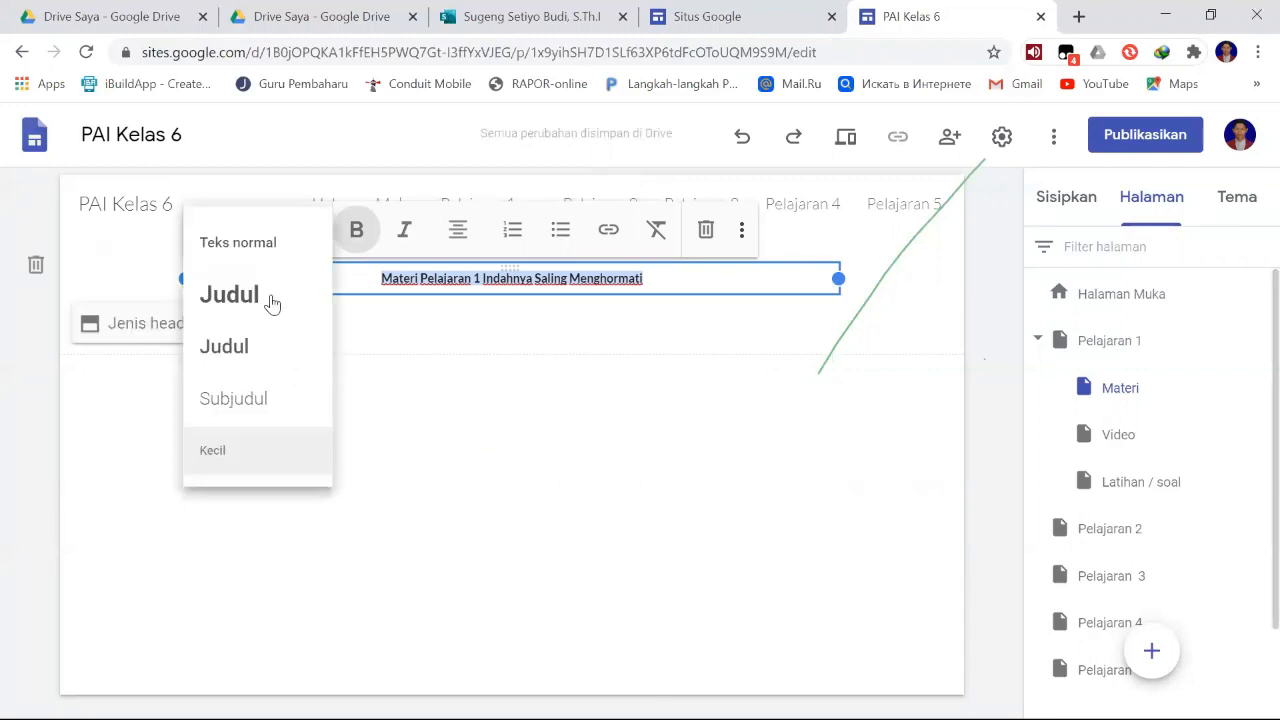
left_click(271, 297)
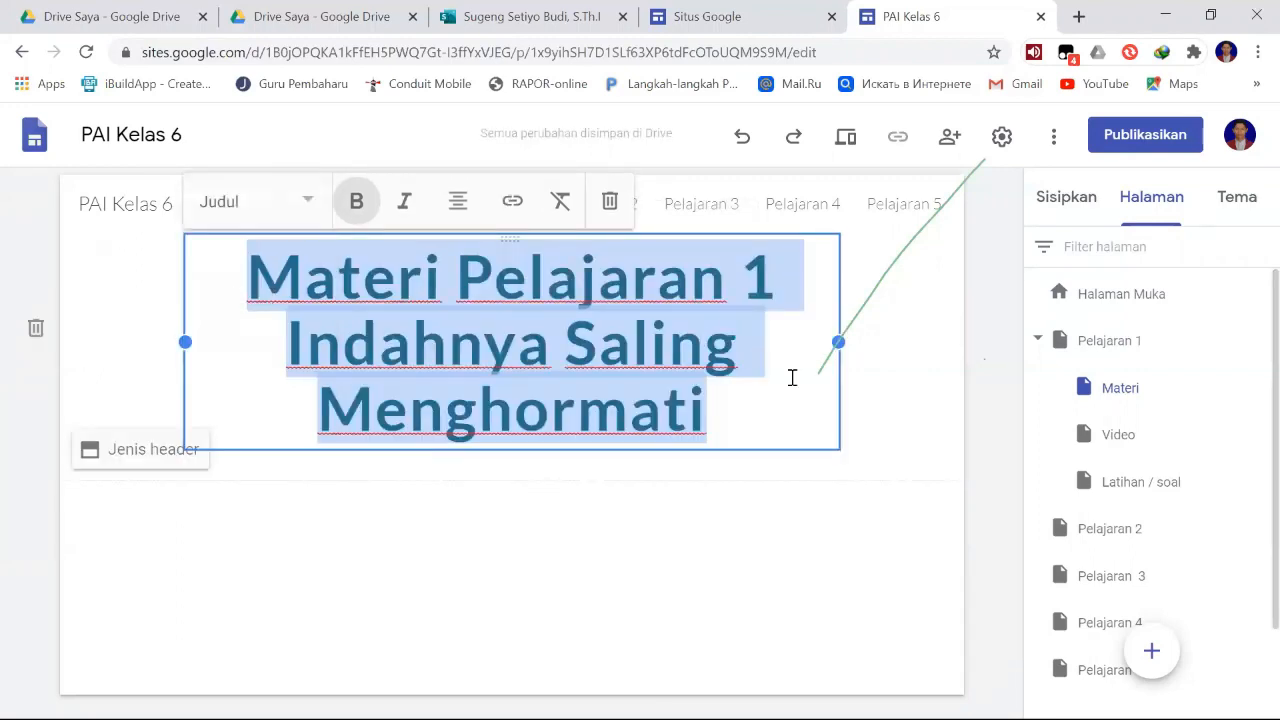
left_click(743, 416)
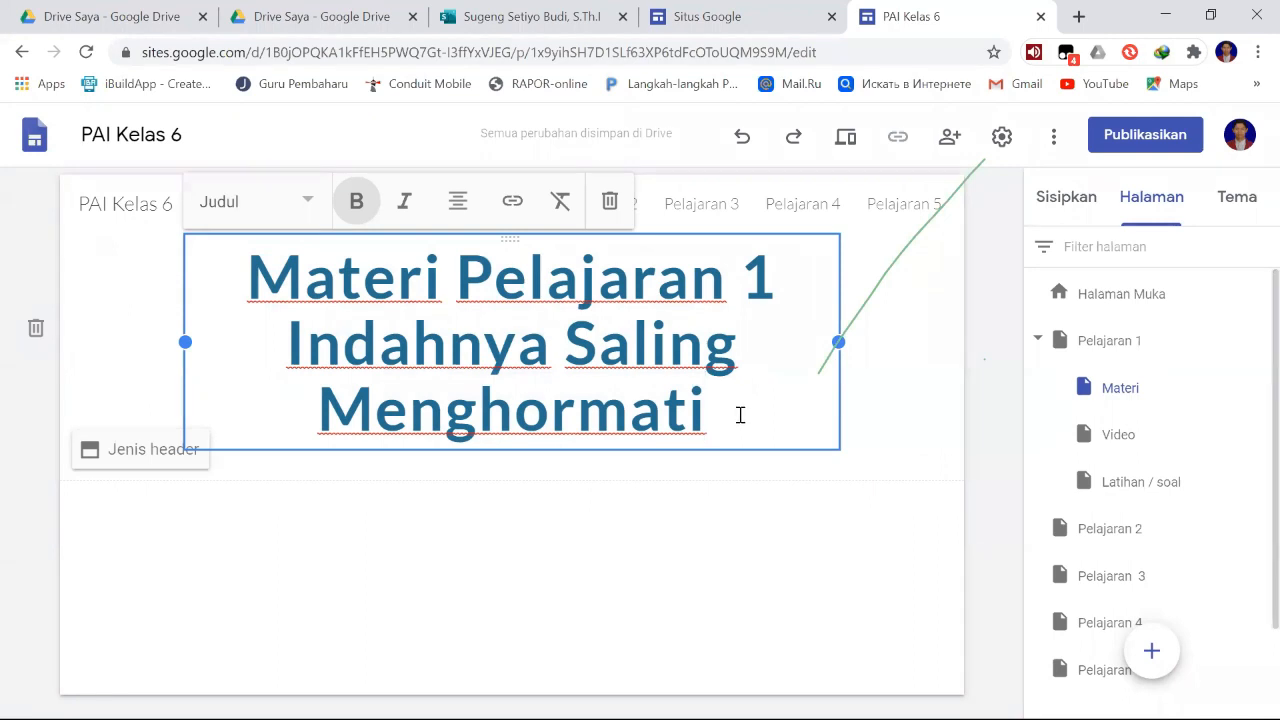
left_click(881, 382)
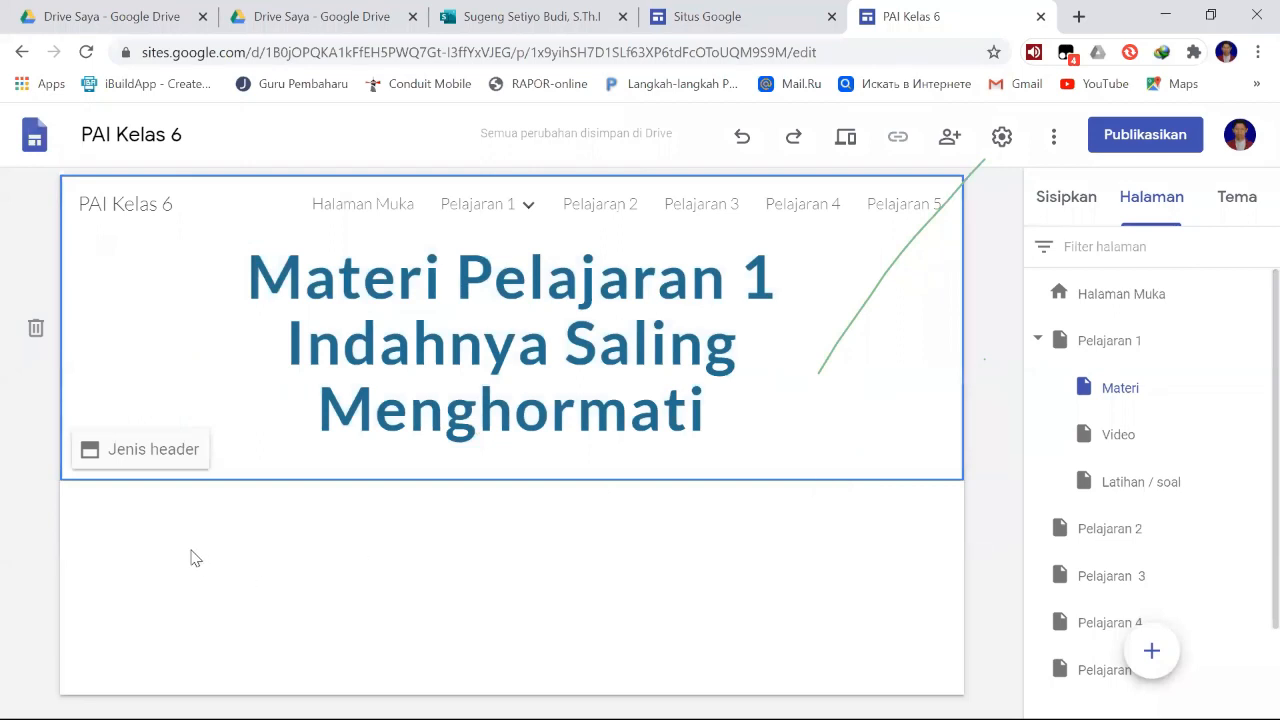
left_click(142, 552)
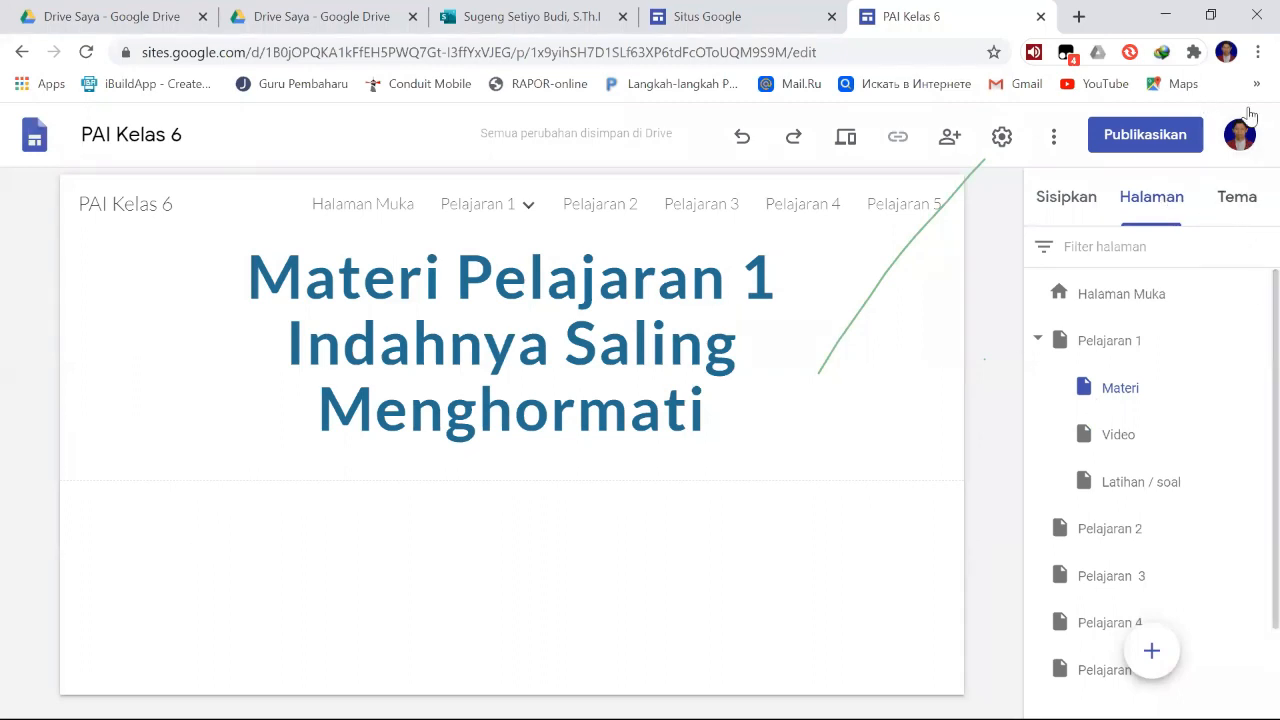
- Insert the layout with one image beside a text block below the title and place the cursor in its heading
left_click(1073, 205)
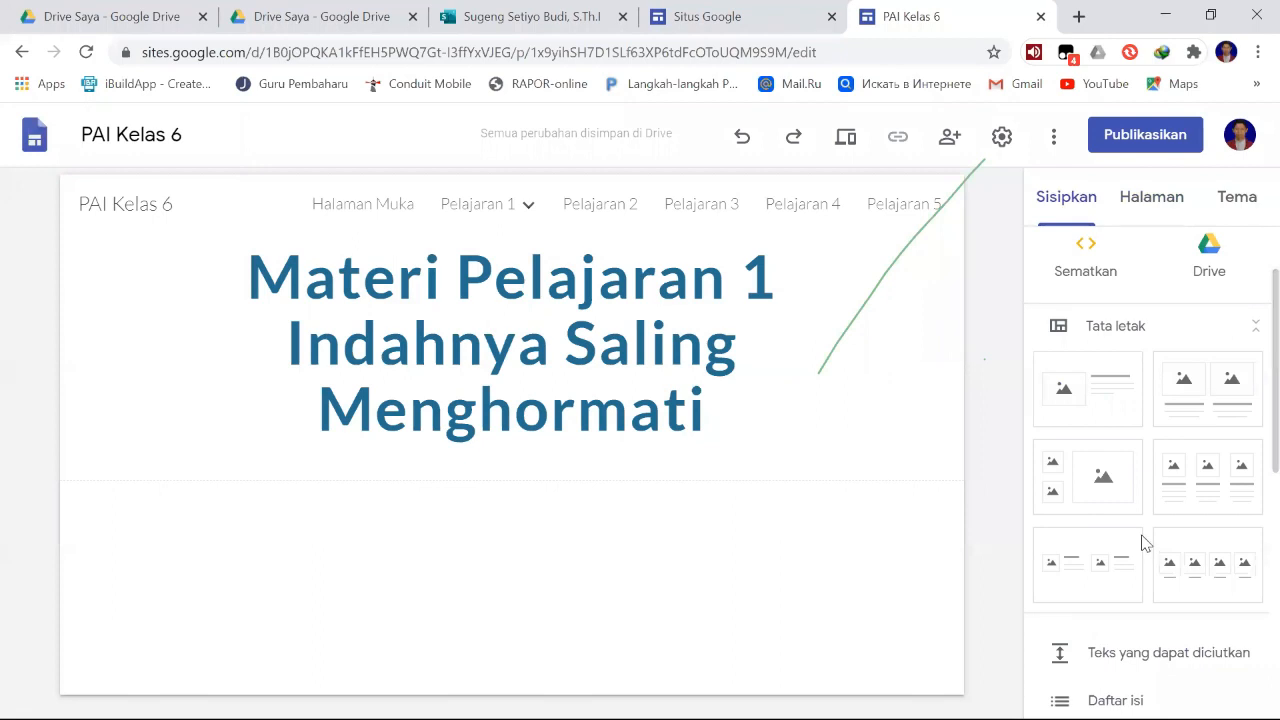
left_click(1117, 410)
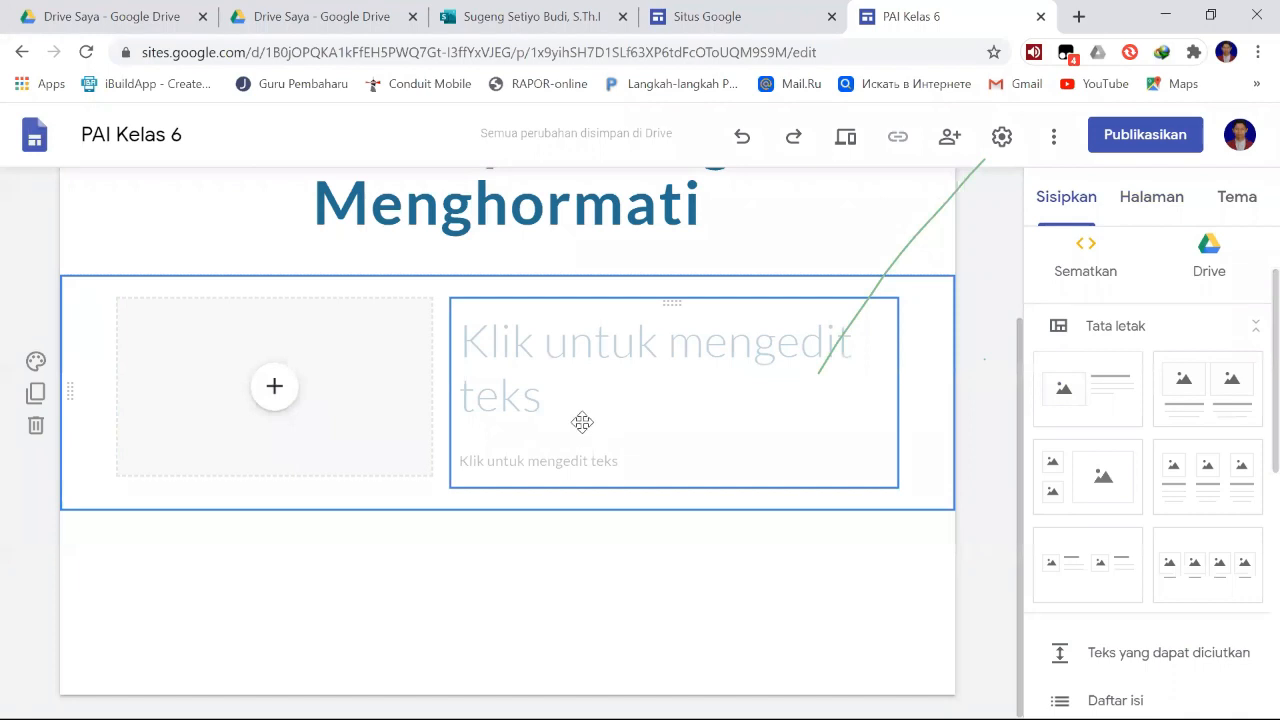
scroll(590, 415, "up", 2)
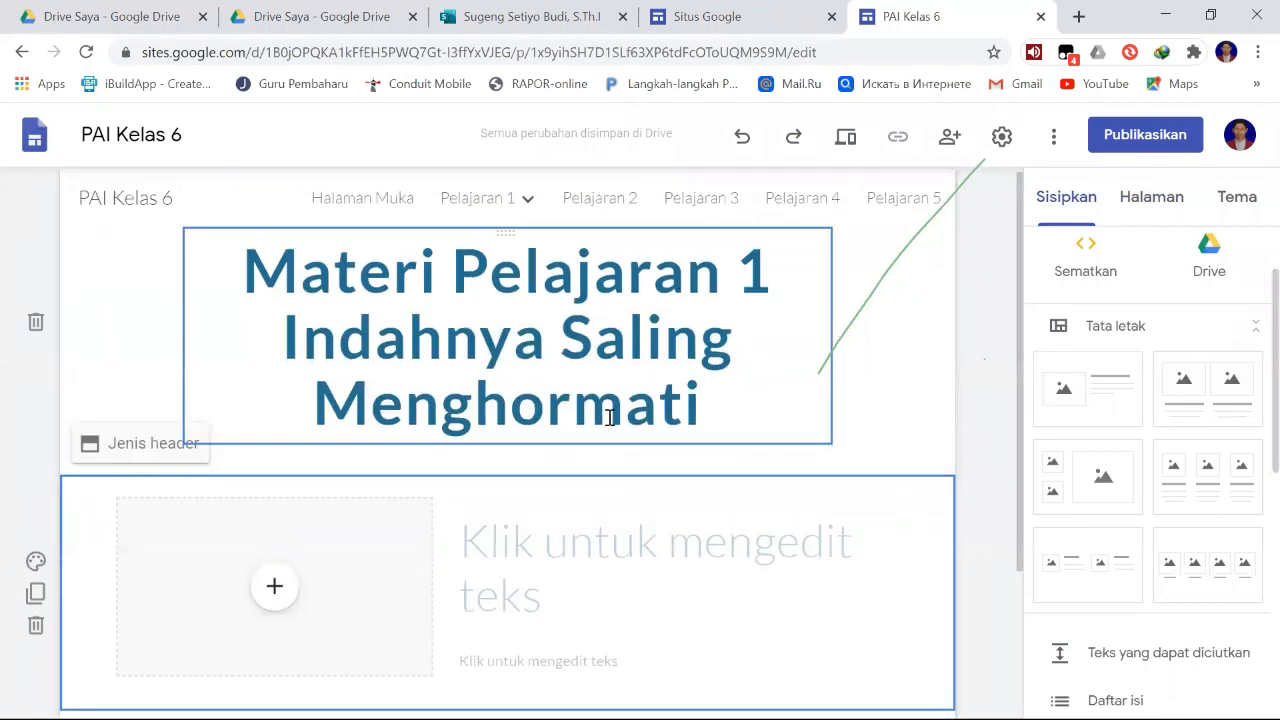
scroll(605, 472, "down", 1)
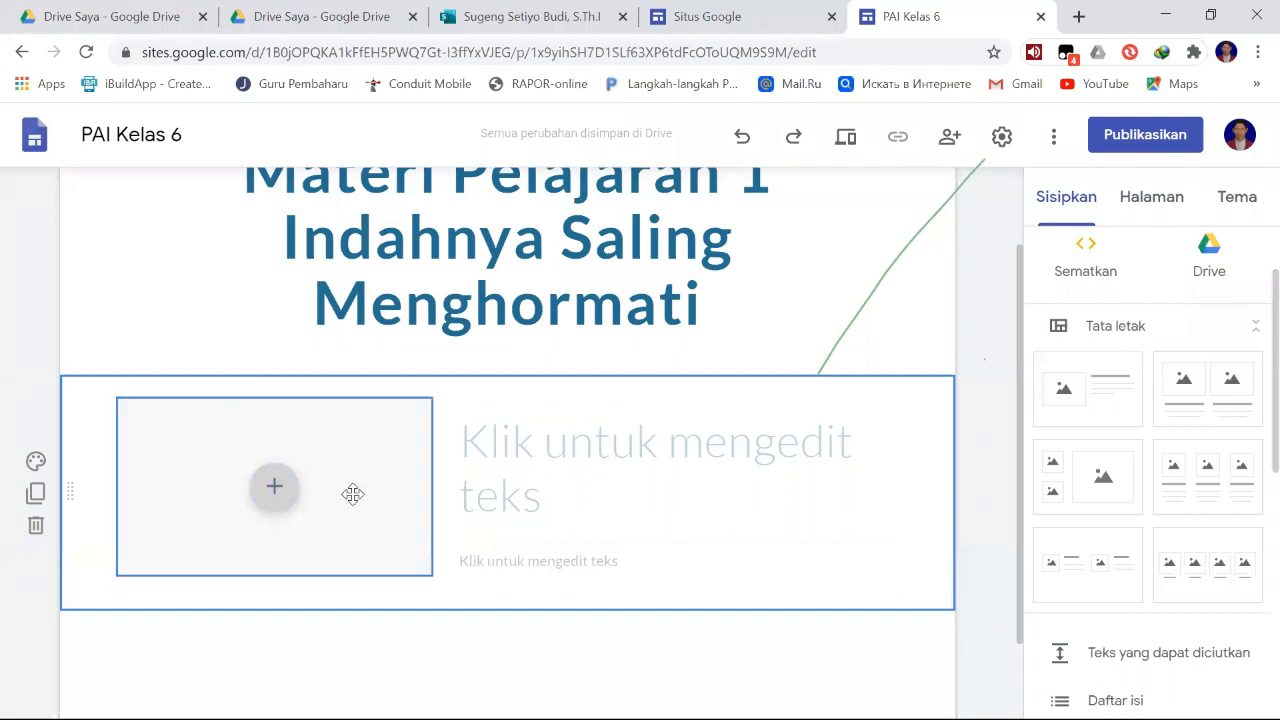
left_click(512, 444)
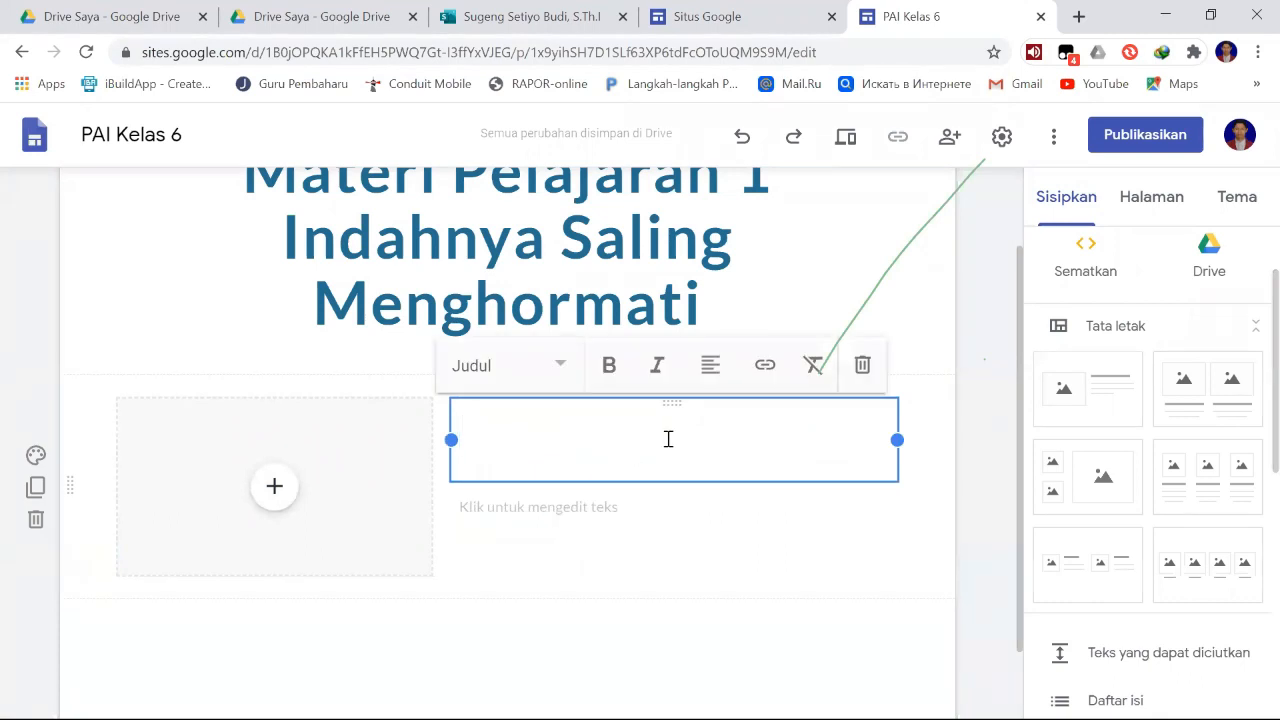
left_click(610, 617)
scroll(575, 445, "down", 1)
left_click(568, 370)
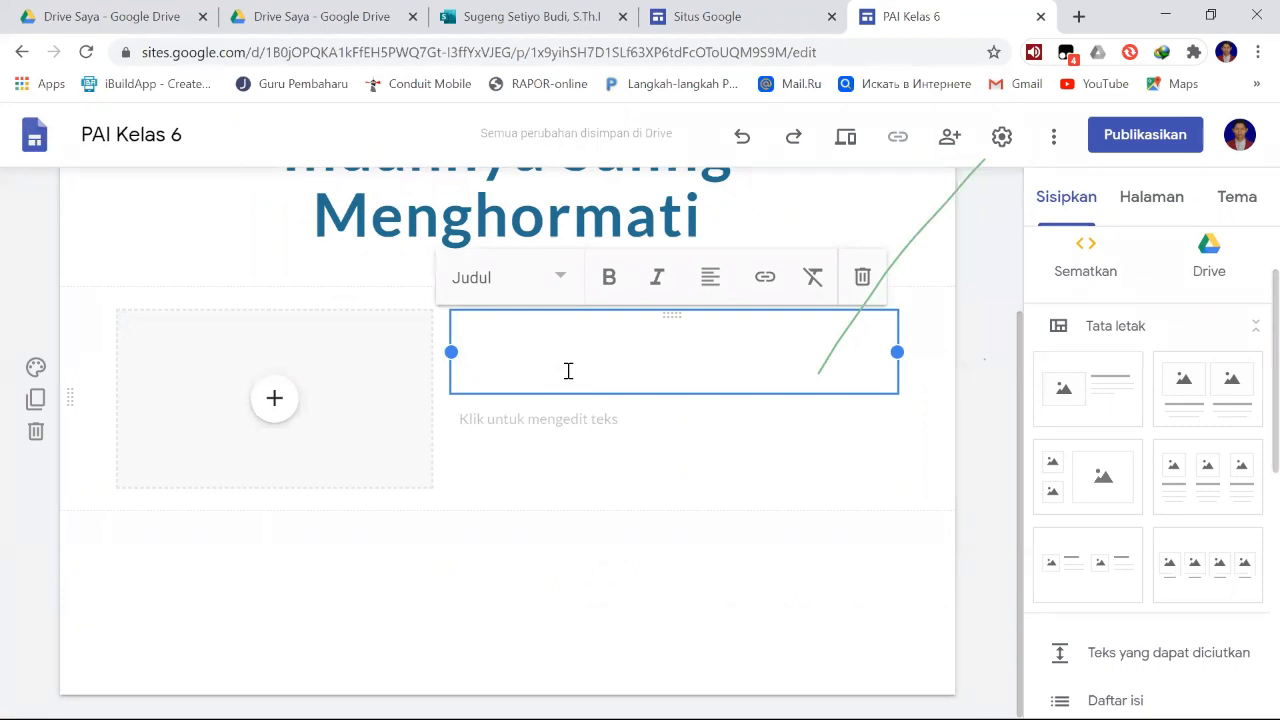
type("Materi")
scroll(571, 374, "up", 2)
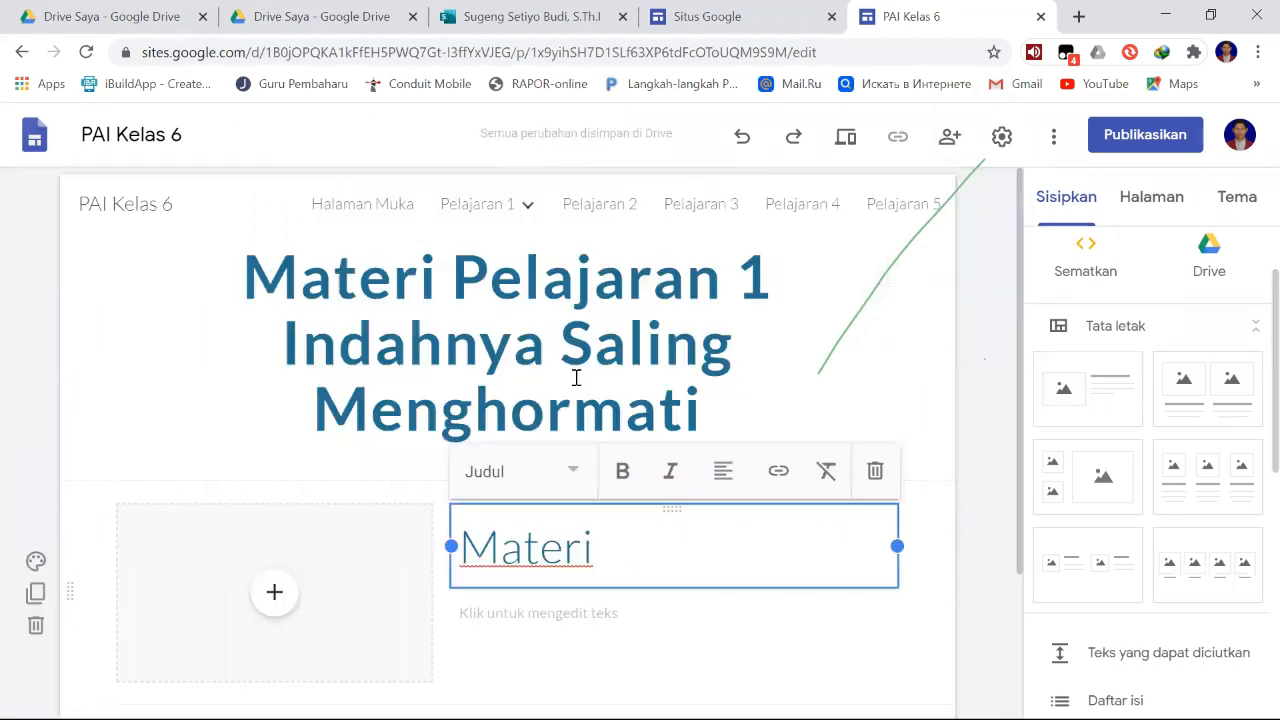
type("Sali")
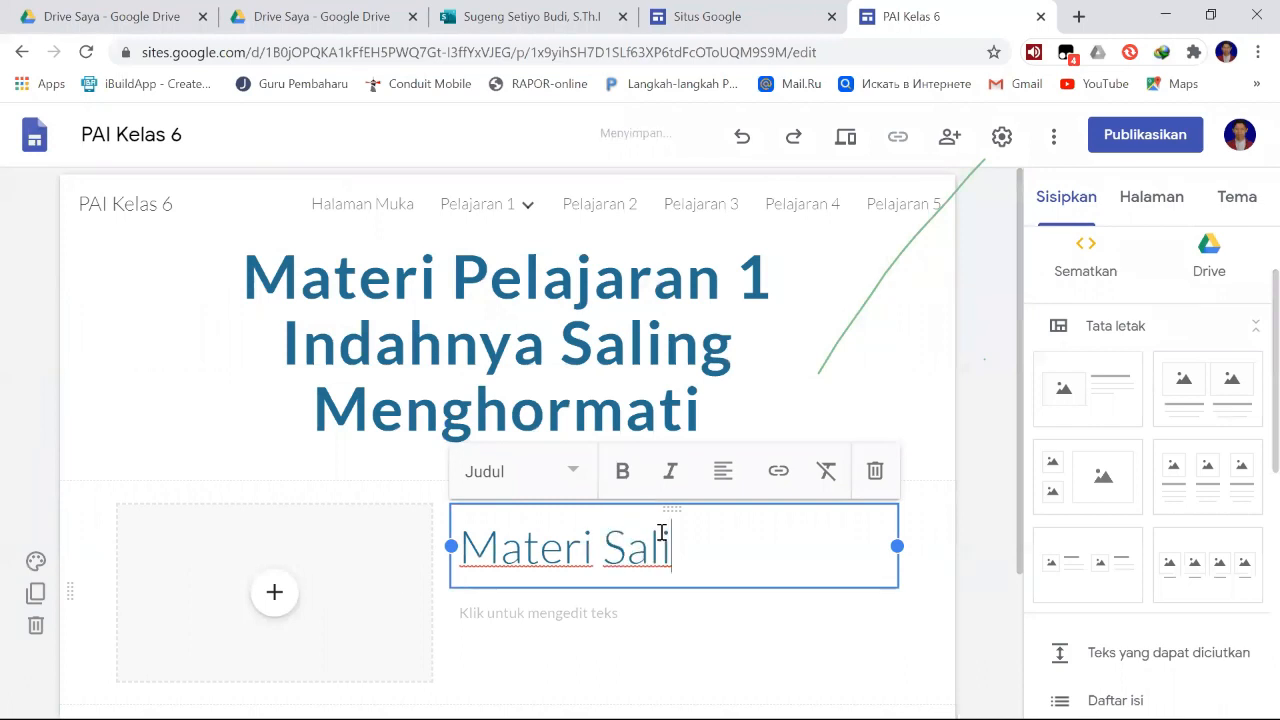
key("ctrl+a")
key("BackSpace")
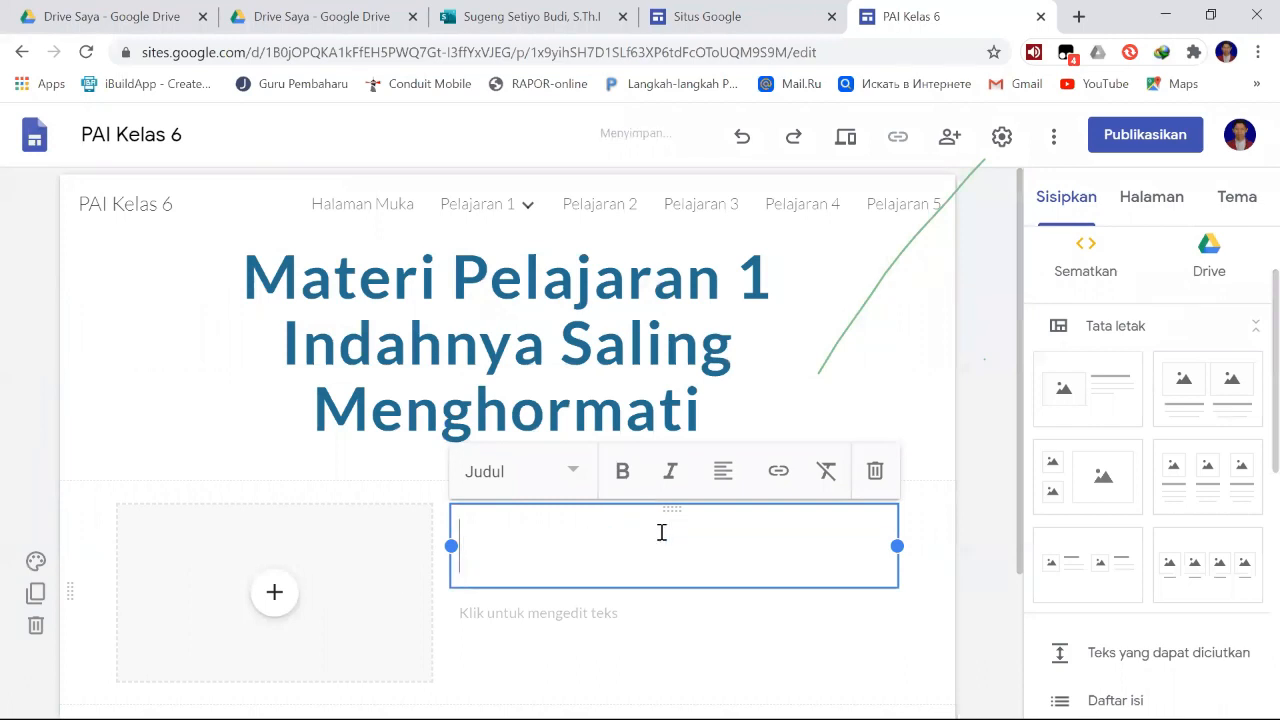
- Enter "Saling Menghormati" as the heading beside the image placeholder and start a new line beneath it
type("Saling ")
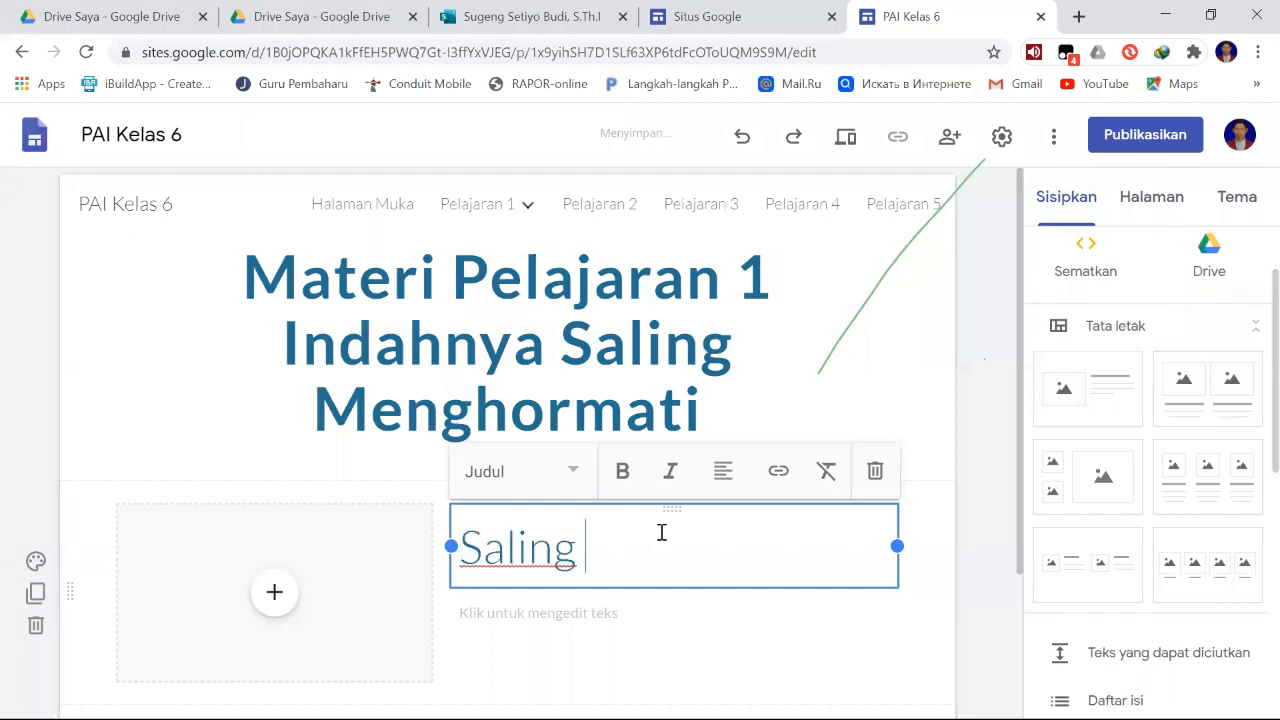
type("Menghormati")
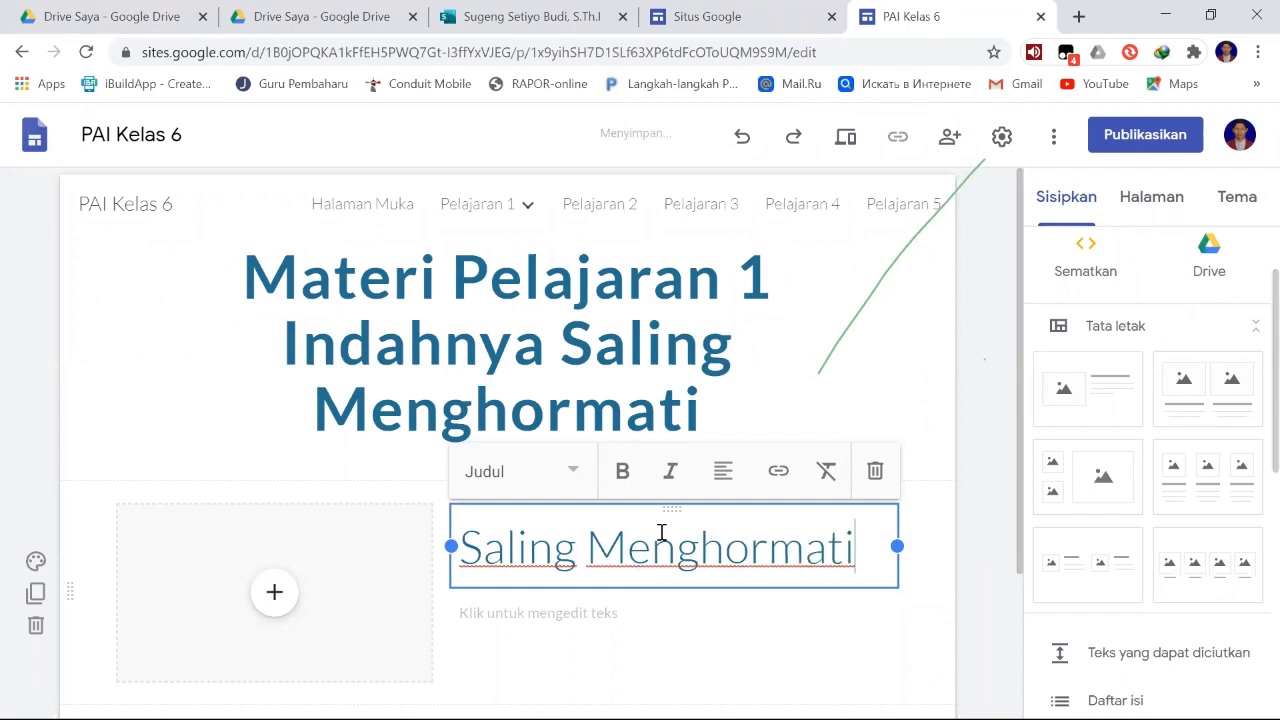
key("Return")
scroll(600, 520, "down", 2)
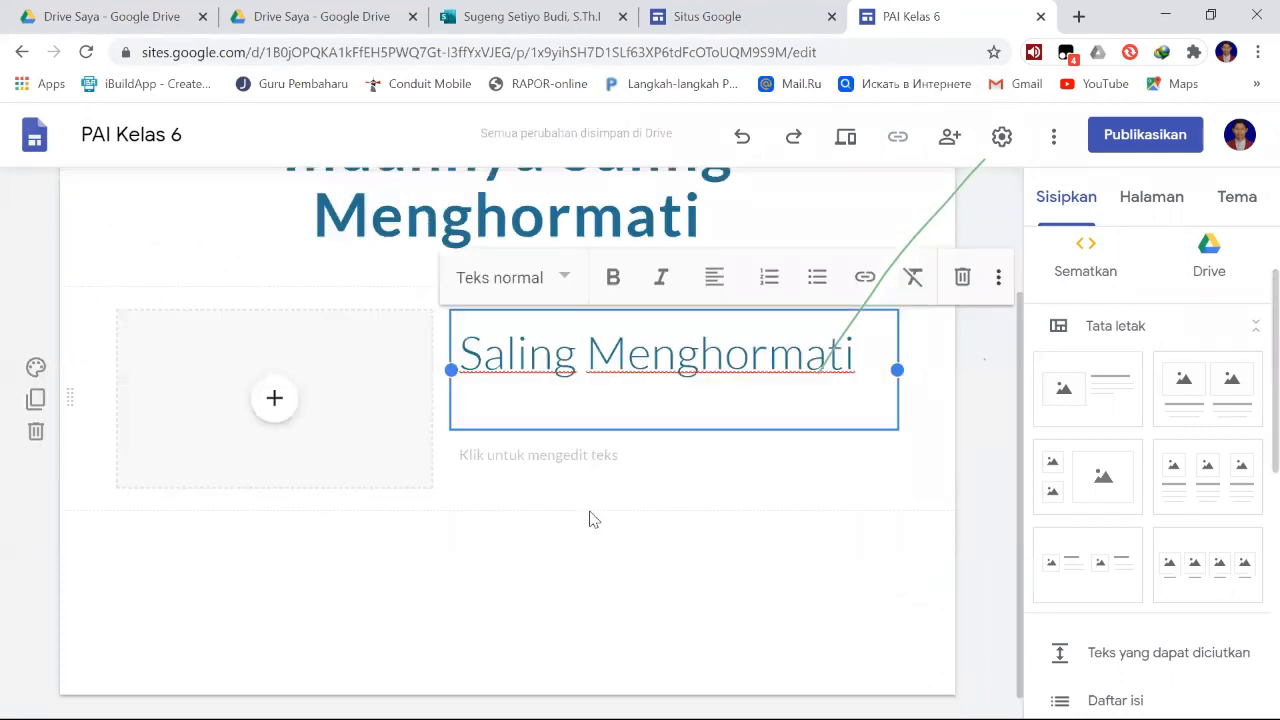
type("ma")
key("BackSpace")
key("BackSpace")
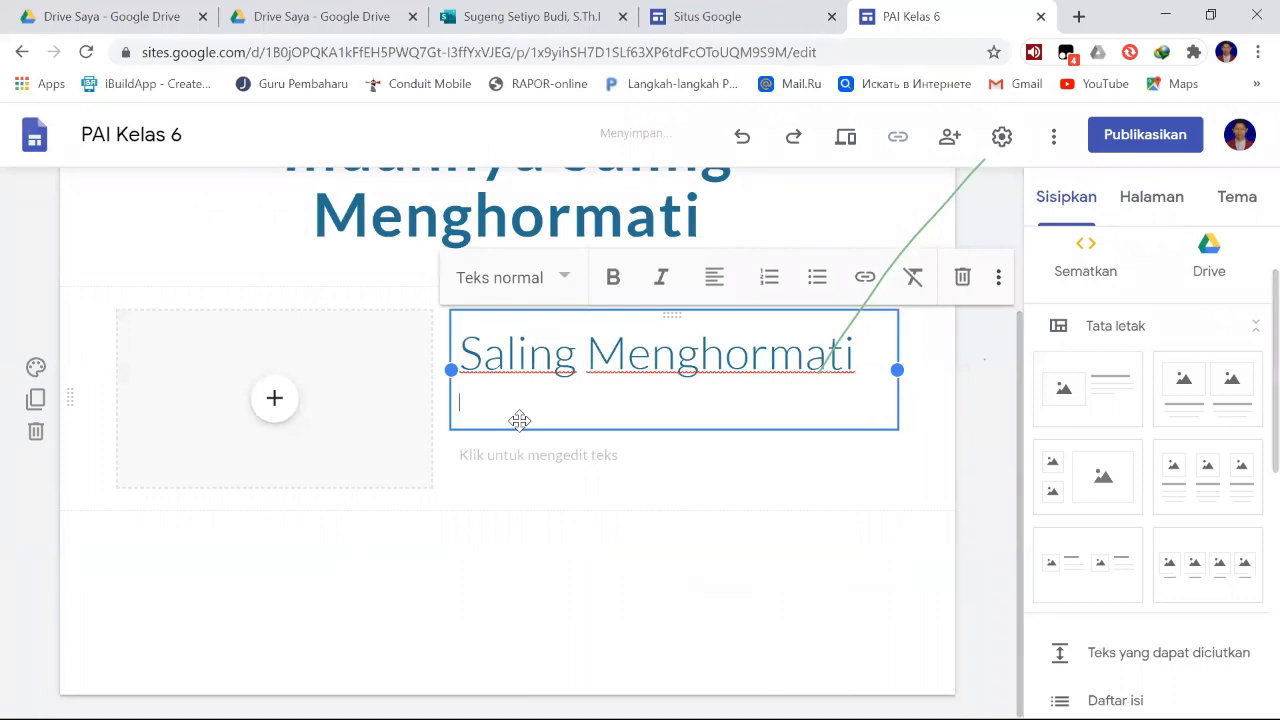
type("s")
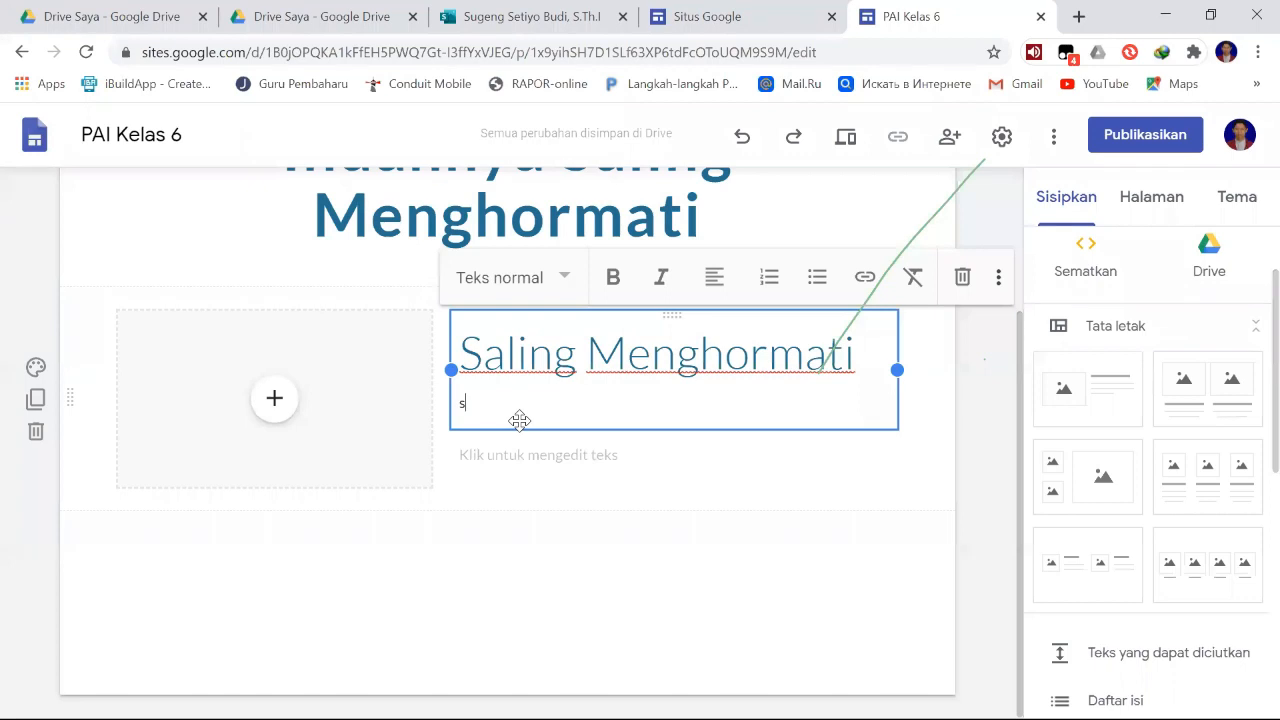
key("BackSpace")
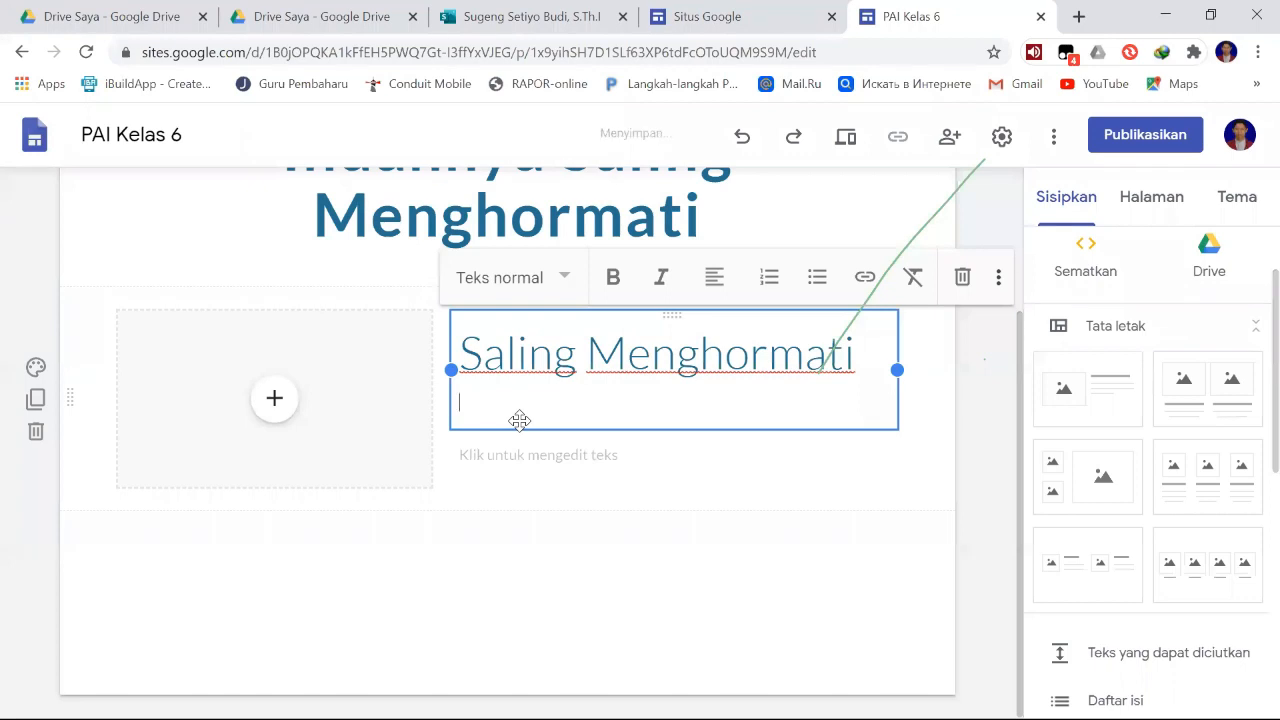
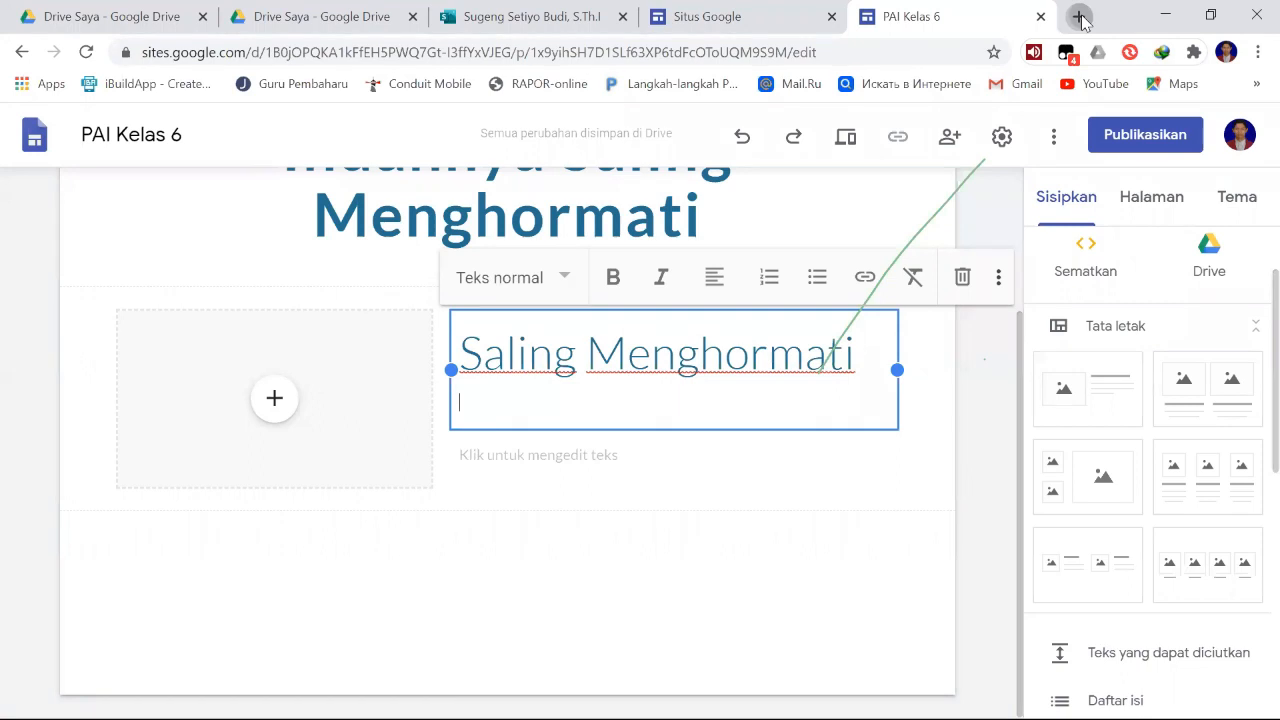
- Search the web in a new tab for "saling menghormati antar pemeluk agama sesuai al kafirun" and open the merdeka.com article on Al Kafirun
left_click(1079, 17)
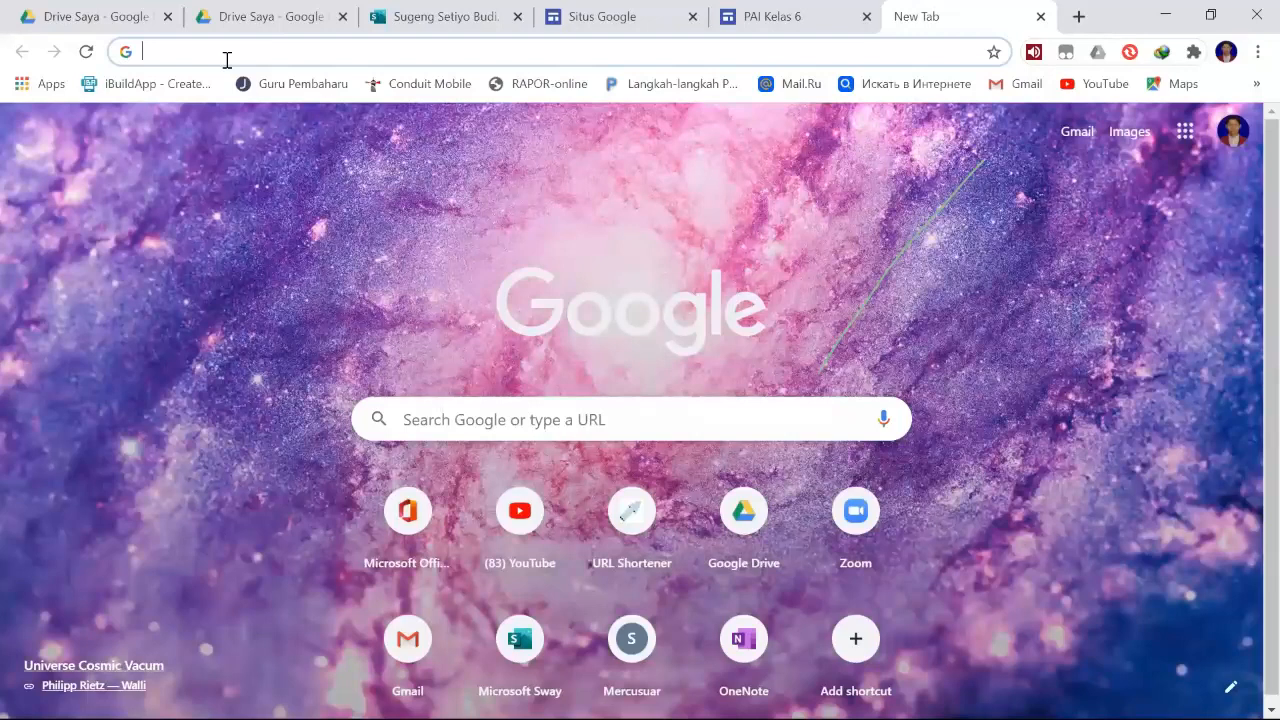
left_click(772, 12)
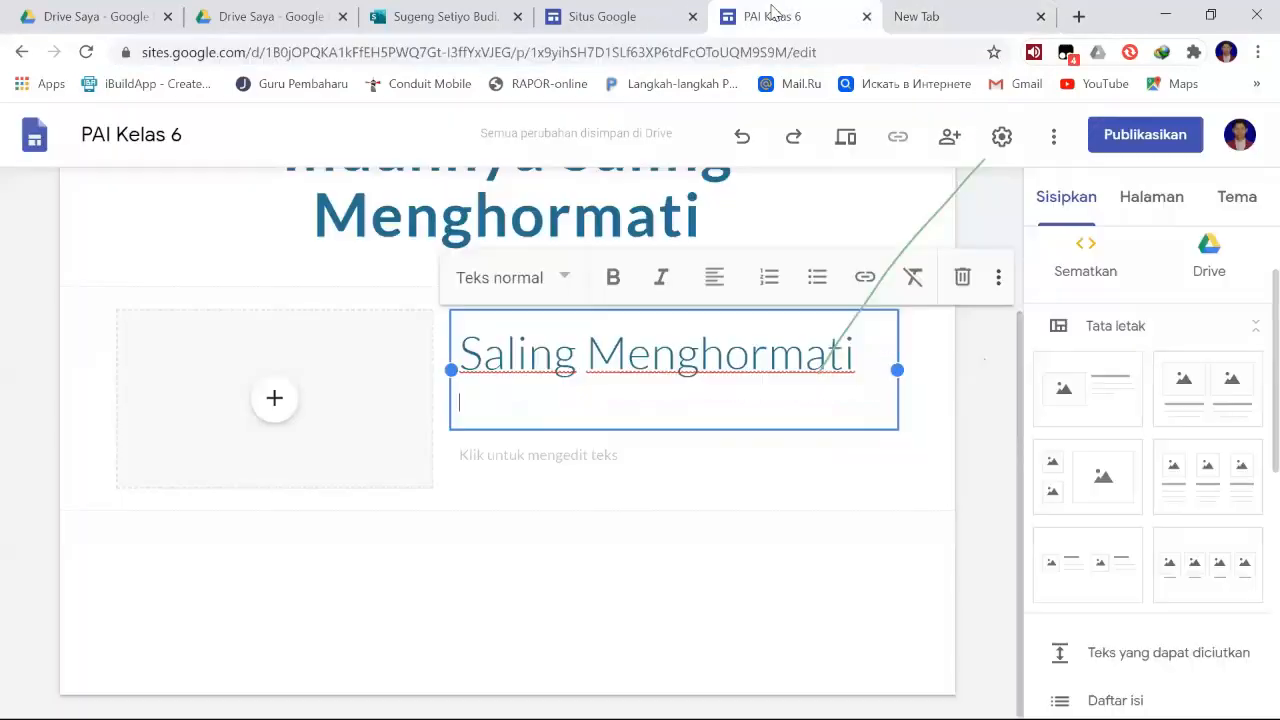
left_click(977, 23)
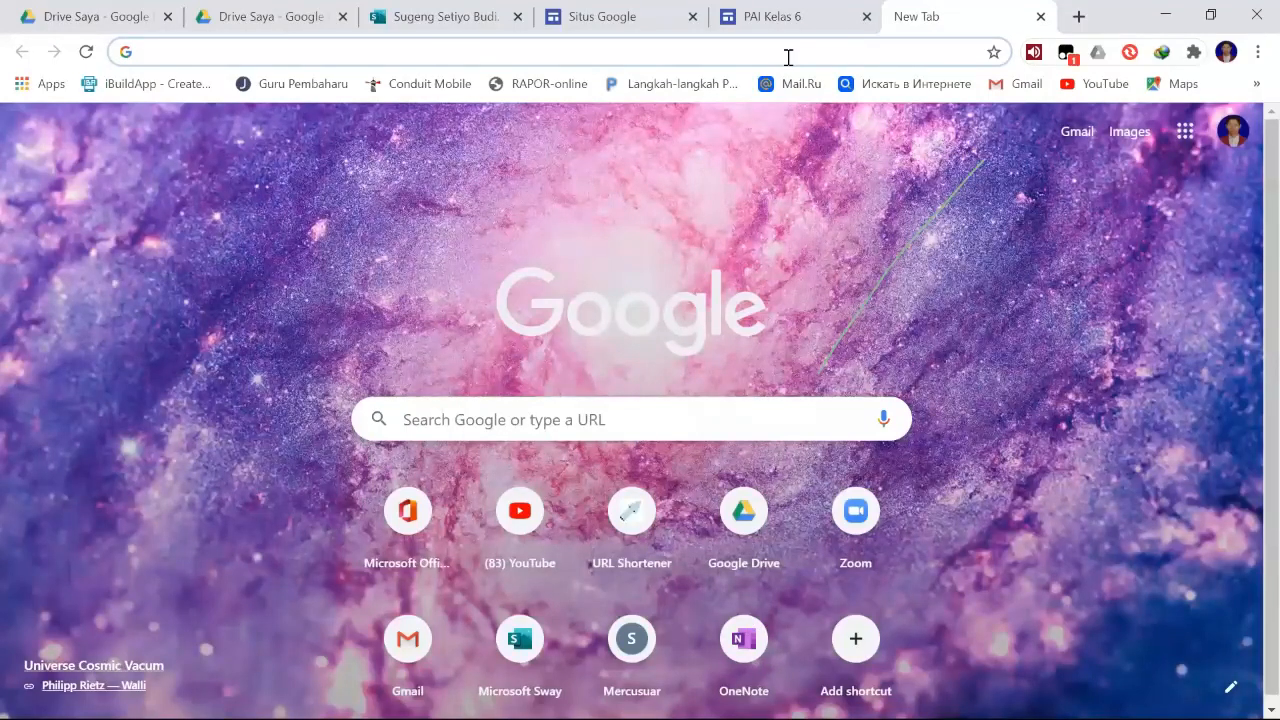
type("saling me")
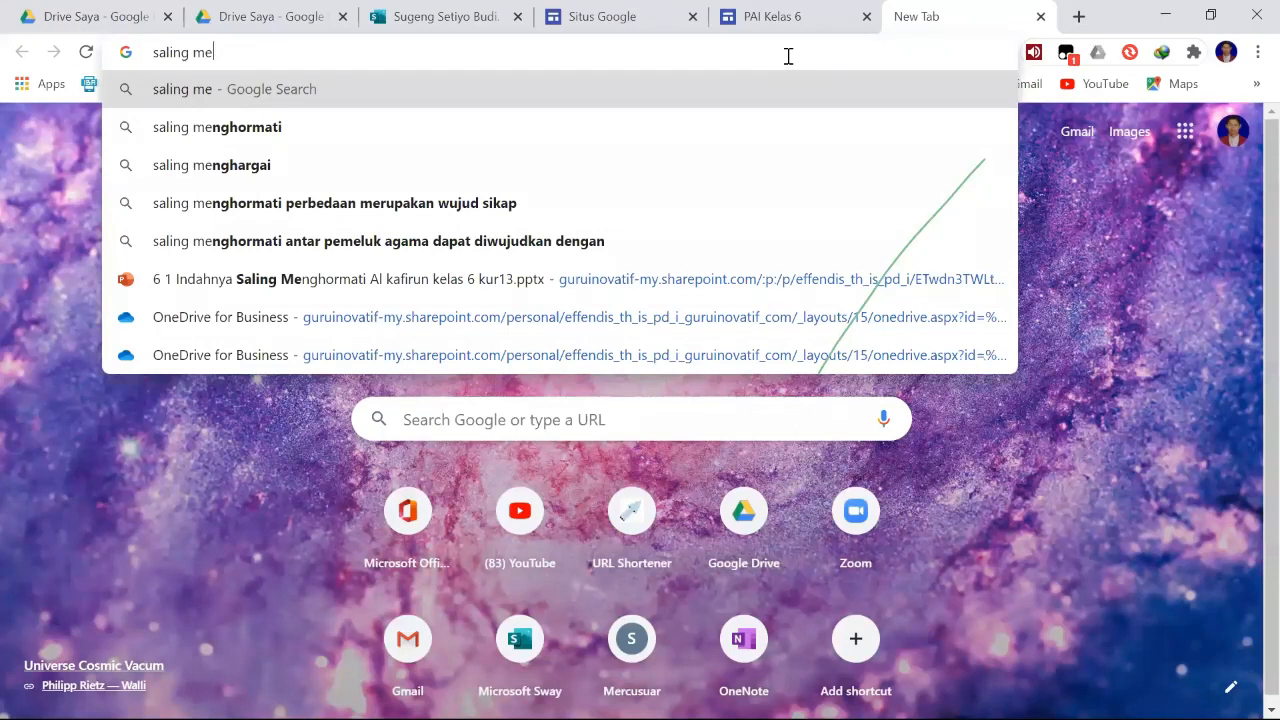
type("nghormati antar")
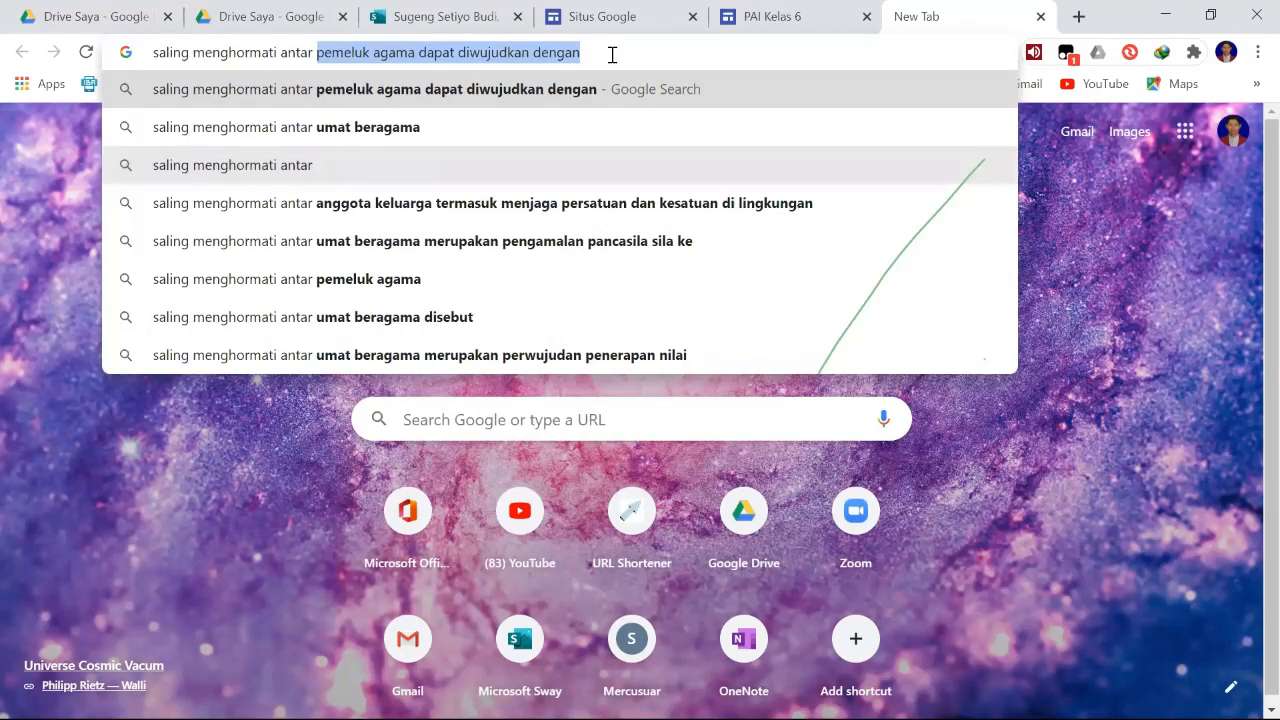
type("pemeluk agama sesuai al ka")
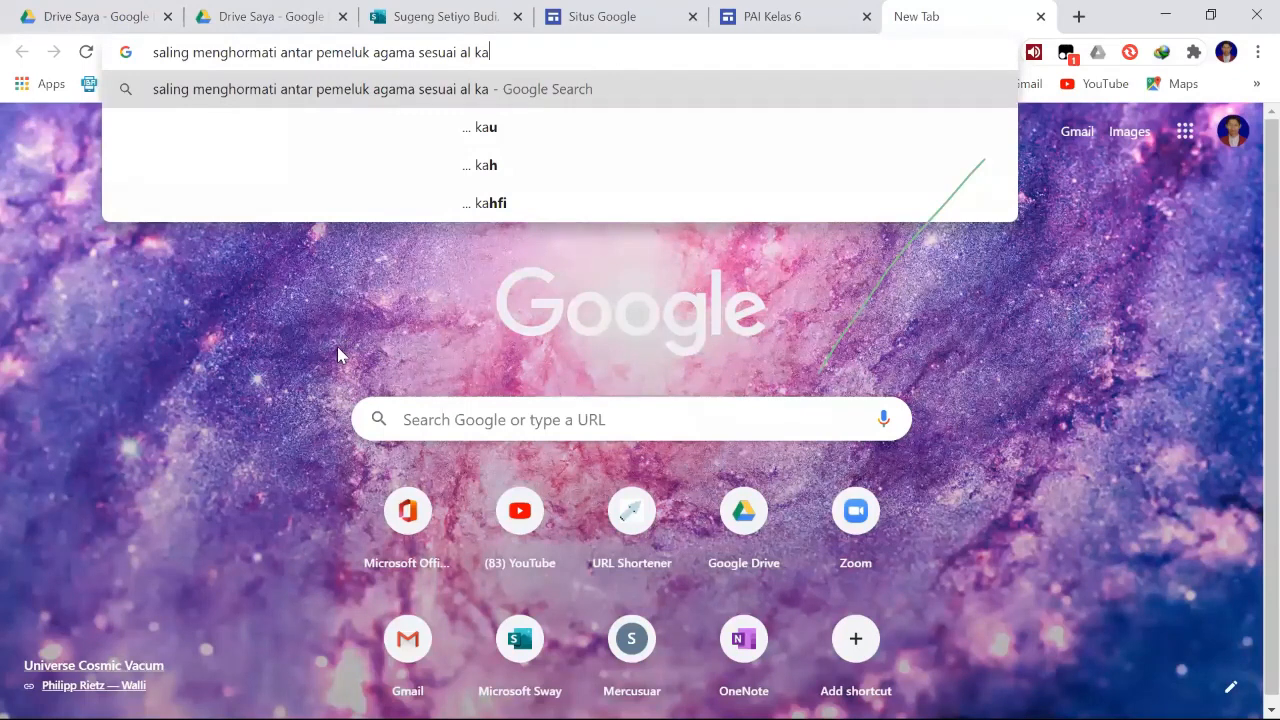
type("firun")
key("Return")
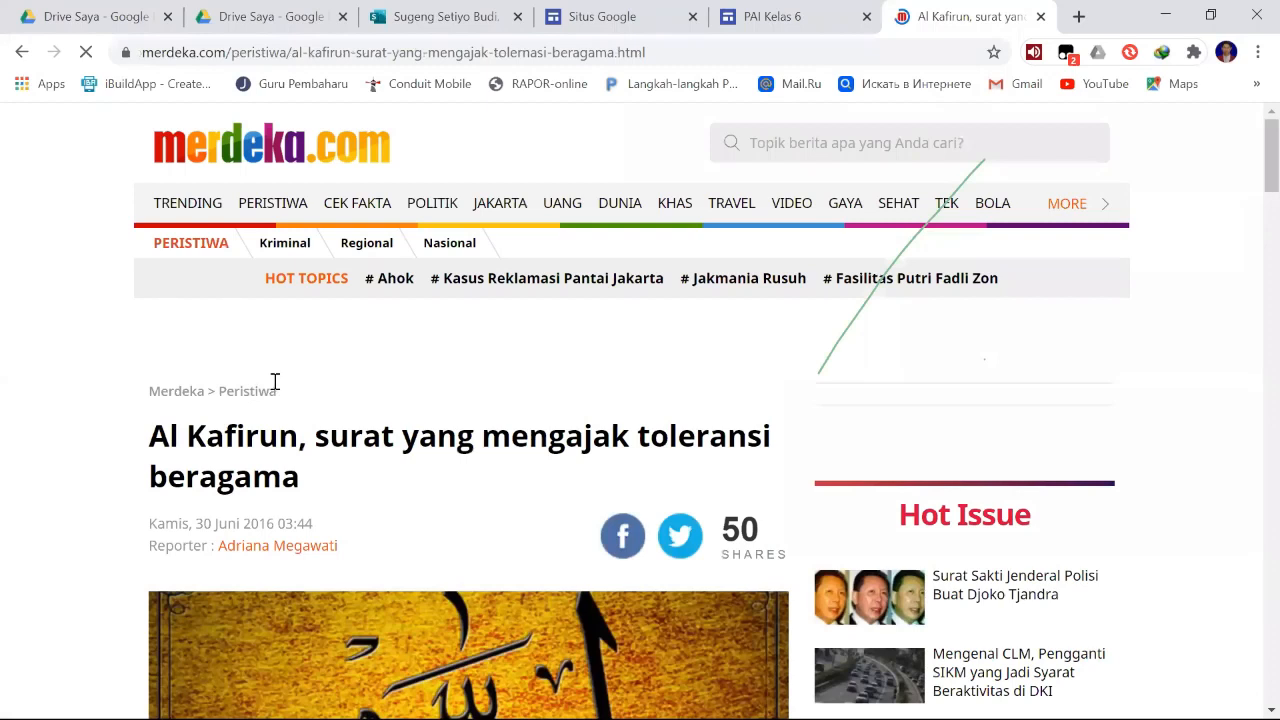
- Select and copy the article's body text from the opening "Qul yaa ayyuhal kaafirun" paragraph through "kemusyrikkan."
scroll(275, 381, "down", 6)
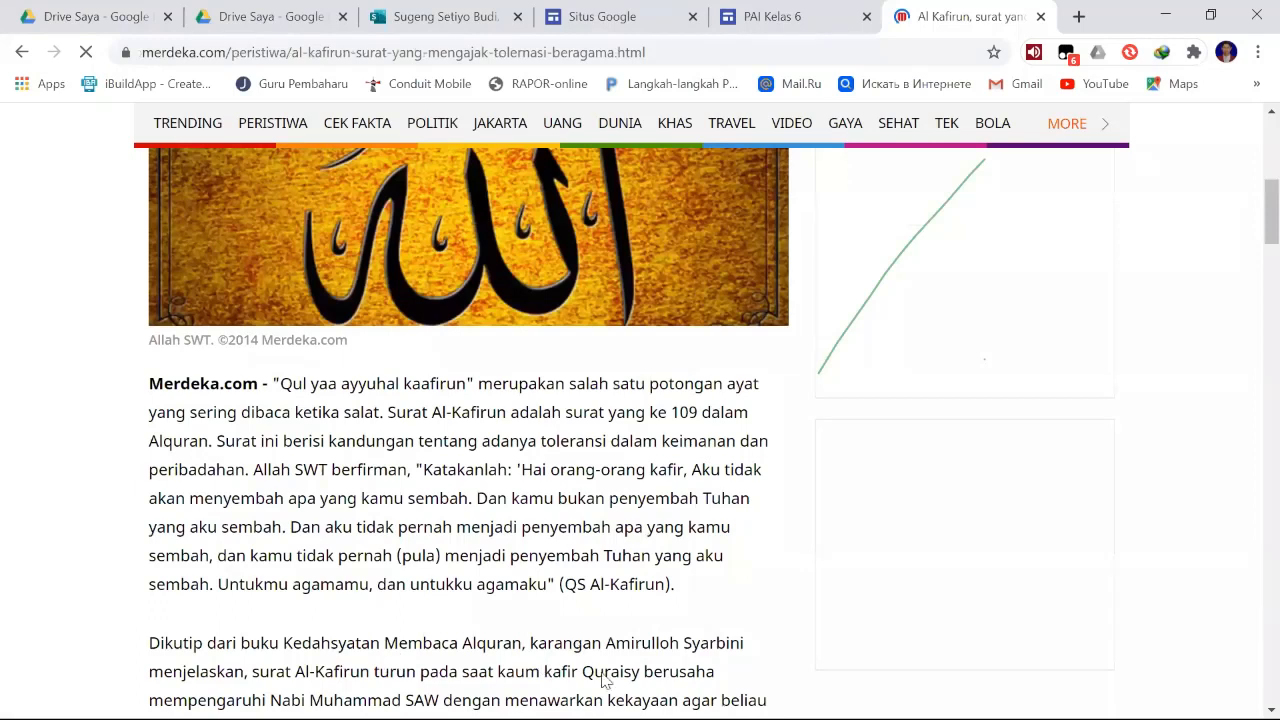
key("ctrl+a")
scroll(603, 681, "down", 5)
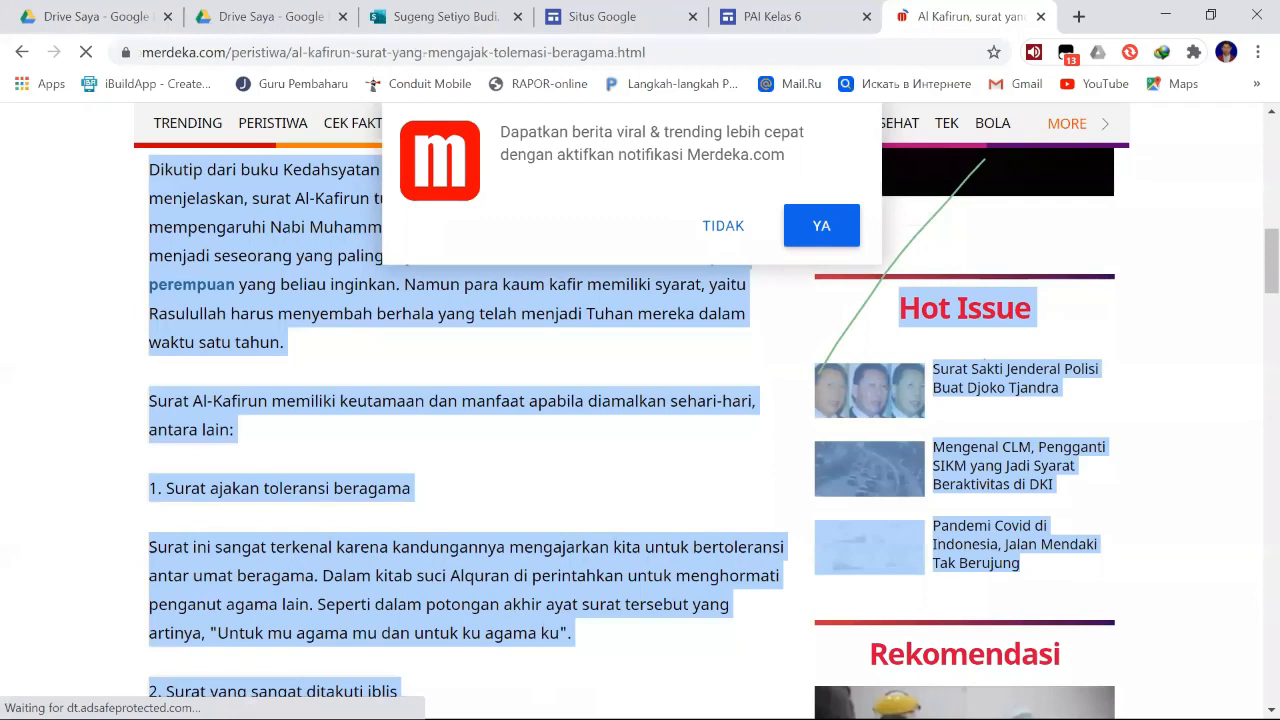
scroll(474, 427, "down", 6)
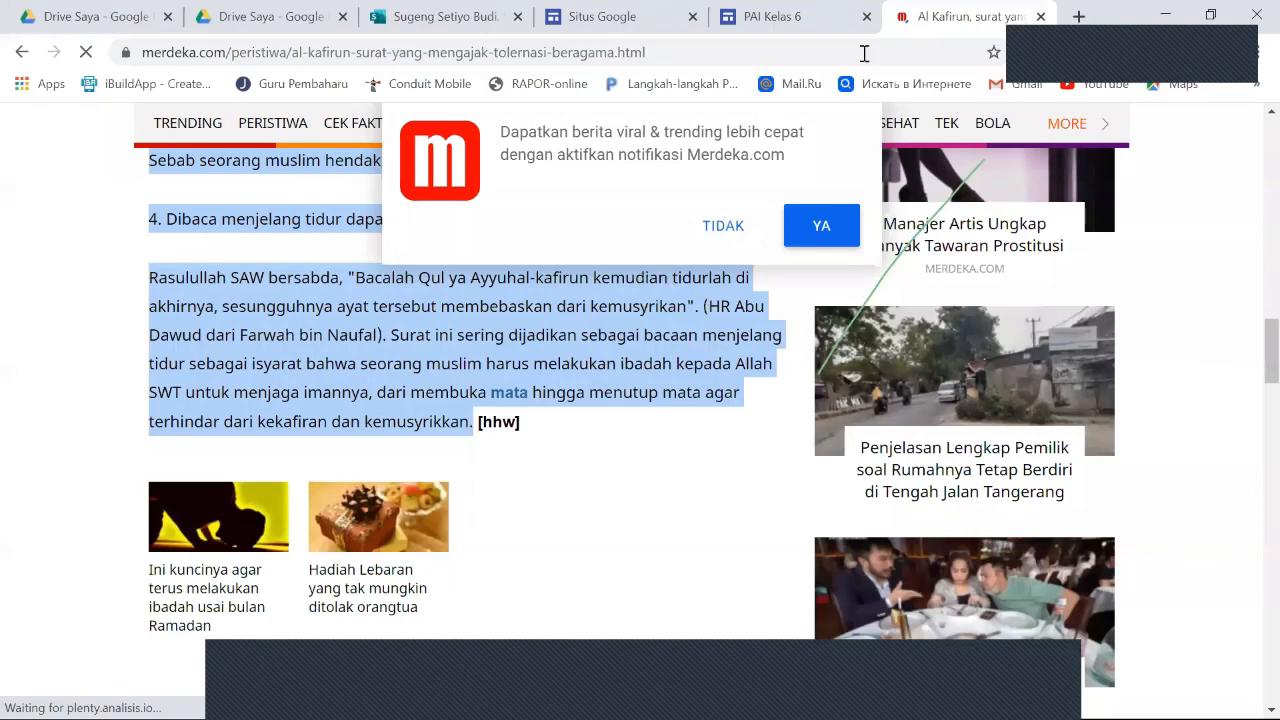
- Paste the copied article text beneath the "Saling Menghormati" heading on the PAI Kelas 6 site and check it through to the end
left_click(779, 16)
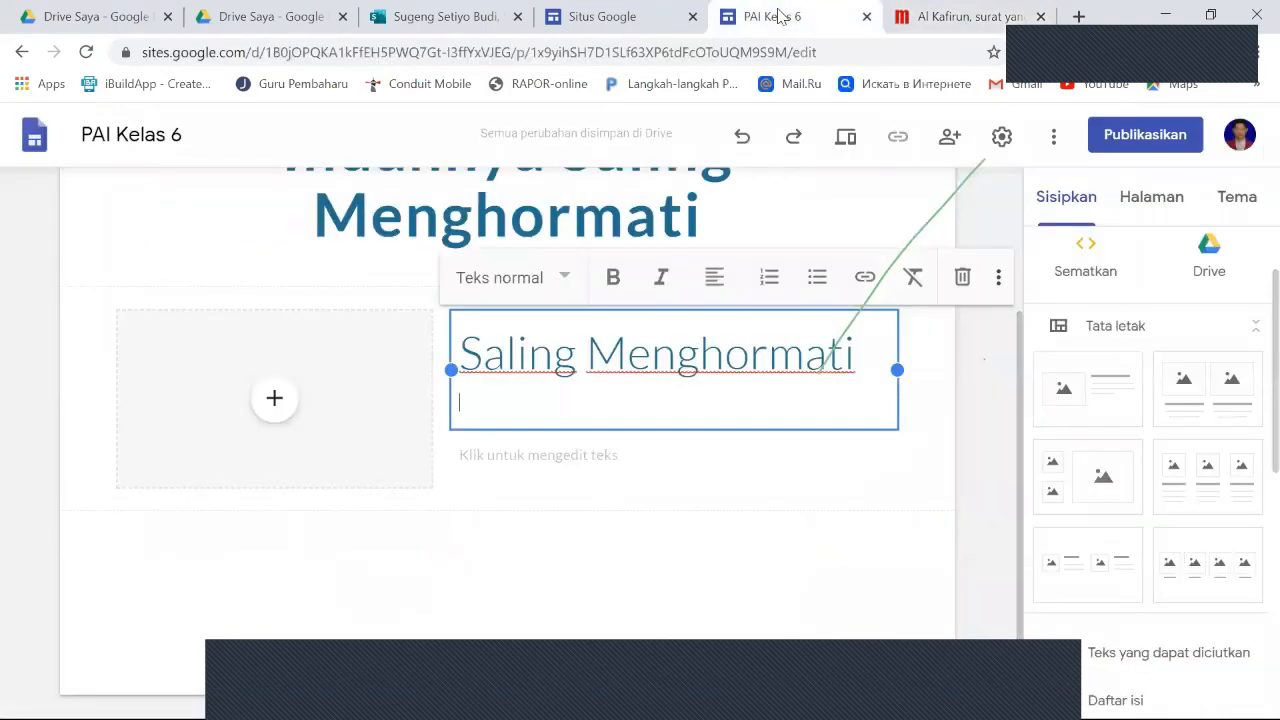
right_click(469, 404)
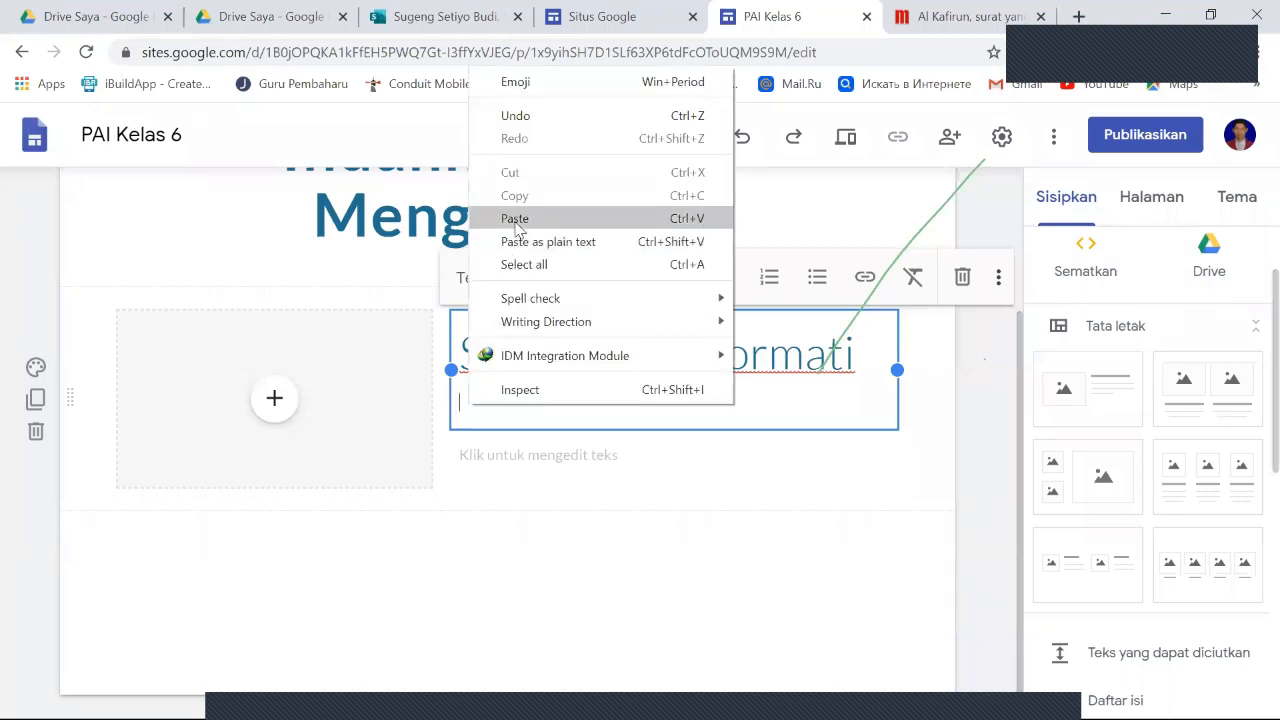
left_click(515, 220)
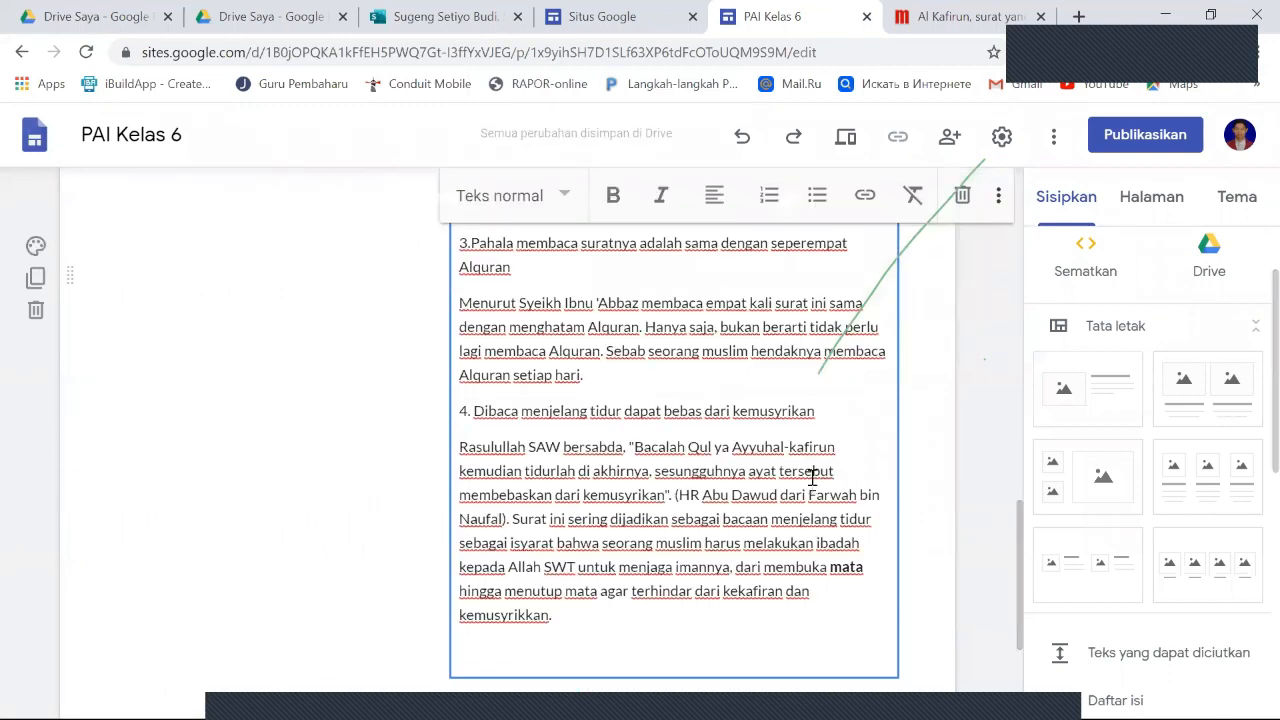
scroll(812, 477, "up", 5)
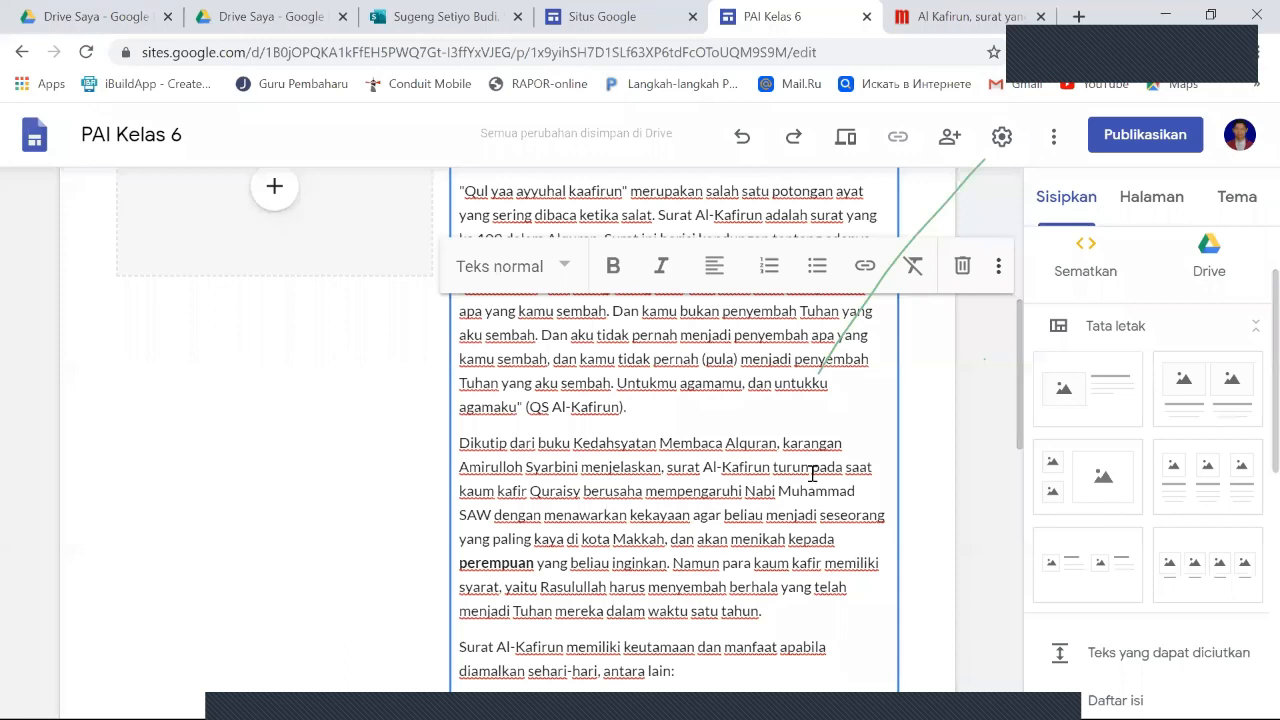
scroll(564, 550, "down", 5)
scroll(564, 548, "down", 1)
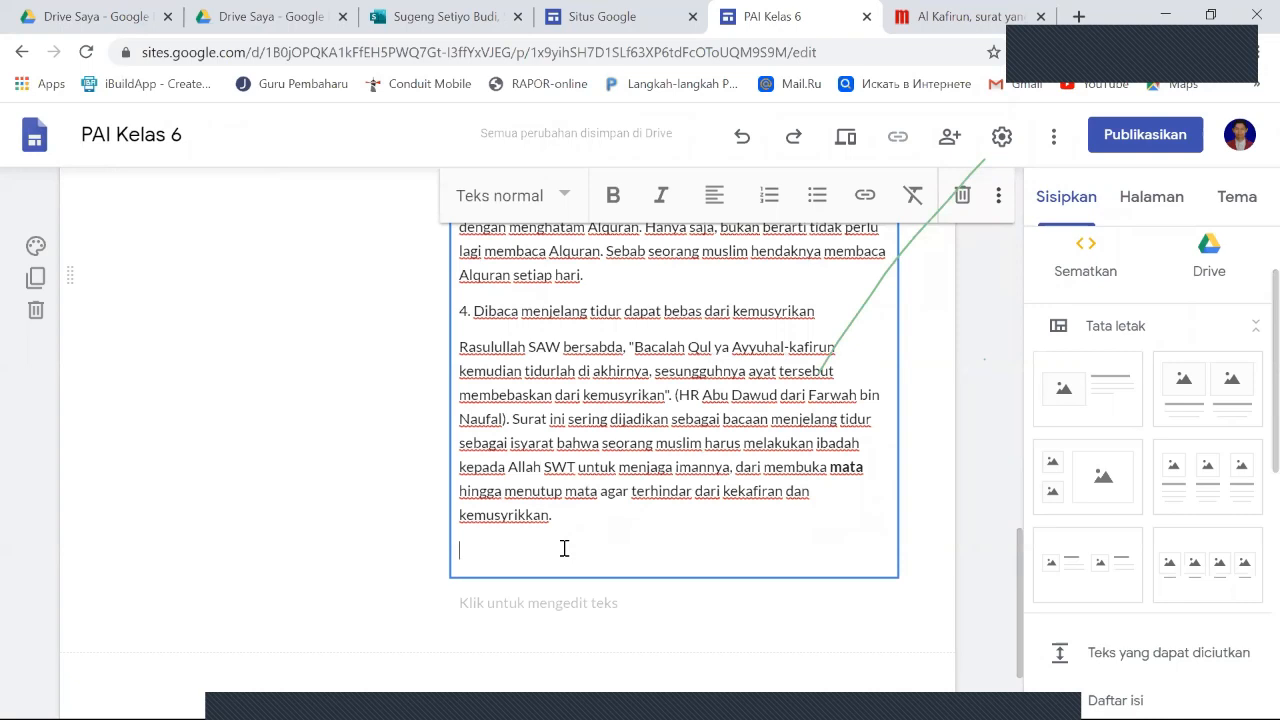
- Copy the merdeka.com article's web address and add it after "Sumber :" on the line below the pasted text
left_click(972, 14)
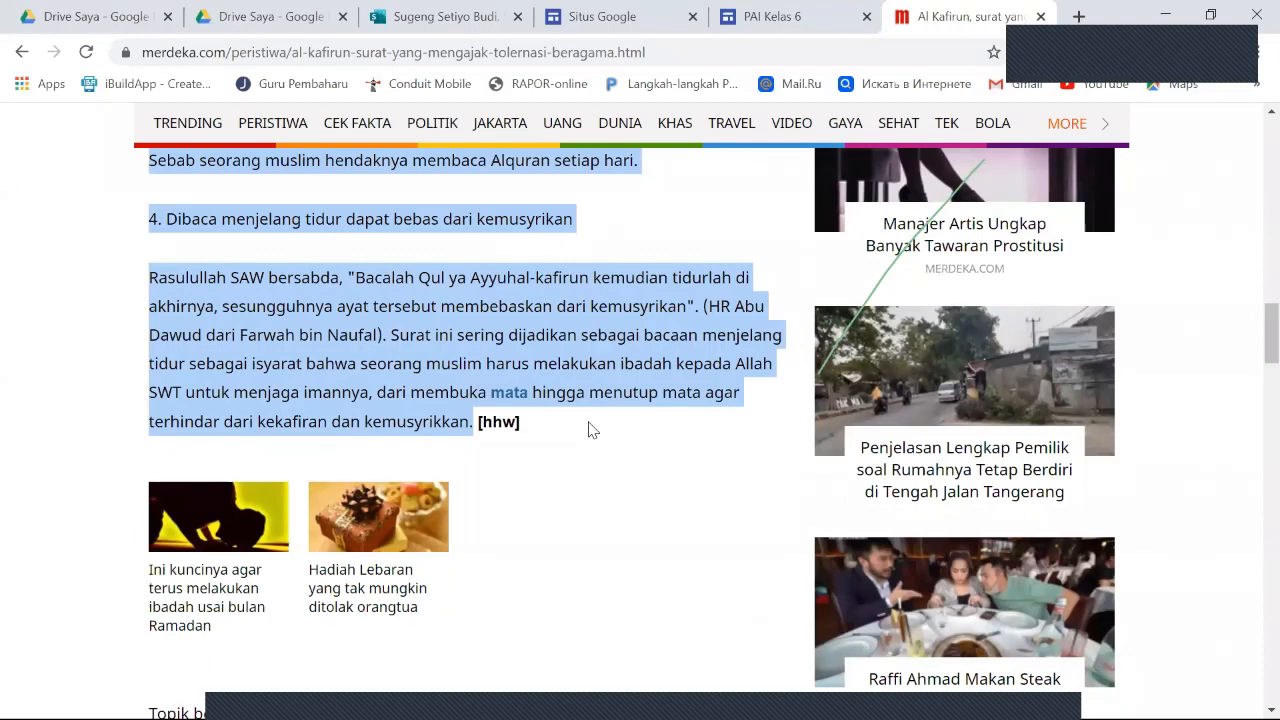
scroll(590, 428, "down", 2)
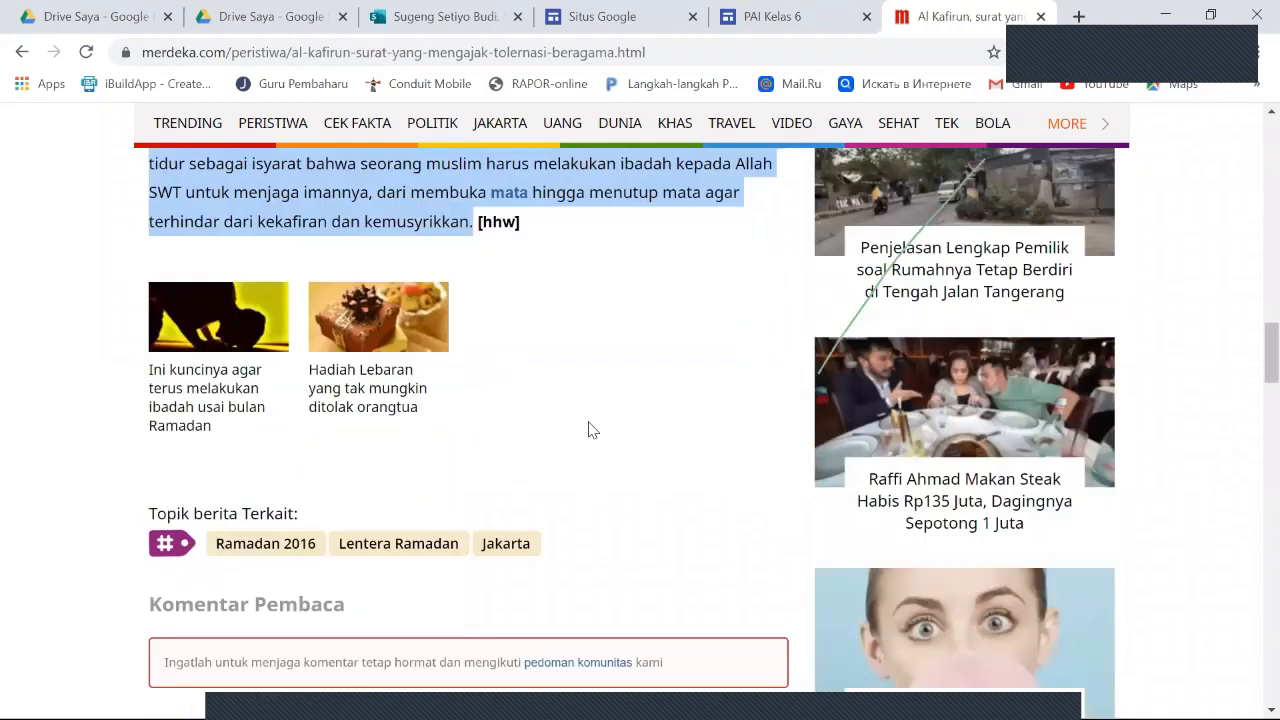
left_click(461, 55)
key("ctrl+c")
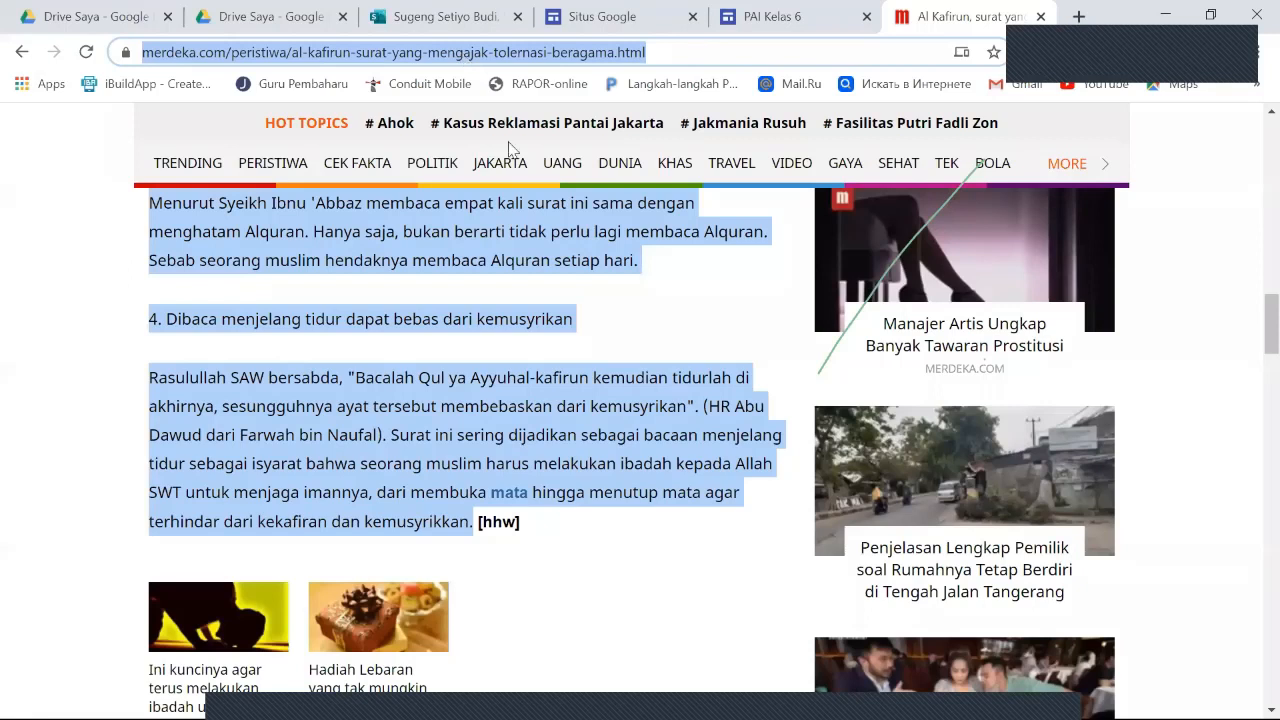
left_click(783, 20)
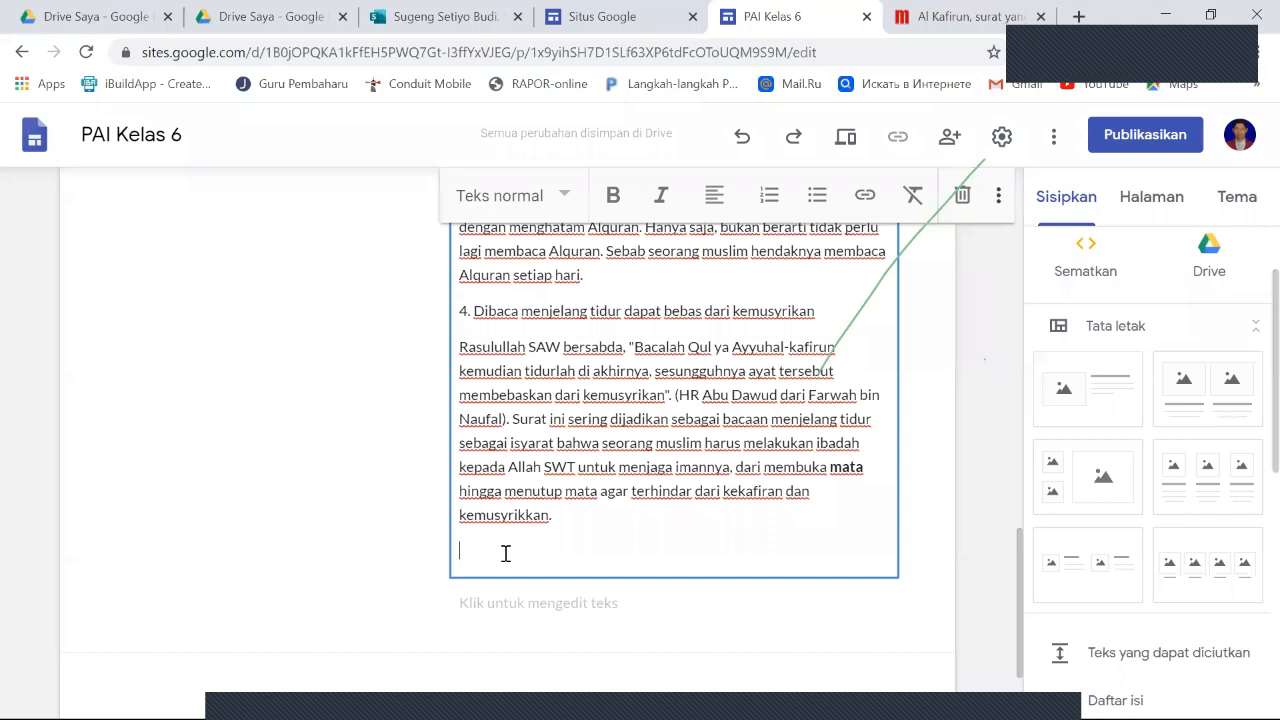
type("Sumber :")
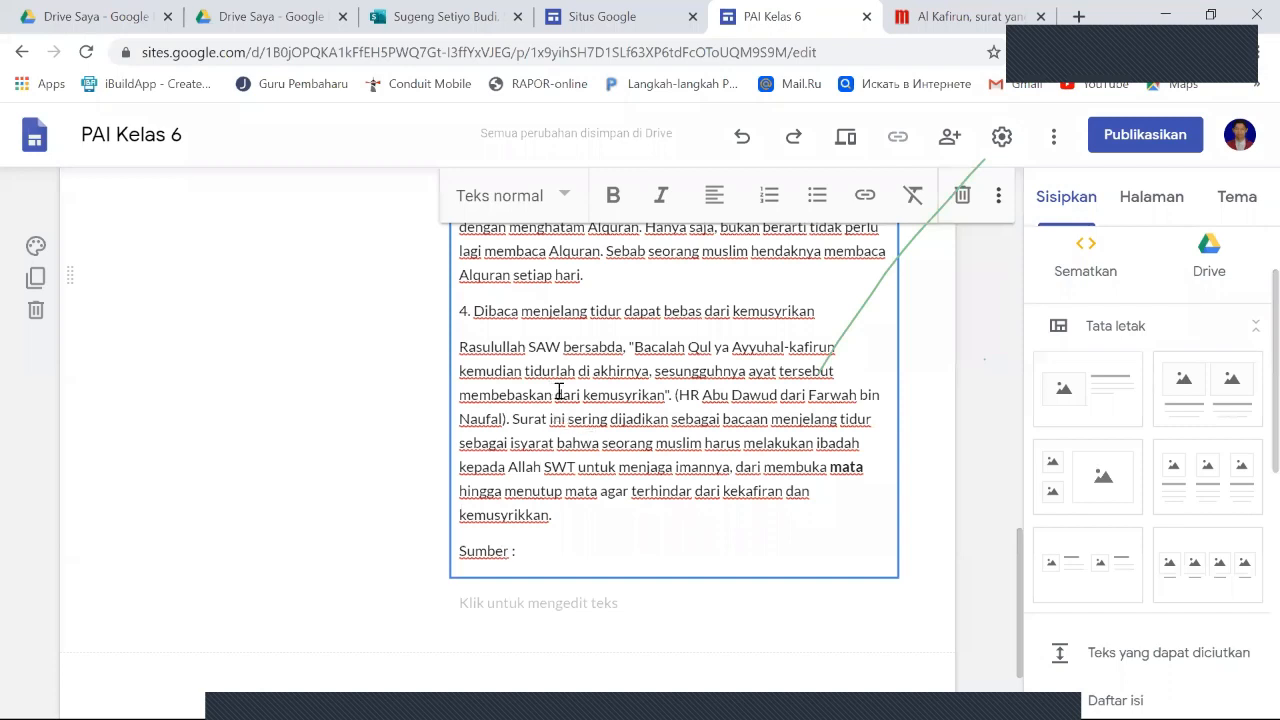
key("ctrl+v")
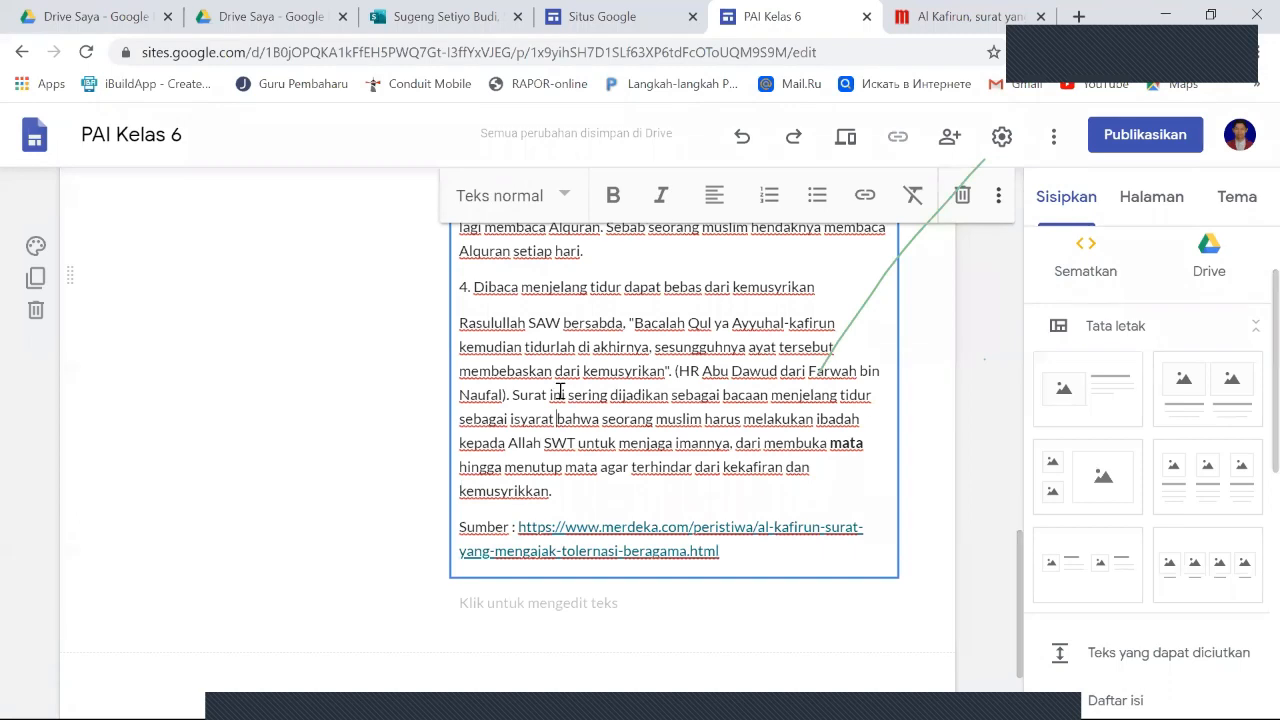
- Open the image chooser for the empty placeholder beside the "Saling Menghormati" text and switch it to Google image search
scroll(636, 396, "up", 3)
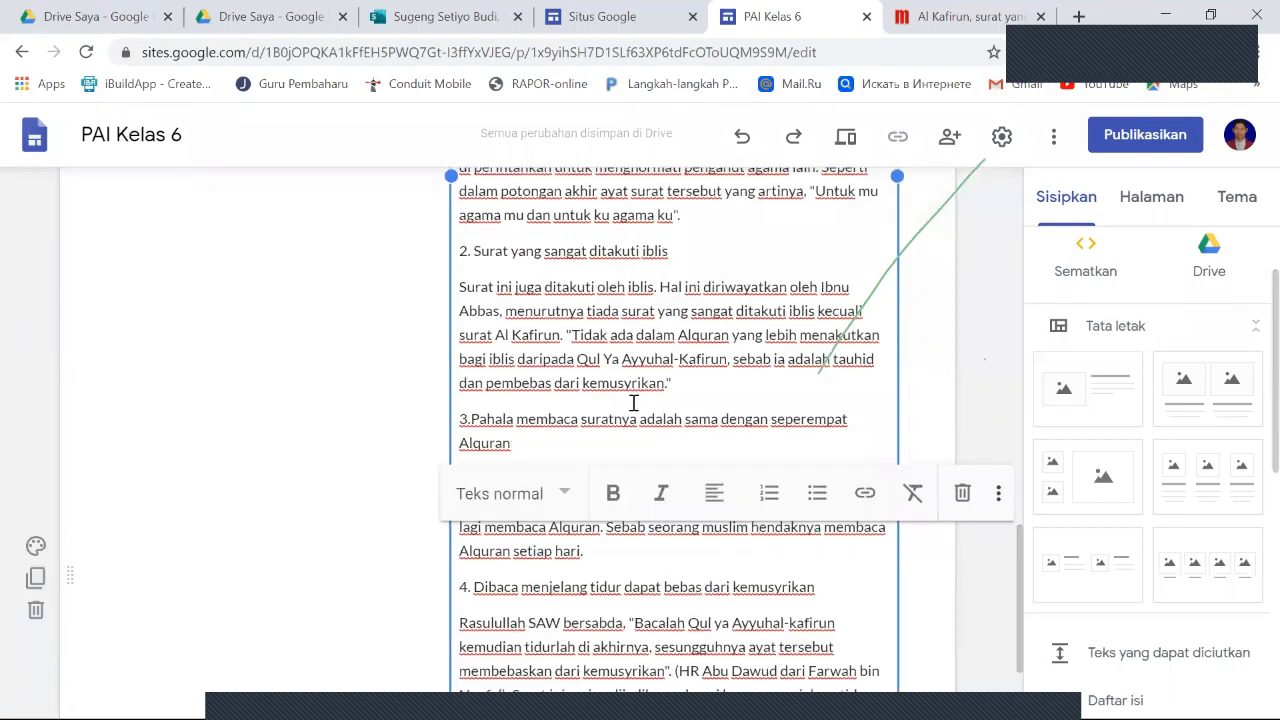
scroll(582, 461, "down", 3)
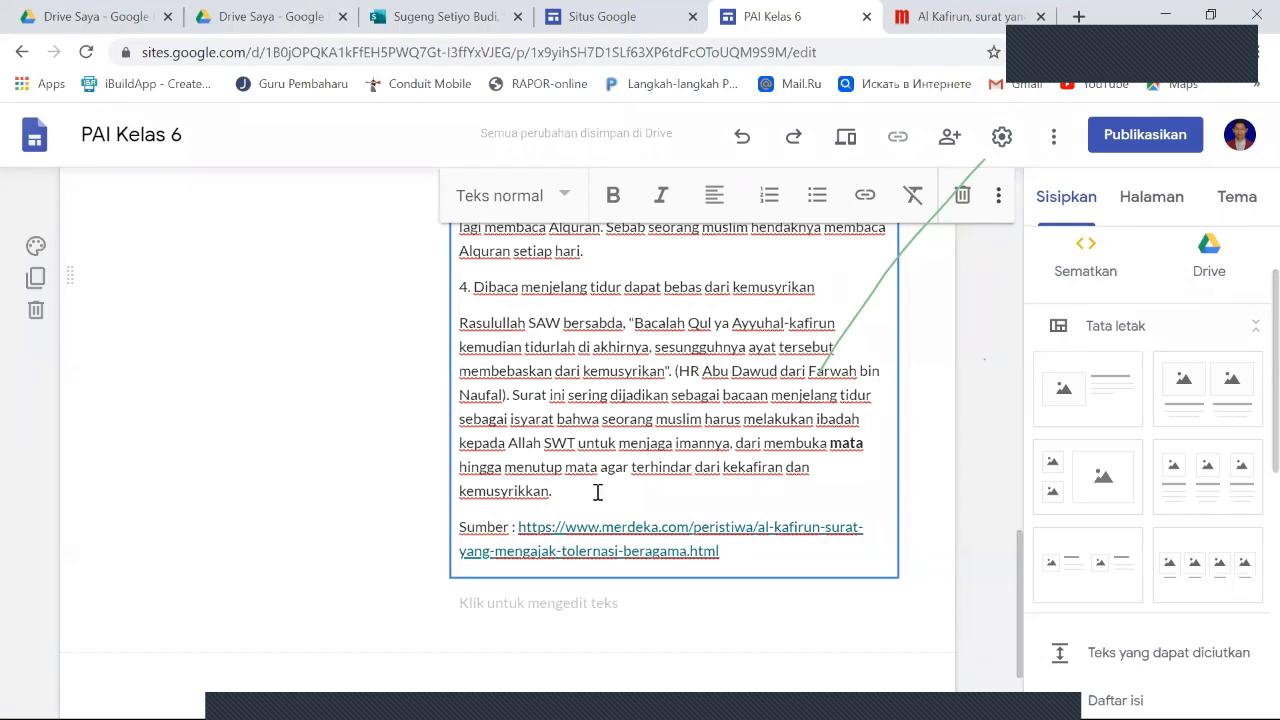
scroll(645, 414, "up", 1)
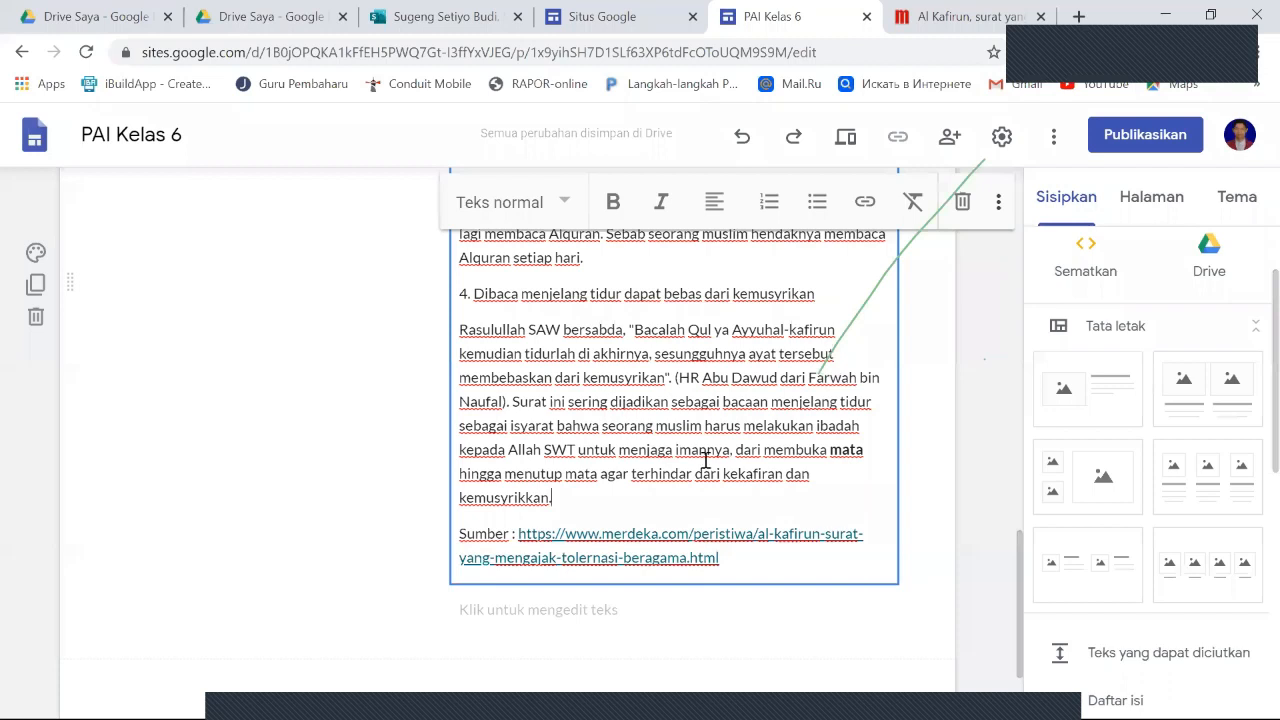
scroll(690, 459, "up", 10)
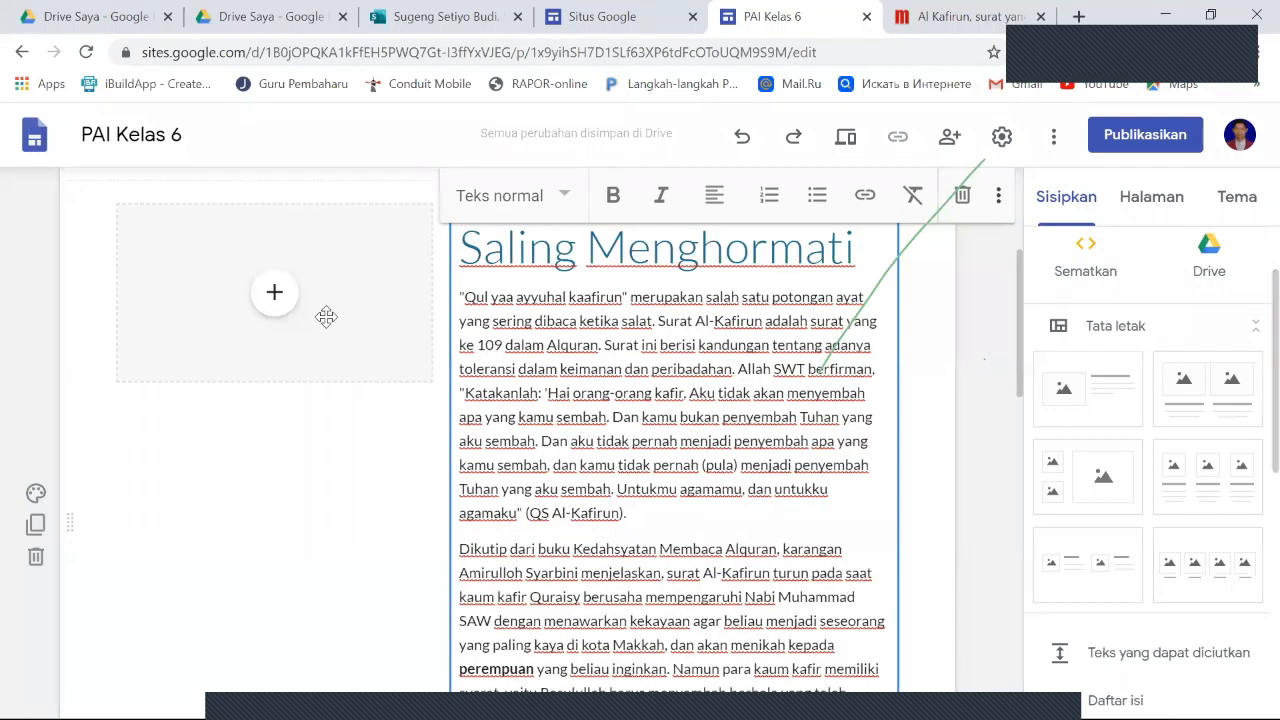
left_click(275, 292)
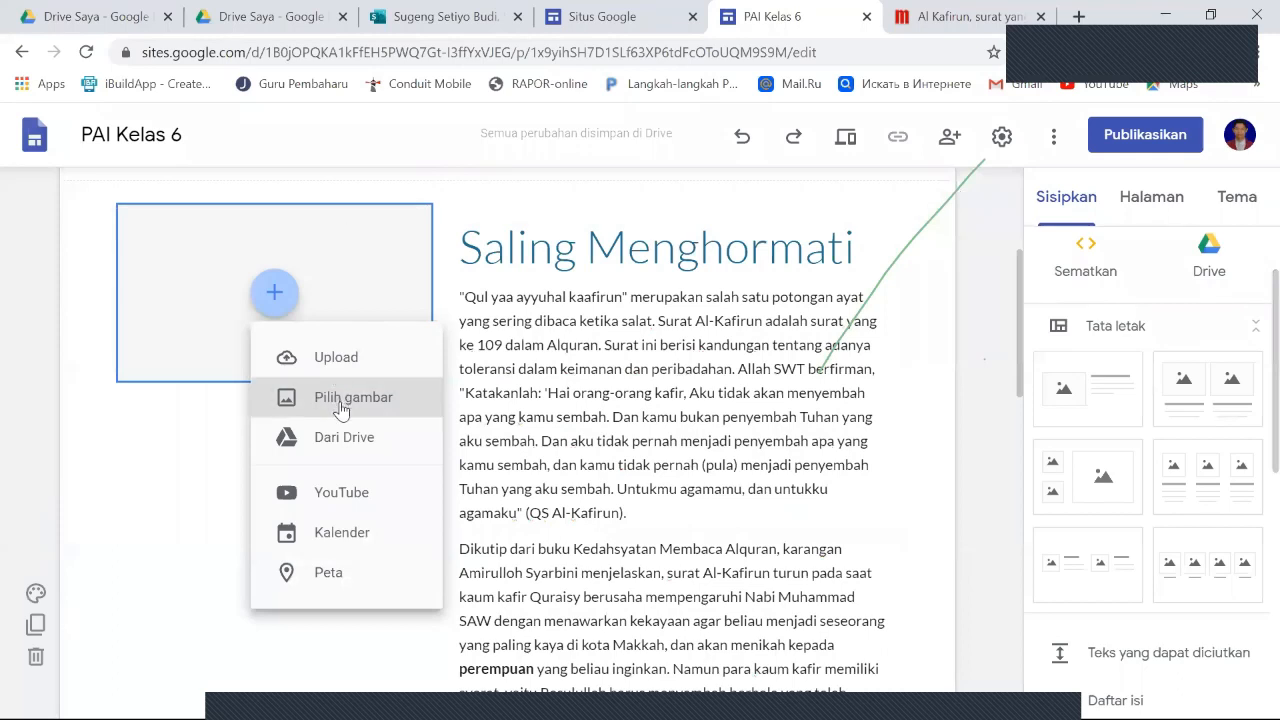
left_click(341, 405)
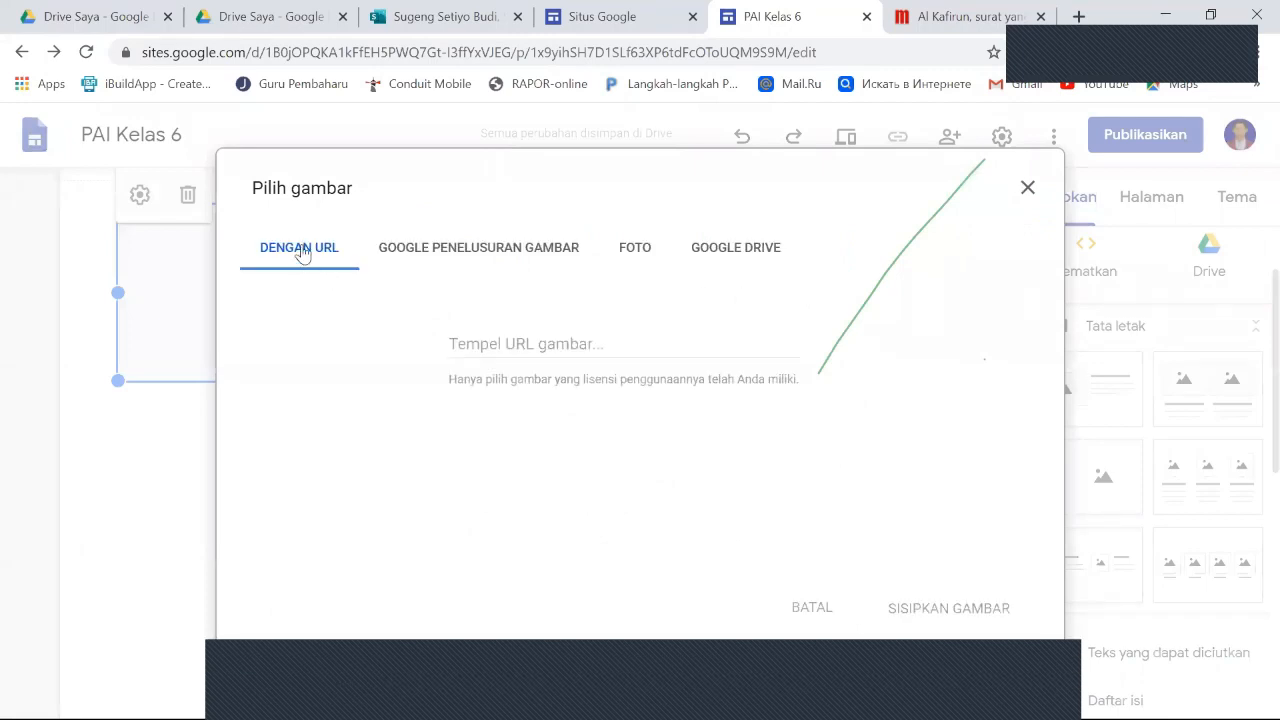
left_click(457, 257)
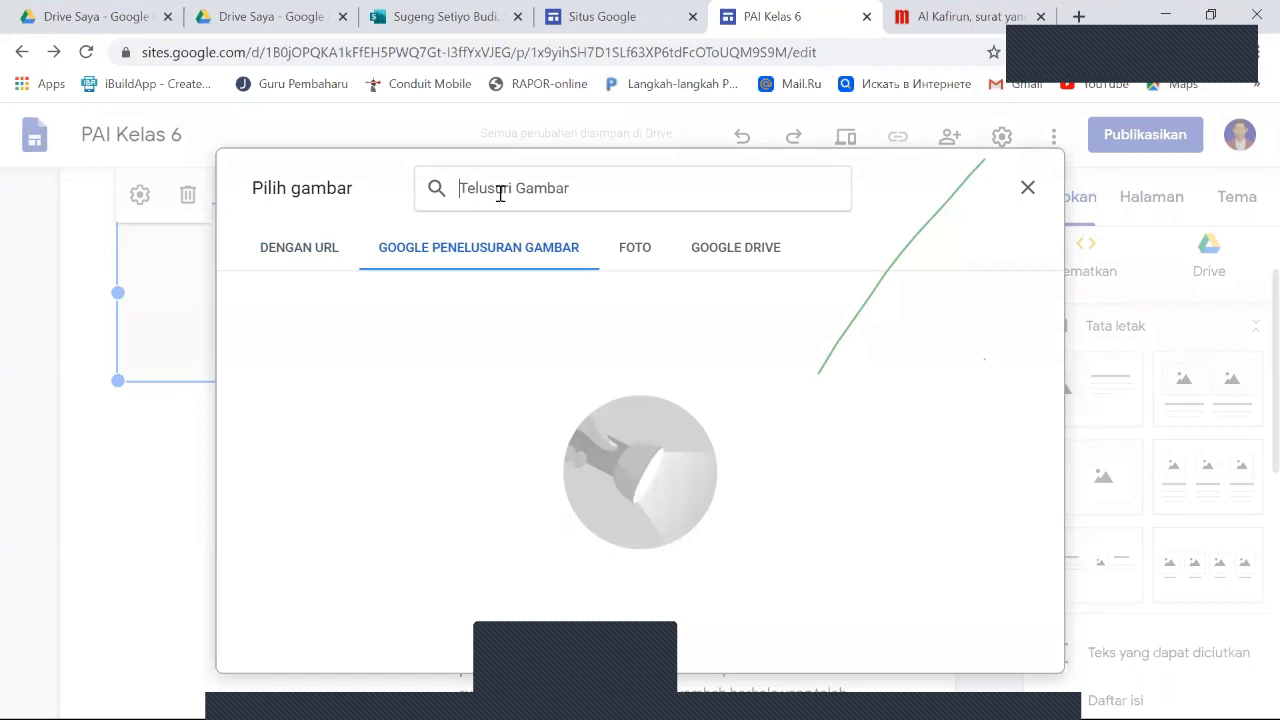
- Search the images for "surat al kafirun" and extend the search to "surat al kafirun dan artinya"
type("surat ")
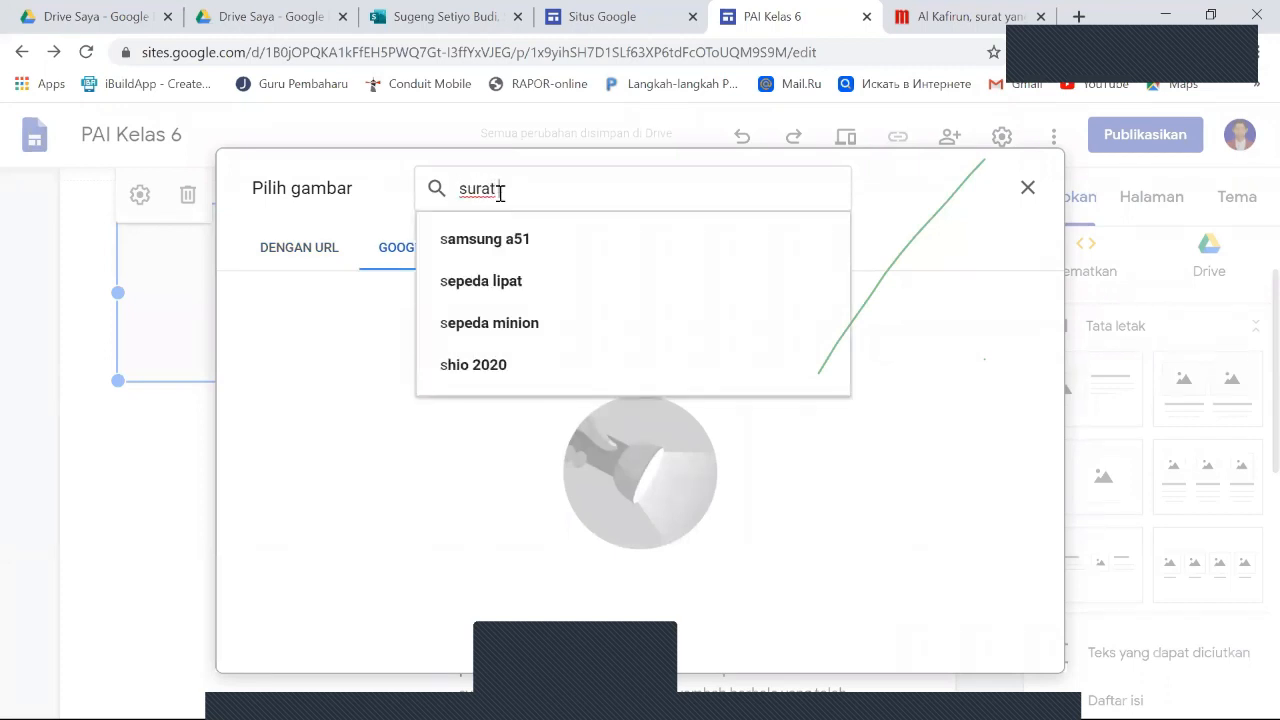
type("al kaf")
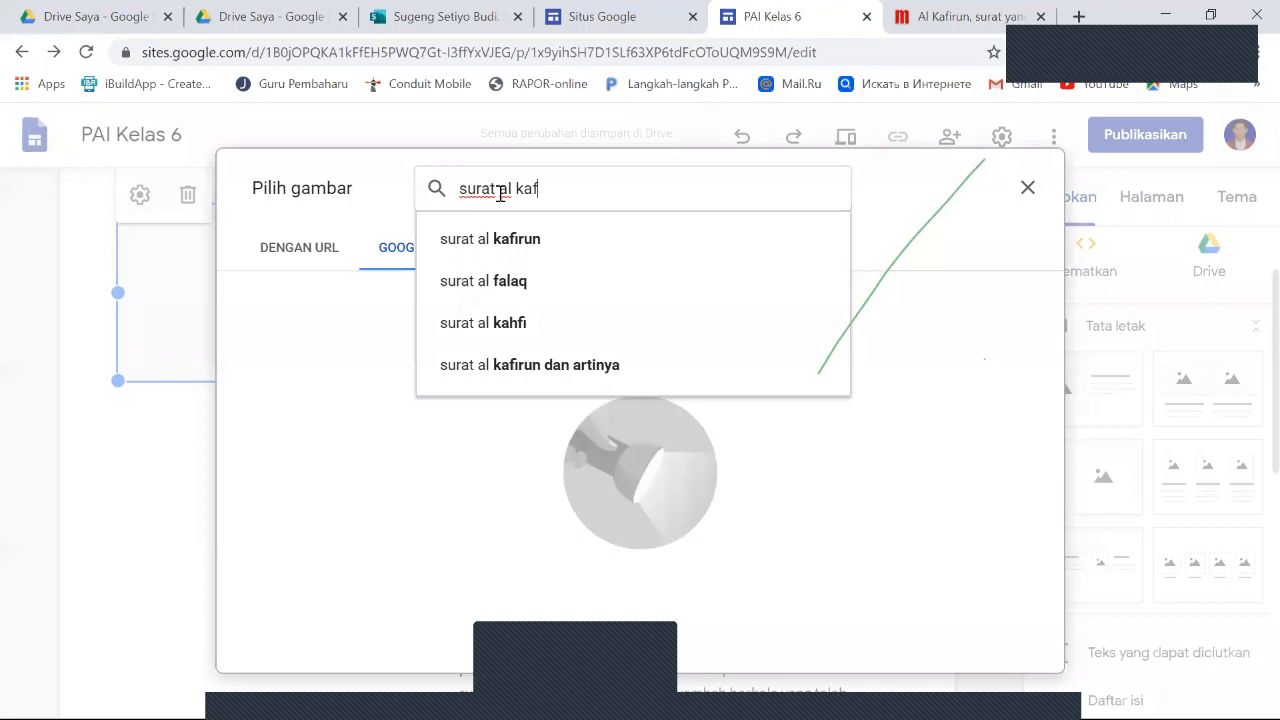
left_click(505, 250)
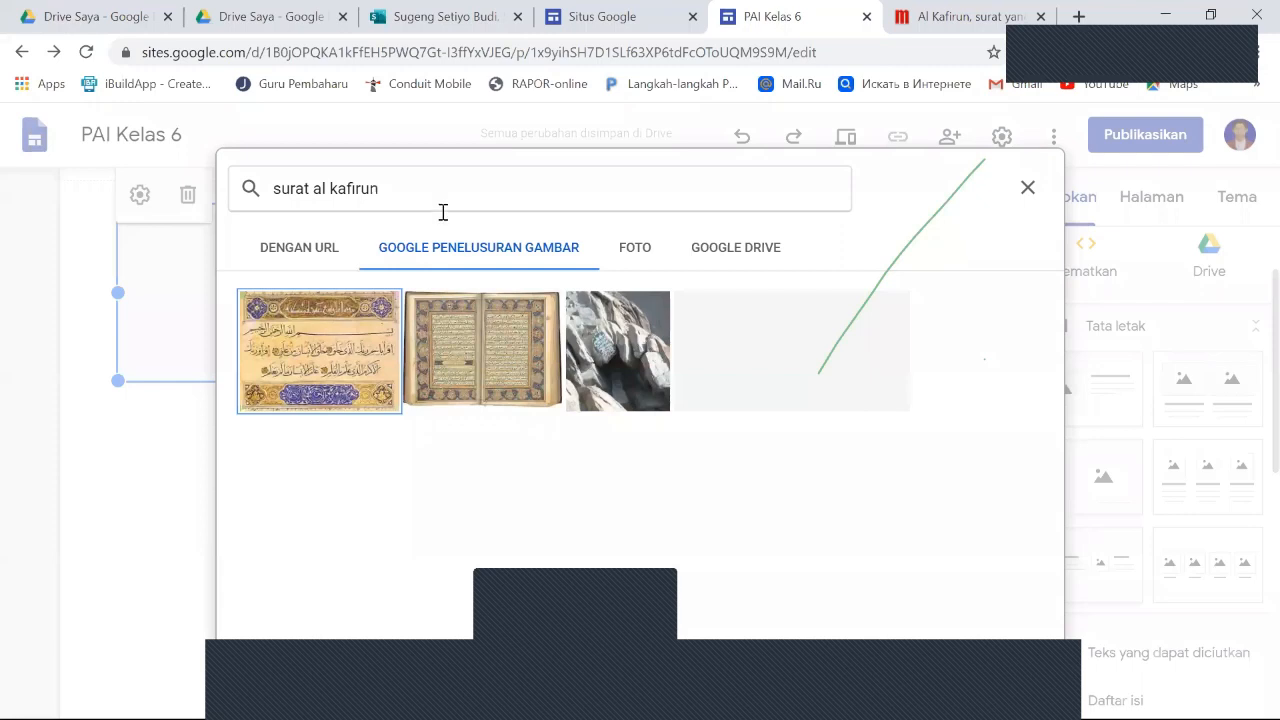
type("dan artinya")
key("Return")
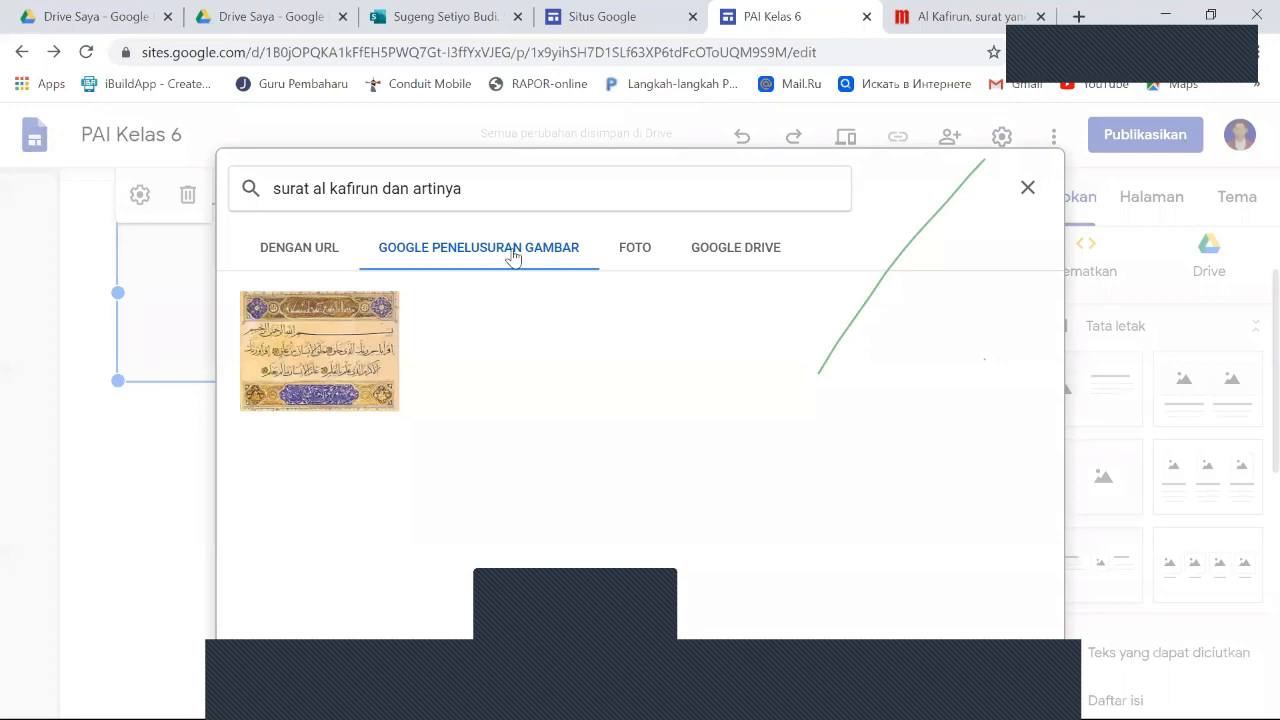
- Look at the Foto source, return to Google image search, and switch the image source to Google Drive
left_click(635, 250)
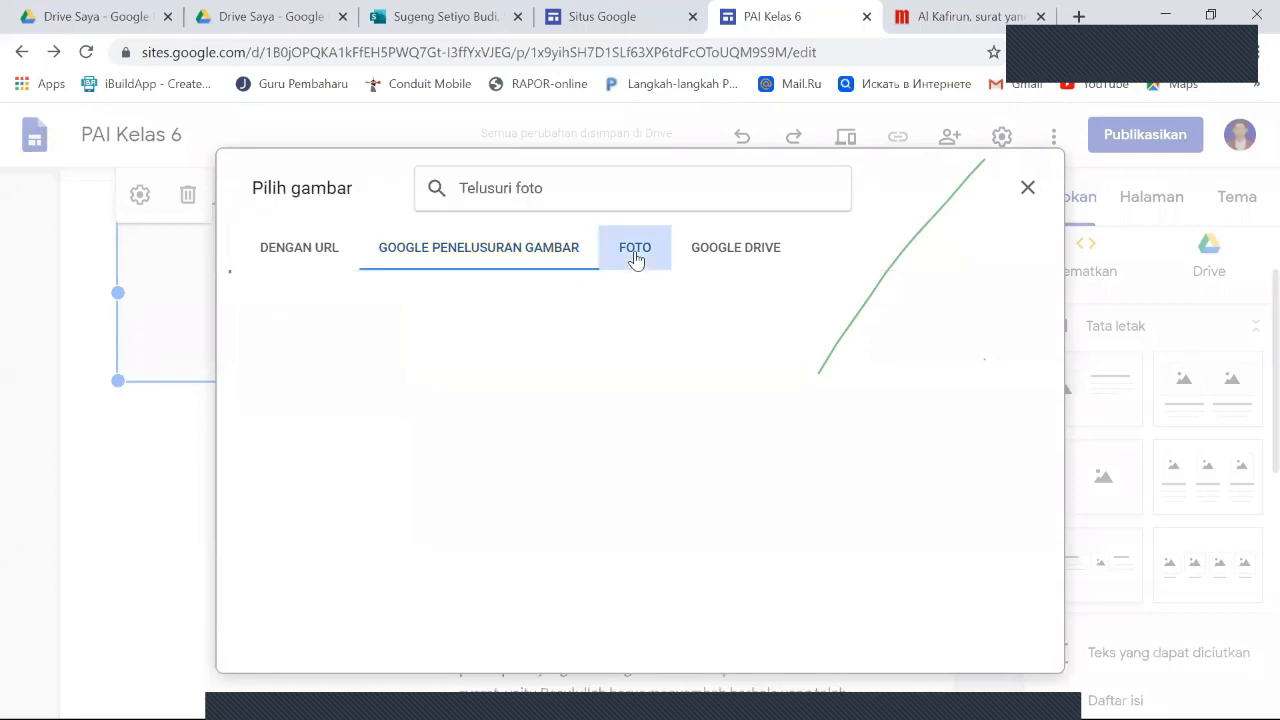
left_click(540, 252)
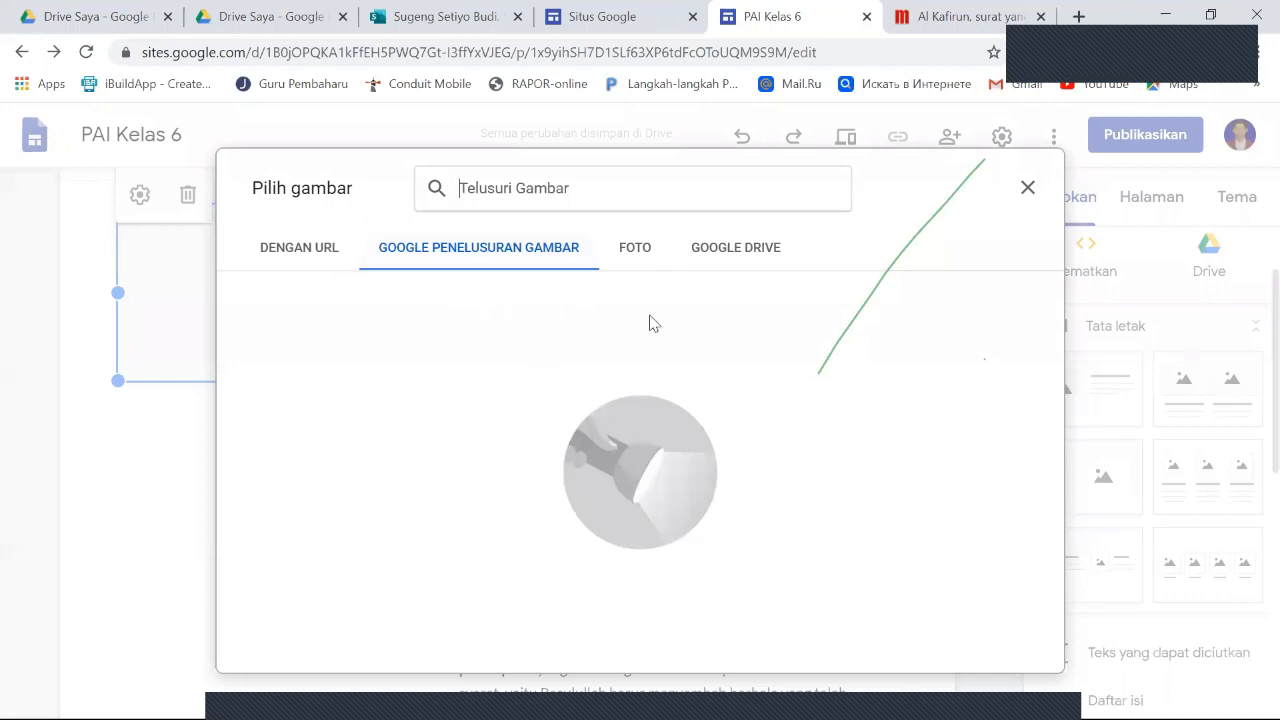
left_click(748, 253)
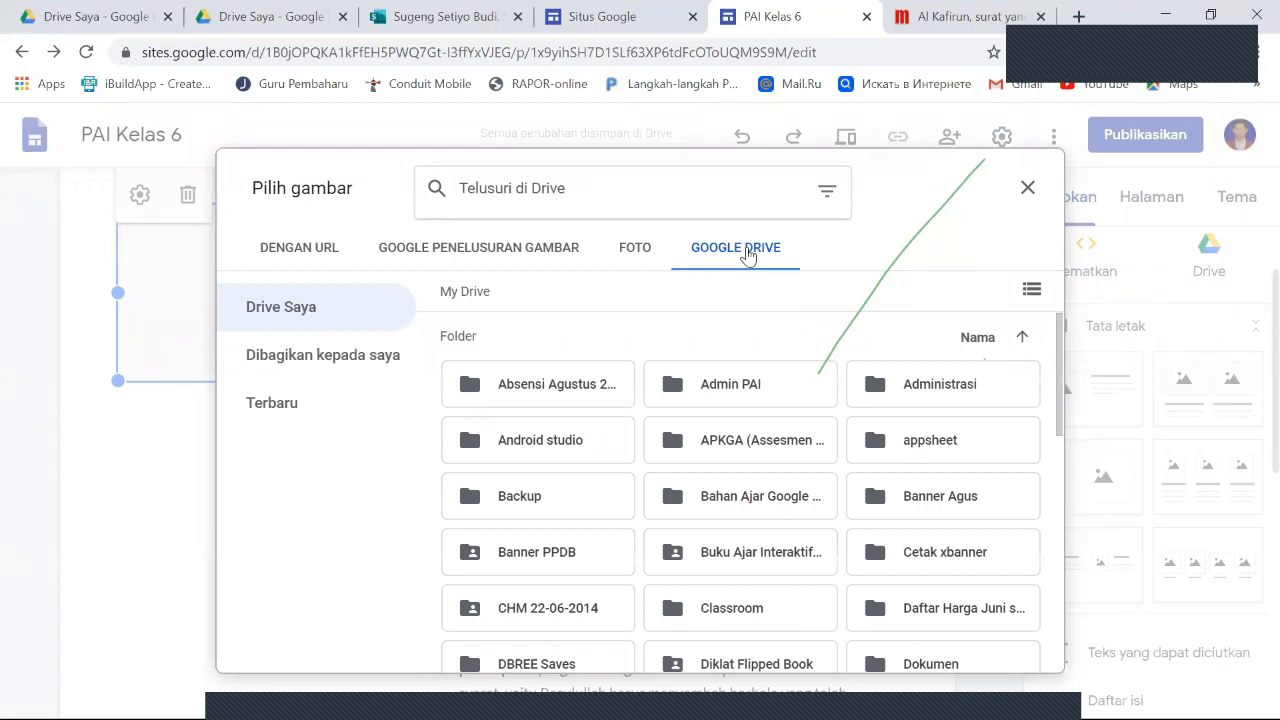
- Switch the image source back to Google image search and search for "al kafirun"
left_click(517, 259)
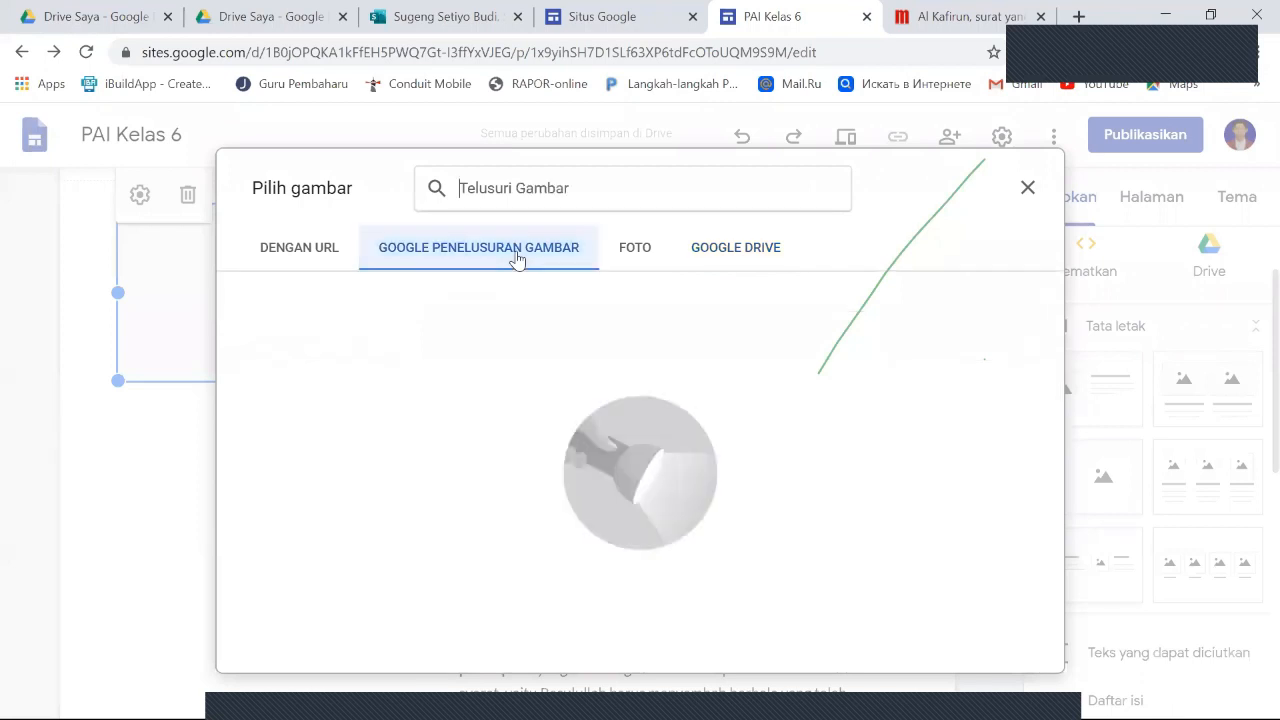
left_click(517, 188)
type("al kafiru")
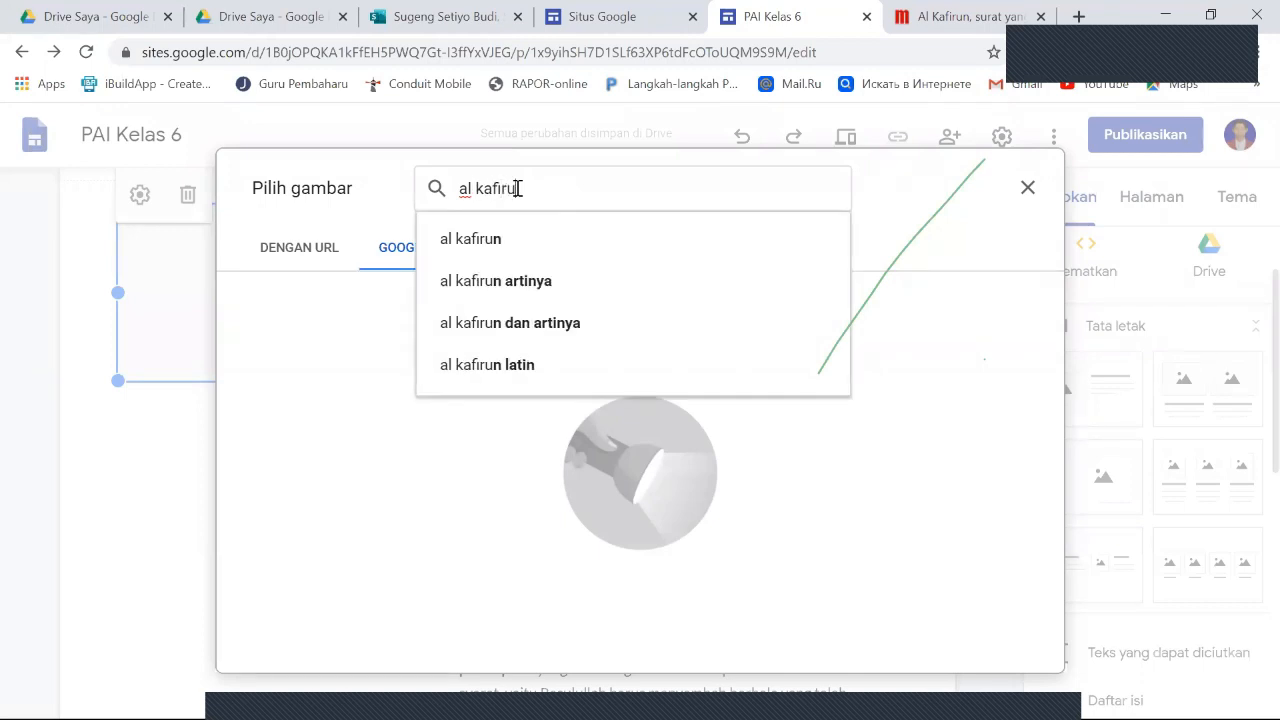
type("n")
key("Return")
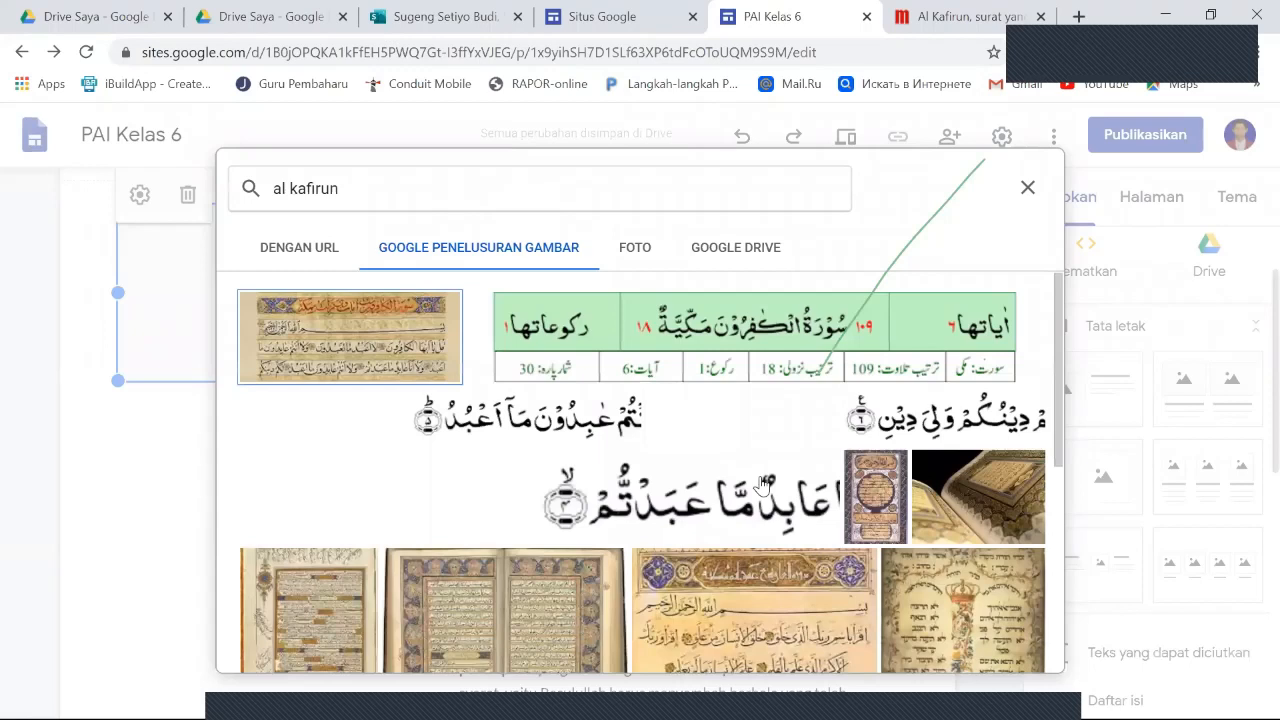
- Insert the first search result, the Al-Kafirun manuscript image, into the placeholder beside the "Saling Menghormati" text
scroll(762, 485, "down", 4)
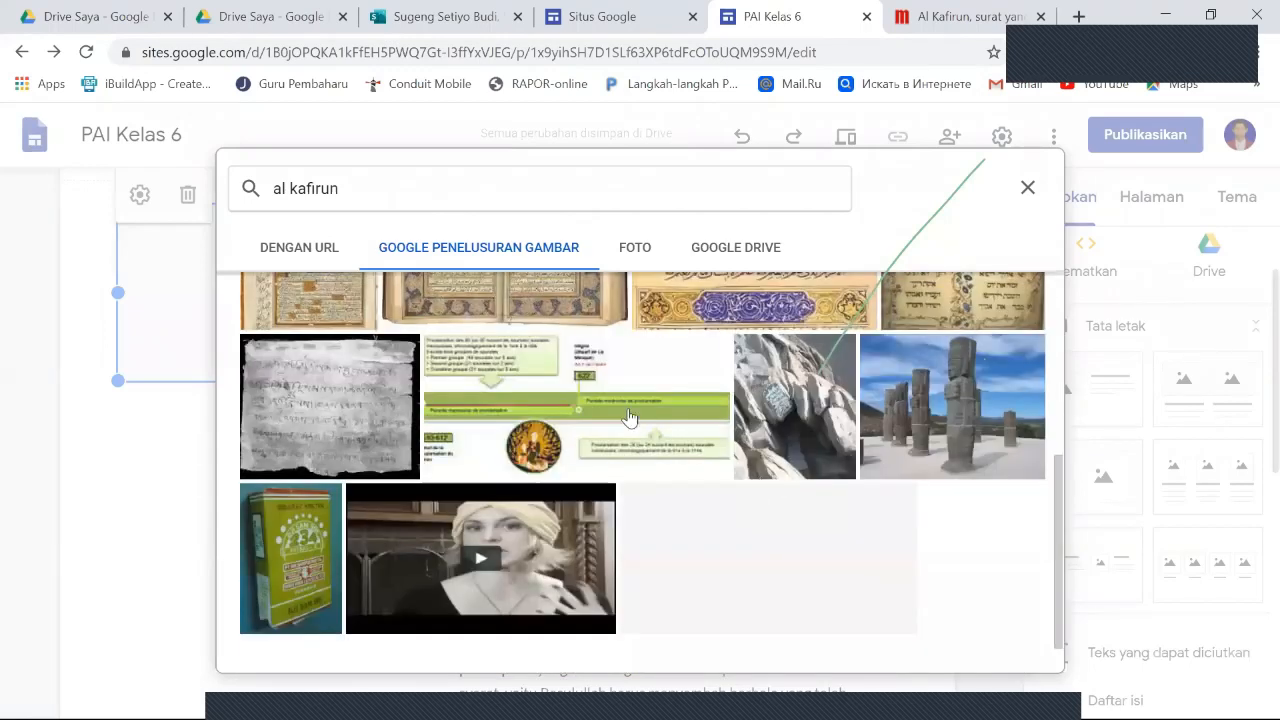
scroll(370, 352, "up", 4)
left_click(370, 352)
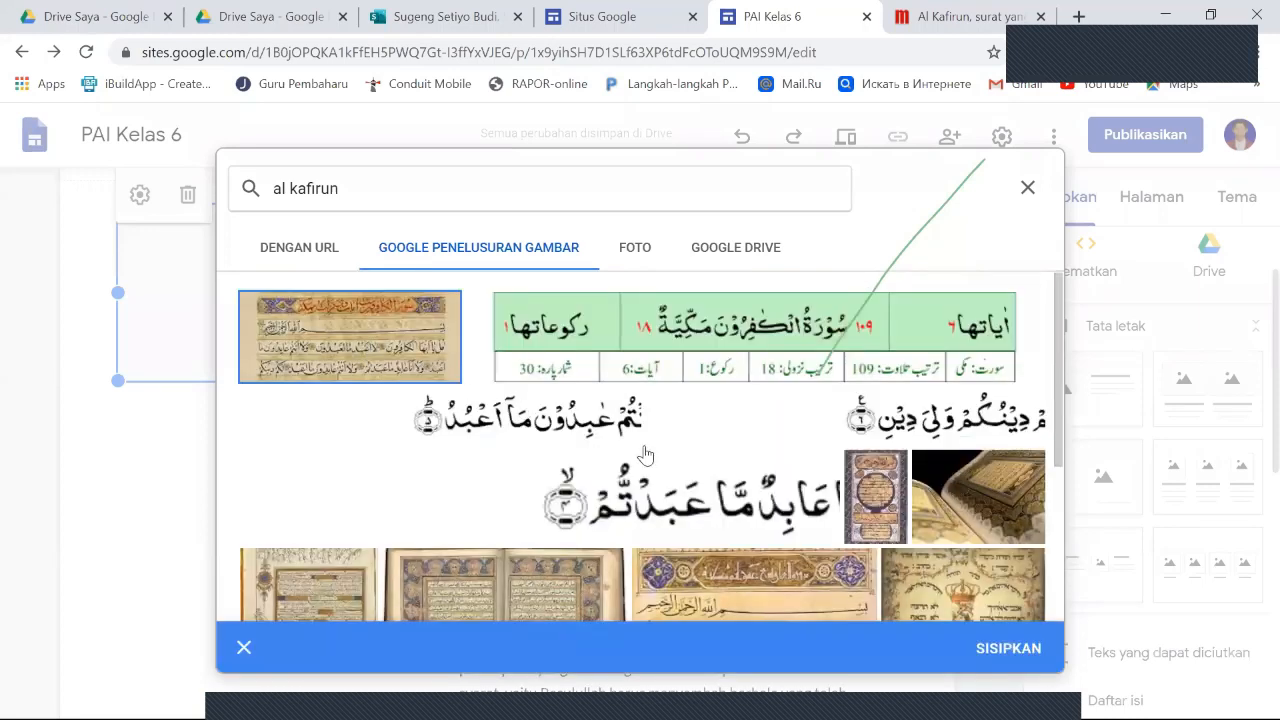
left_click(1010, 649)
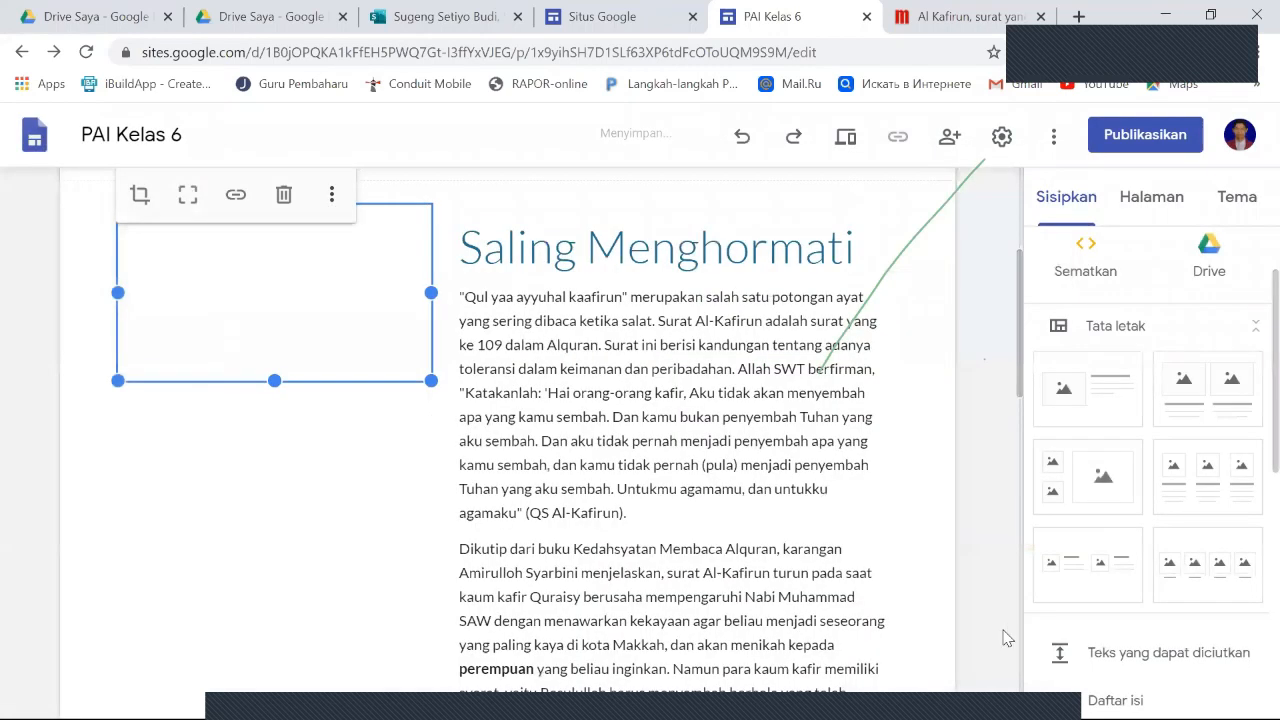
left_click(380, 451)
- Review the Materi page from the title and image down to the source link below the article
scroll(601, 456, "down", 3)
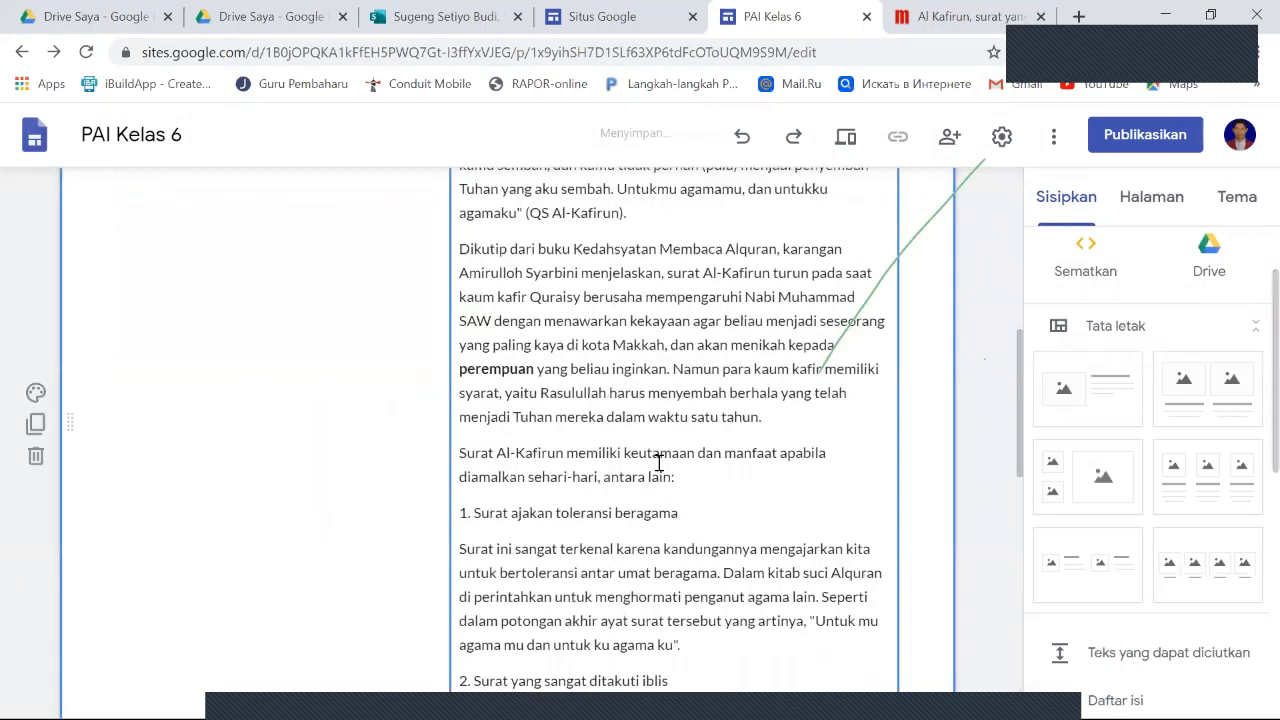
scroll(660, 462, "down", 5)
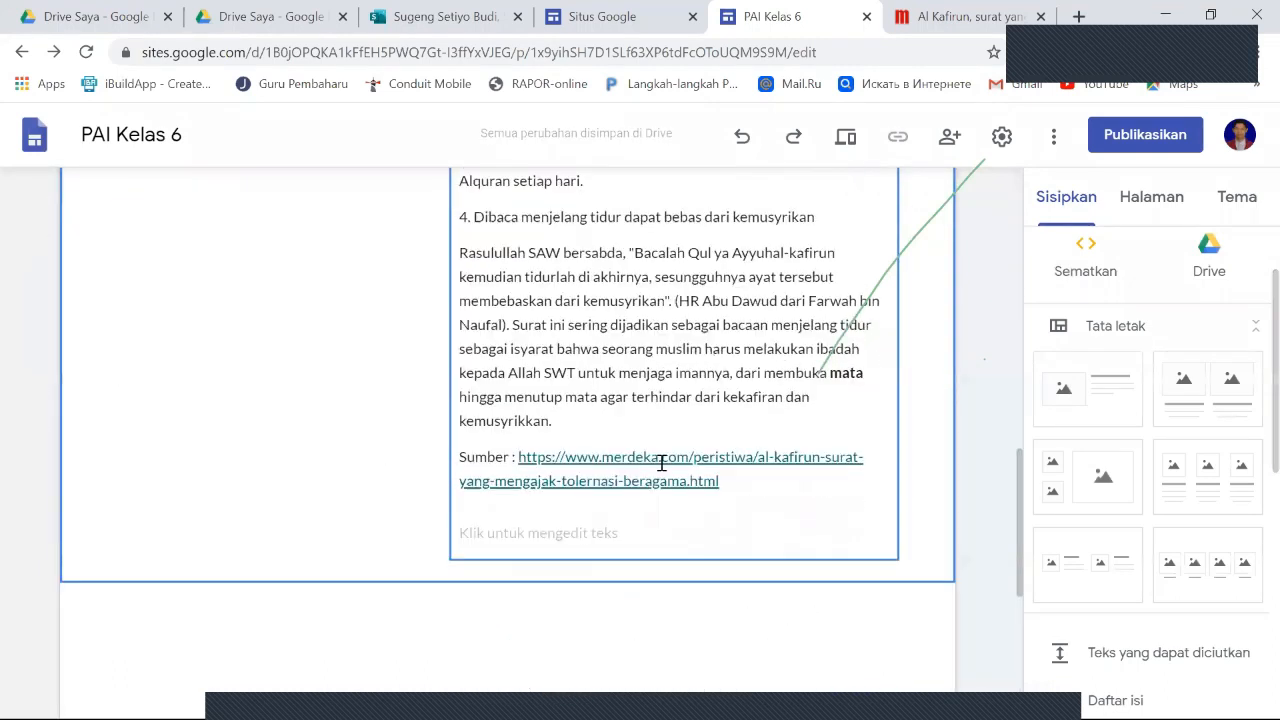
scroll(661, 462, "up", 5)
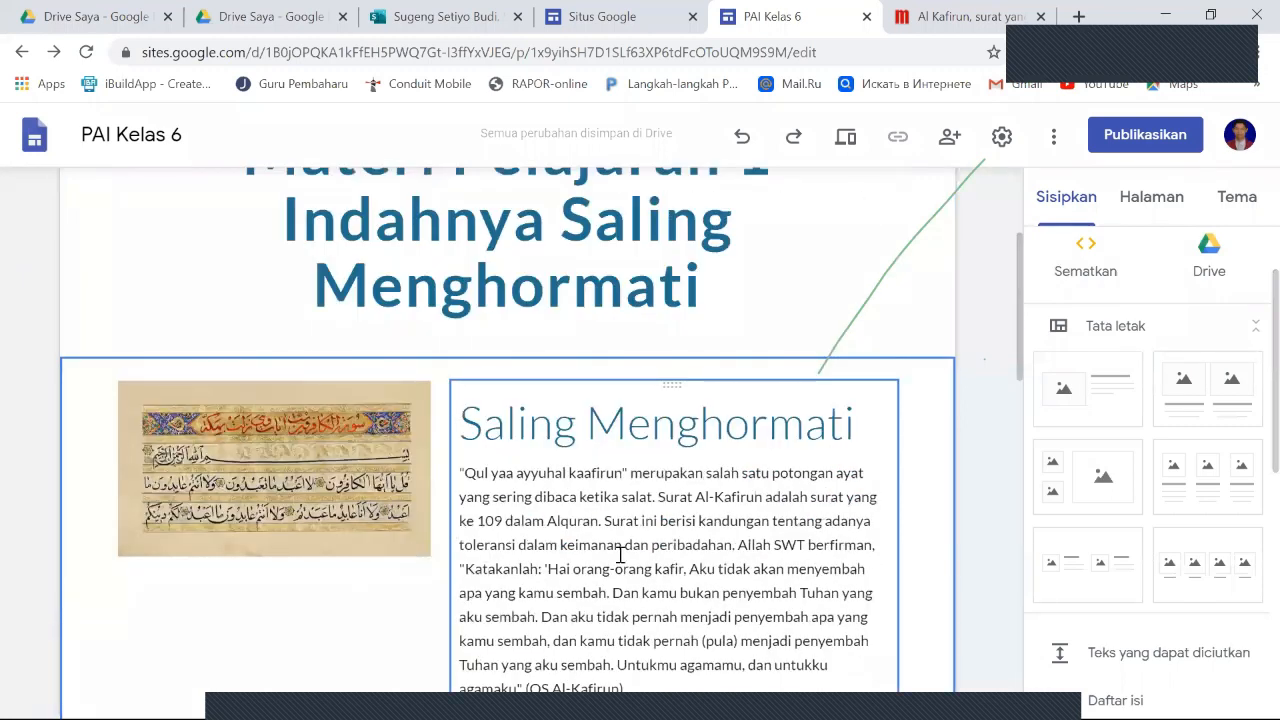
left_click(627, 485)
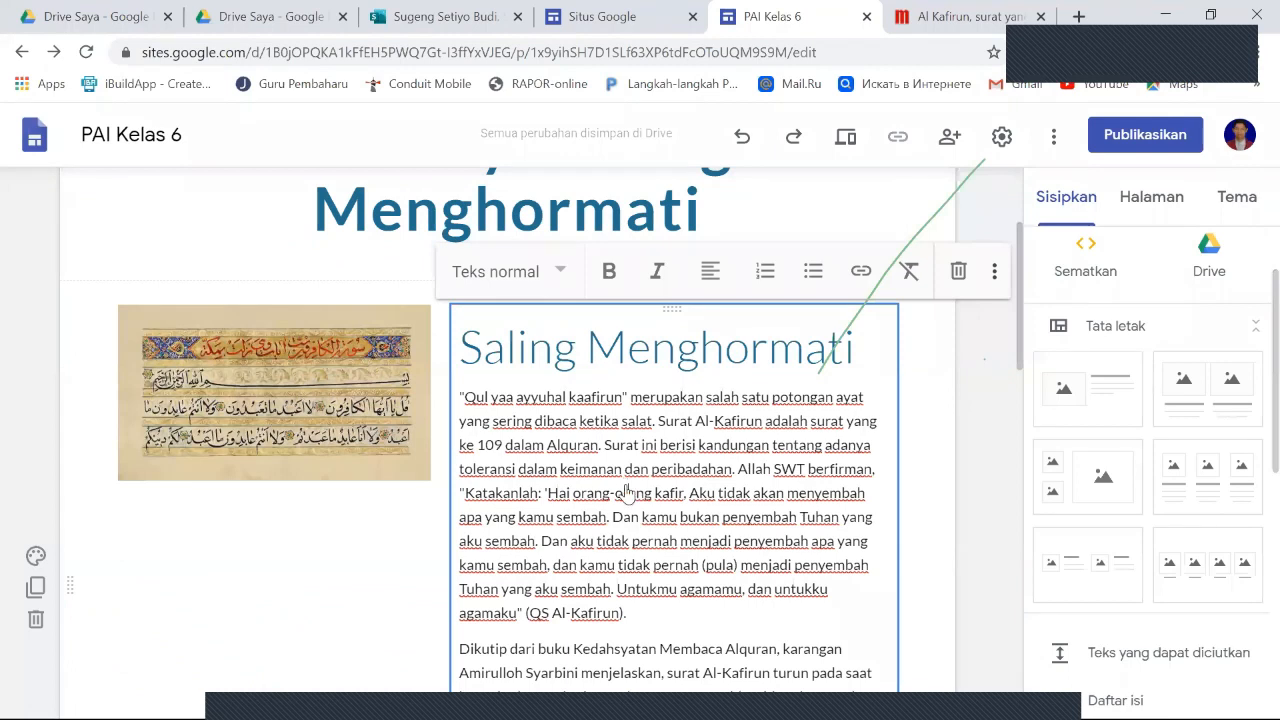
scroll(627, 490, "up", 2)
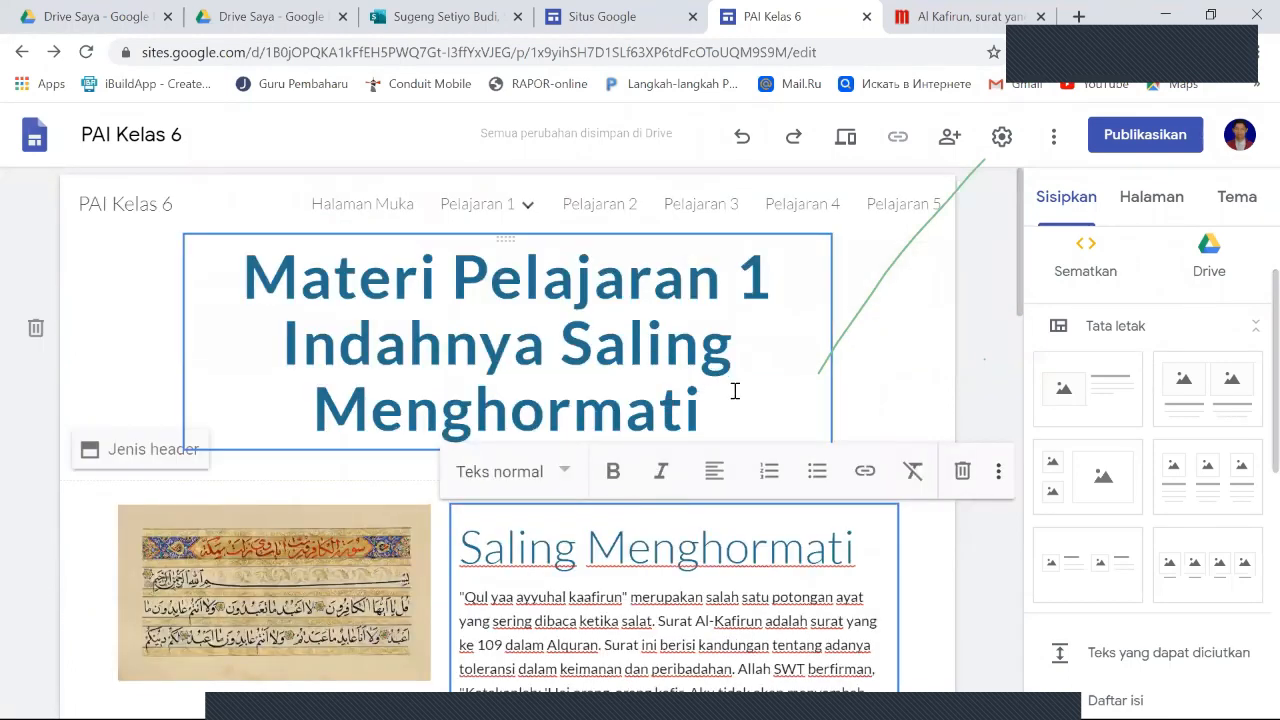
left_click(882, 344)
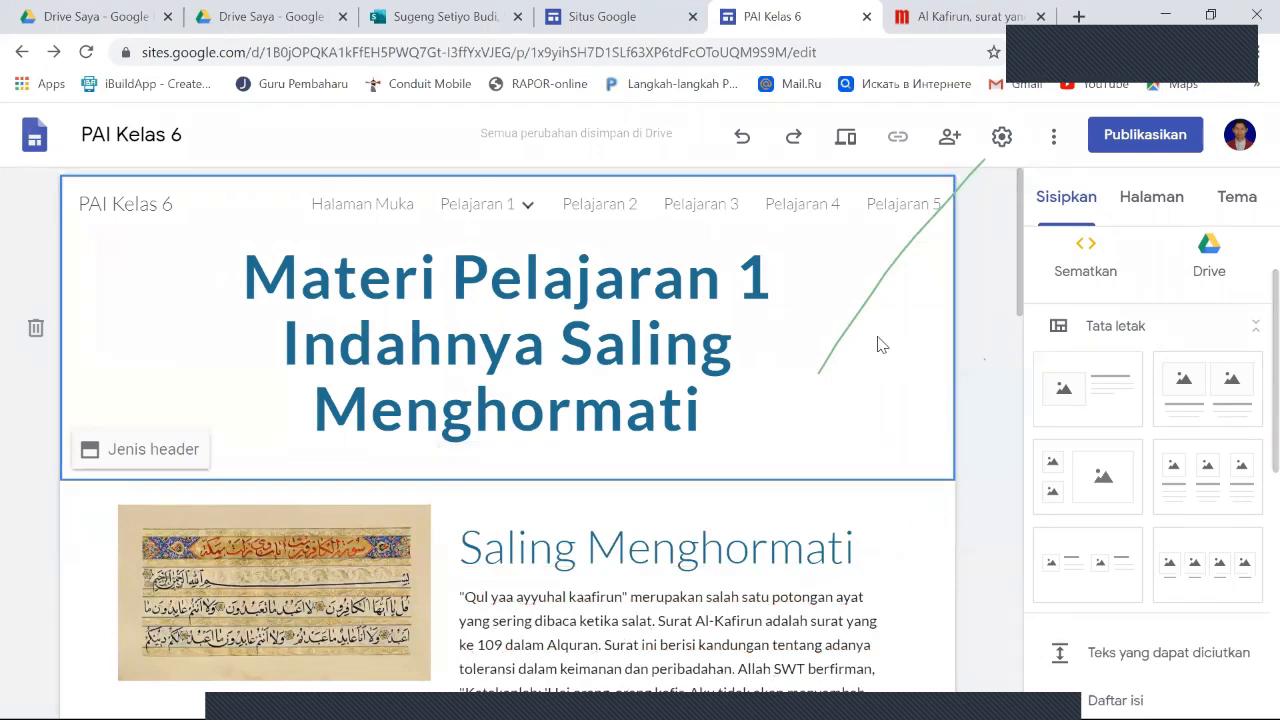
scroll(840, 420, "down", 8)
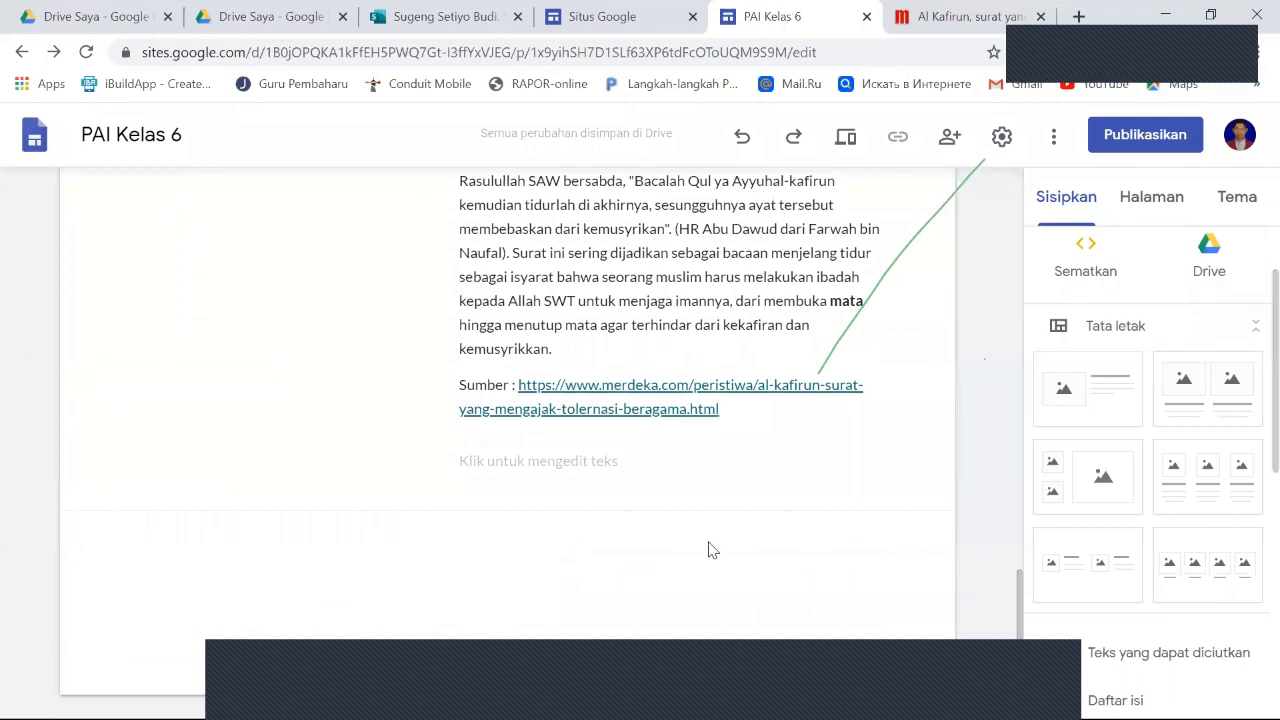
- Add the layout with two side-by-side image-and-text pairs below the article and start editing the second pair's subheading
scroll(1209, 520, "down", 2)
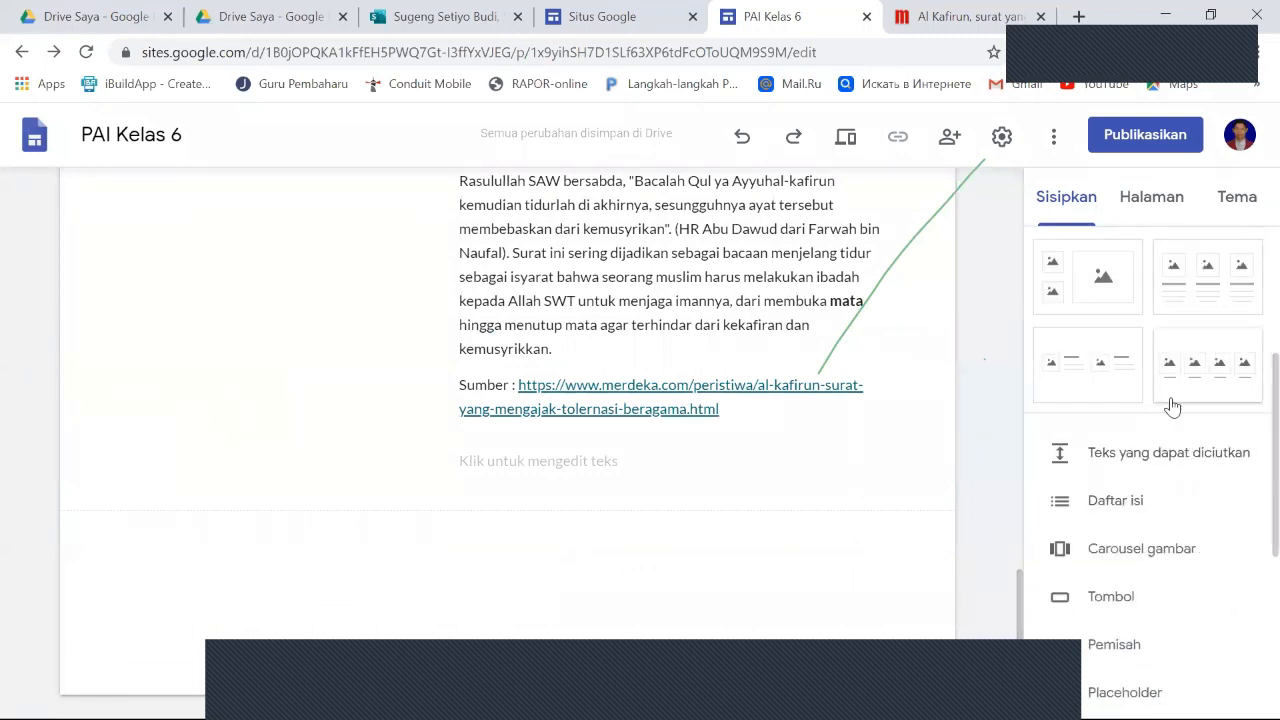
left_click(1110, 383)
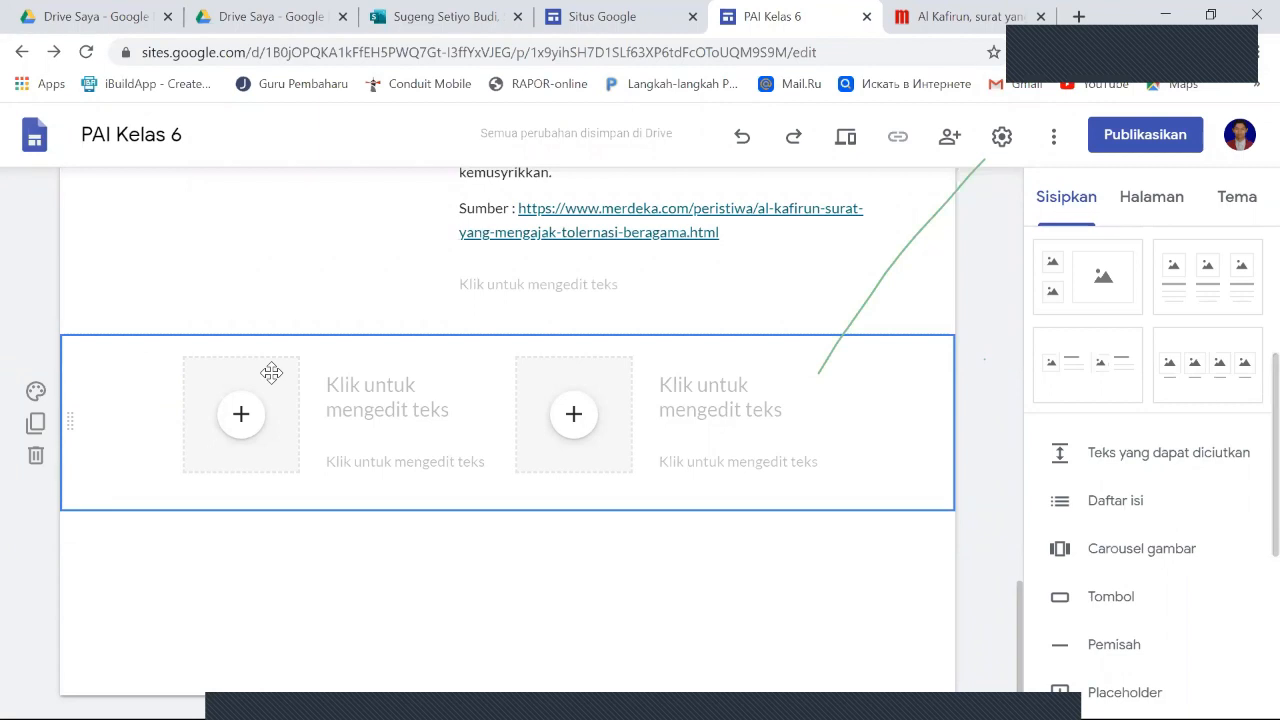
left_click(704, 398)
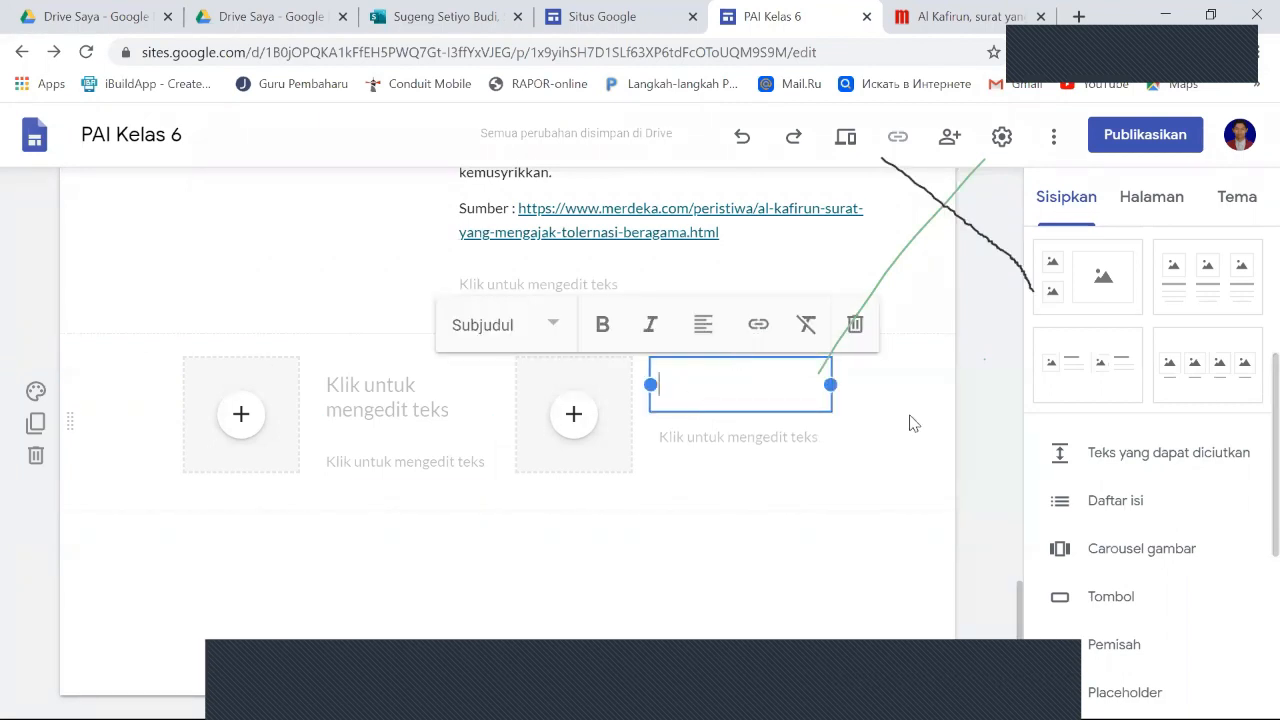
- Examine the other insertable elements, such as divider, placeholder and YouTube, and look over the Materi page up to its title
scroll(913, 423, "up", 1)
scroll(1203, 517, "down", 1)
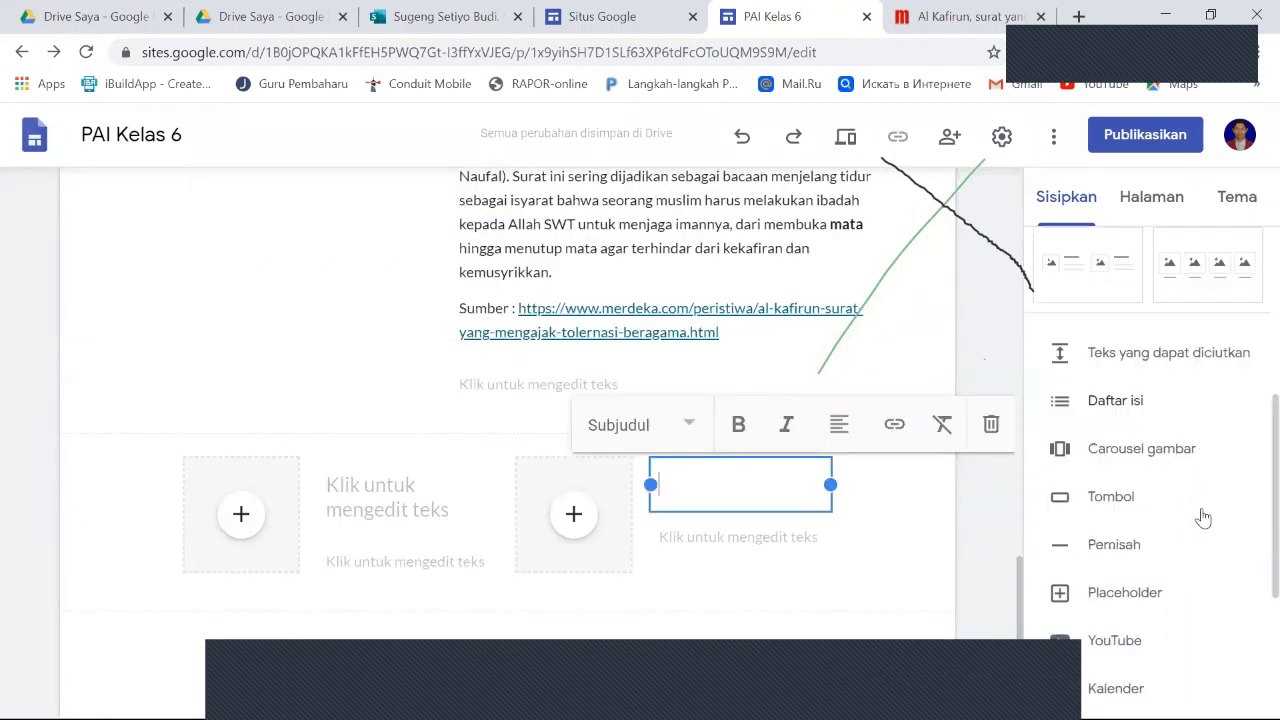
scroll(953, 540, "down", 1)
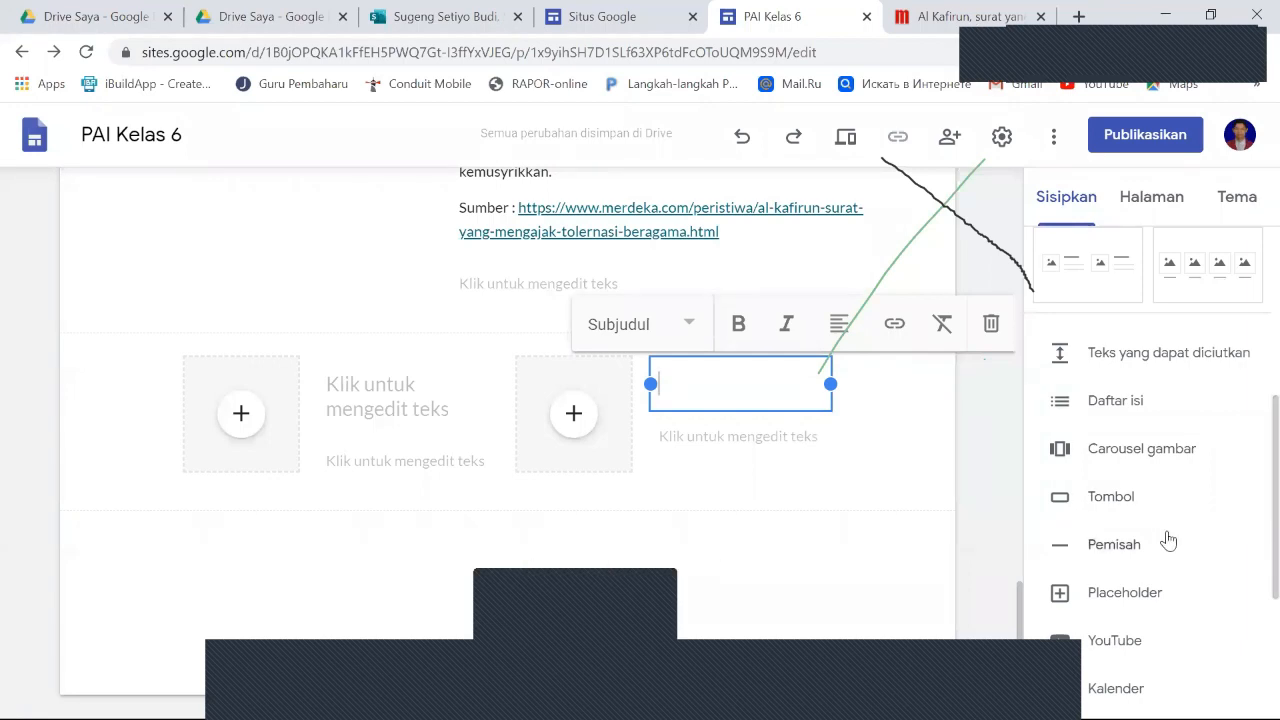
scroll(1080, 525, "down", 1)
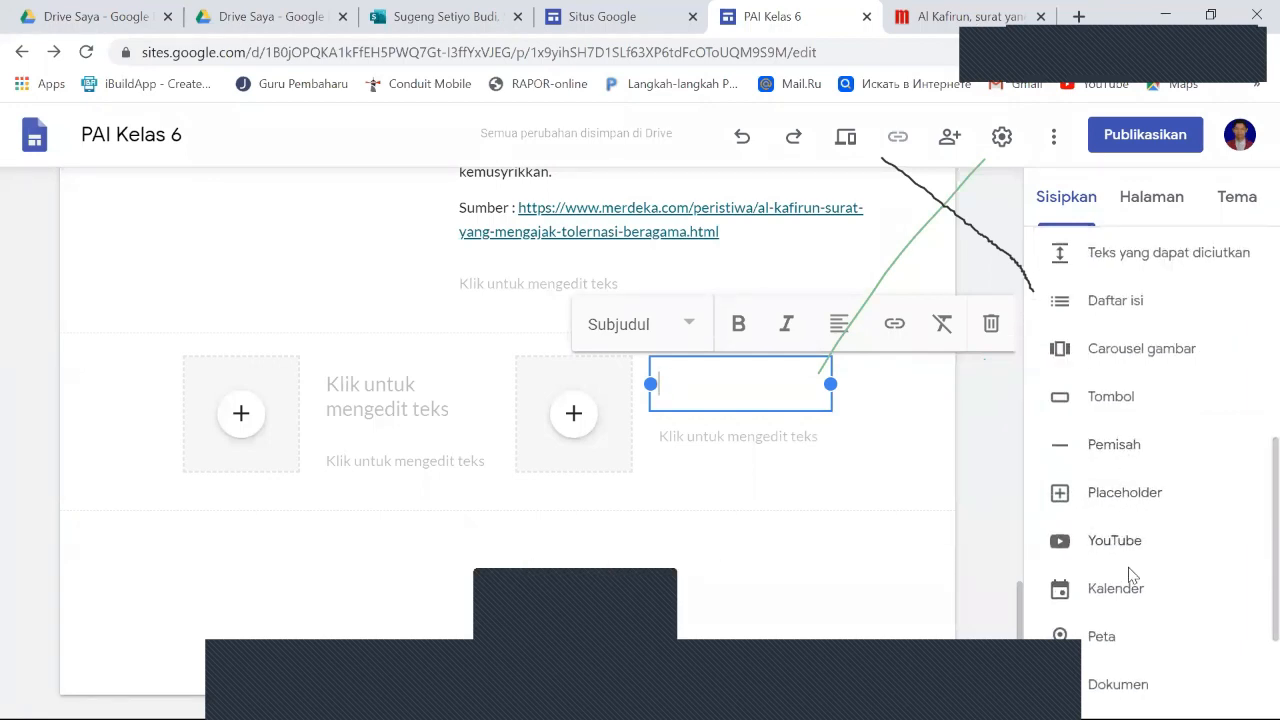
left_click(786, 550)
scroll(790, 545, "up", 1)
scroll(790, 545, "up", 10)
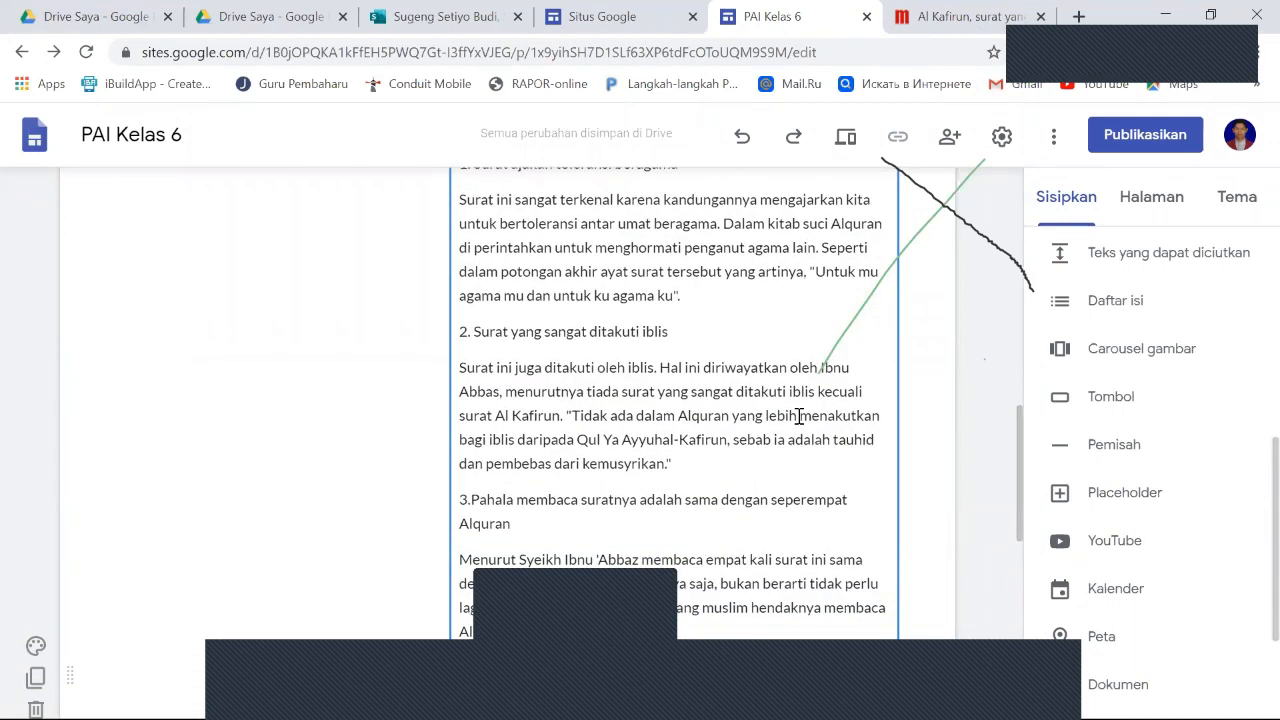
scroll(798, 423, "up", 1)
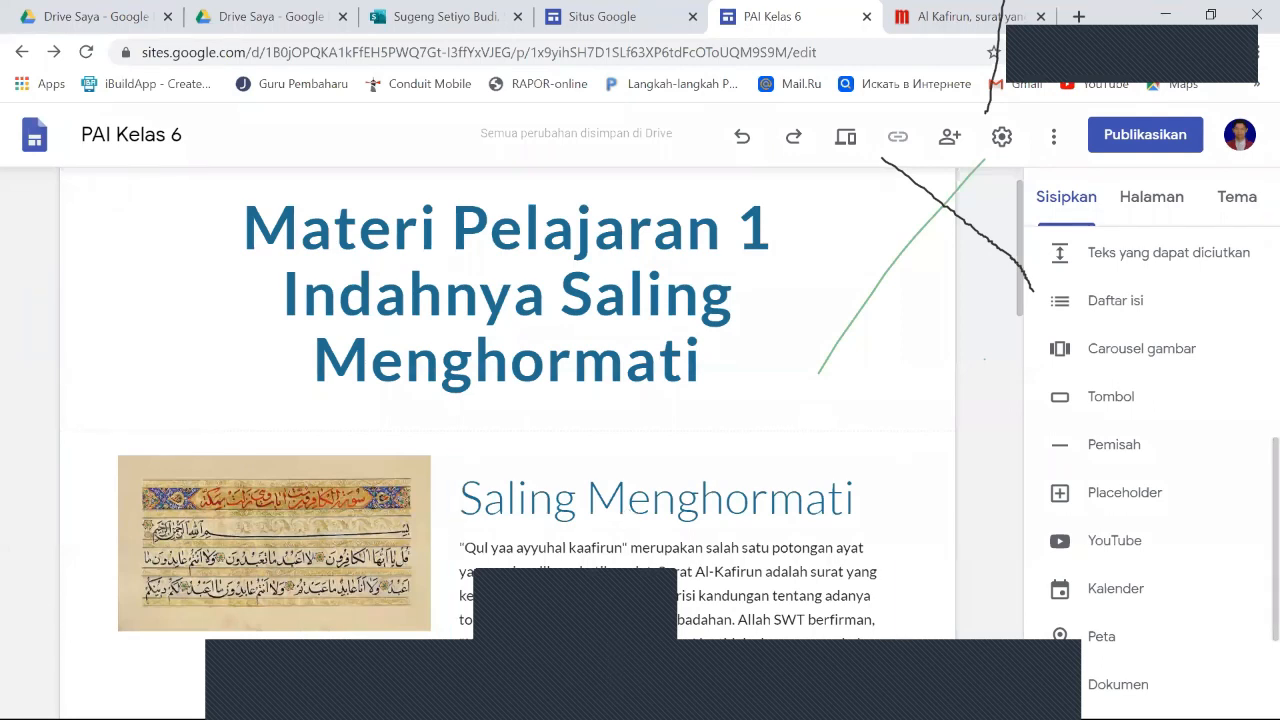
left_click(577, 688)
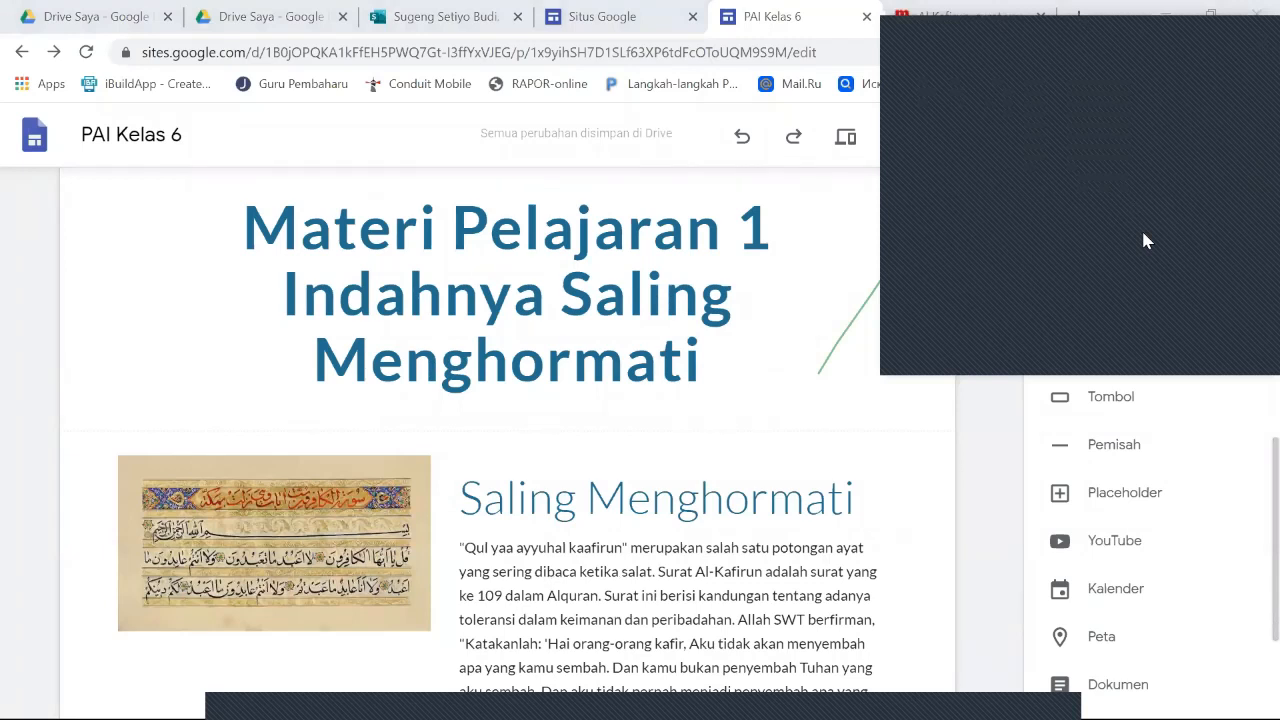
left_click(1250, 31)
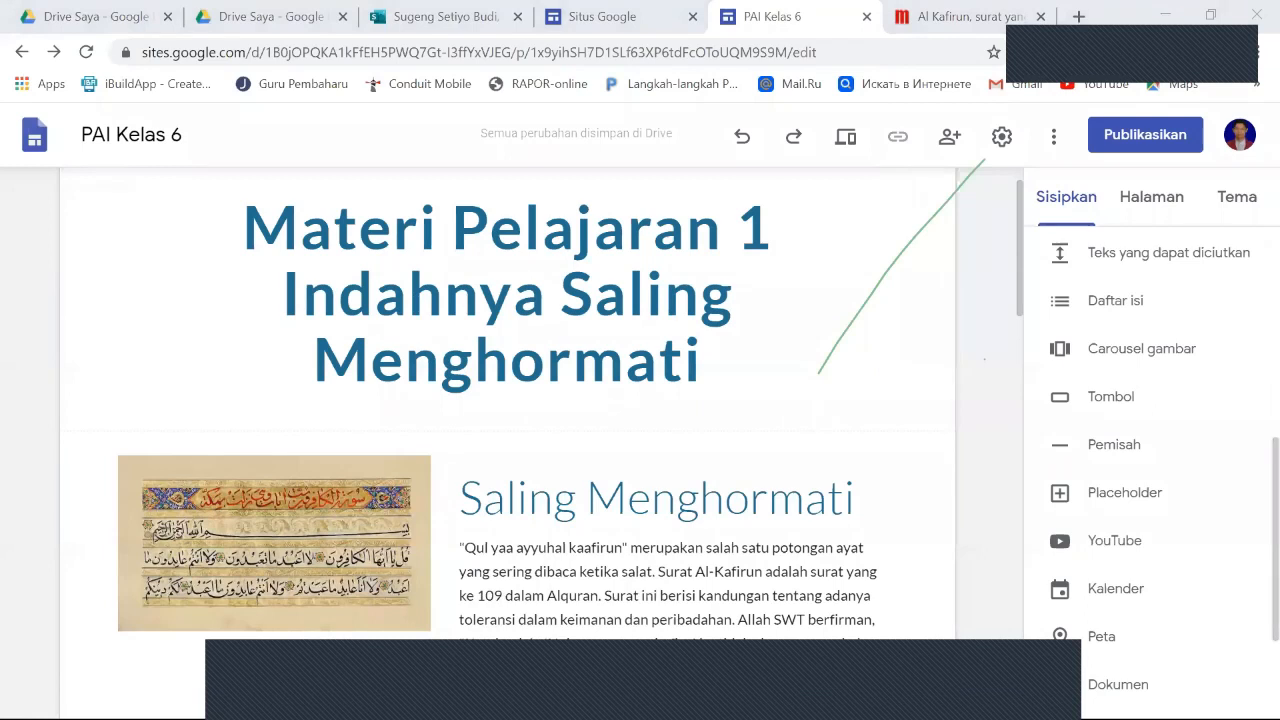
left_click(650, 556)
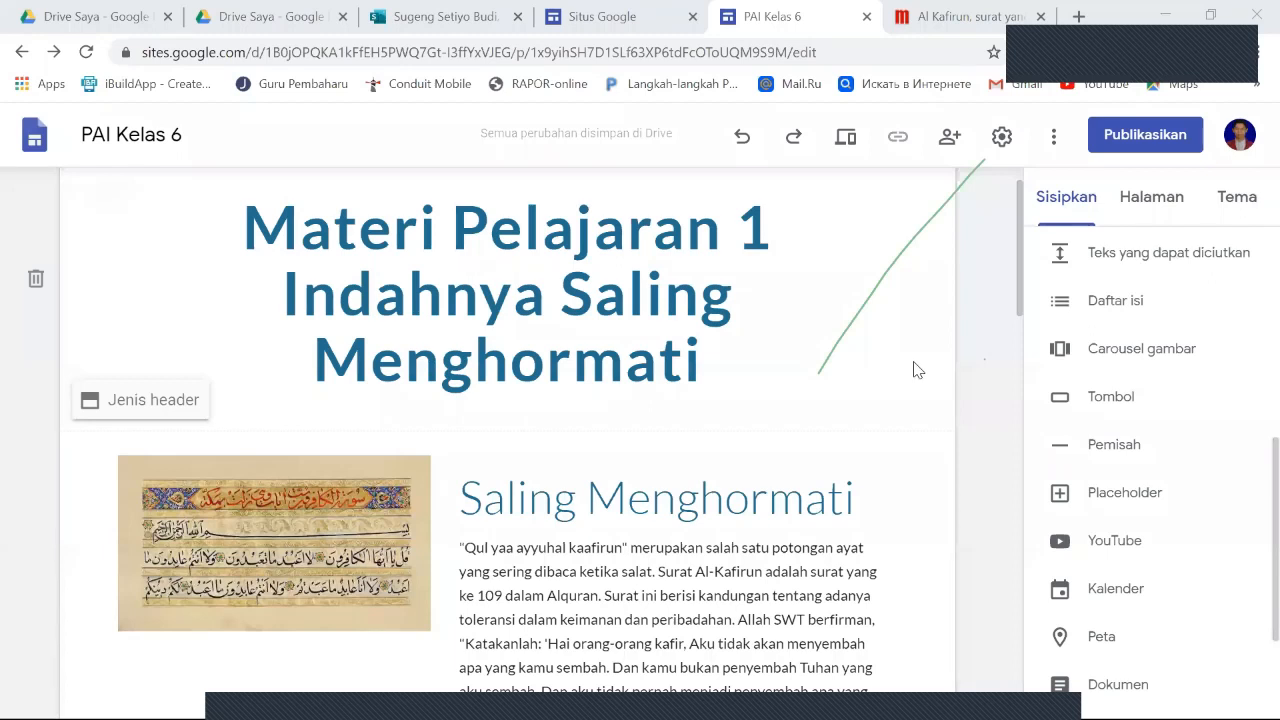
scroll(914, 366, "down", 4)
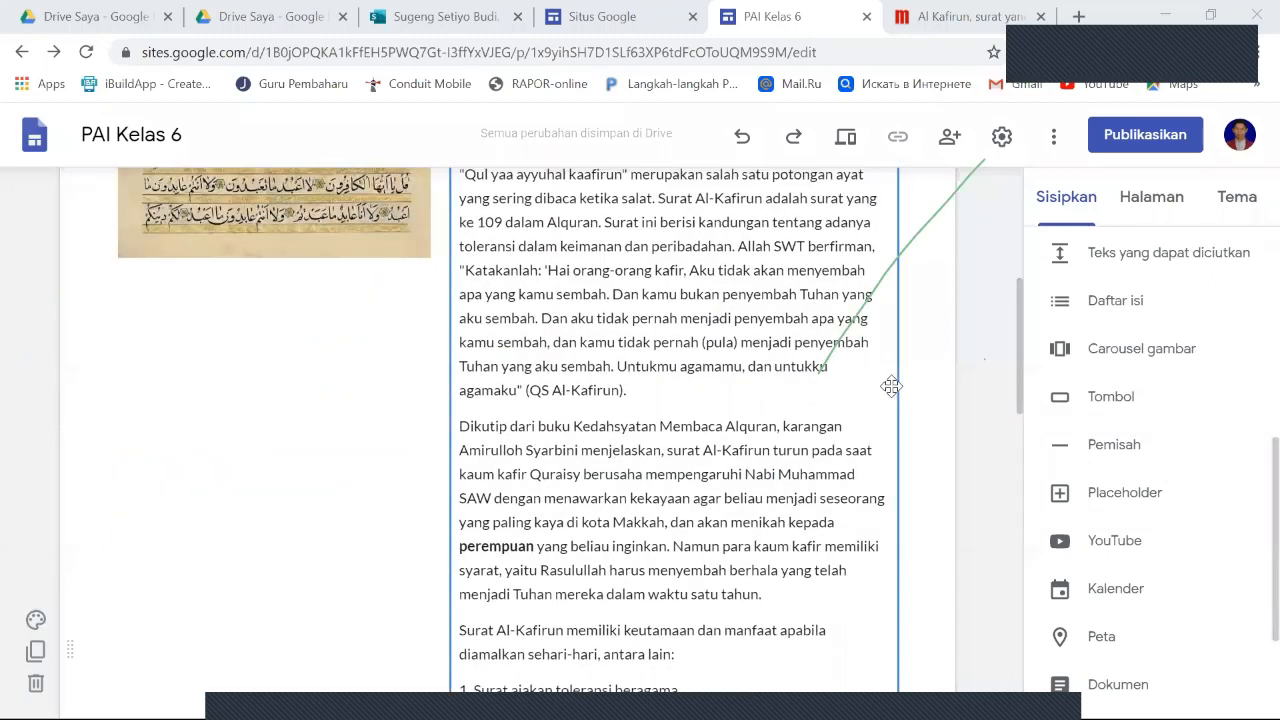
scroll(894, 393, "up", 4)
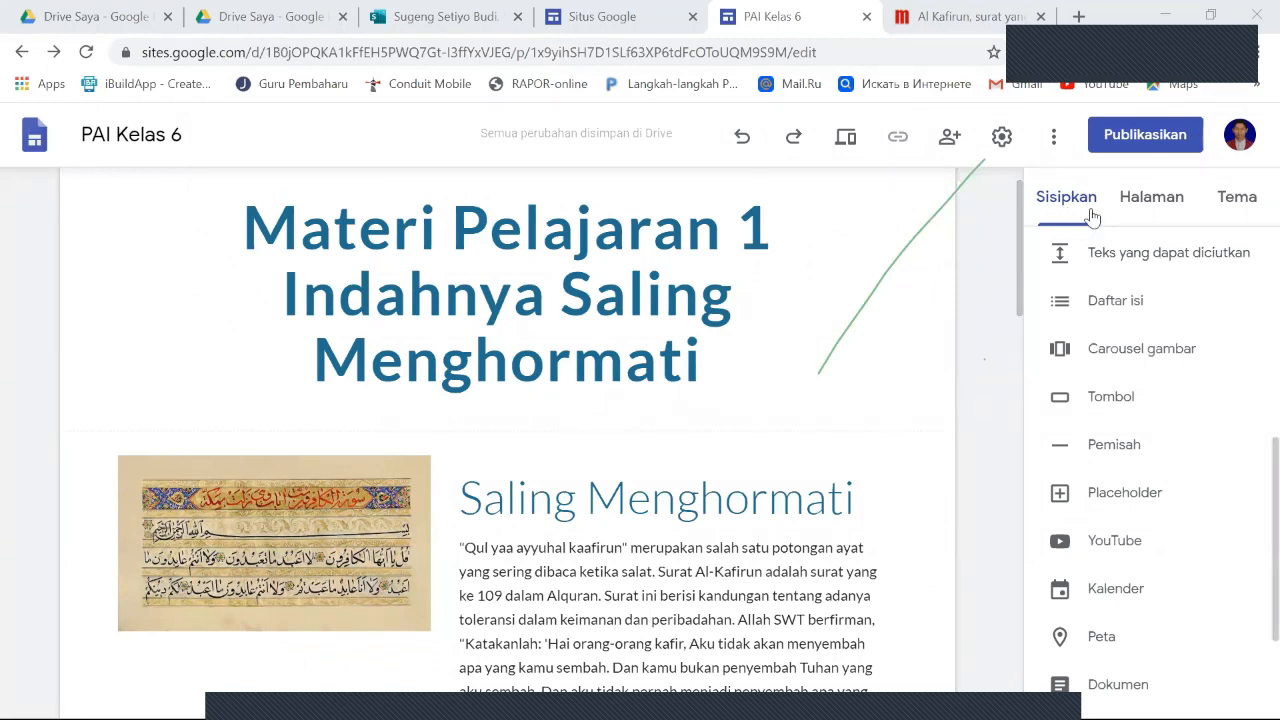
- Open the Video subpage under Pelajaran 1 for editing
left_click(1162, 200)
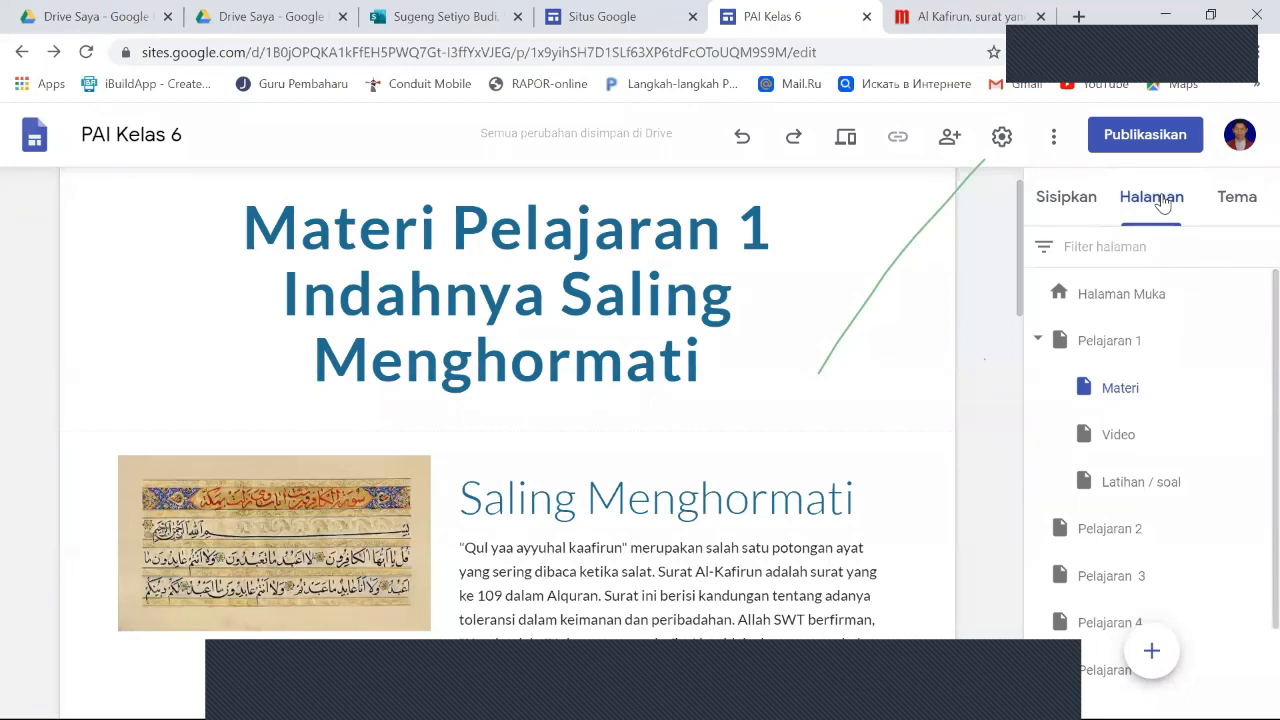
left_click(1127, 443)
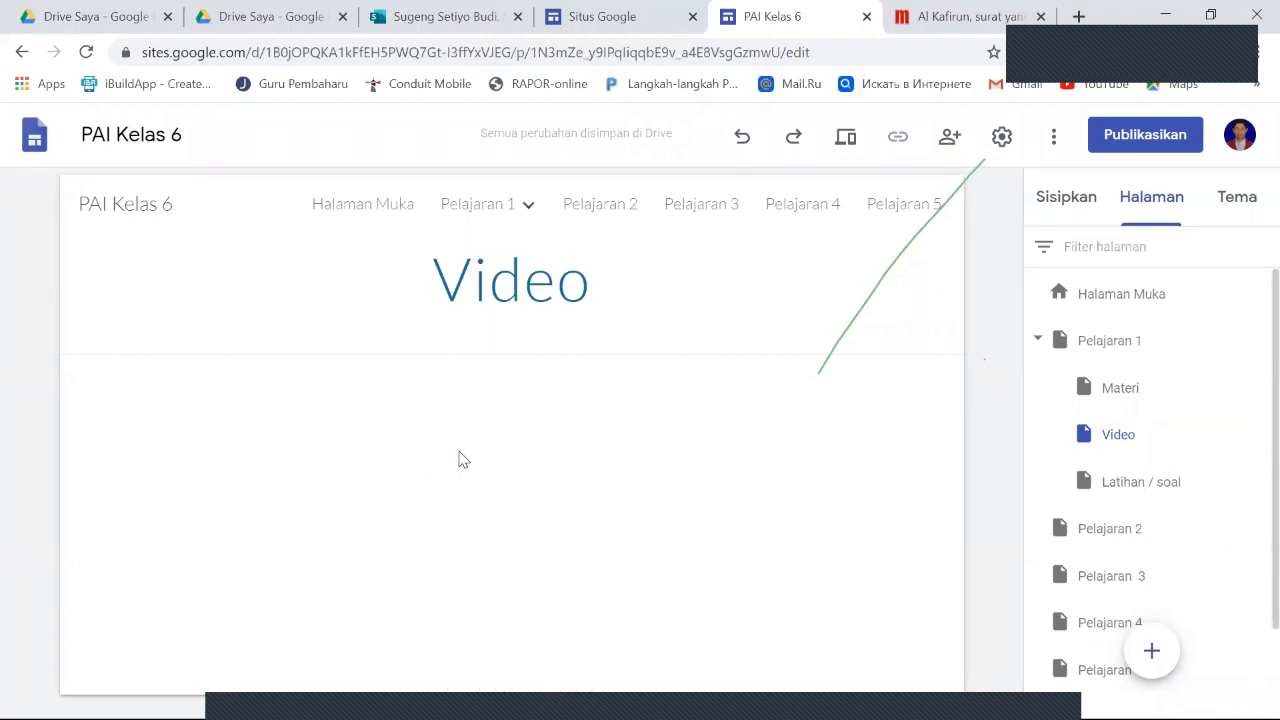
left_click(1078, 200)
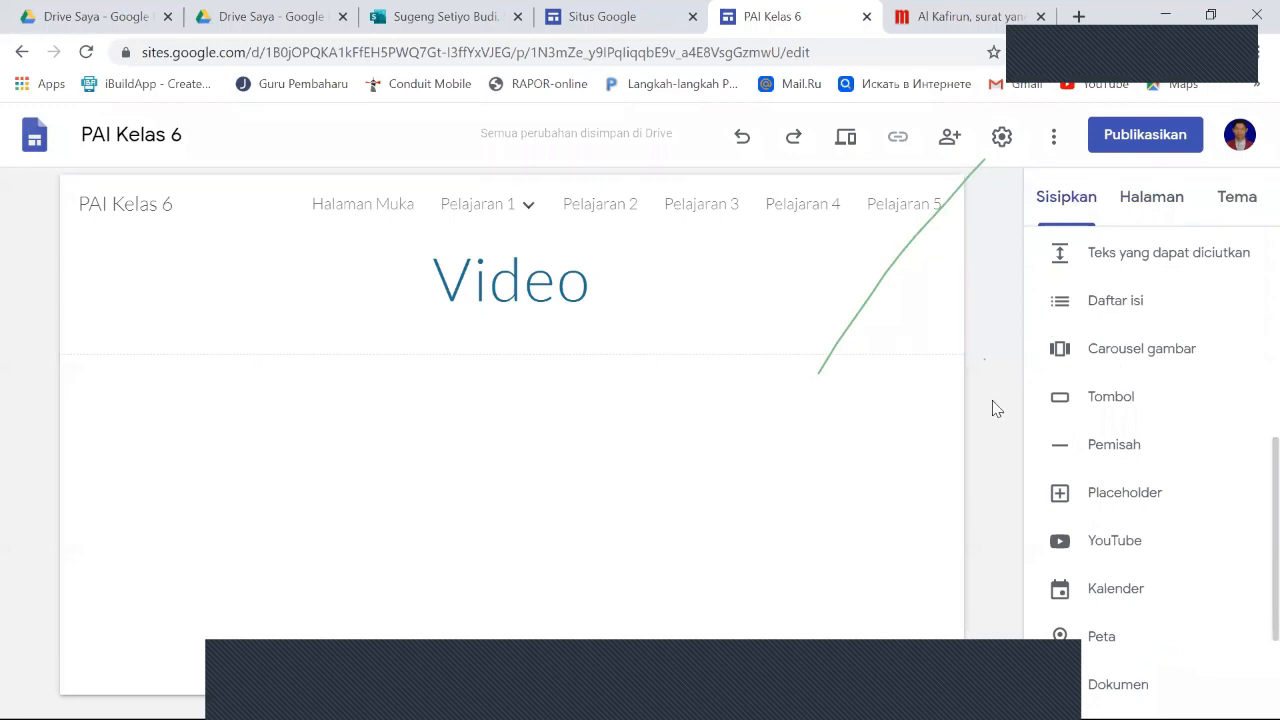
left_click(1155, 205)
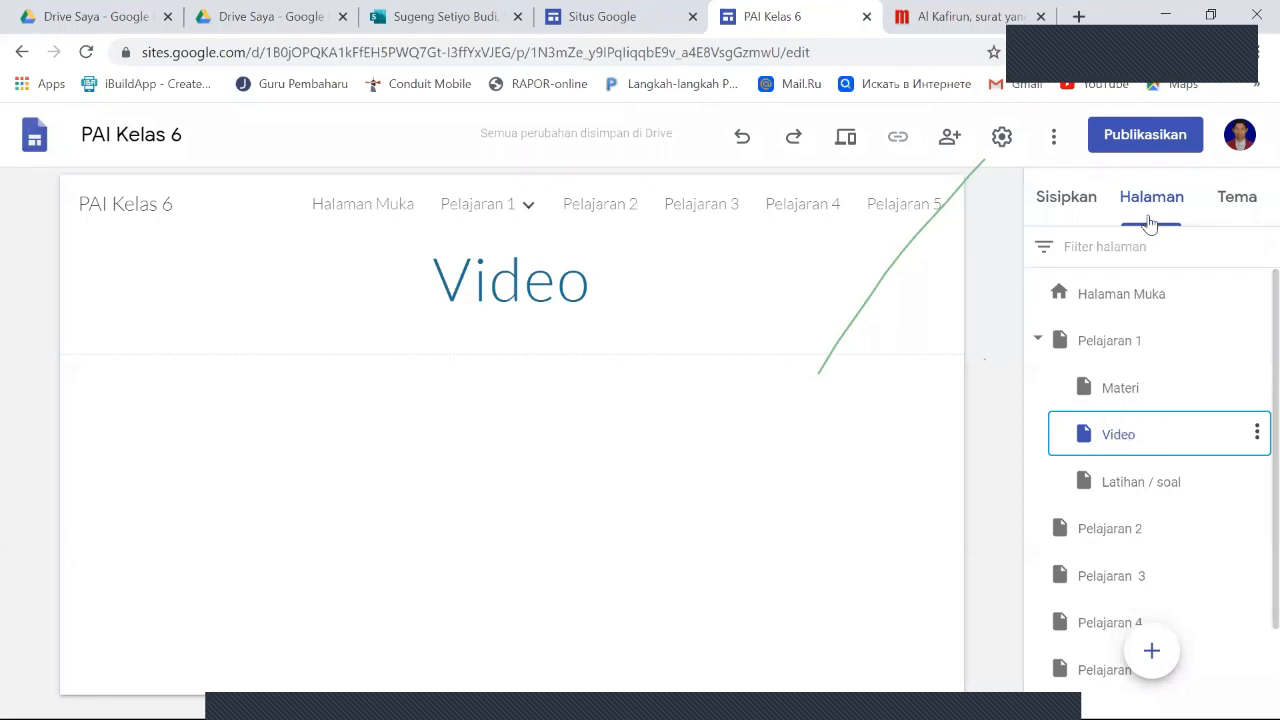
- Start inserting a YouTube video on the Video page and search for "surat al kafirun"
left_click(1067, 200)
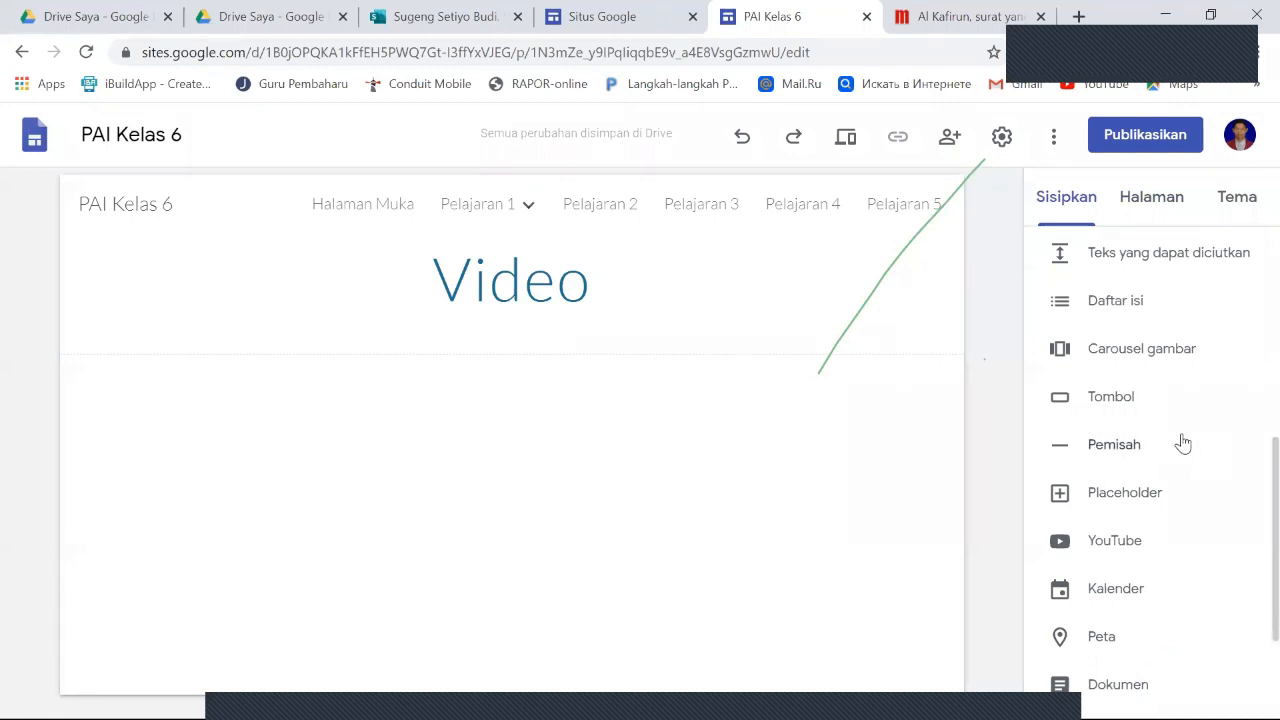
scroll(1178, 444, "down", 2)
scroll(1174, 444, "up", 4)
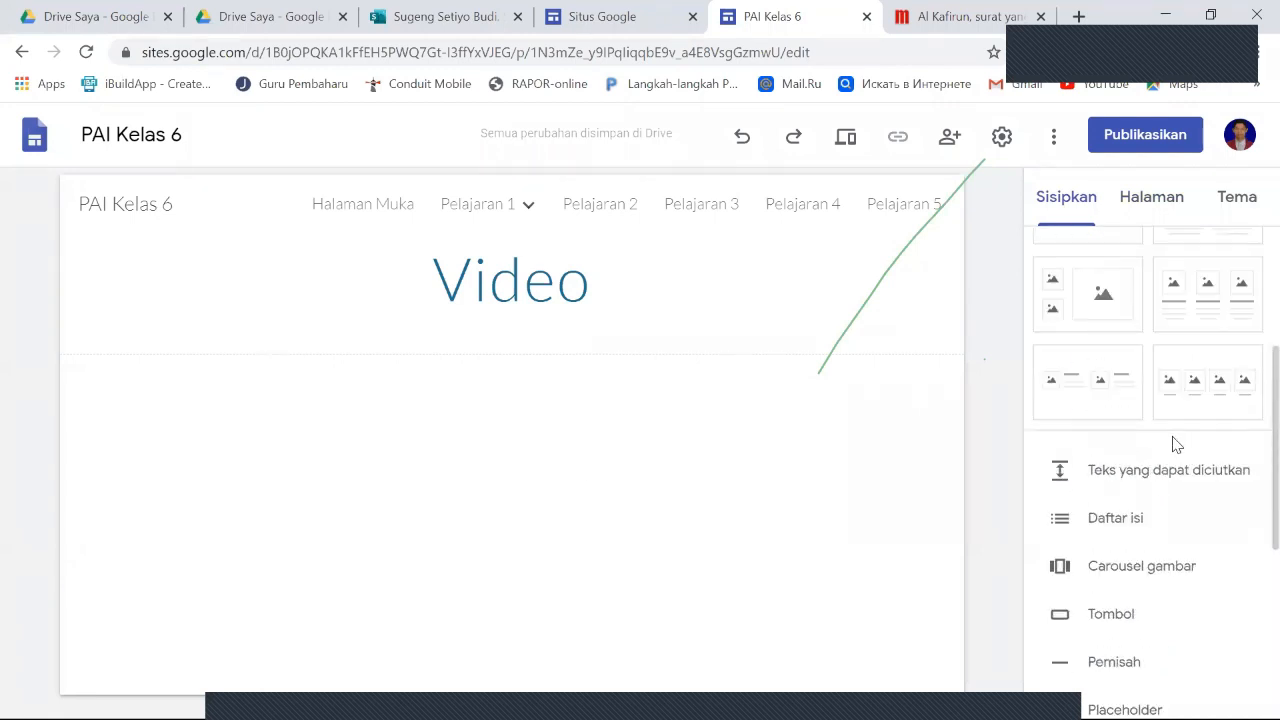
scroll(1176, 465, "down", 2)
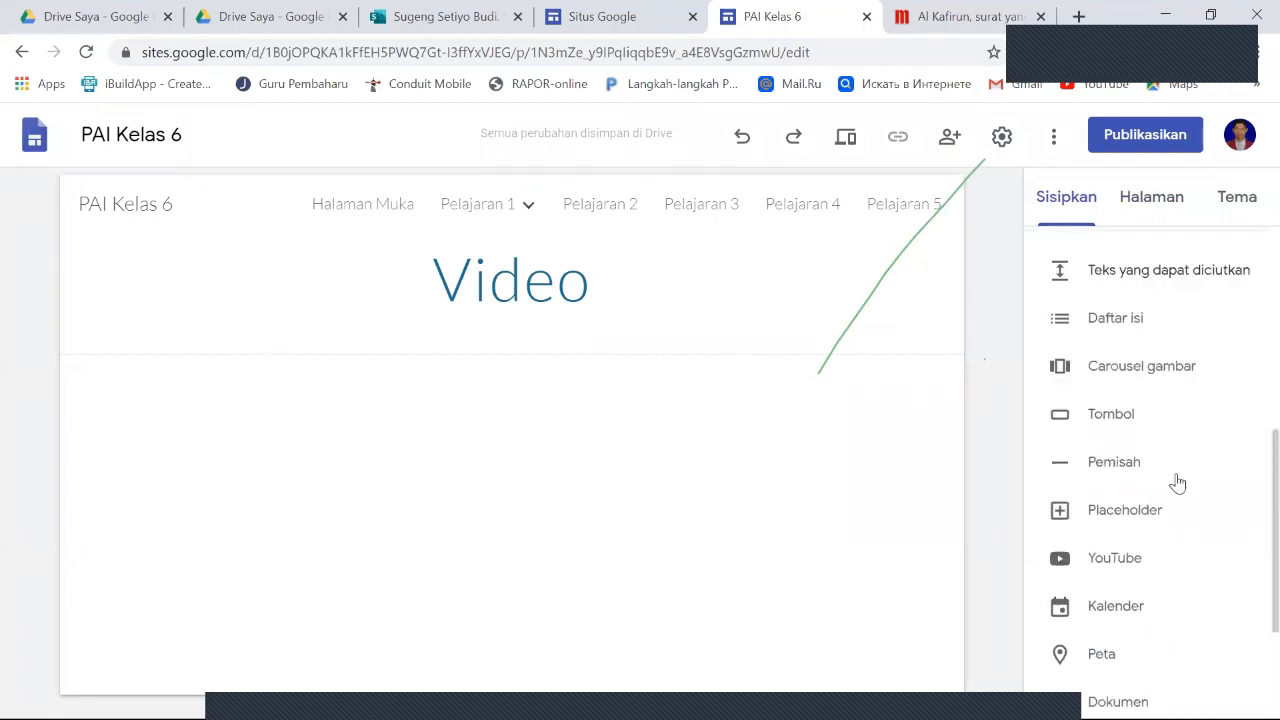
left_click(1097, 566)
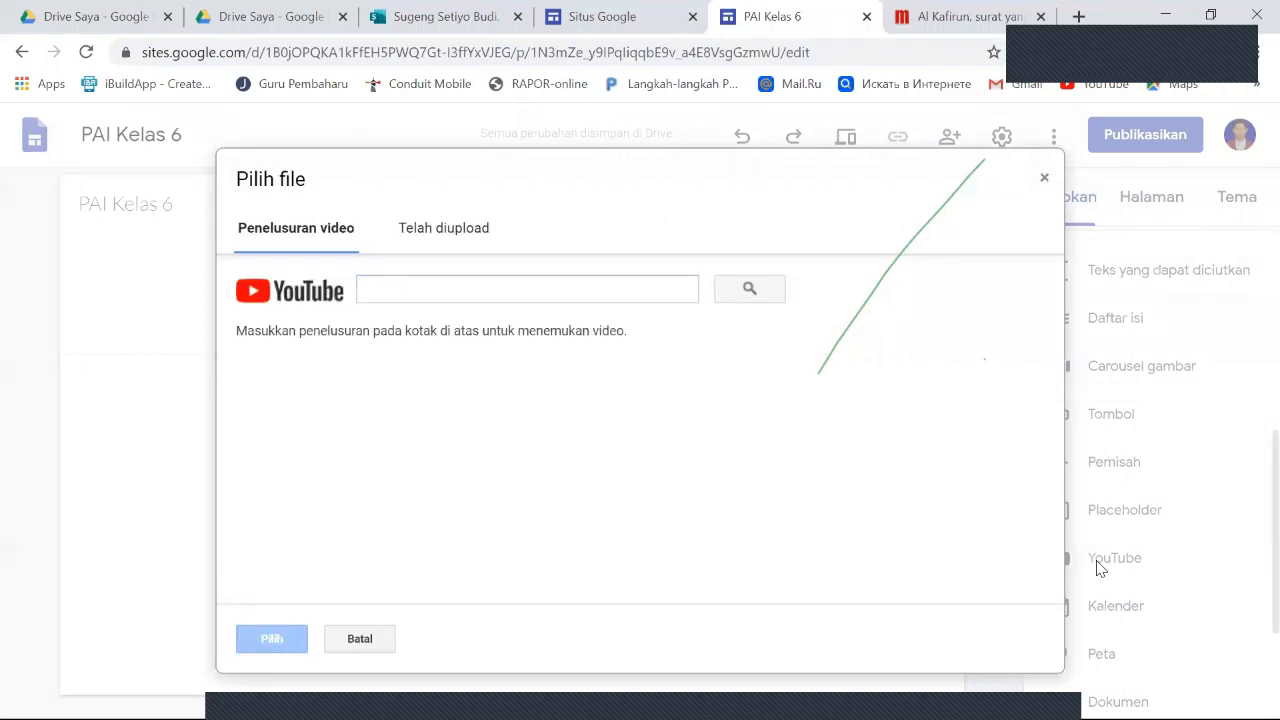
left_click(391, 290)
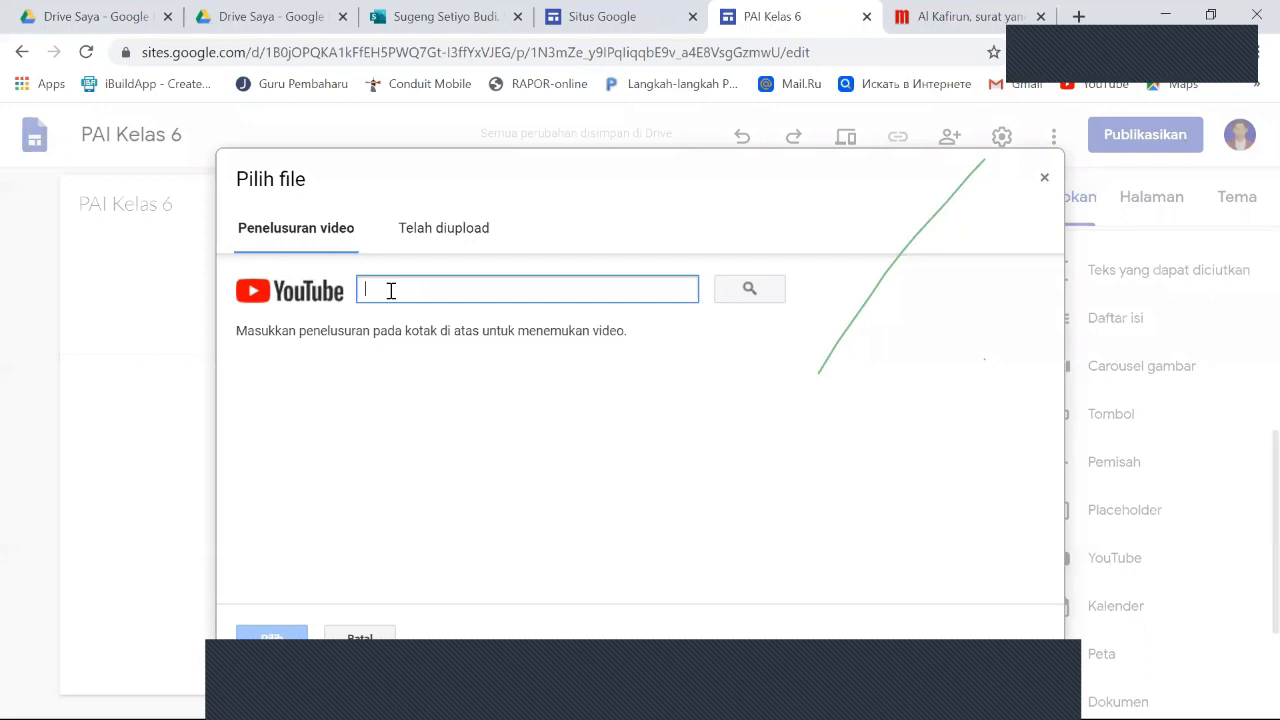
type("surat al kafiru")
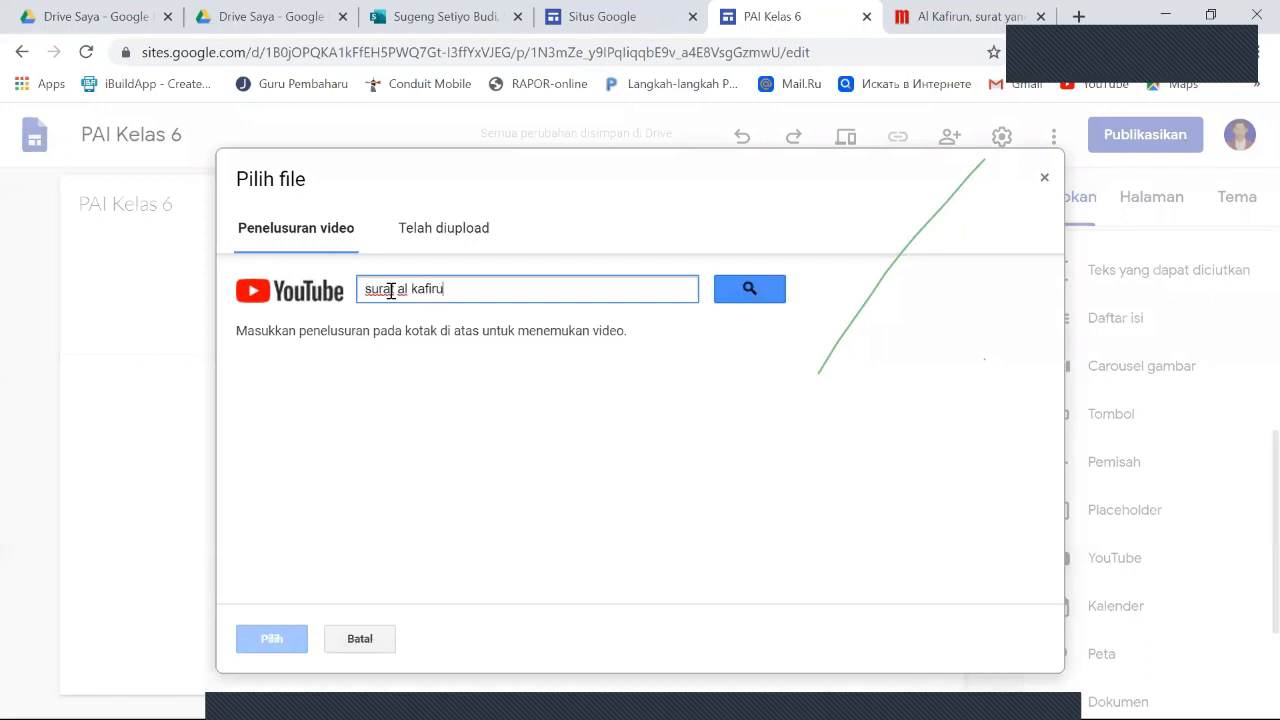
type("n")
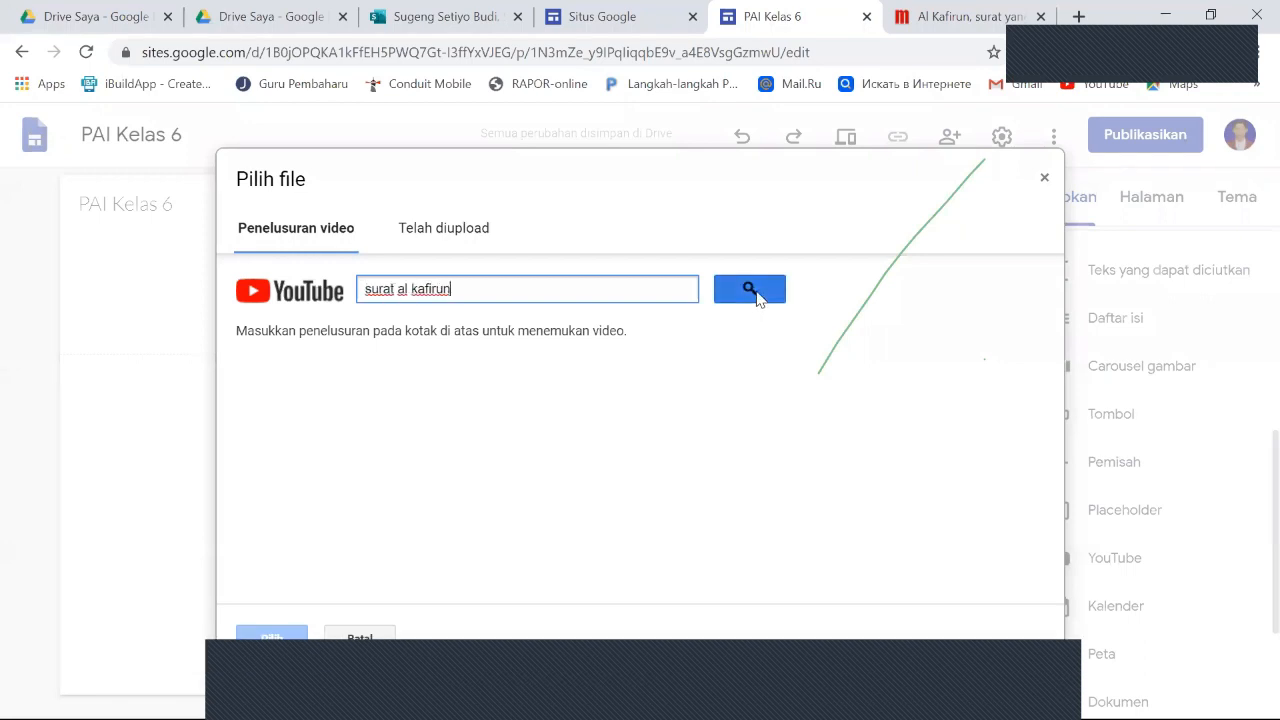
left_click(757, 297)
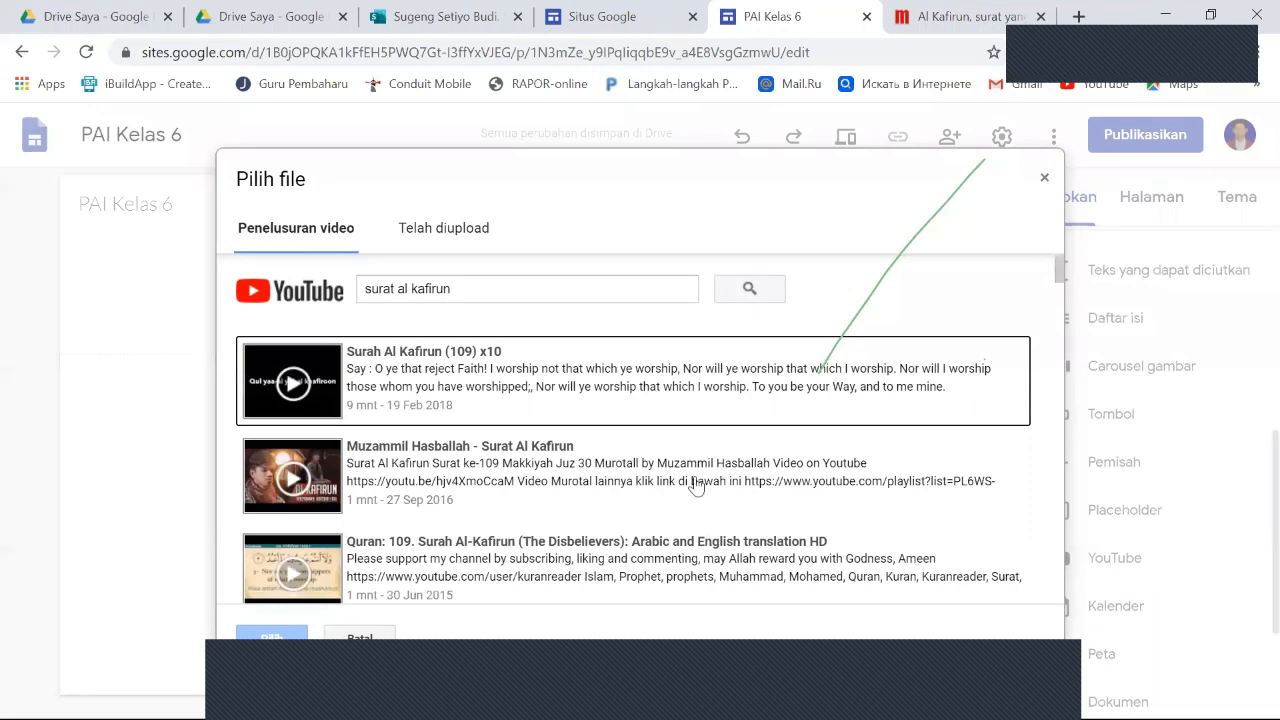
- Insert the video "Al Kafirun dan Terjemahan | Juz Amma Diva | Kastari Animation Official" from the search results
scroll(680, 485, "down", 2)
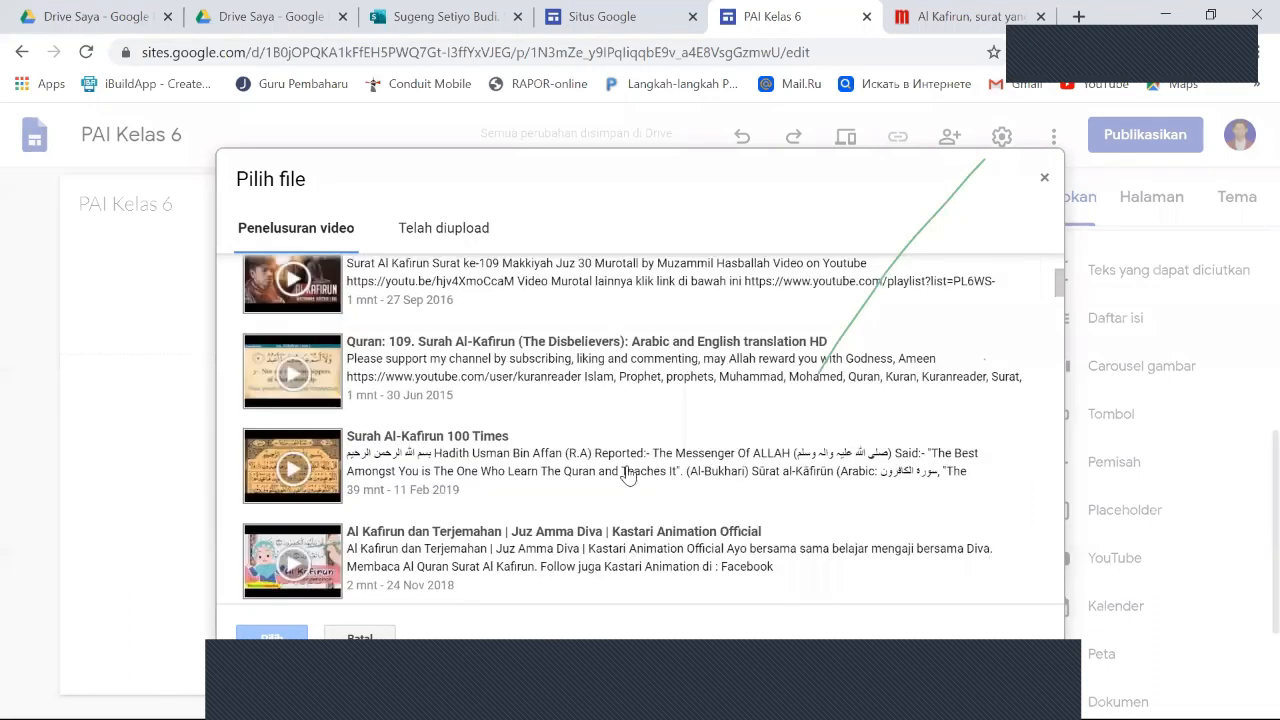
scroll(628, 474, "down", 2)
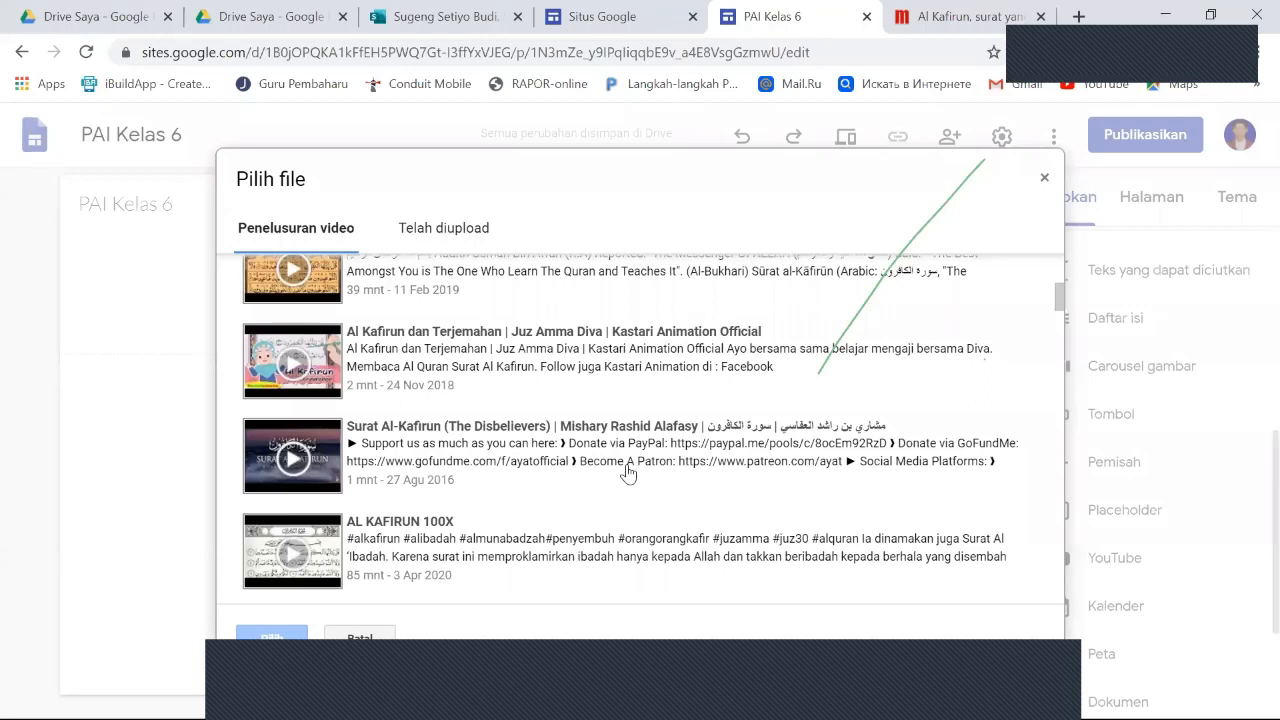
scroll(628, 474, "down", 1)
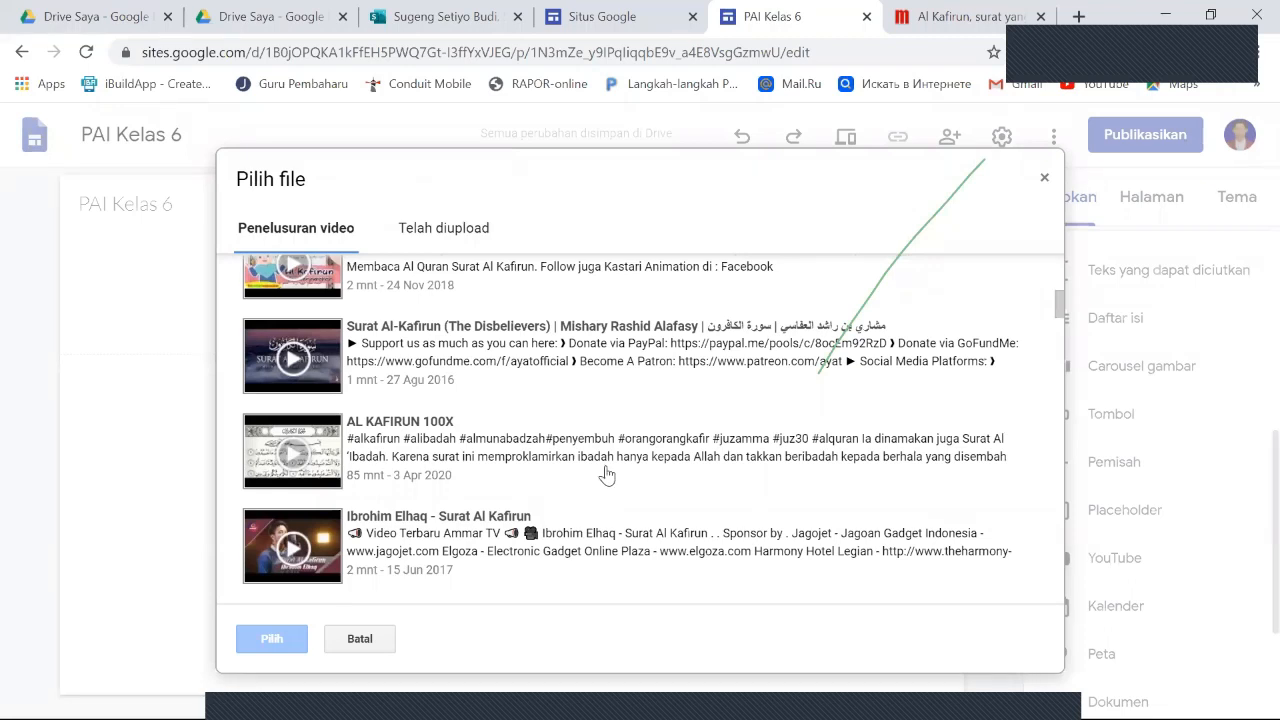
scroll(553, 463, "up", 2)
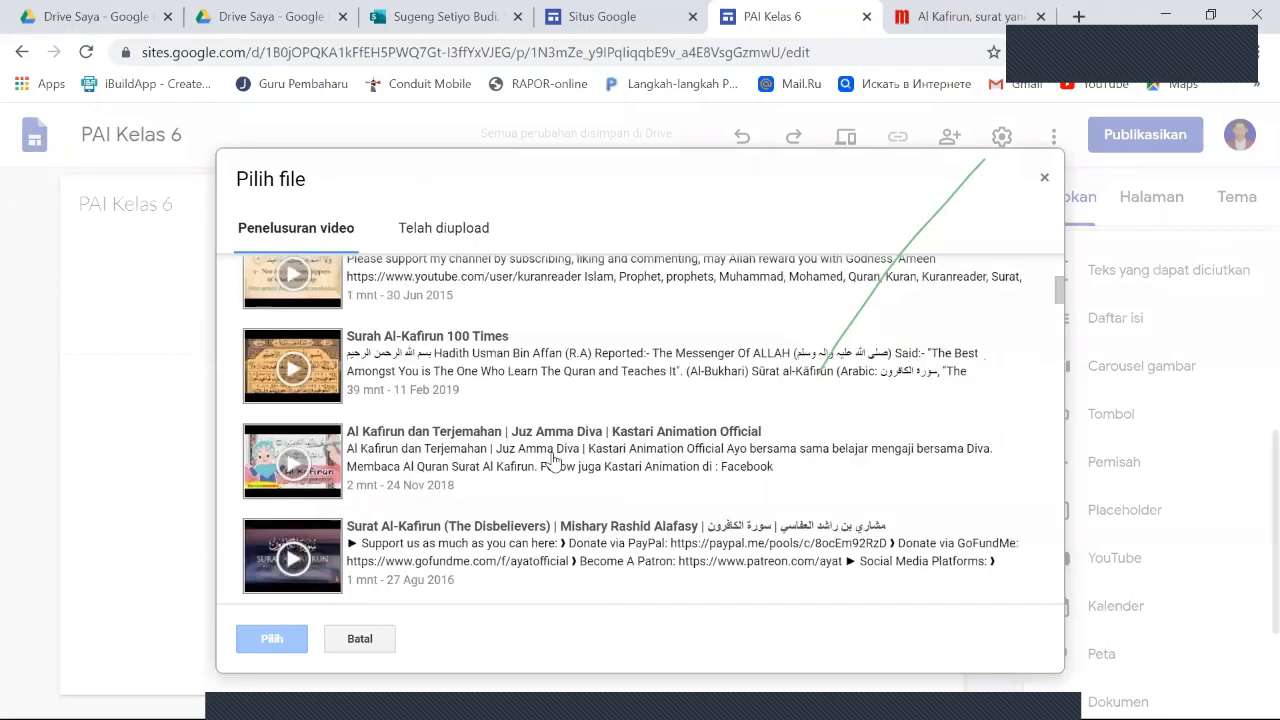
left_click(474, 438)
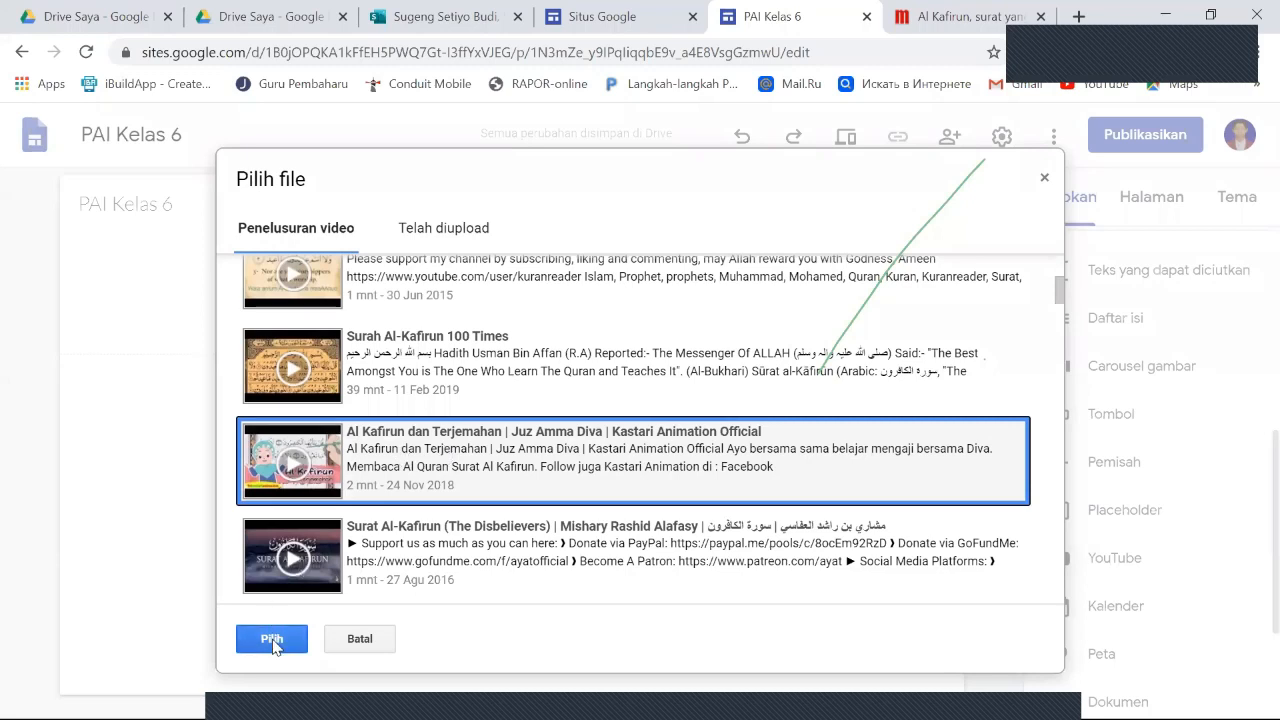
left_click(272, 640)
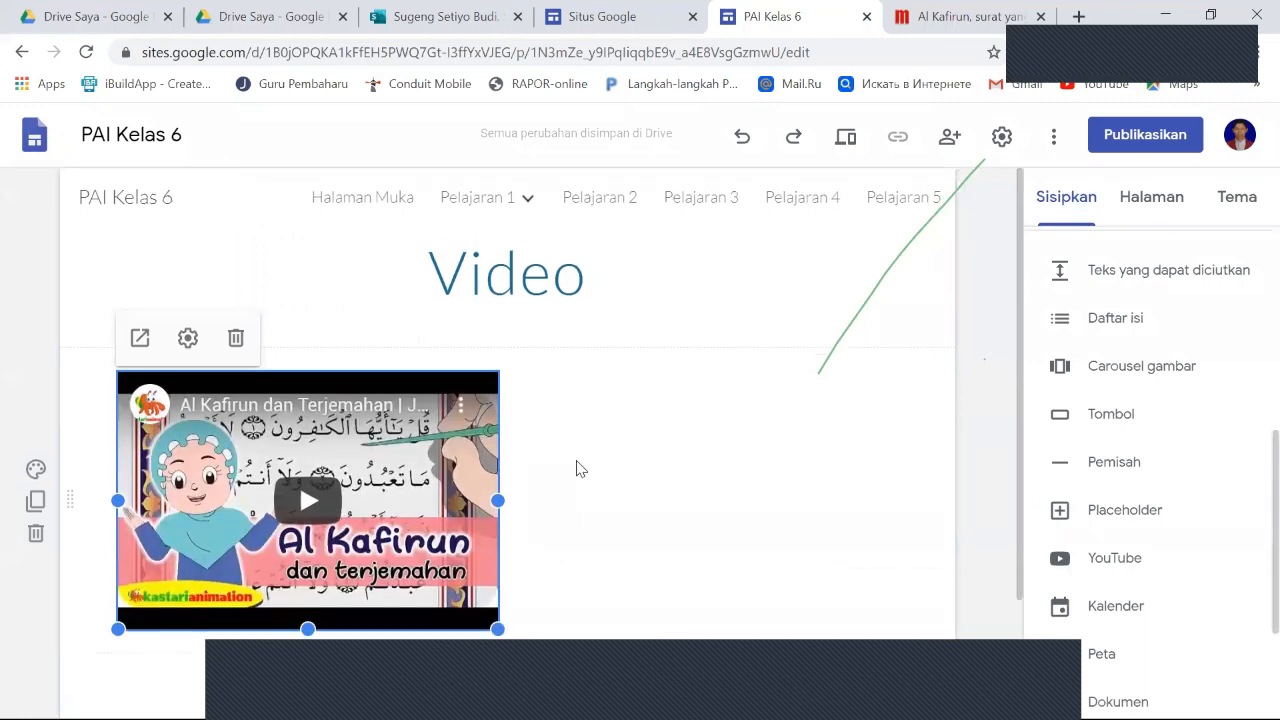
- Move the embedded video away from the section's left edge, toward the middle of the page
scroll(575, 470, "down", 2)
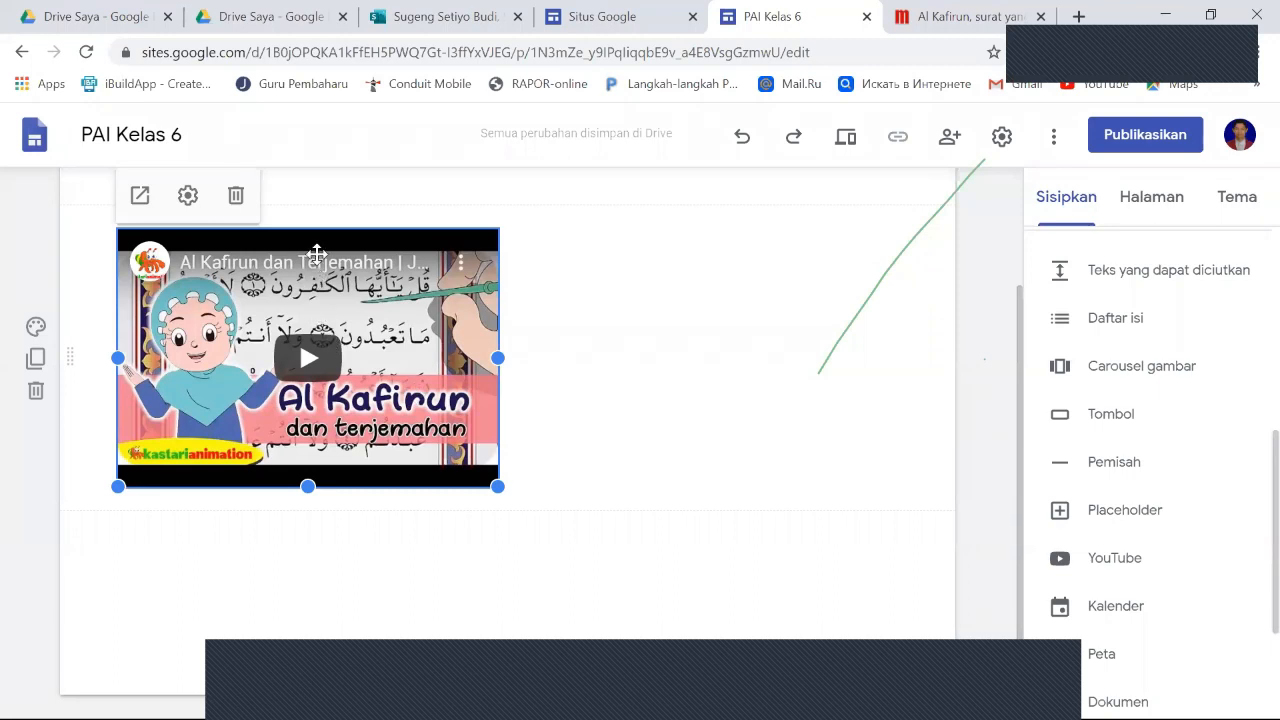
left_click_drag(299, 236, 373, 296)
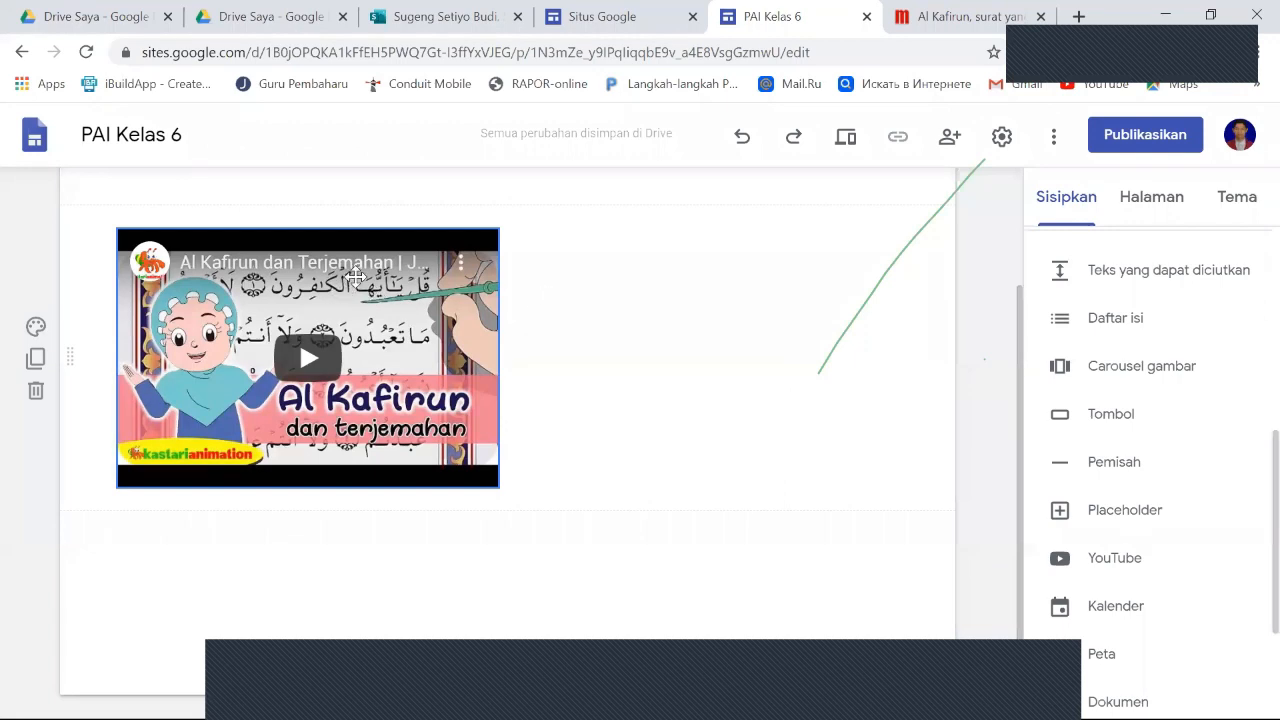
left_click_drag(355, 276, 474, 315)
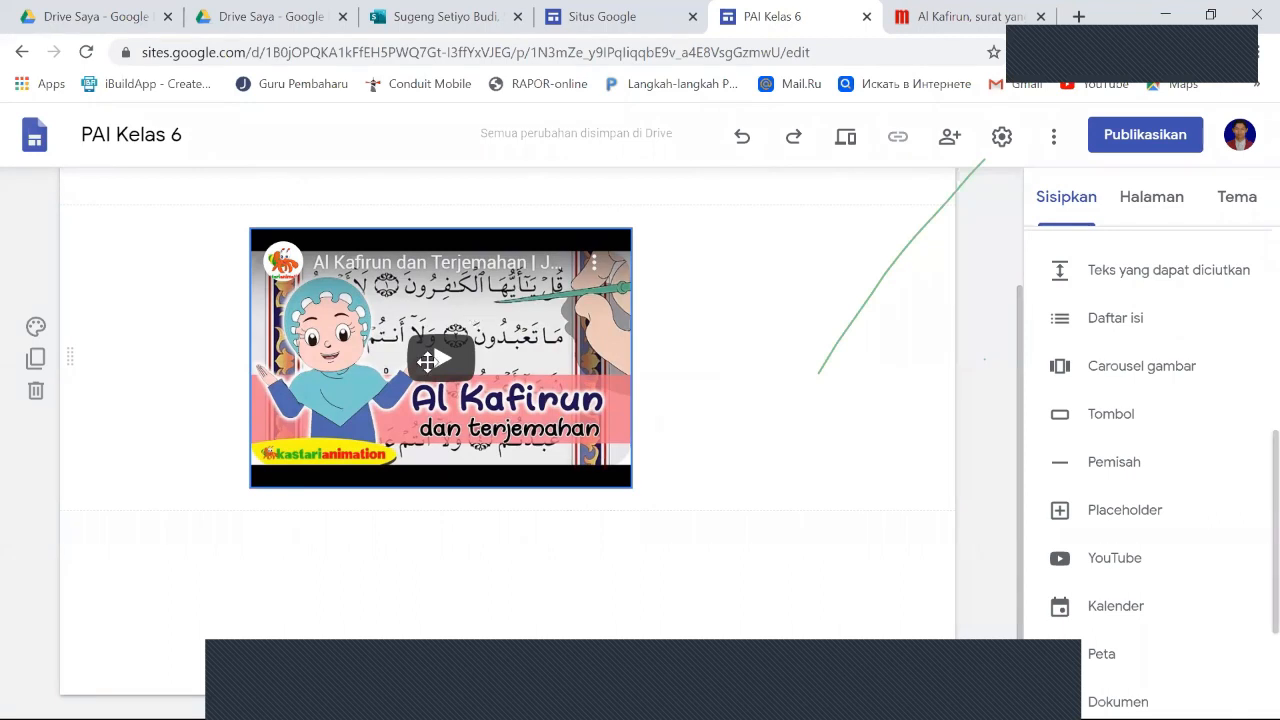
- Resize the embedded video, trimming its height to remove the black bands above and below the picture
left_click(609, 387)
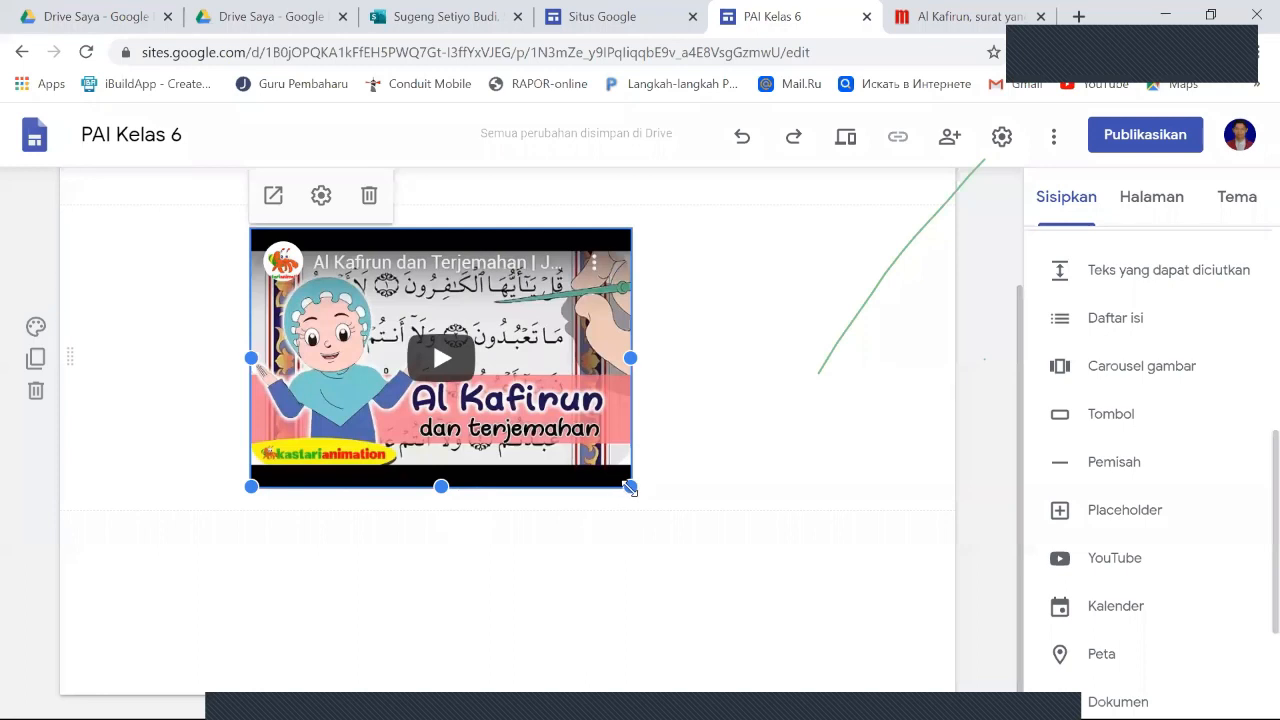
left_click_drag(630, 487, 680, 560)
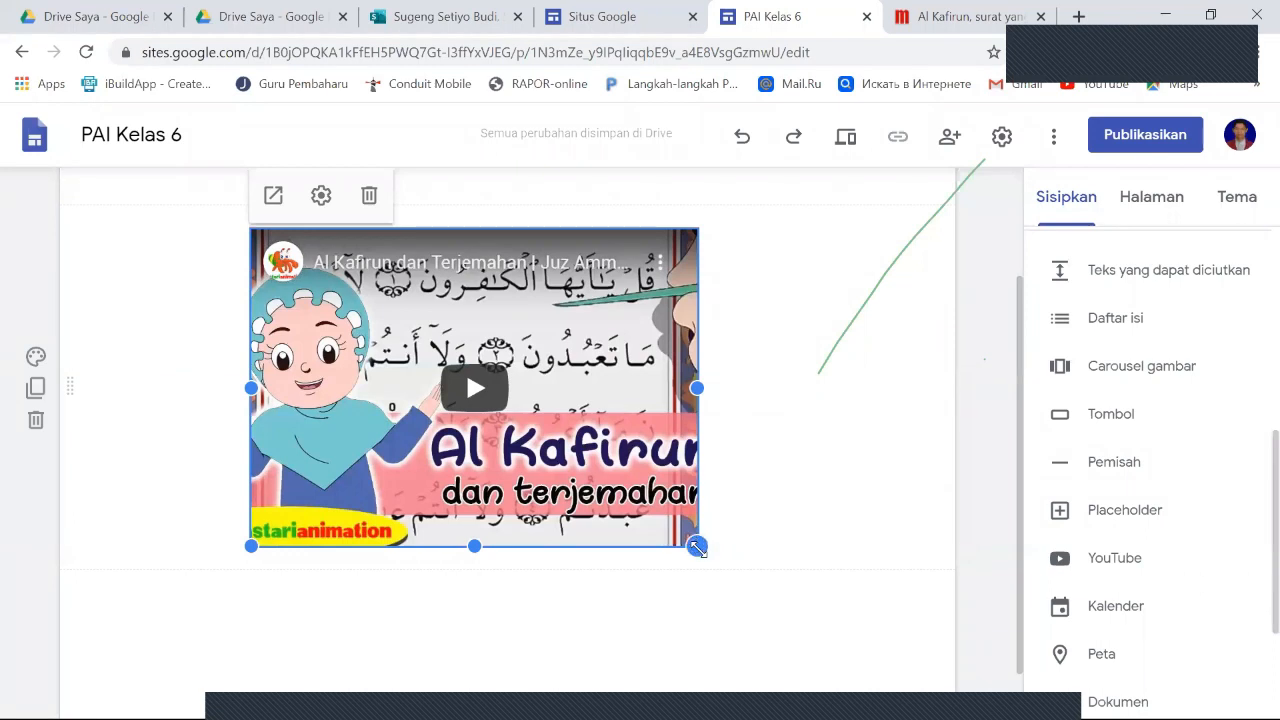
left_click_drag(697, 547, 663, 495)
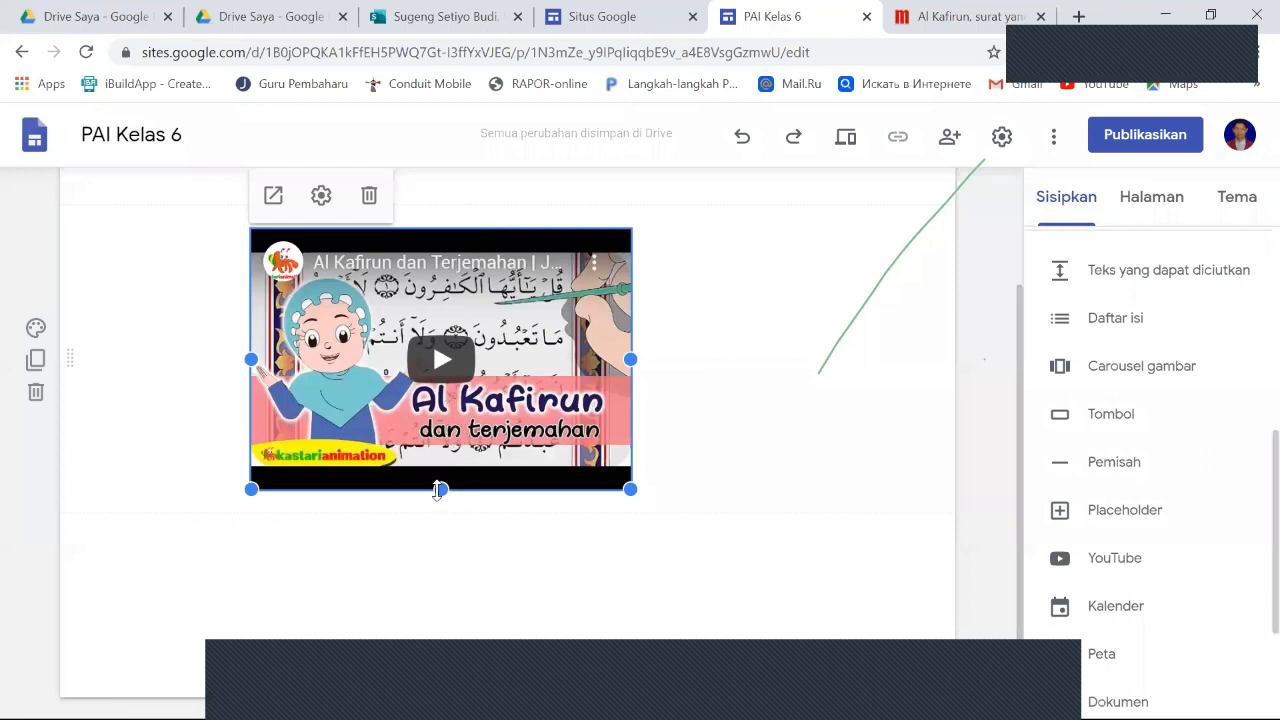
left_click_drag(440, 488, 450, 468)
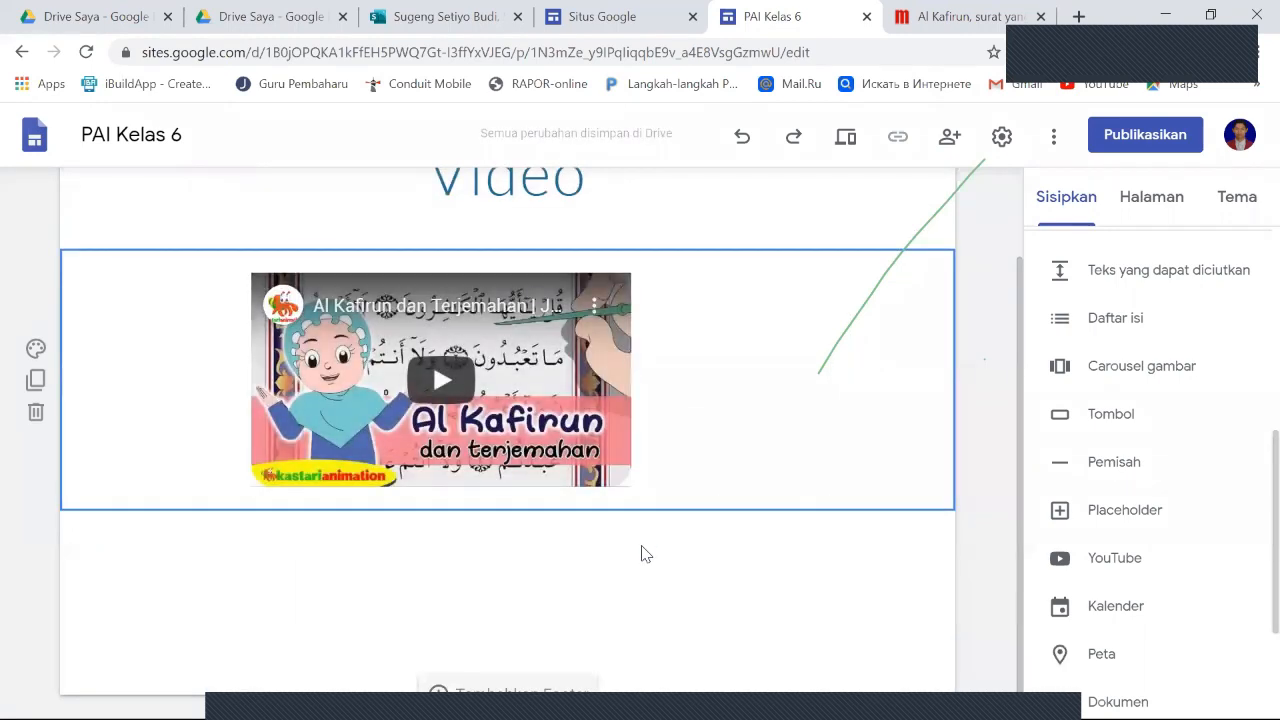
- Center the embedded video horizontally beneath the Video page title
scroll(650, 380, "up", 1)
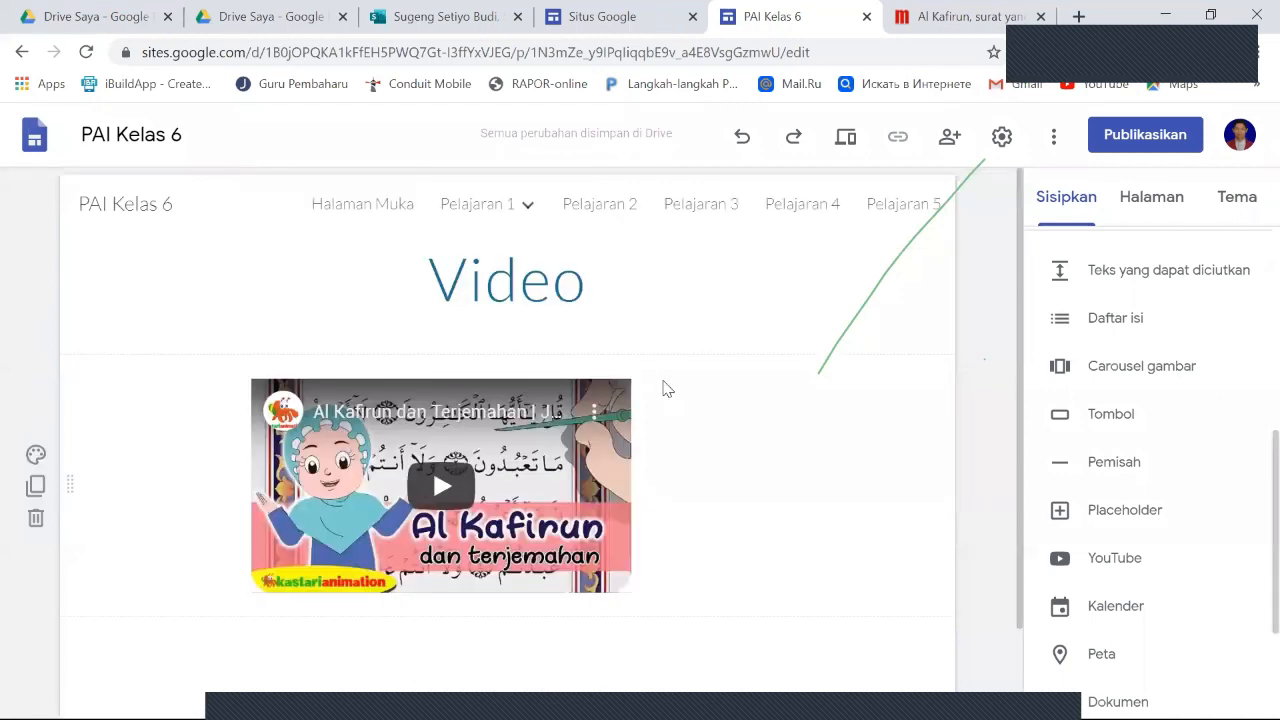
left_click_drag(522, 443, 556, 459)
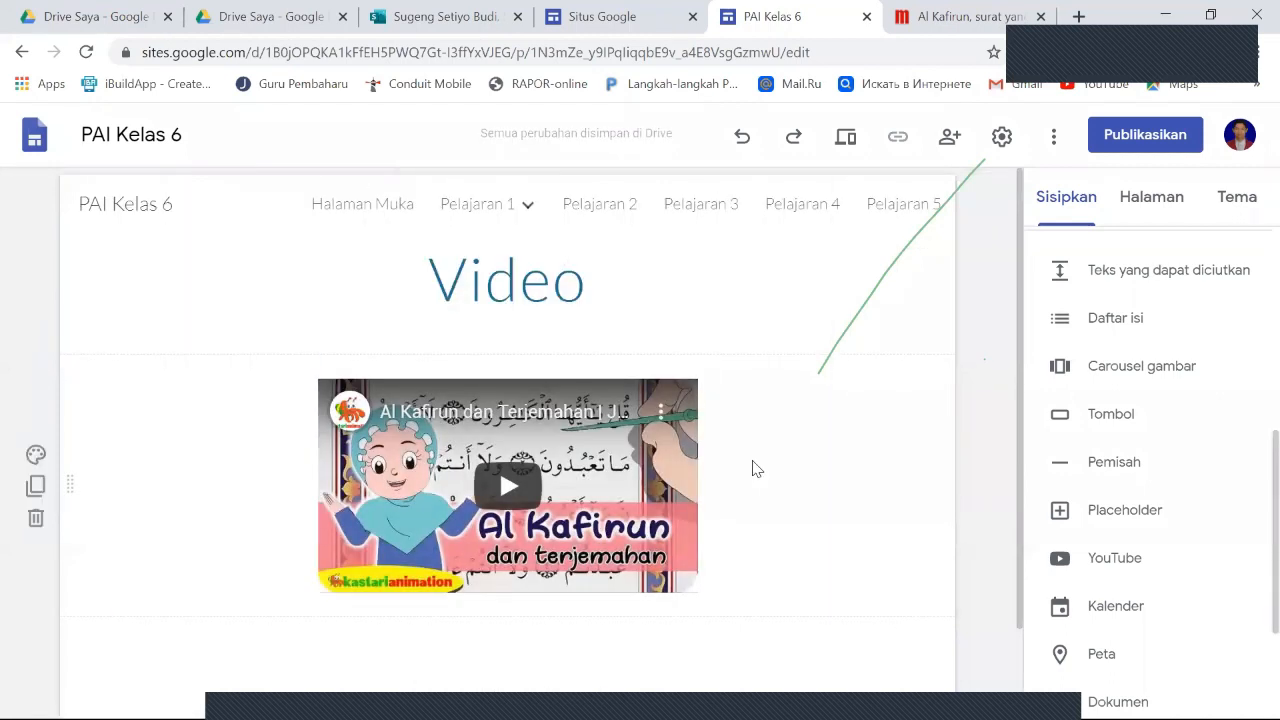
scroll(757, 469, "down", 1)
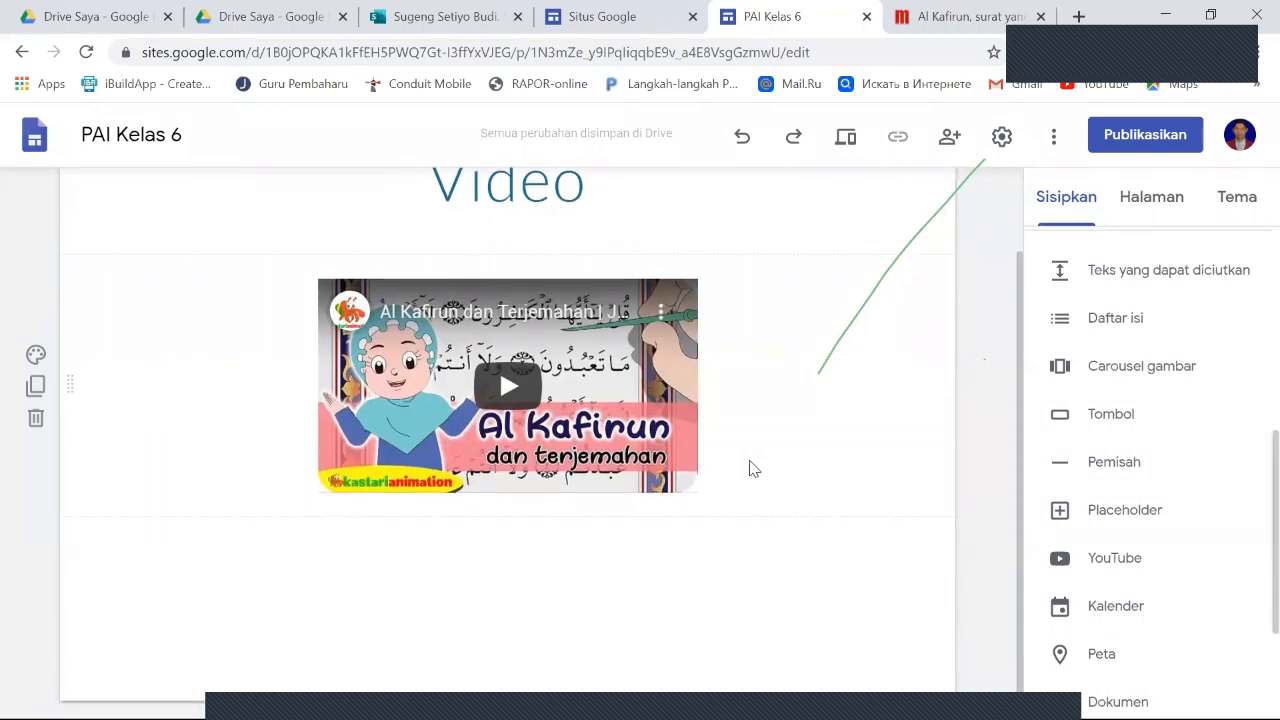
scroll(753, 465, "up", 1)
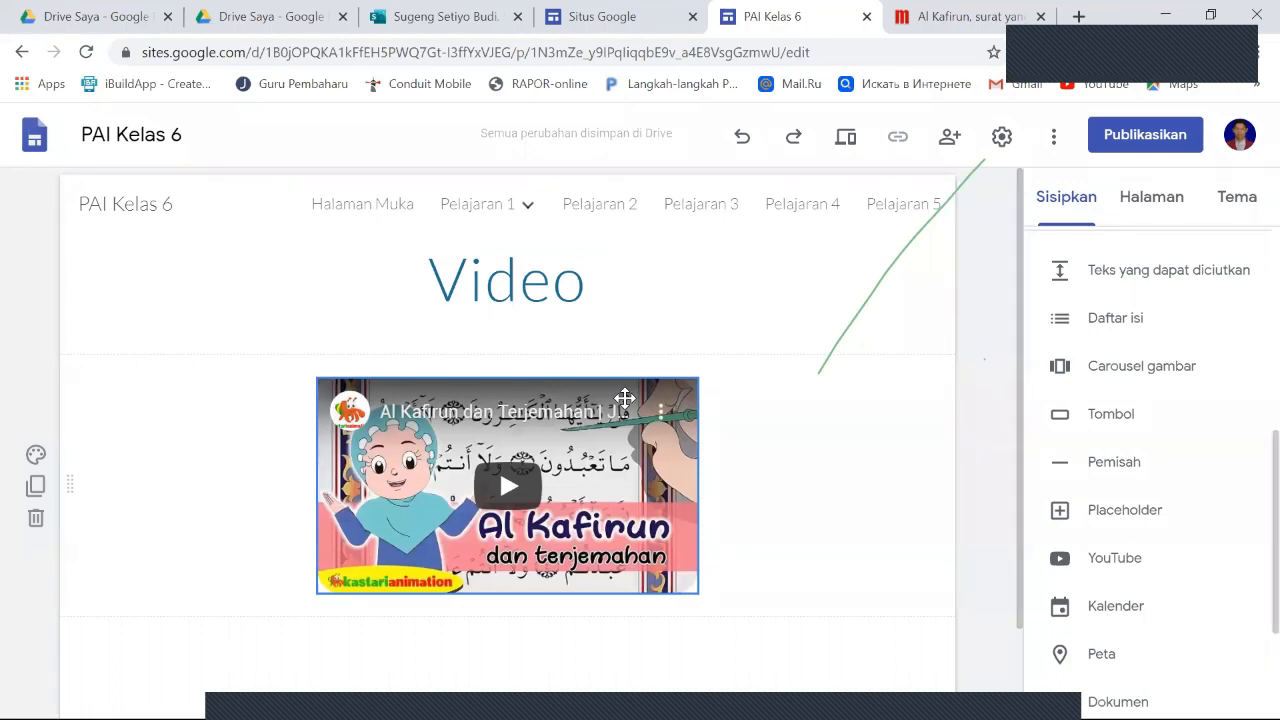
left_click(432, 352)
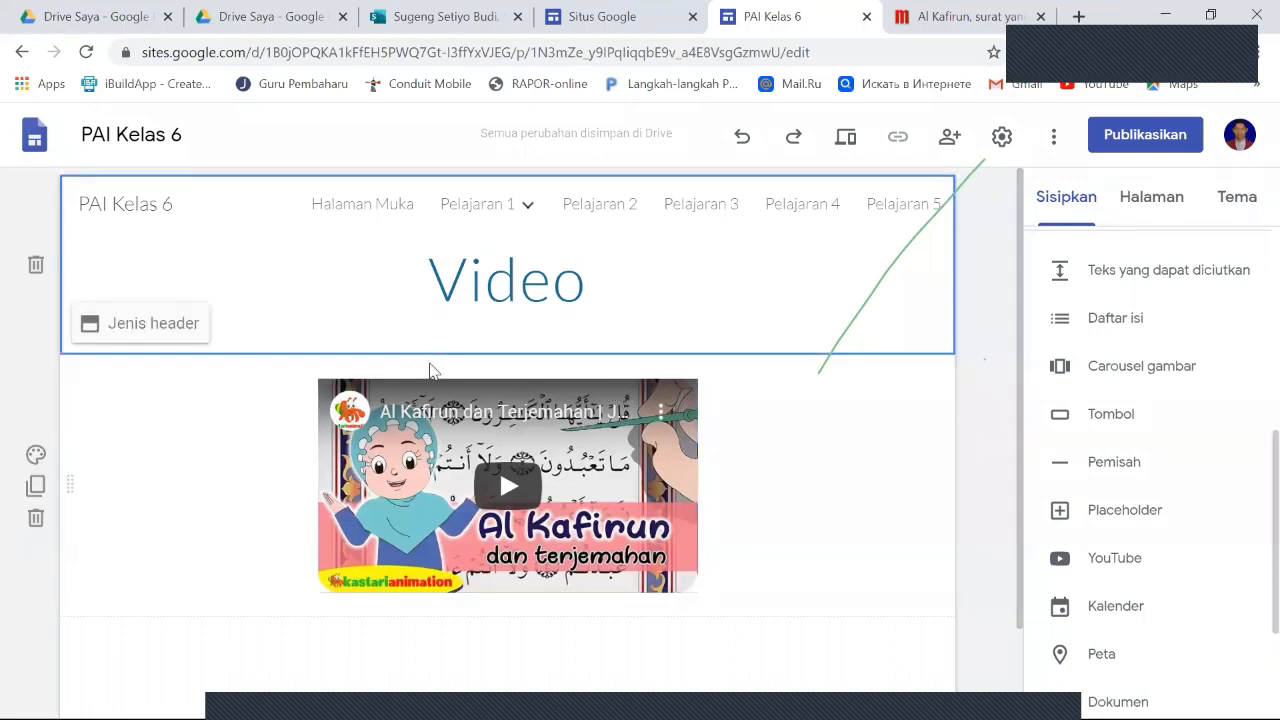
left_click(430, 369)
left_click(434, 356)
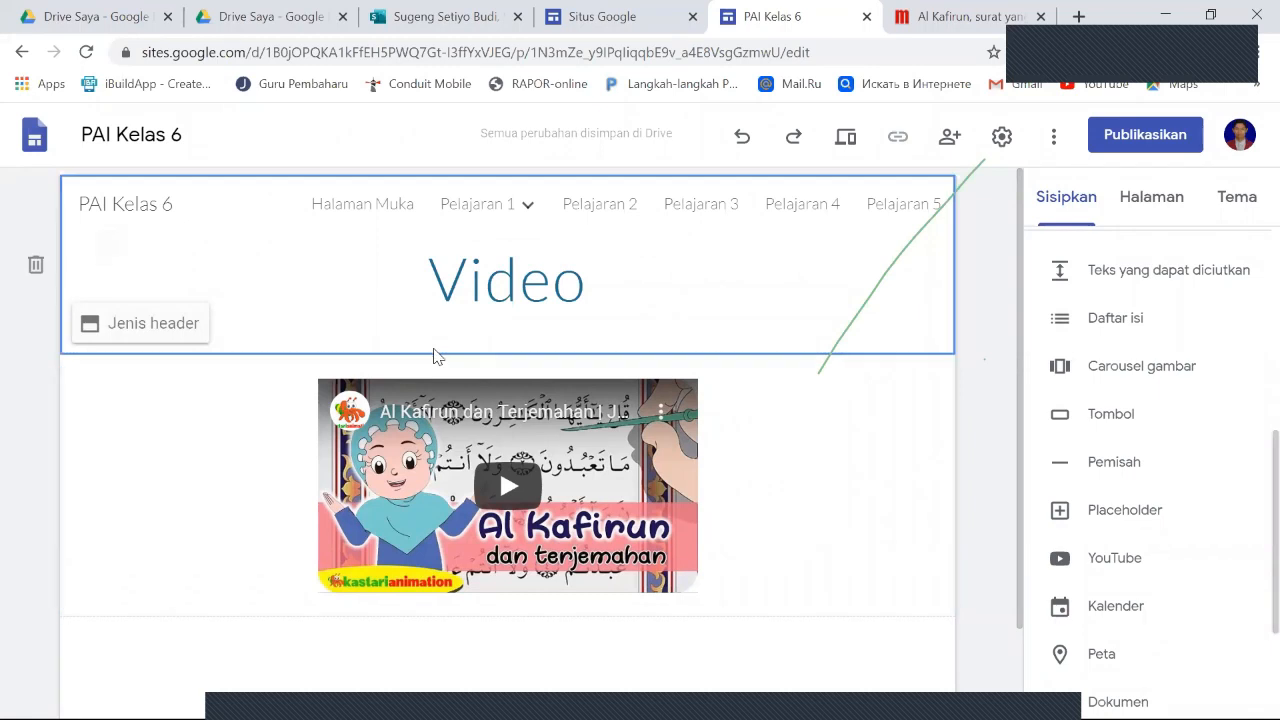
left_click(437, 364)
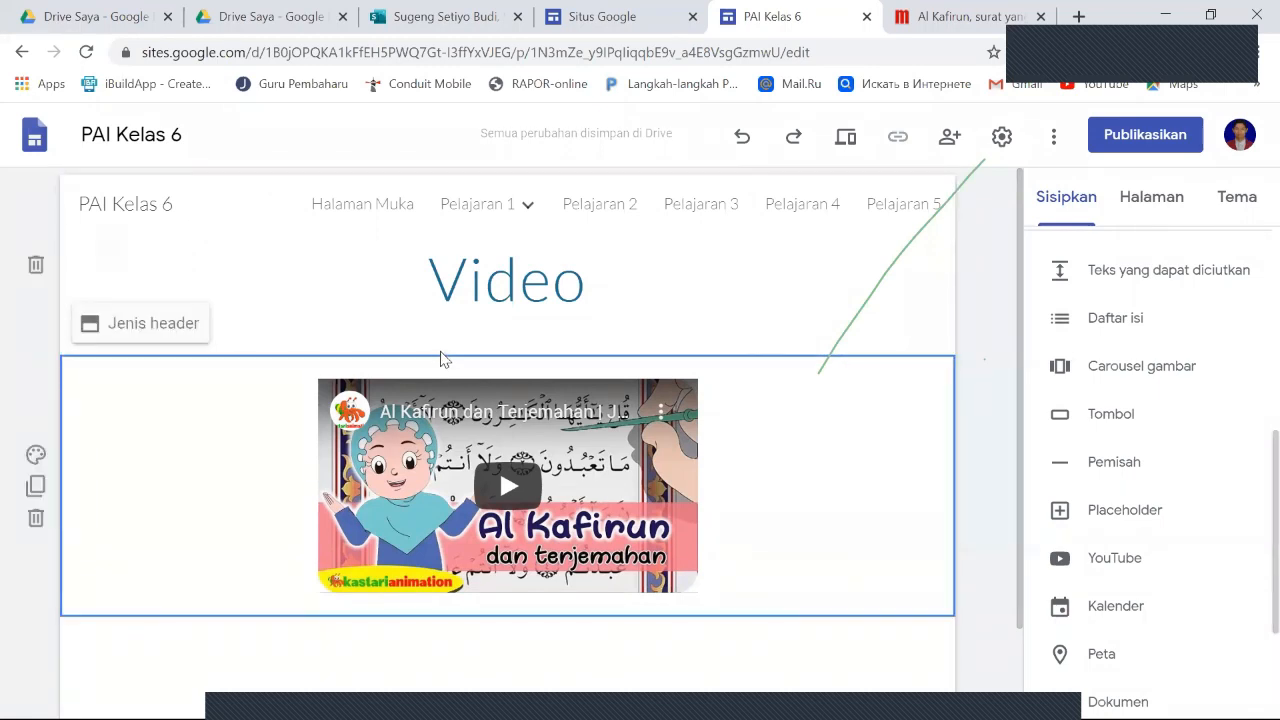
- Add a text box and place it in its own section between the page title and the video
scroll(1160, 390, "up", 1)
scroll(1160, 390, "up", 3)
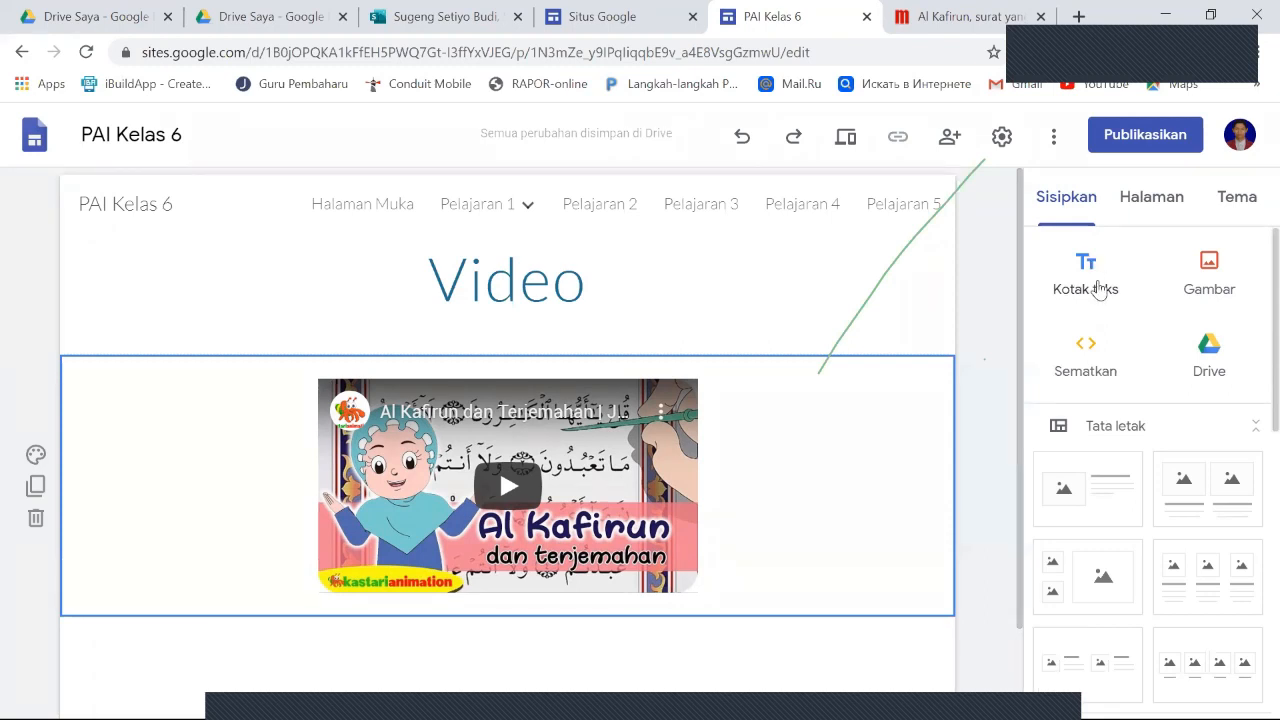
left_click(1098, 289)
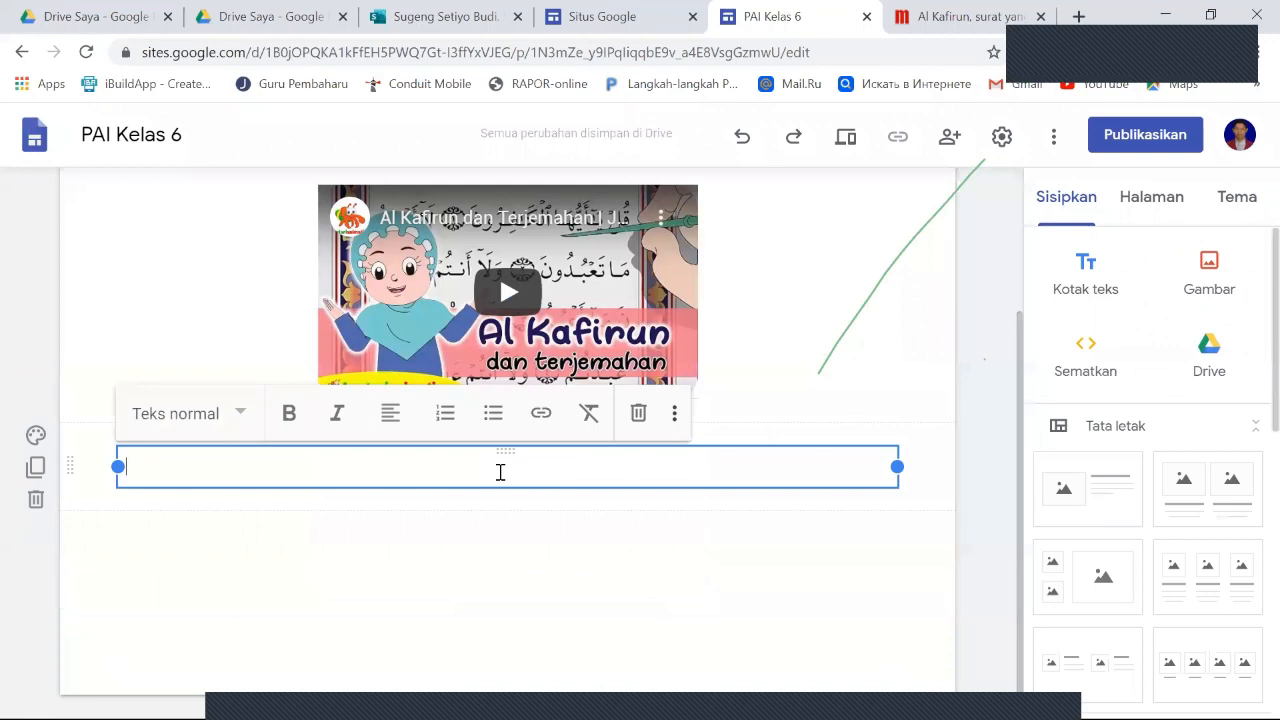
scroll(503, 475, "up", 1)
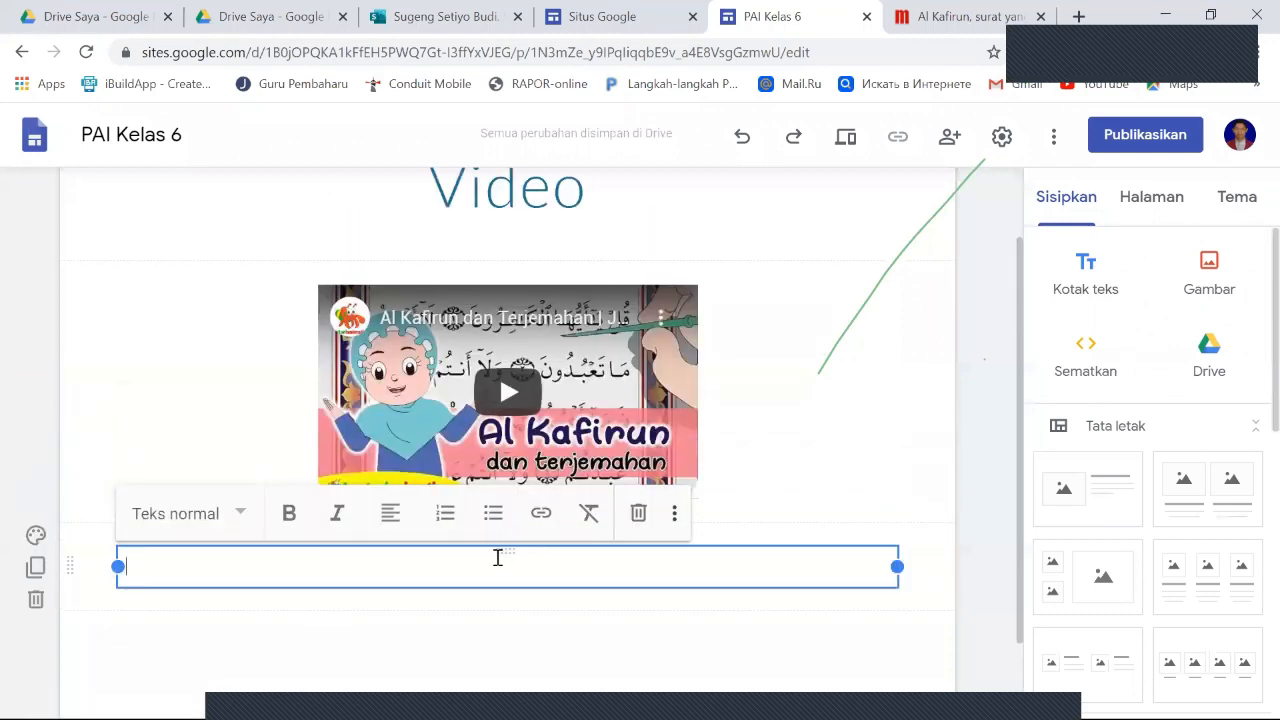
left_click_drag(503, 550, 549, 294)
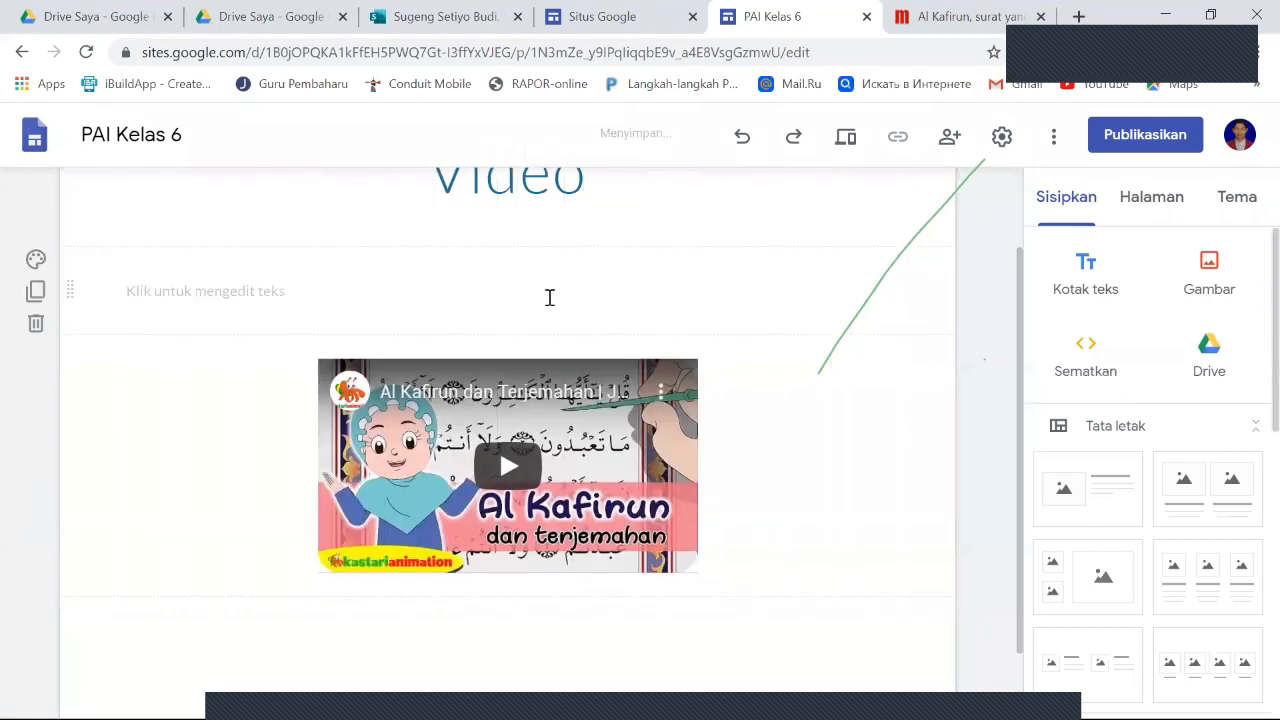
- Enter "Perhatian tayangan video berikut ini, Kemudian tirukan bacaan surat al- kafirun sampai kamu bisa!" in the empty text box above the video
left_click(383, 294)
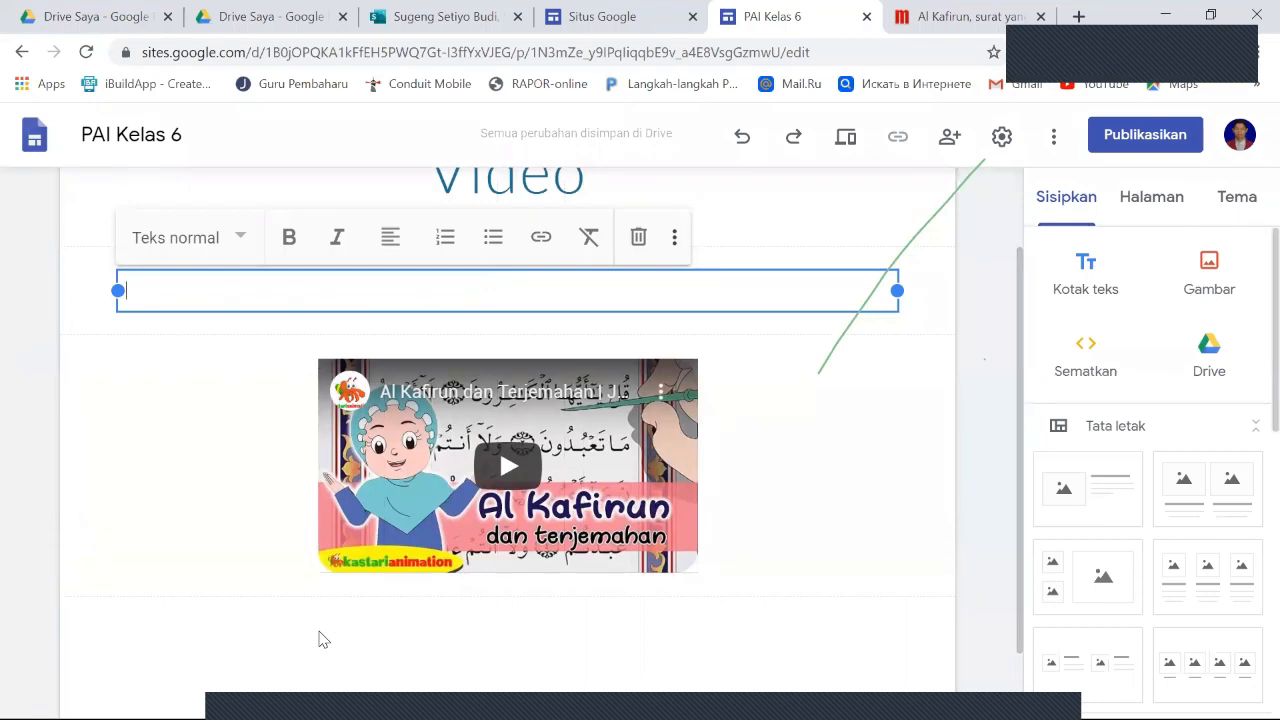
type("P")
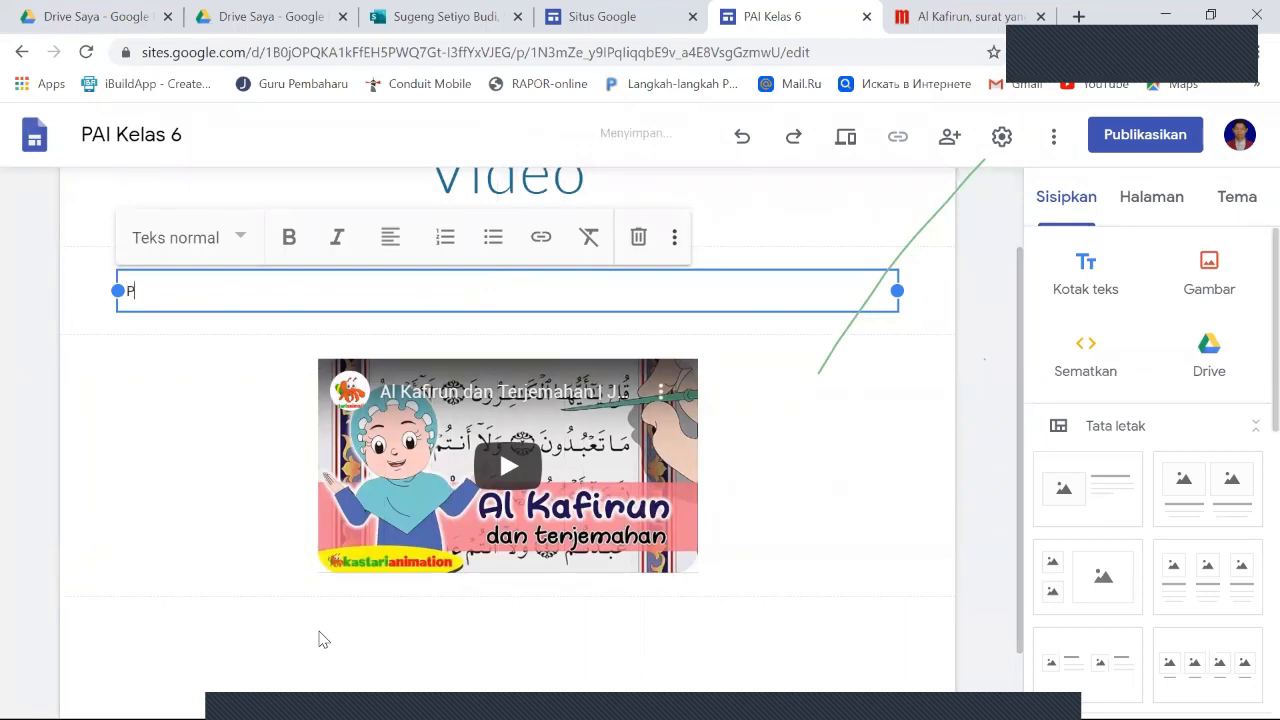
type("erhatian tayan")
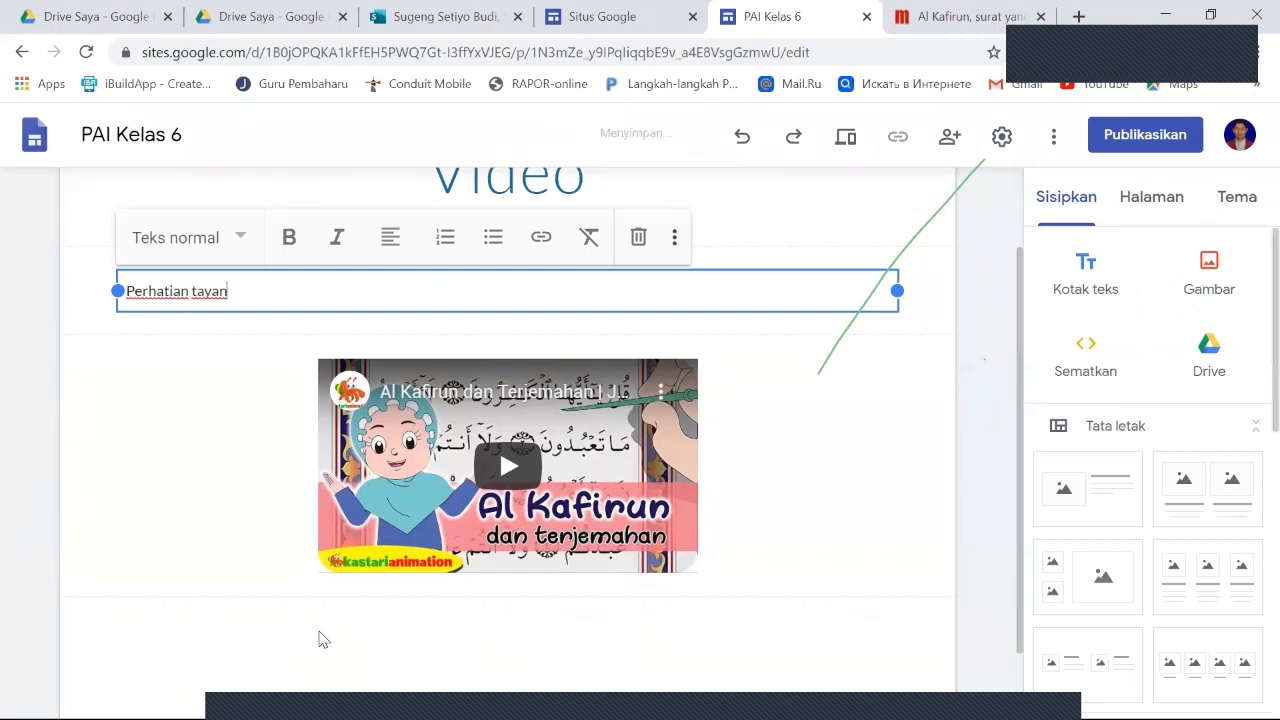
type("gan vide")
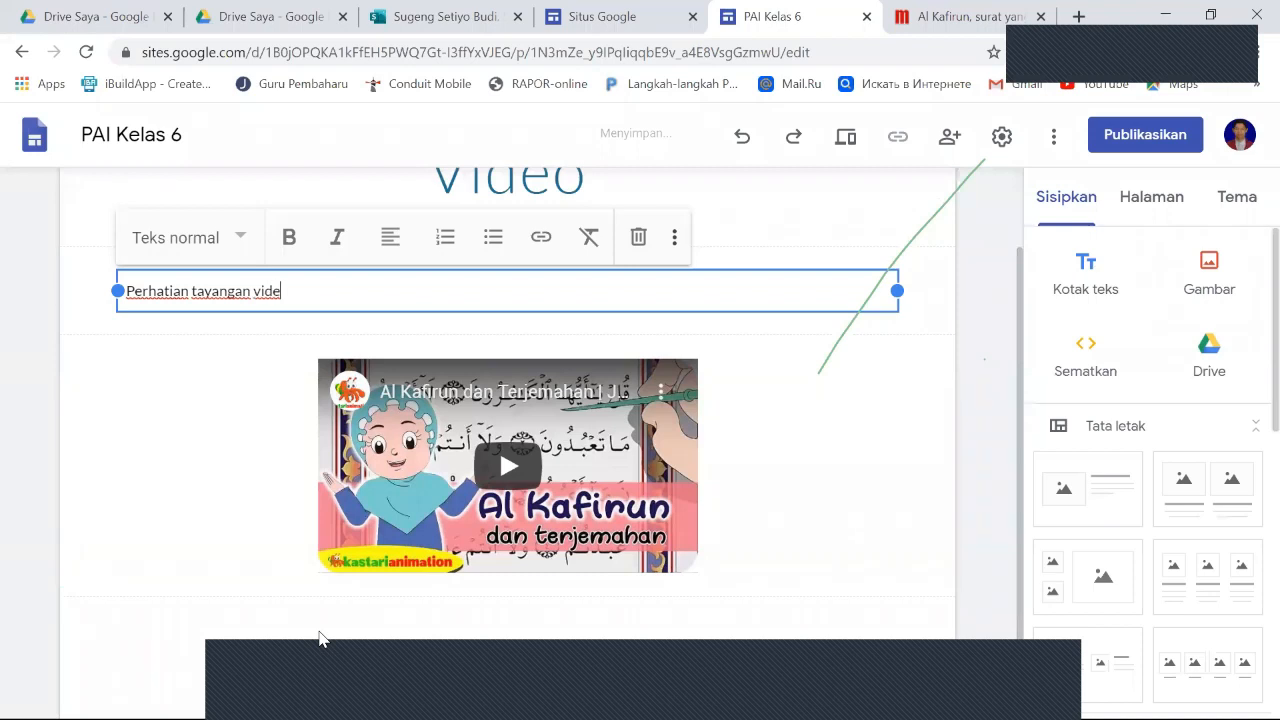
type("o beriku")
type("t ini")
type(". Kemduia")
key("BackSpace")
key("BackSpace")
key("BackSpace")
key("BackSpace")
type("udian ")
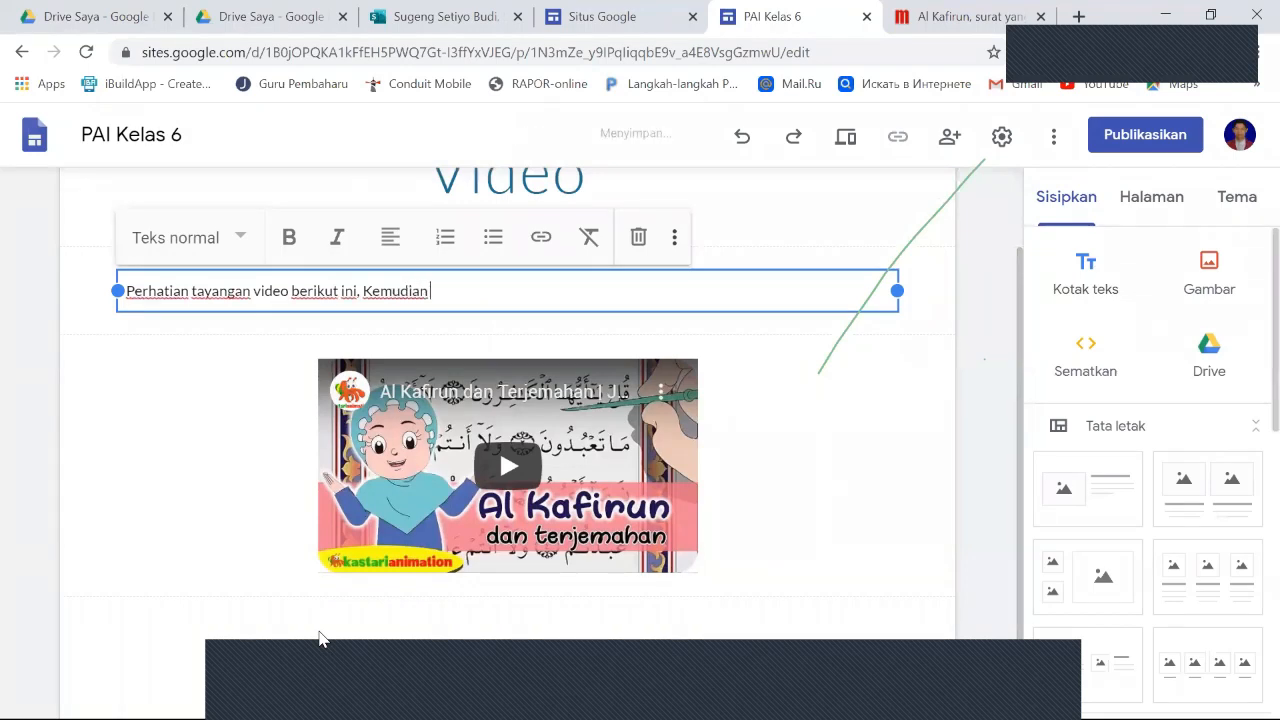
type("tirukan bacaan surat al- kafirun sampai k")
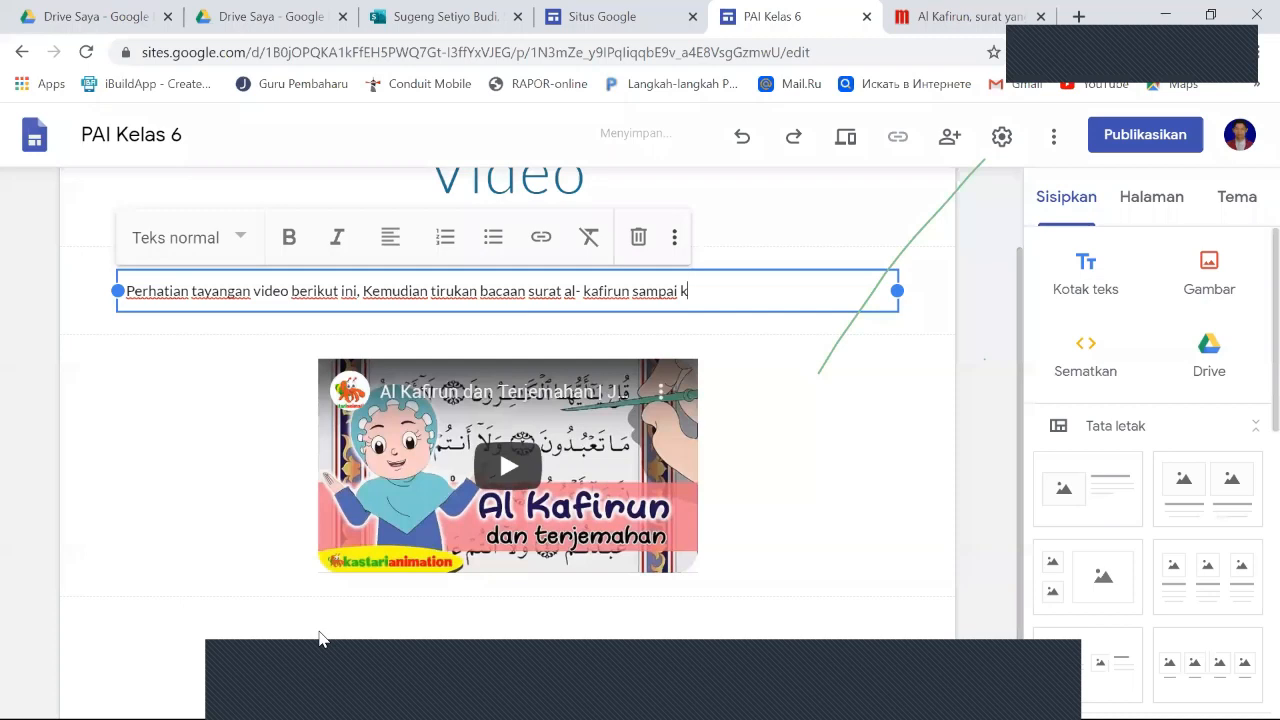
type("amu bisa!")
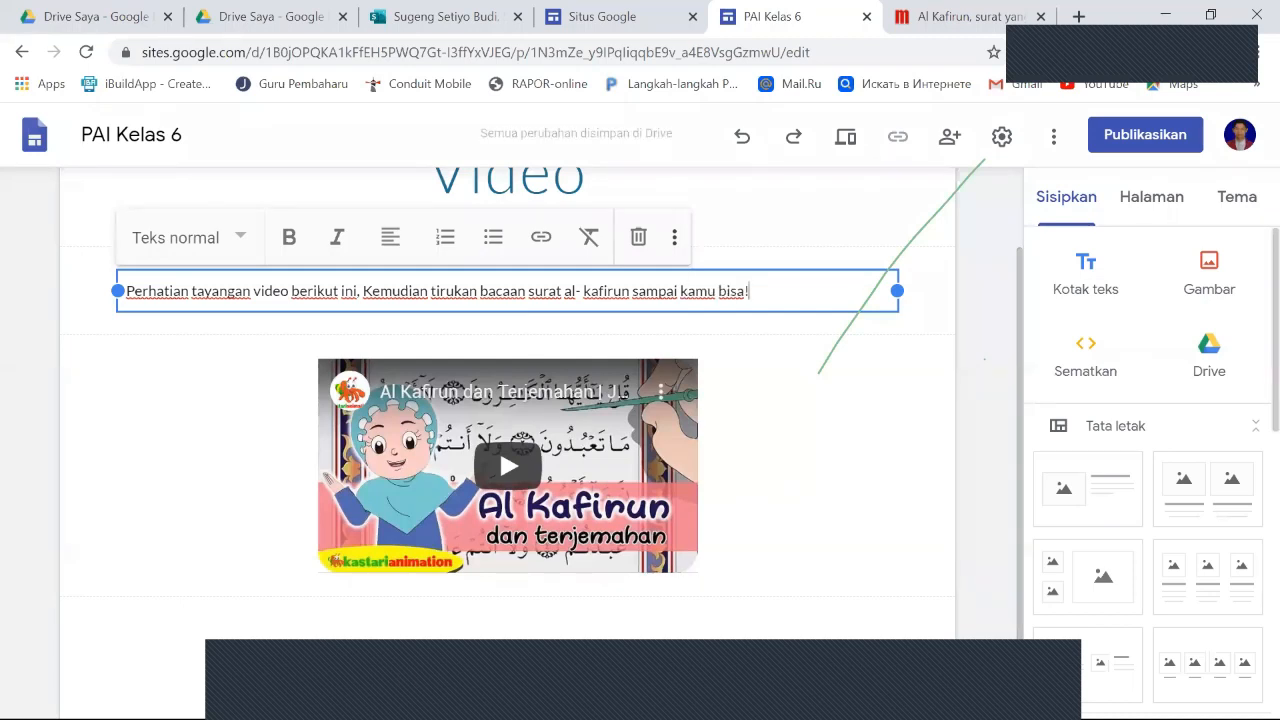
left_click(831, 447)
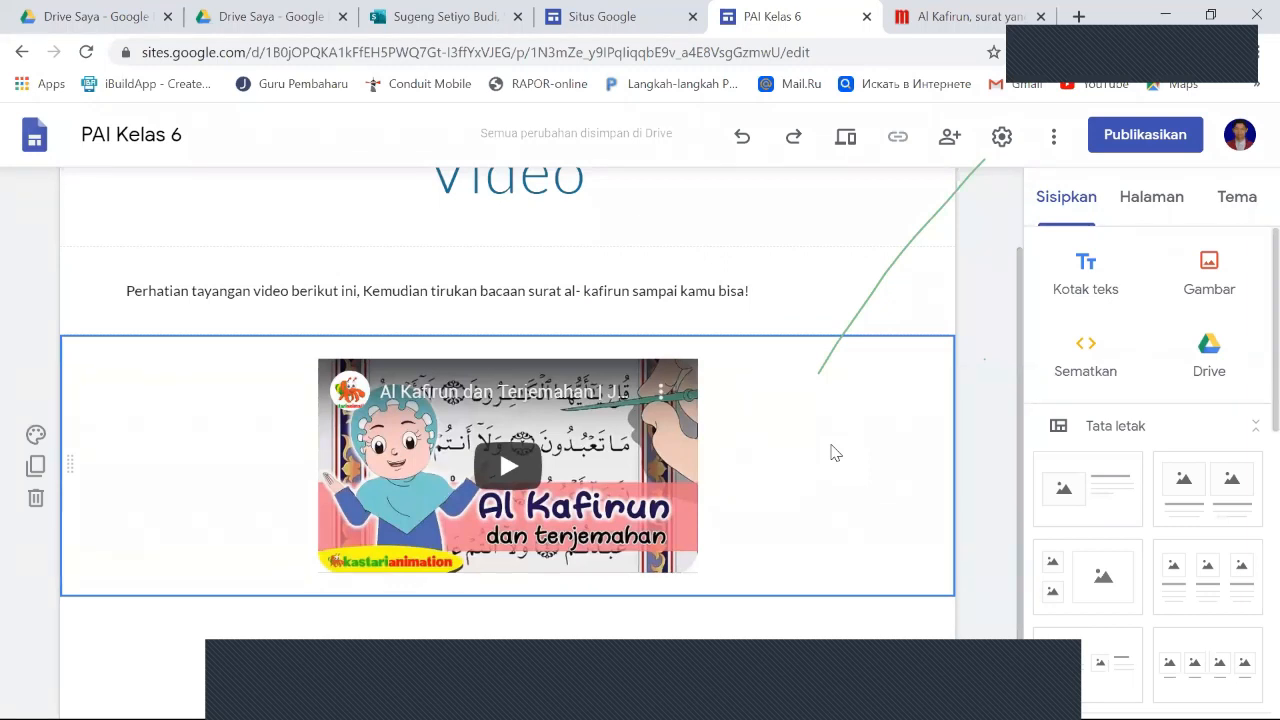
- Make the whole introductory sentence above the video bold, without italics
scroll(831, 452, "up", 1)
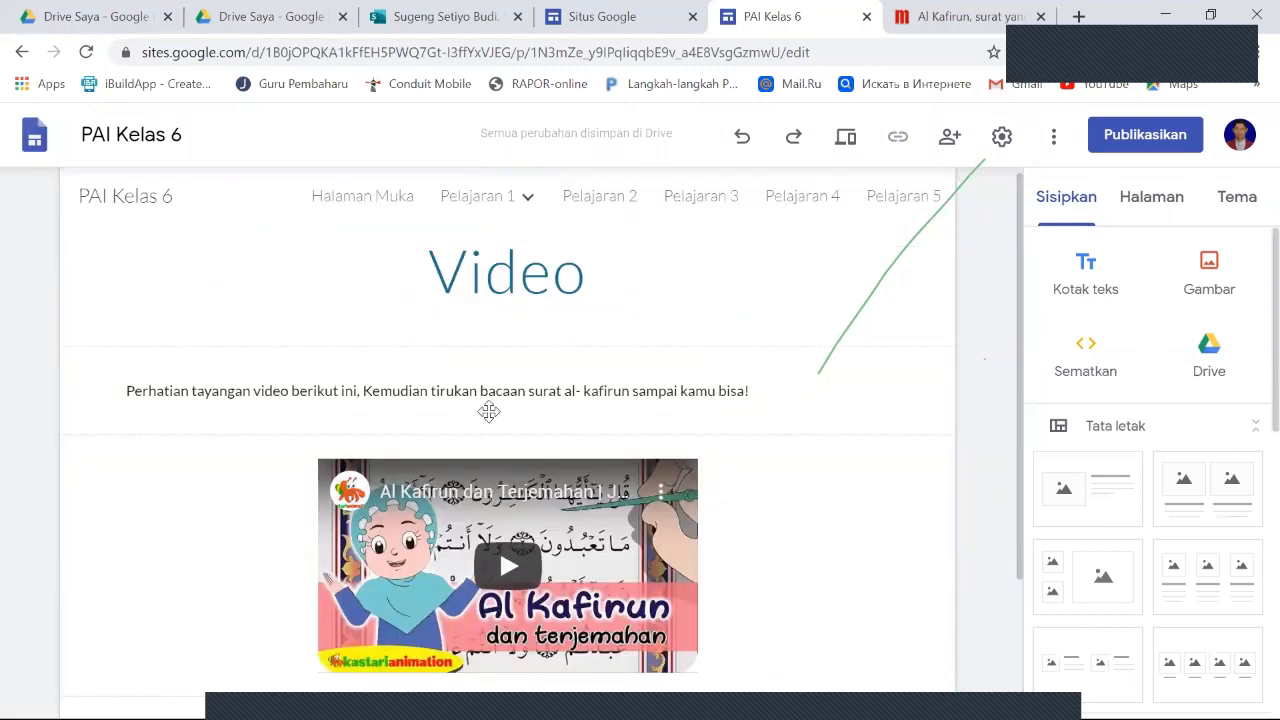
left_click(311, 397)
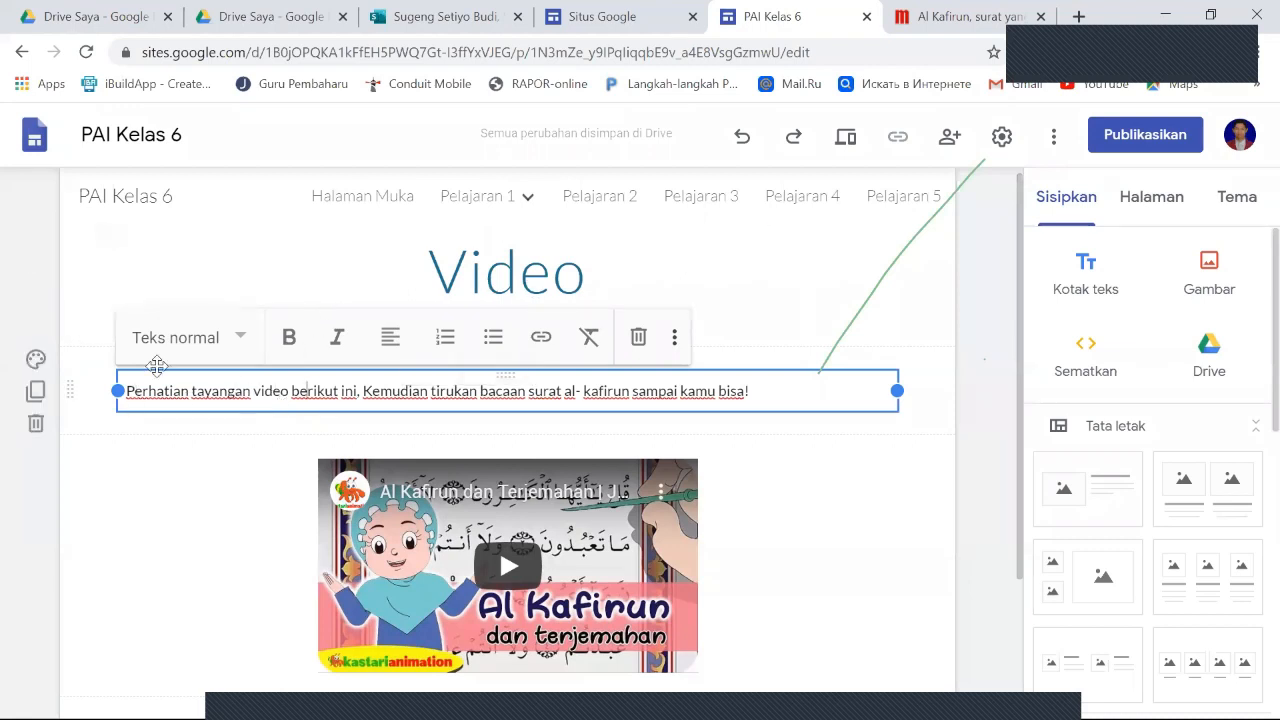
left_click_drag(123, 385, 860, 393)
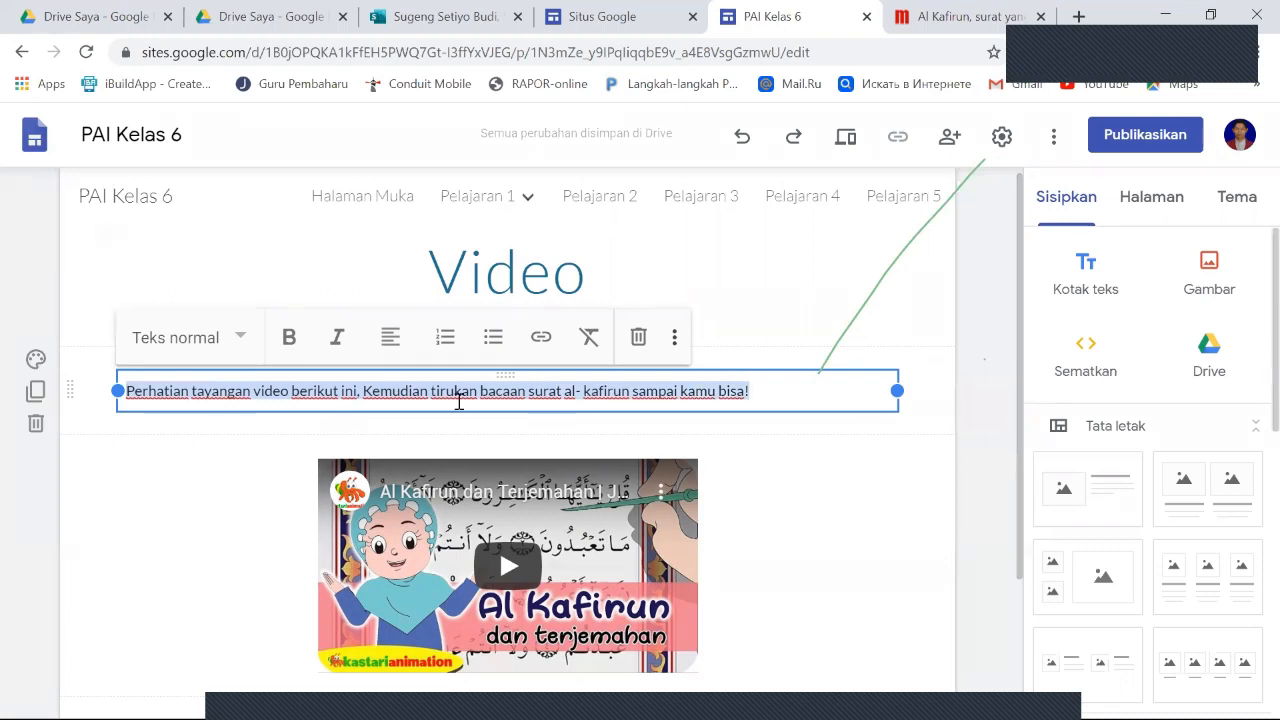
left_click(294, 342)
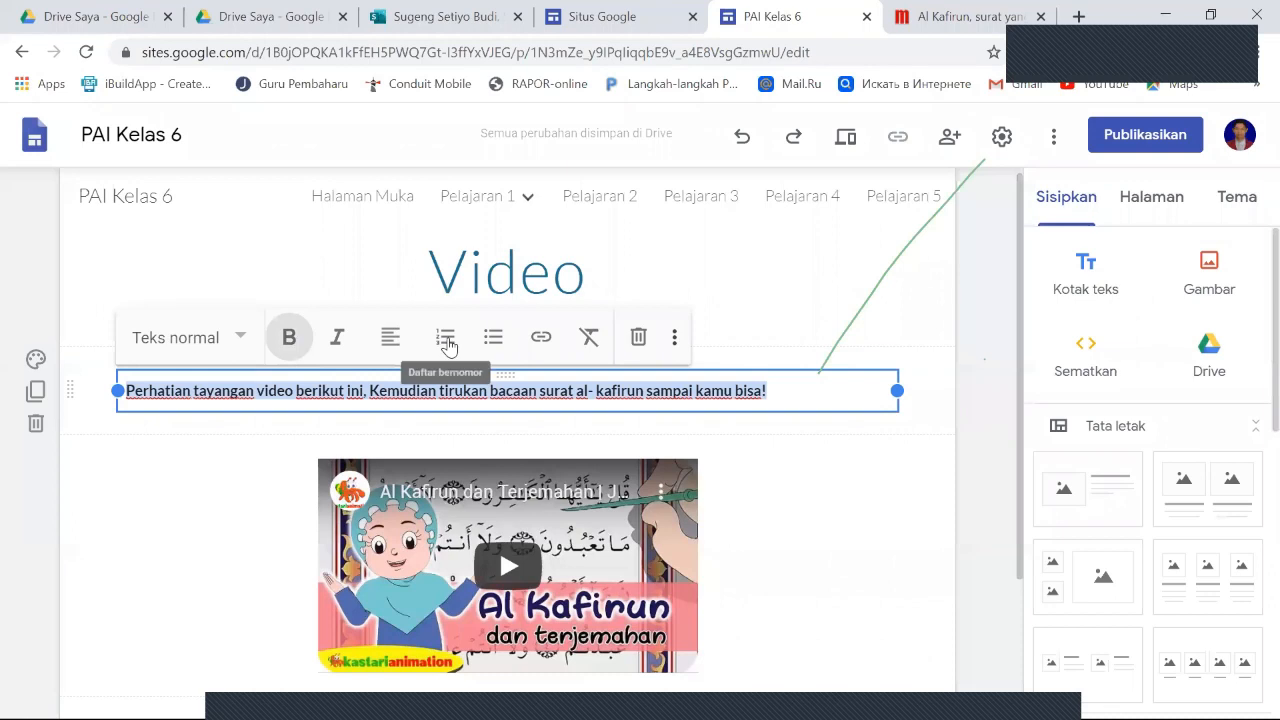
left_click(337, 343)
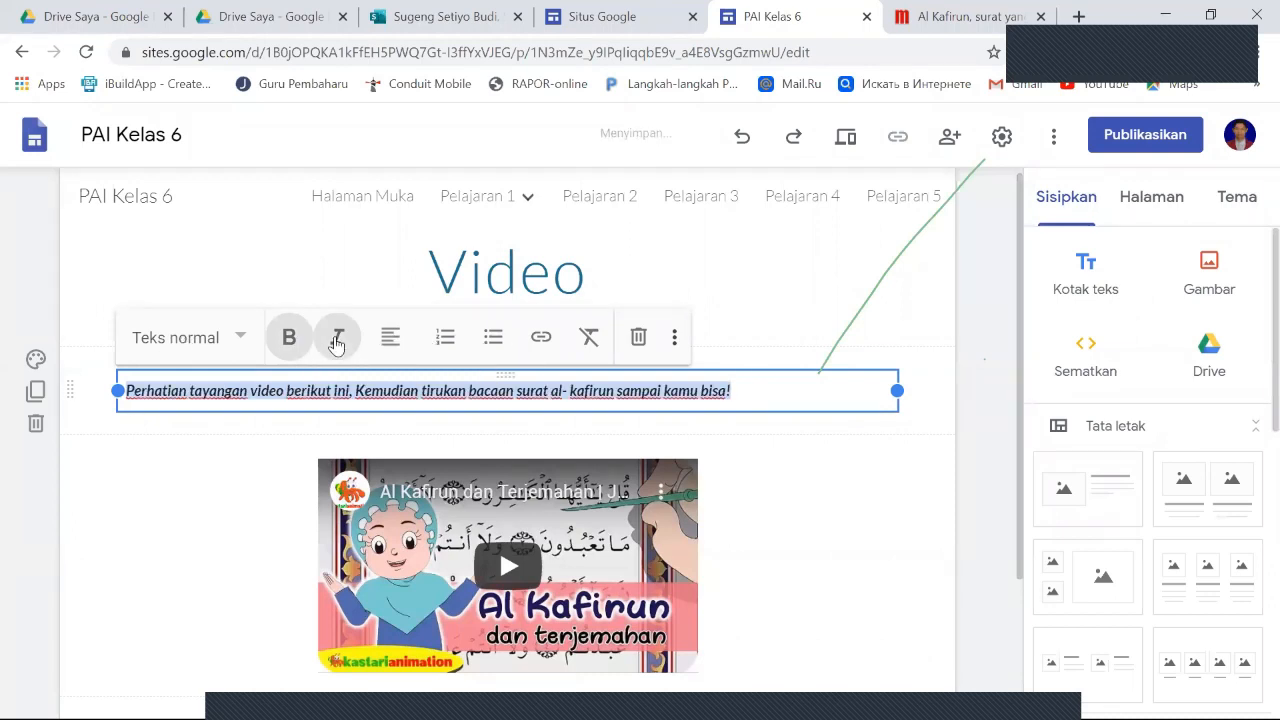
left_click(337, 343)
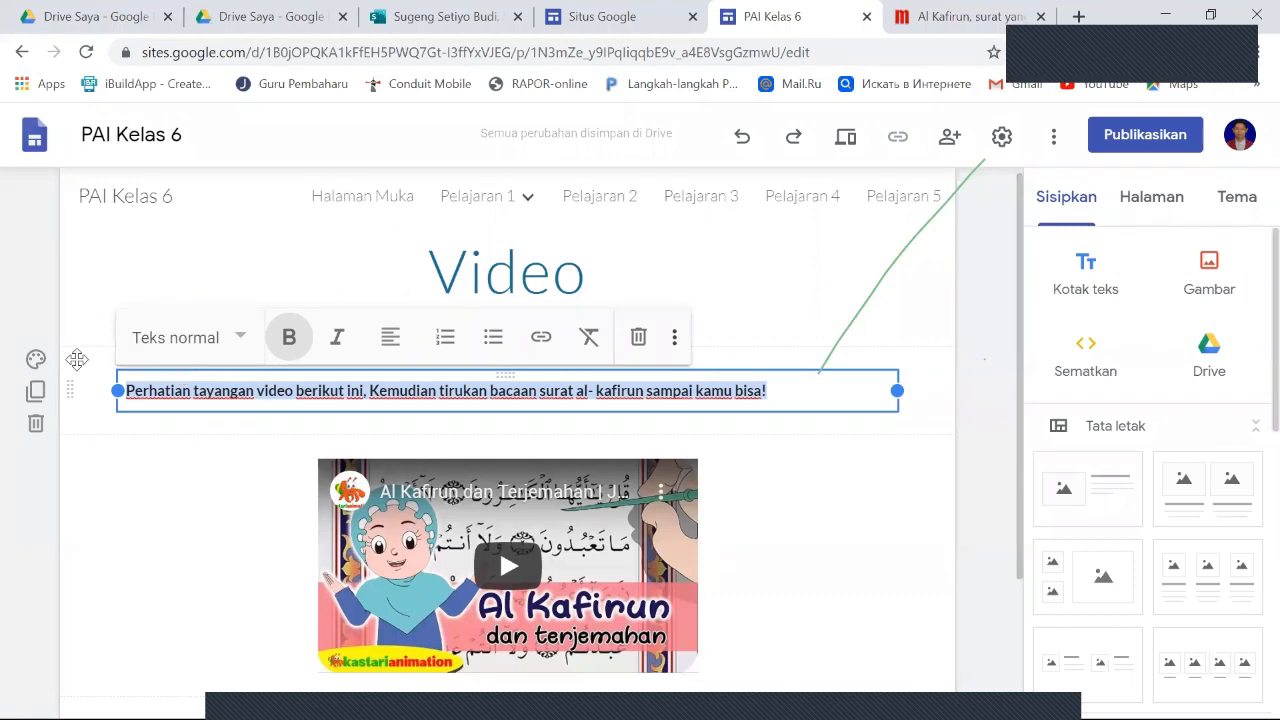
- Try the Penekanan 1 and Penekanan 2 backgrounds on the introductory text section and keep Penekanan 2
left_click(34, 365)
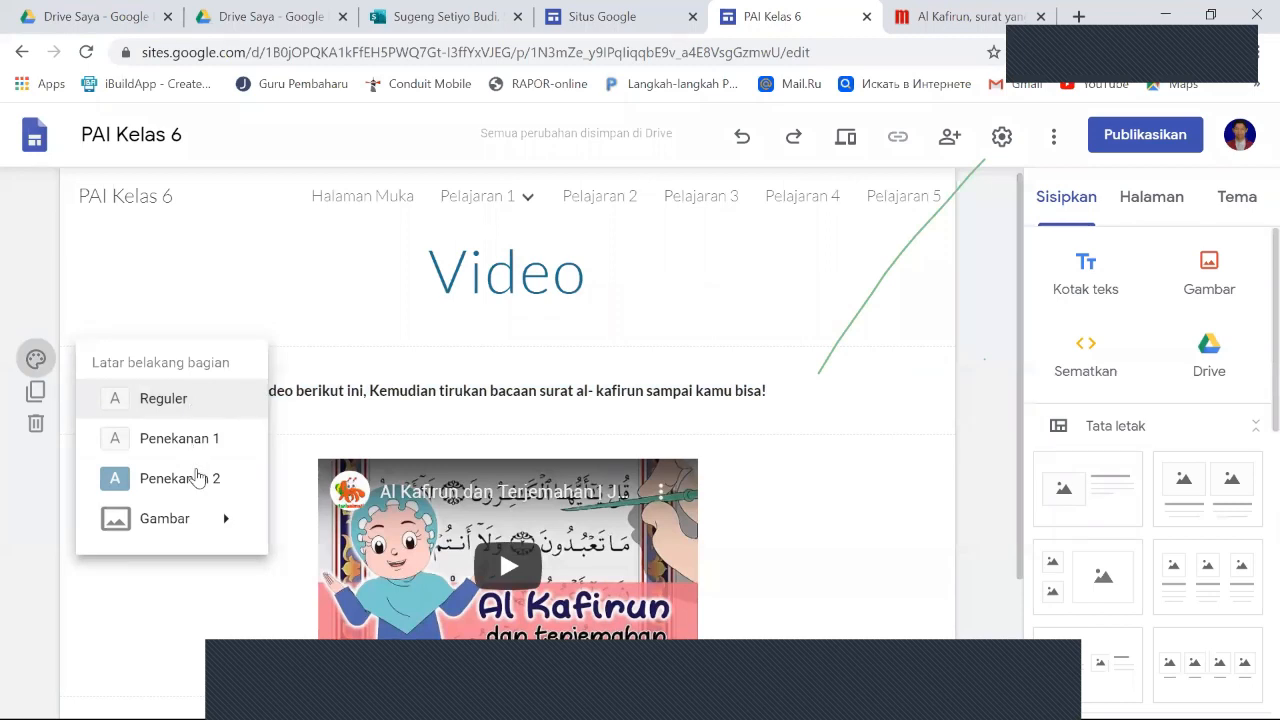
left_click(198, 478)
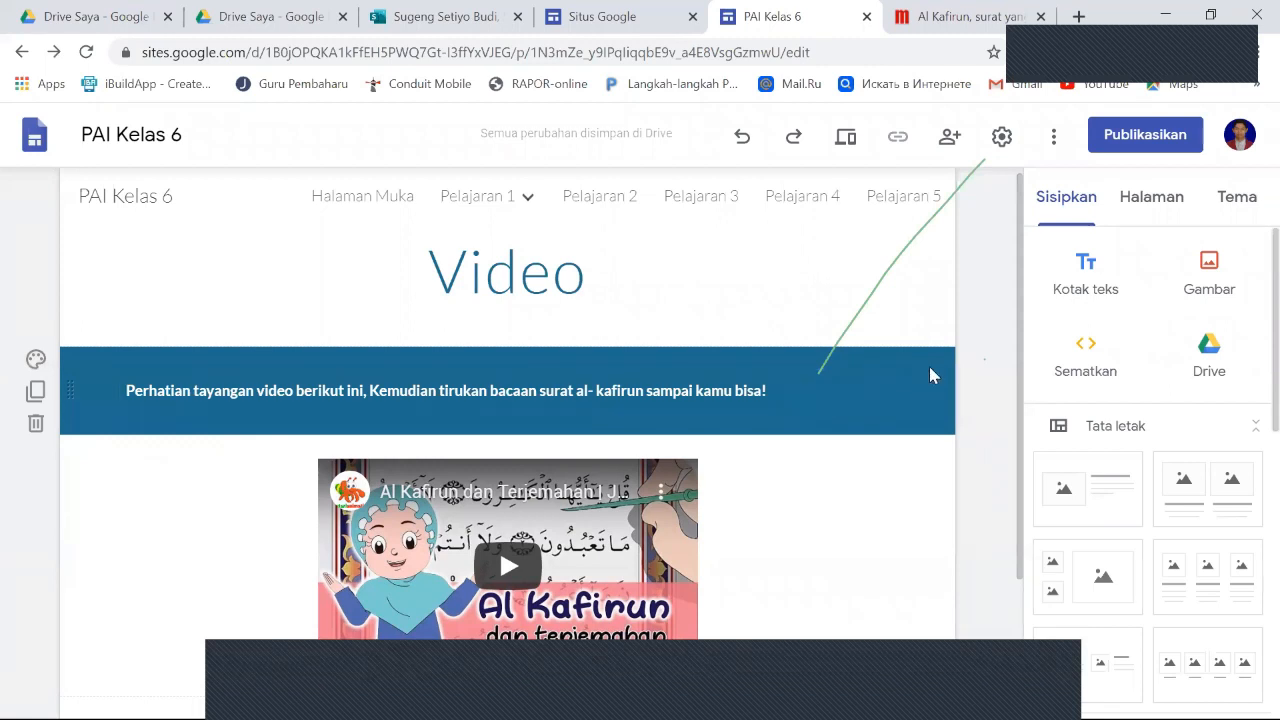
left_click(37, 360)
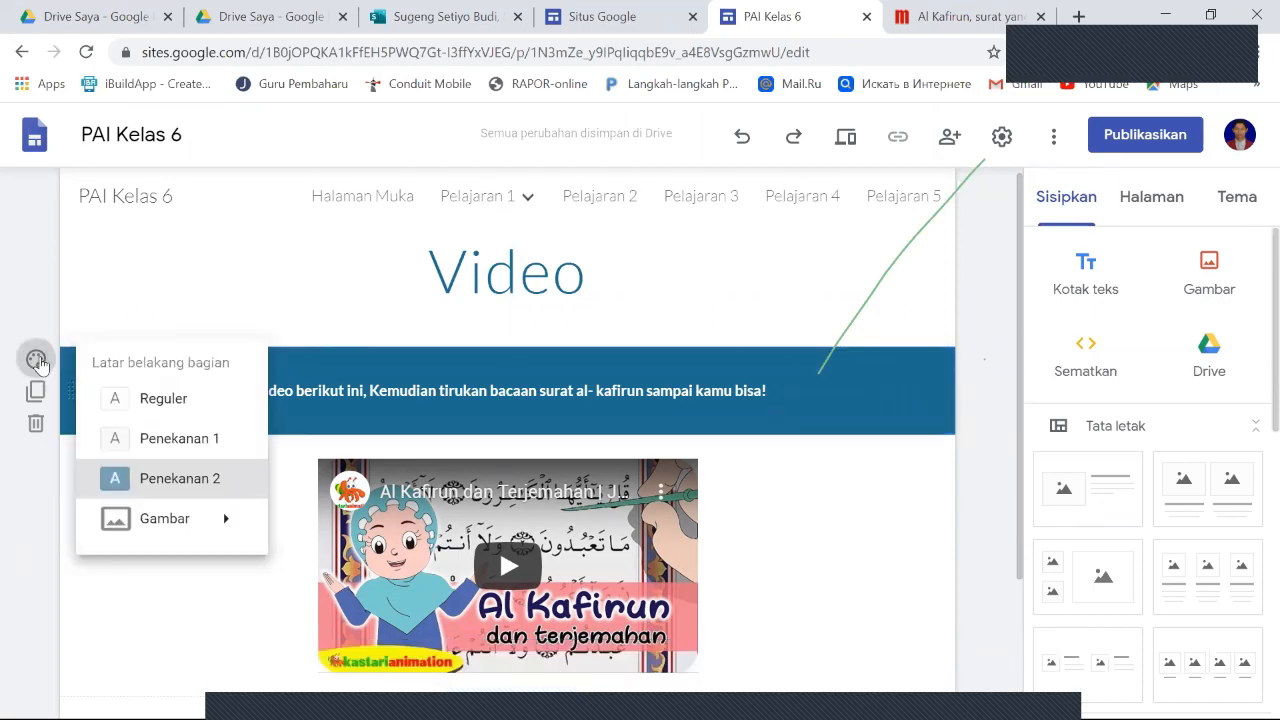
left_click(192, 452)
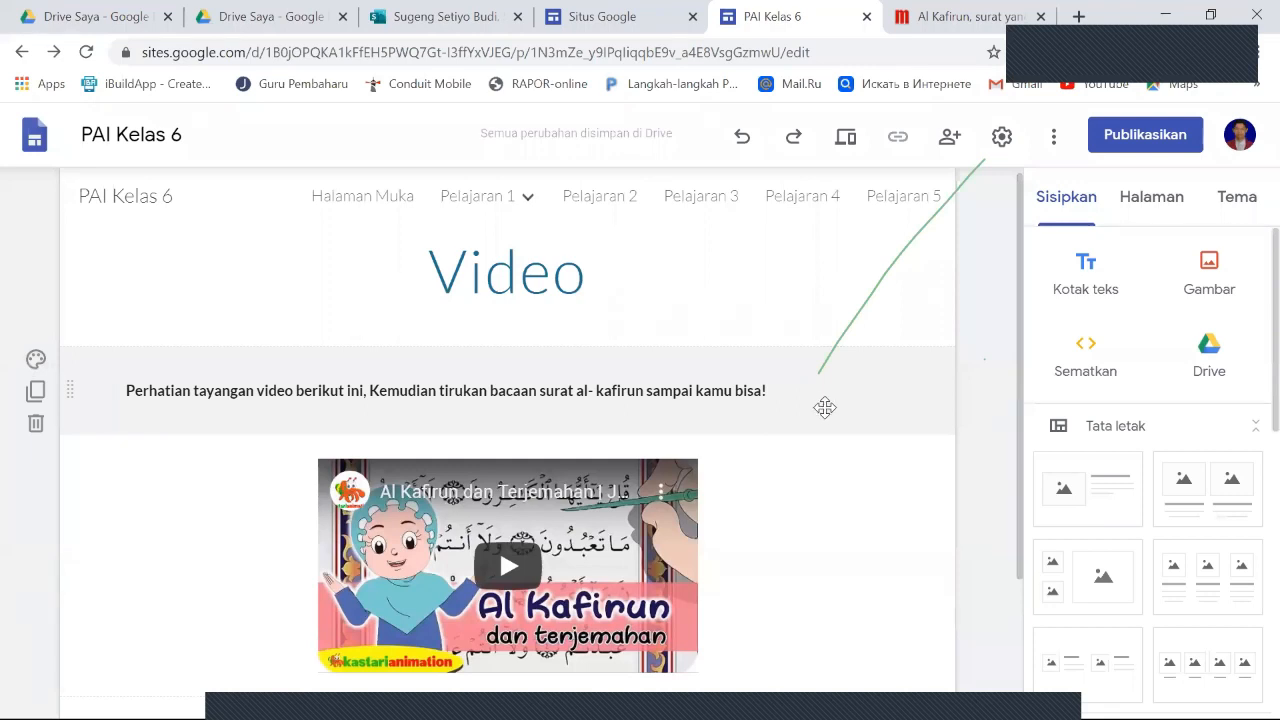
left_click(38, 360)
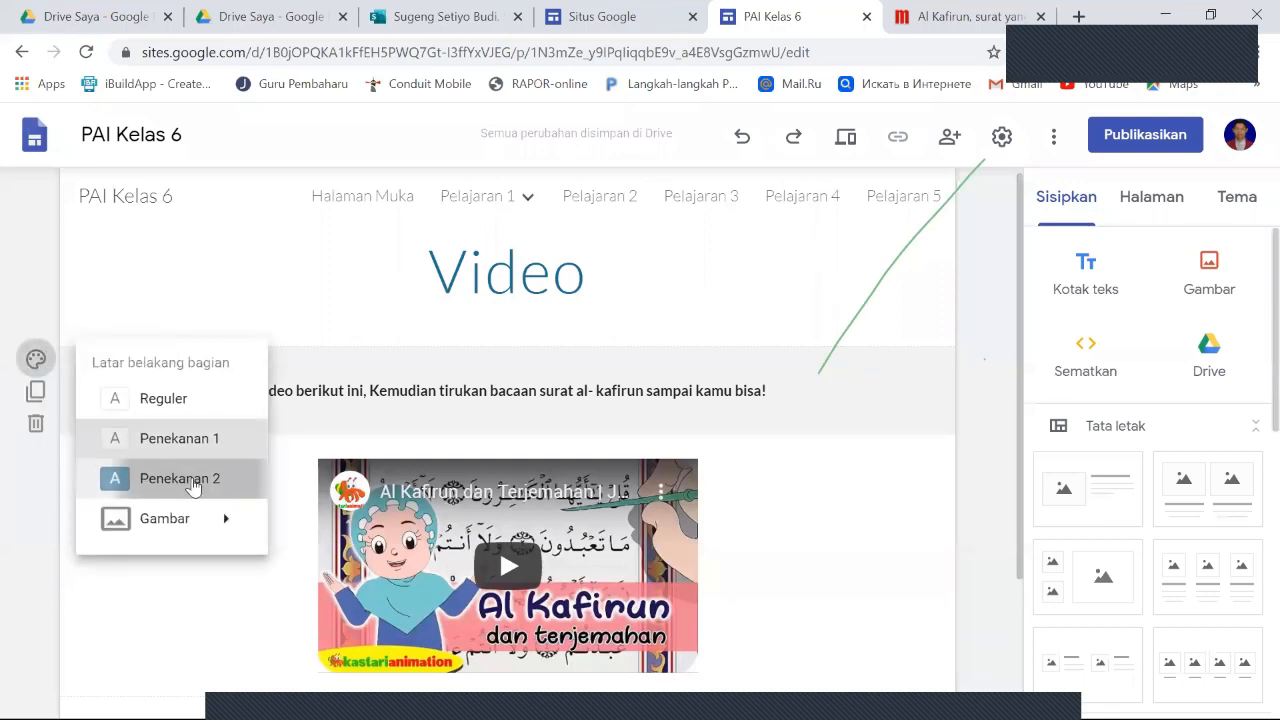
left_click(193, 484)
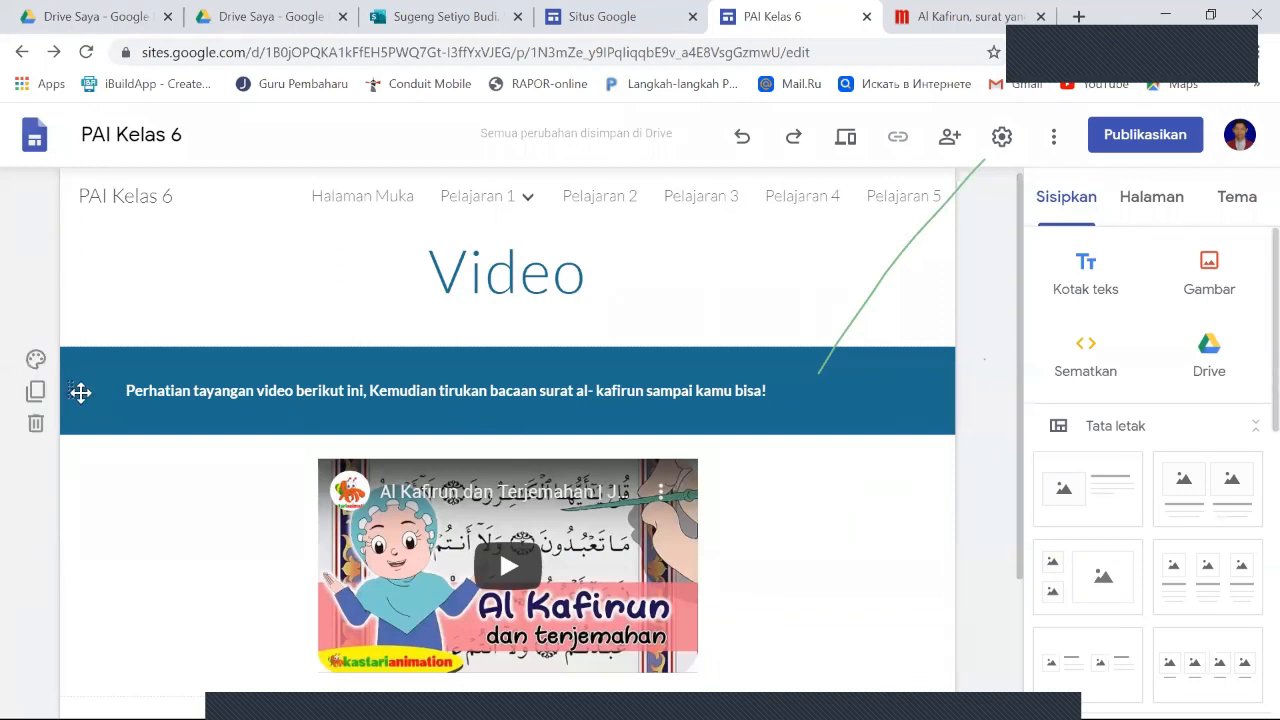
left_click(37, 366)
mouse_move(195, 531)
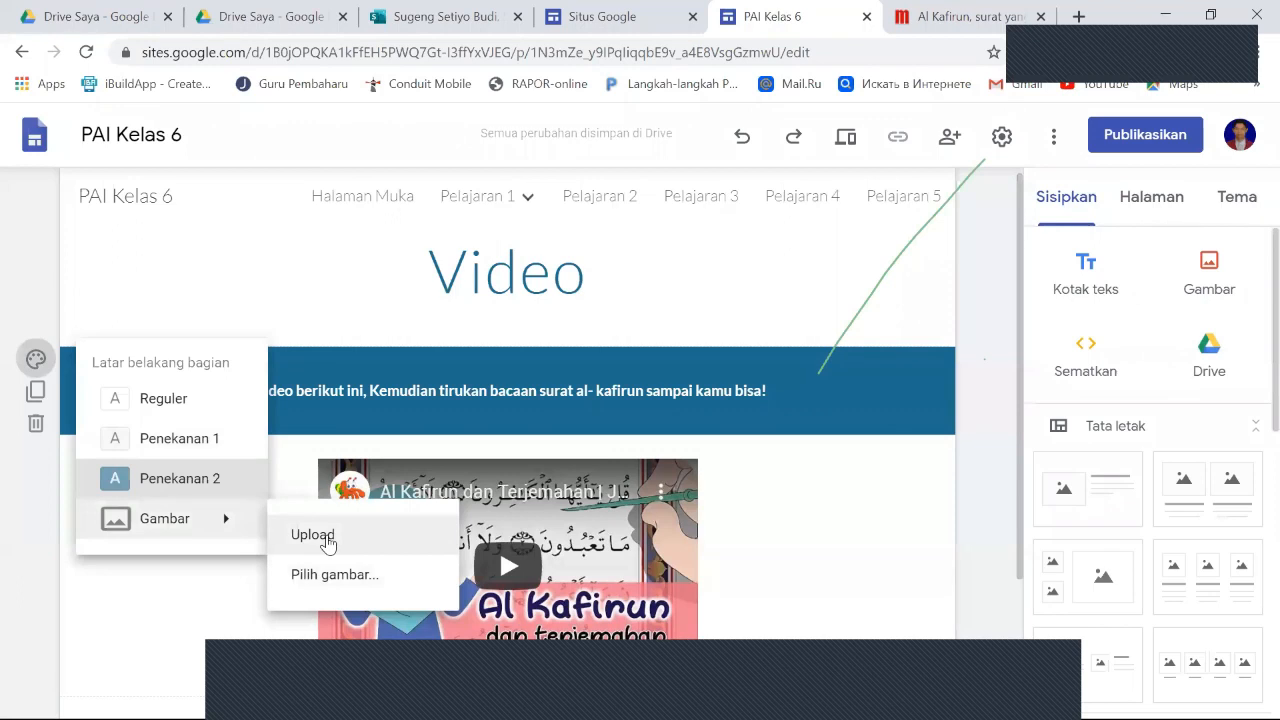
left_click(780, 468)
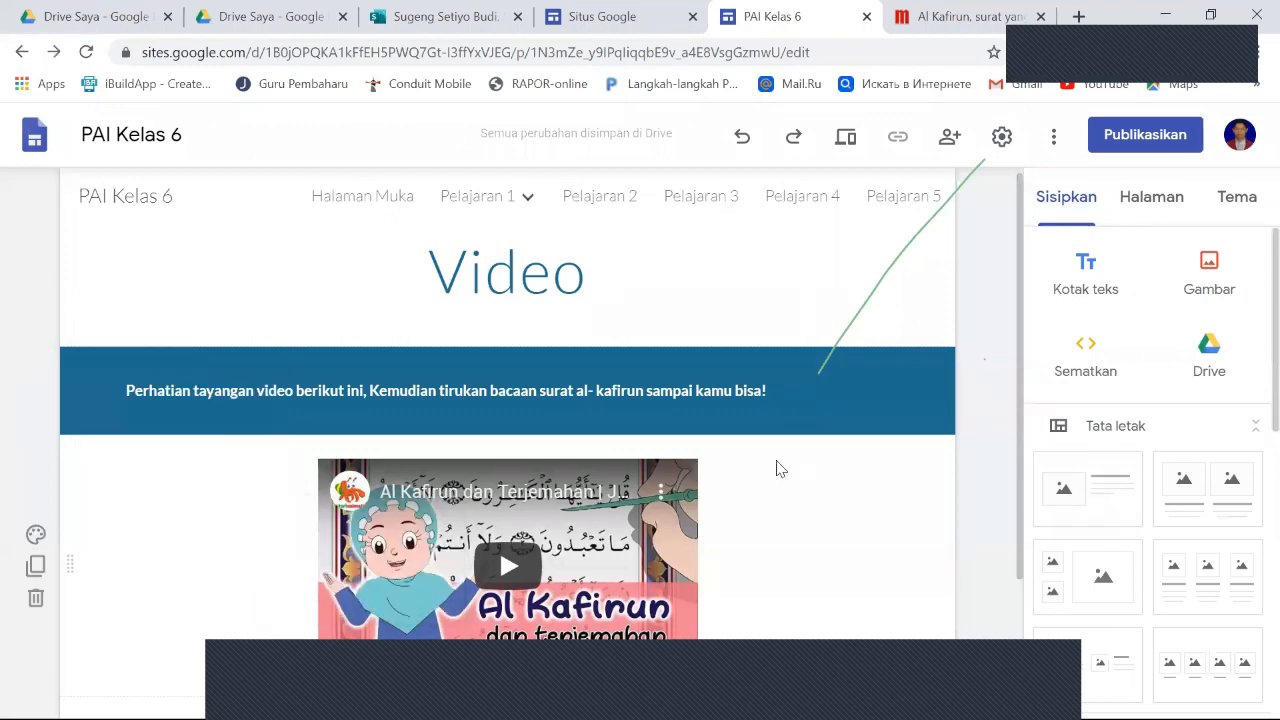
- Apply the largest Judul text style to the introductory sentence in the section above the video
left_click(565, 405)
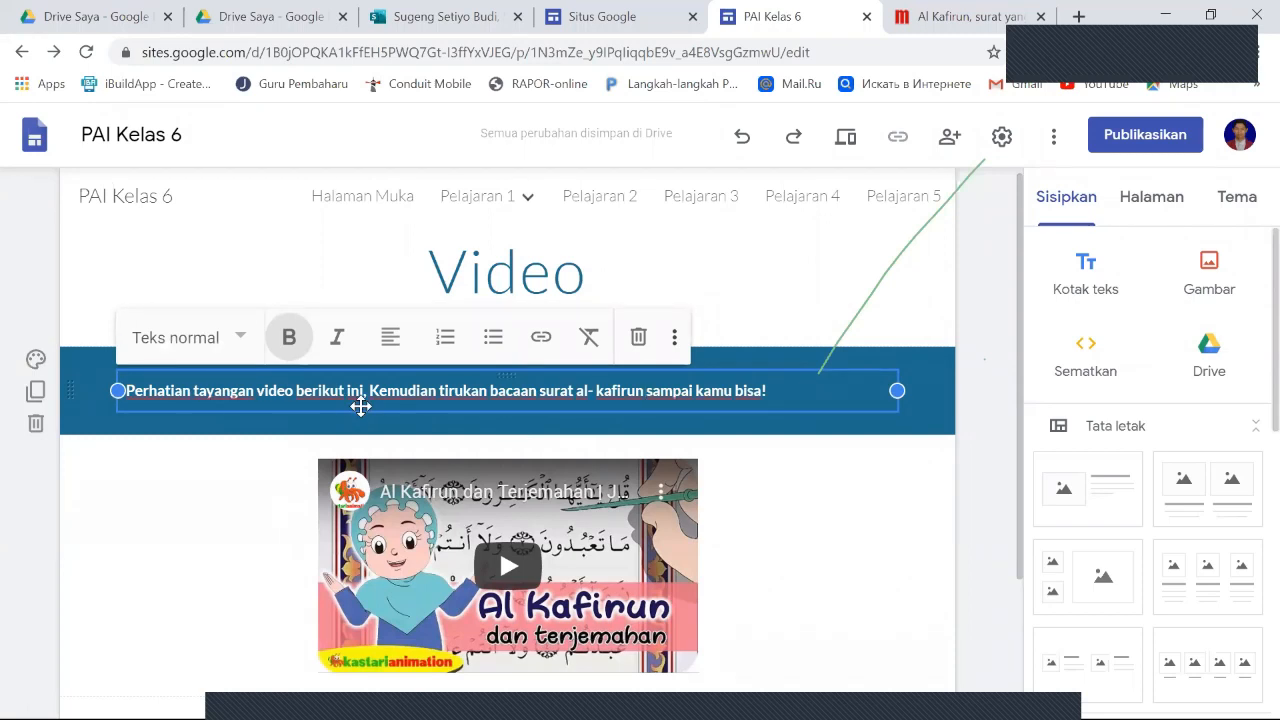
left_click(242, 342)
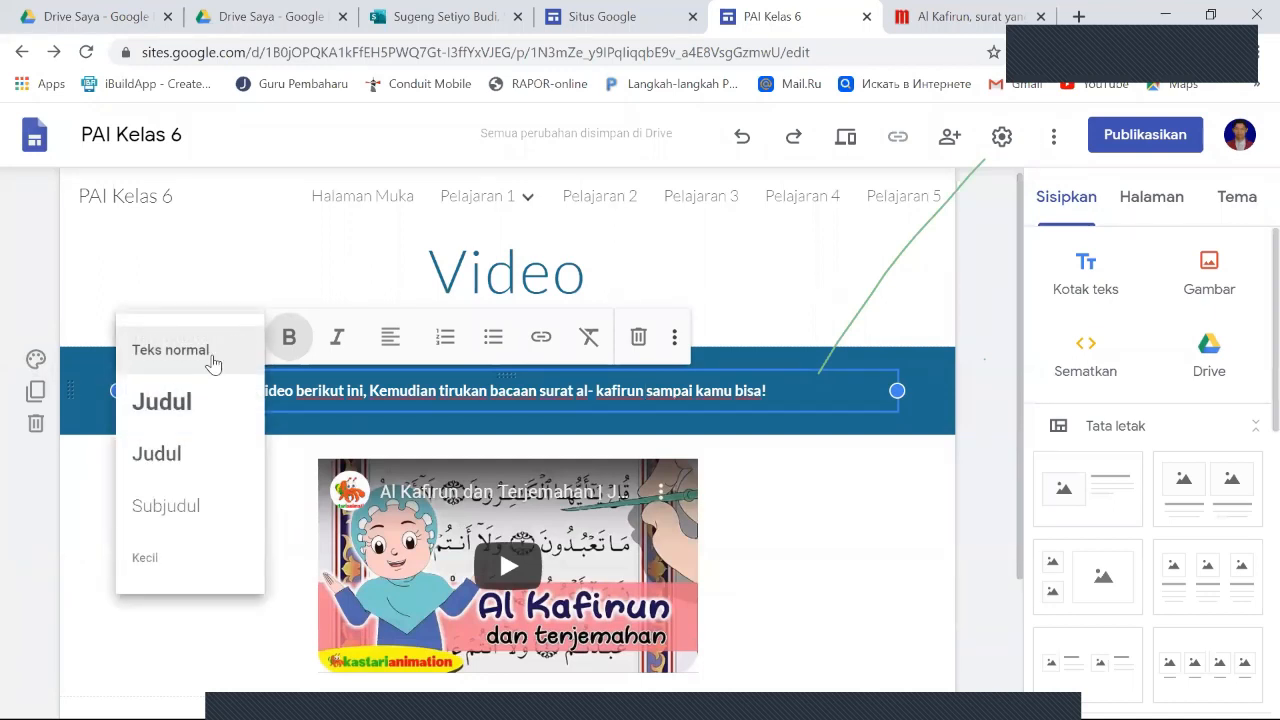
left_click(196, 400)
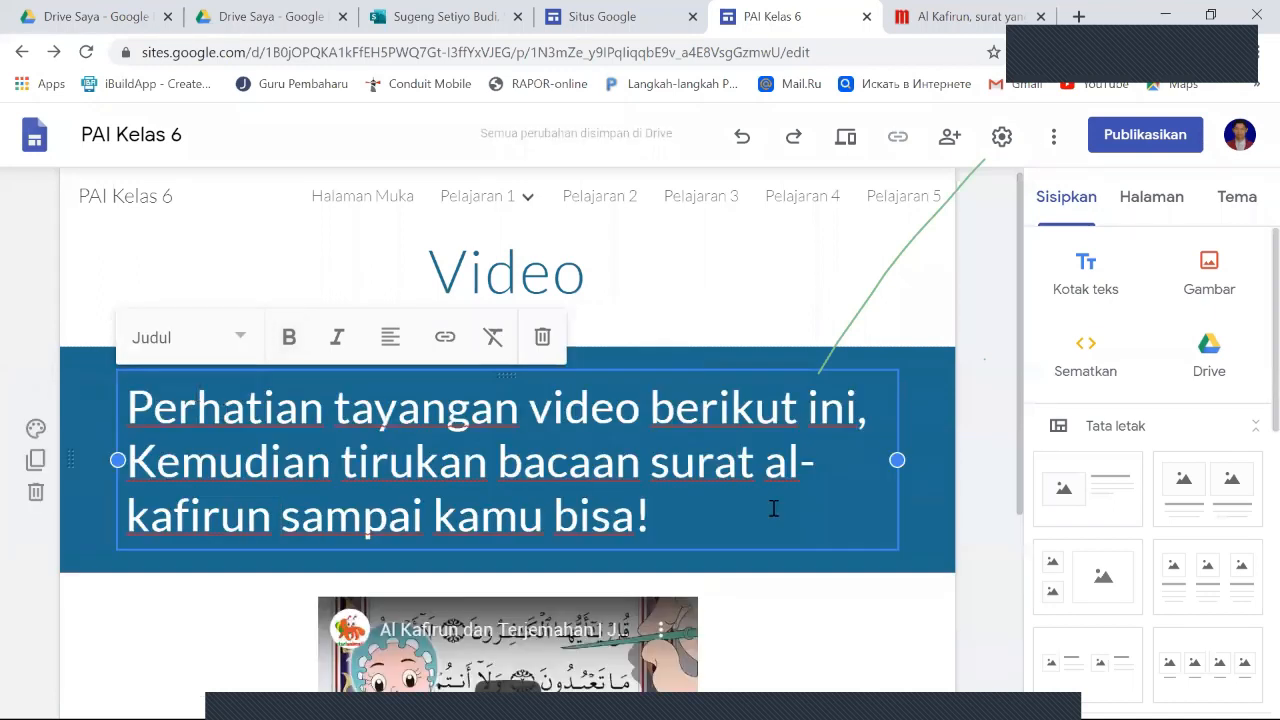
left_click(849, 609)
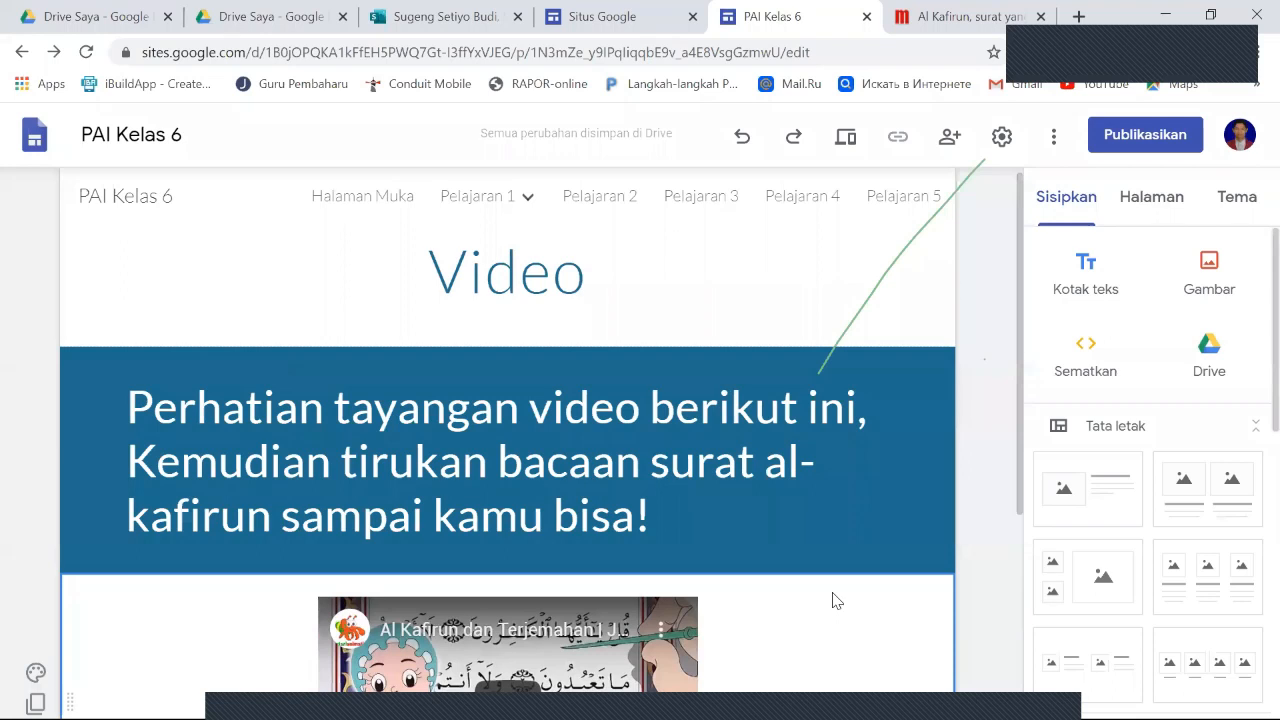
- Review the Video page's layout, from the title and the introductory text section to the embedded video and the empty area below
scroll(838, 600, "down", 2)
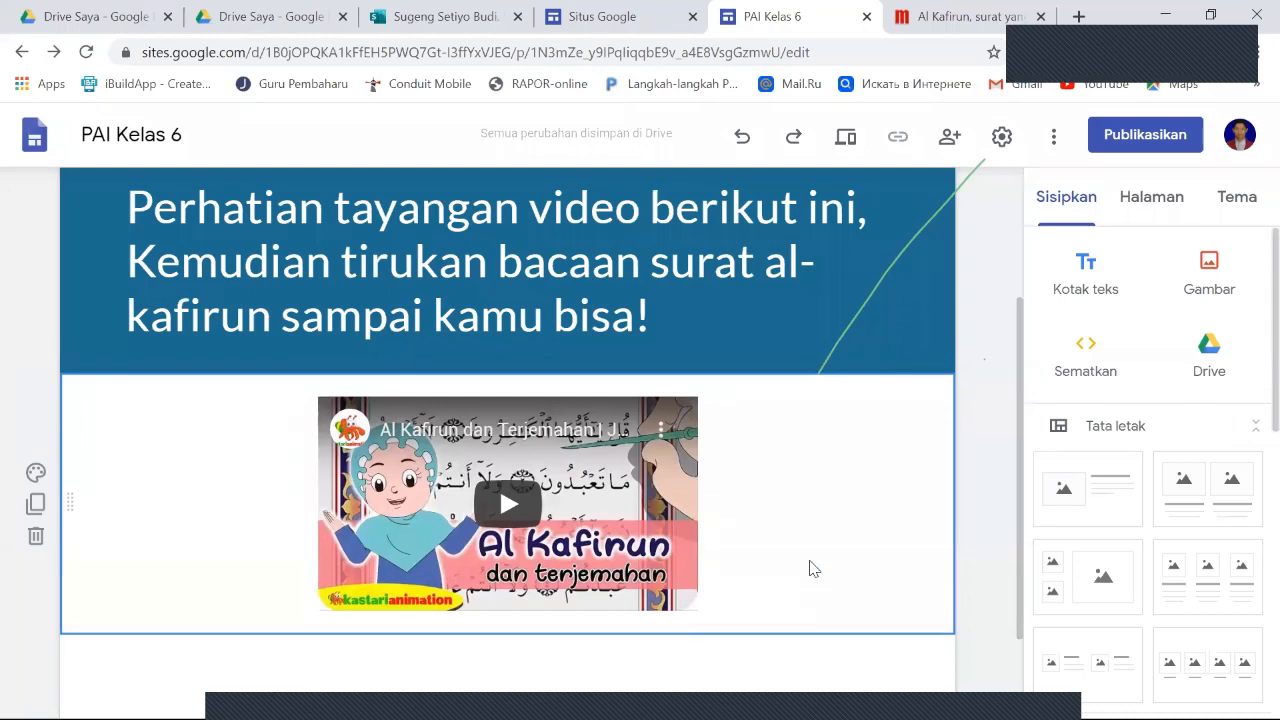
scroll(810, 567, "up", 2)
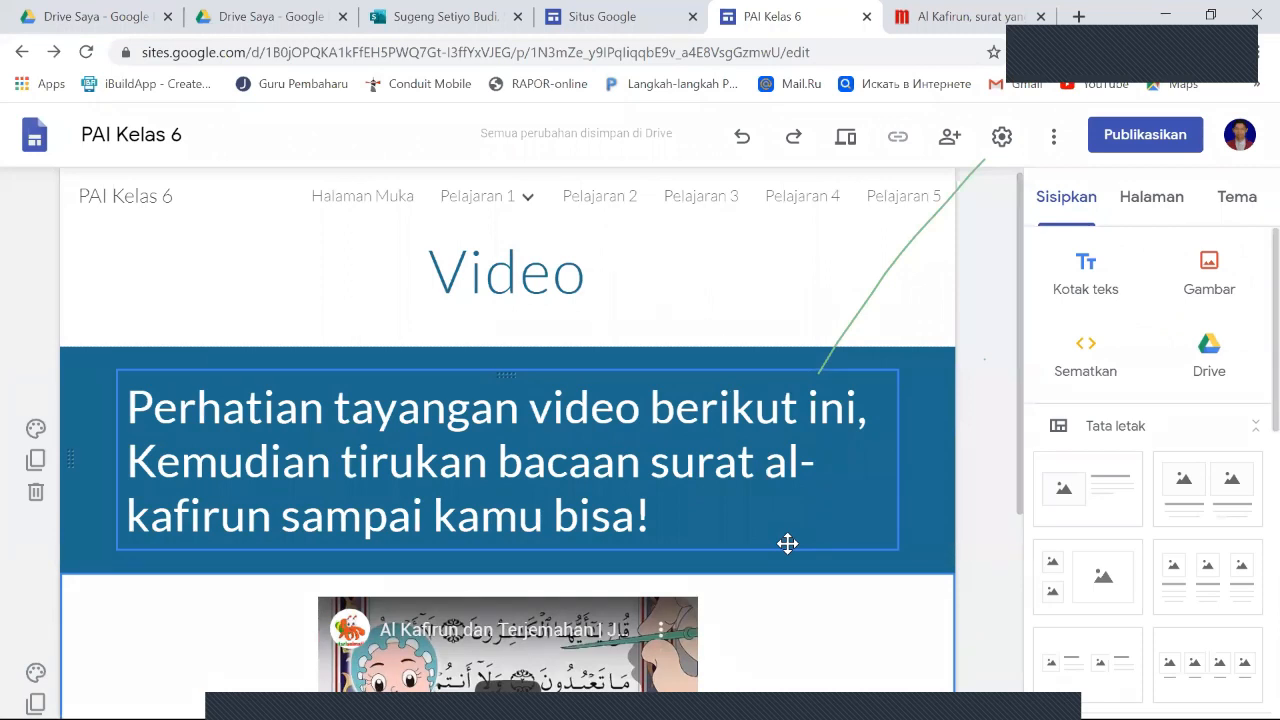
left_click(788, 543)
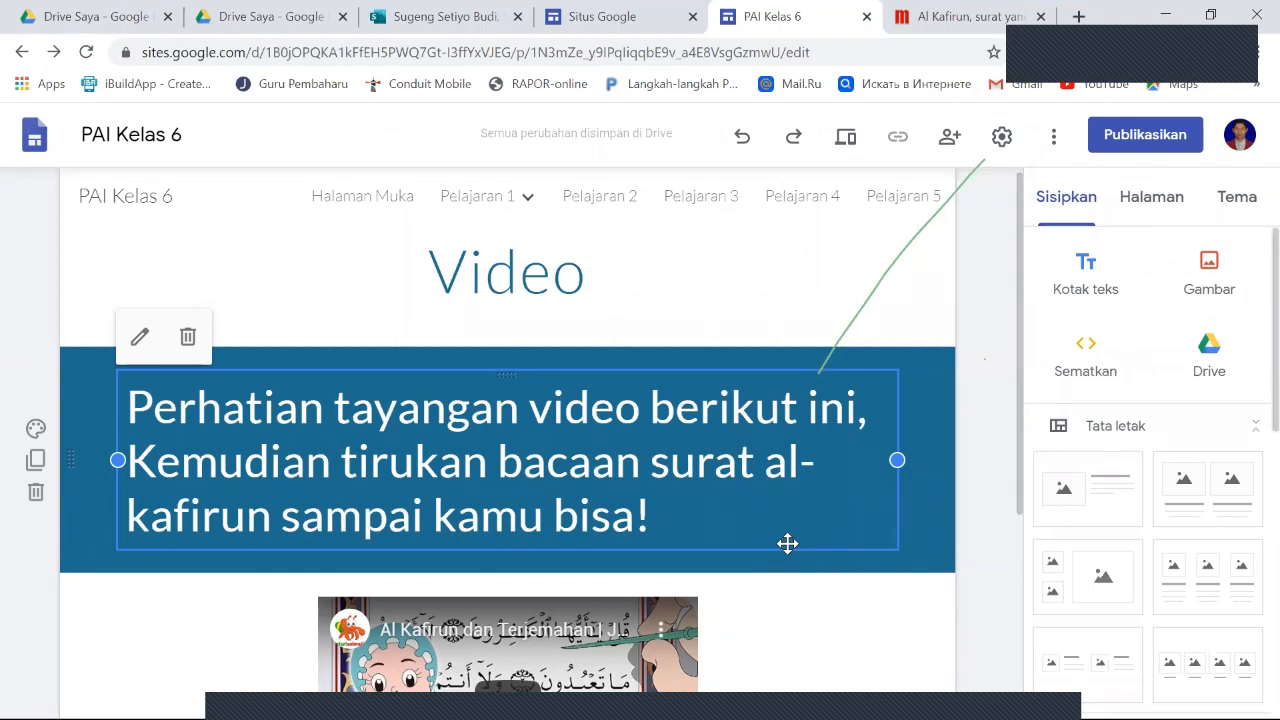
scroll(726, 497, "down", 2)
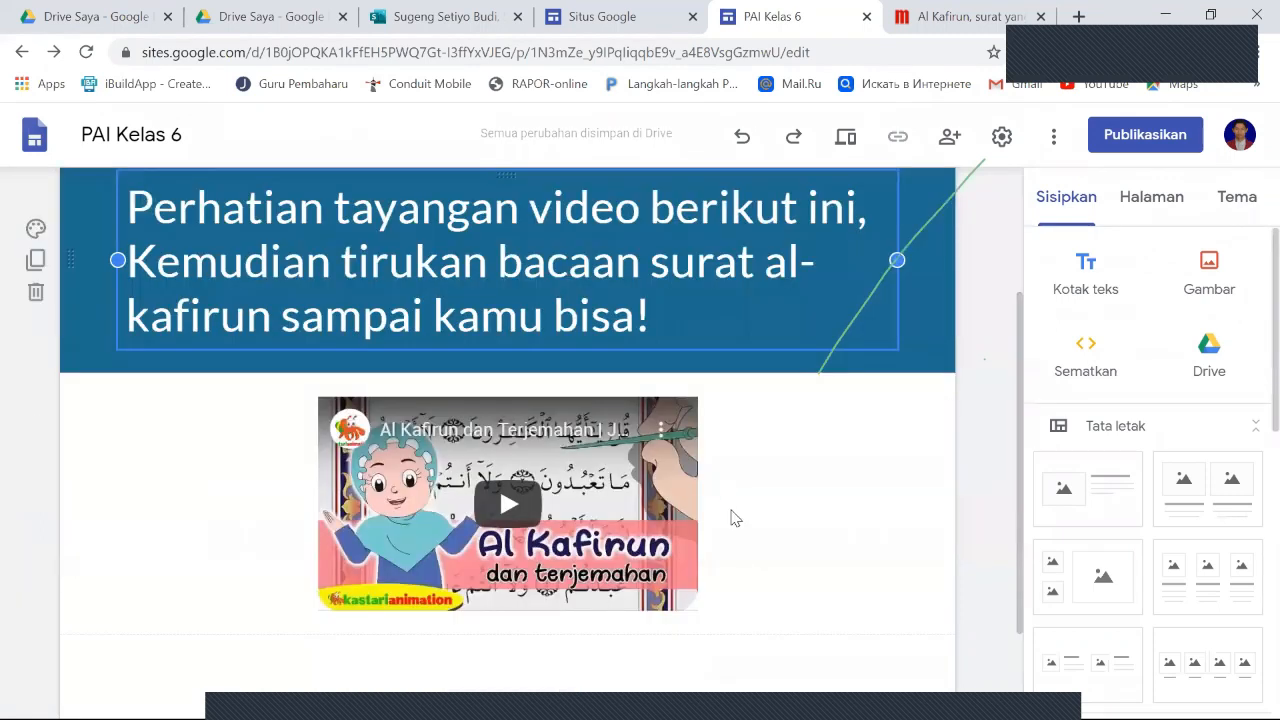
scroll(820, 570, "down", 1)
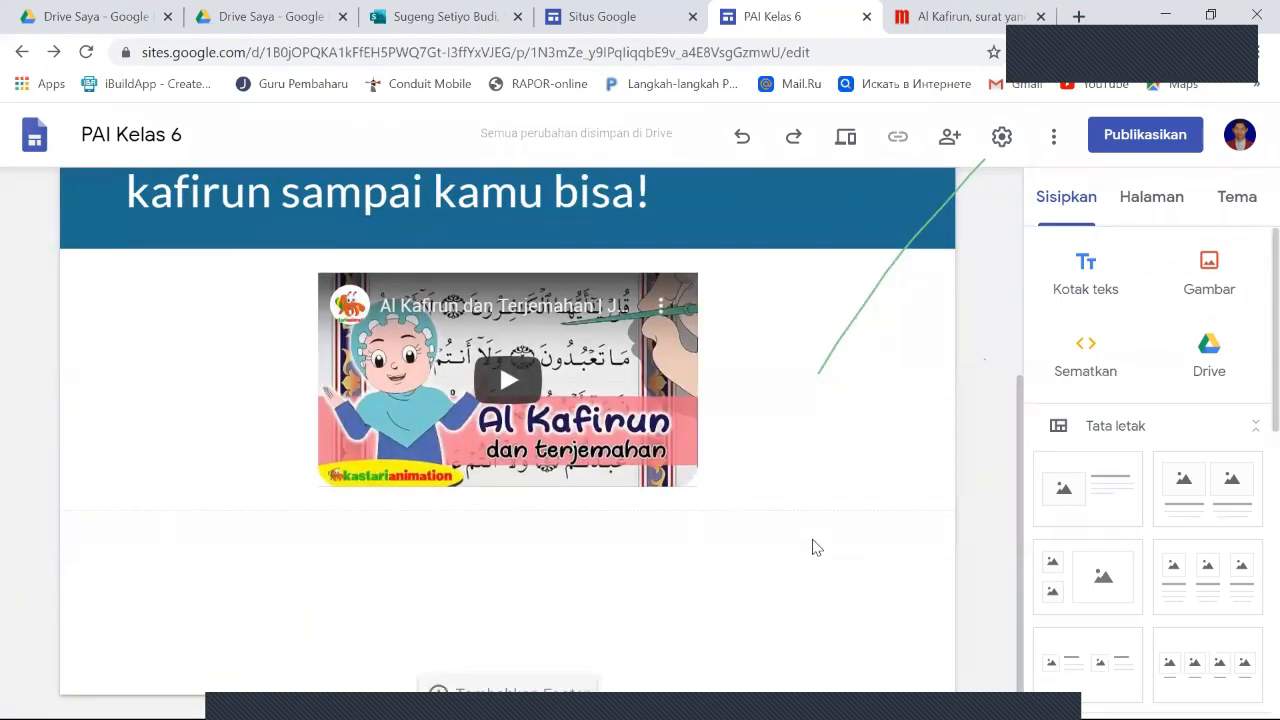
scroll(813, 550, "up", 3)
scroll(813, 547, "down", 1)
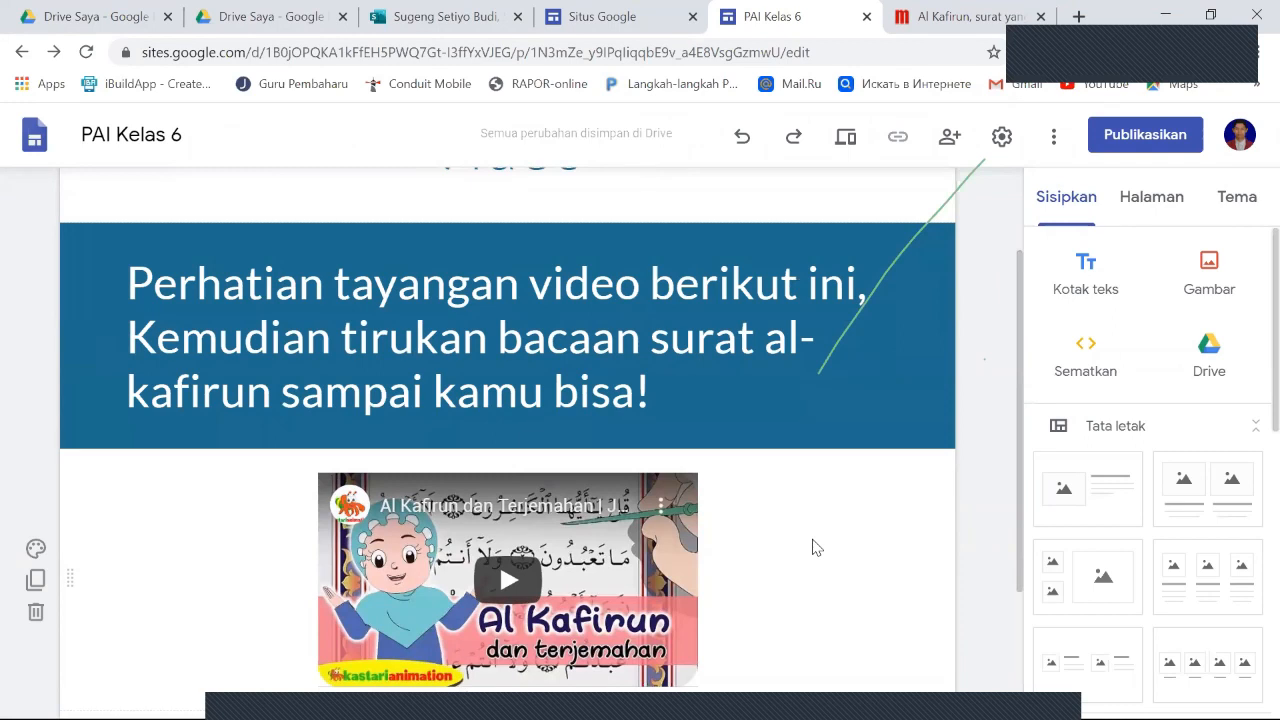
scroll(813, 547, "down", 2)
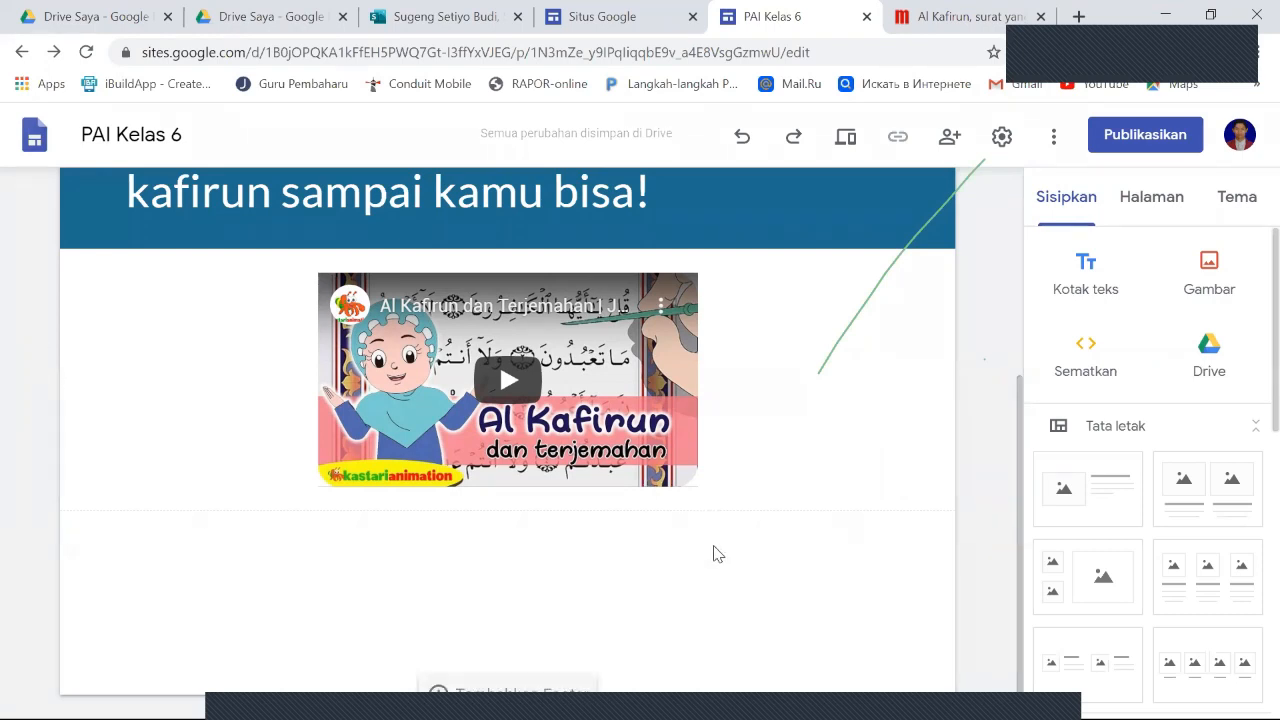
scroll(714, 553, "up", 1)
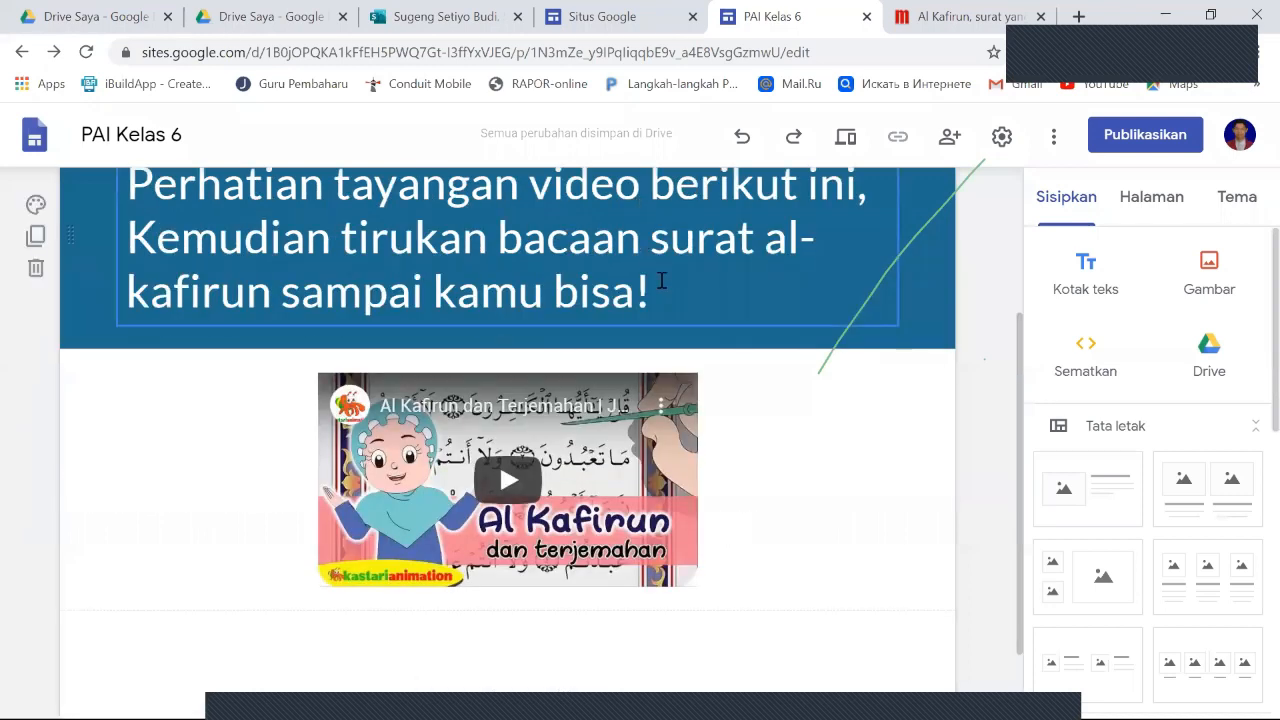
left_click(580, 468)
scroll(757, 503, "down", 1)
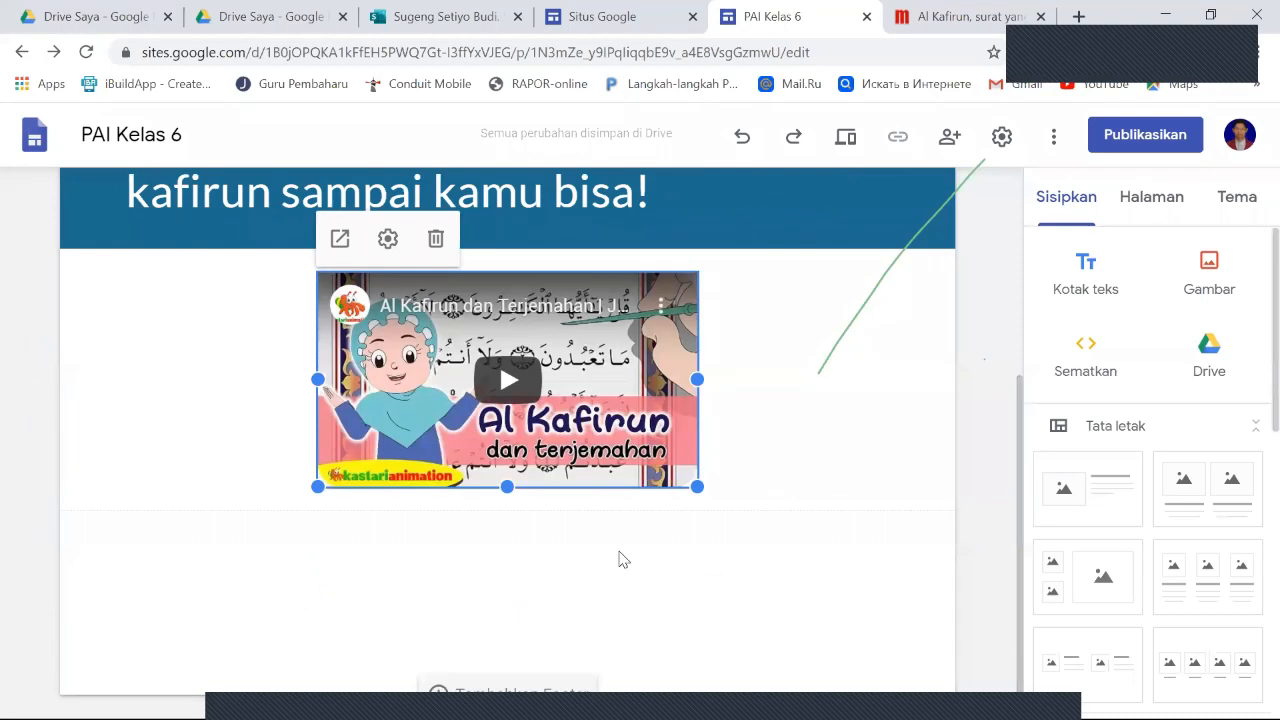
- Add a text box below the video reading "Setelah belajar membaca Surat Al Kafirun, perhatikan pembahasan berikut ini!"
left_click(617, 559)
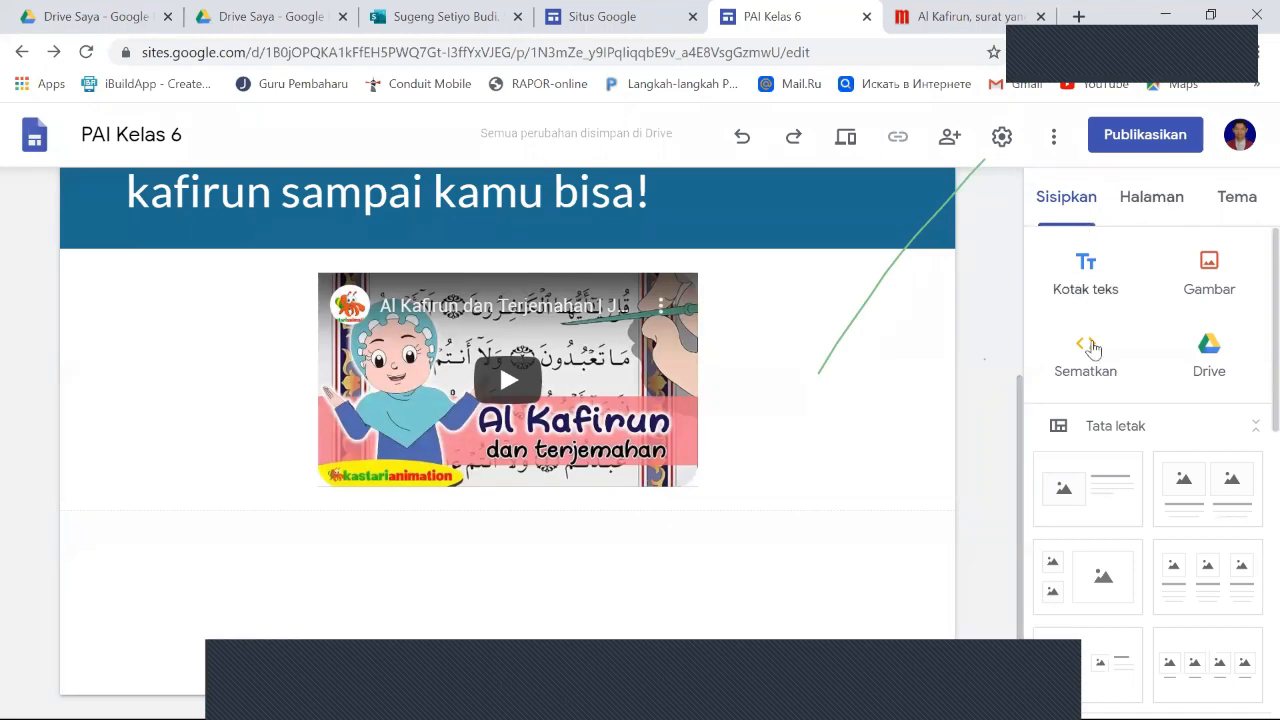
left_click(1097, 286)
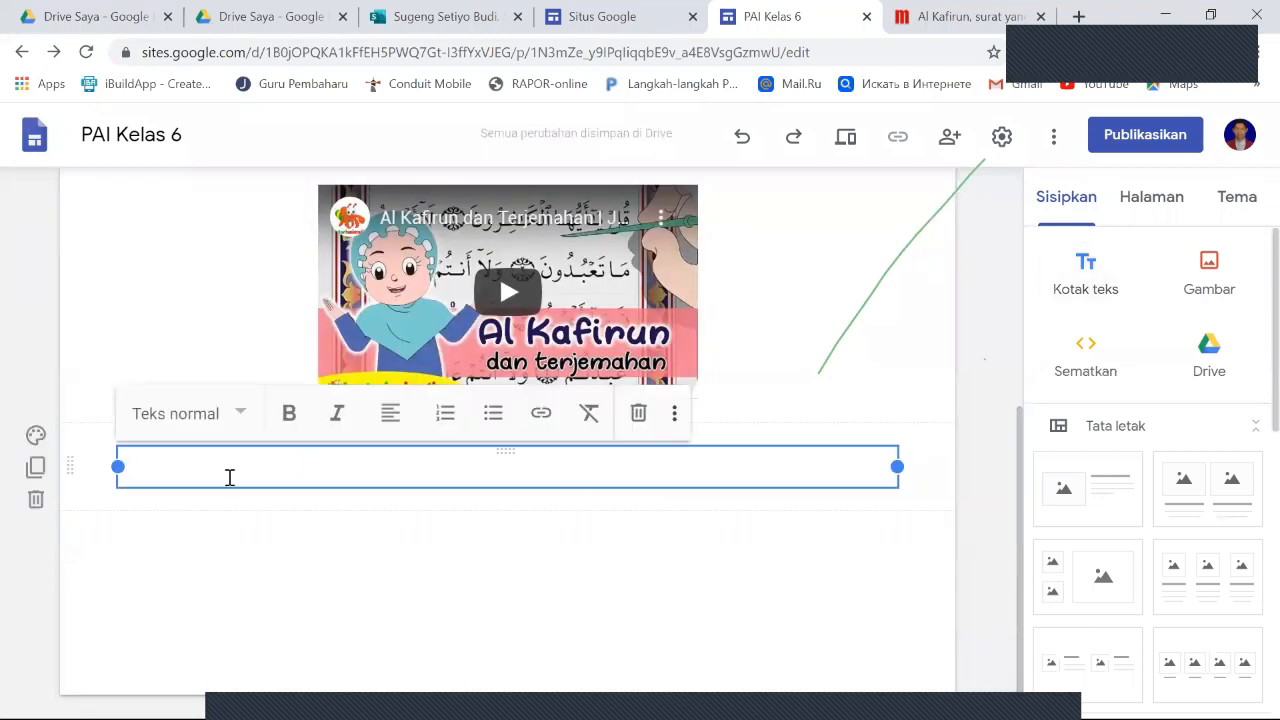
type("Setelah")
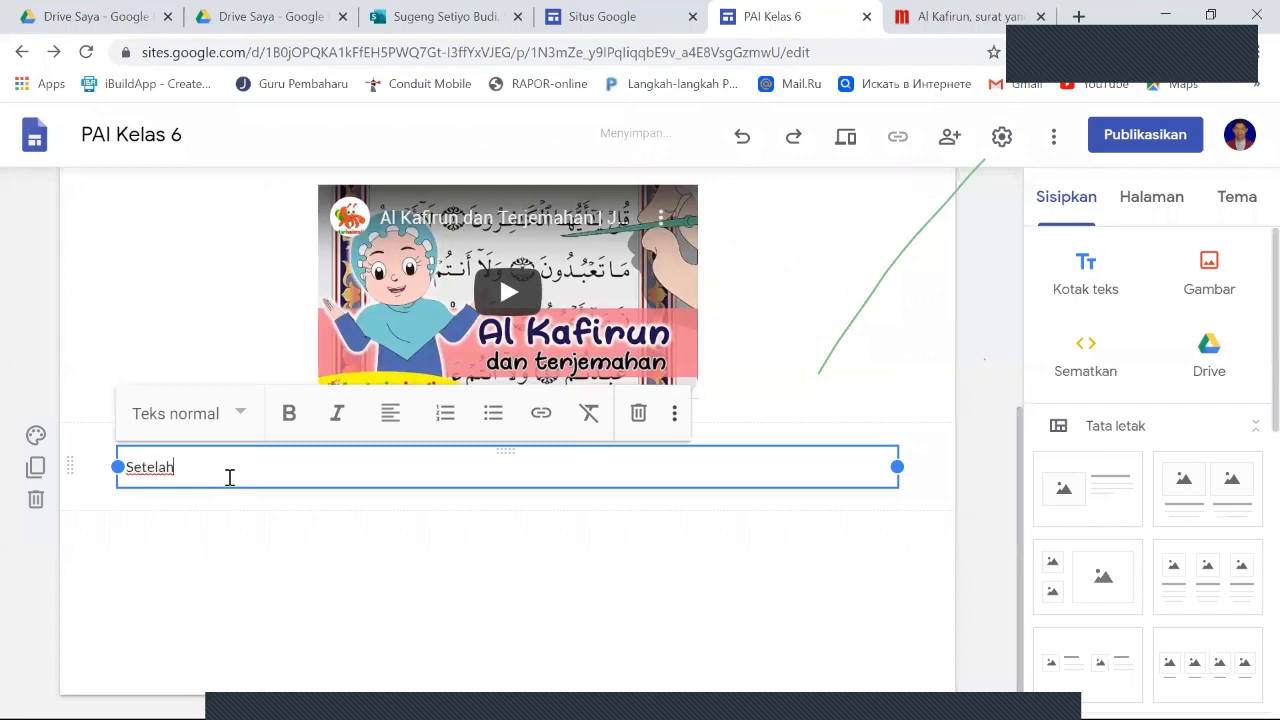
type(" belajar ")
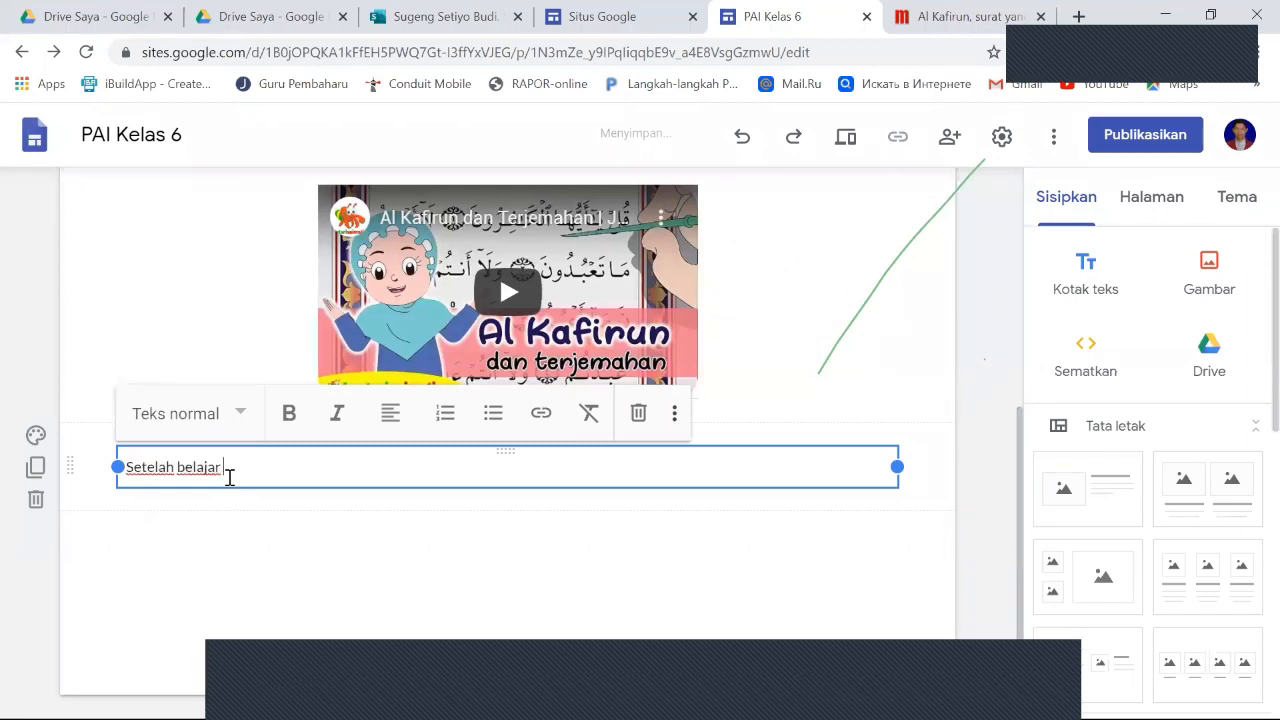
type("membaca Surat Al Kafirun, perhatikan")
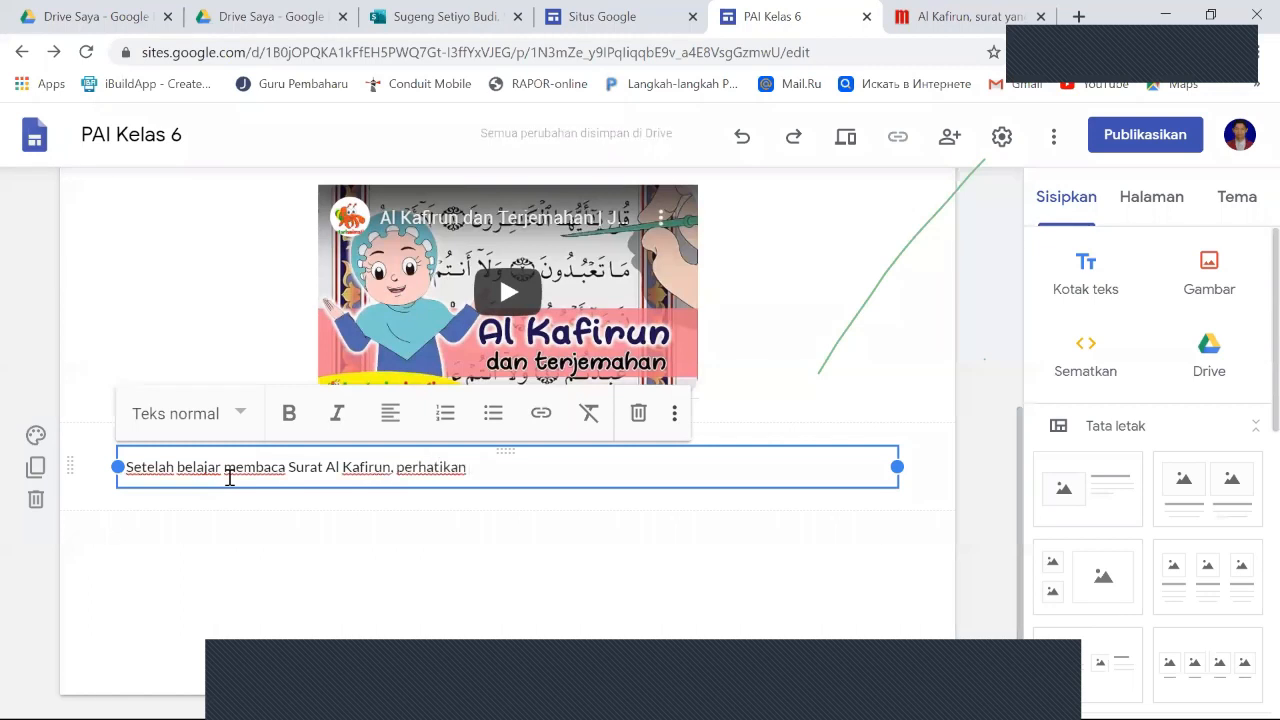
type(" pembeh")
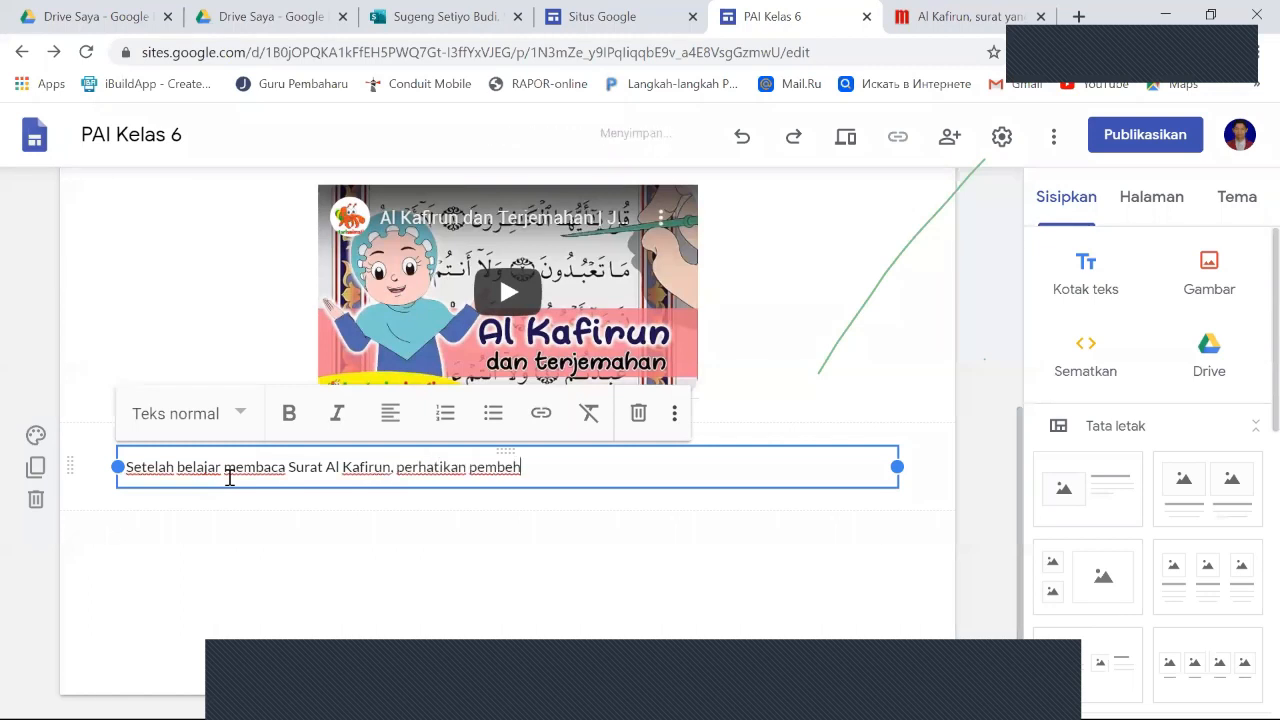
key("BackSpace")
key("BackSpace")
type("ahasan")
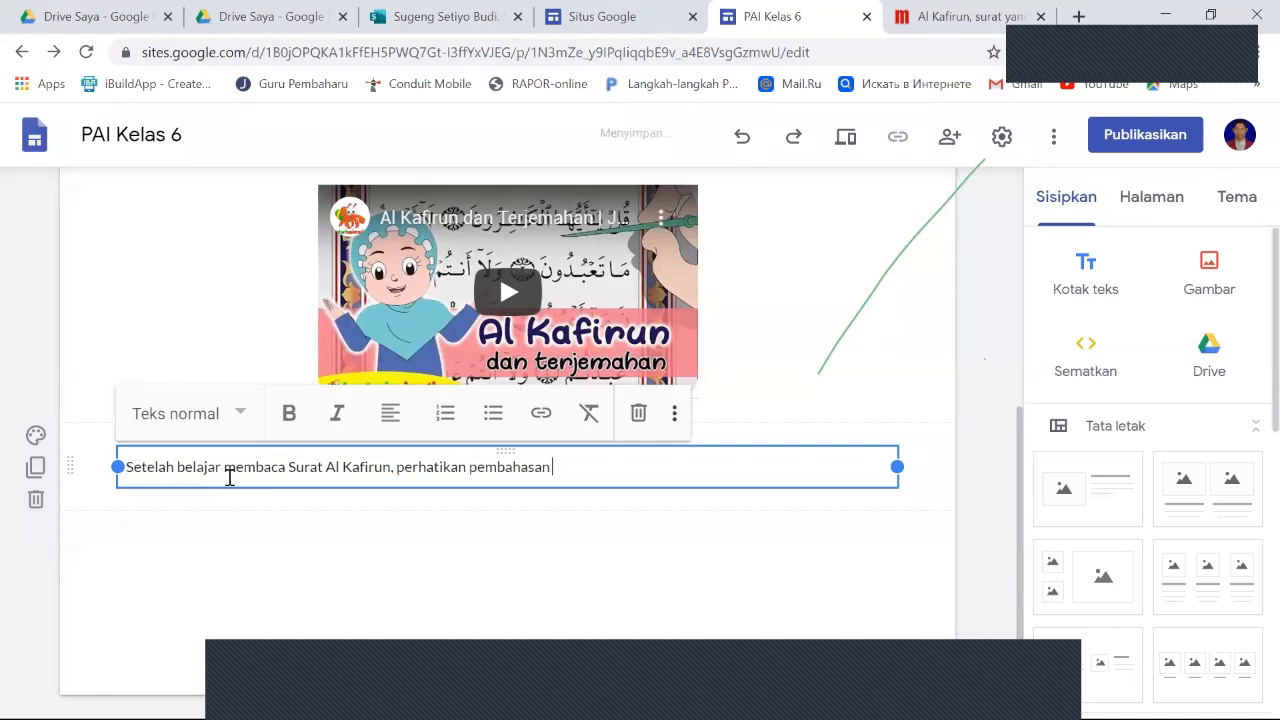
type(" berikut")
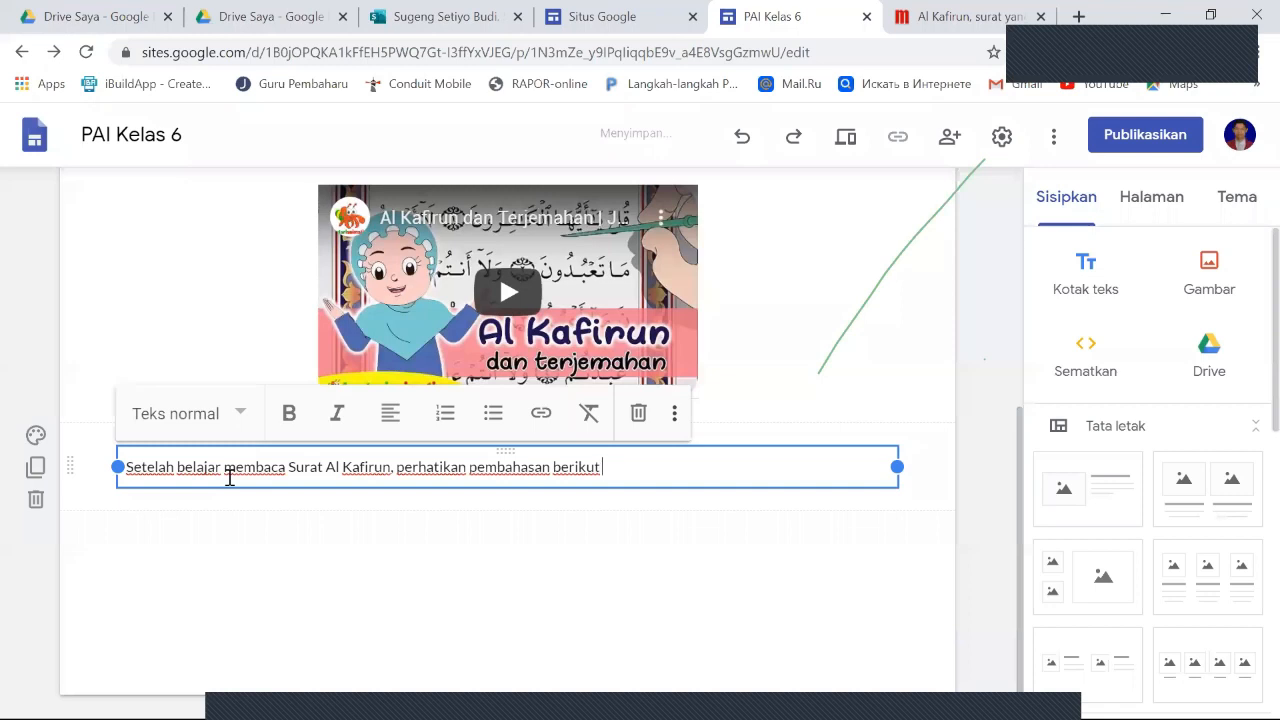
type(" ini!")
left_click(305, 515)
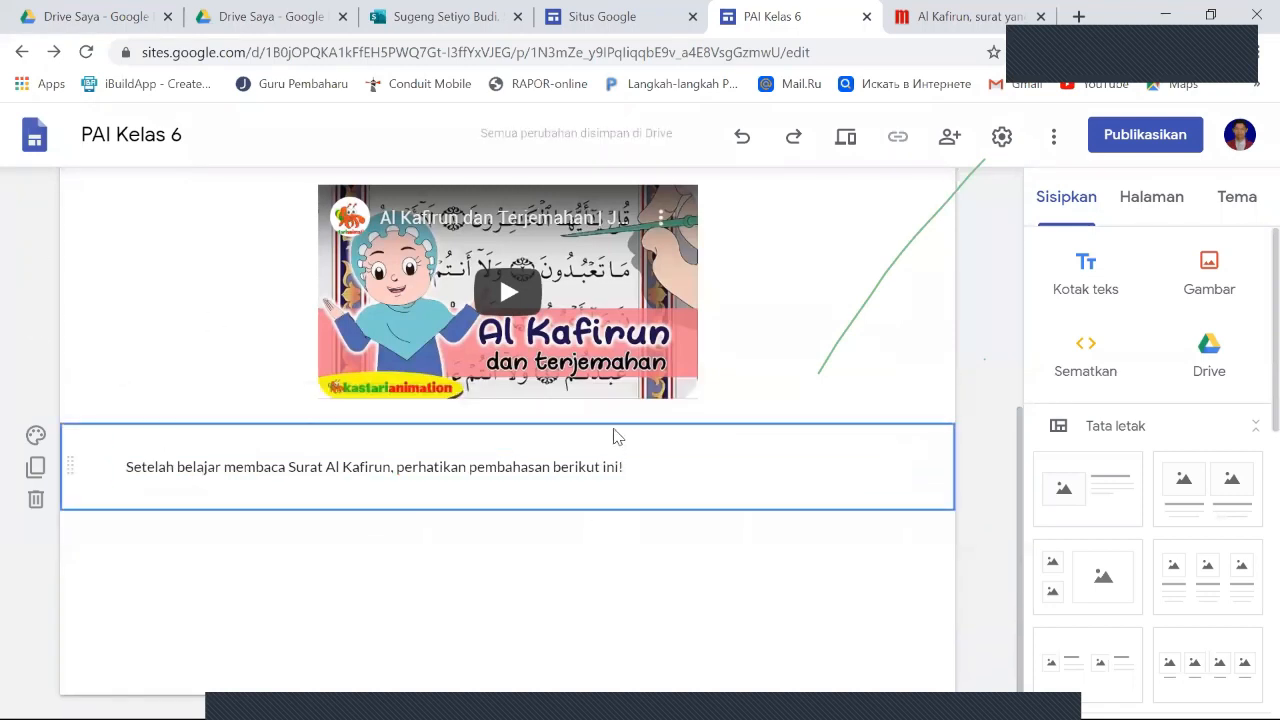
- Apply the smaller Judul text style to the sentence below the video and make the whole sentence bold
left_click(186, 476)
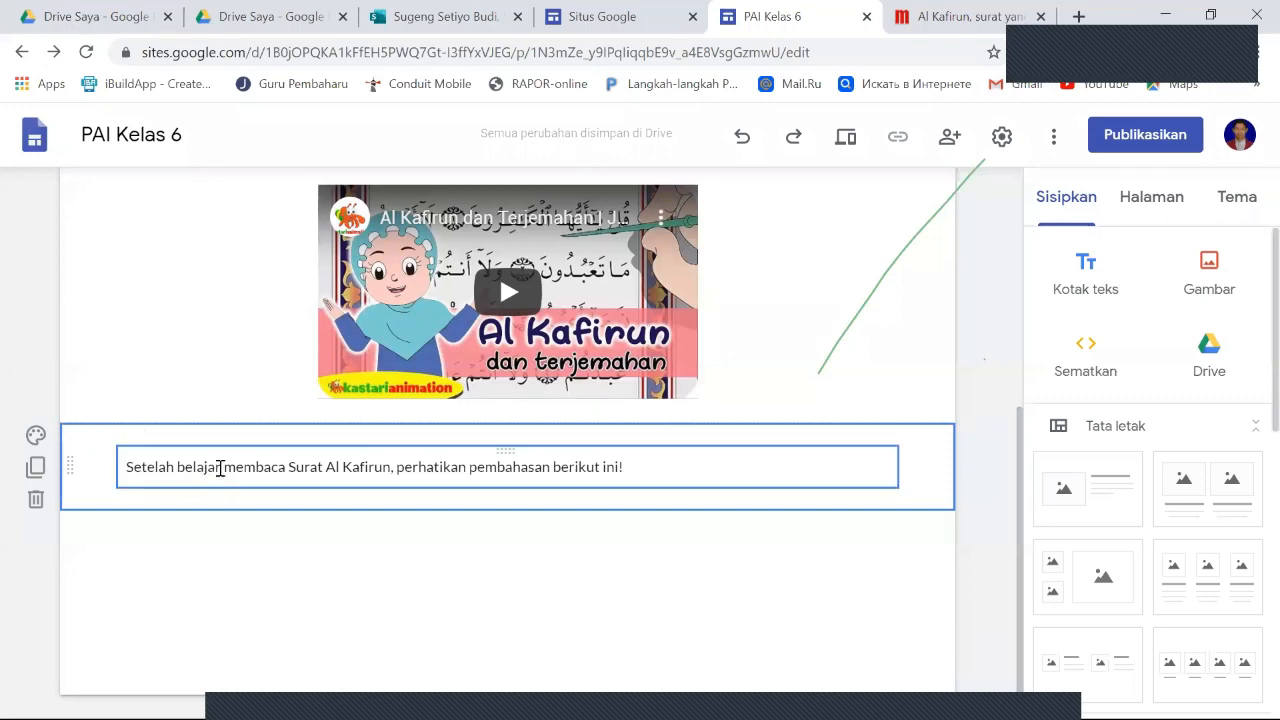
left_click(219, 447)
left_click(237, 466)
left_click(245, 424)
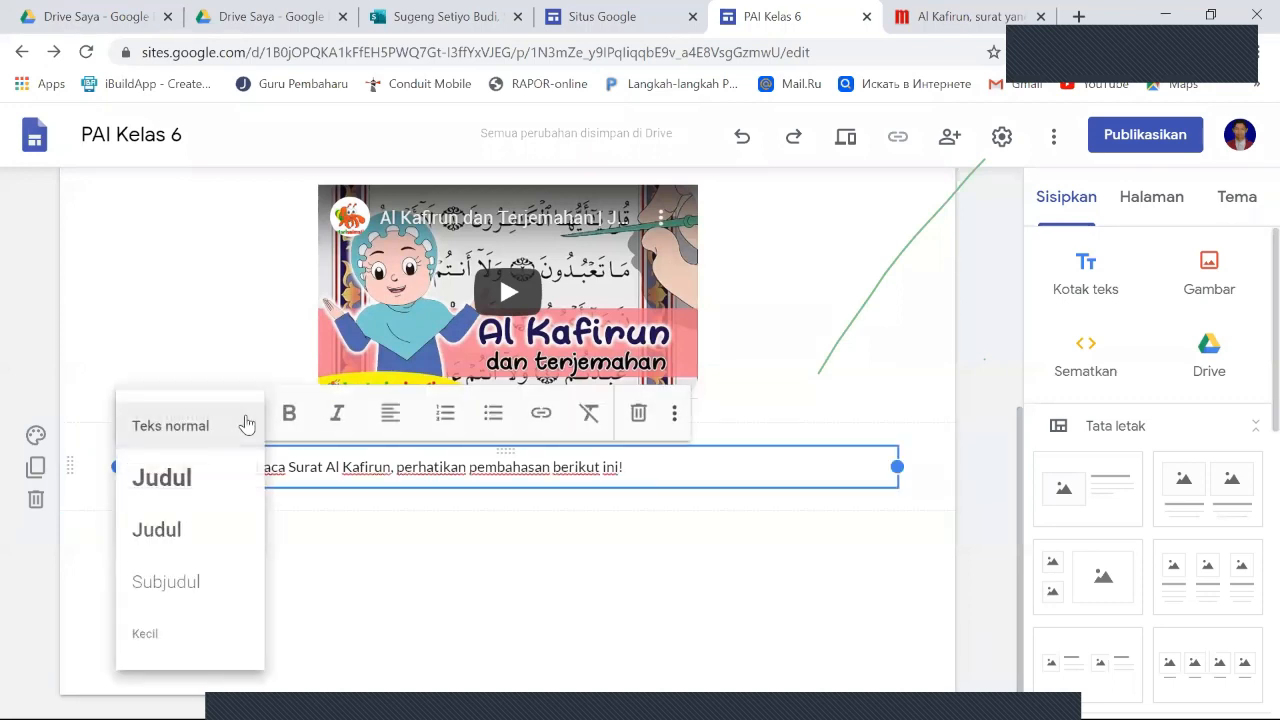
left_click(191, 531)
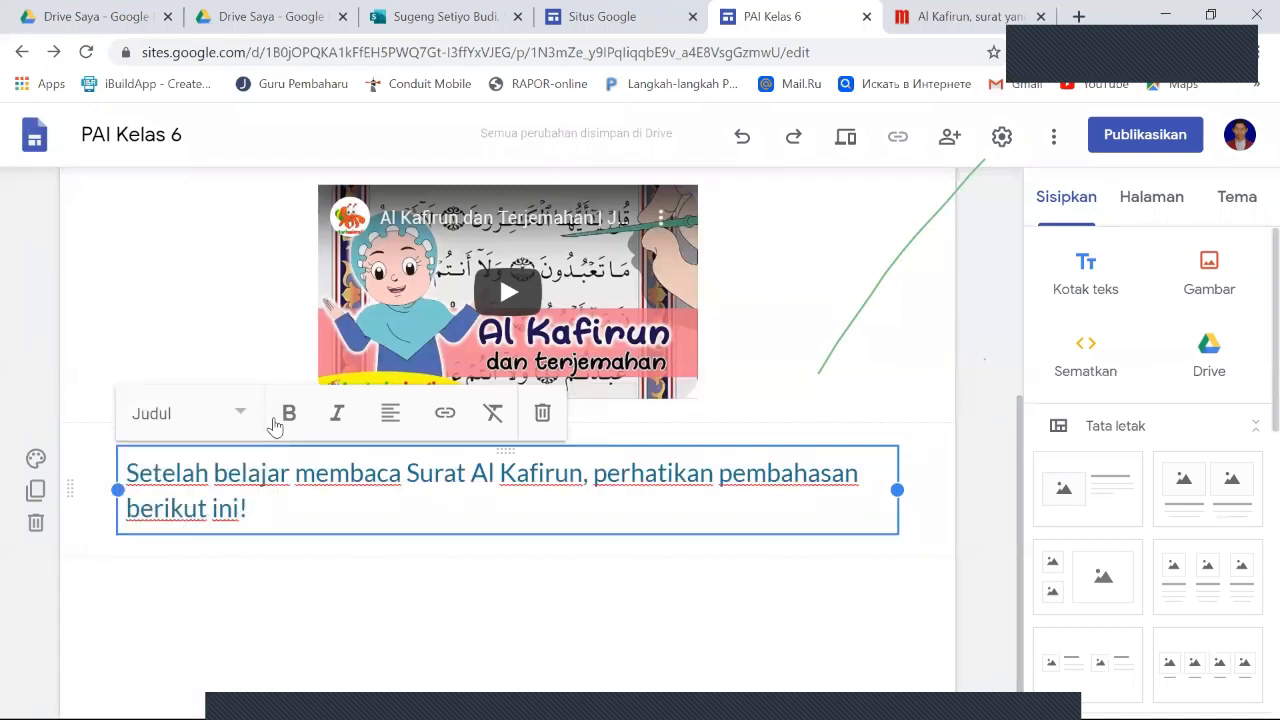
left_click_drag(248, 508, 122, 474)
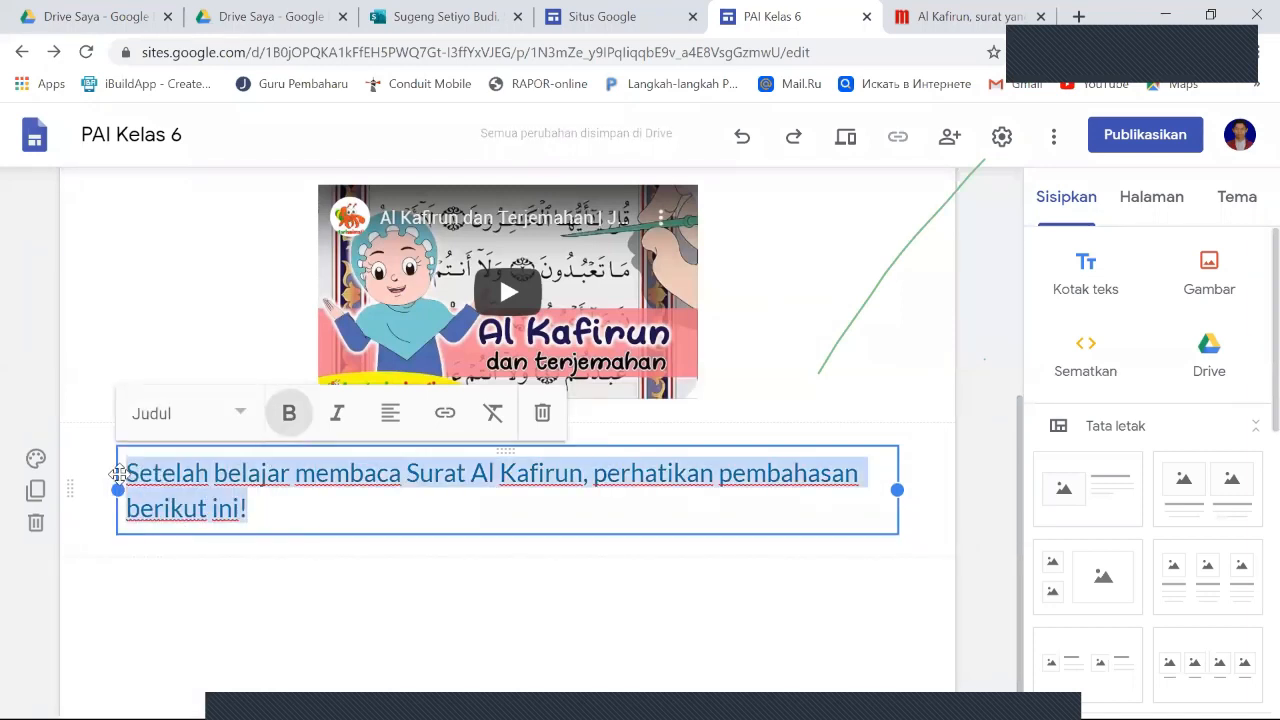
left_click(291, 417)
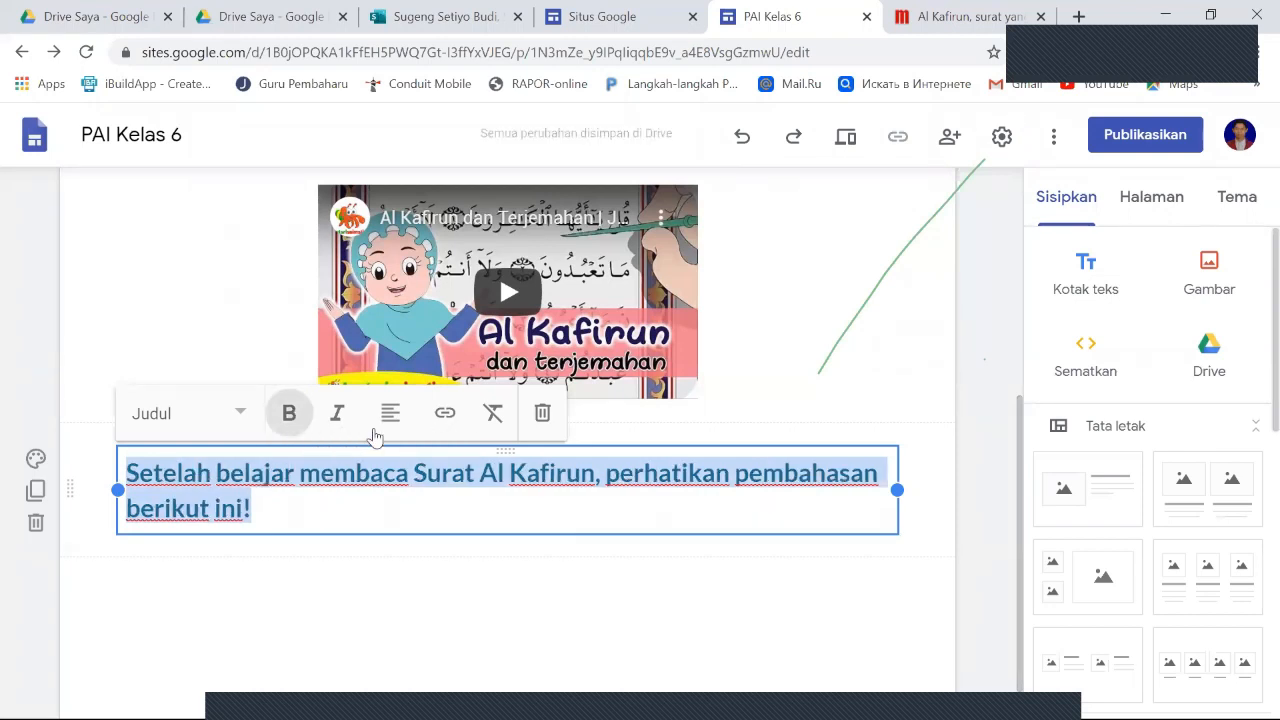
- Try the Penekanan 2 background on the text section below the video, then set it to Penekanan 1
left_click(36, 460)
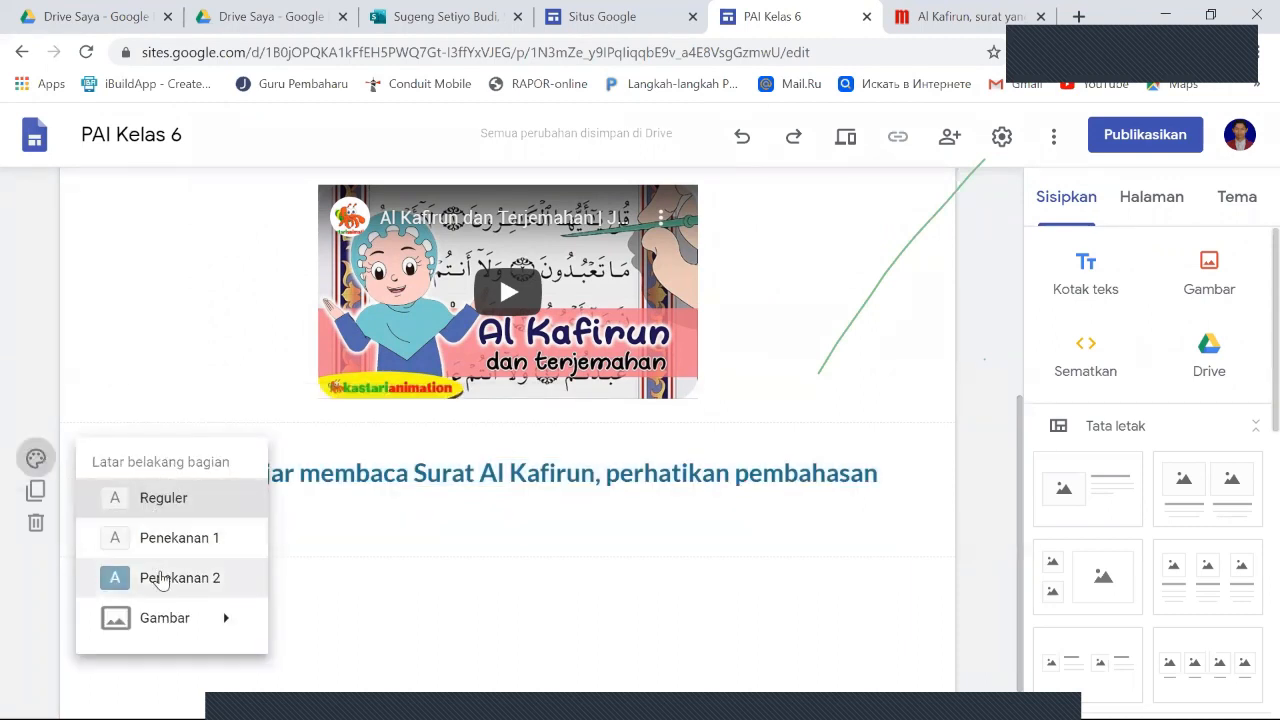
left_click(163, 579)
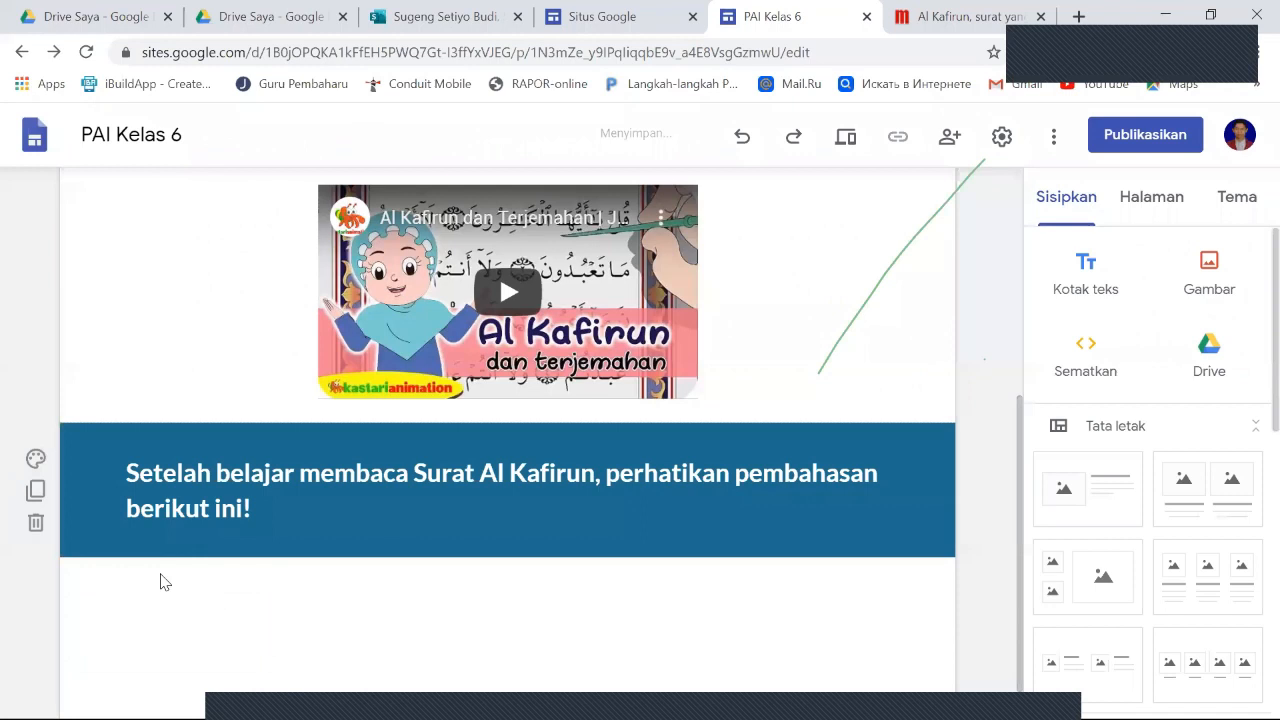
left_click(40, 458)
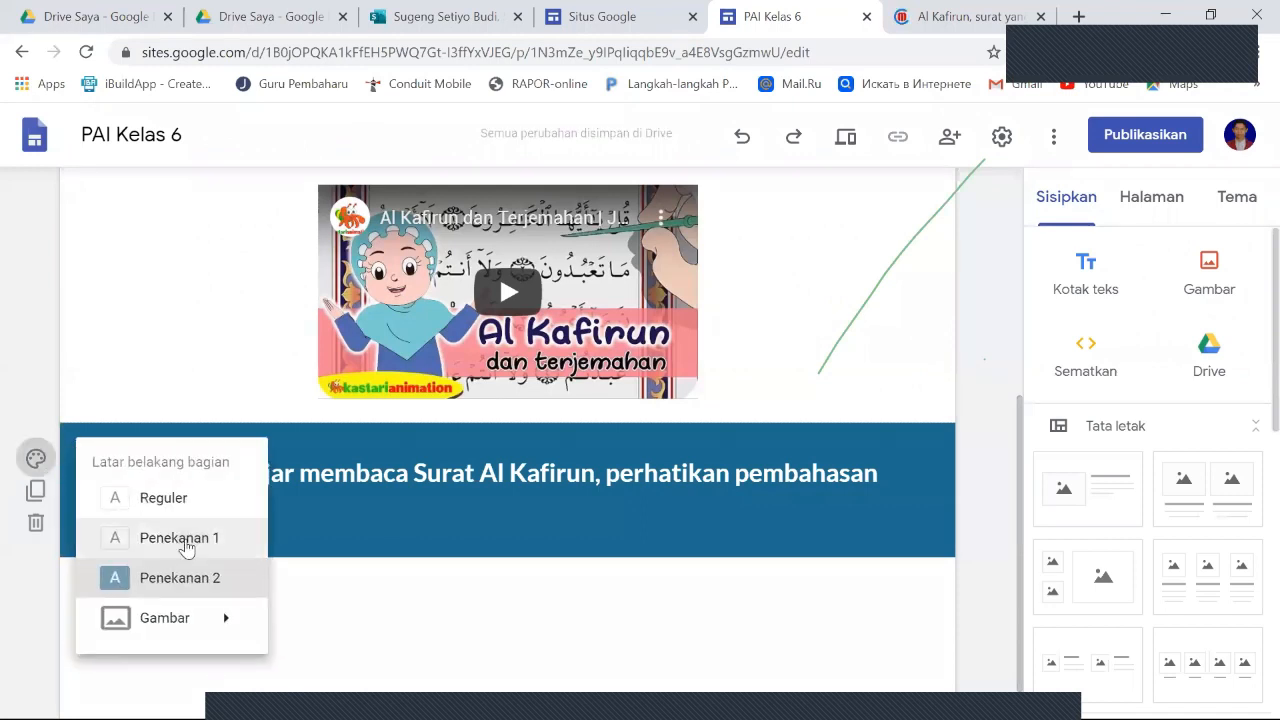
left_click(185, 543)
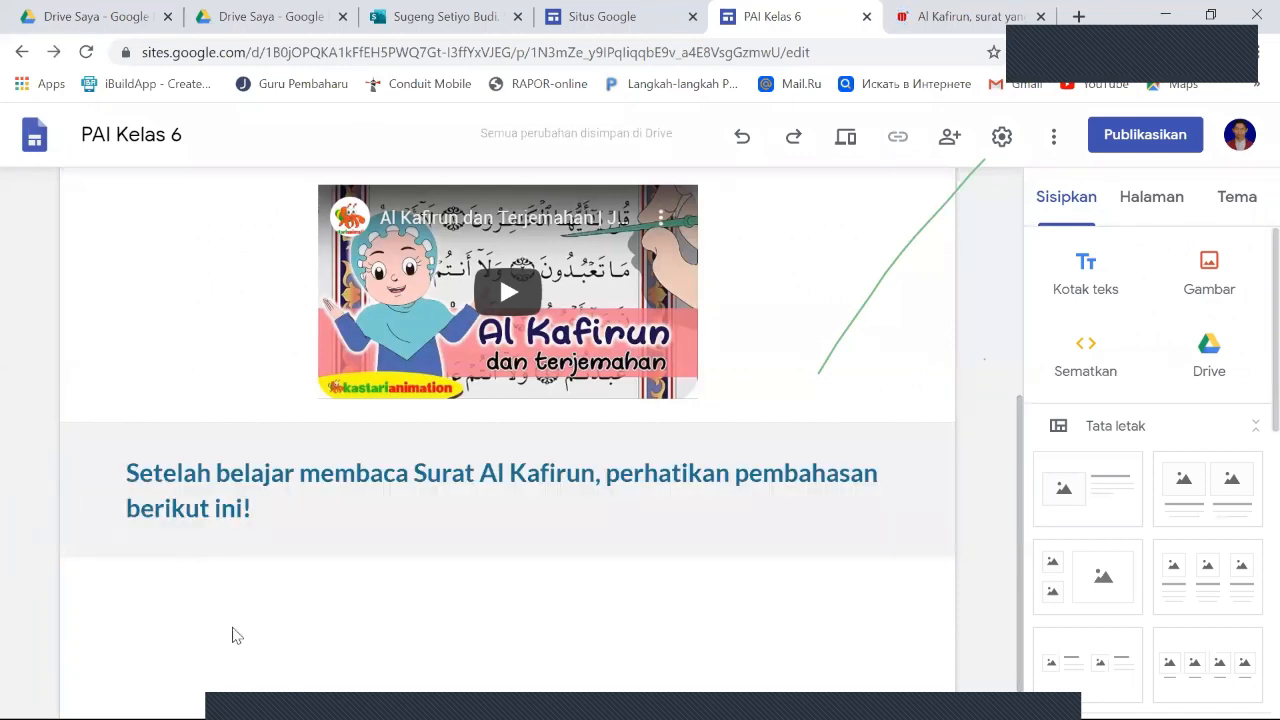
- Insert the two-column layout with a media placeholder above captions in each column, below the new text section
scroll(400, 574, "up", 3)
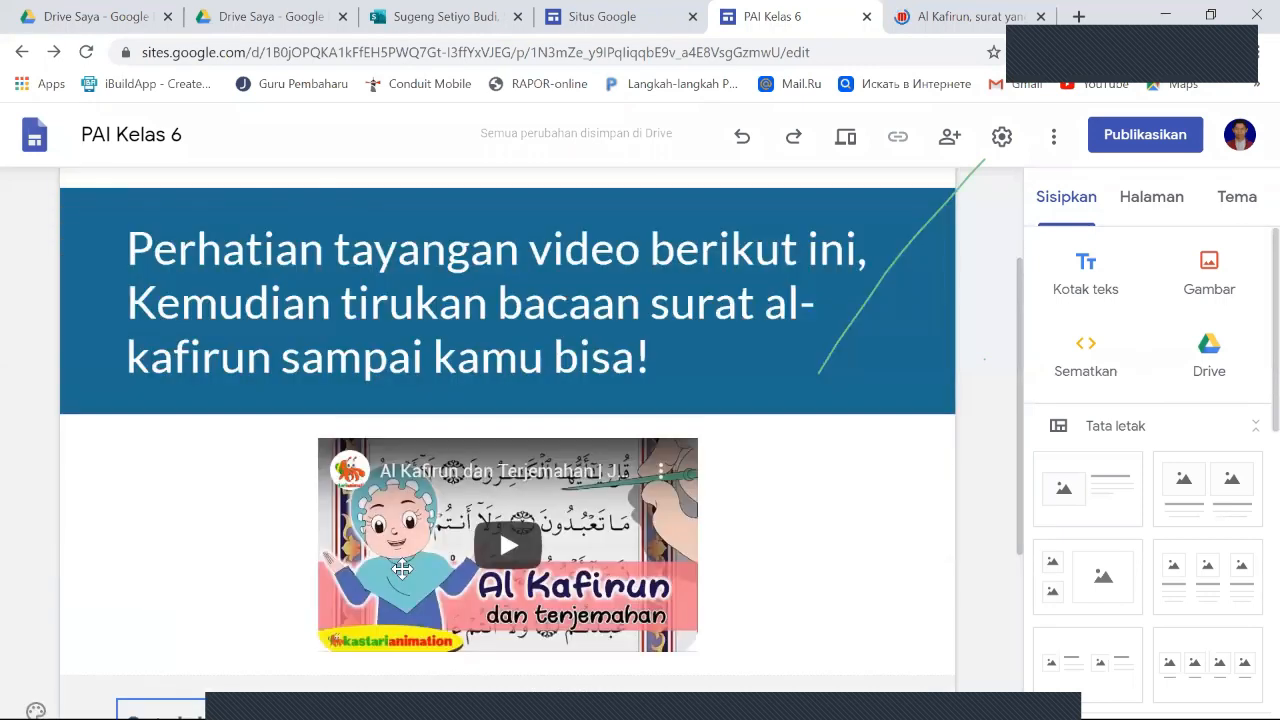
scroll(402, 568, "down", 3)
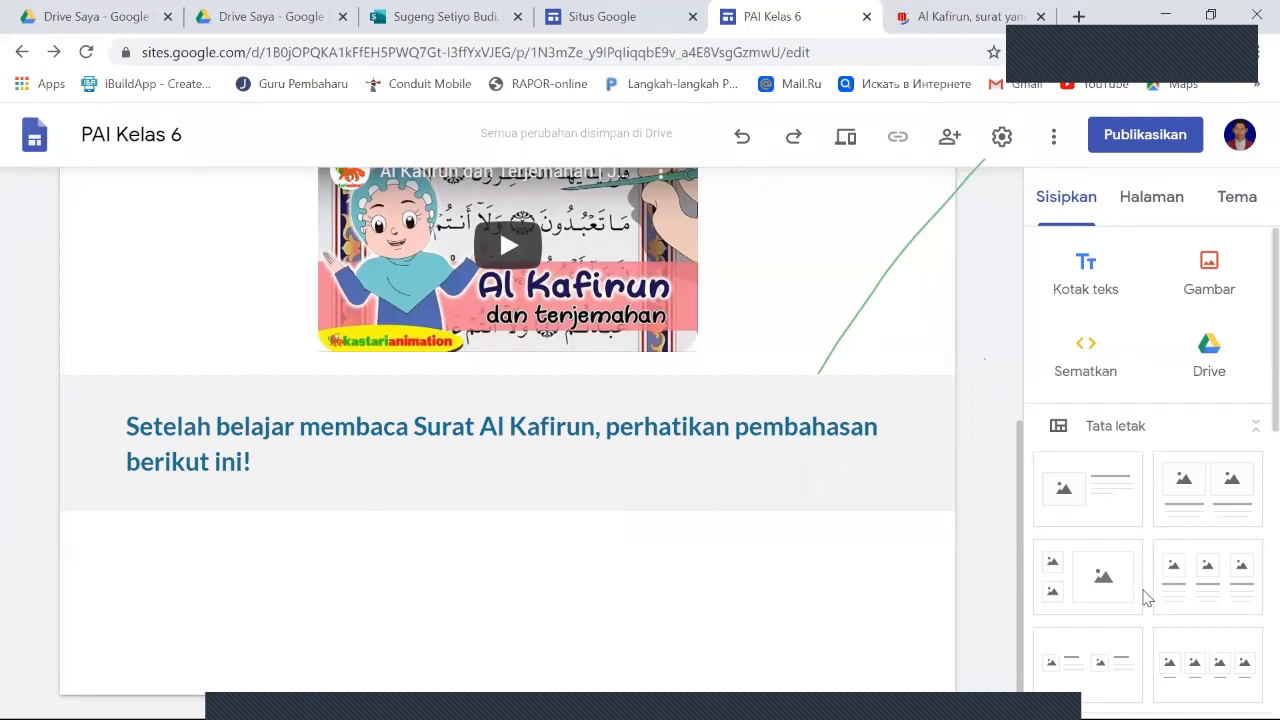
scroll(1145, 597, "down", 6)
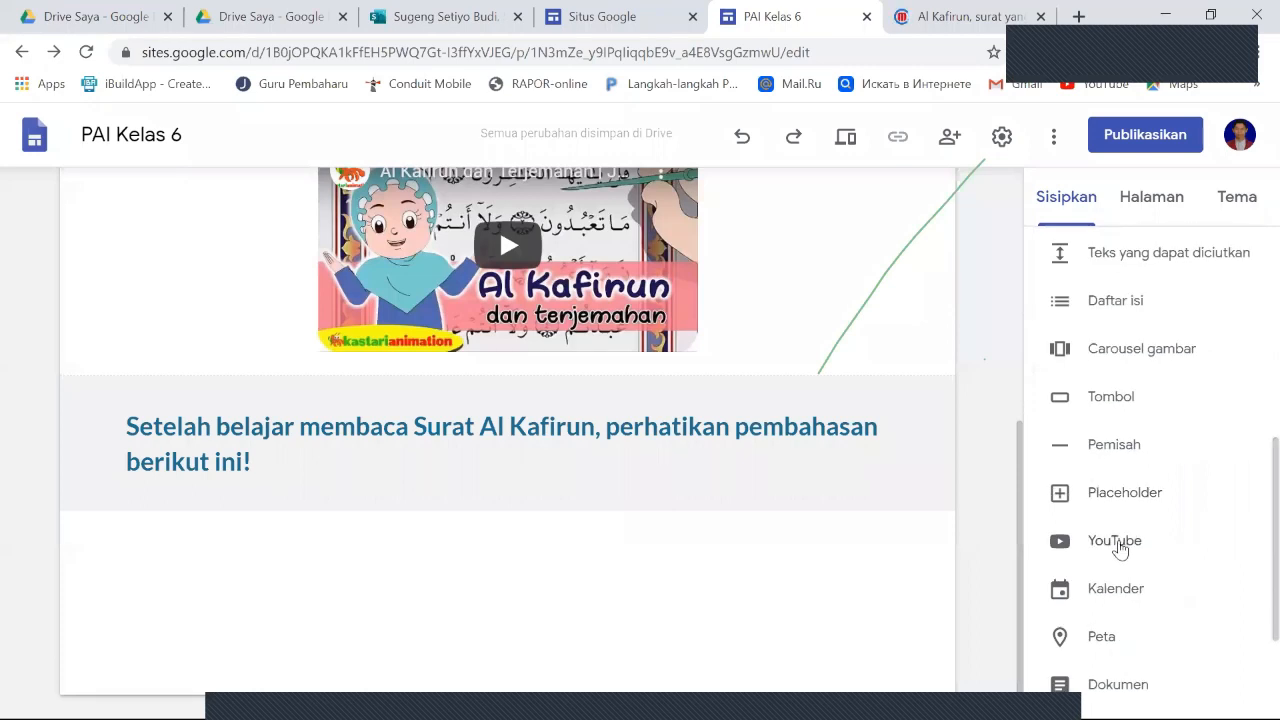
scroll(1119, 550, "up", 2)
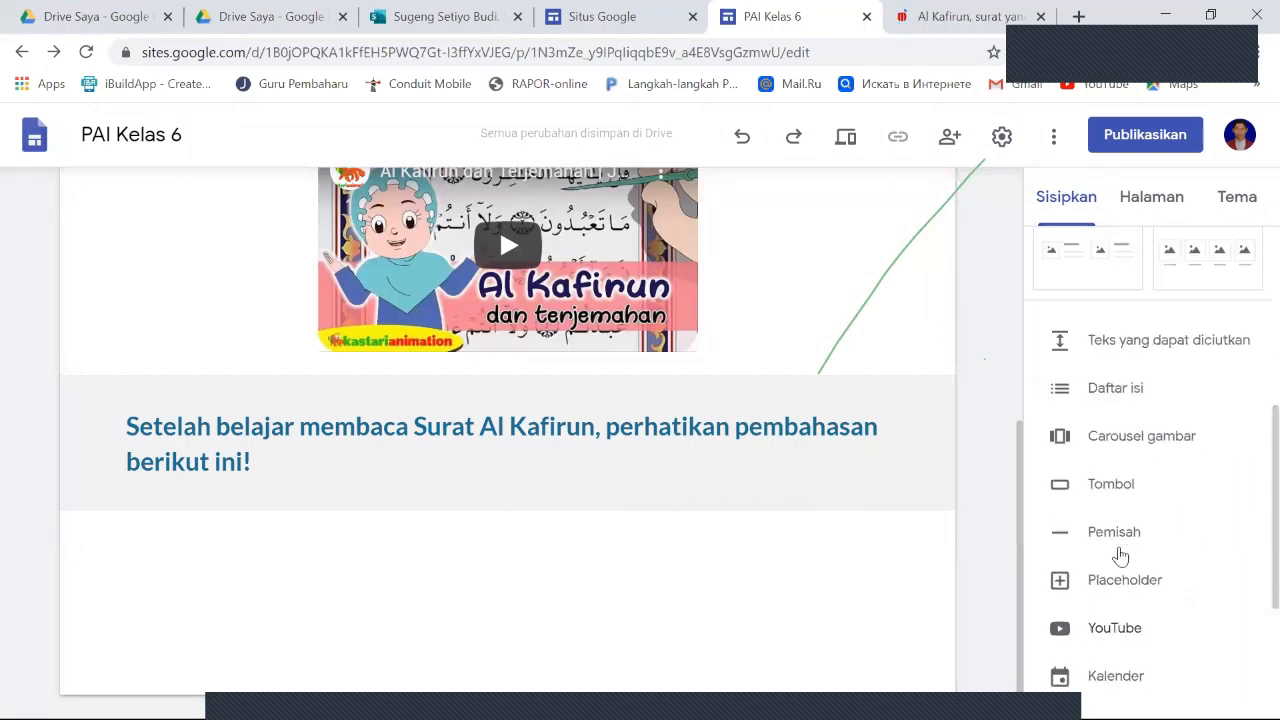
scroll(1119, 556, "up", 2)
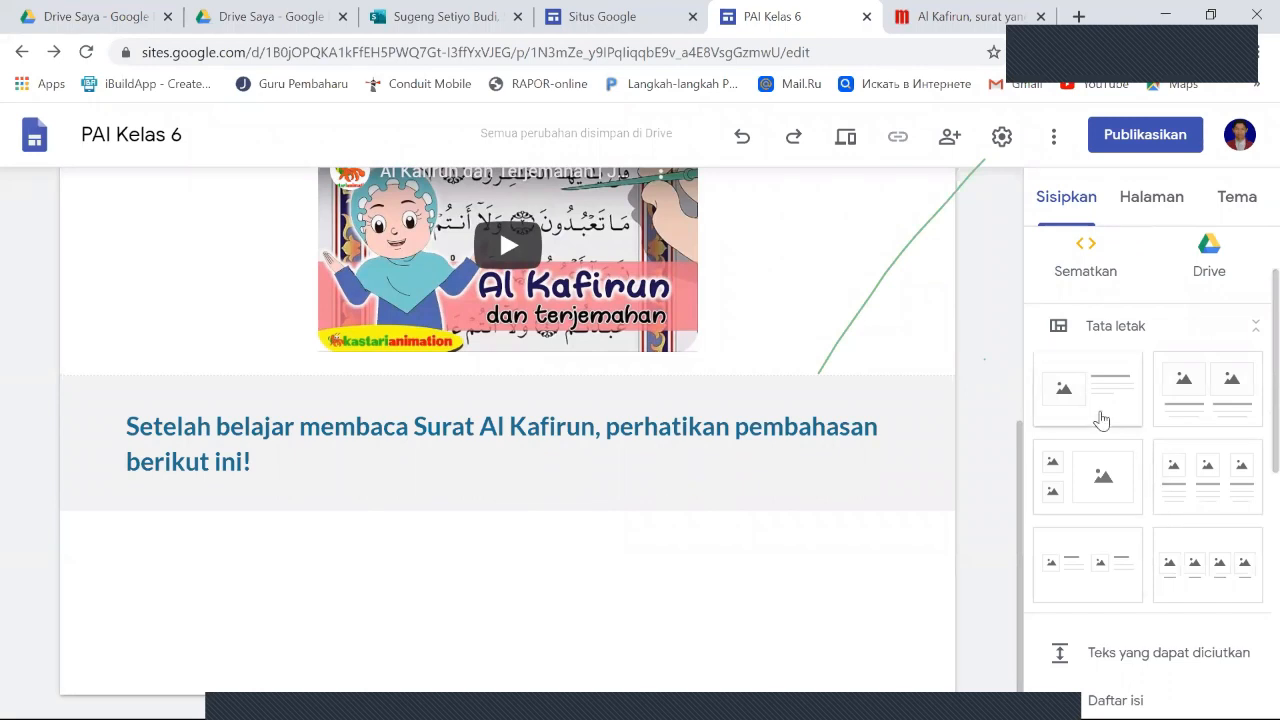
left_click(1198, 410)
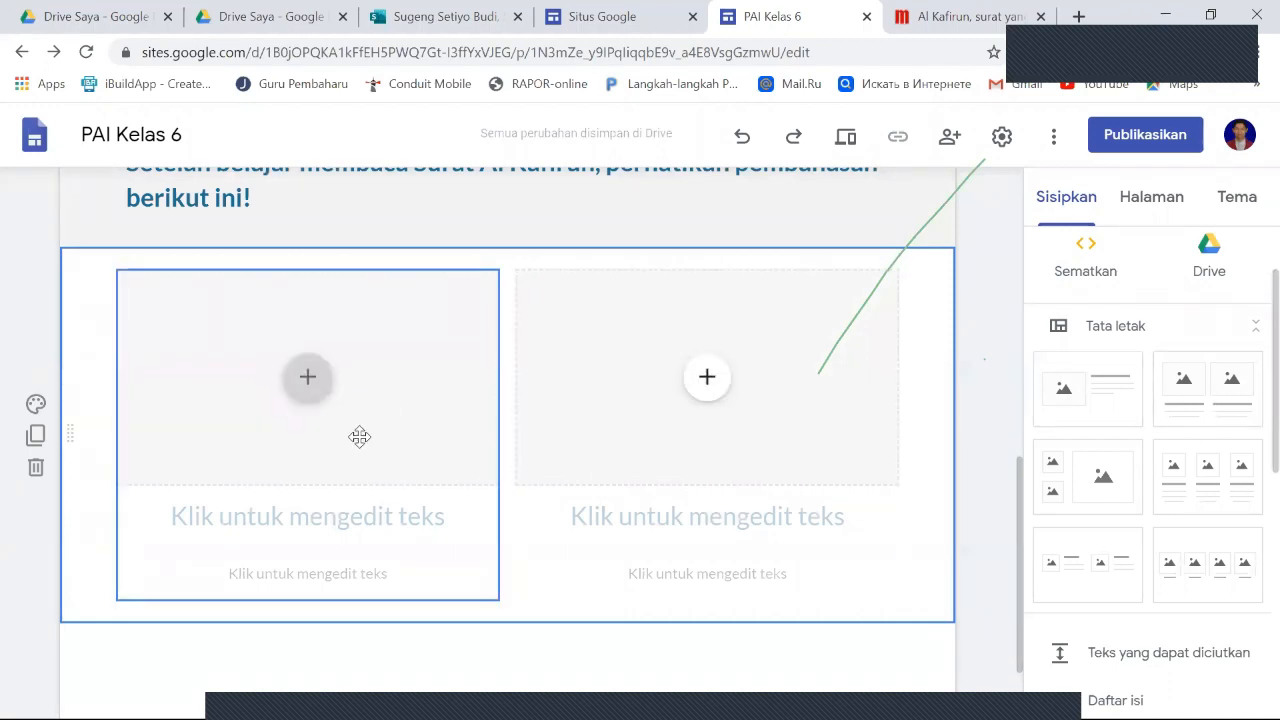
- Start adding a YouTube video to the layout's first placeholder and search for "pembahasan surat al kafirun"
left_click(310, 388)
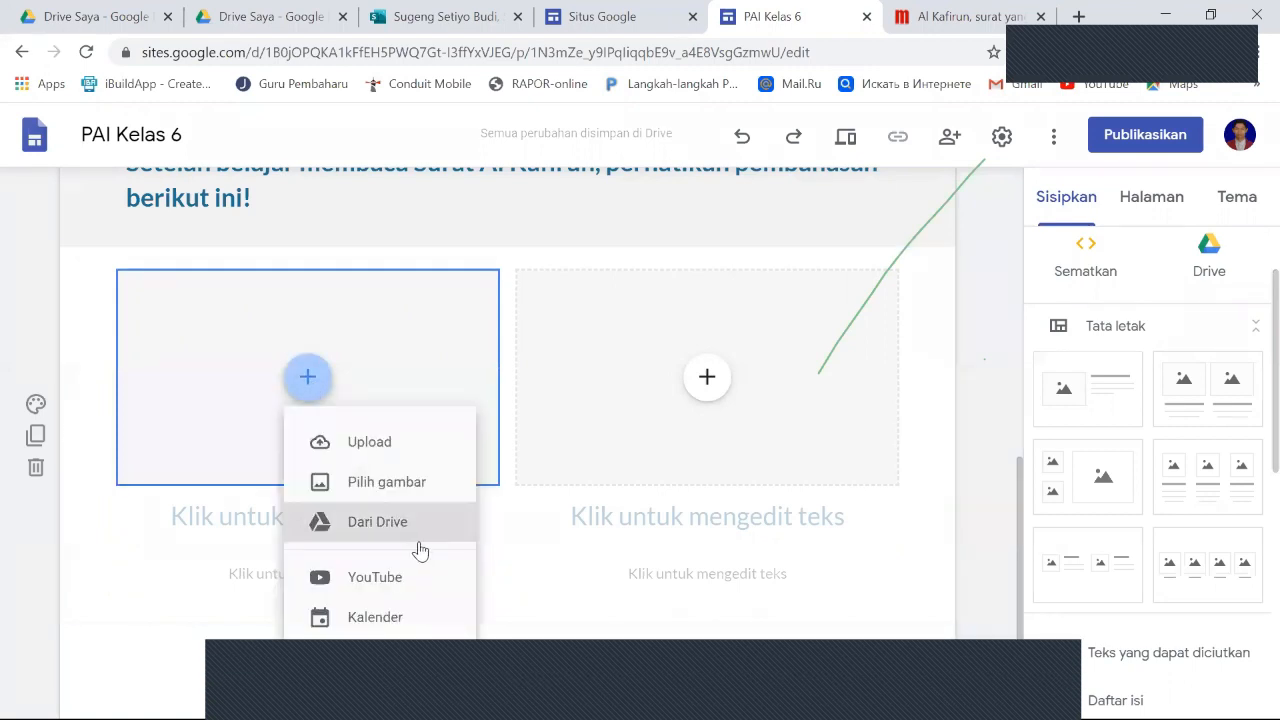
left_click(399, 585)
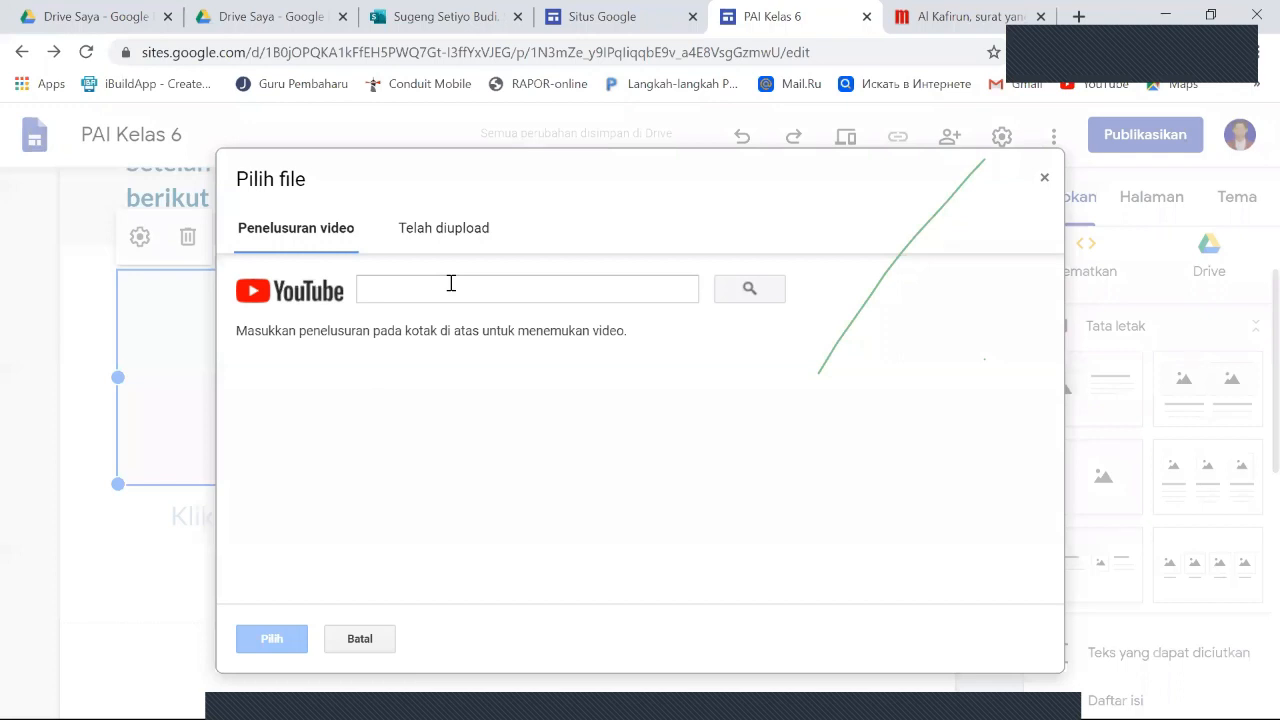
left_click(451, 286)
type("pembahasan surat")
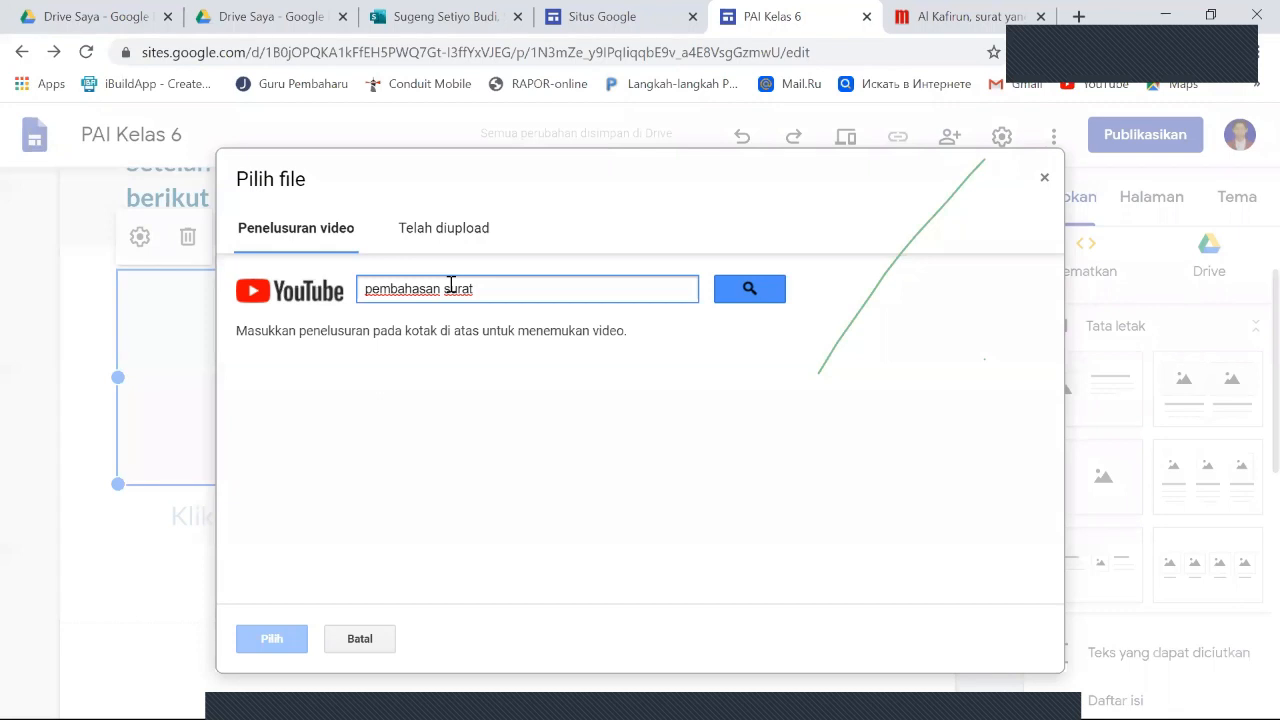
type(" al kafirun")
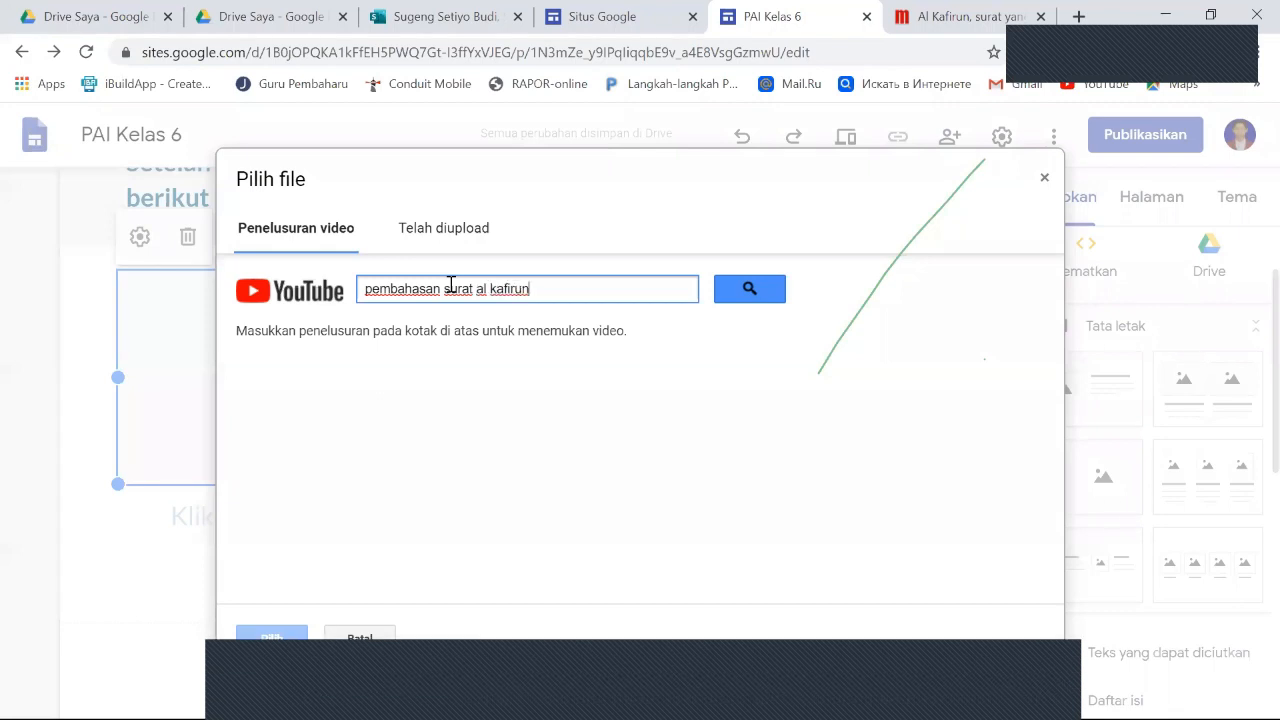
key("Return")
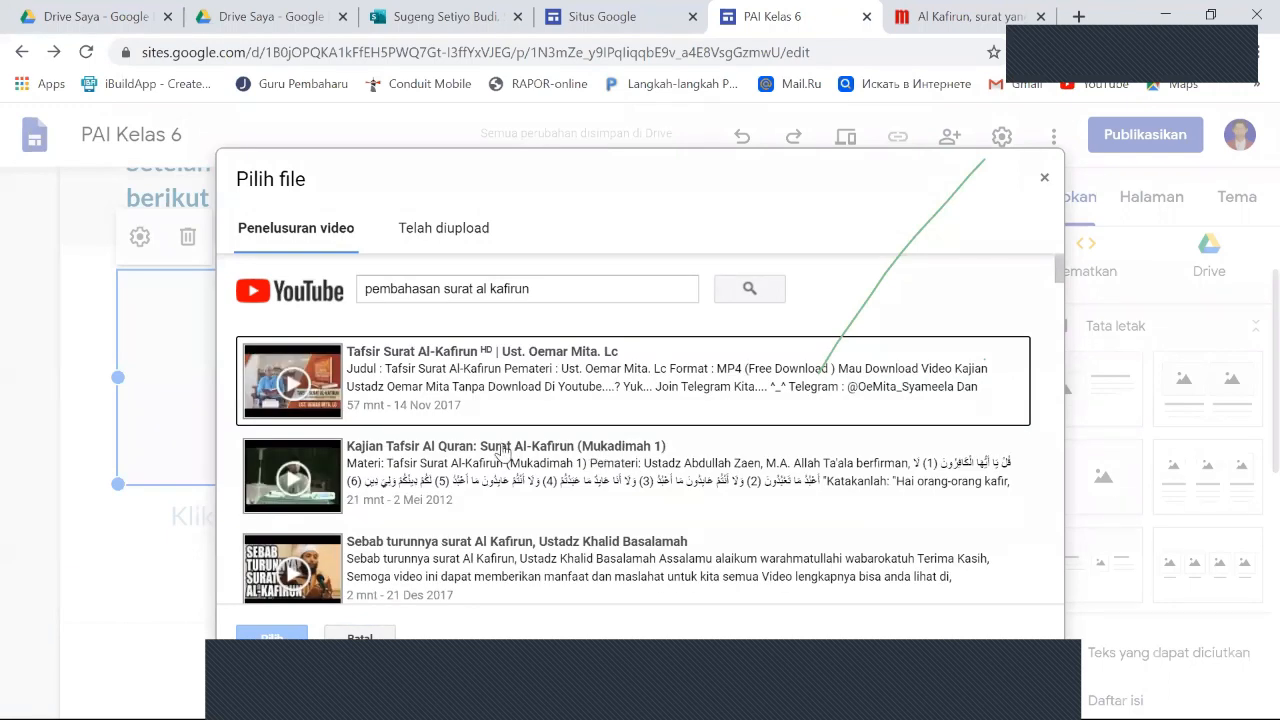
- Look through the YouTube search results for a suitable discussion video on Surat Al Kafirun
scroll(512, 465, "down", 1)
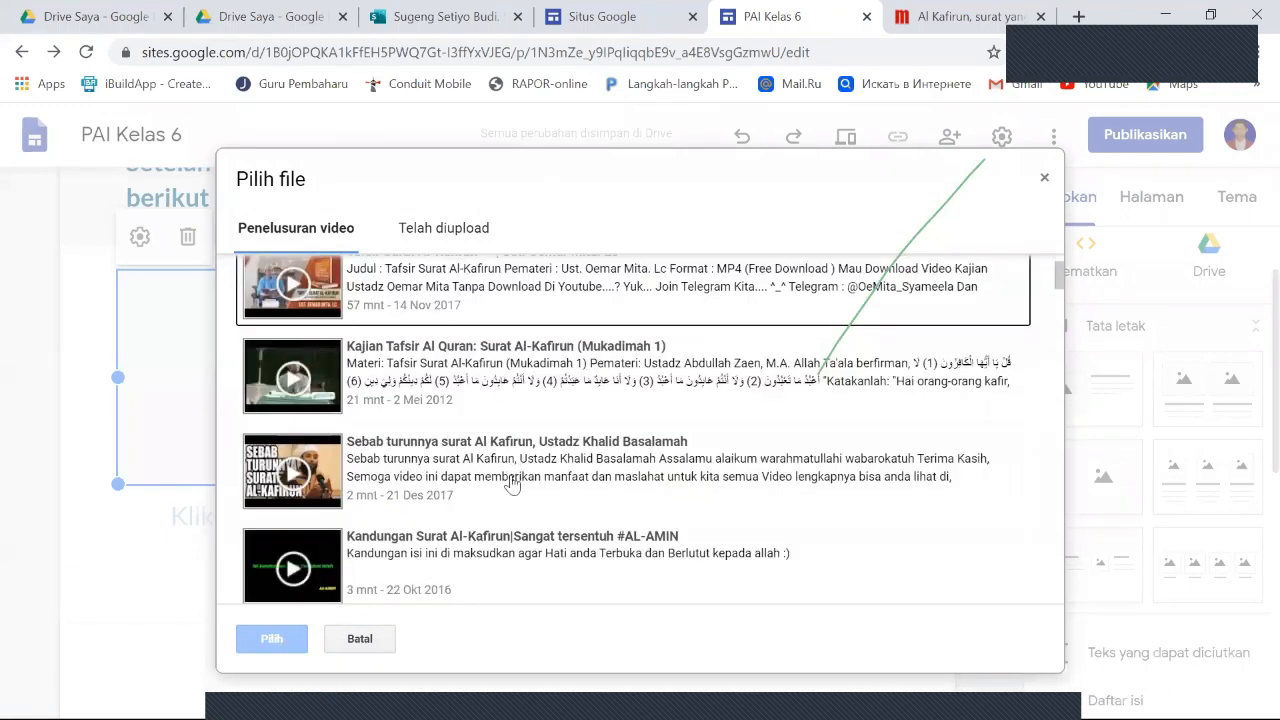
scroll(514, 470, "down", 3)
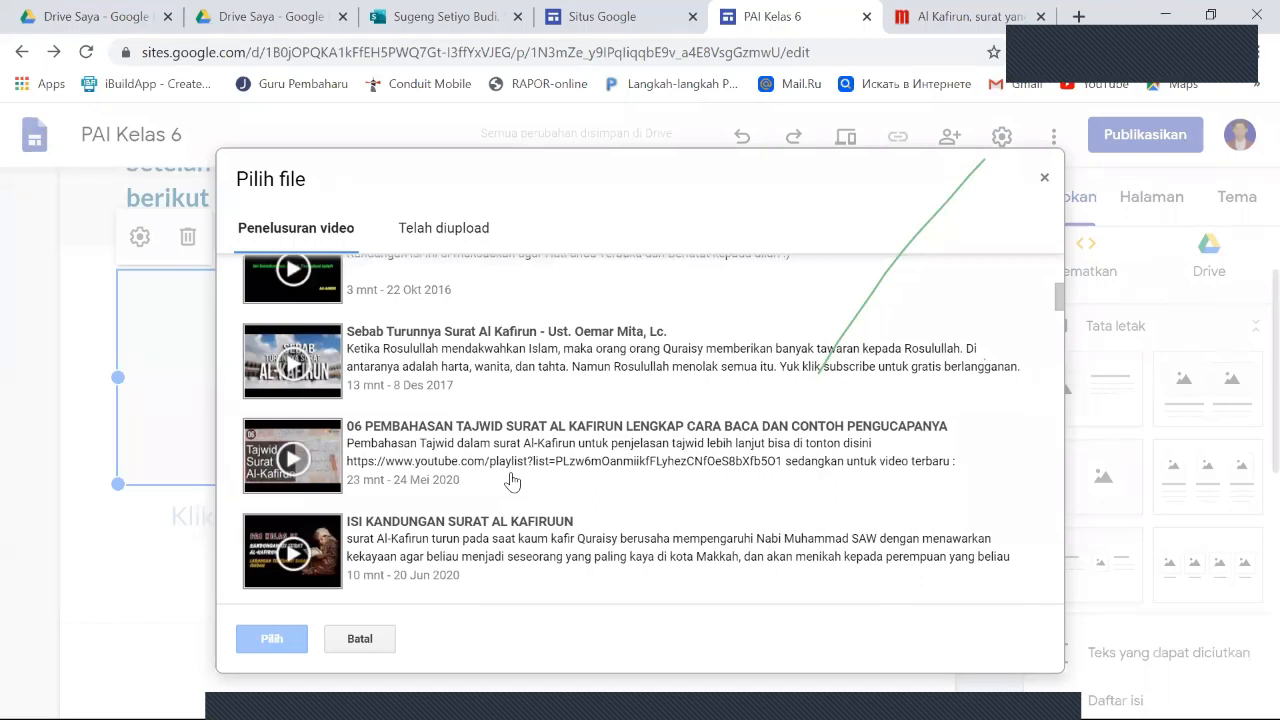
scroll(440, 476, "down", 1)
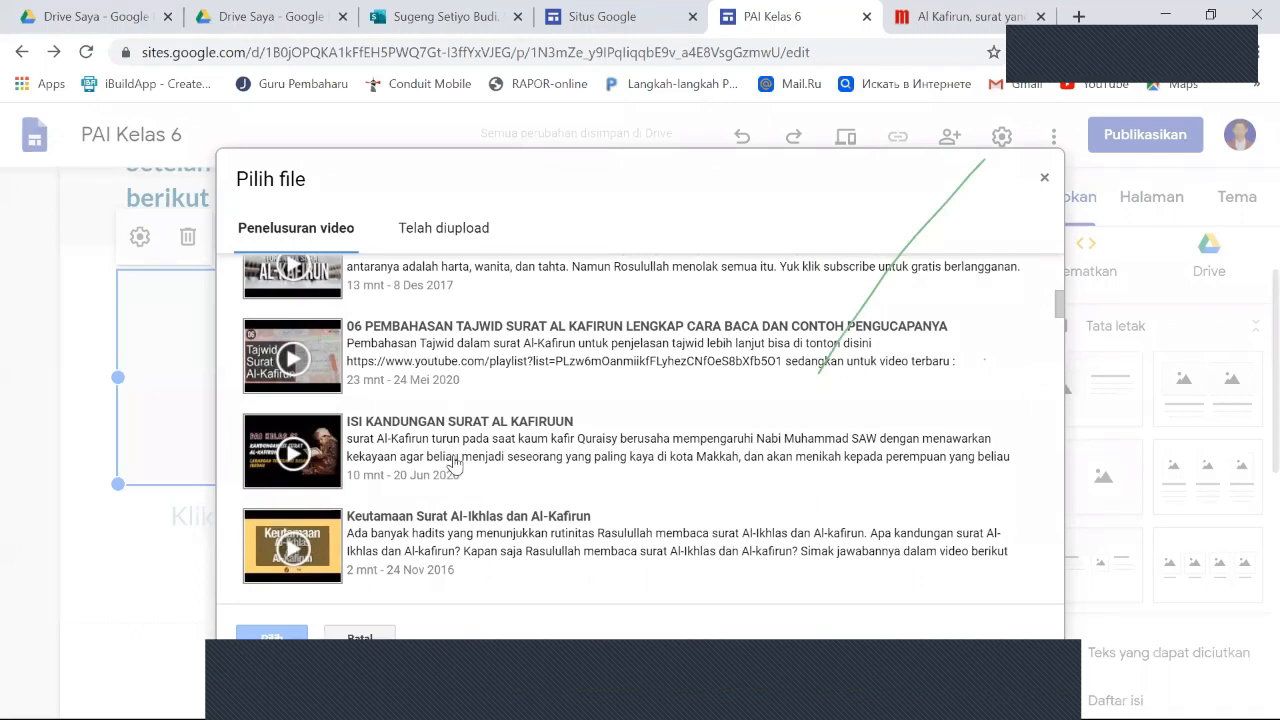
scroll(455, 463, "down", 1)
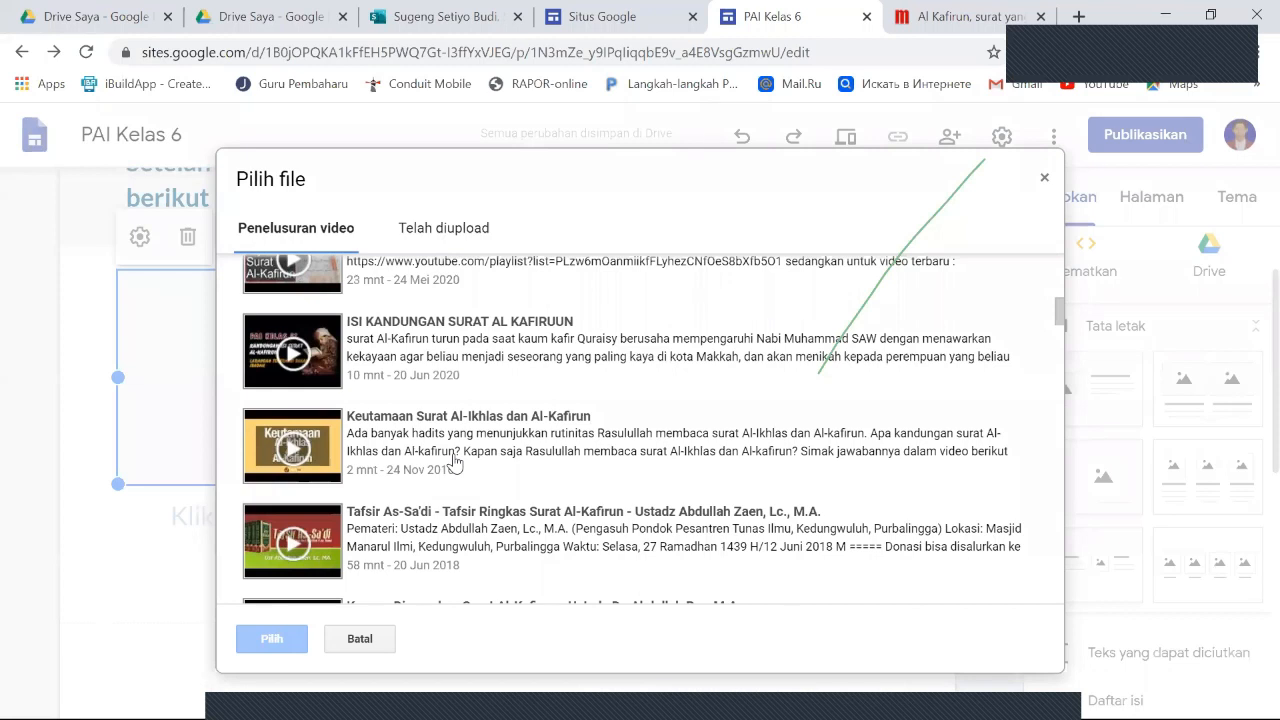
scroll(455, 462, "up", 3)
scroll(455, 462, "up", 2)
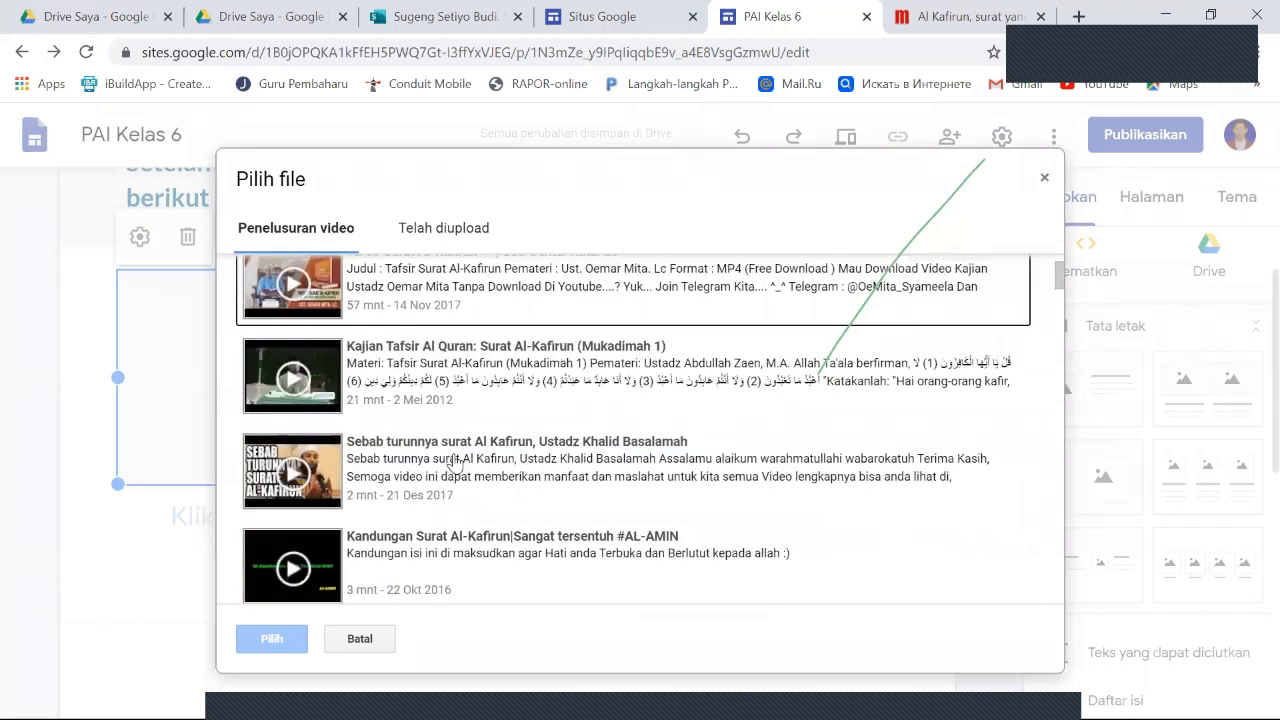
scroll(455, 462, "up", 1)
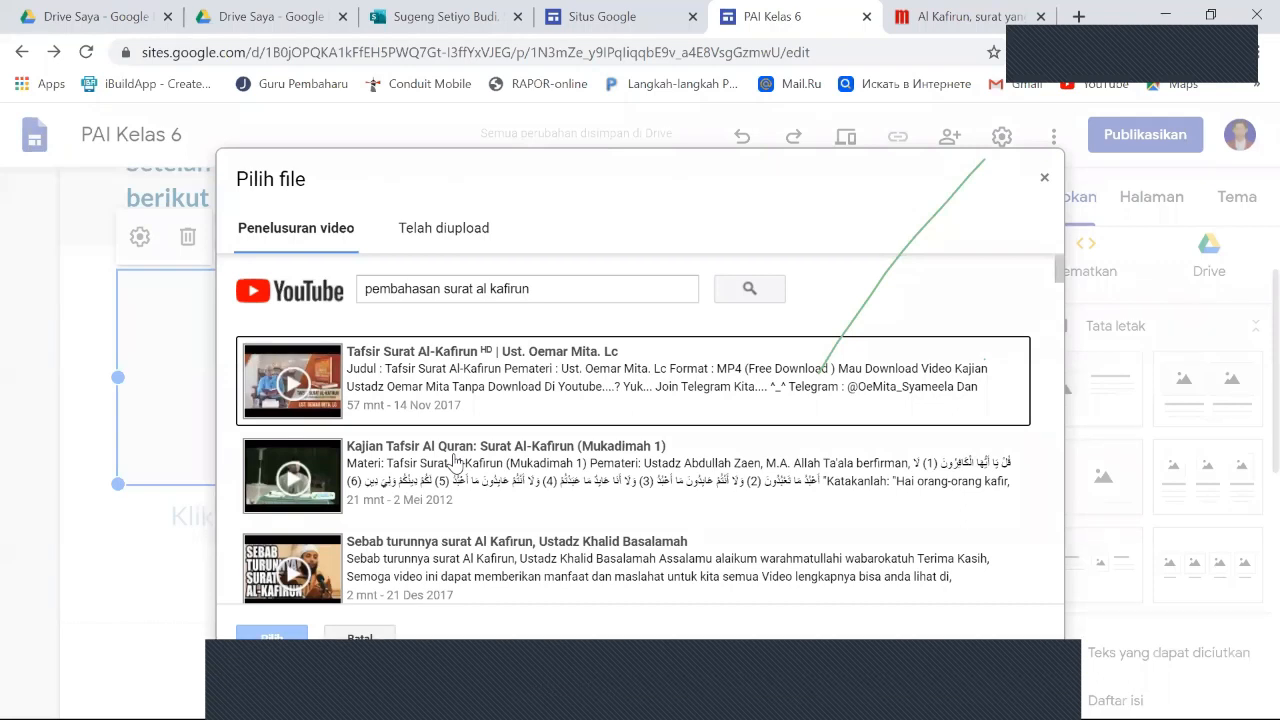
scroll(455, 462, "down", 1)
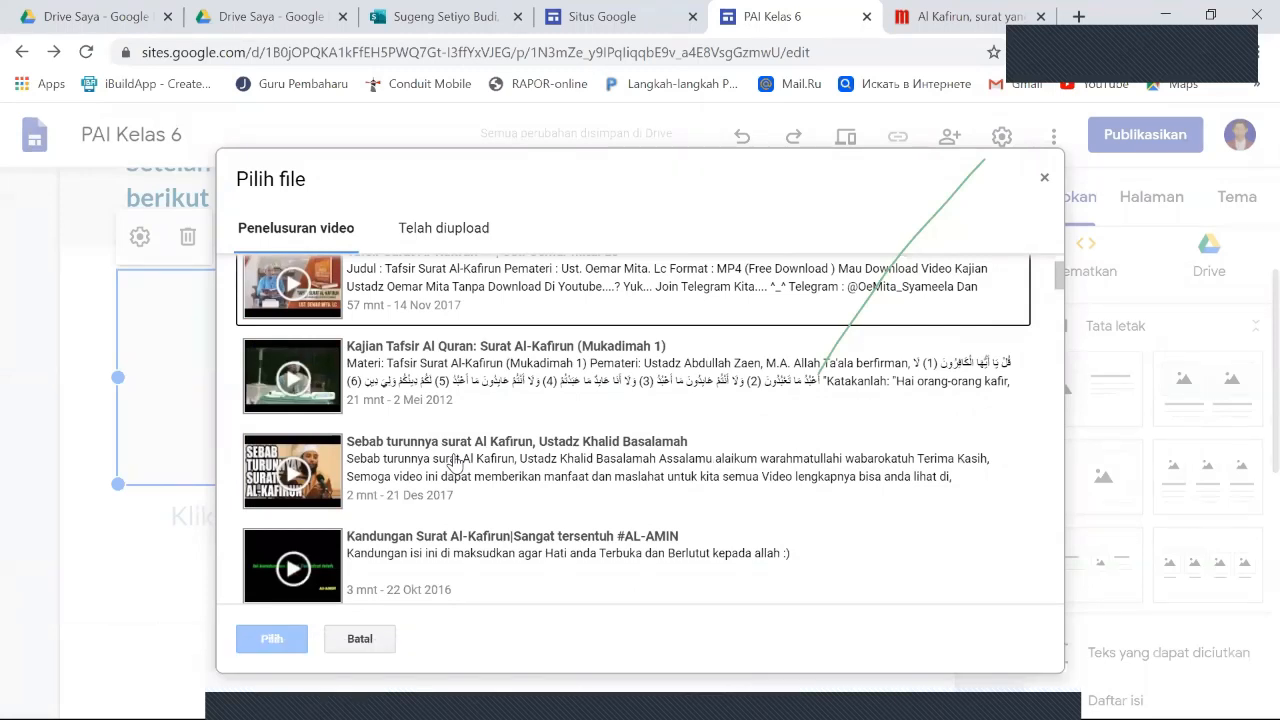
scroll(455, 462, "down", 2)
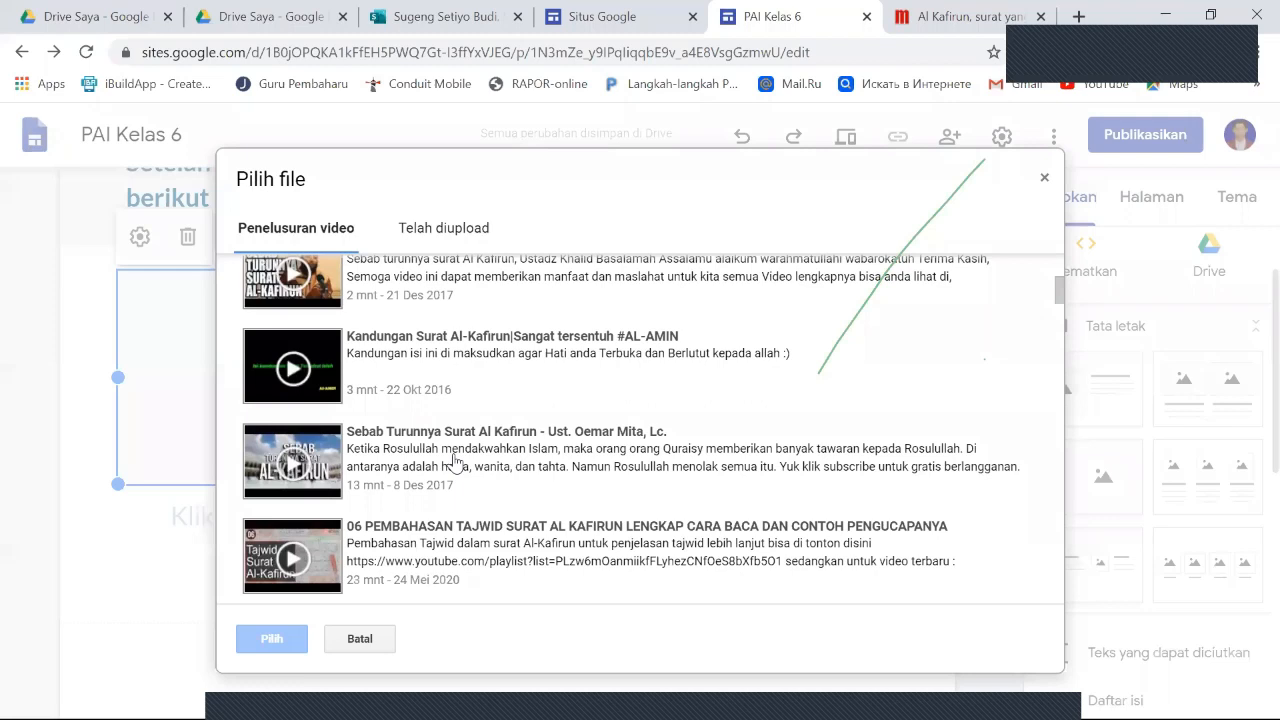
scroll(455, 462, "up", 2)
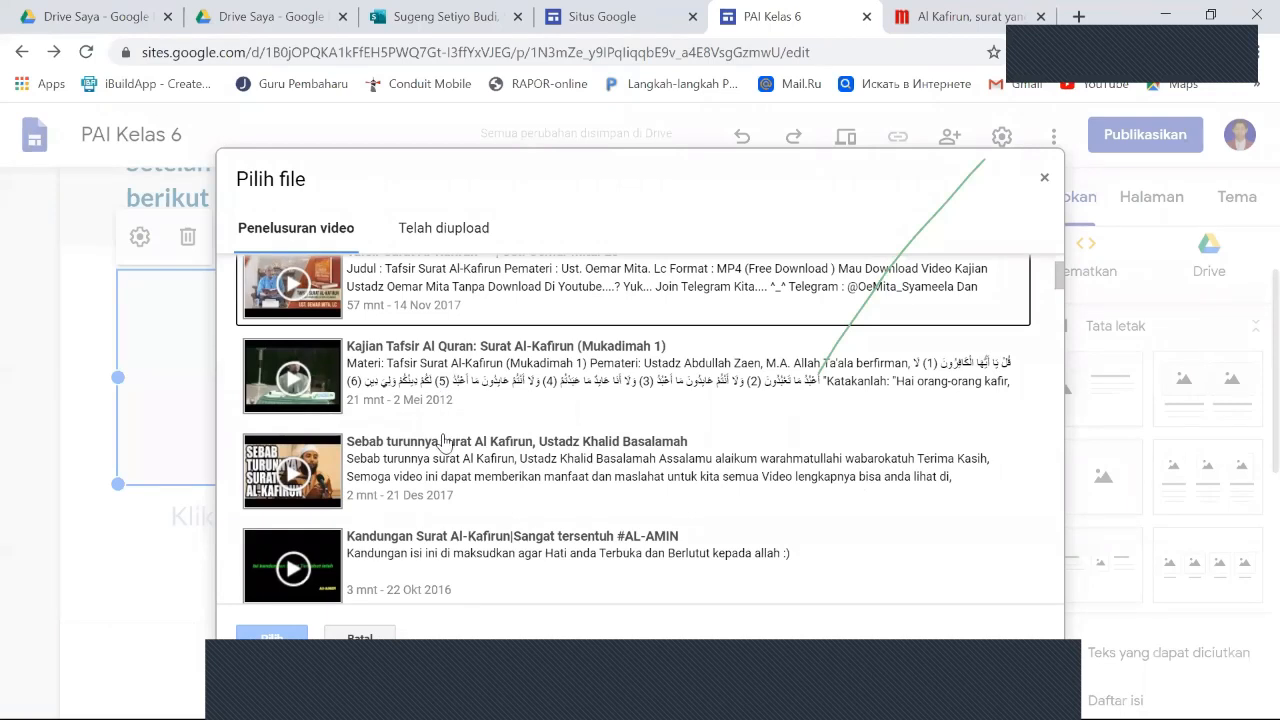
scroll(445, 441, "up", 1)
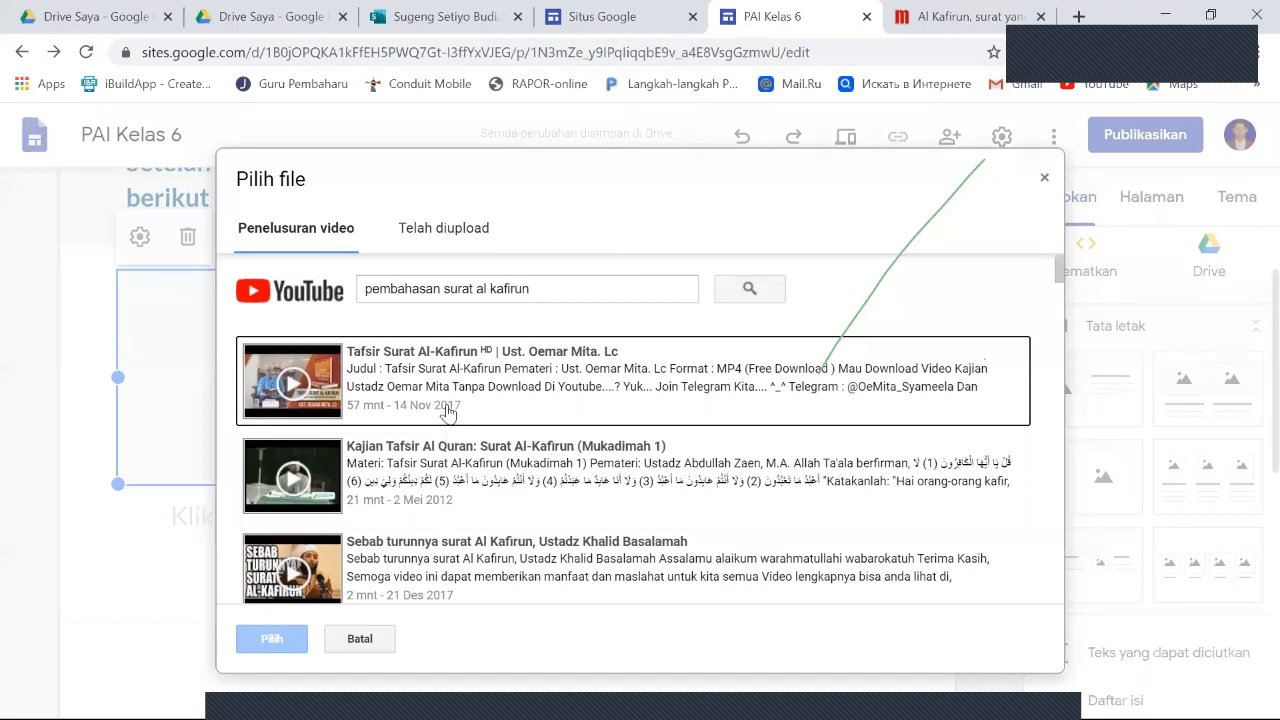
- Find the video "Negosiasi bodoh kafir Quraisy | Al-kafirun" in the results and insert it into the first column's media placeholder
scroll(470, 417, "down", 3)
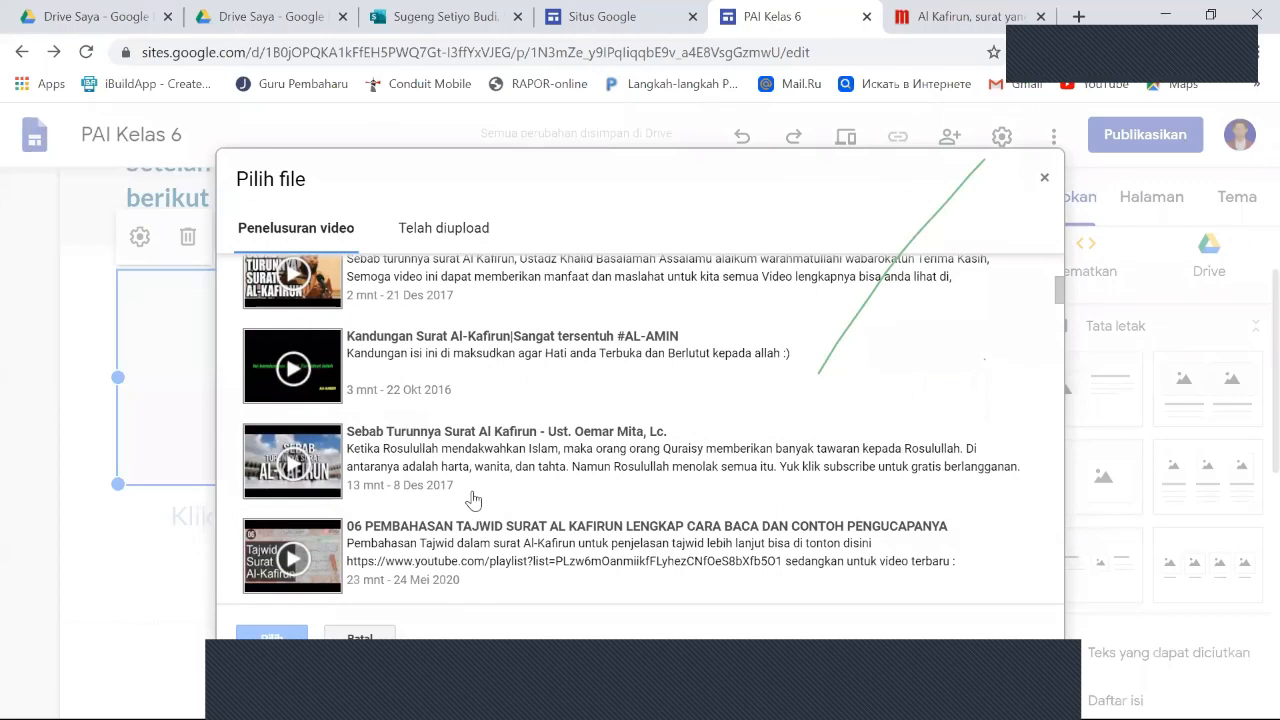
scroll(473, 499, "down", 2)
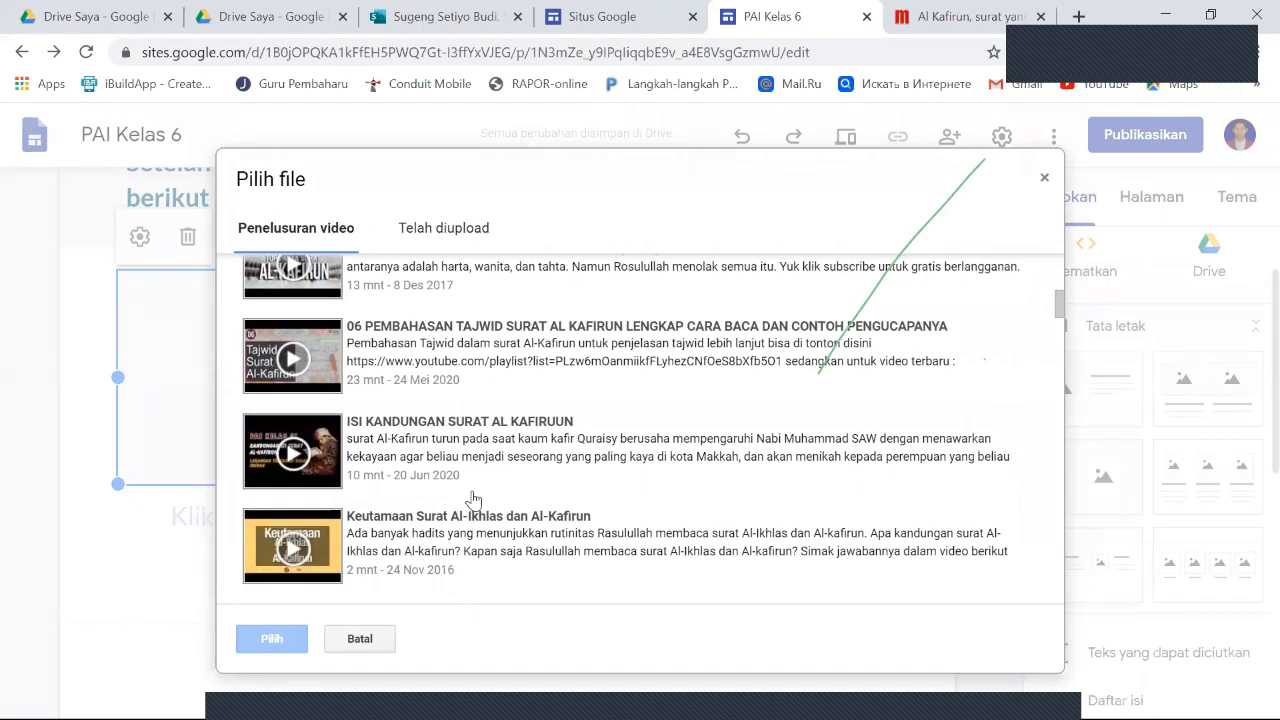
scroll(473, 499, "down", 2)
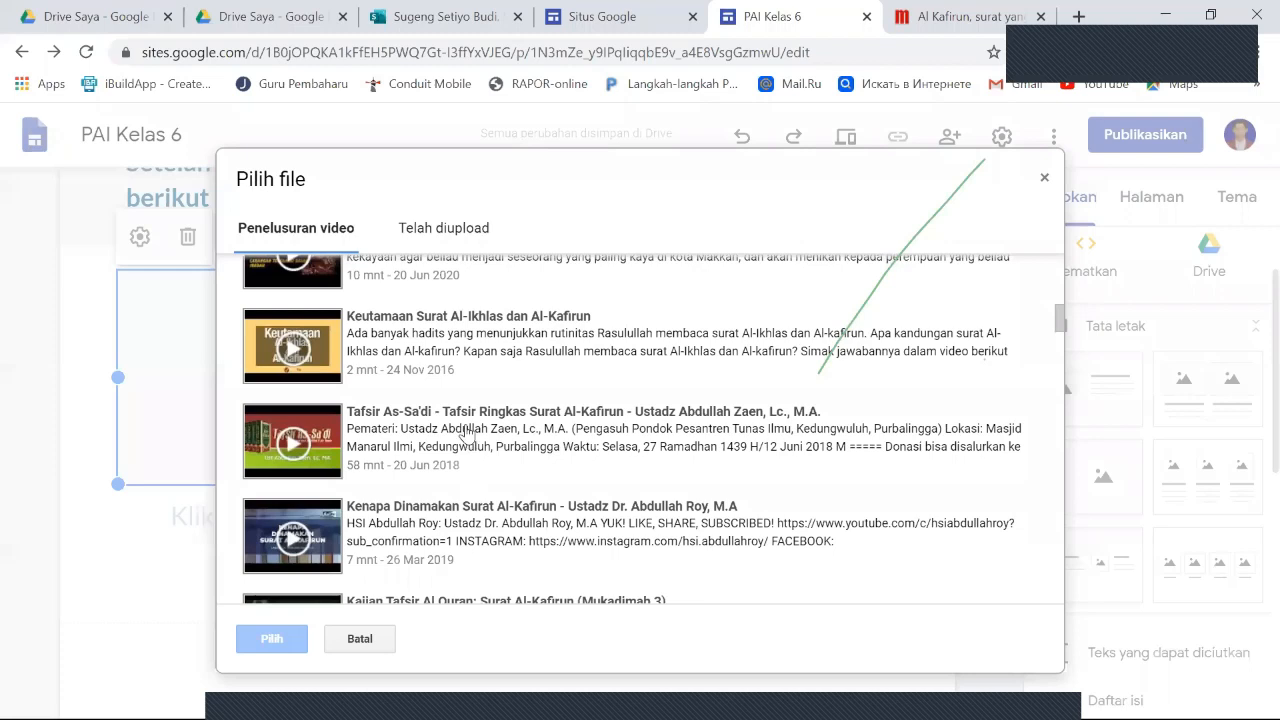
scroll(470, 440, "down", 1)
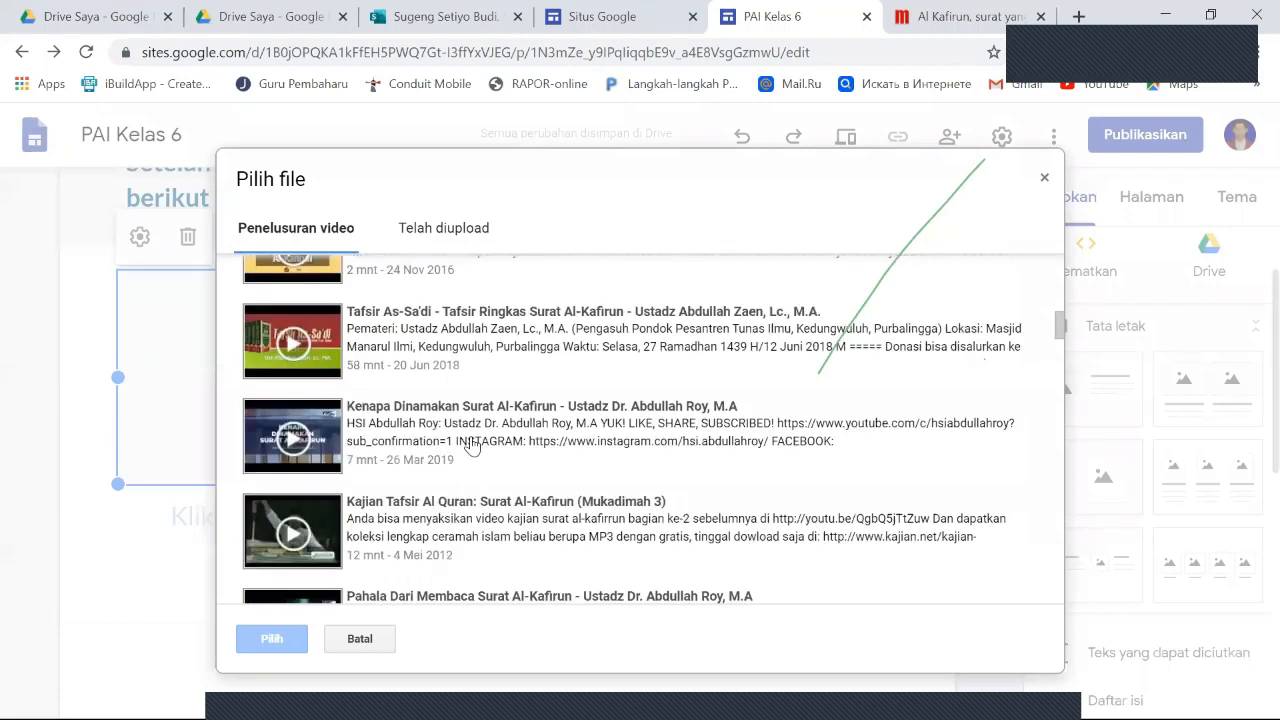
scroll(473, 445, "down", 2)
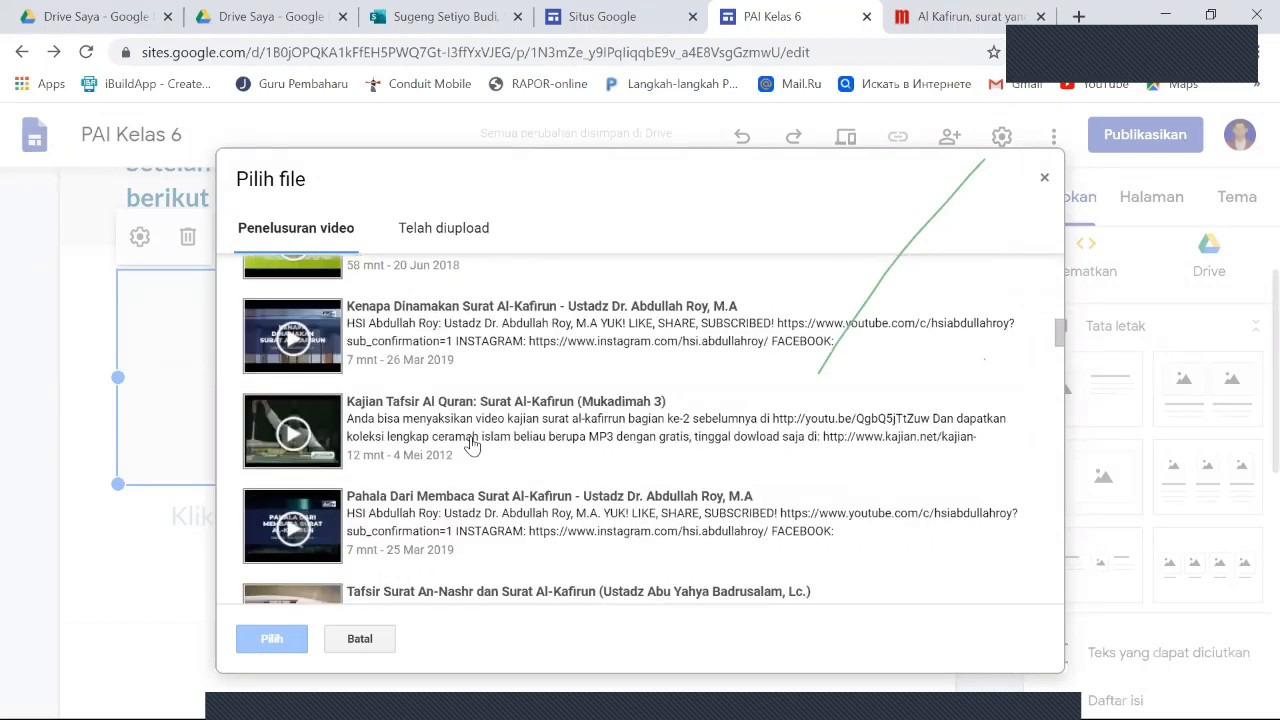
scroll(472, 446, "down", 1)
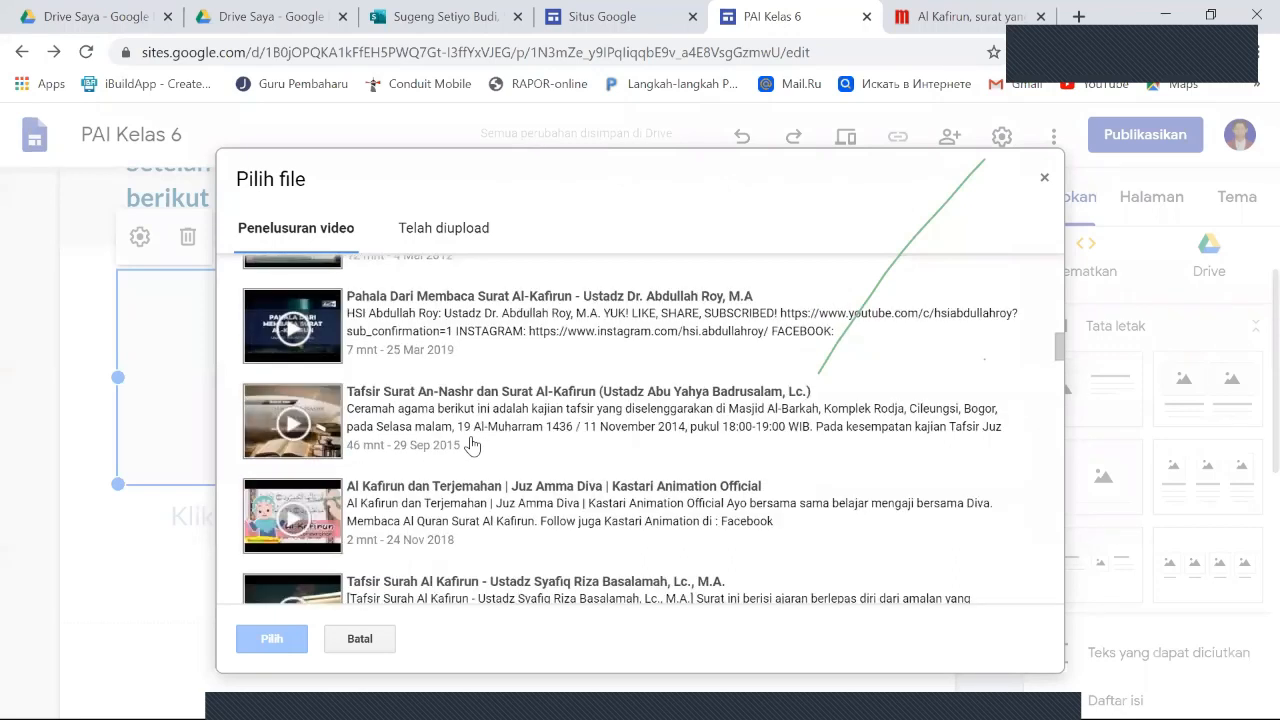
scroll(473, 445, "down", 2)
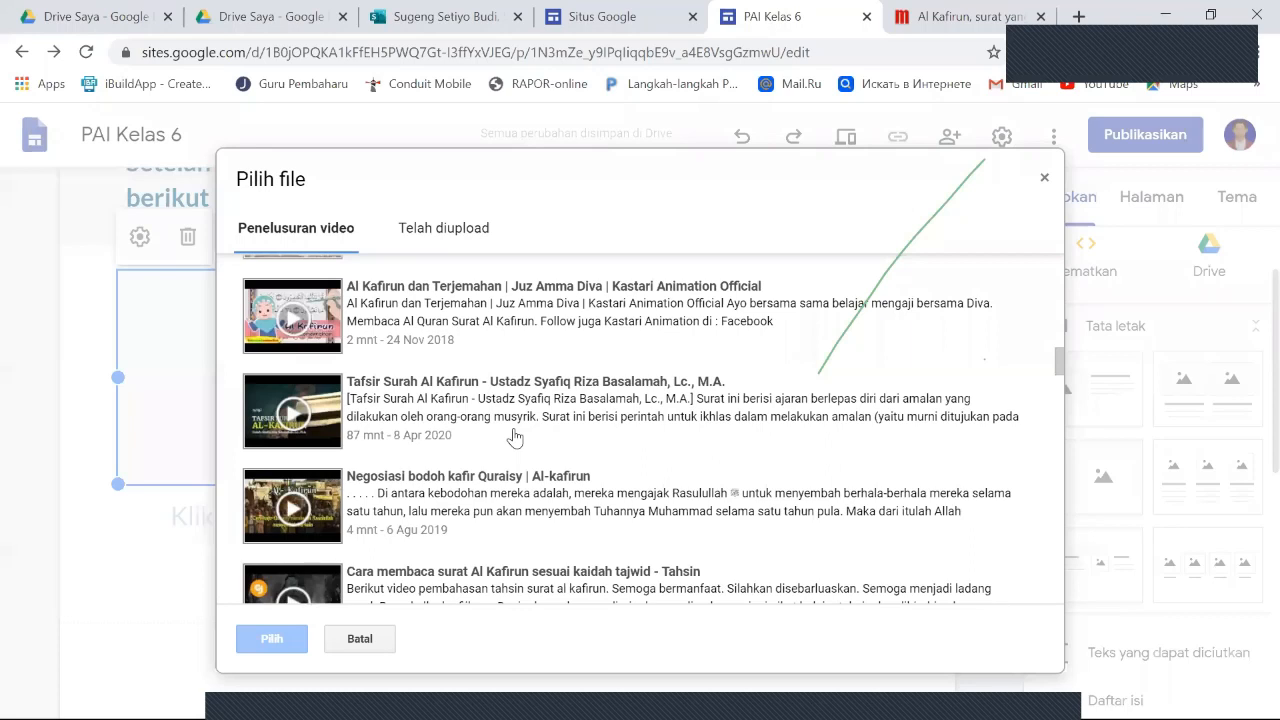
left_click(456, 499)
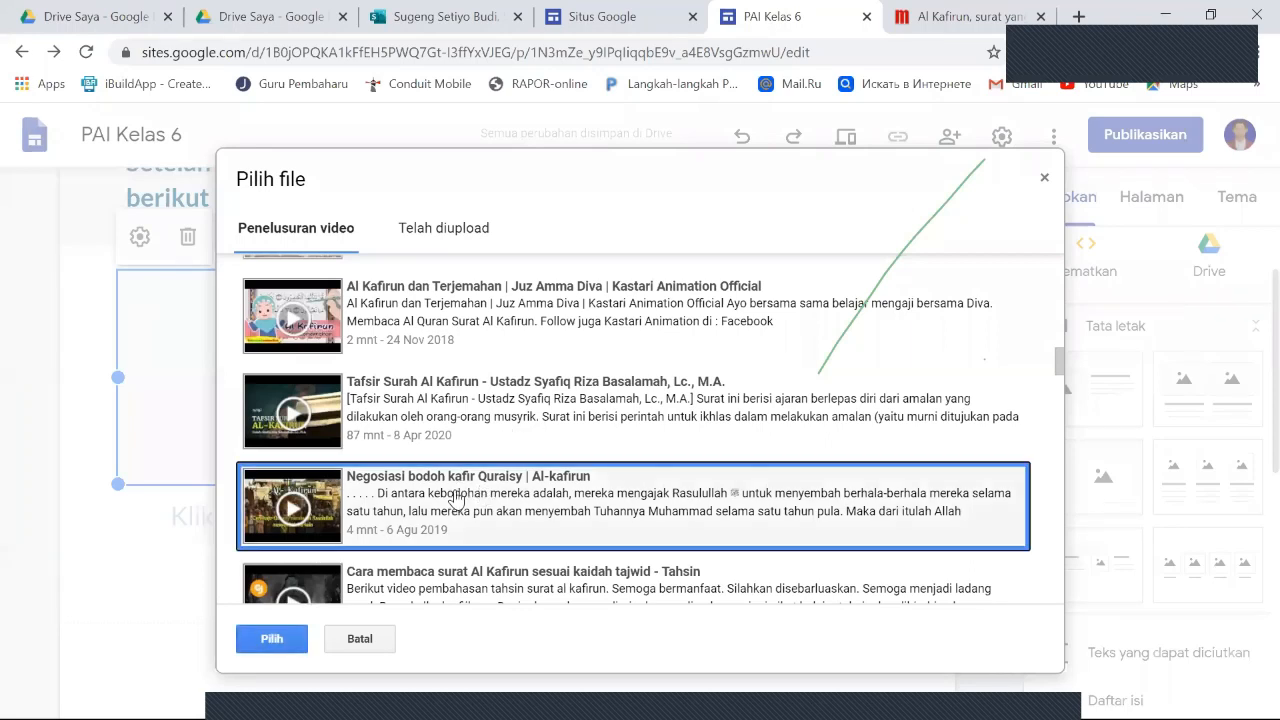
left_click(302, 645)
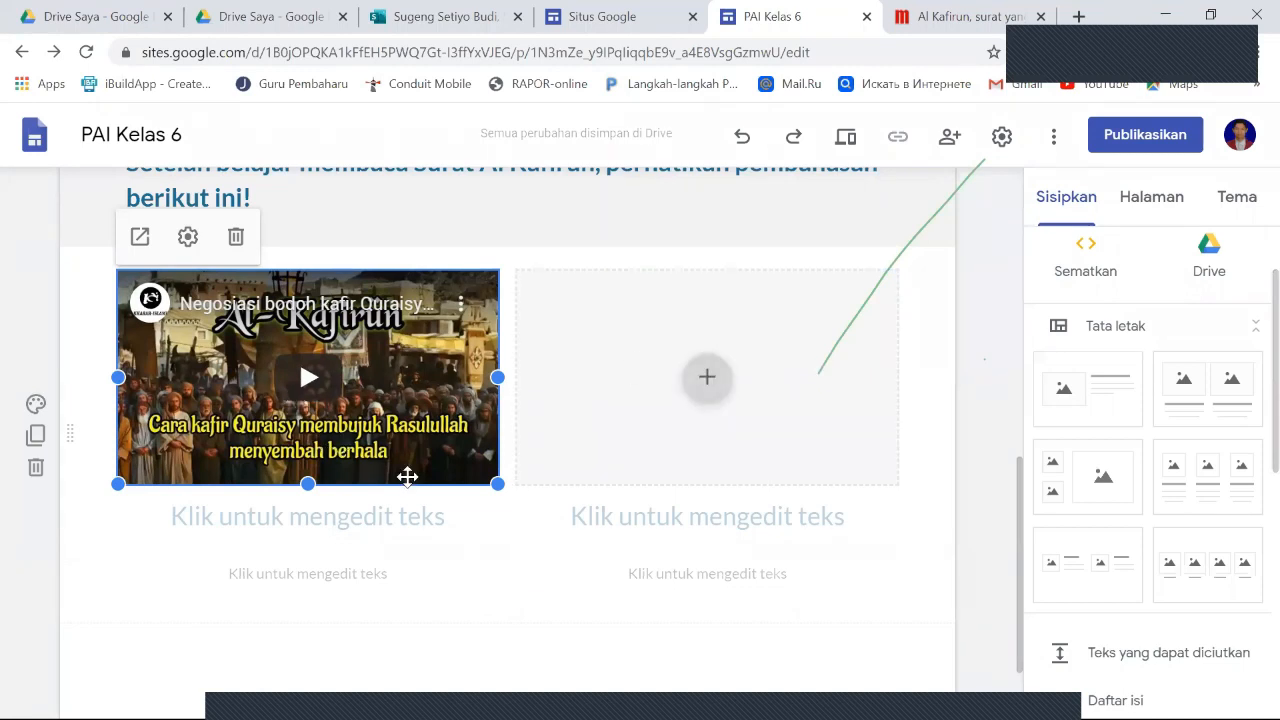
- Start adding a YouTube video to the second column's placeholder and search for "saling menghormati antar umat beragama"
left_click(709, 381)
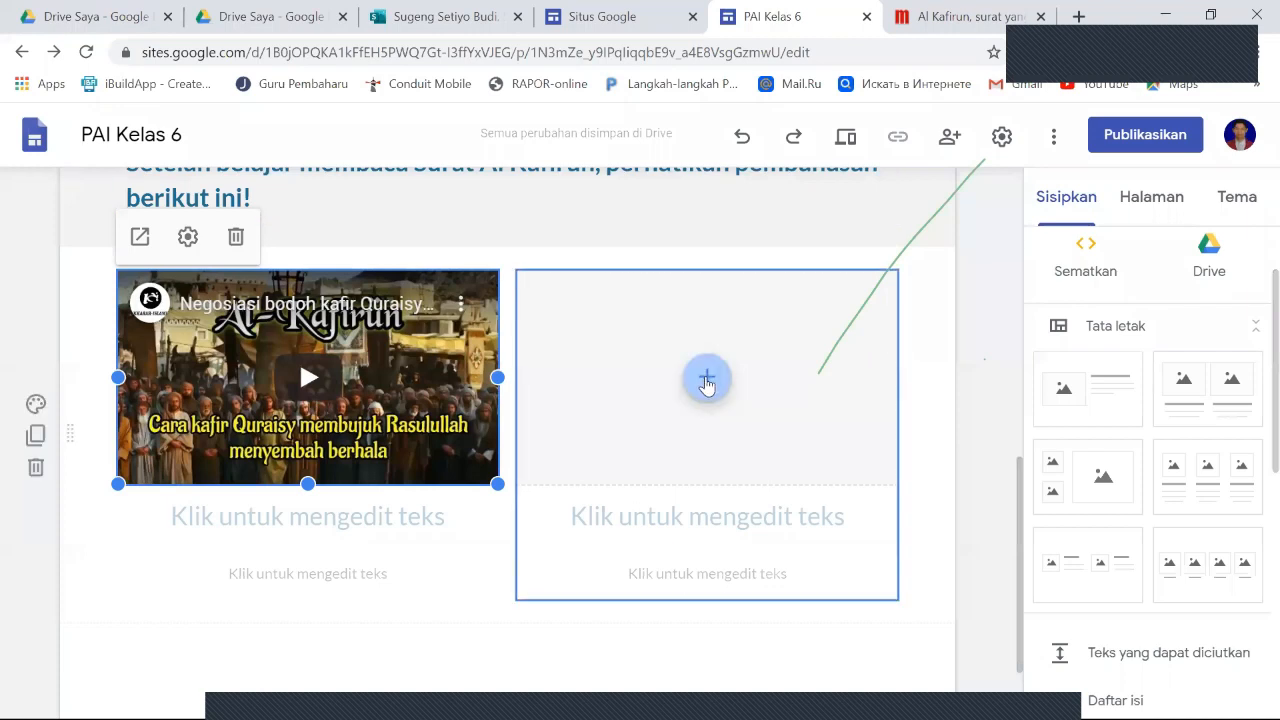
left_click(707, 381)
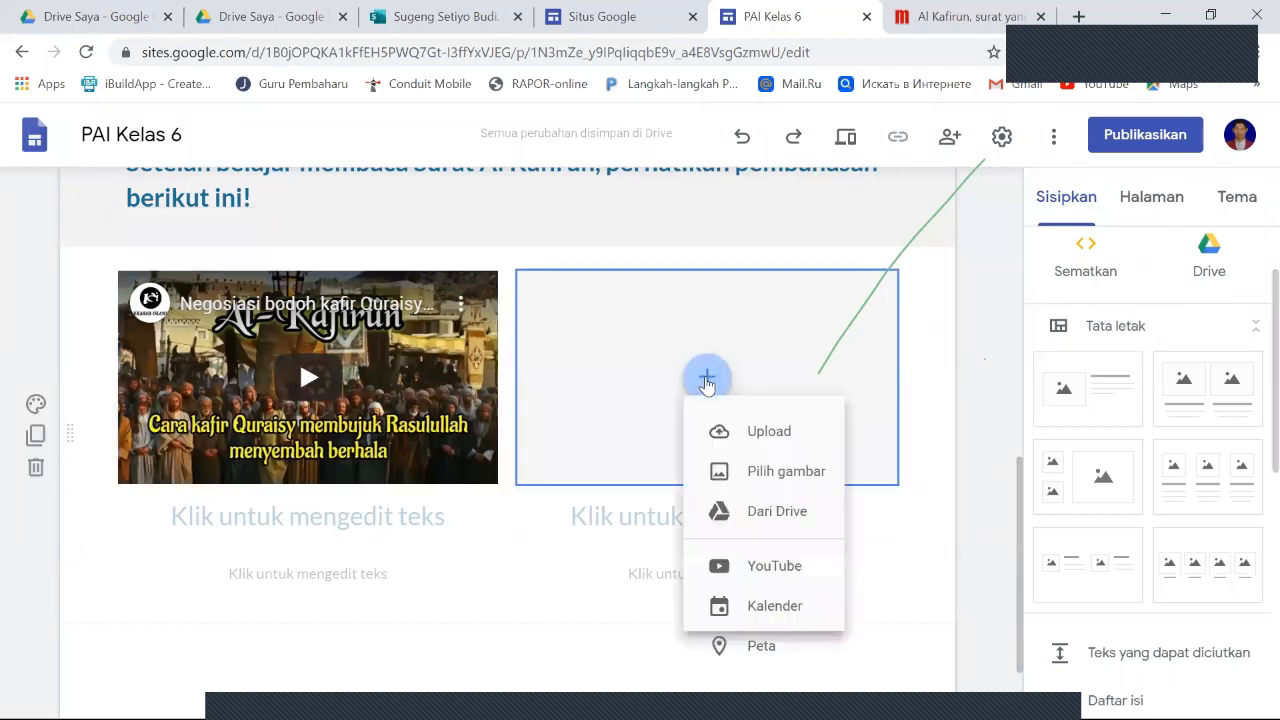
left_click(760, 578)
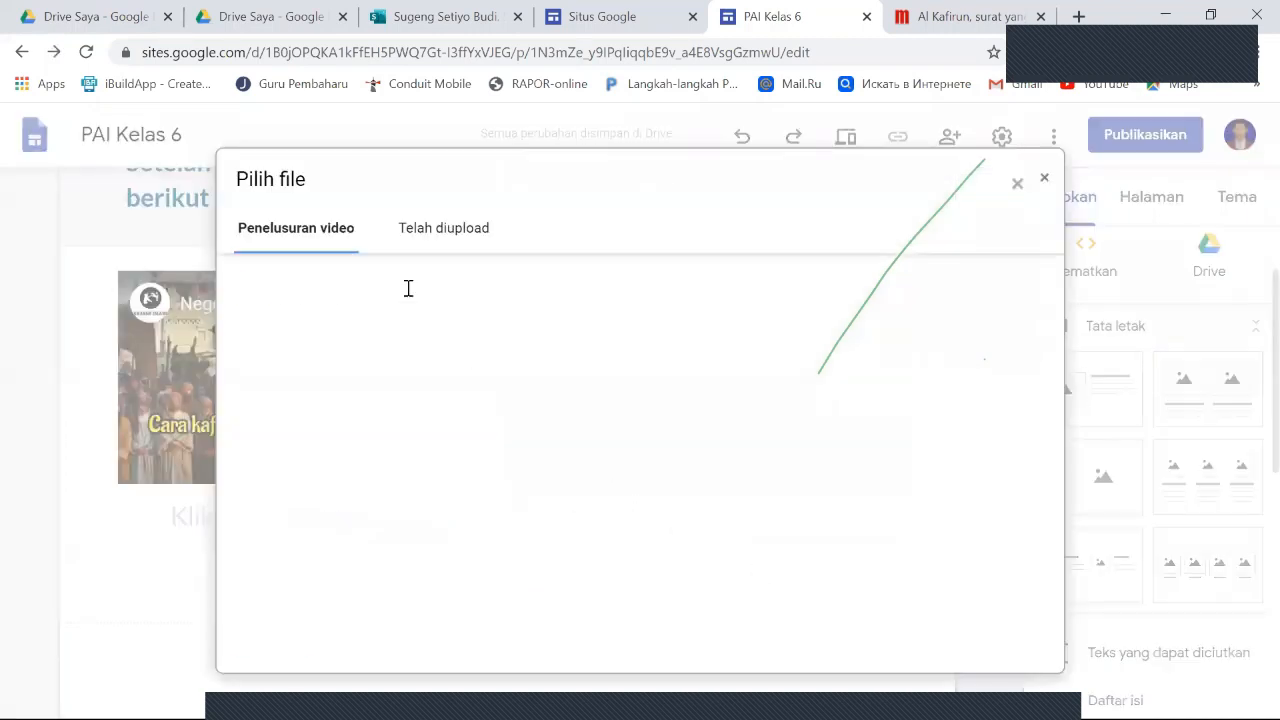
left_click(416, 291)
type("saling menghormati antar umat beragama")
key("Return")
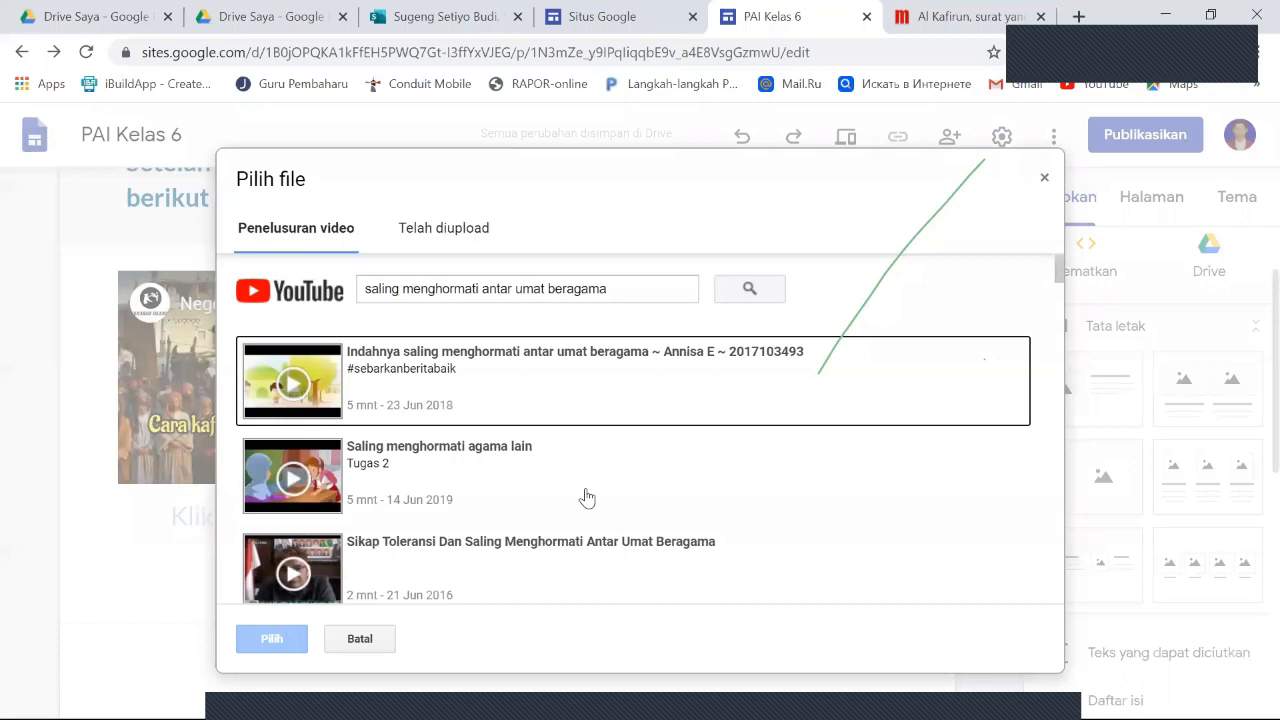
- Insert the video "Indahnya saling menghormati antar umat beragama" from the results into the second column
scroll(587, 497, "down", 2)
scroll(457, 463, "up", 2)
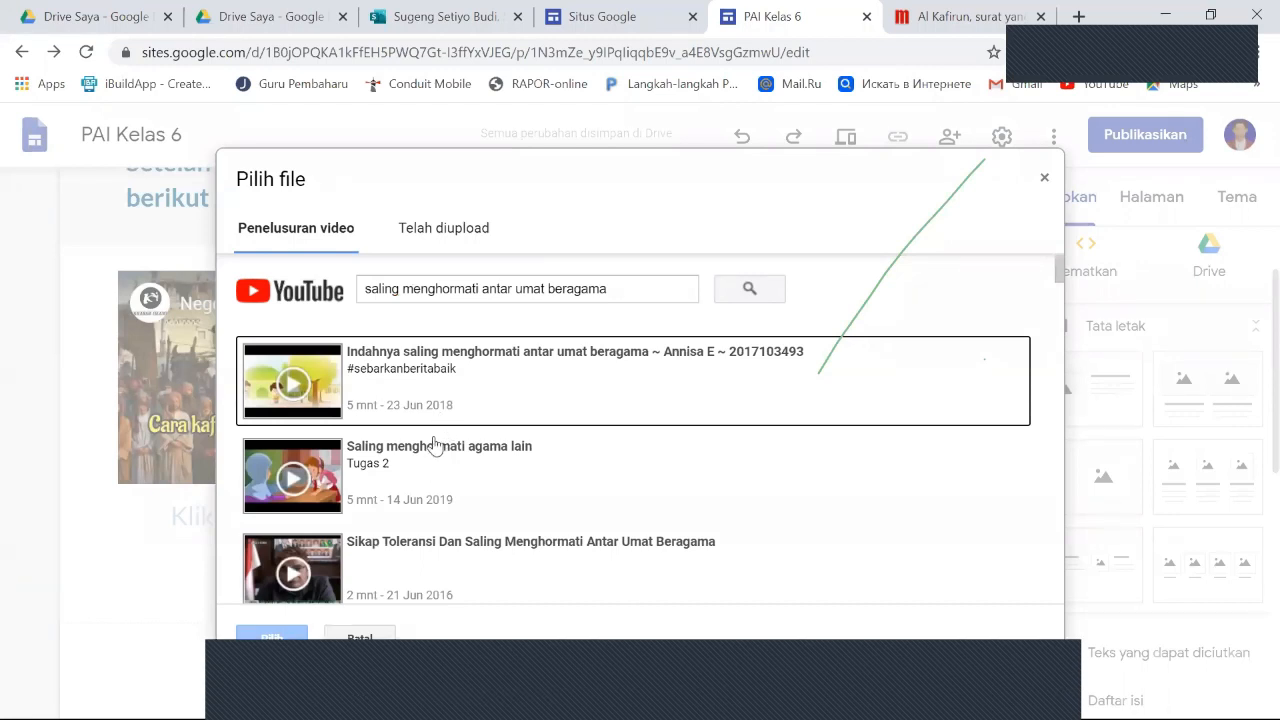
left_click(440, 370)
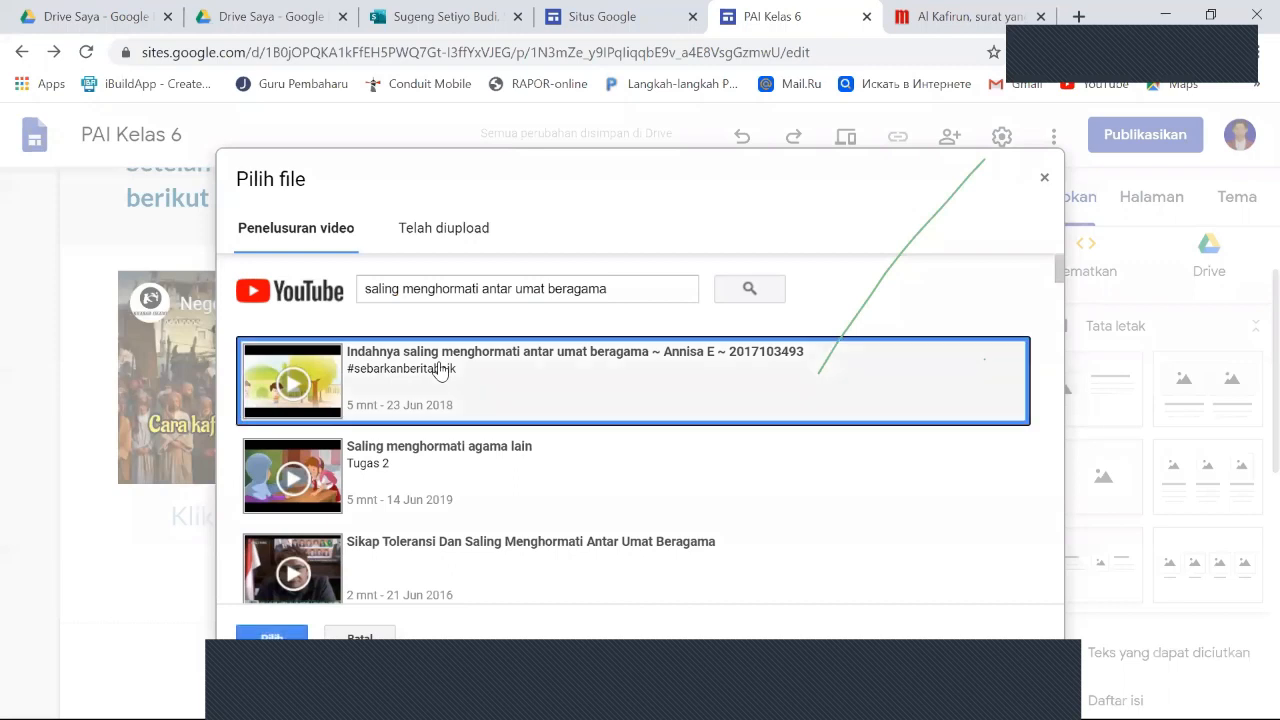
left_click(275, 640)
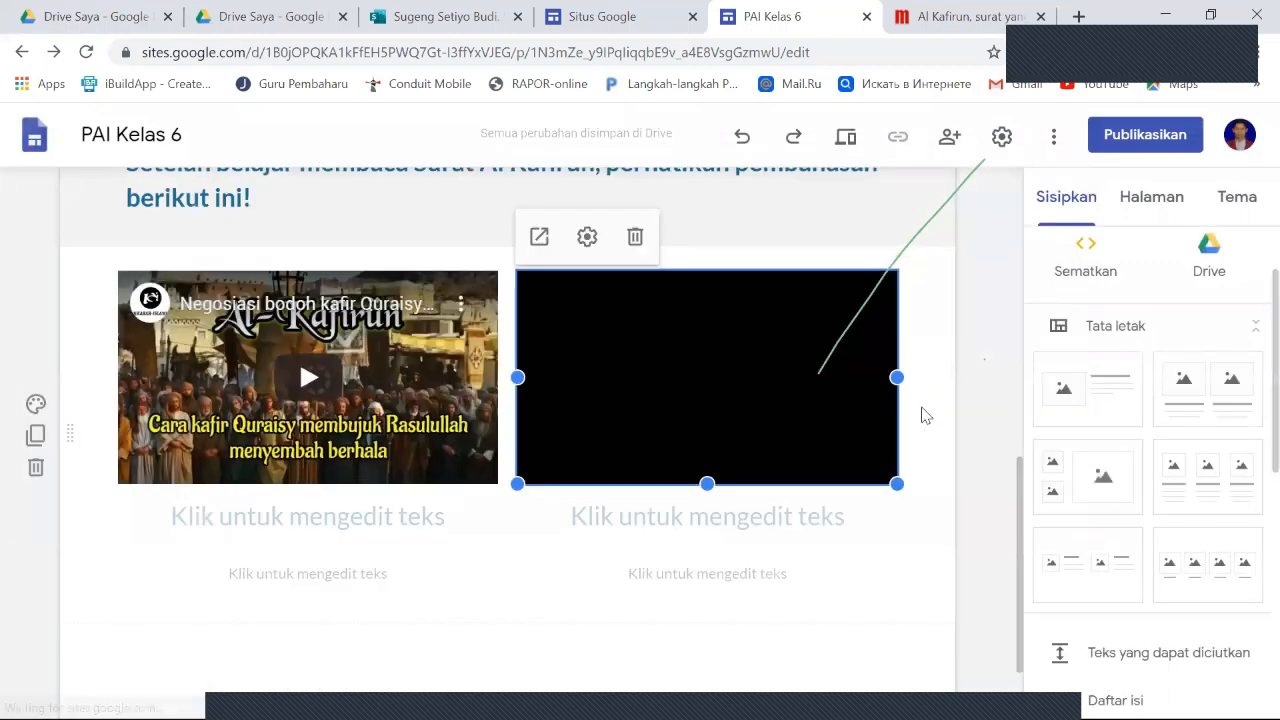
scroll(640, 450, "up", 2)
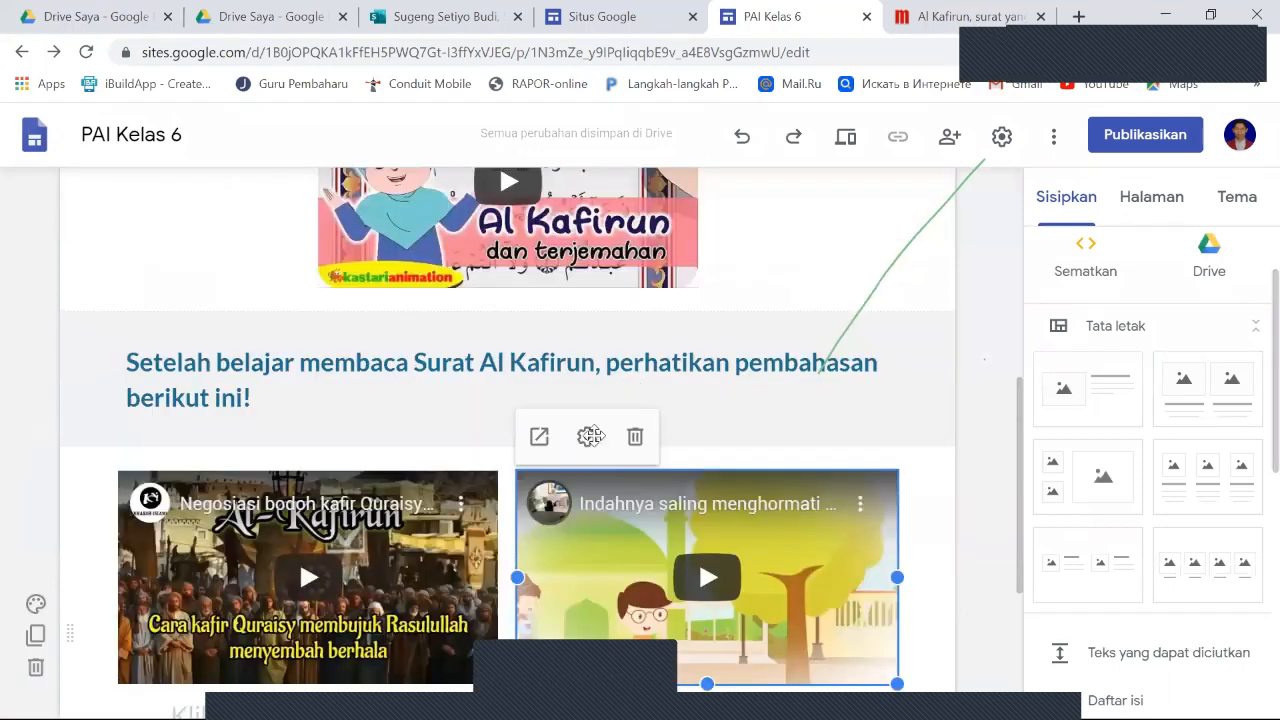
scroll(590, 436, "up", 2)
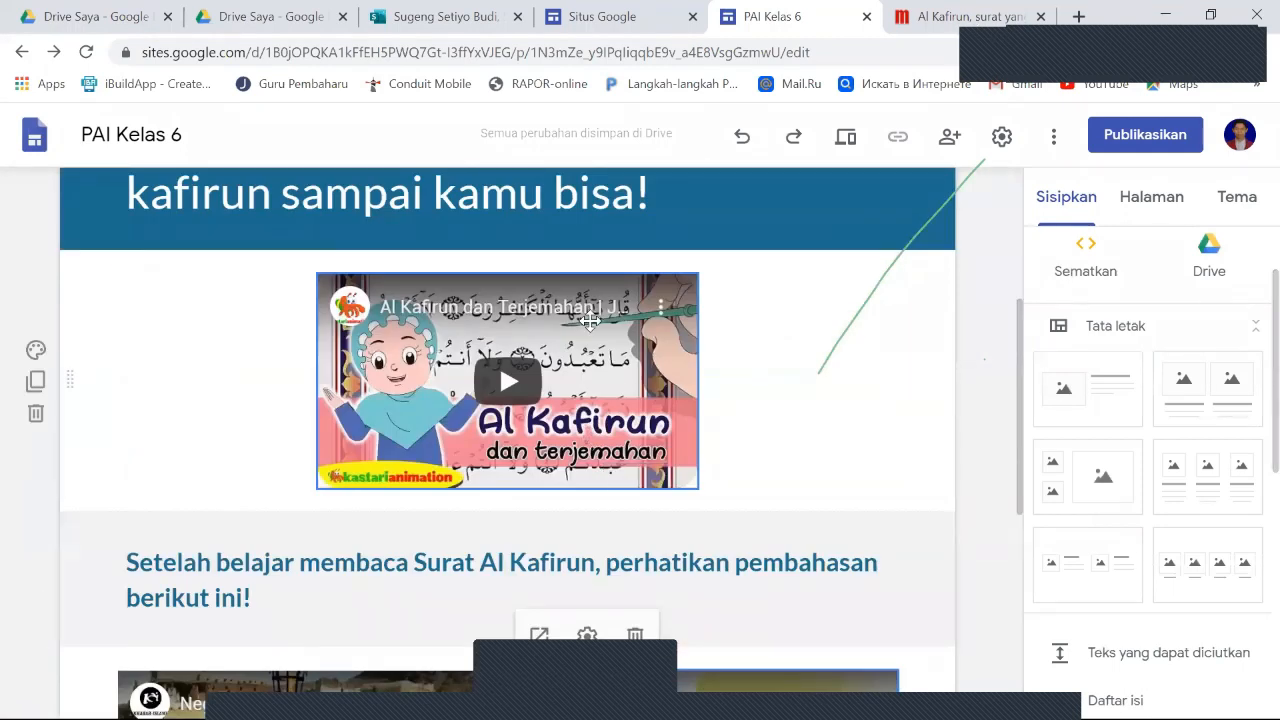
scroll(669, 380, "down", 2)
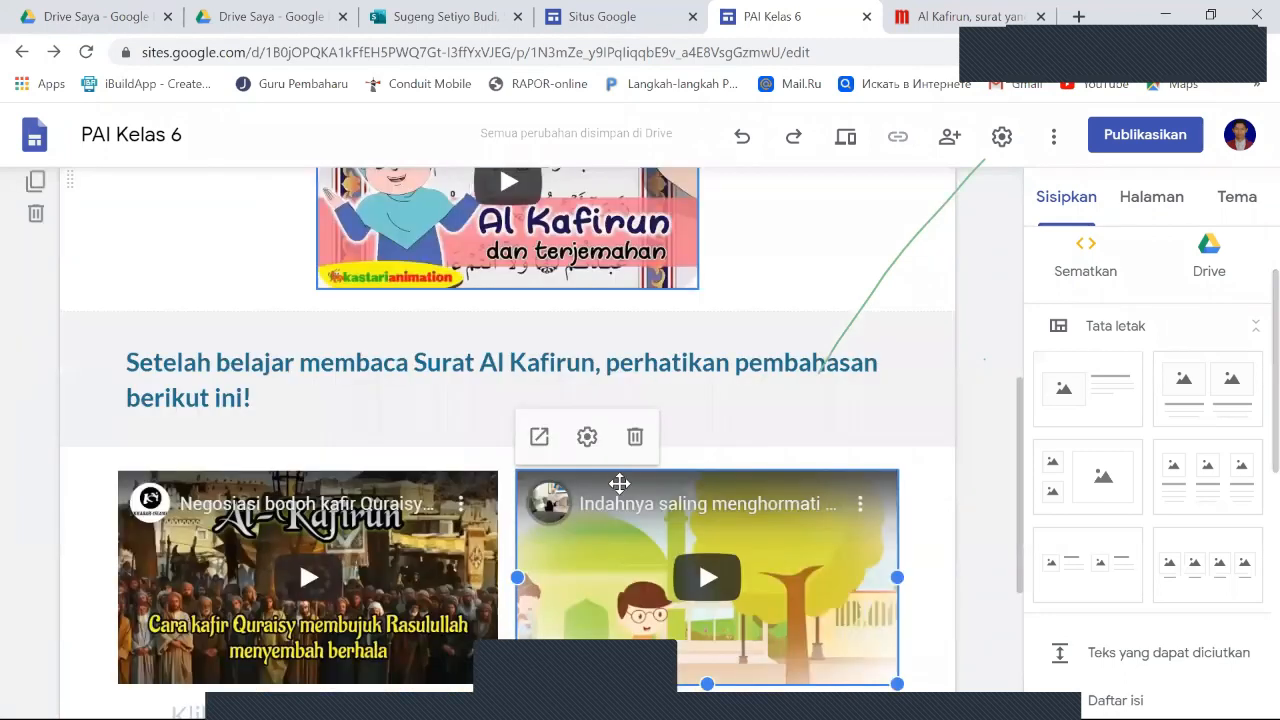
scroll(620, 488, "down", 2)
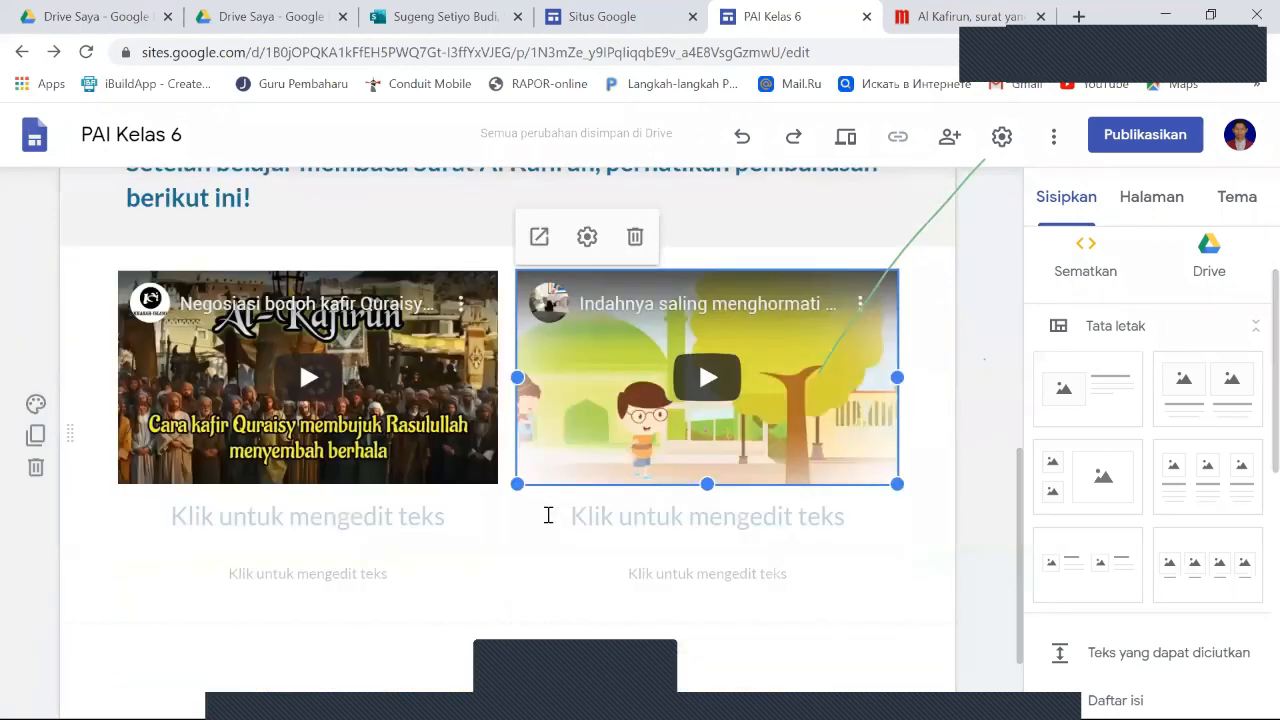
left_click(355, 531)
left_click(196, 615)
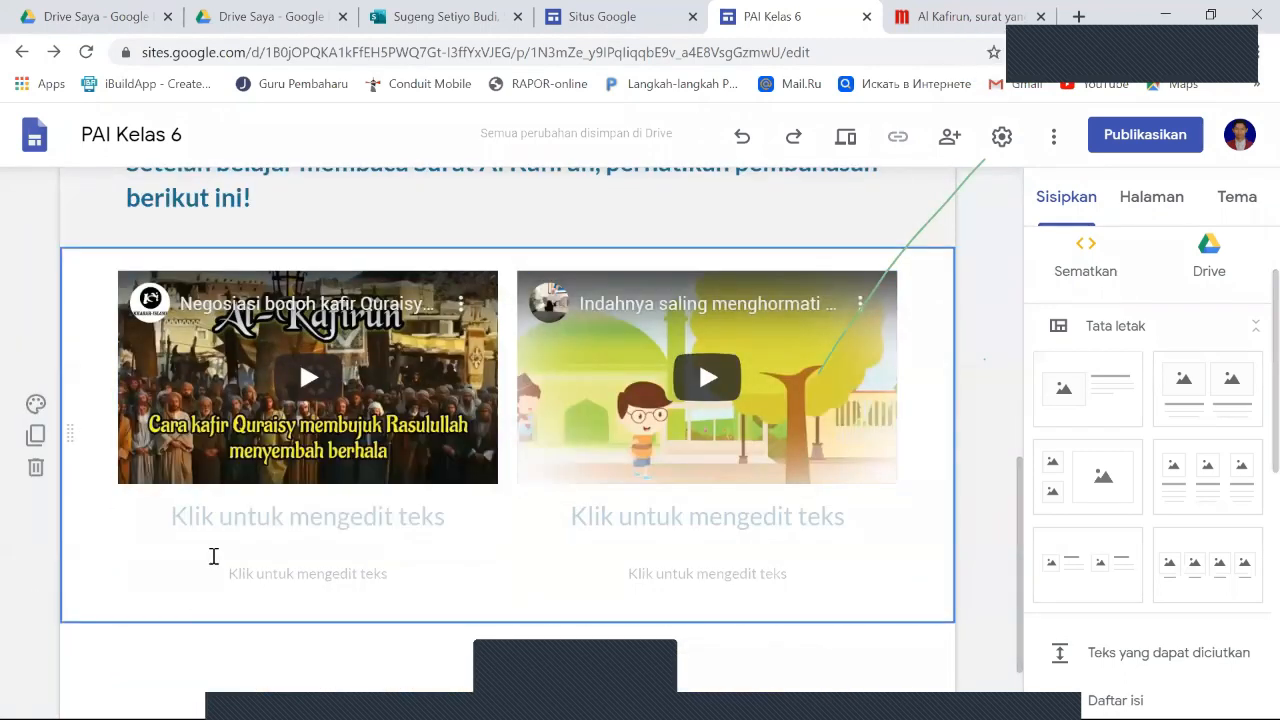
left_click(223, 525)
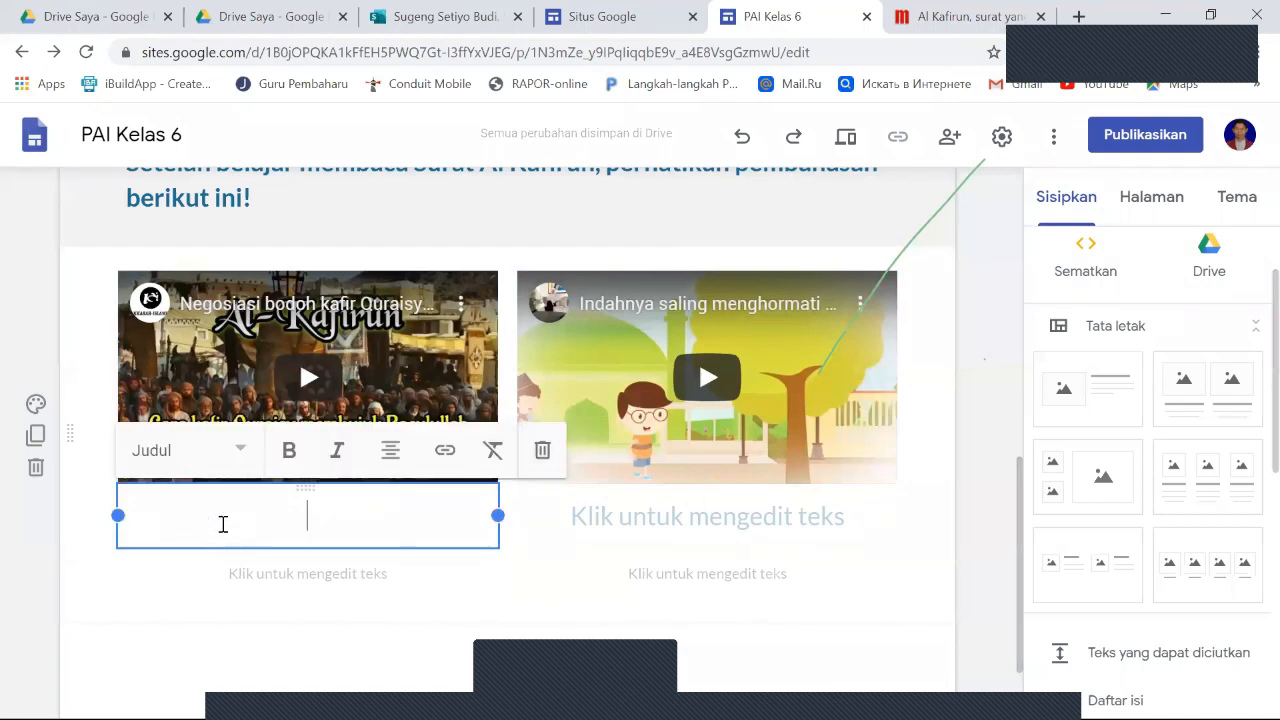
left_click(594, 516)
left_click(333, 518)
scroll(334, 517, "up", 1)
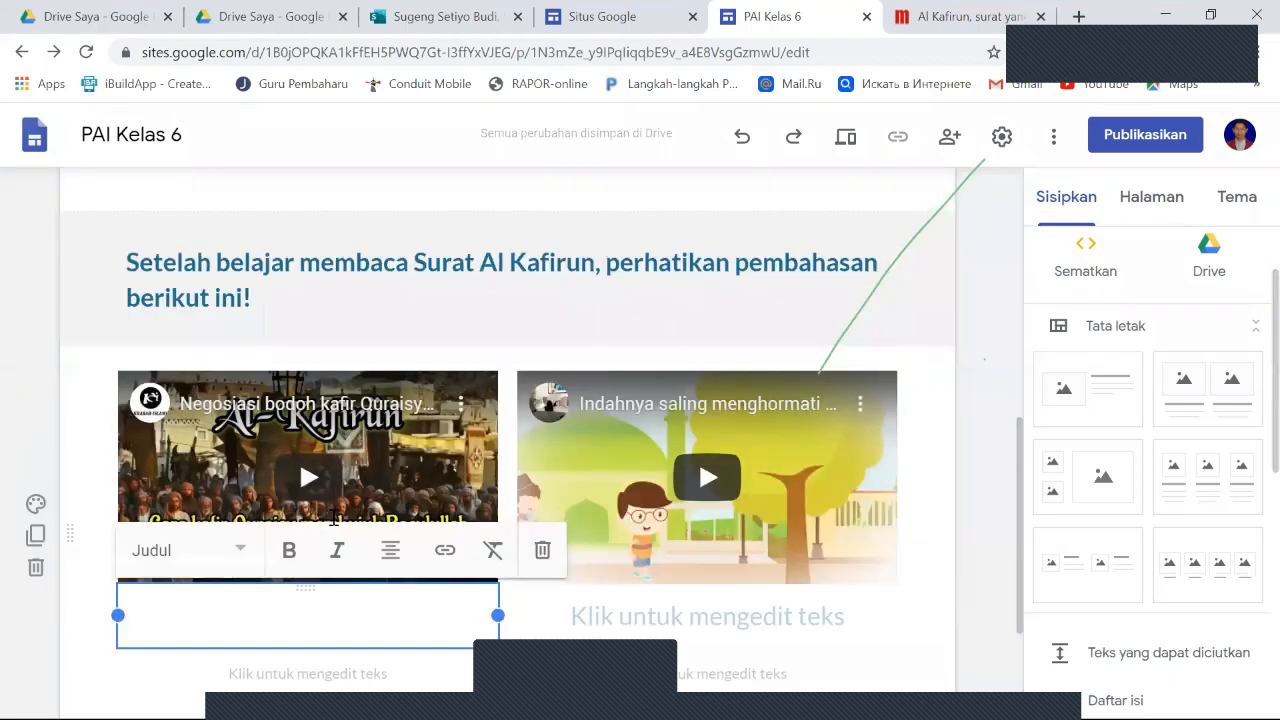
scroll(334, 517, "down", 1)
scroll(248, 380, "up", 2)
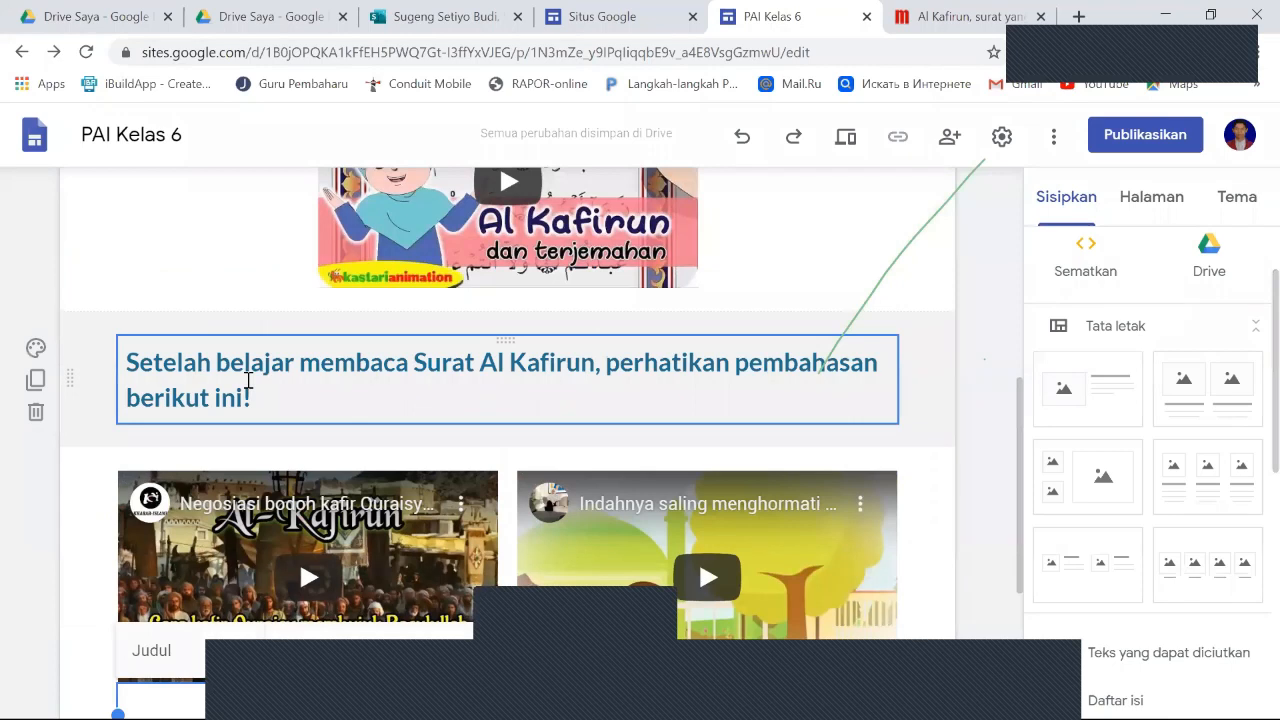
left_click(272, 392)
scroll(296, 537, "down", 2)
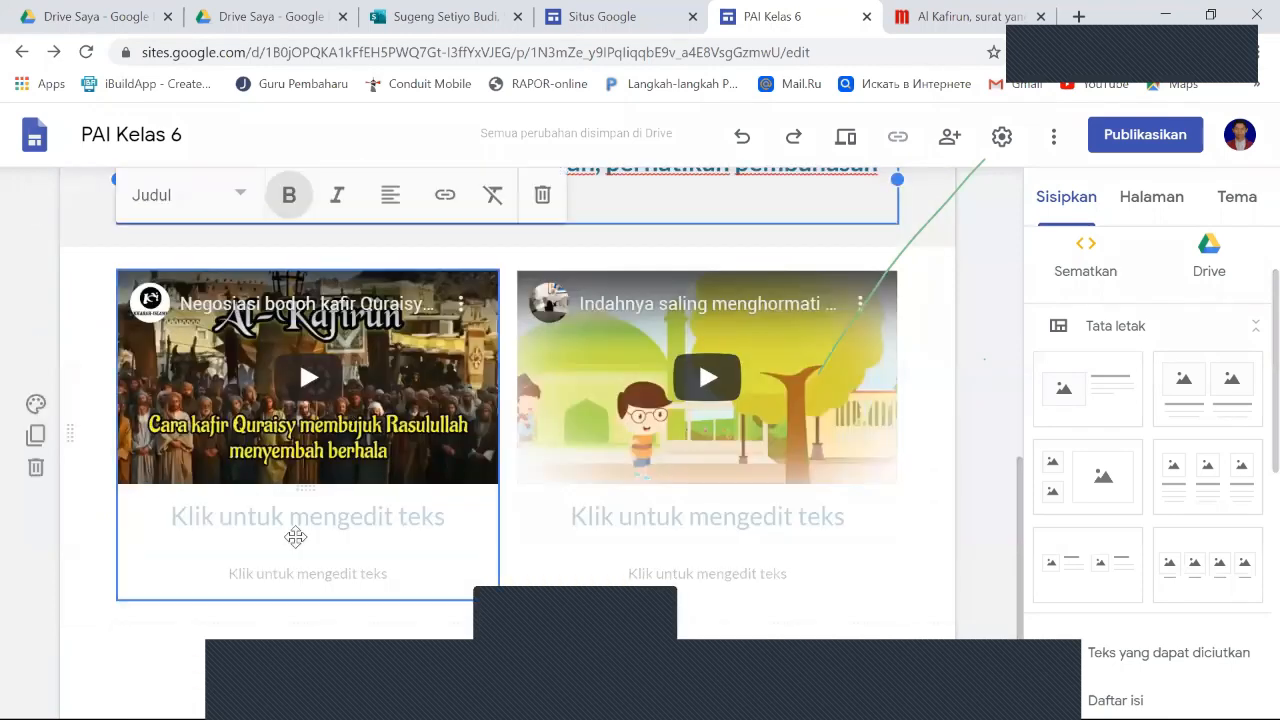
left_click(297, 521)
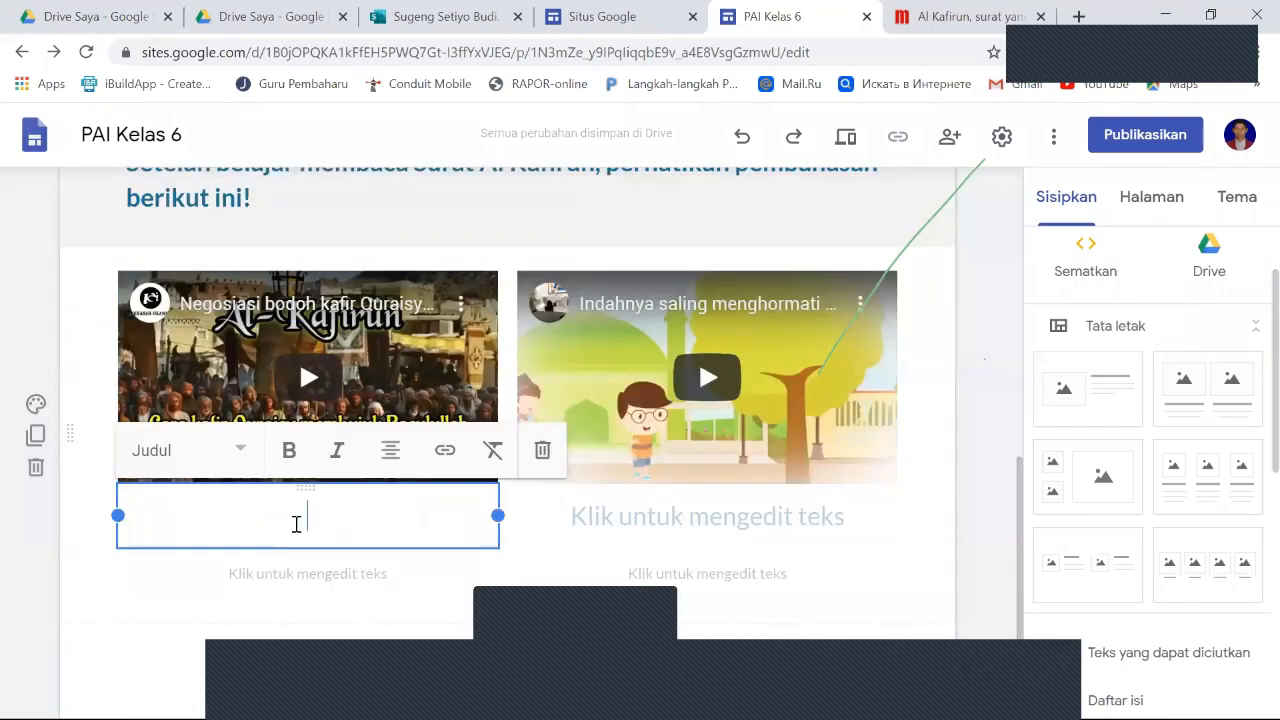
left_click(176, 628)
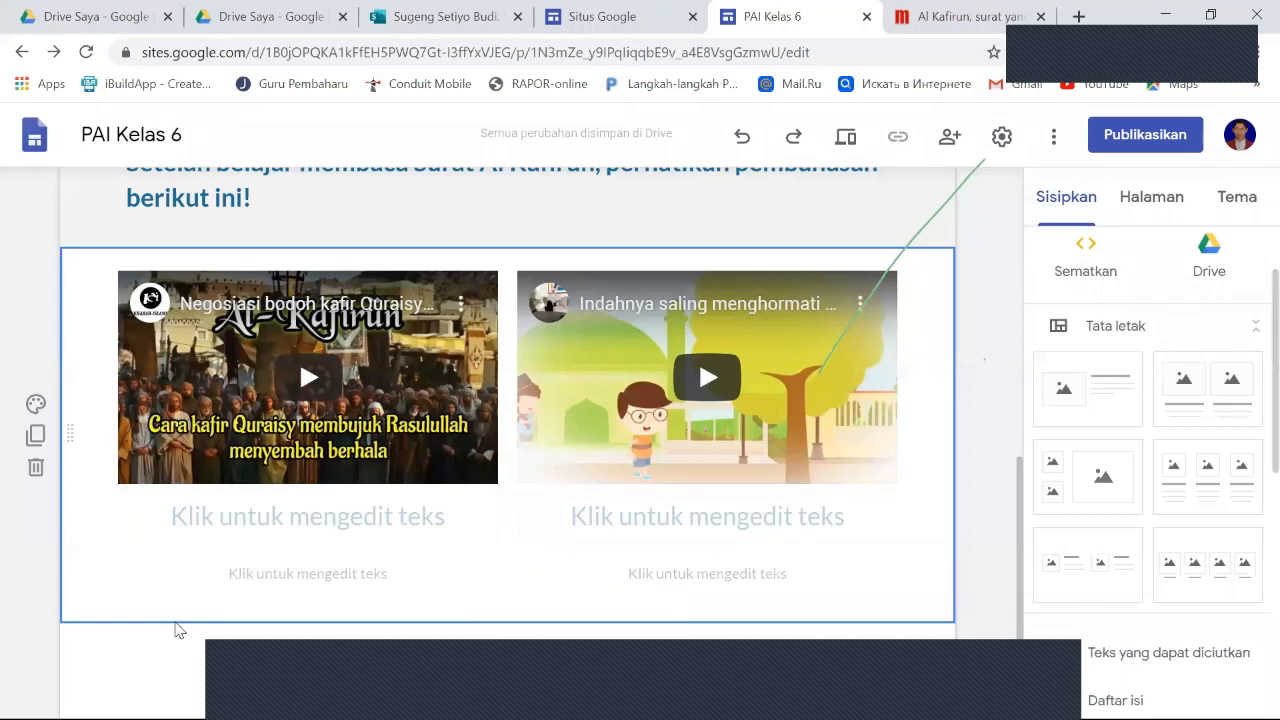
- Enter the title "Asbabun Nuzul Al - Kafirun" below the first discussion video
left_click(206, 517)
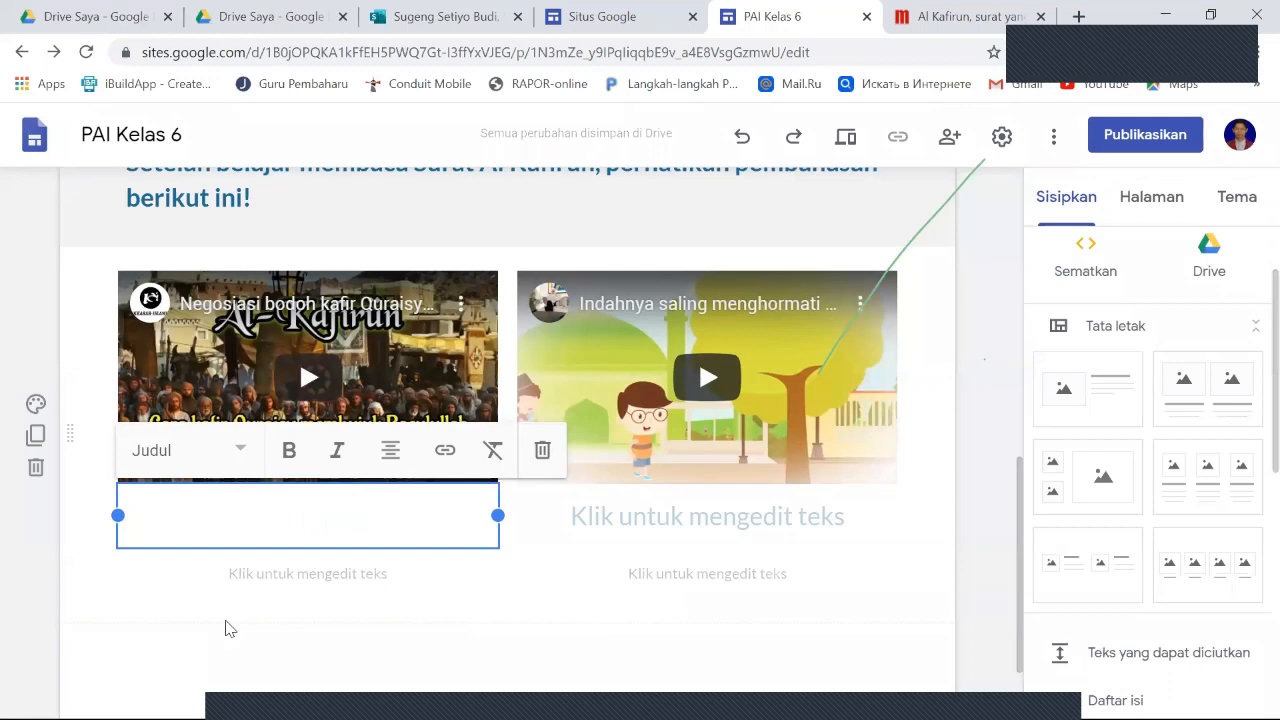
type("A")
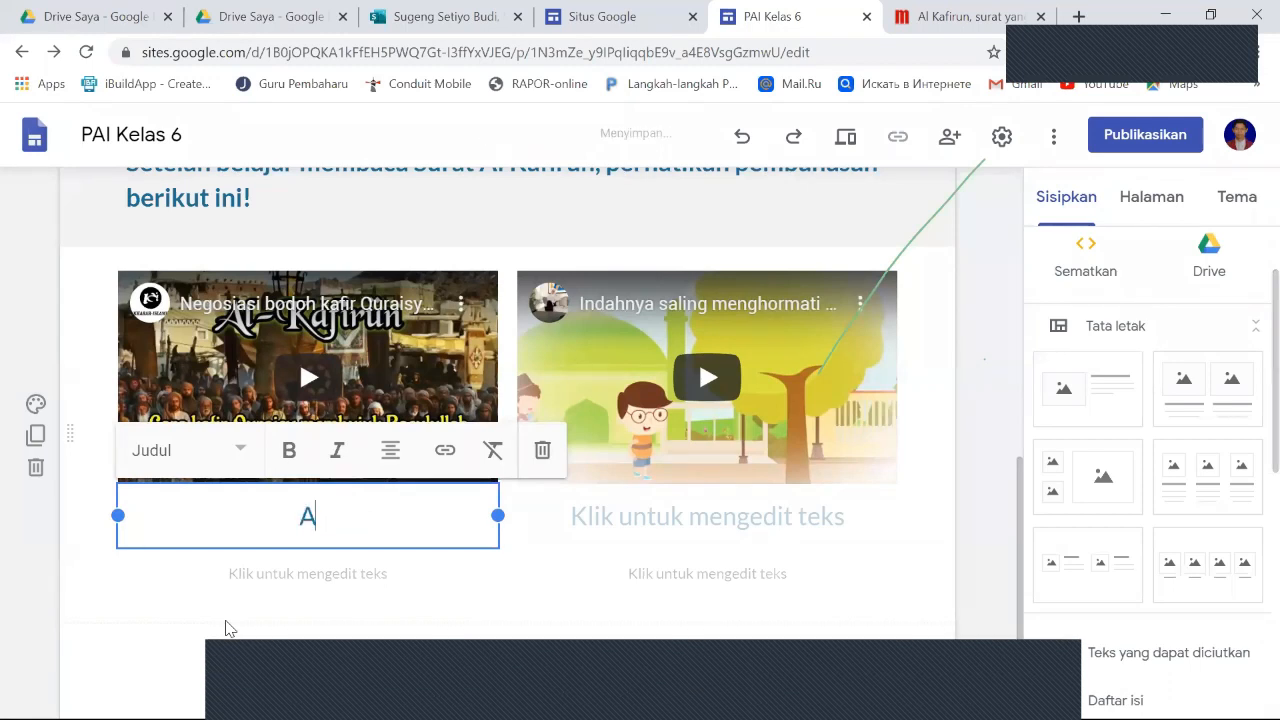
type("sbabun Nuc")
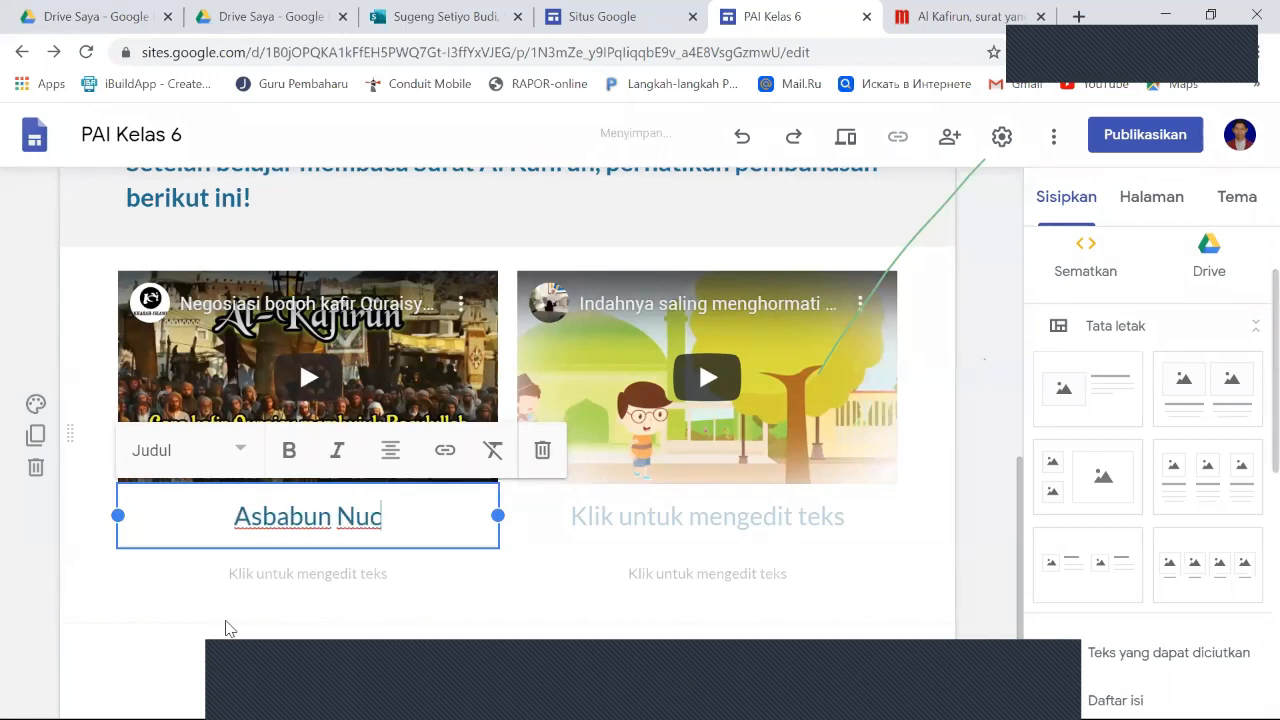
key("BackSpace")
type("zul")
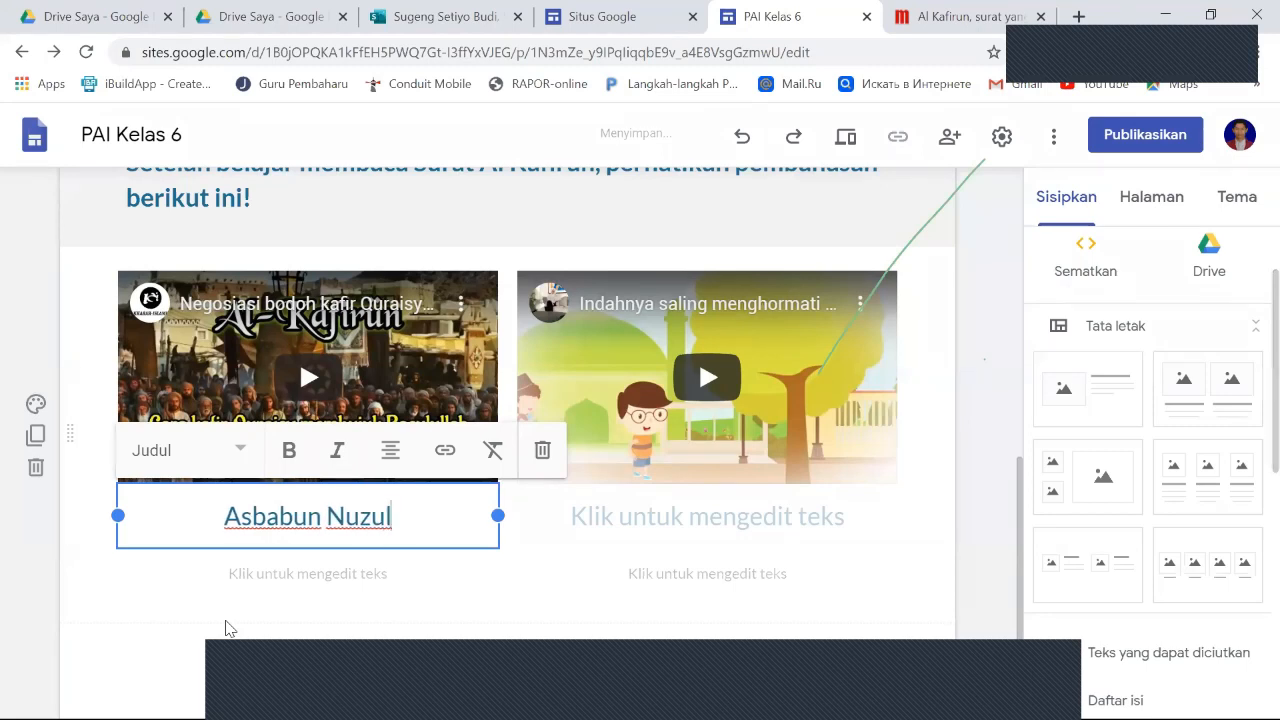
type(" Al - Kafiru")
type("n")
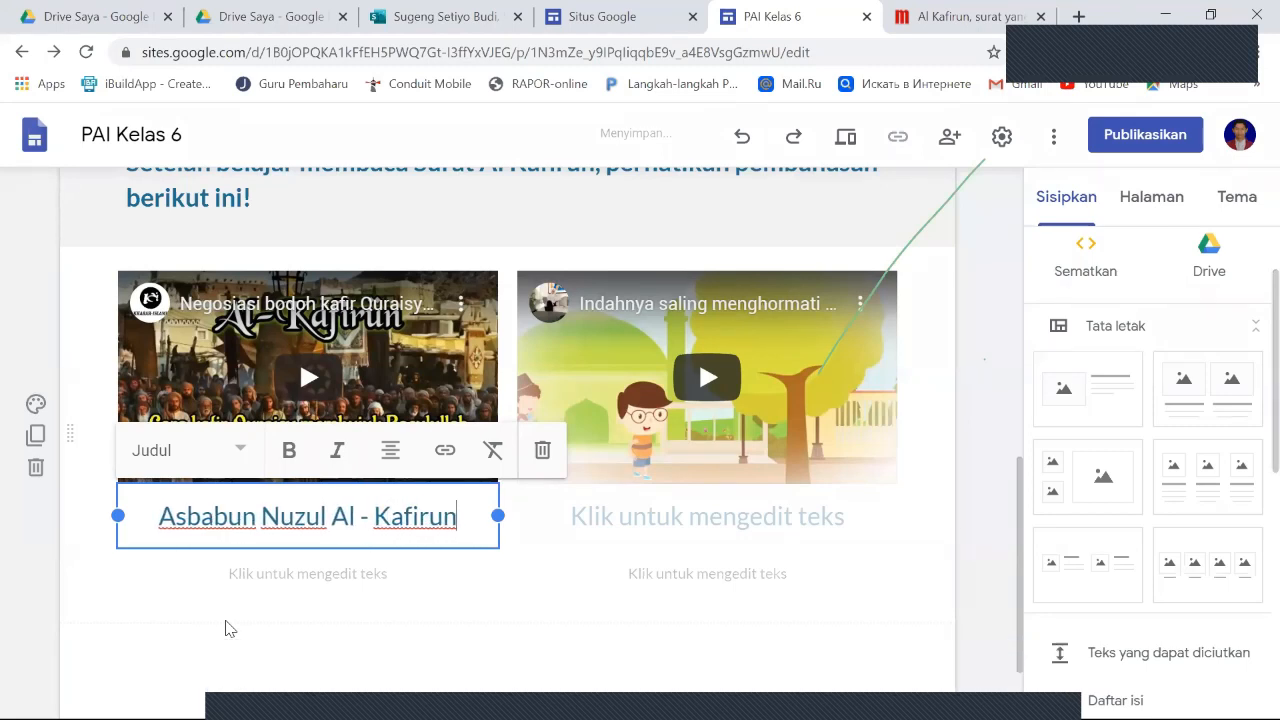
- Enter the title "Contoh saling menghormati" below the second discussion video
left_click(653, 527)
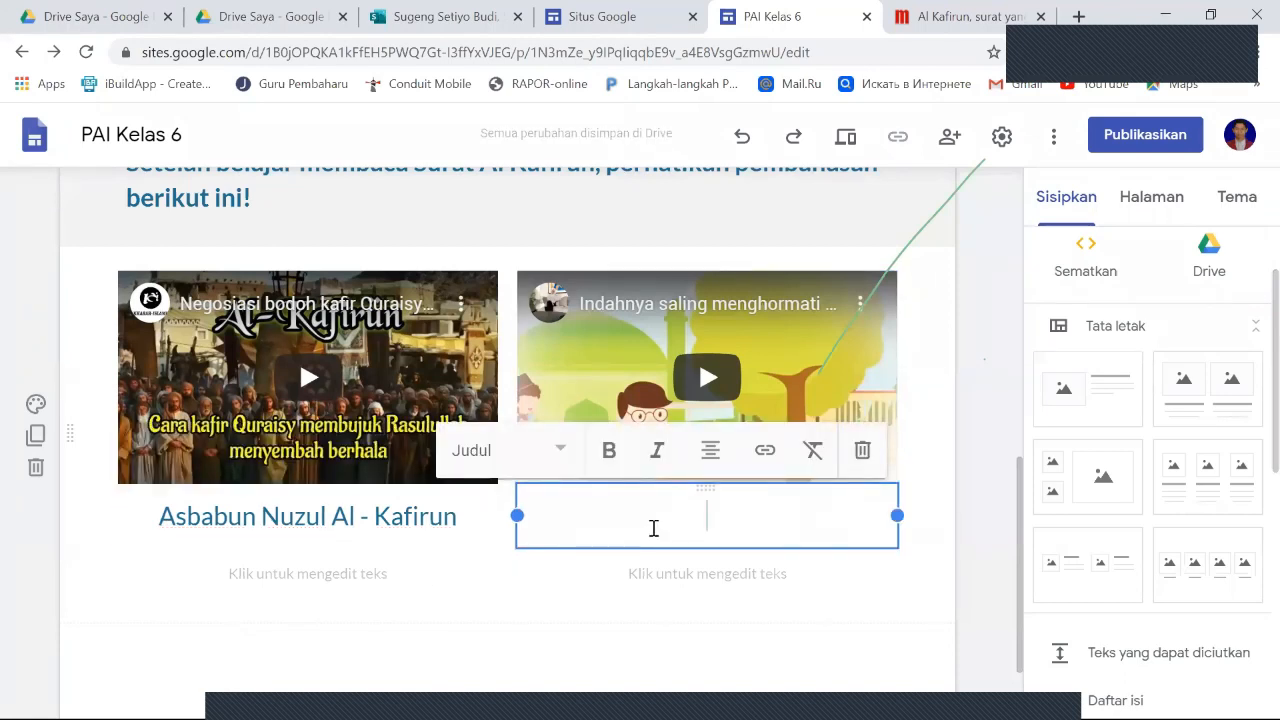
type("Contoh")
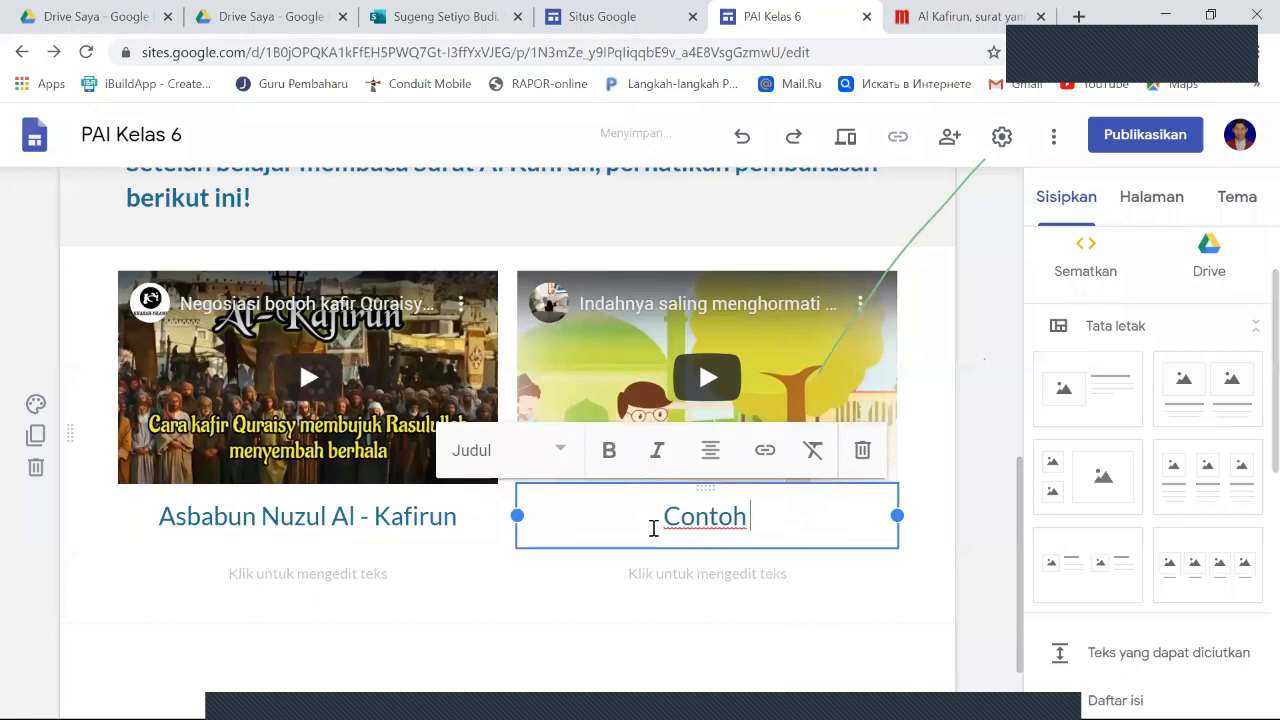
type(" saling menghormati")
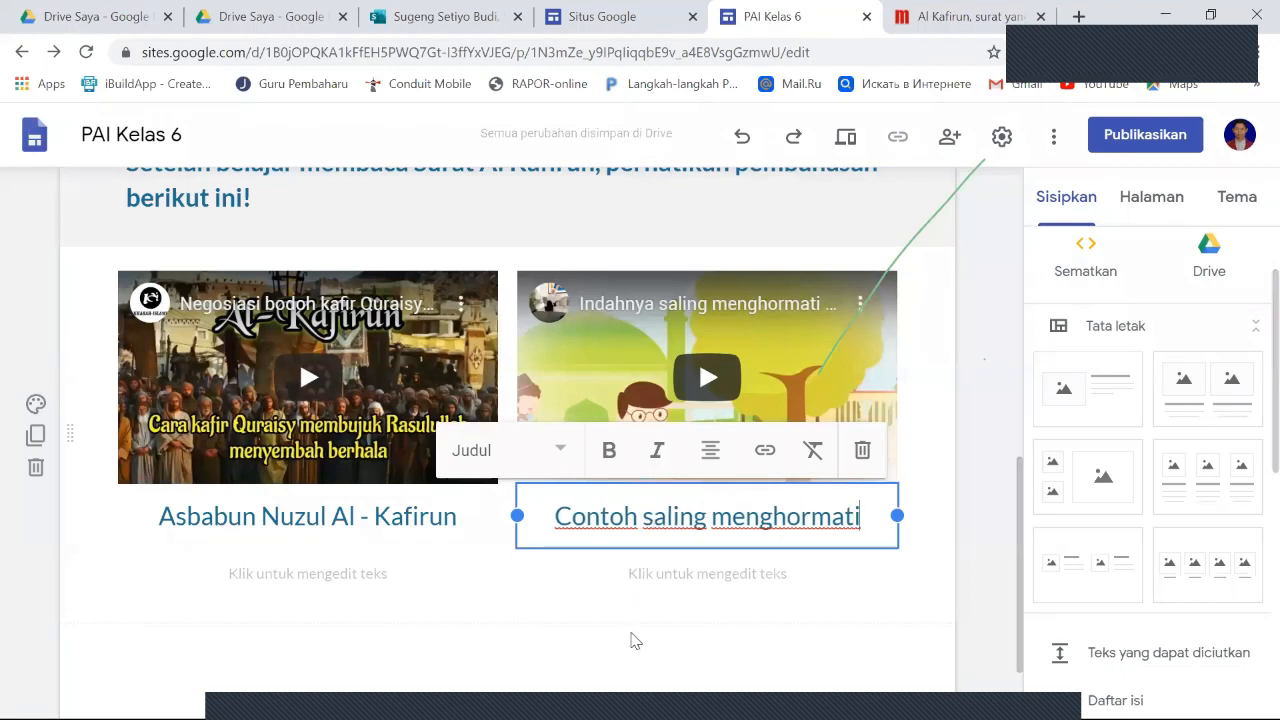
left_click(632, 640)
- Review the Video page from the recitation instructions and video down to the two captioned discussion videos
scroll(520, 429, "up", 3)
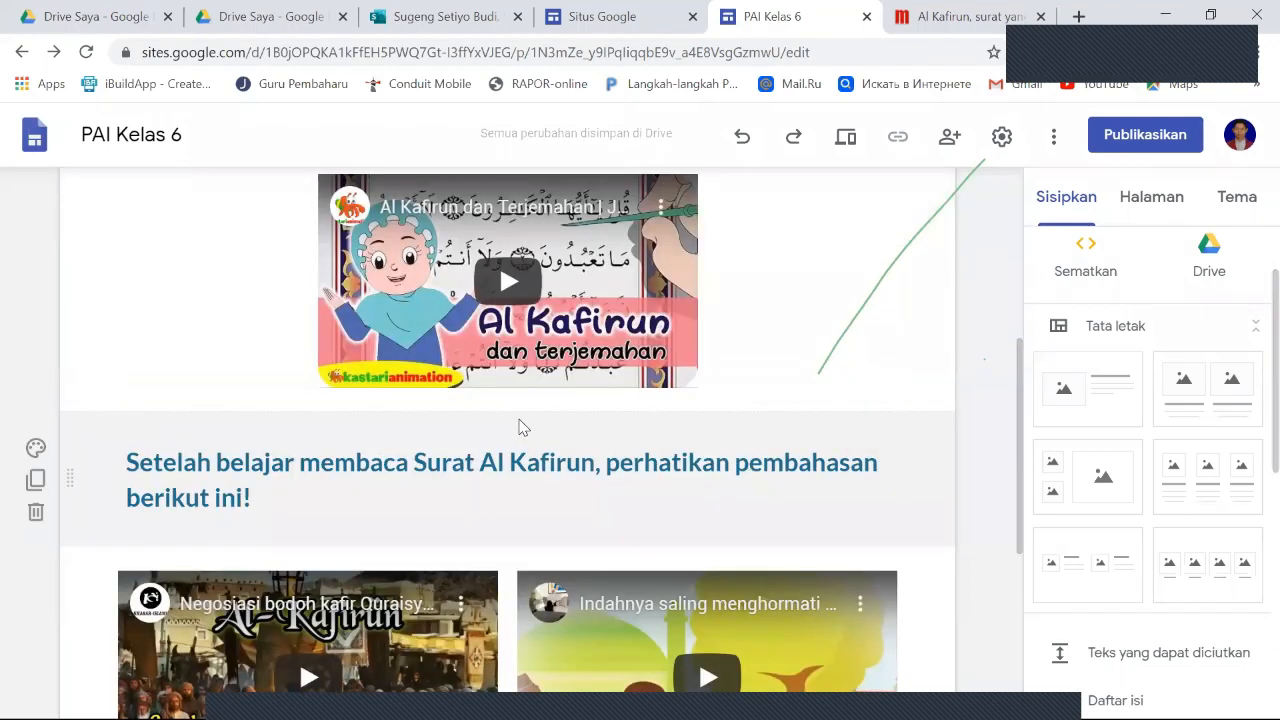
scroll(519, 427, "up", 3)
scroll(519, 419, "down", 5)
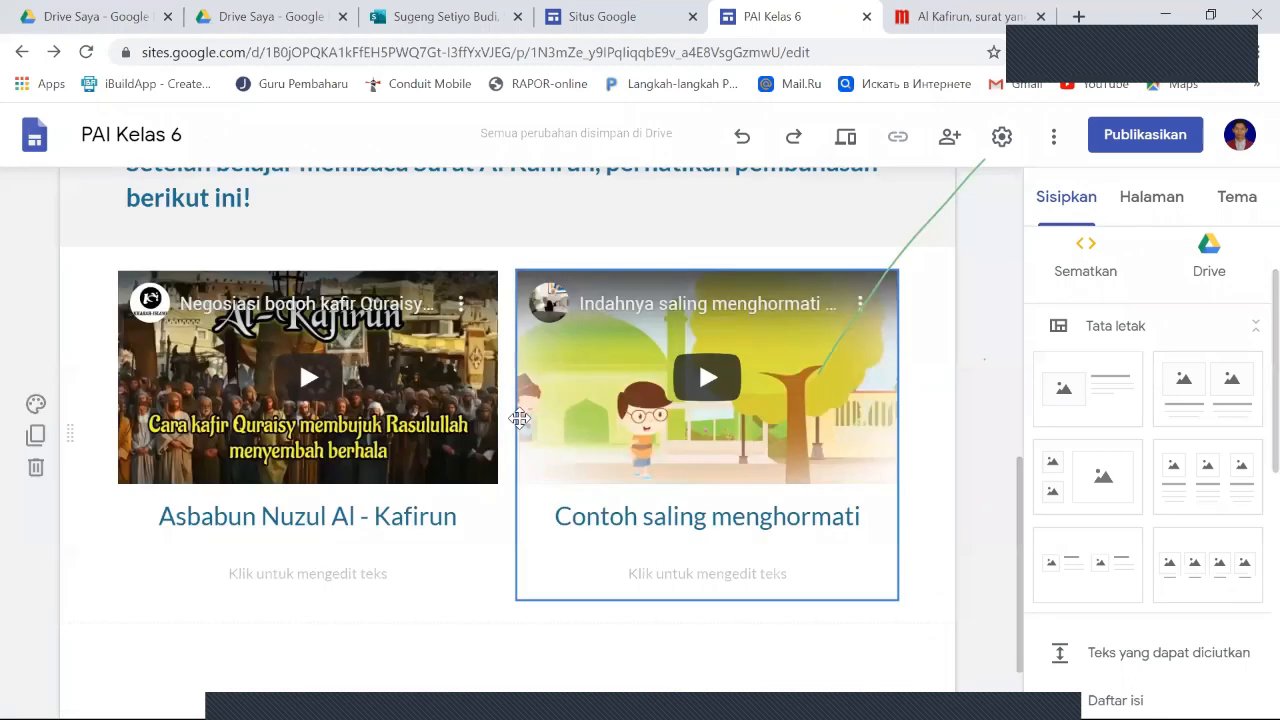
scroll(519, 418, "down", 1)
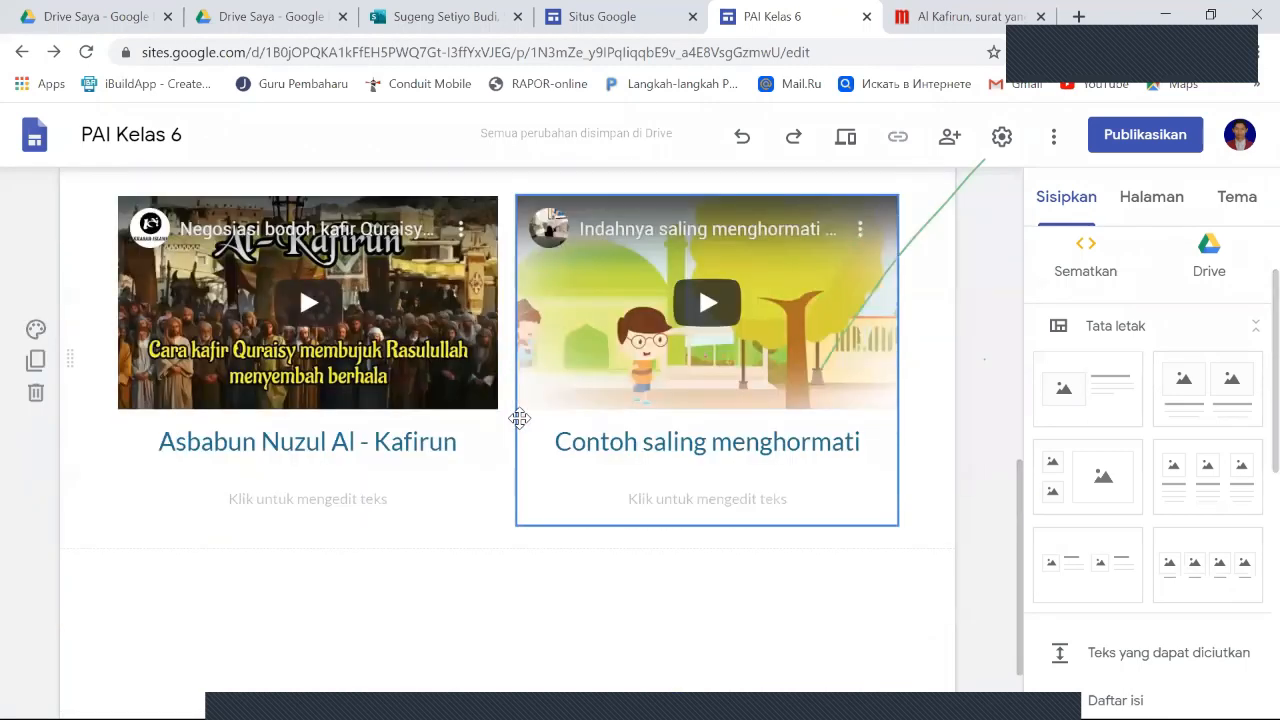
scroll(519, 418, "up", 3)
scroll(519, 418, "up", 3)
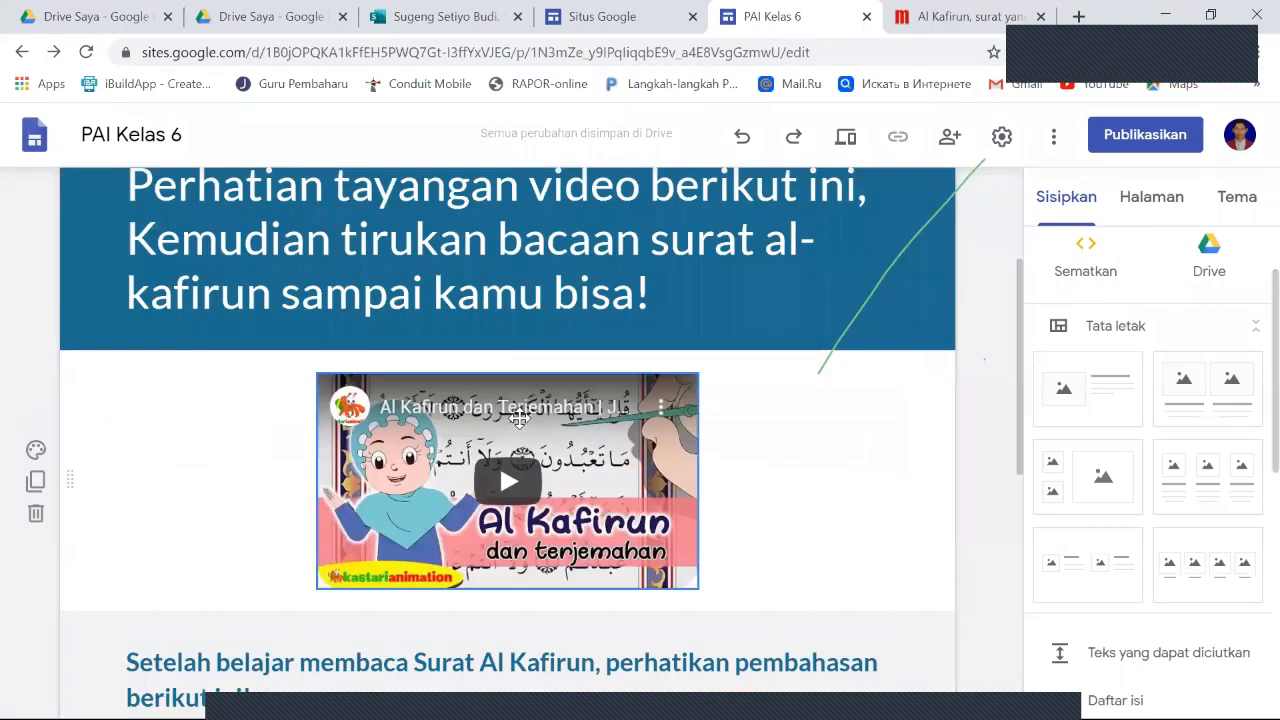
scroll(519, 418, "down", 3)
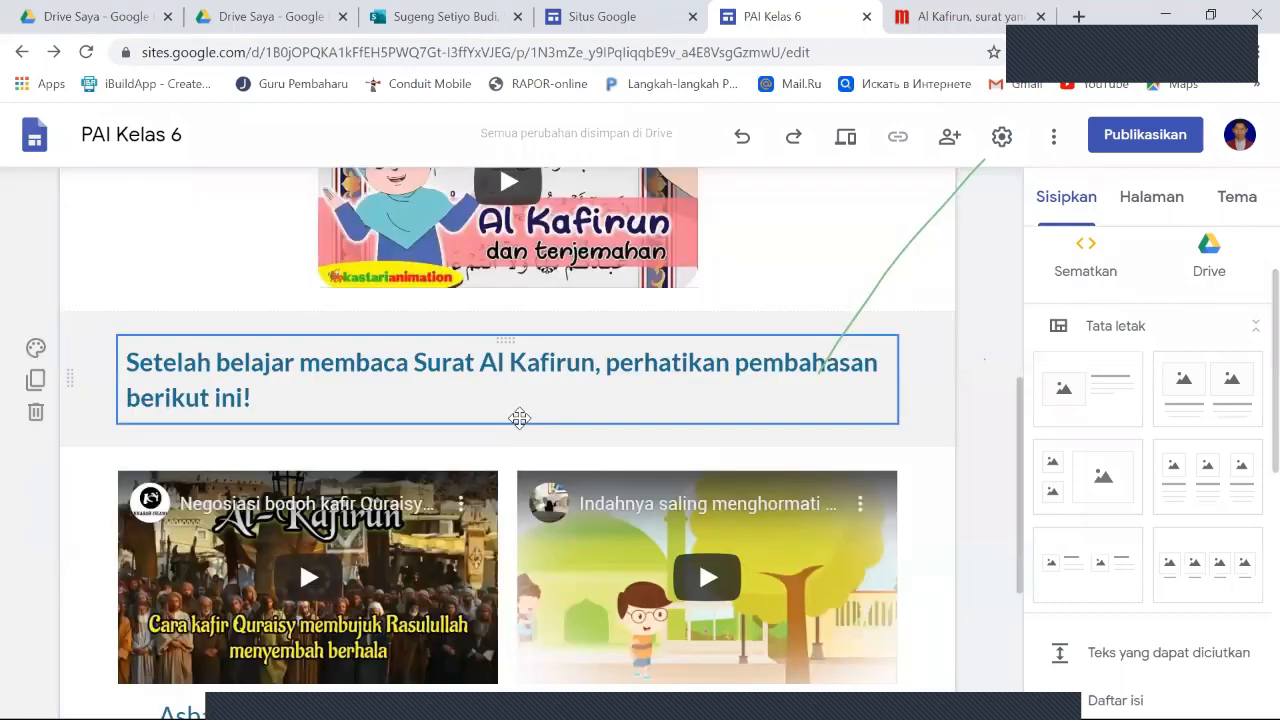
scroll(519, 418, "down", 1)
scroll(519, 418, "up", 1)
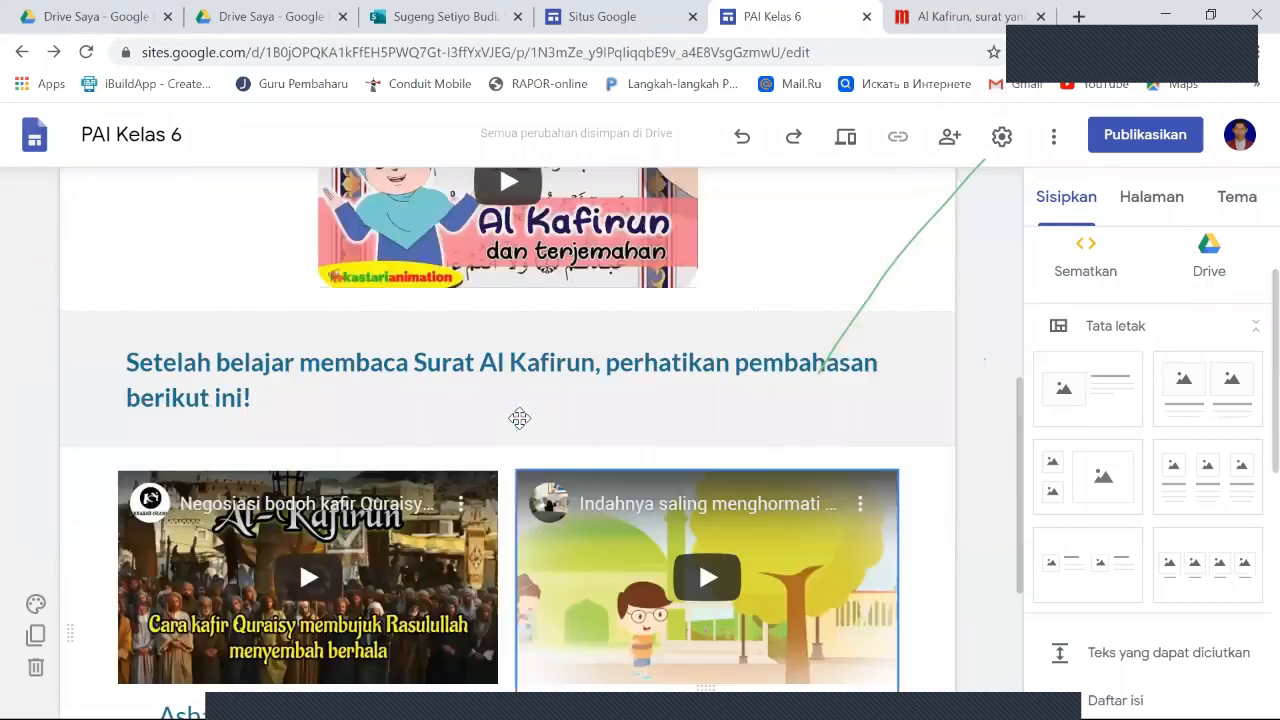
scroll(519, 418, "up", 2)
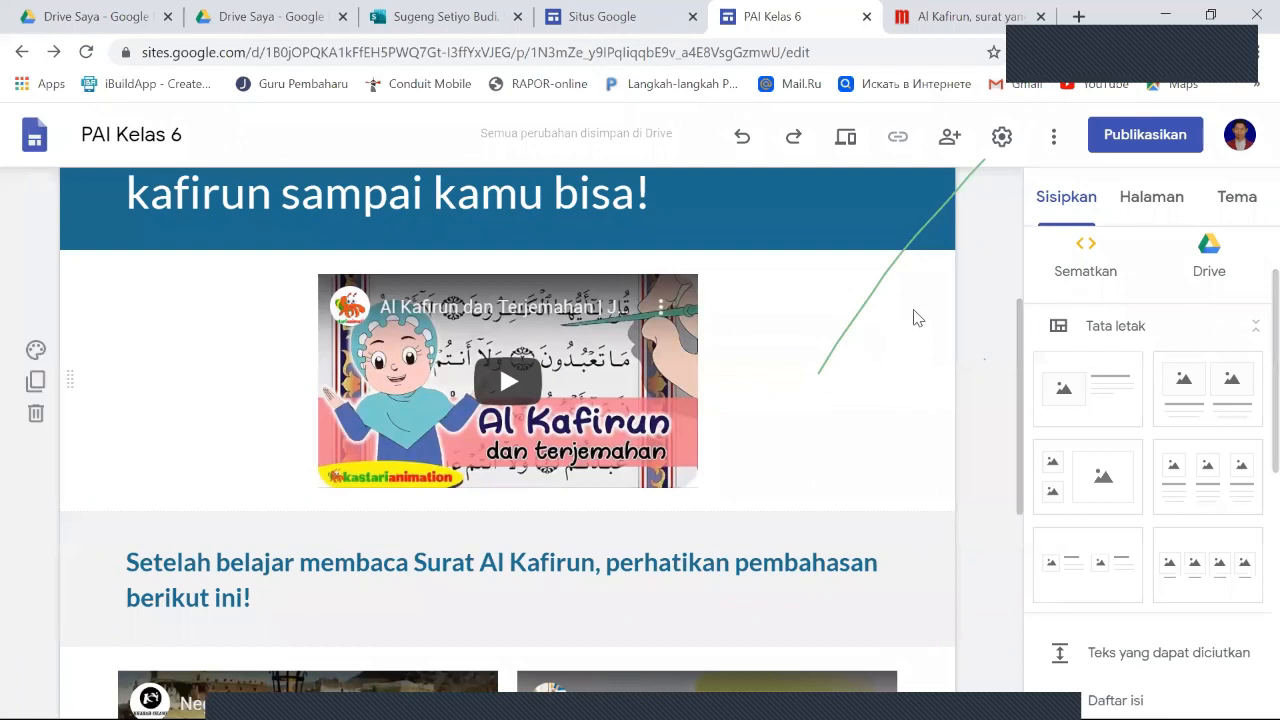
- Check Pelajaran 1's Materi and Video subpages and open its Latihan / soal subpage
left_click(1170, 207)
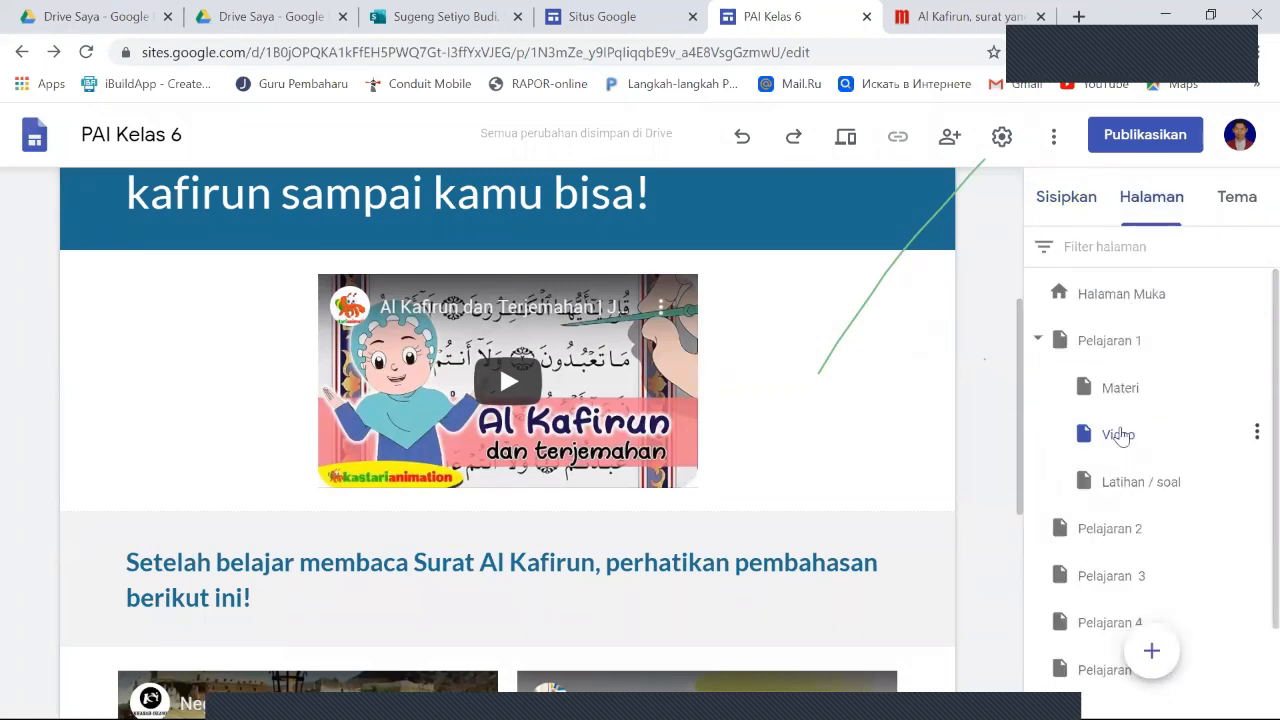
left_click(1120, 396)
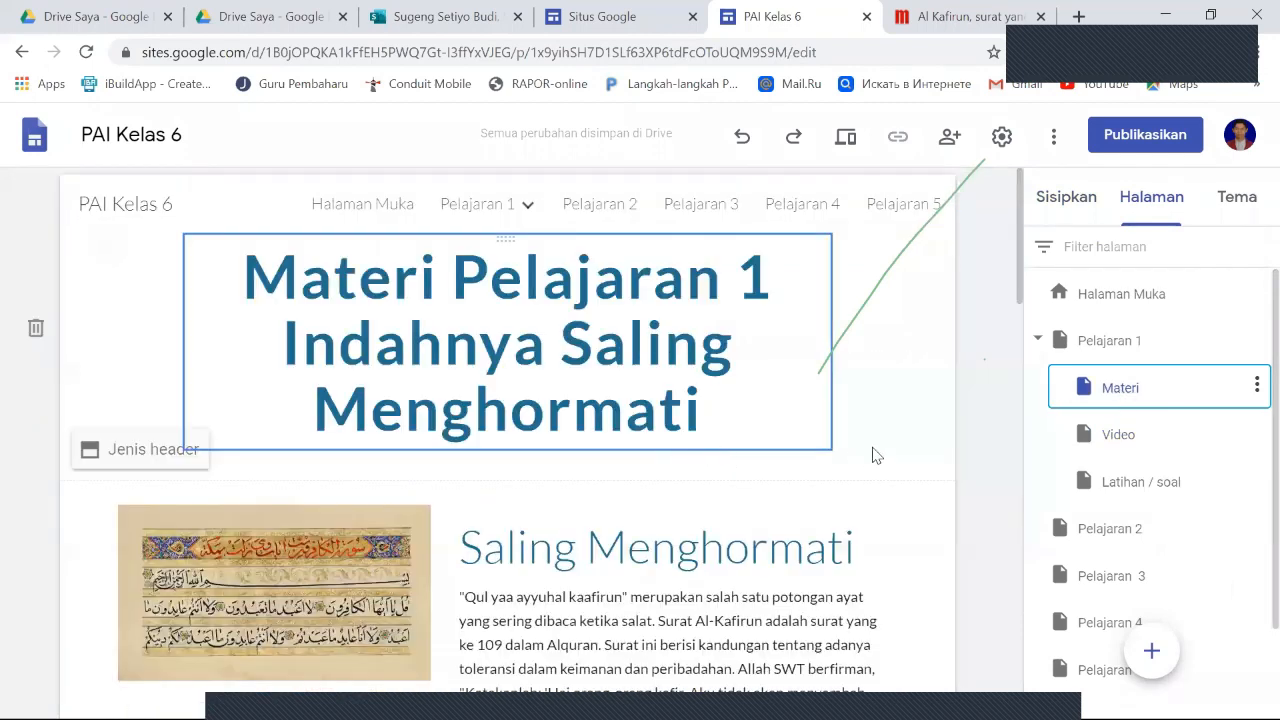
left_click(1133, 436)
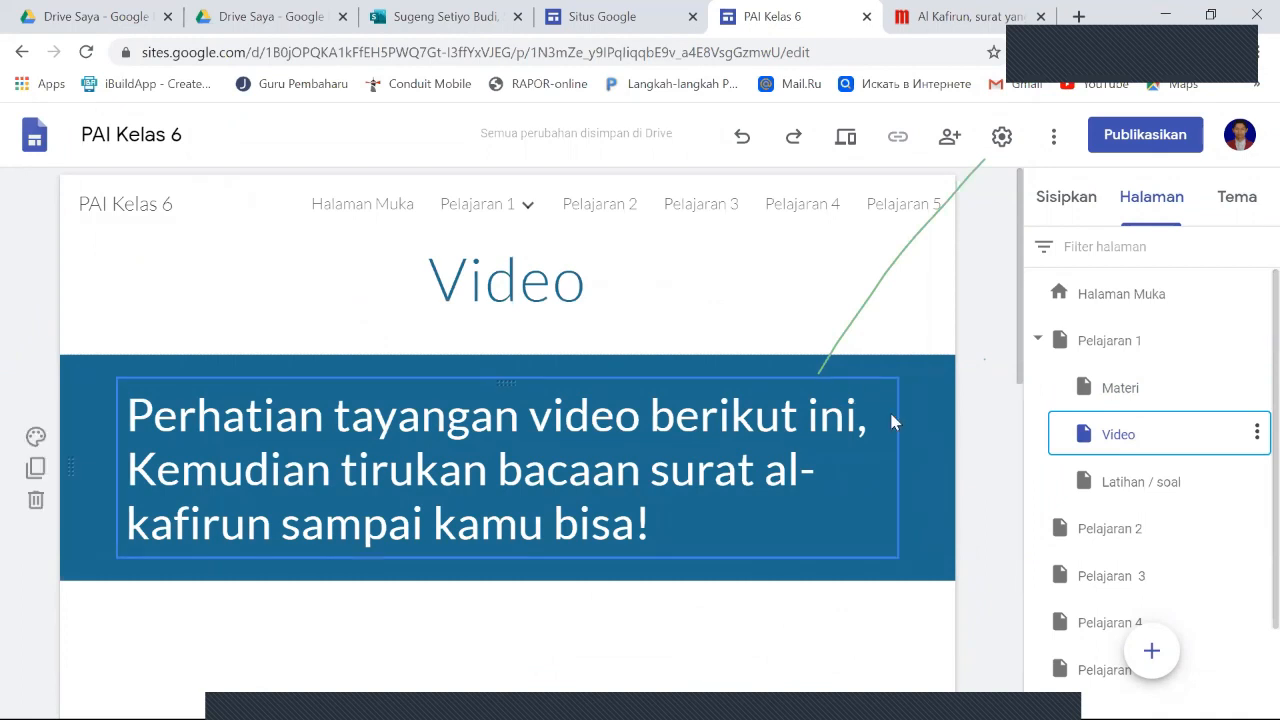
scroll(893, 420, "down", 2)
scroll(893, 432, "down", 5)
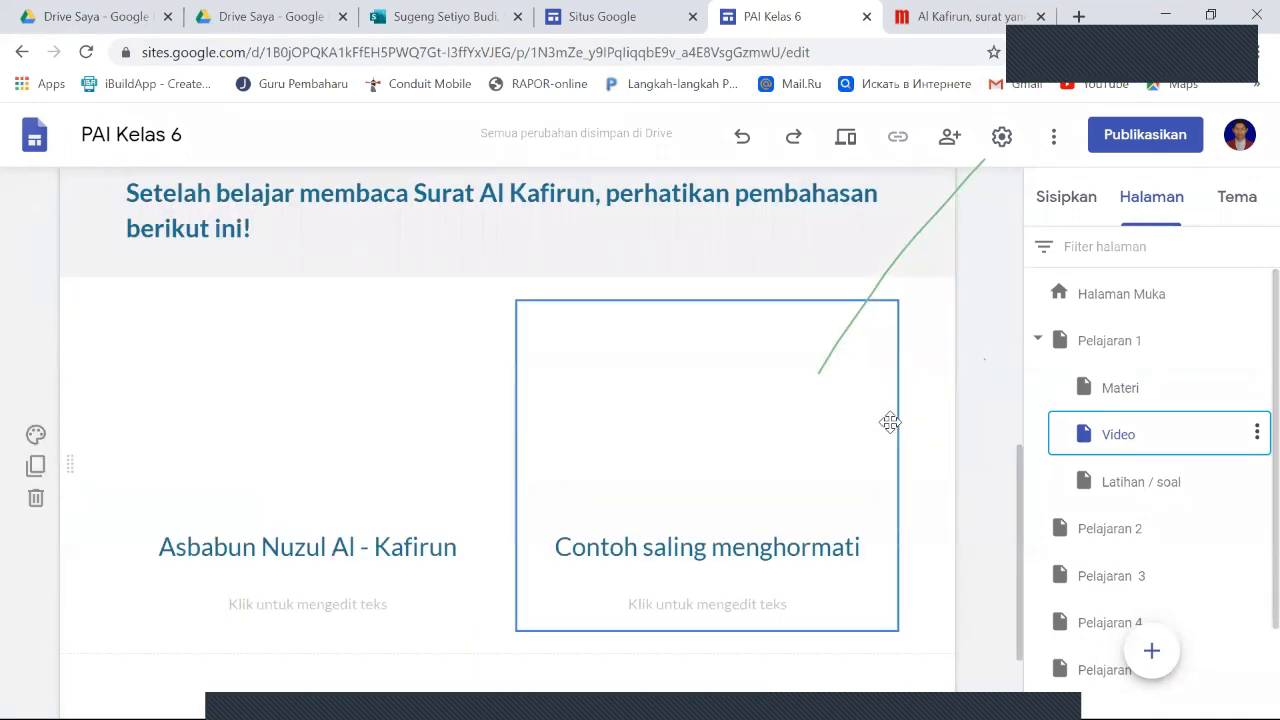
scroll(890, 421, "up", 3)
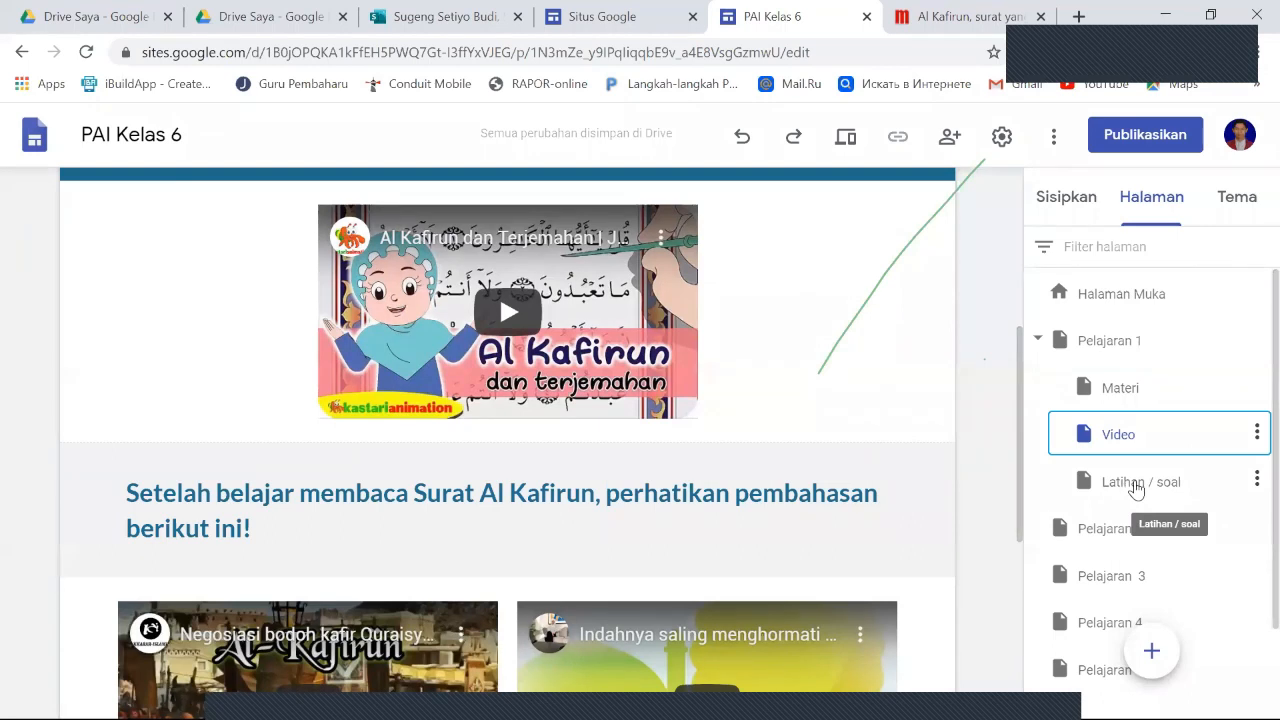
left_click(1135, 486)
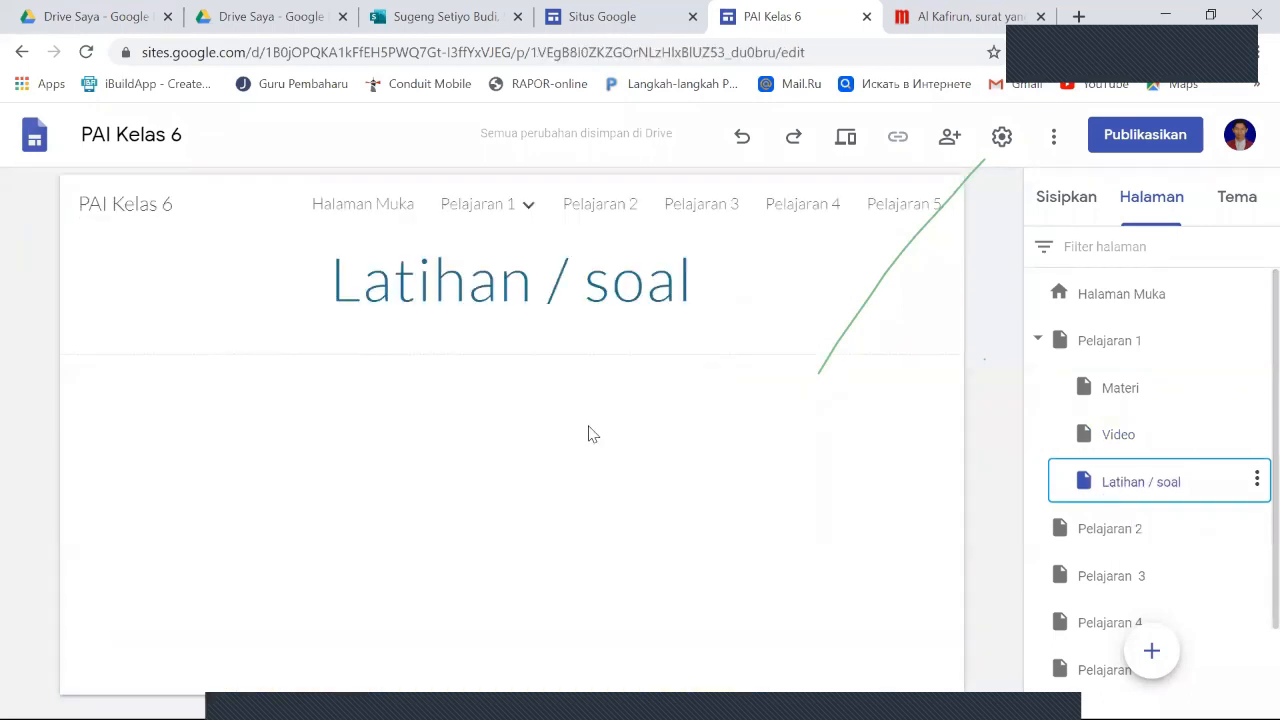
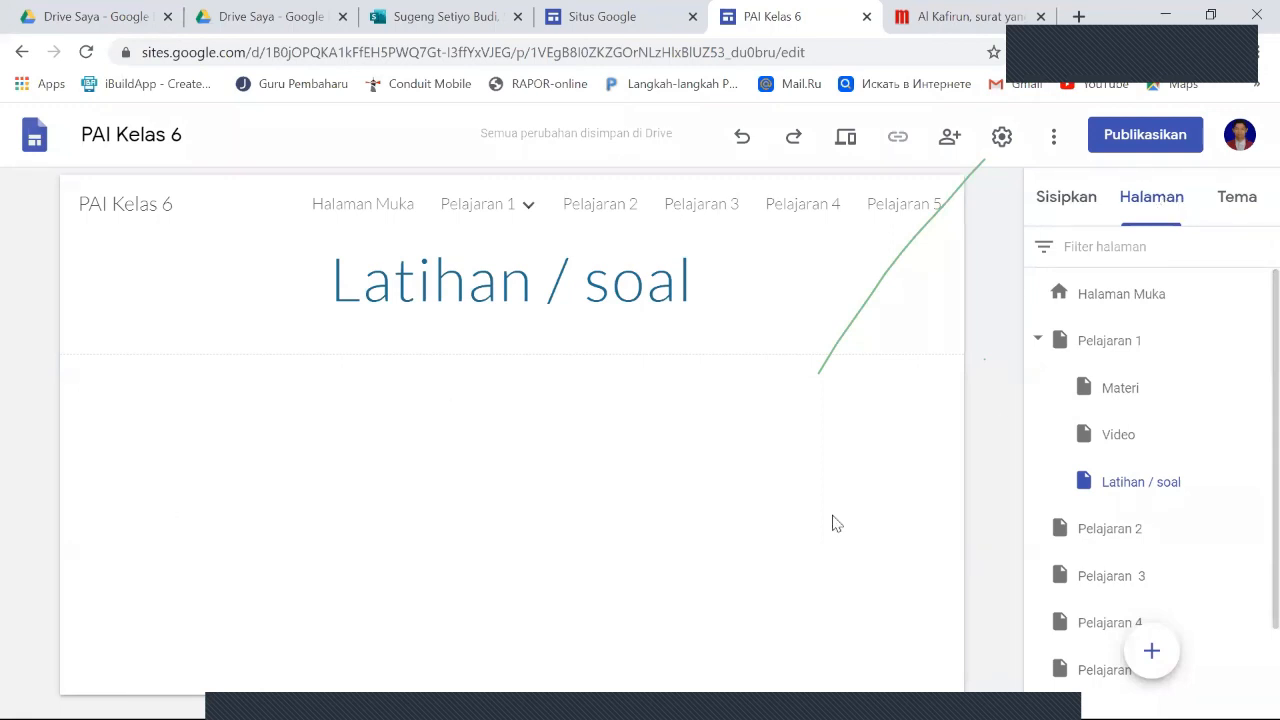
- Open the list of existing Google Forms for insertion into the Latihan / soal page
left_click(1128, 484)
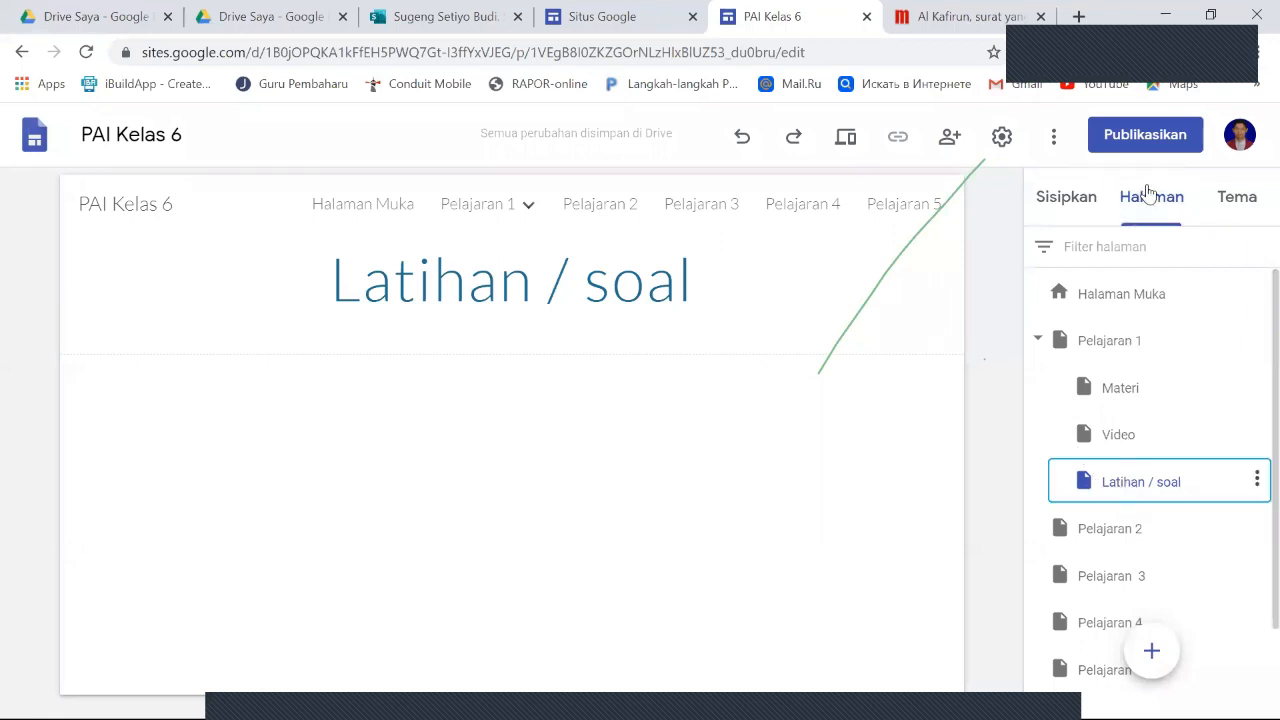
left_click(1058, 203)
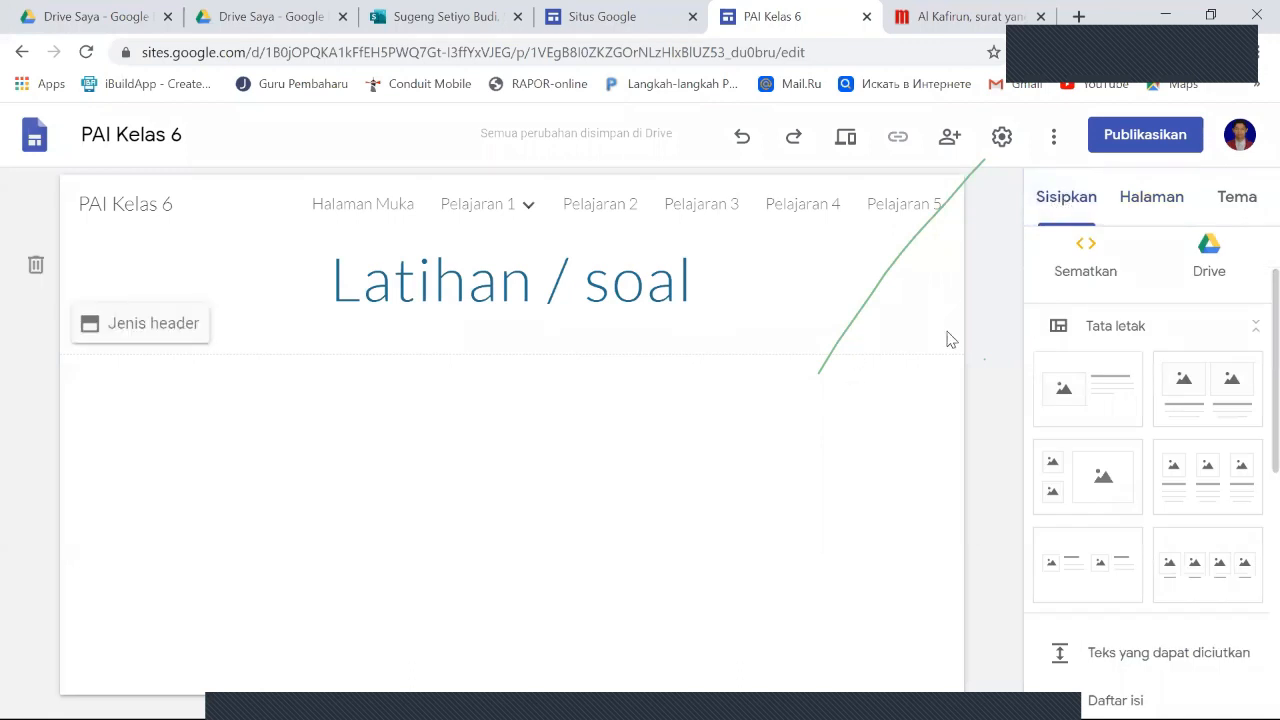
scroll(1111, 491, "down", 3)
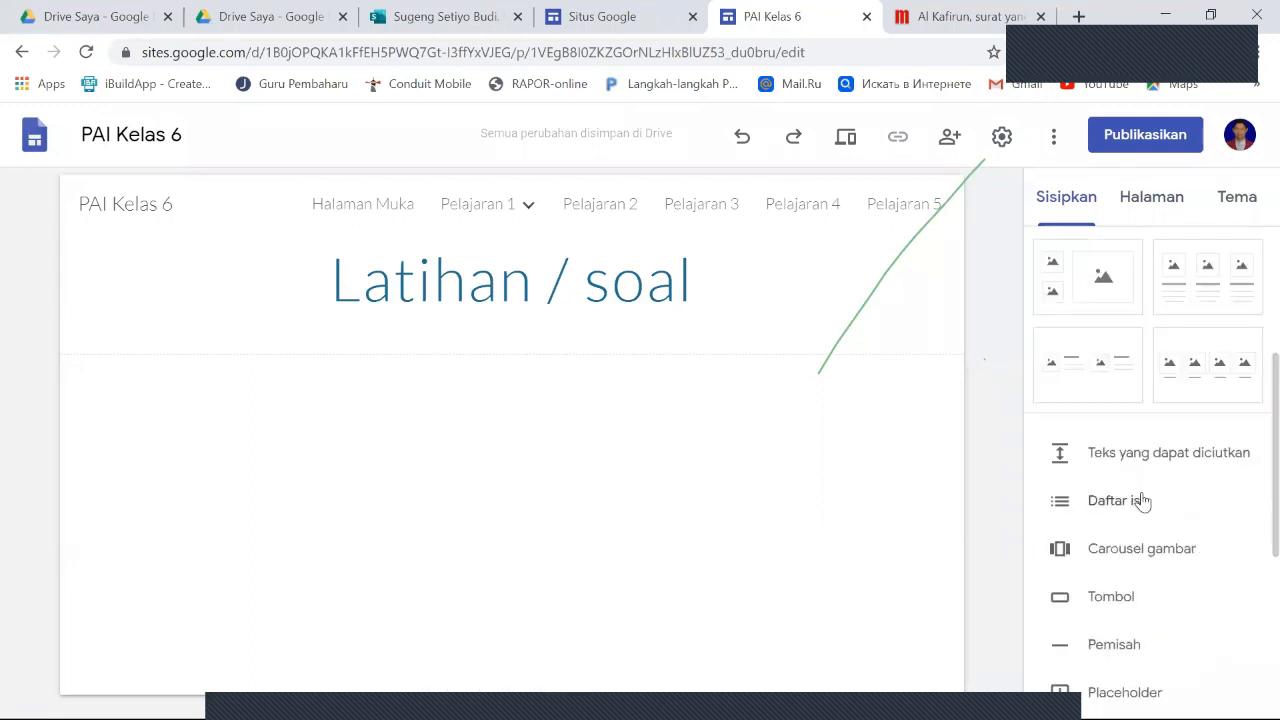
scroll(1185, 512, "down", 4)
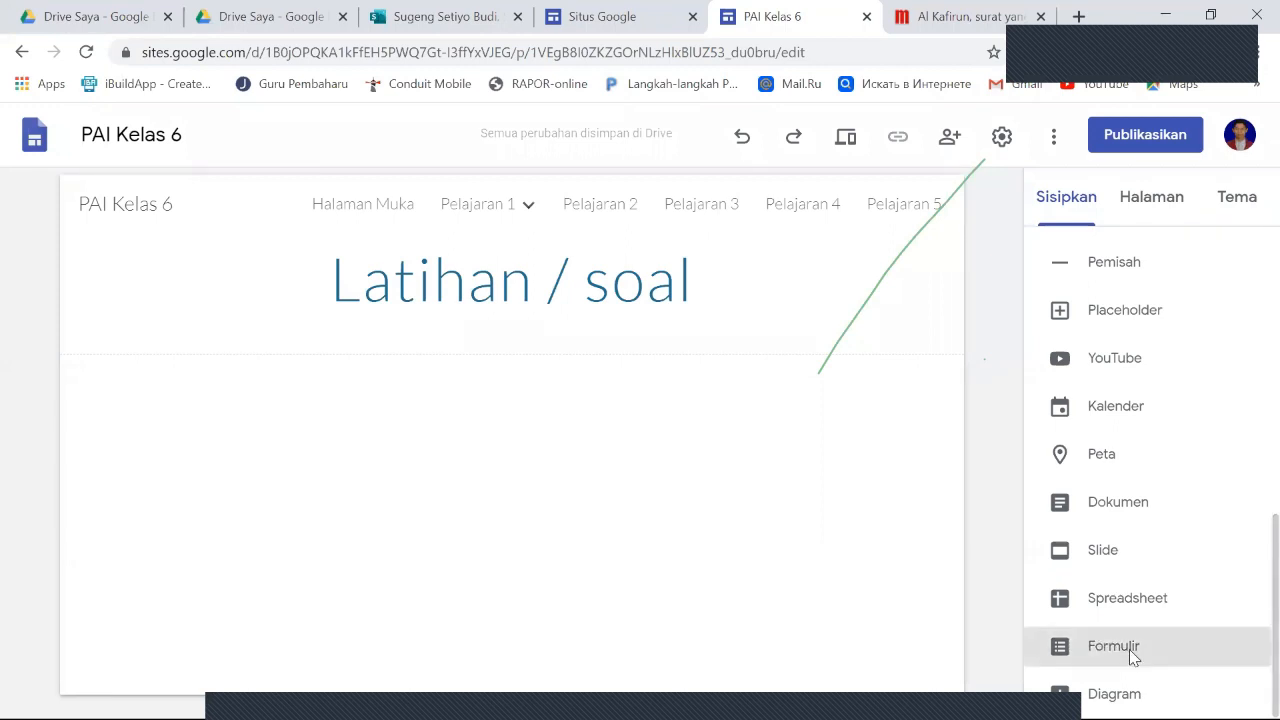
left_click(1133, 656)
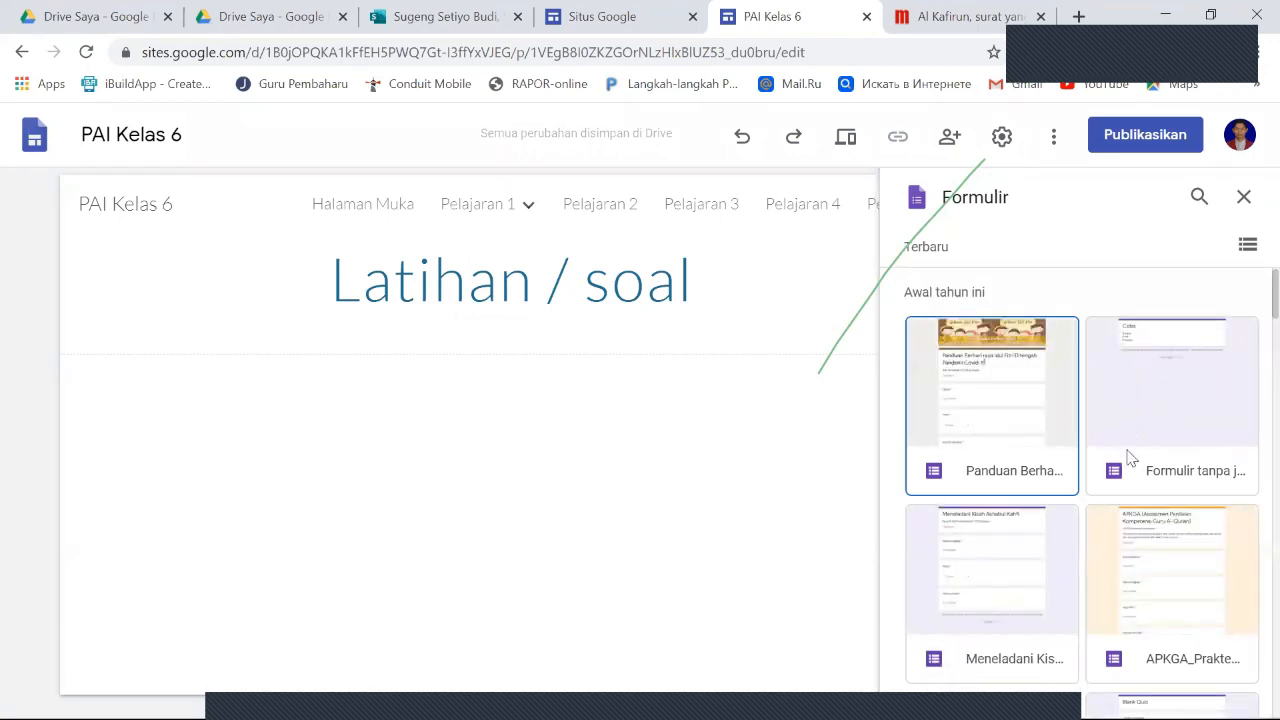
- Select the purple-header PAS Kelas VI form among the older forms
scroll(1128, 455, "down", 1)
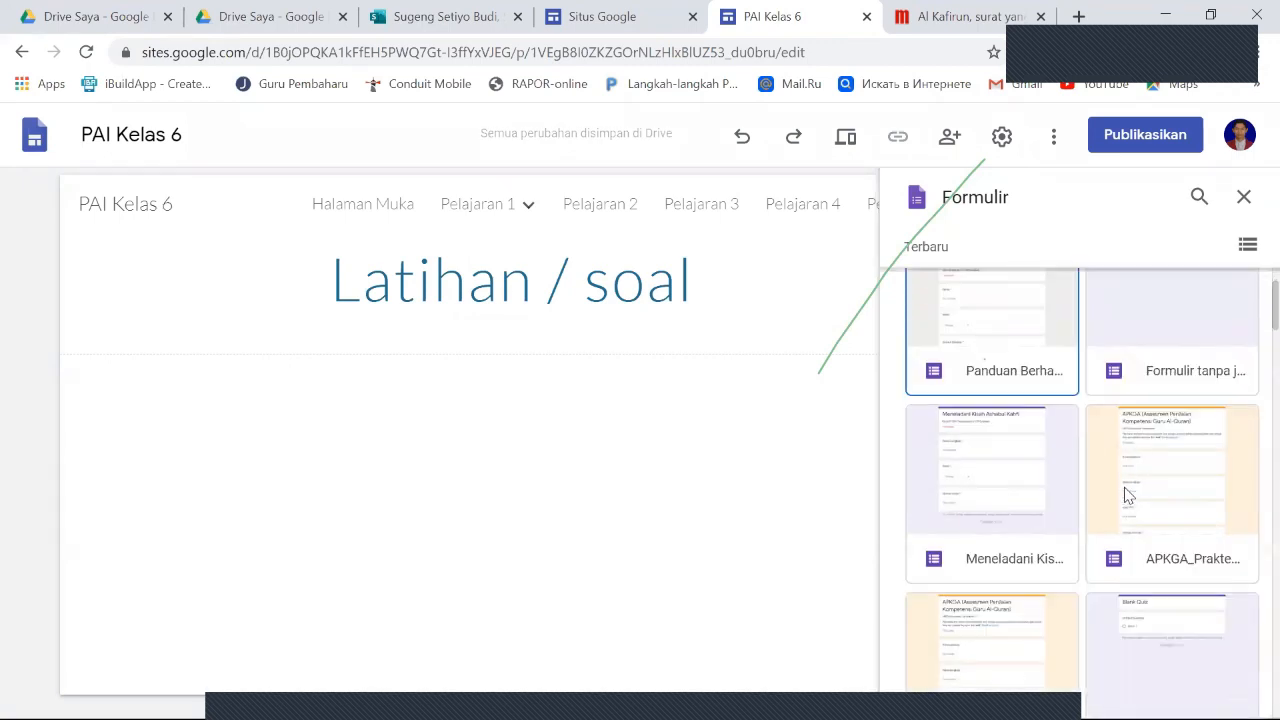
scroll(1128, 494, "down", 4)
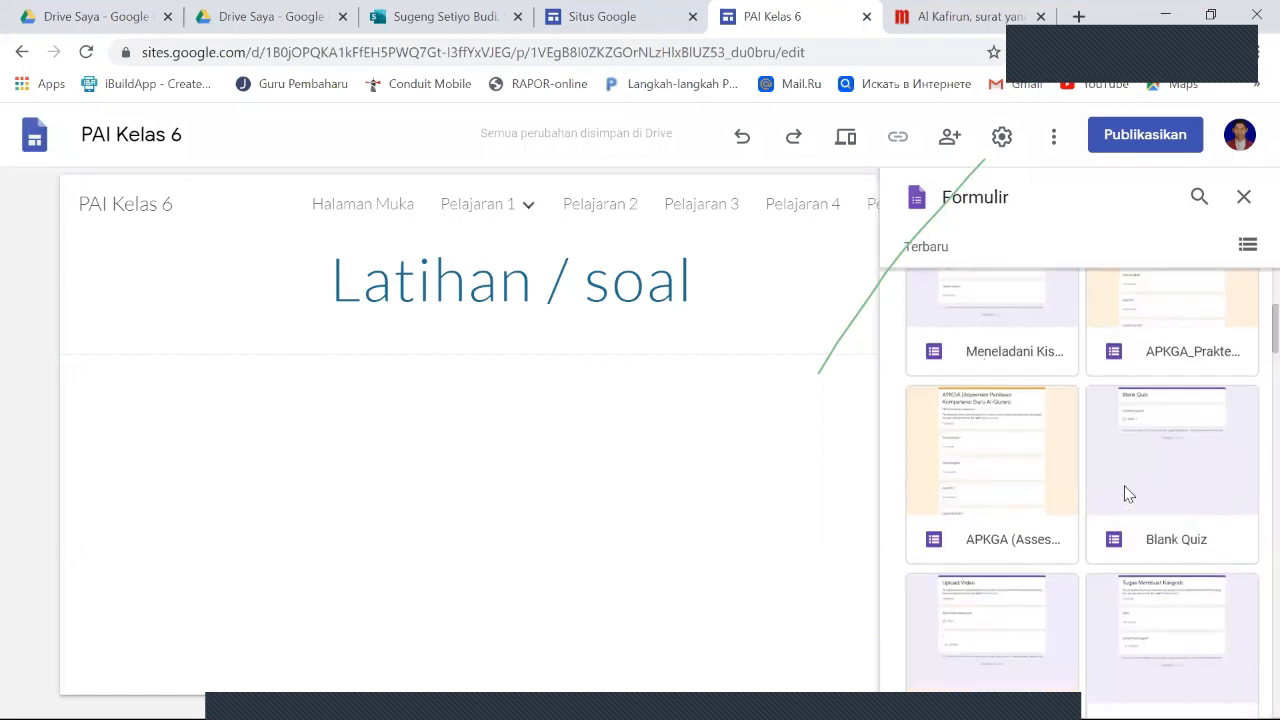
scroll(1128, 494, "down", 5)
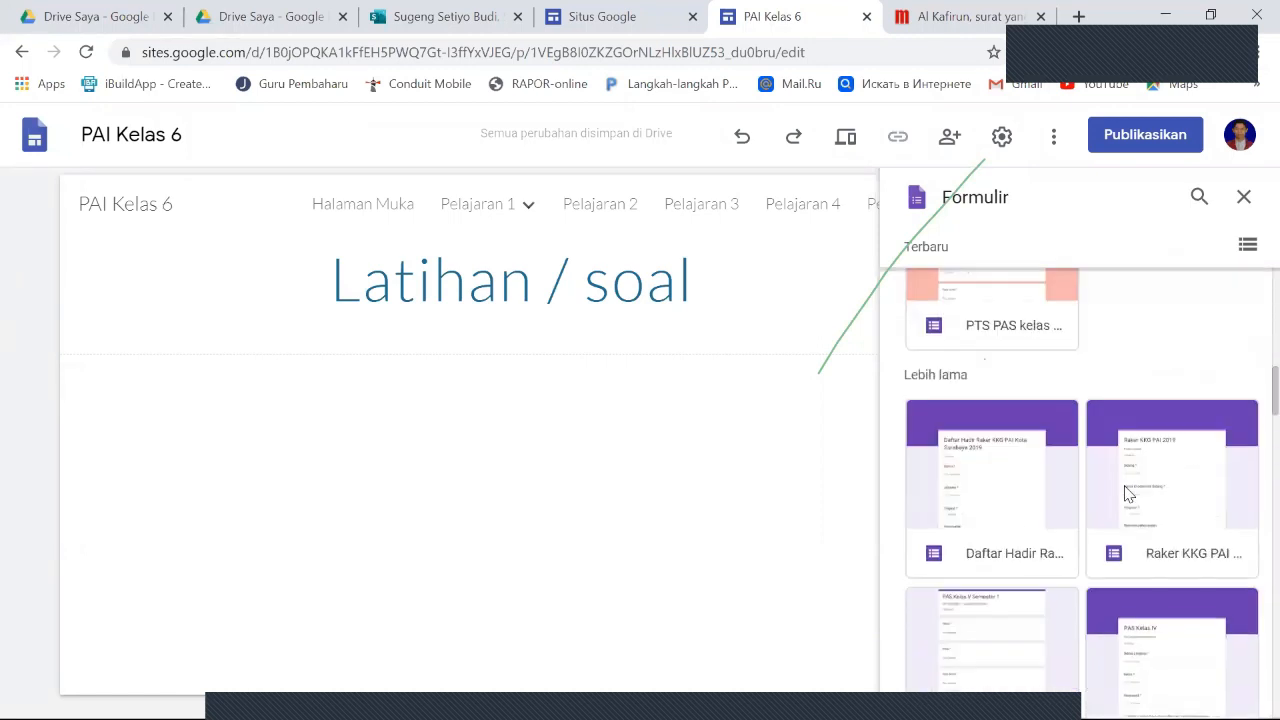
scroll(1128, 494, "down", 2)
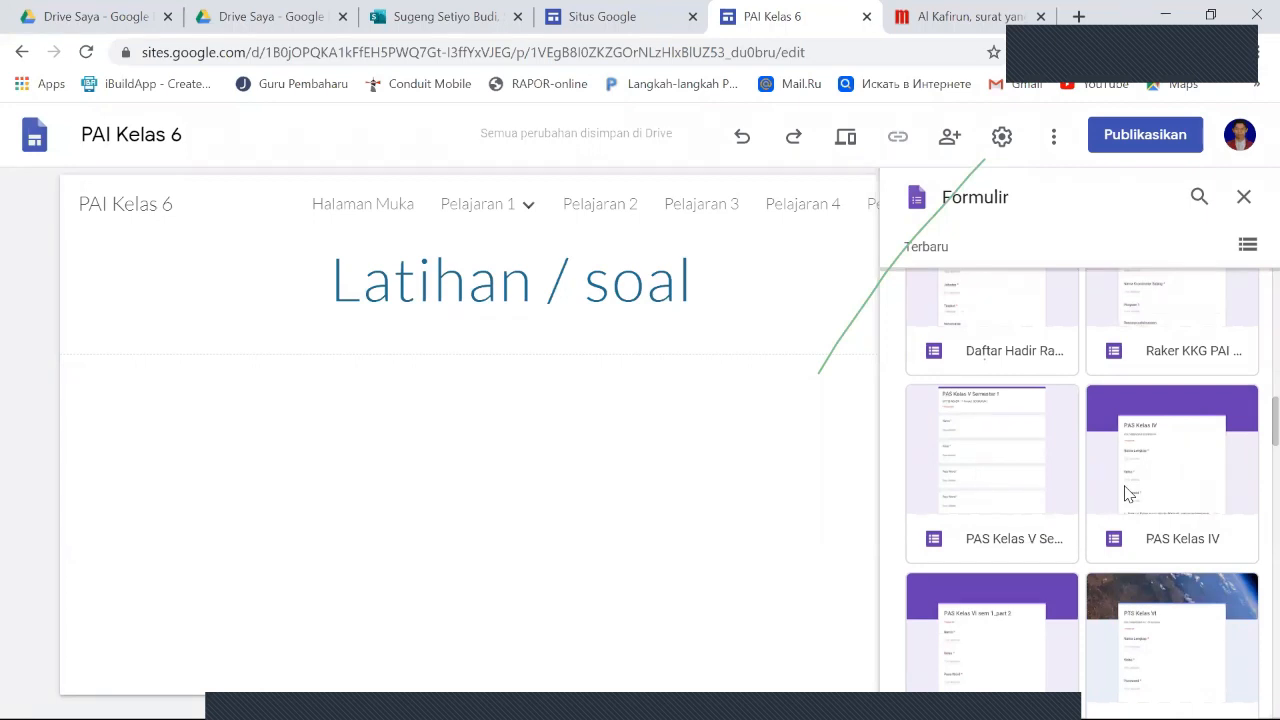
scroll(1132, 494, "down", 1)
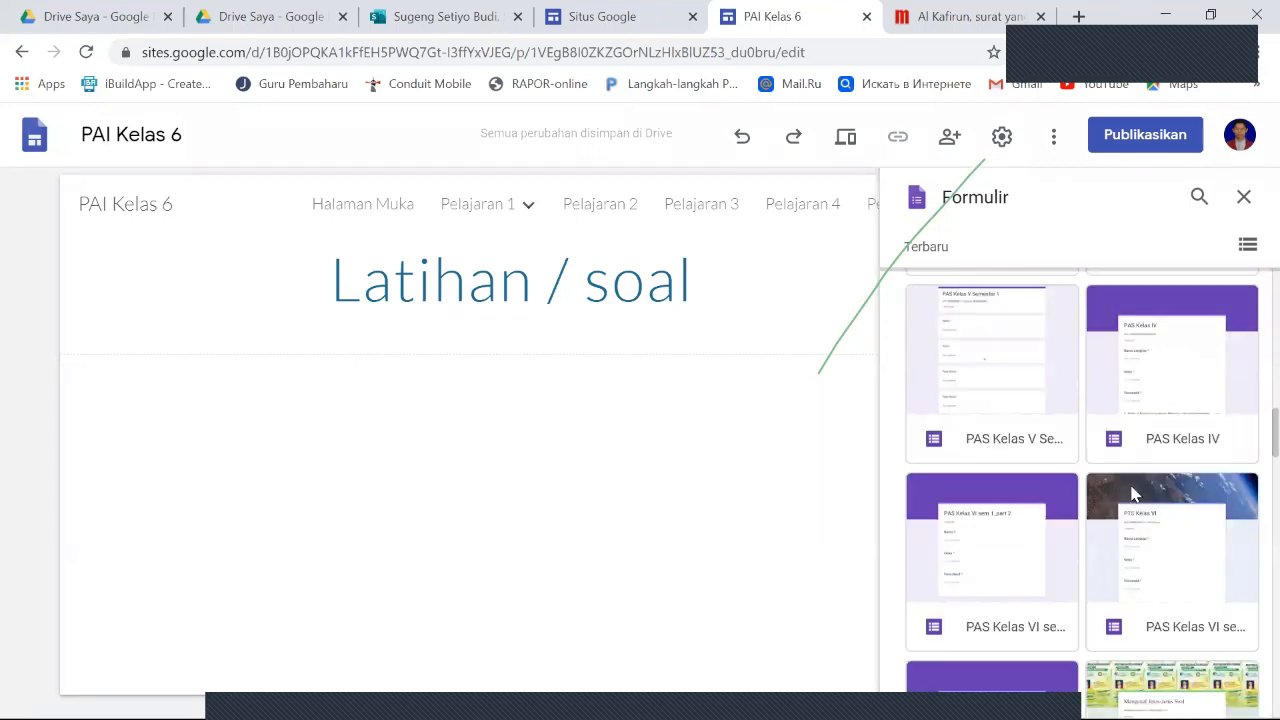
scroll(1133, 494, "down", 1)
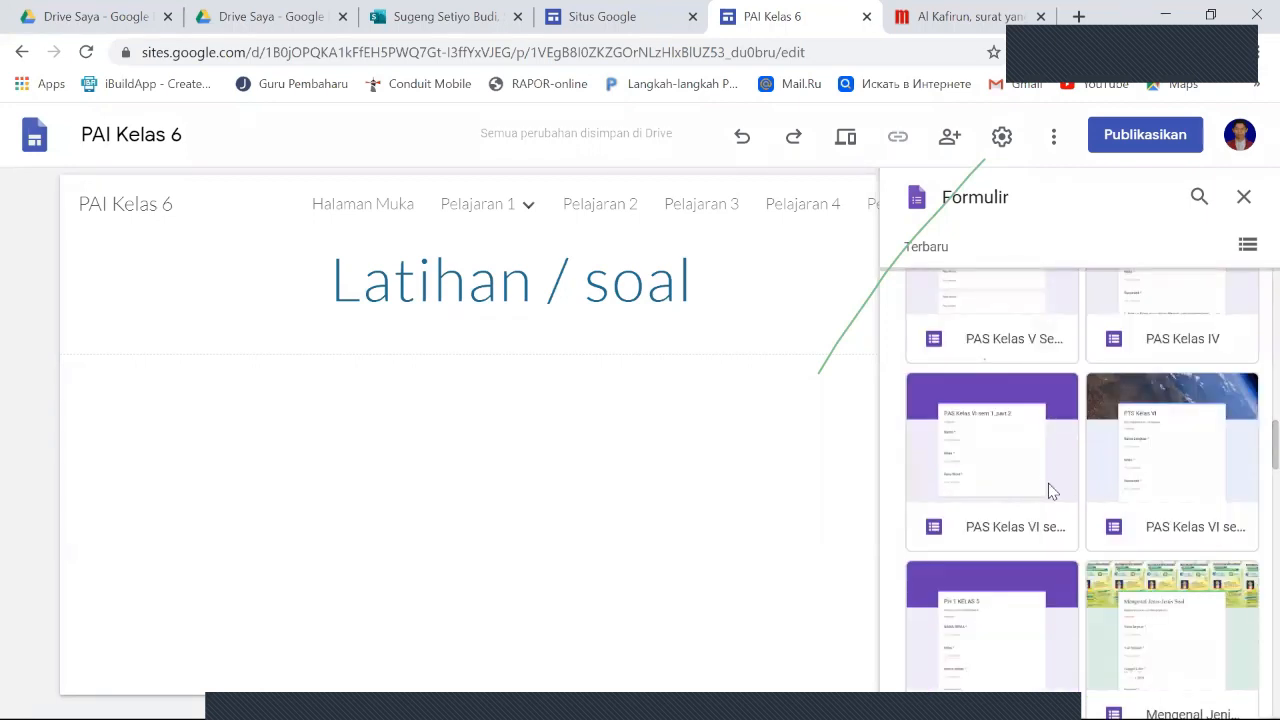
left_click(1033, 480)
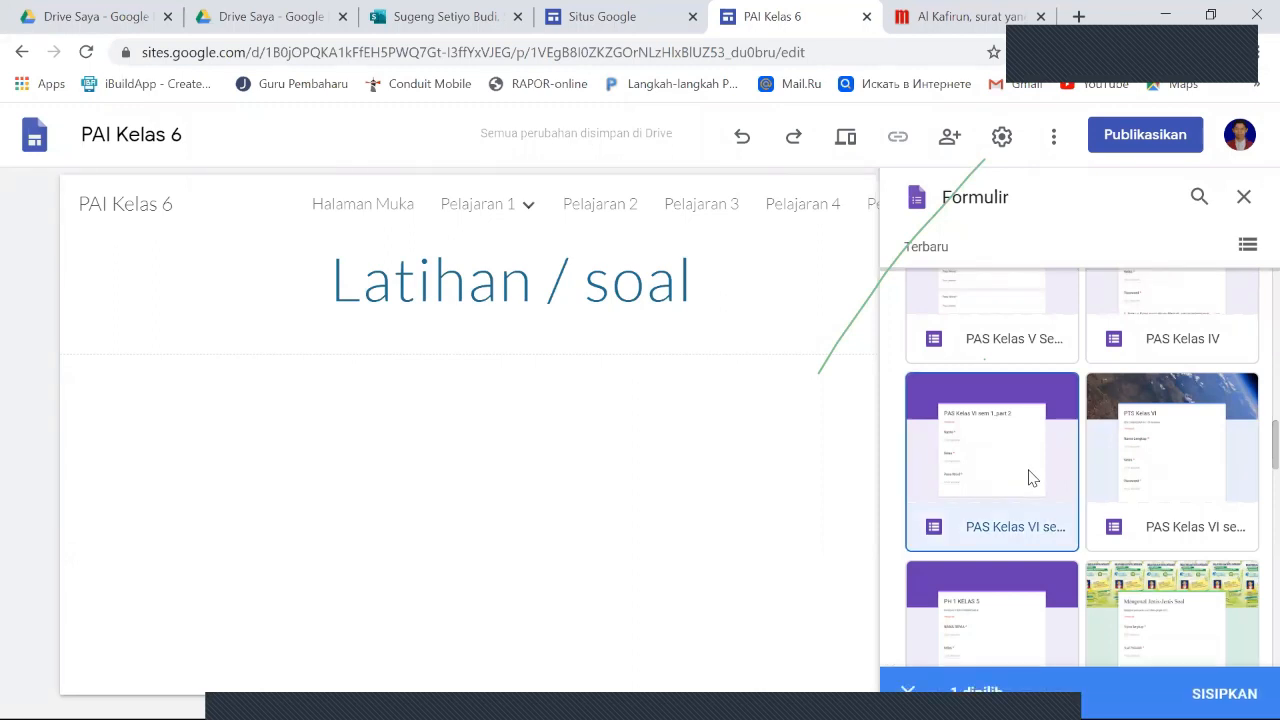
scroll(1075, 490, "down", 1)
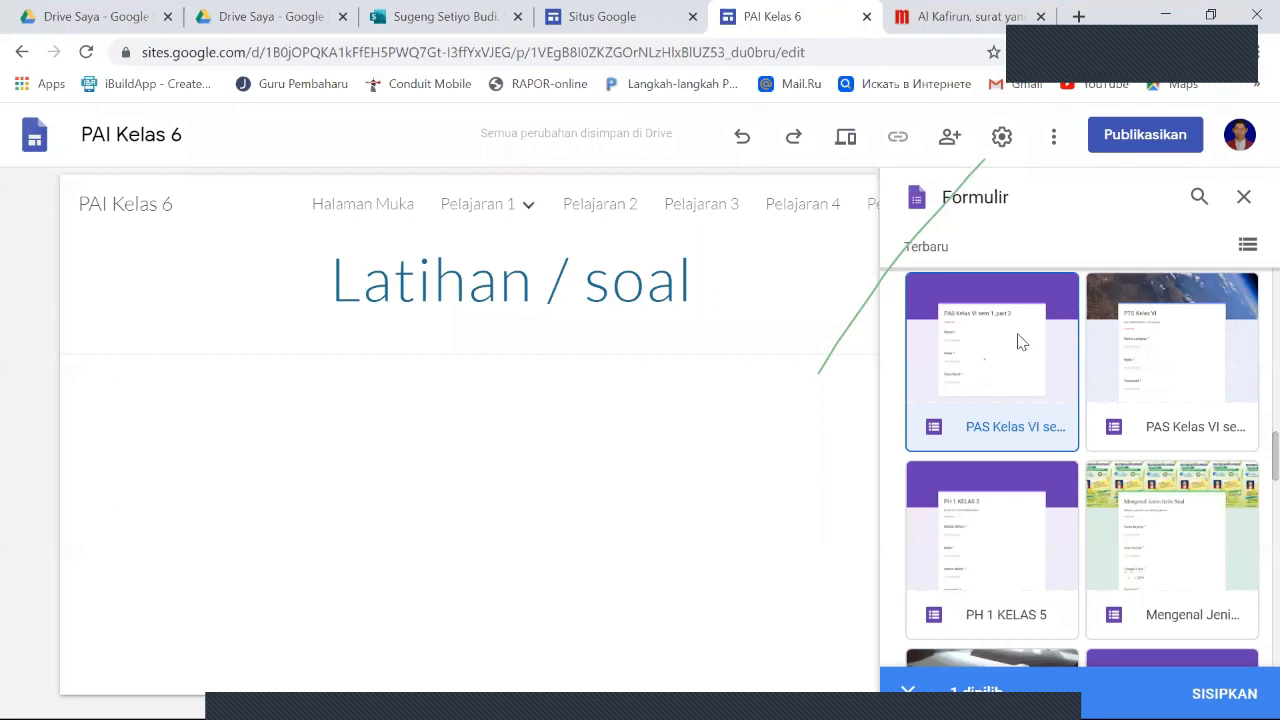
left_click(1014, 402)
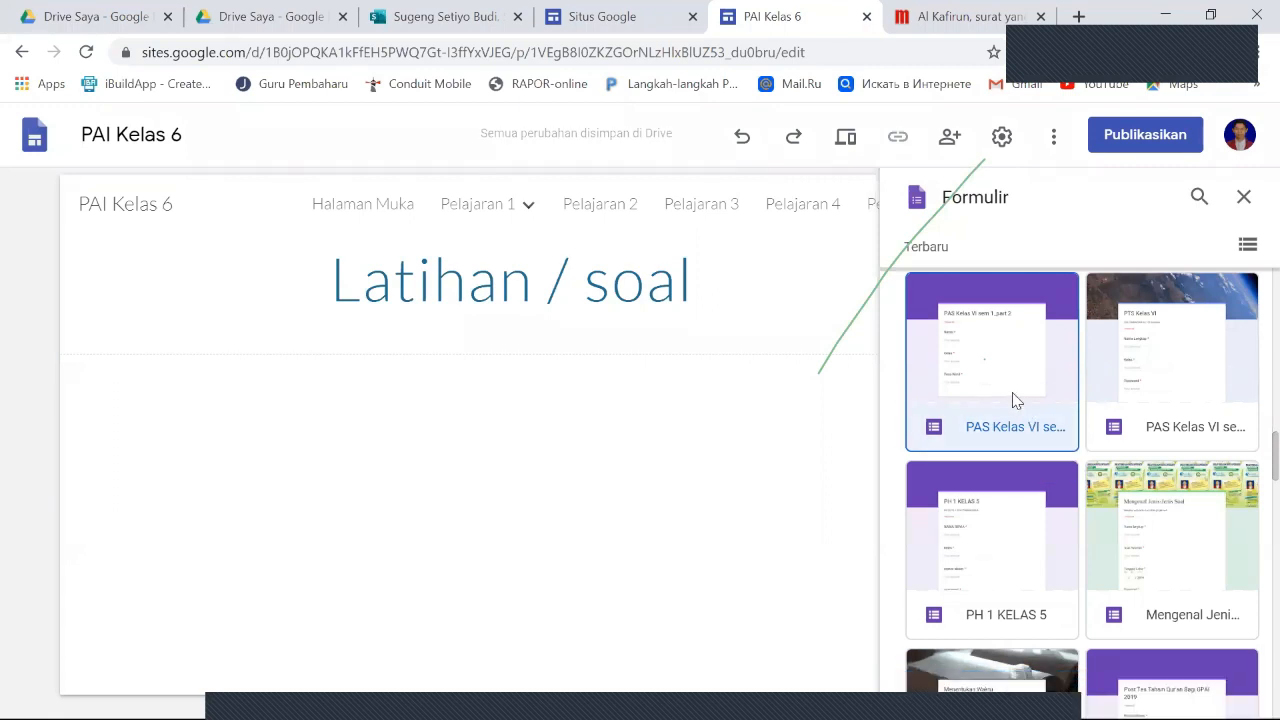
left_click(1014, 400)
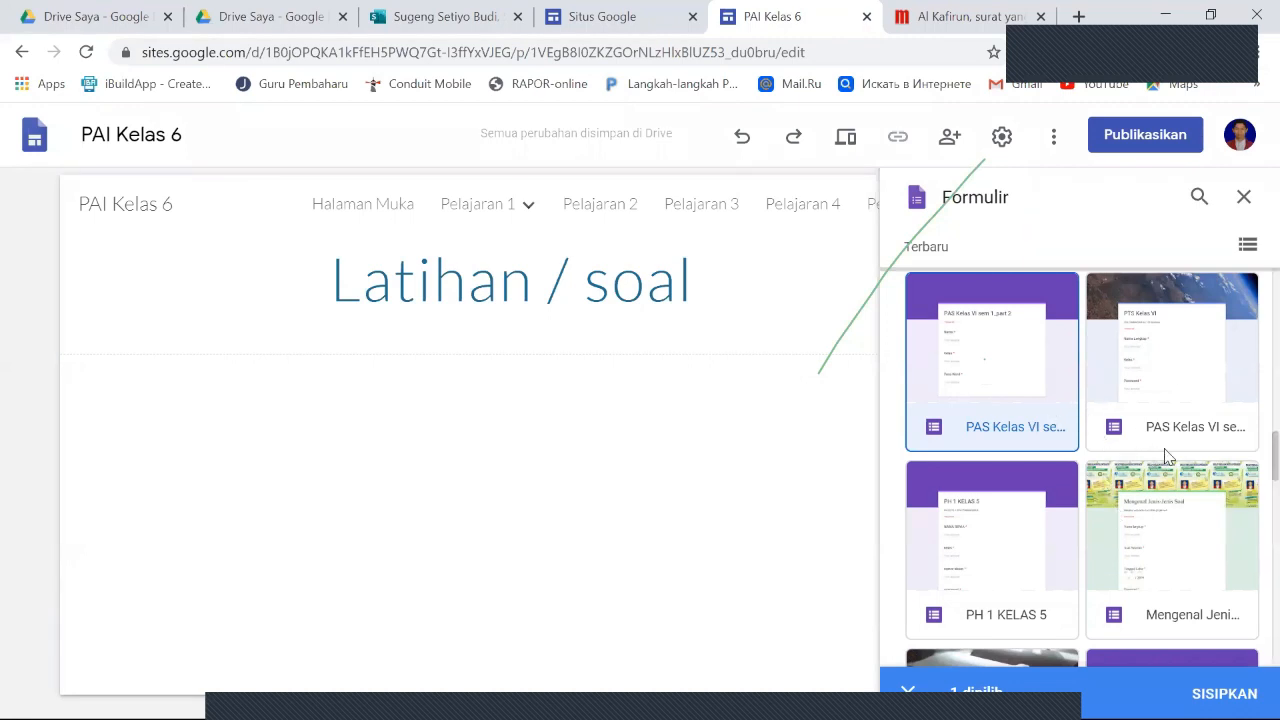
- Look through the recent and older forms for a suitable exercise form, comparing the PAS, PH and quiz entries
scroll(1115, 455, "up", 1)
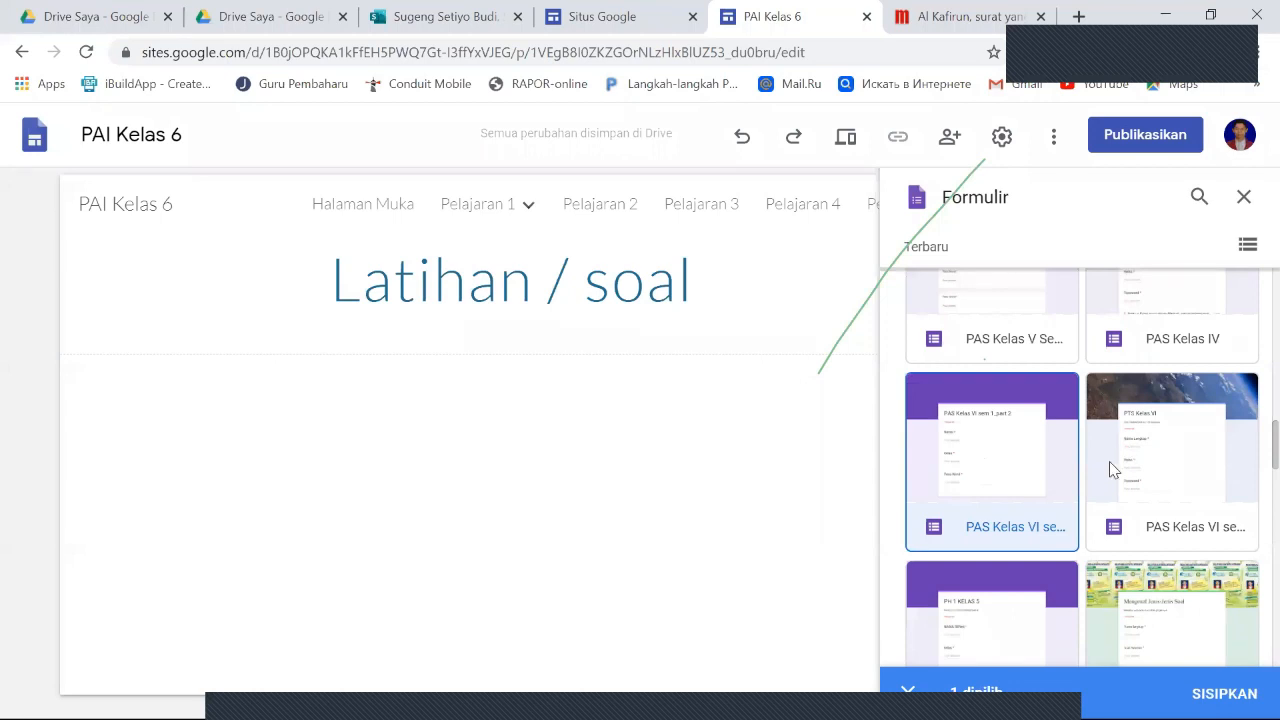
scroll(1109, 461, "down", 1)
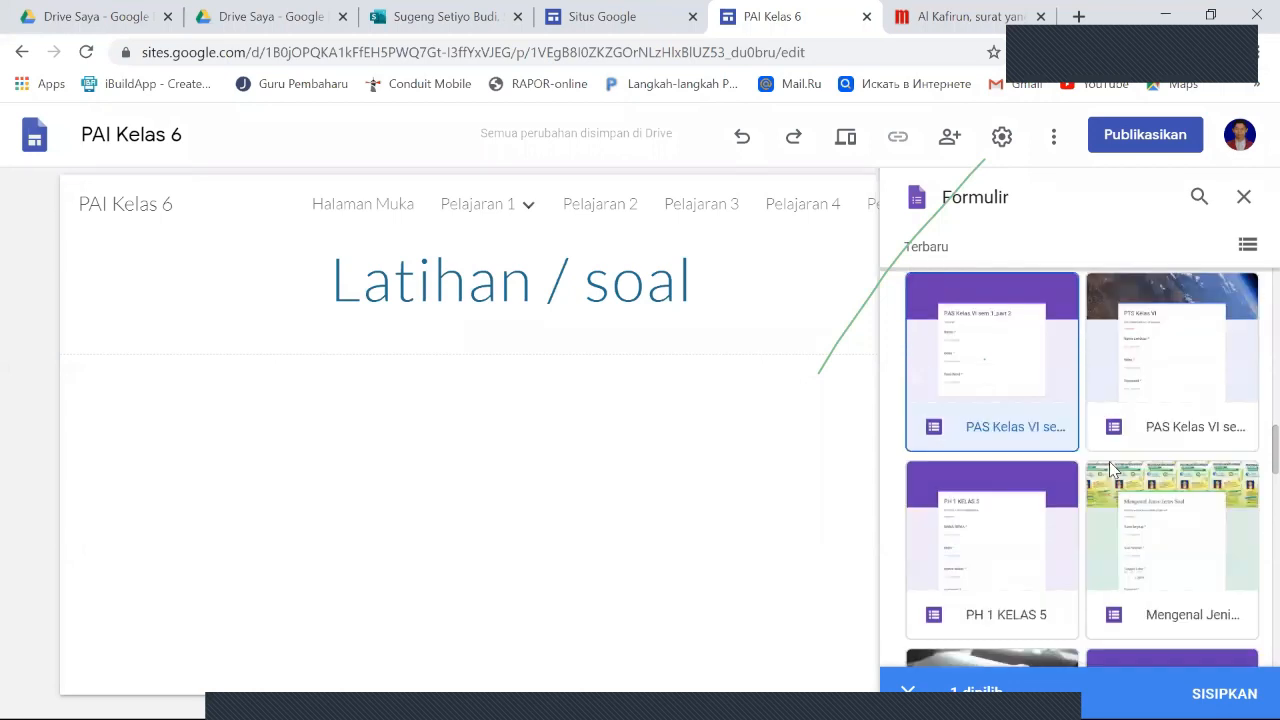
scroll(1111, 468, "down", 5)
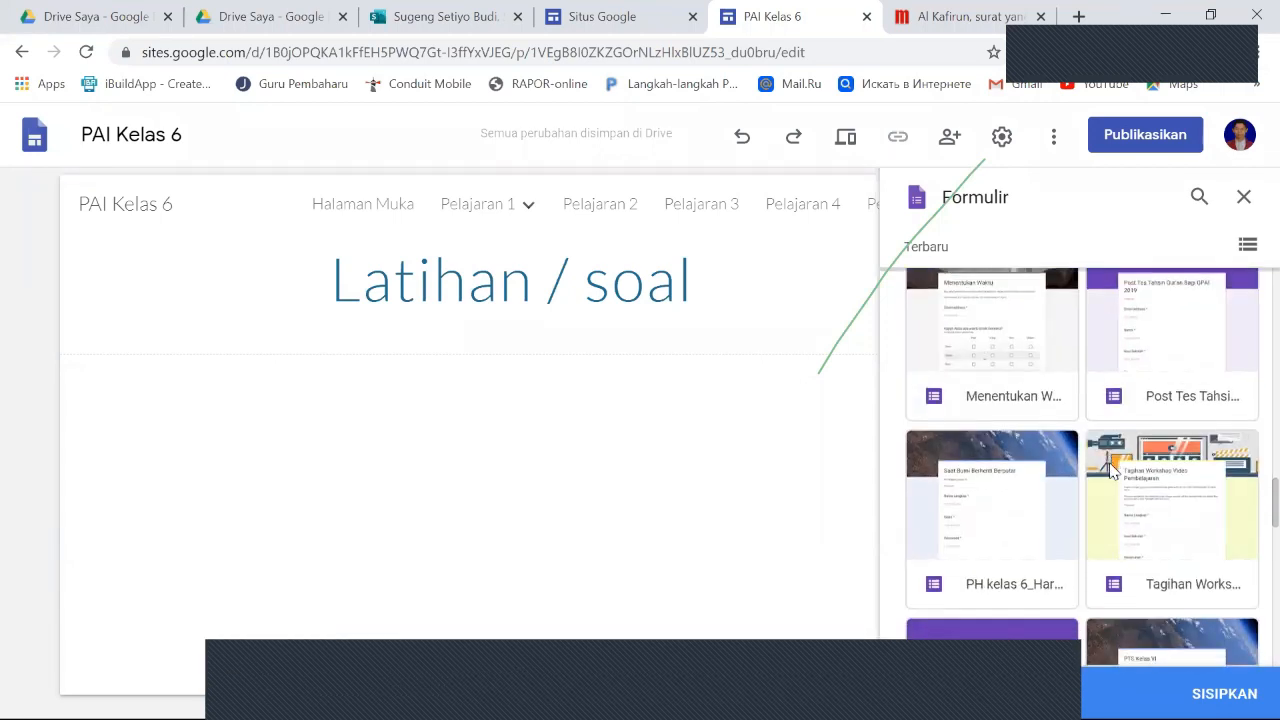
scroll(1110, 470, "up", 5)
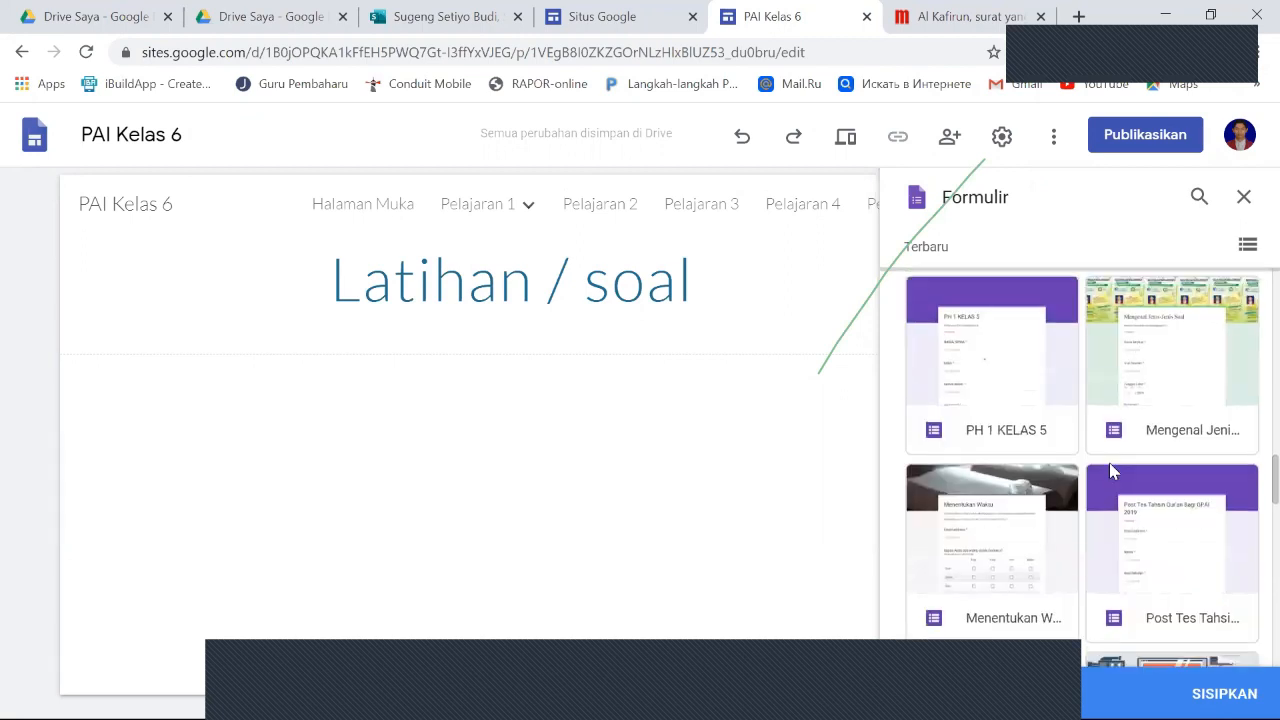
scroll(1112, 470, "up", 2)
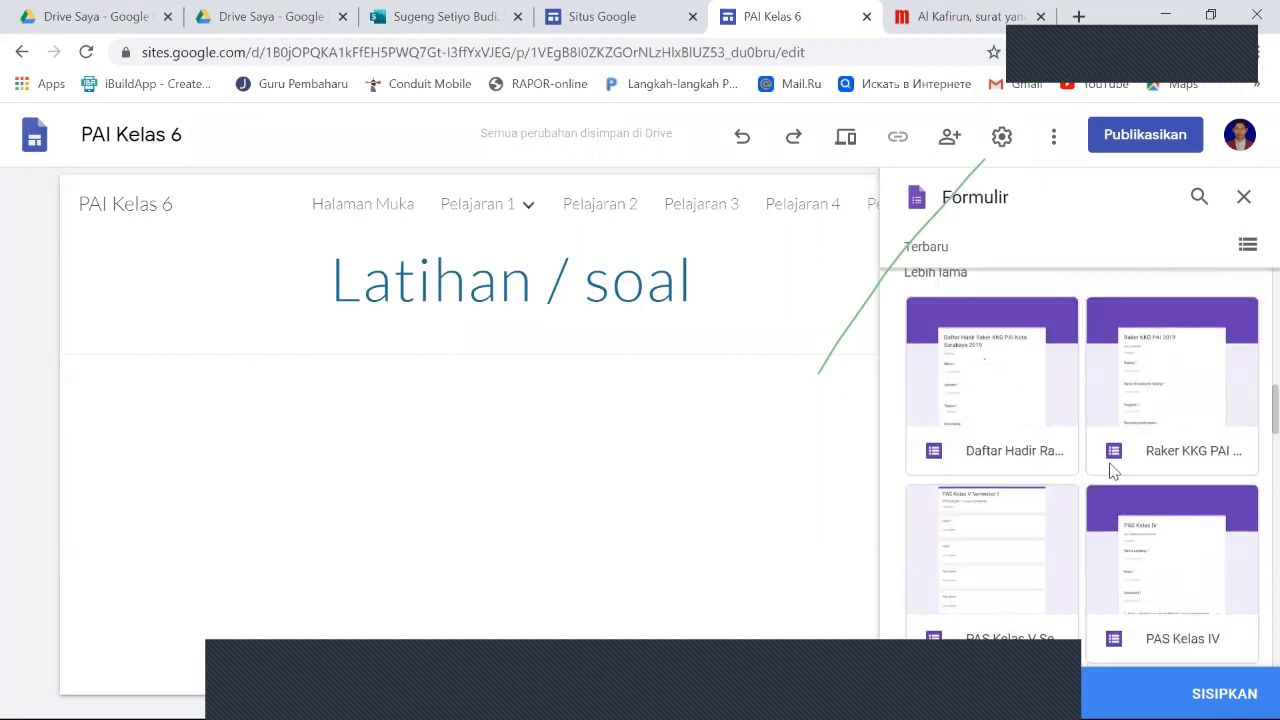
scroll(1111, 467, "up", 6)
scroll(1115, 470, "down", 5)
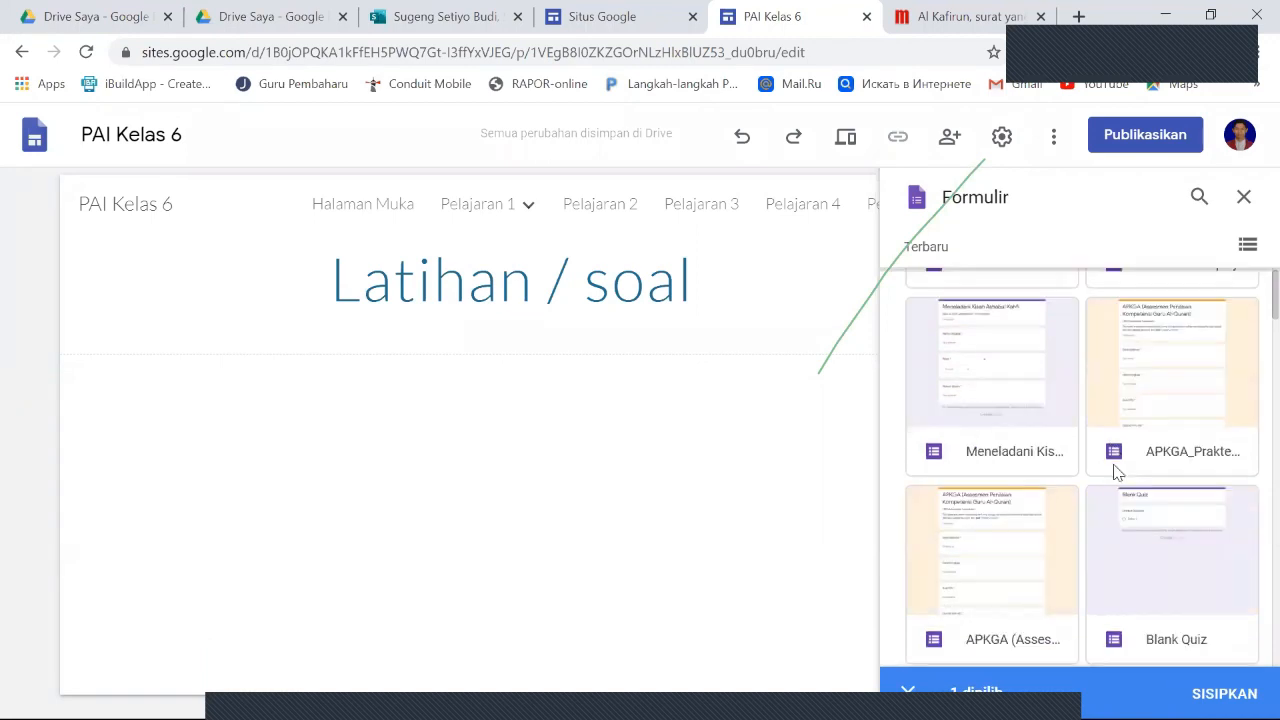
scroll(1120, 472, "down", 5)
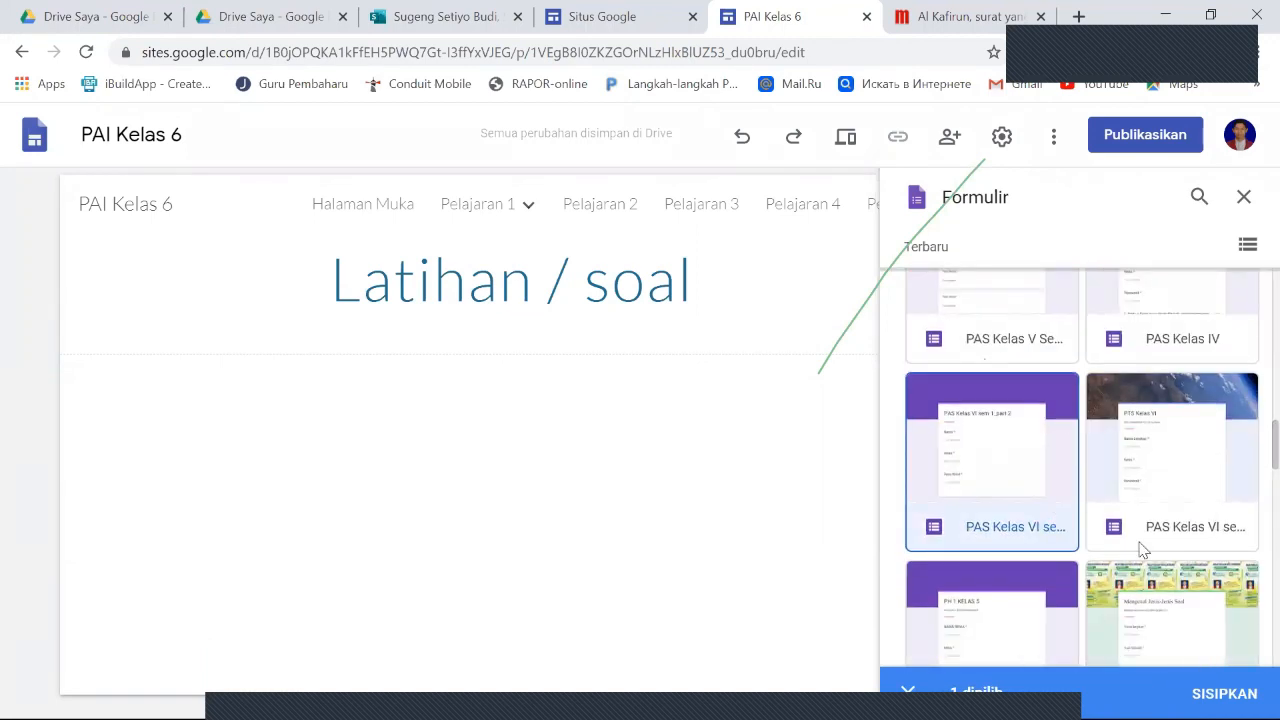
scroll(1104, 476, "up", 2)
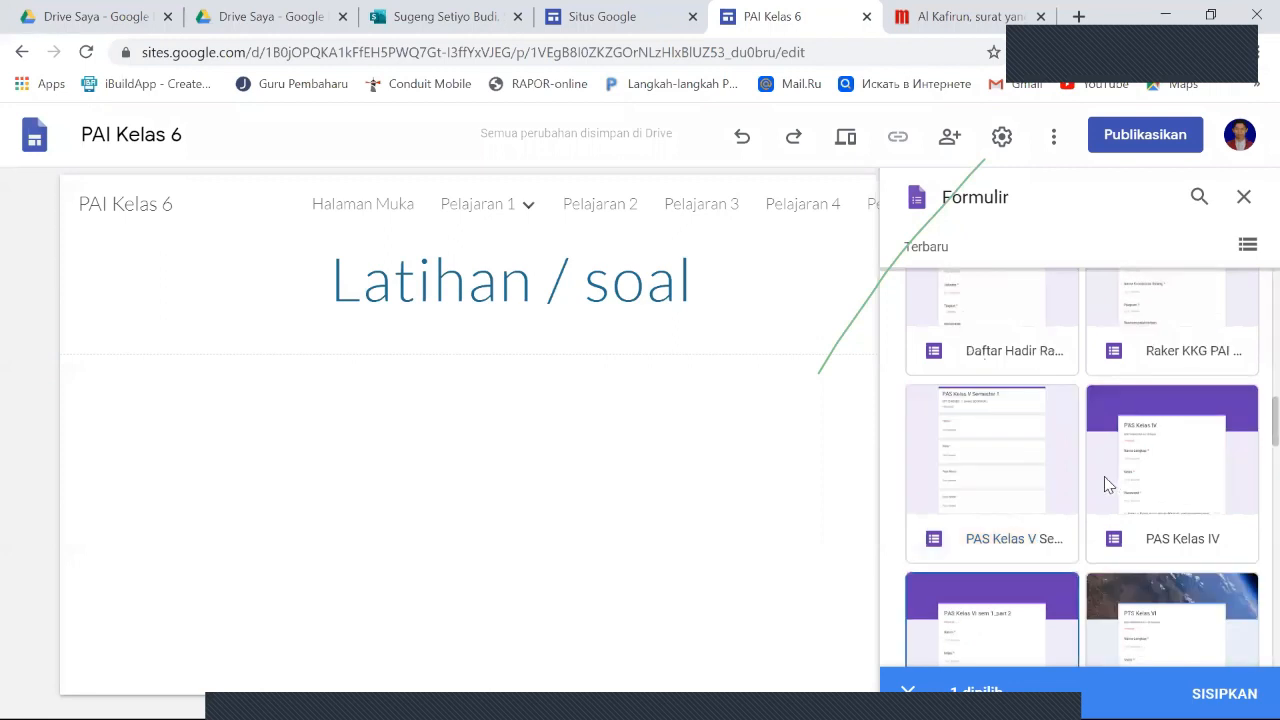
scroll(1104, 476, "down", 3)
scroll(1104, 476, "down", 1)
scroll(1104, 476, "up", 2)
scroll(1100, 478, "down", 2)
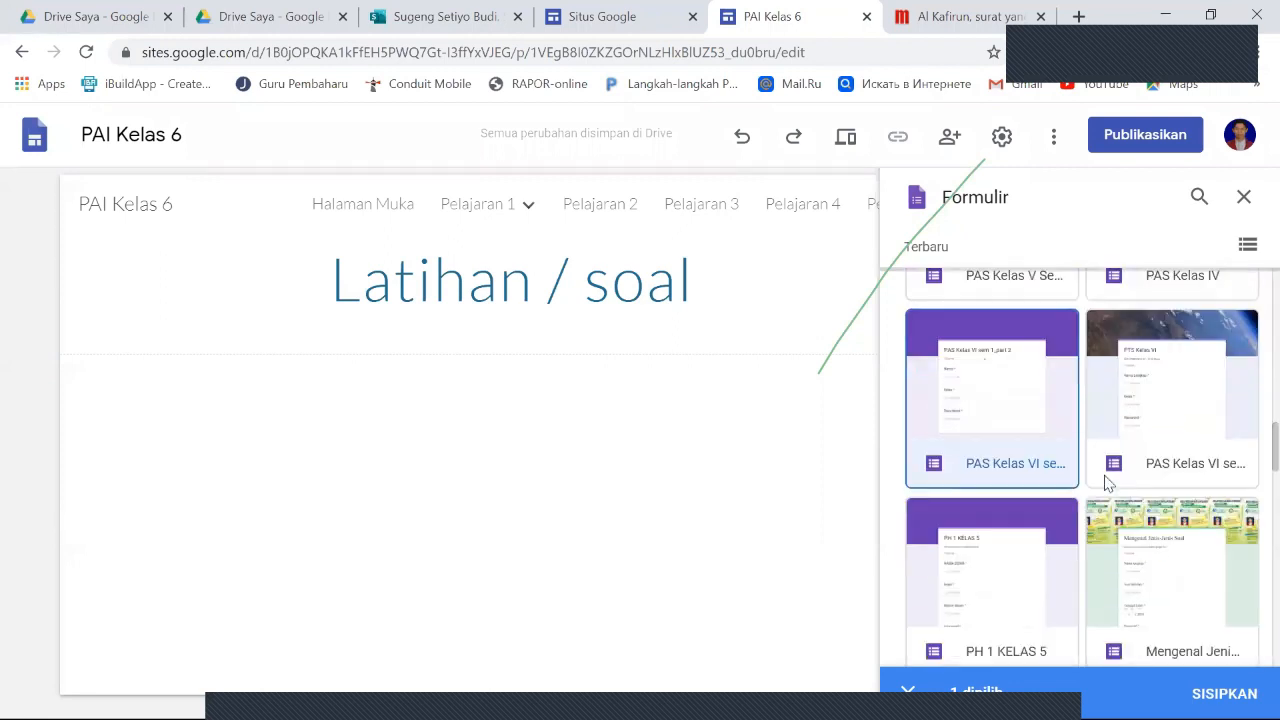
- Select the PH 1 KELAS 5 form instead of the PAS Kelas VI form and insert it into the Latihan / soal page
left_click(1037, 471)
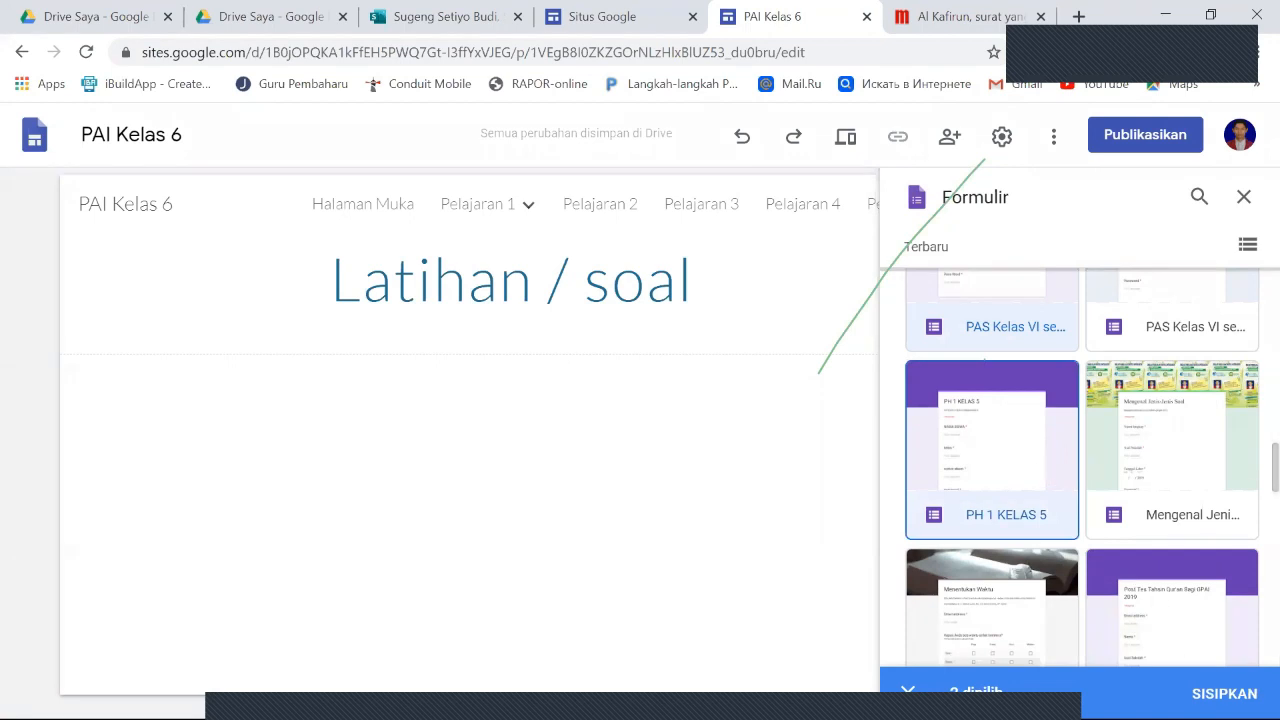
scroll(1083, 480, "up", 3)
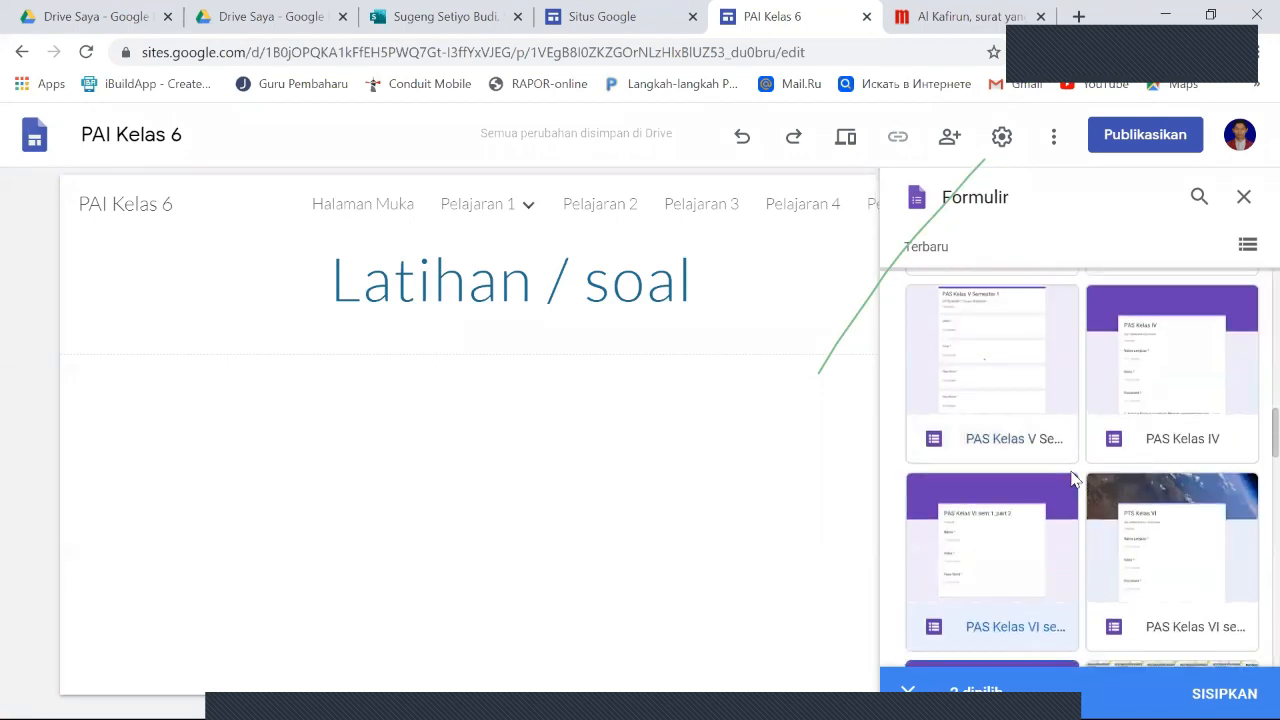
left_click(1048, 545)
scroll(1060, 540, "down", 3)
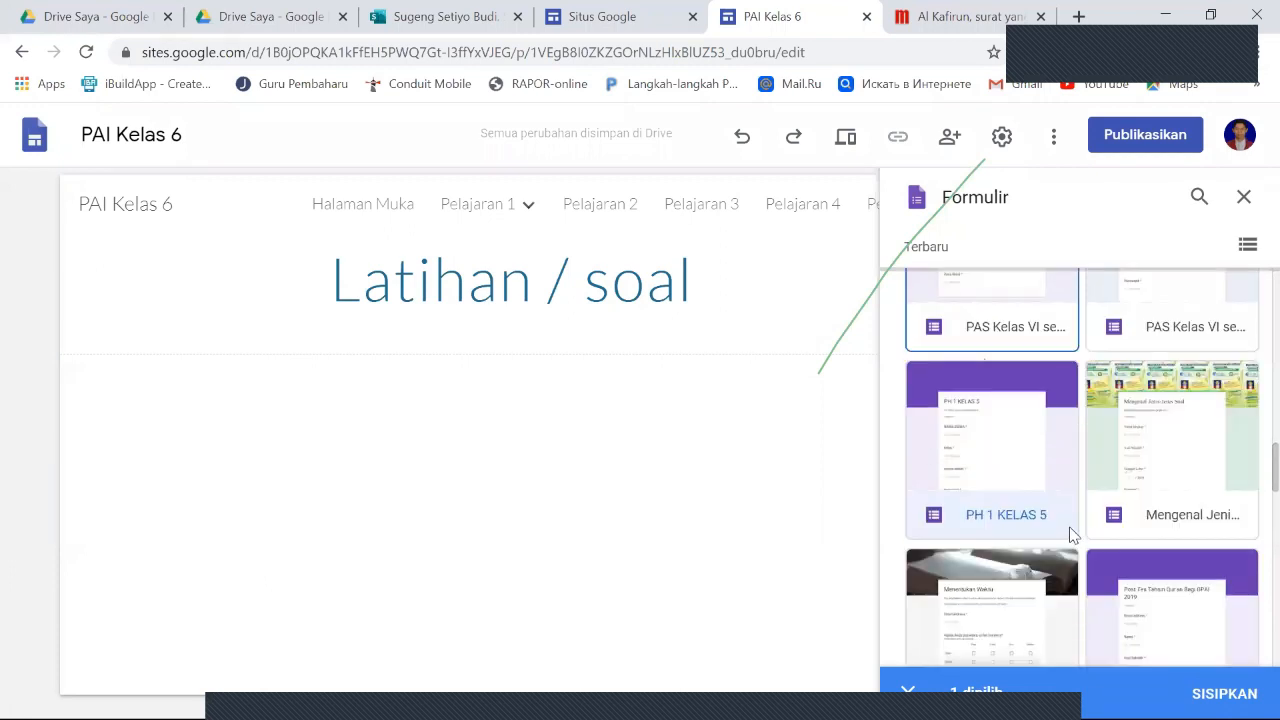
left_click(1212, 675)
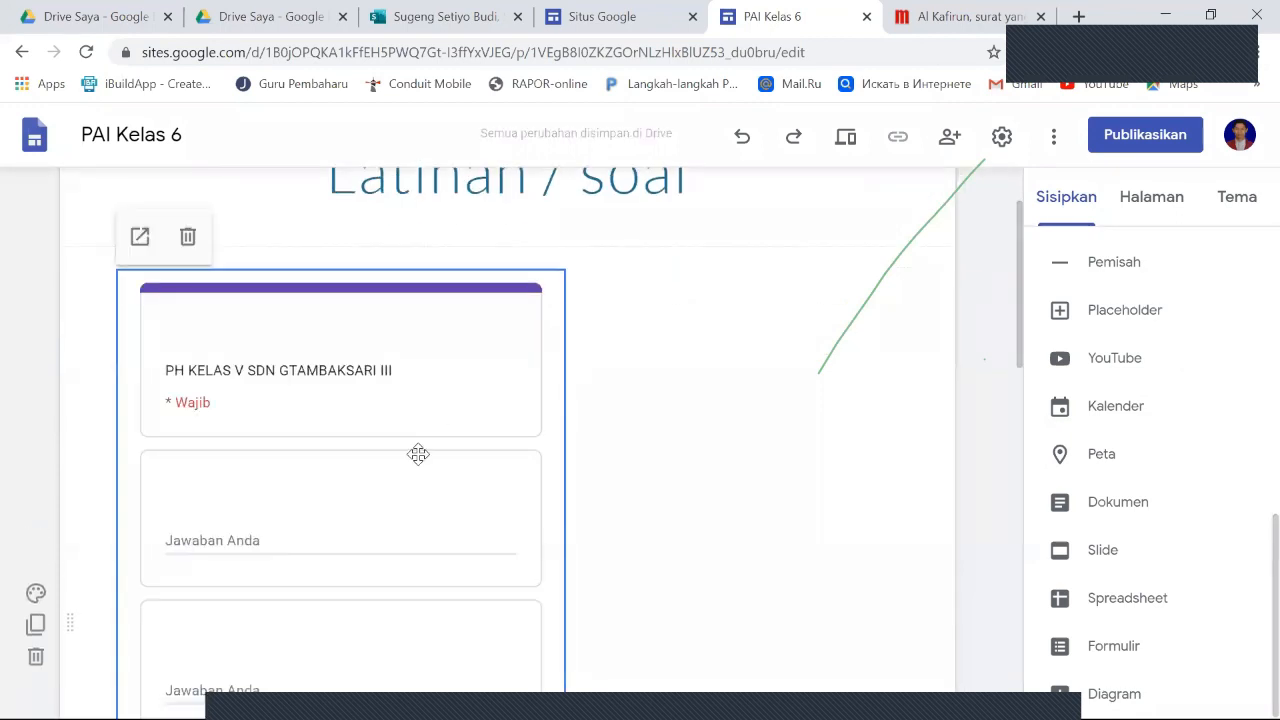
- Review the embedded PH 1 KELAS 5 form from its title and student fields to the end
scroll(450, 458, "down", 3)
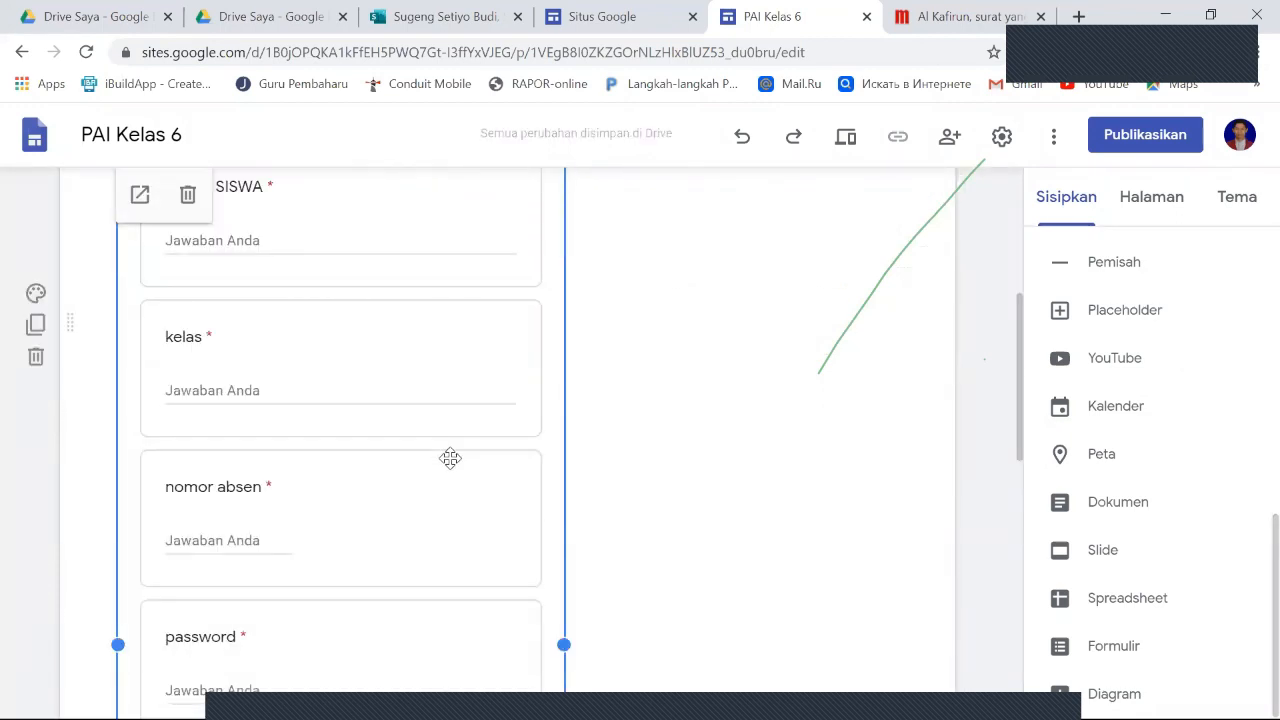
scroll(450, 458, "down", 5)
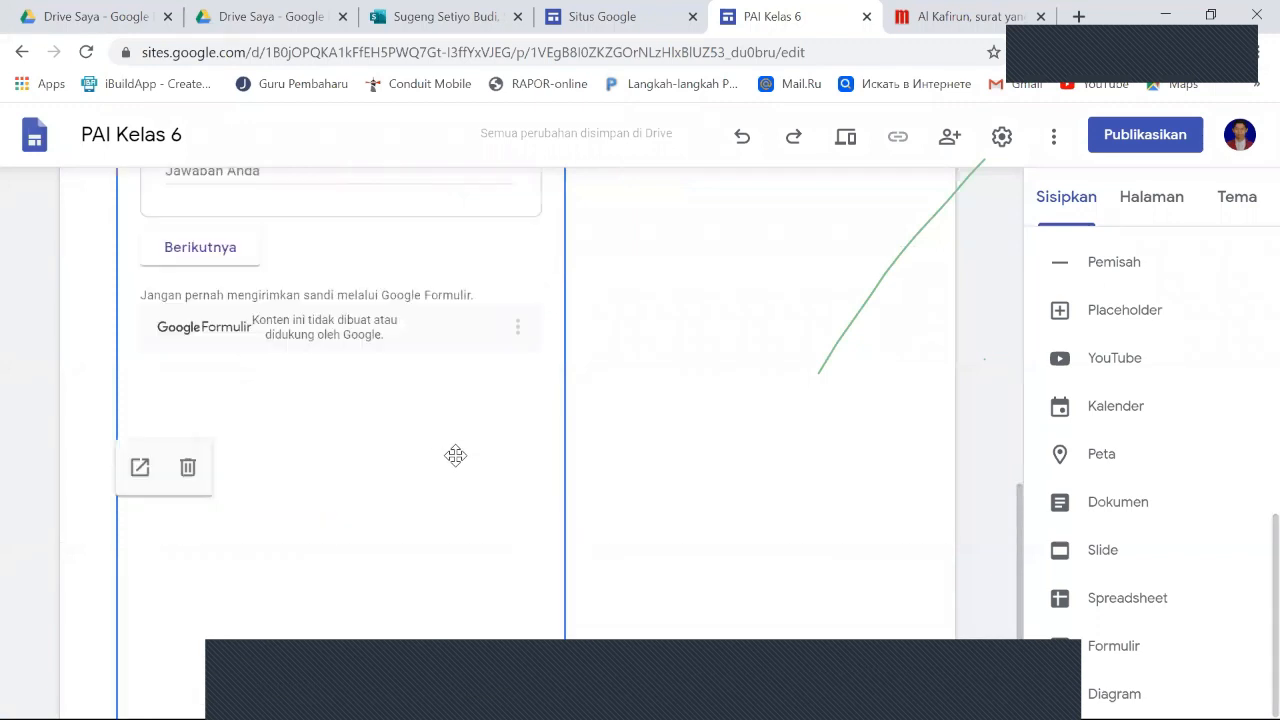
scroll(455, 455, "up", 5)
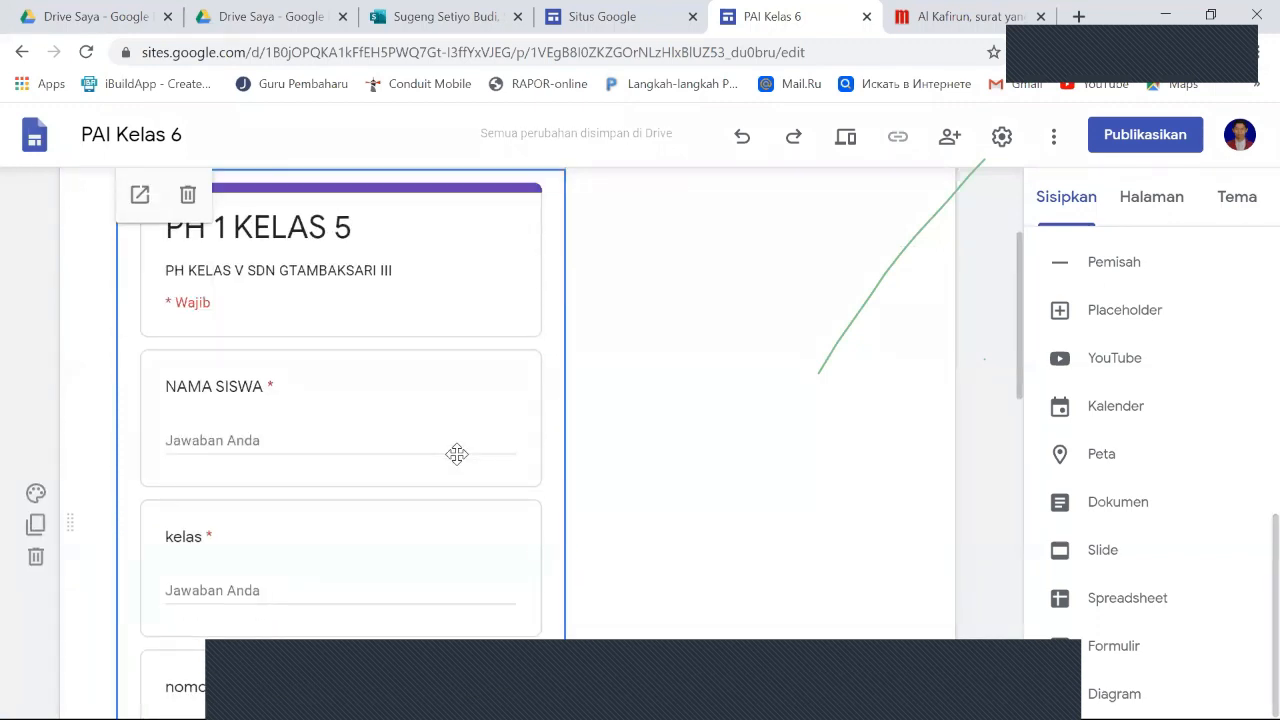
scroll(456, 454, "up", 2)
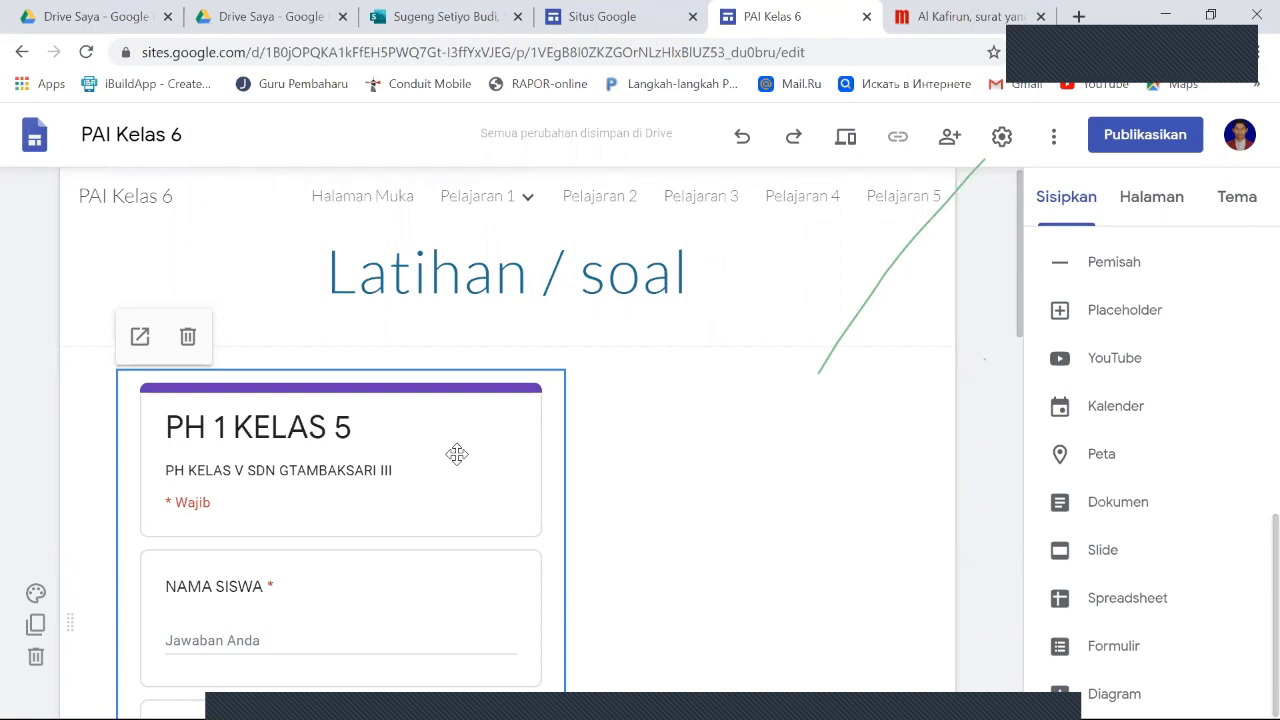
scroll(456, 454, "down", 1)
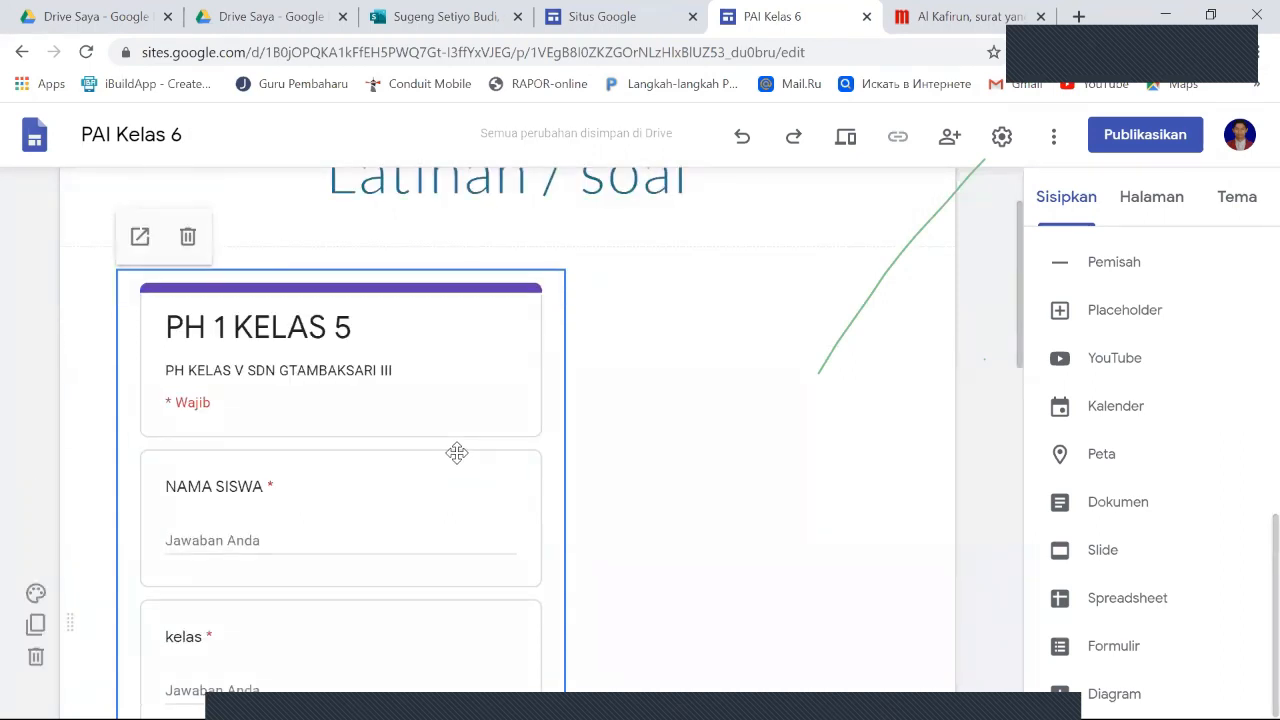
scroll(456, 453, "down", 1)
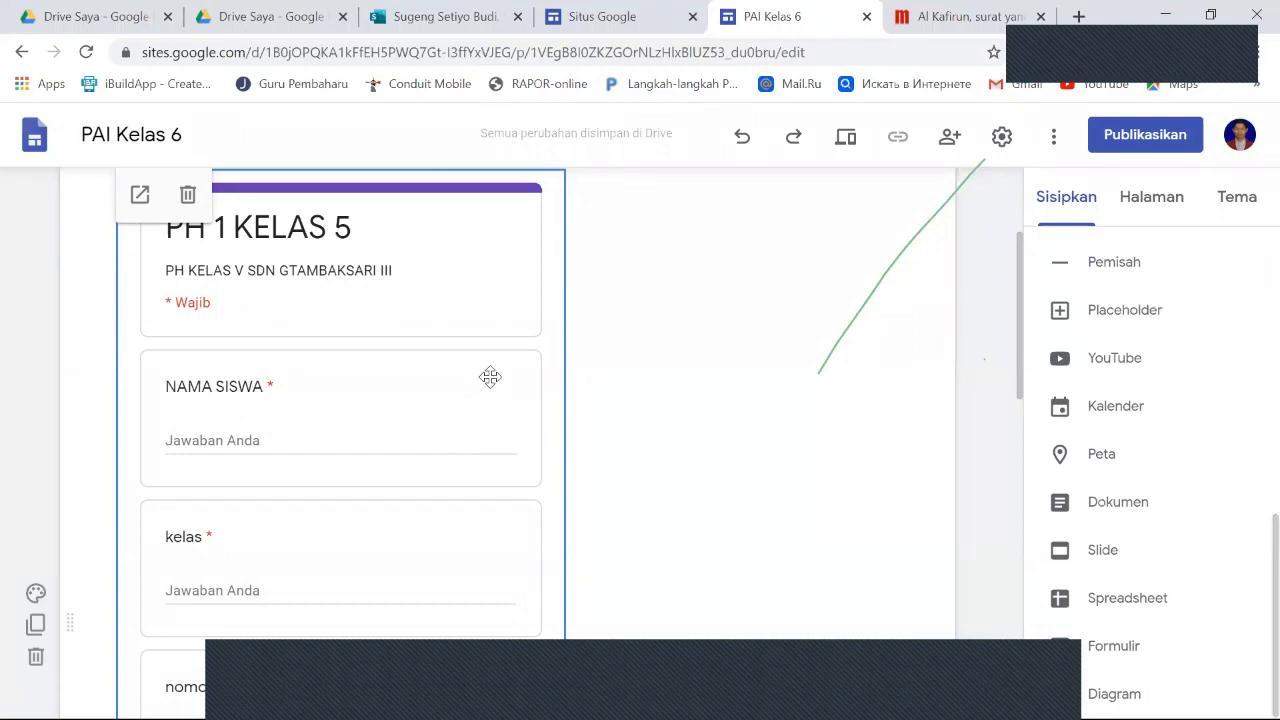
scroll(490, 376, "down", 1)
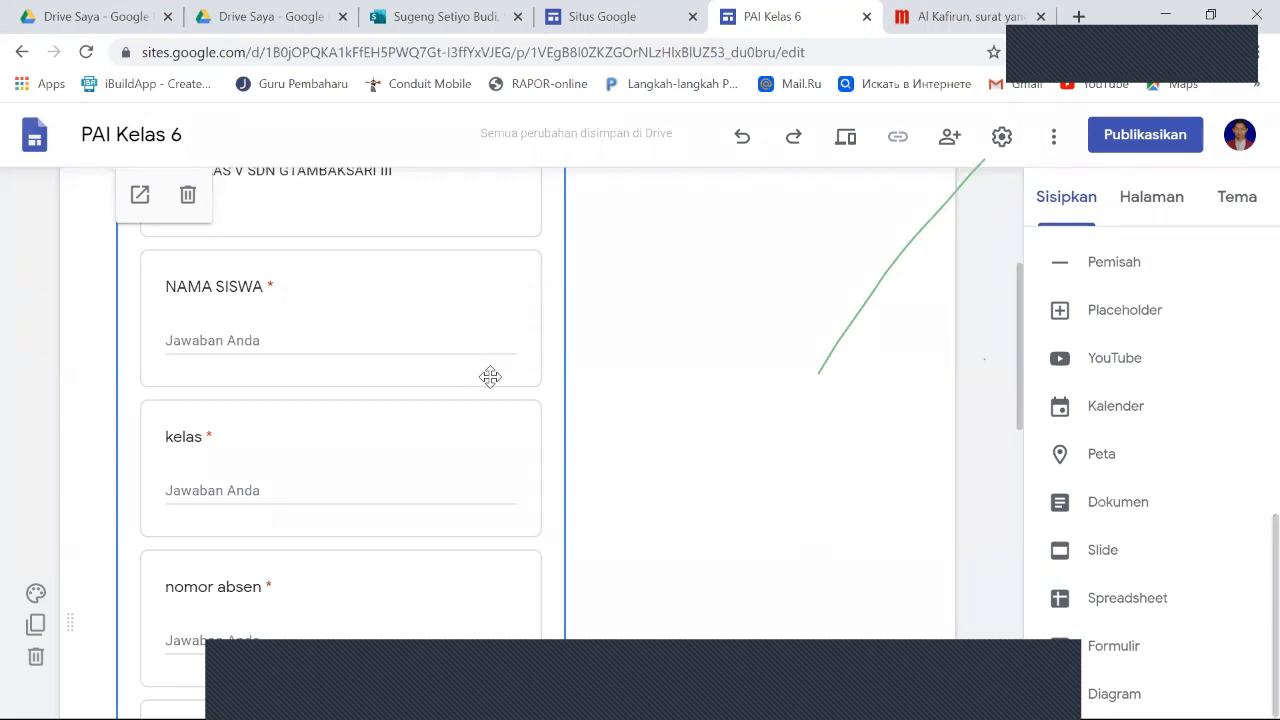
- Move the embedded PH 1 KELAS 5 form to the page's centre beneath the Latihan / soal title and check its layout
scroll(490, 376, "down", 8)
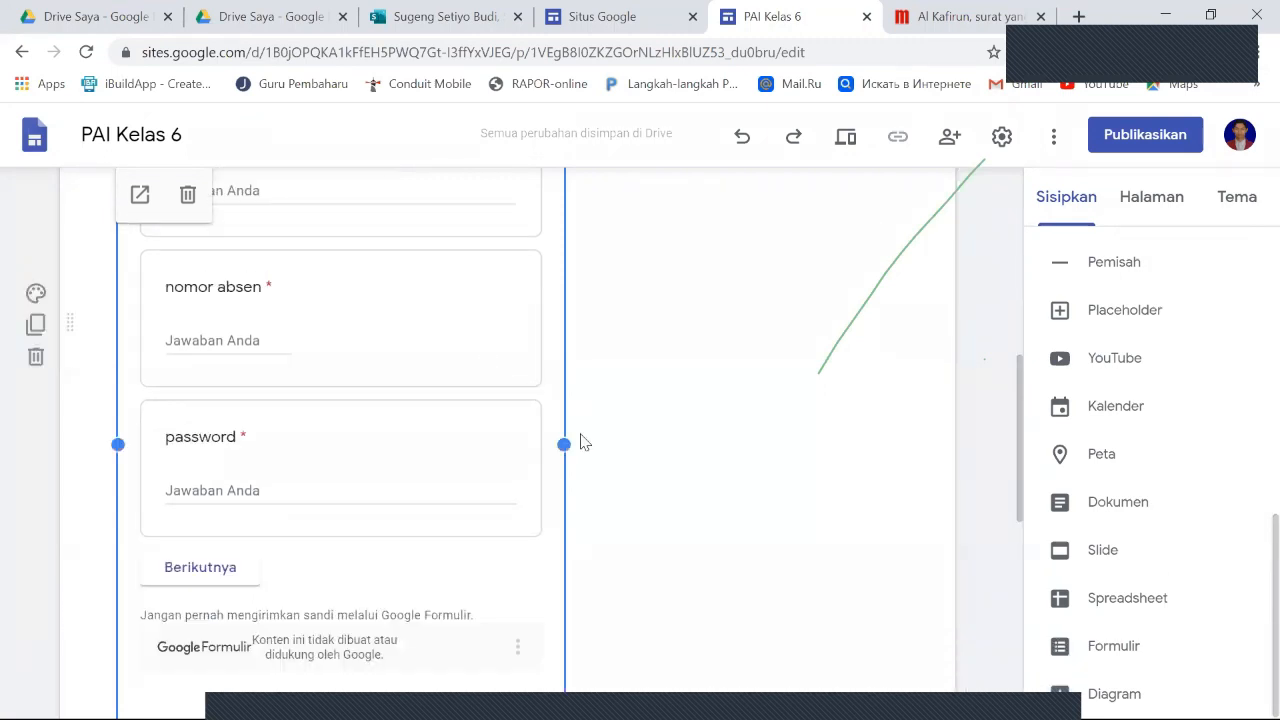
scroll(575, 437, "down", 3)
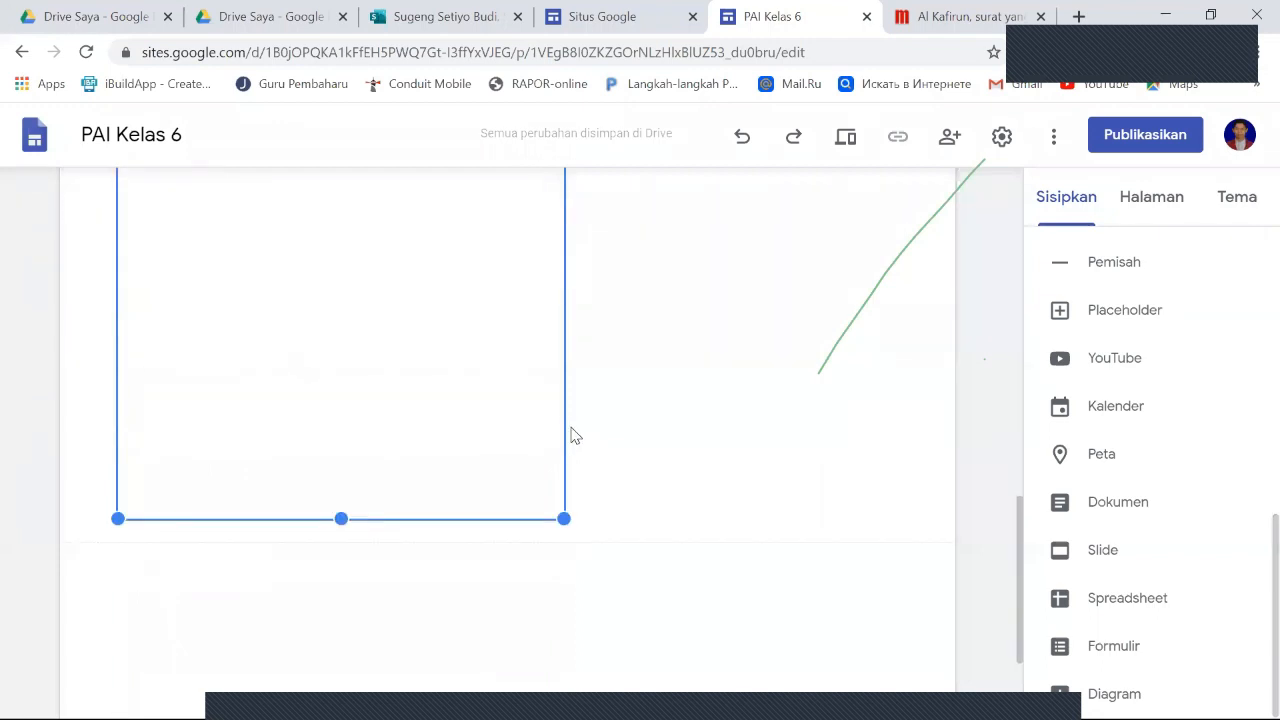
scroll(549, 371, "up", 5)
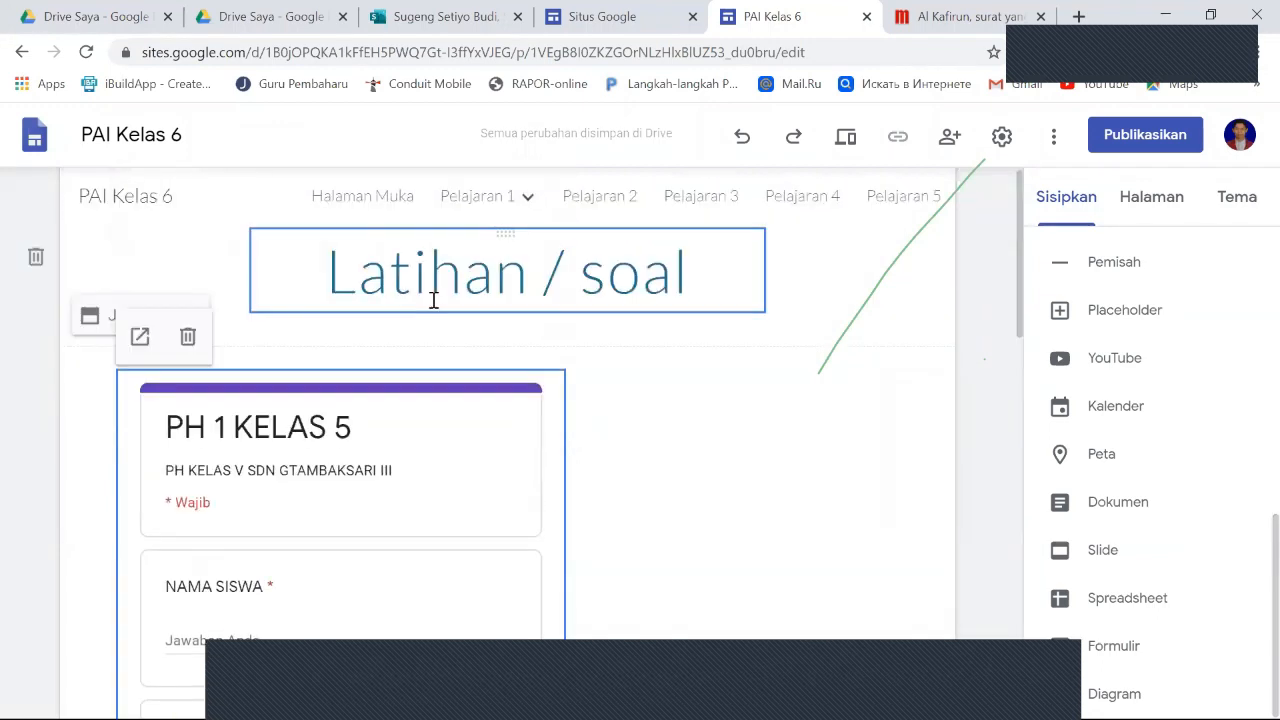
left_click_drag(409, 377, 812, 442)
scroll(812, 442, "down", 3)
scroll(812, 442, "down", 5)
scroll(815, 442, "down", 2)
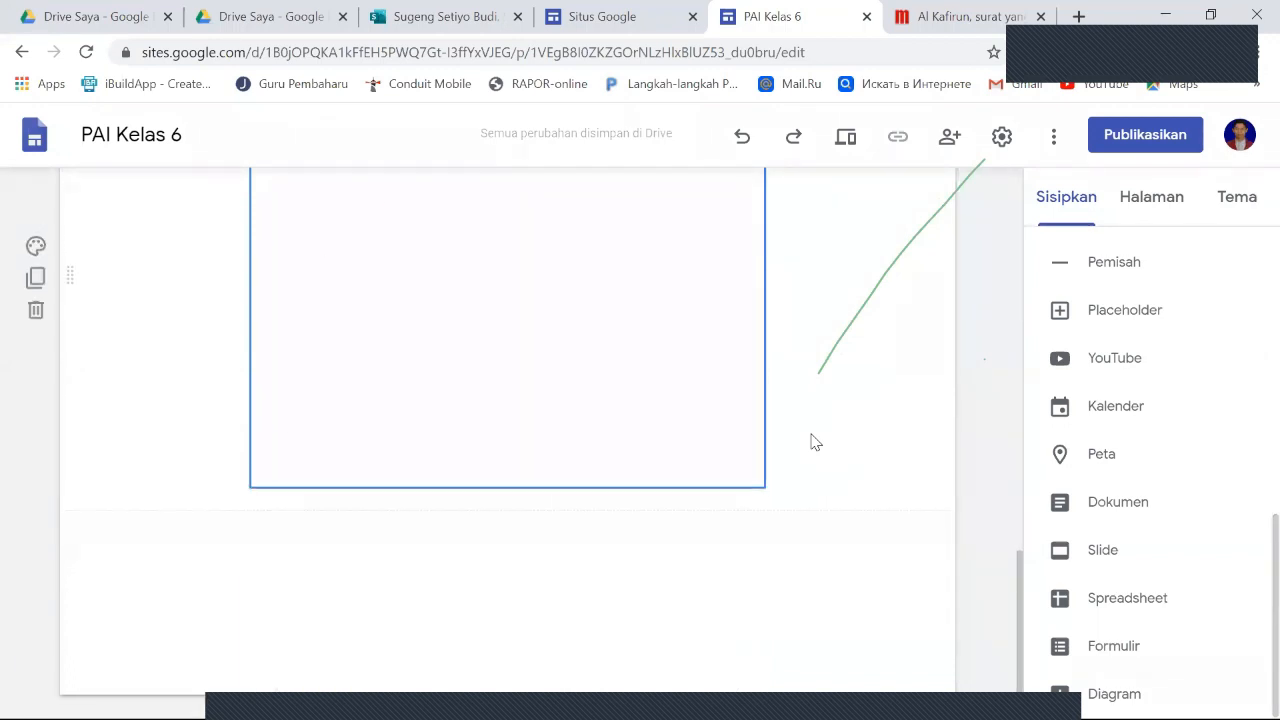
scroll(815, 442, "up", 10)
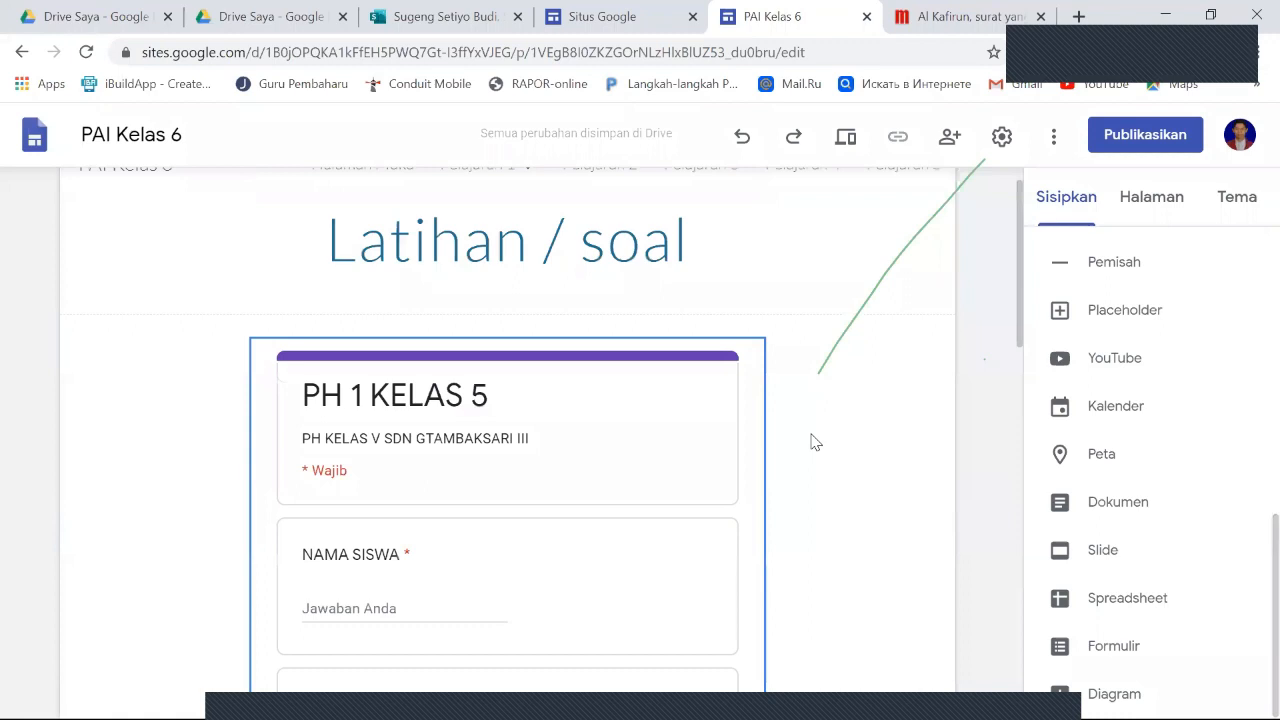
scroll(815, 442, "down", 8)
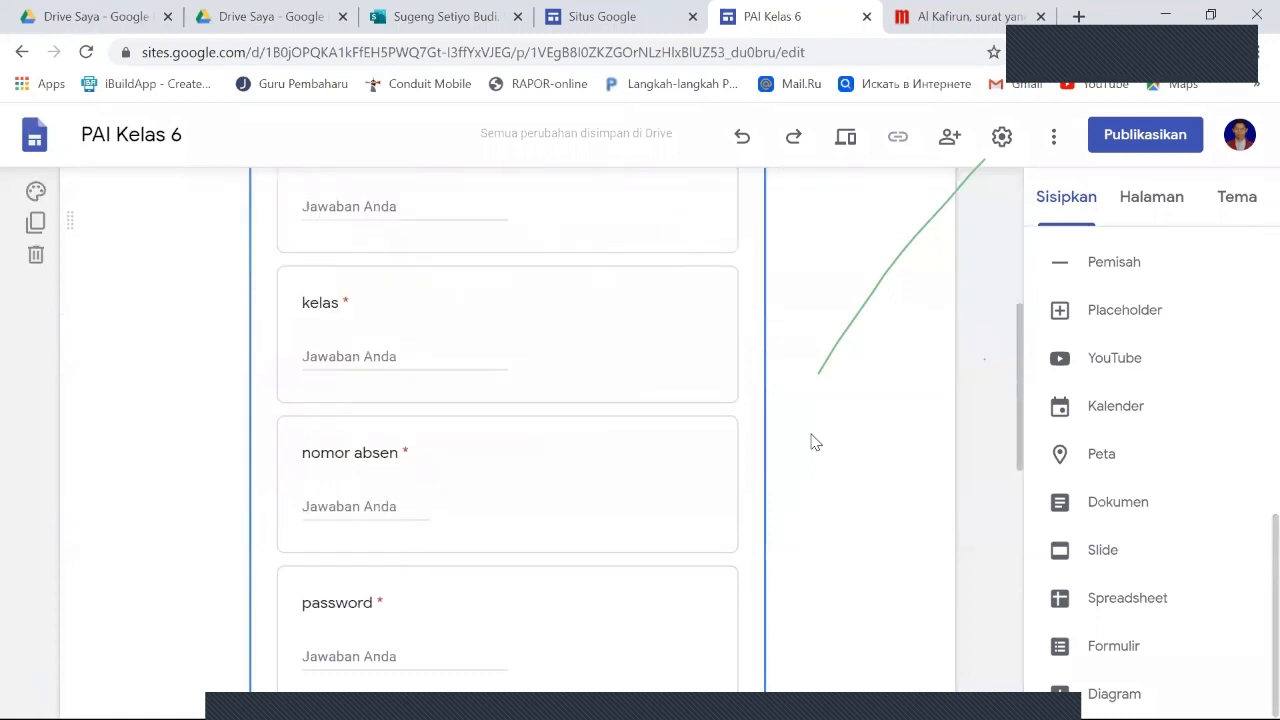
scroll(811, 443, "up", 10)
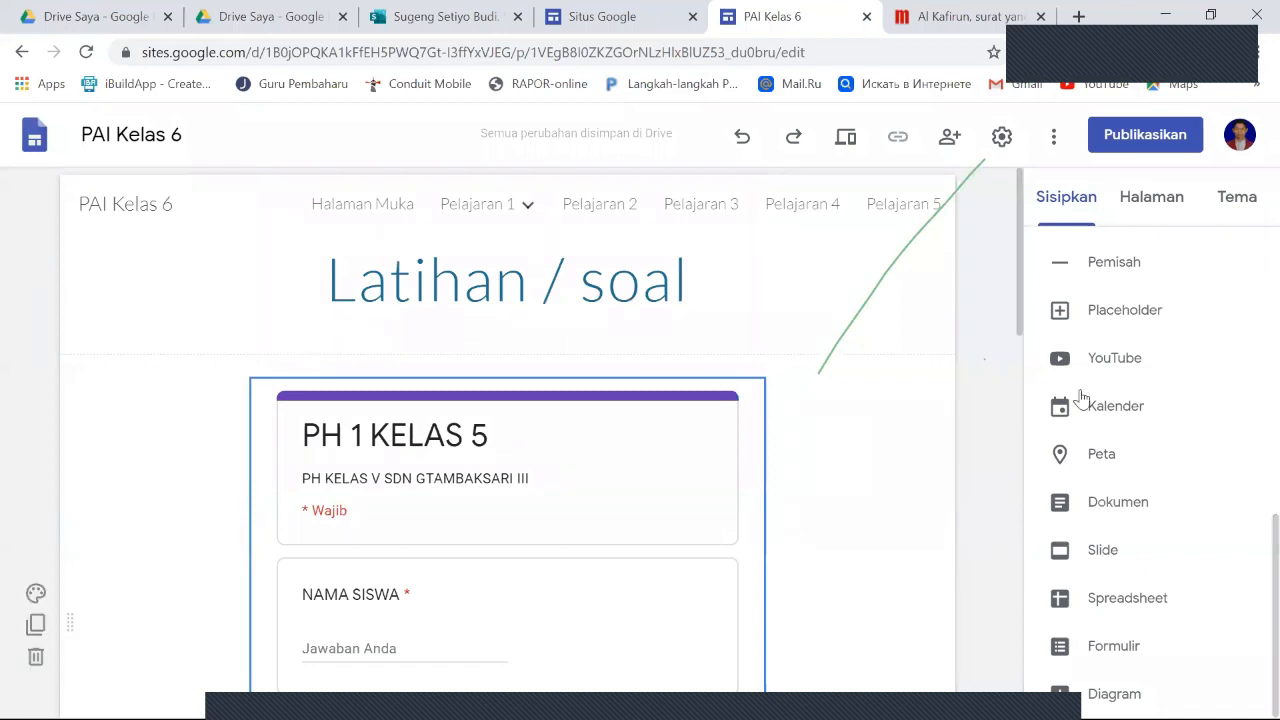
- Insert a text box between the page title and the form, starting its instruction with "Untuk menguji kemampuan"
scroll(1122, 405, "up", 10)
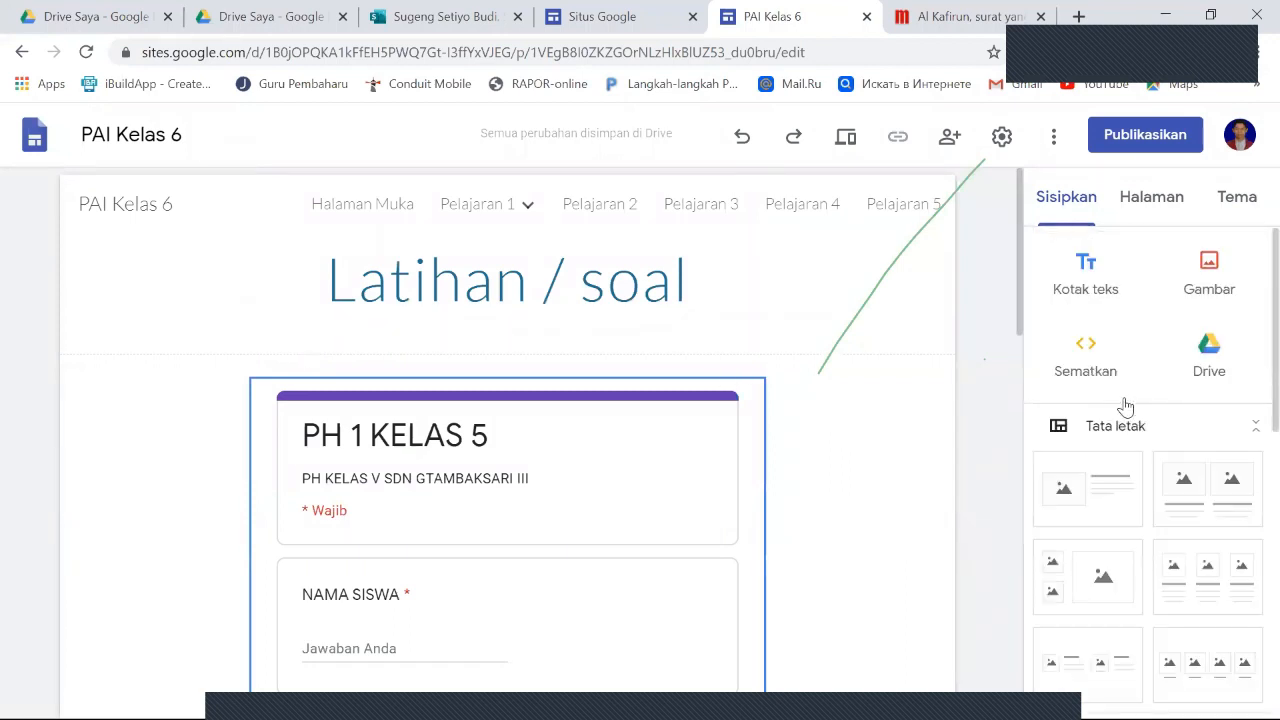
left_click(545, 345)
left_click(1068, 273)
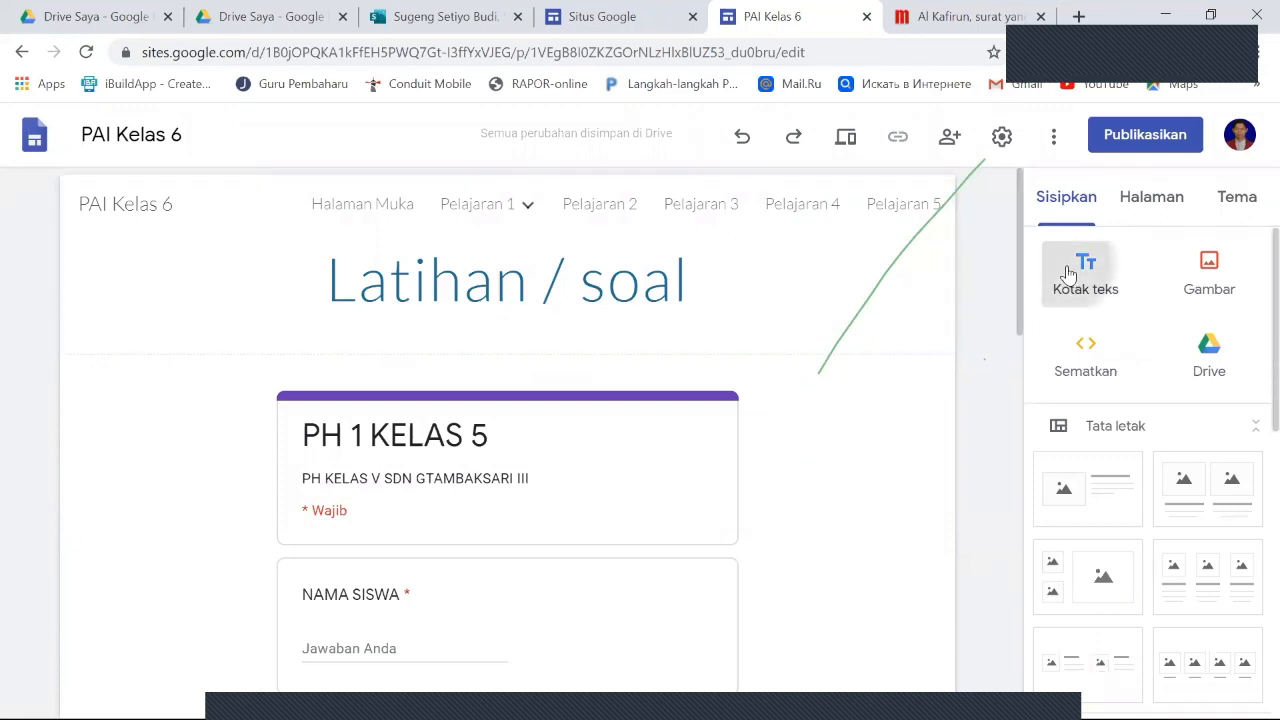
scroll(380, 410, "up", 1)
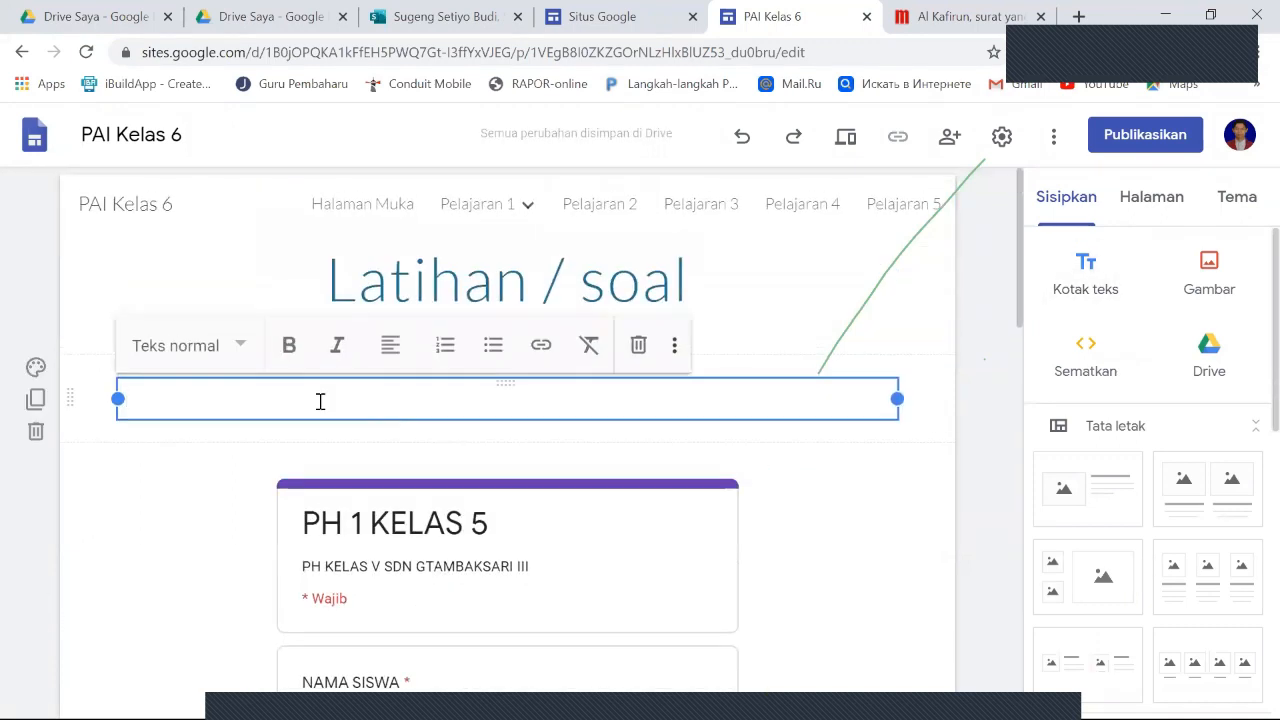
type("Un")
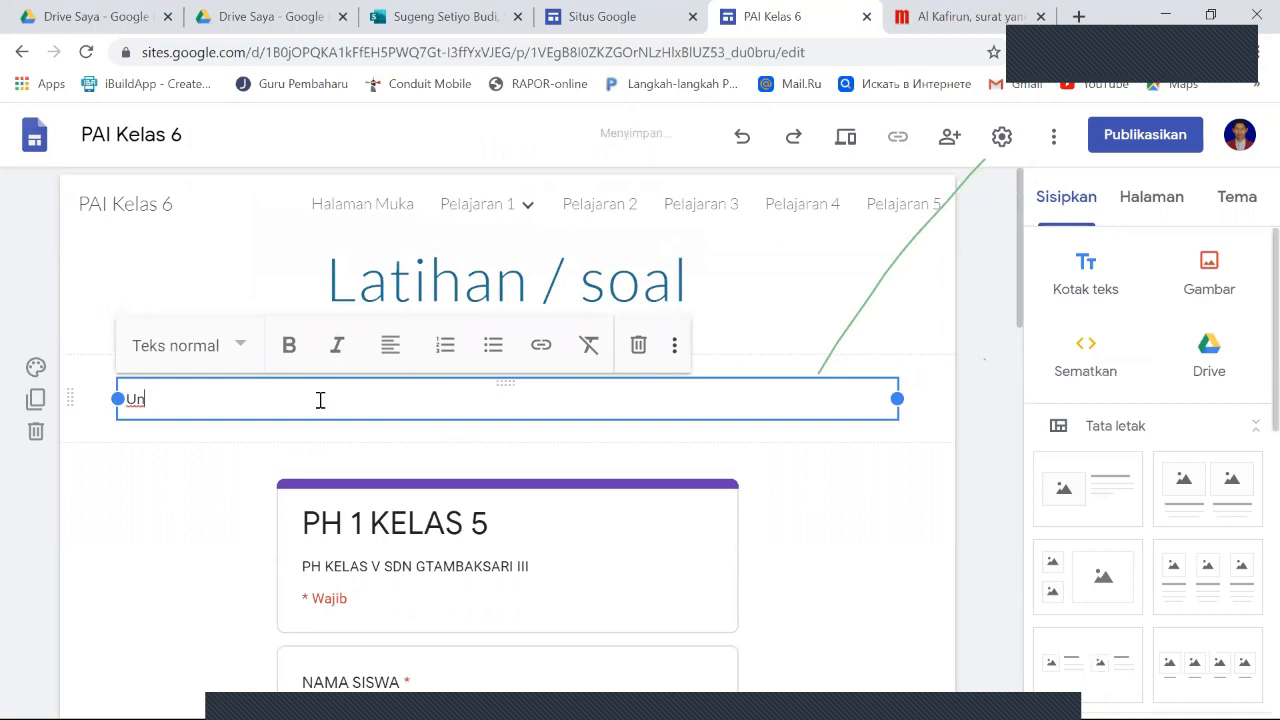
type("tuk menguji kemmapuan")
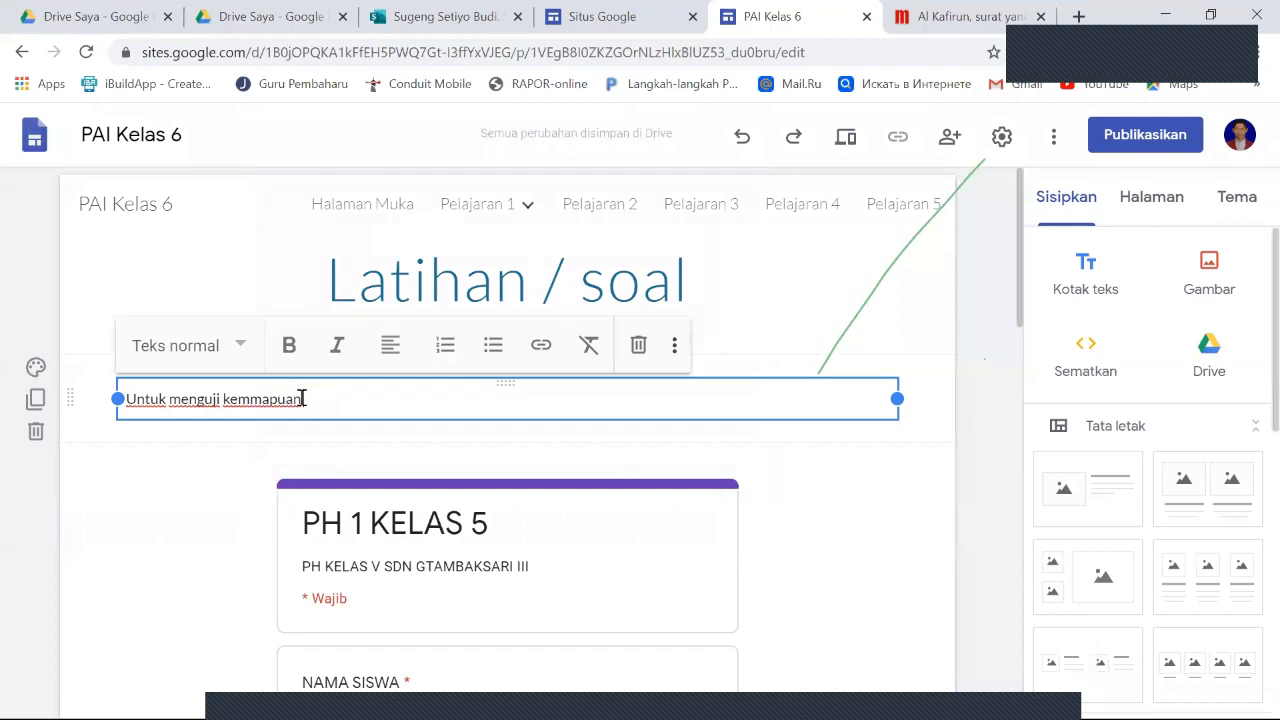
left_click(261, 400)
key("BackSpace")
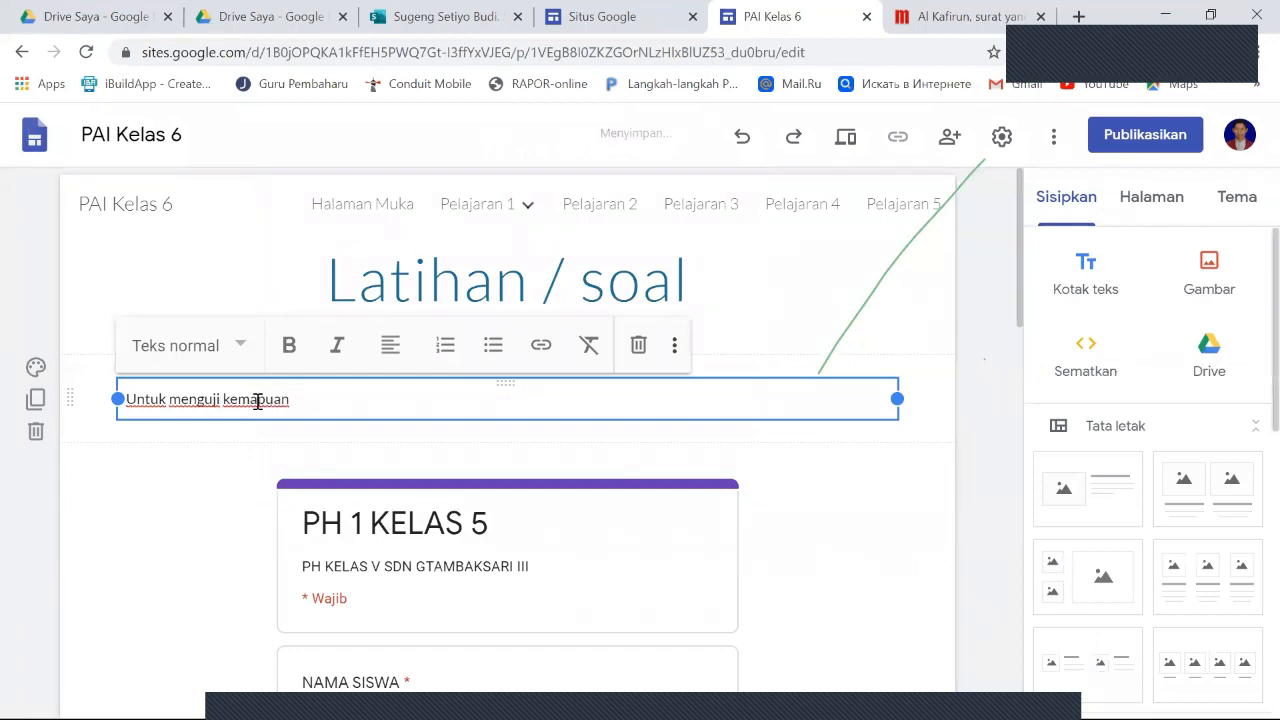
type("m")
type("kalian dalam memahami")
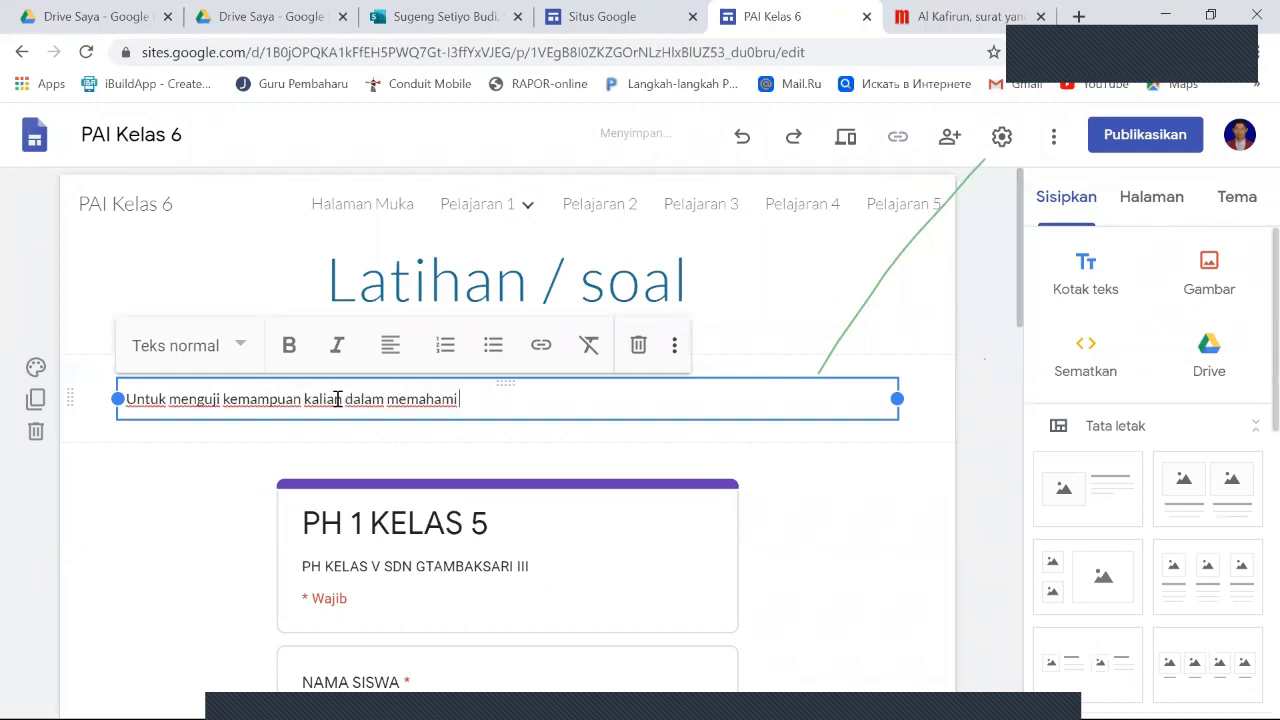
type(" h")
- Complete the instruction above the form with "kalian dalam memahami materi, silahkan kerjakan latihan berikut ini !"
key("BackSpace")
type("materi, silahkan kerjakan latihan beriku")
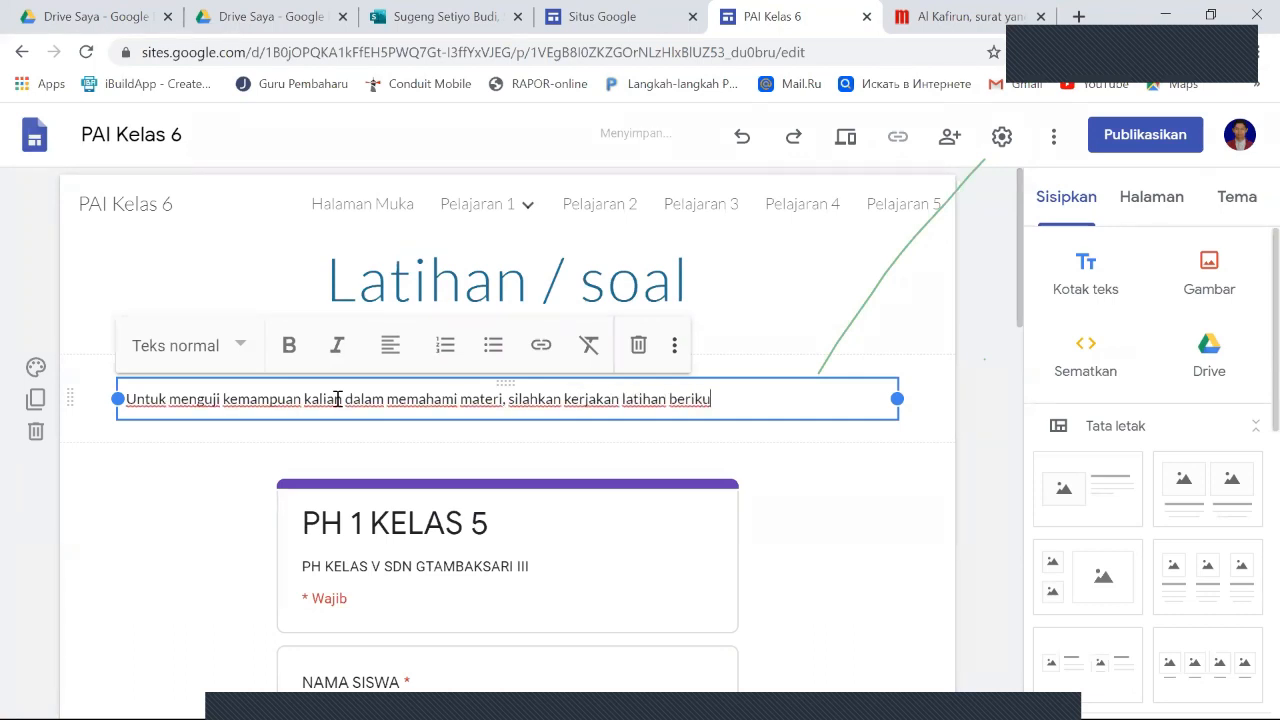
type("t ini !")
left_click(637, 462)
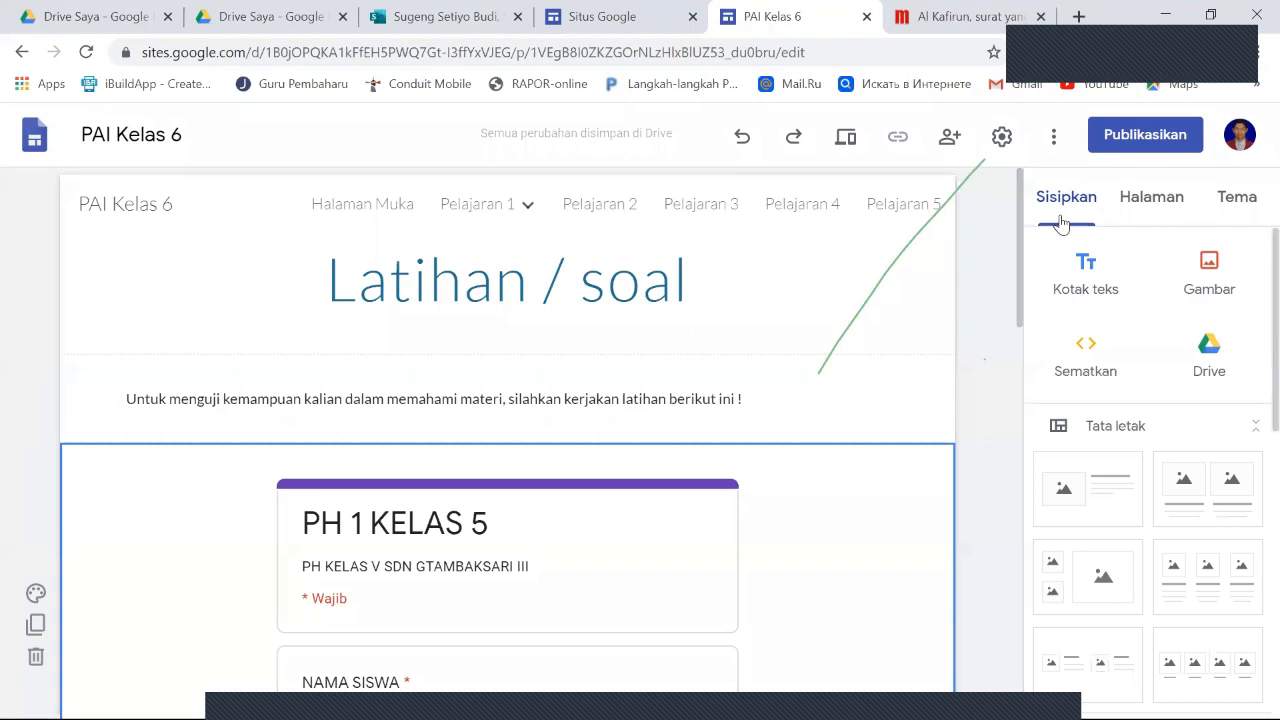
- Review the Latihan / soal page from the instruction text through the embedded form to the empty area at its end
scroll(877, 446, "down", 7)
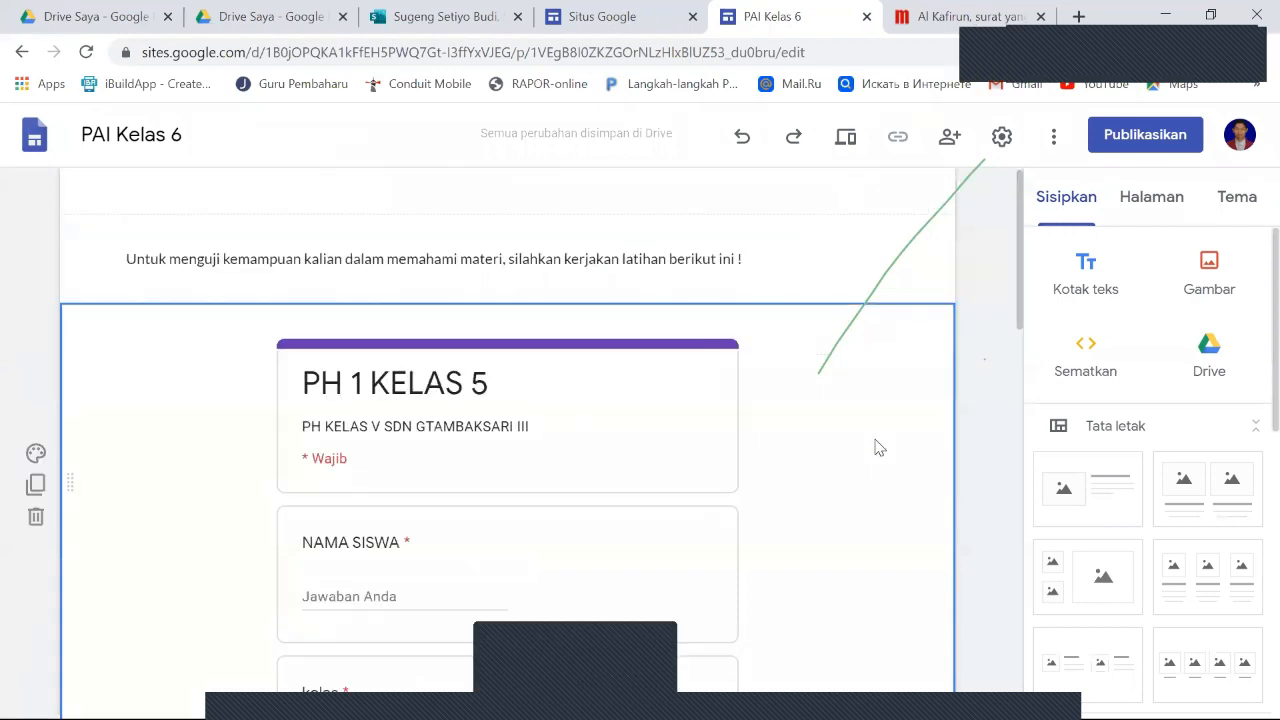
scroll(877, 446, "down", 4)
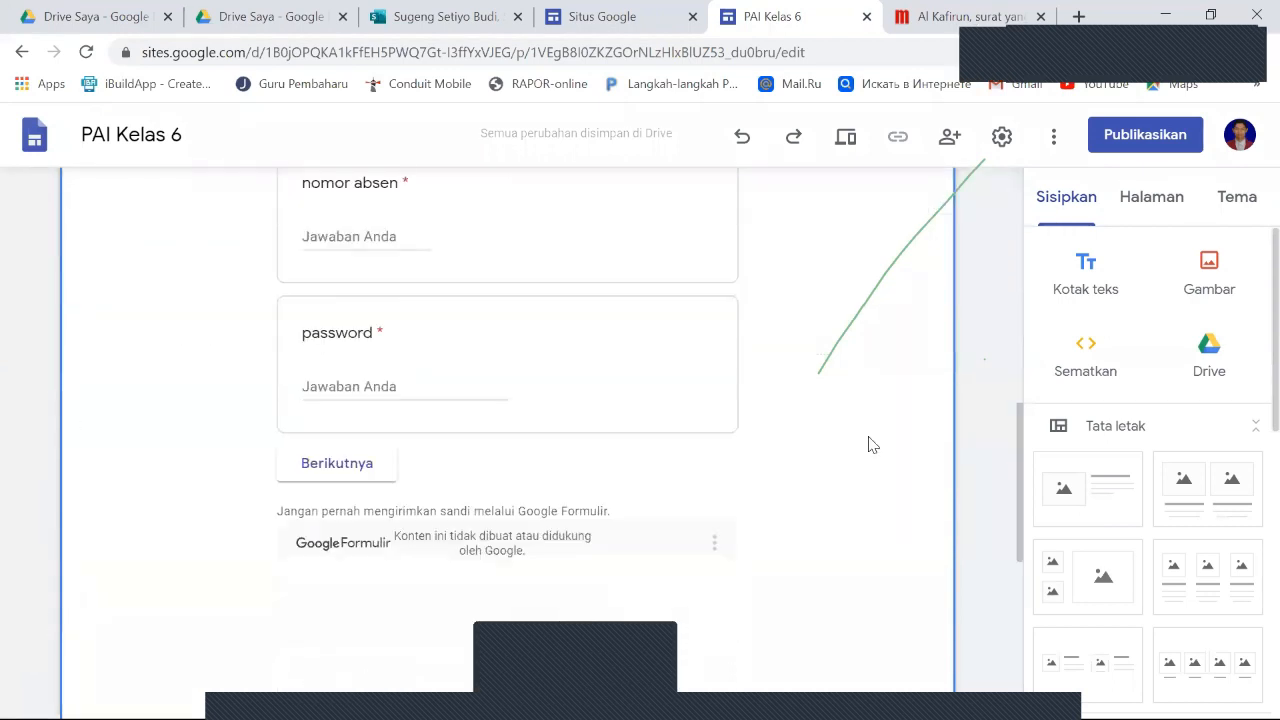
scroll(797, 429, "up", 2)
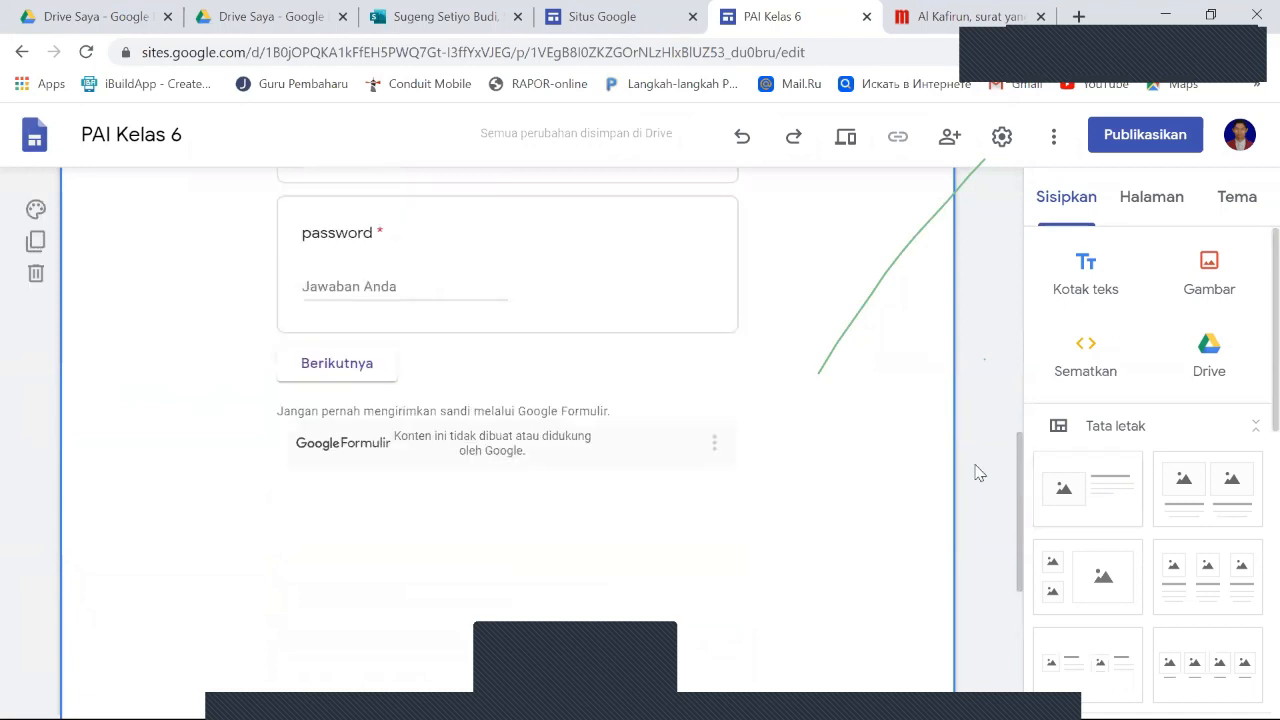
scroll(975, 468, "down", 3)
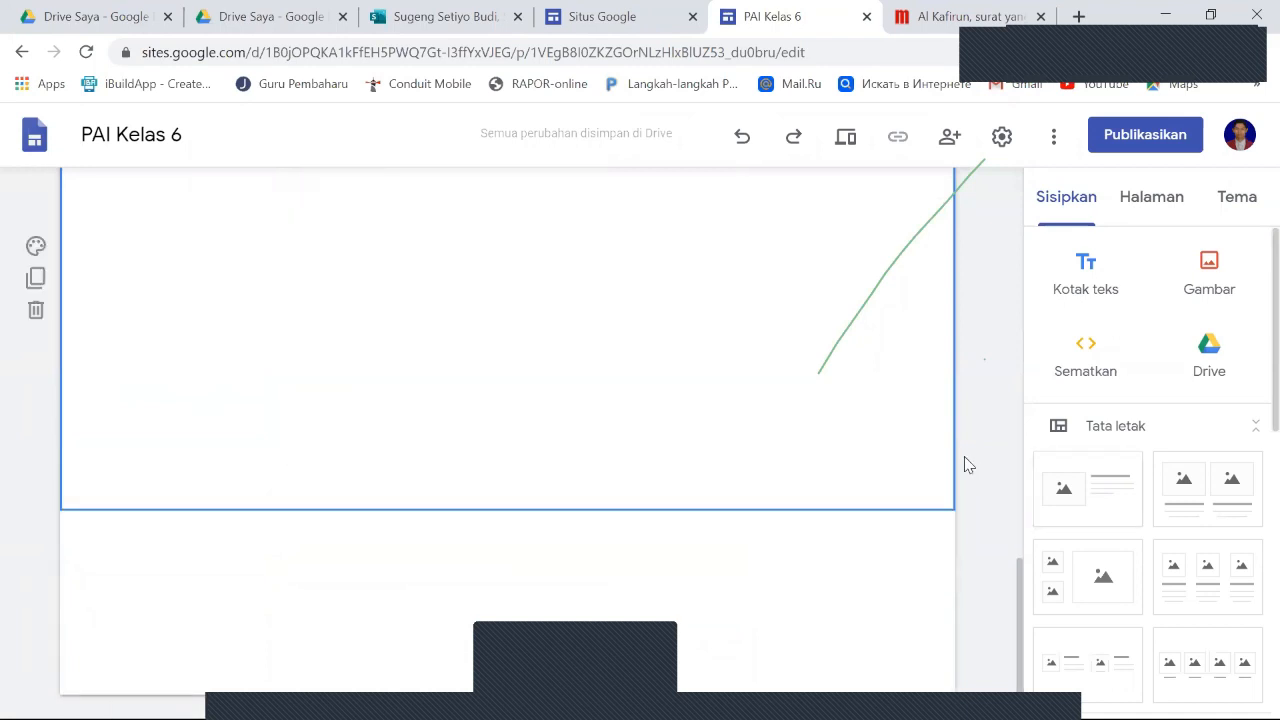
scroll(964, 462, "up", 10)
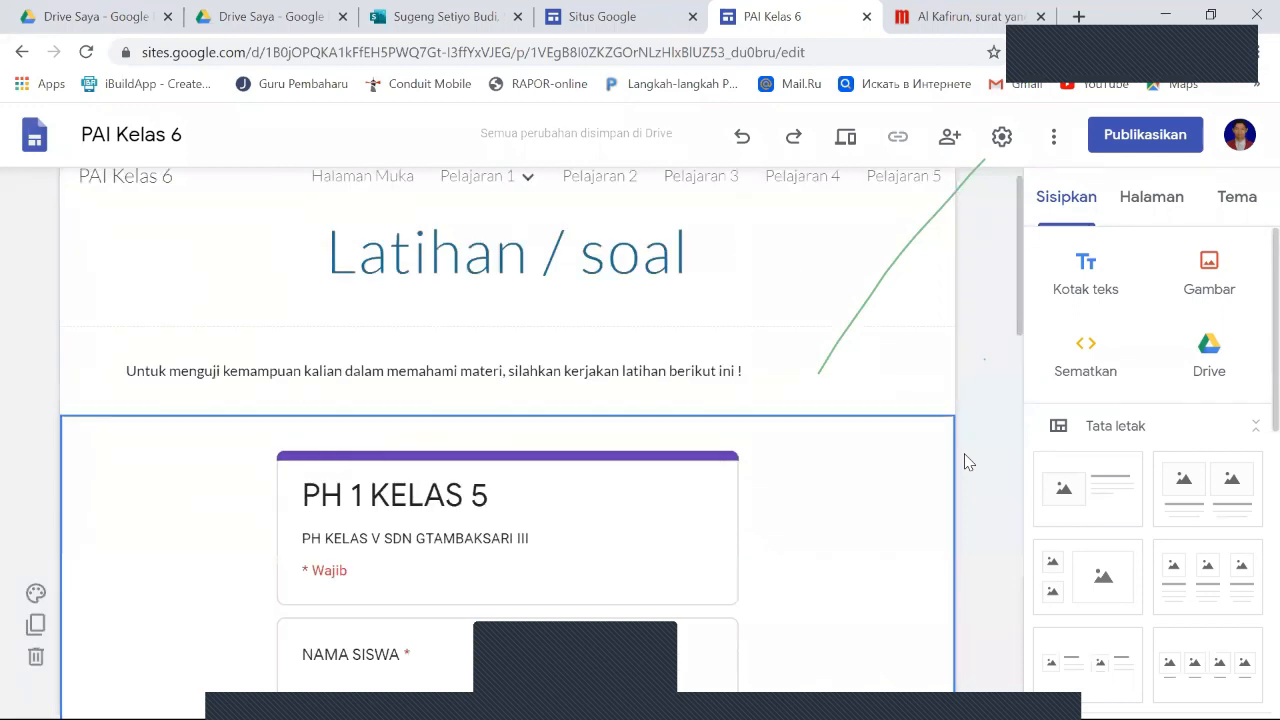
scroll(966, 462, "up", 1)
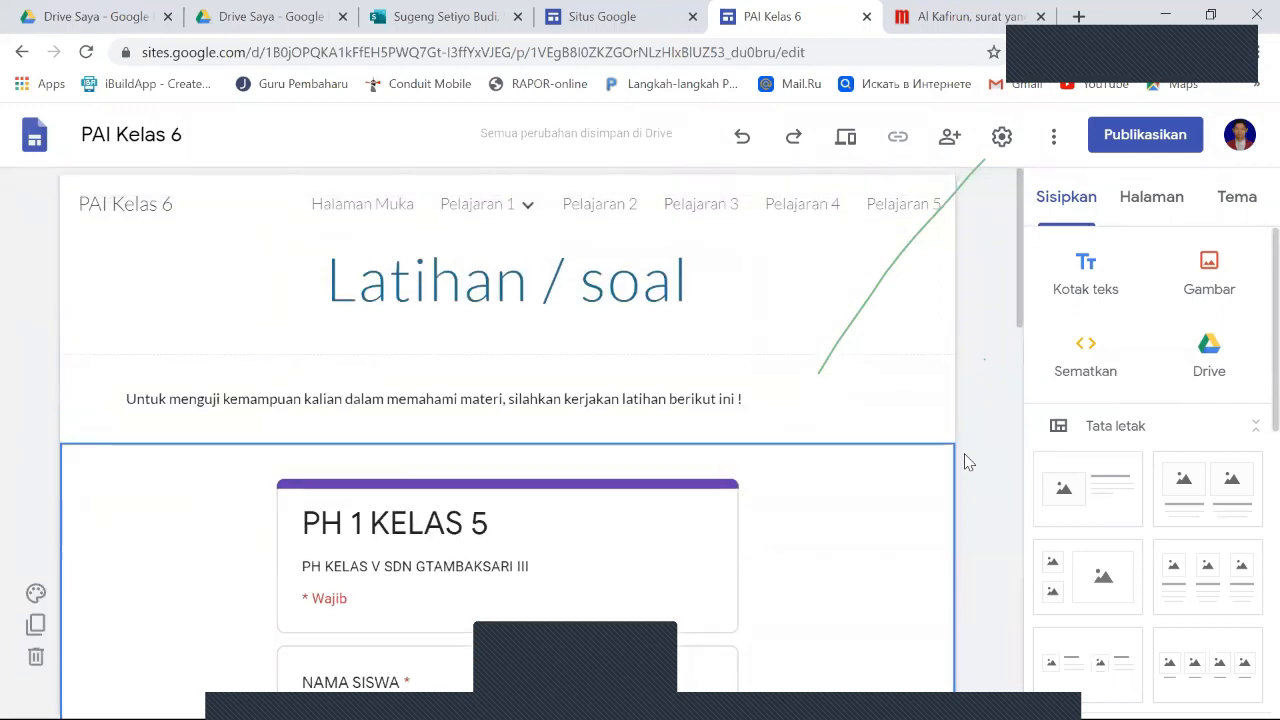
scroll(966, 462, "down", 10)
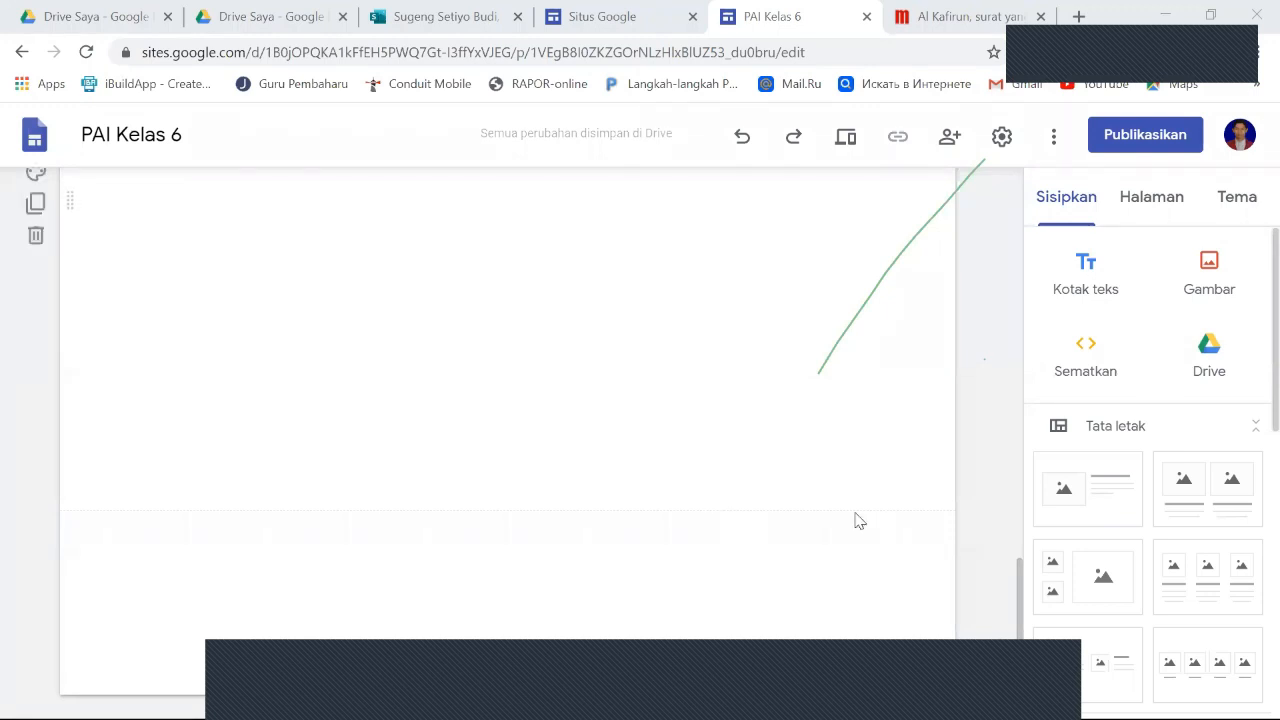
scroll(856, 520, "up", 3)
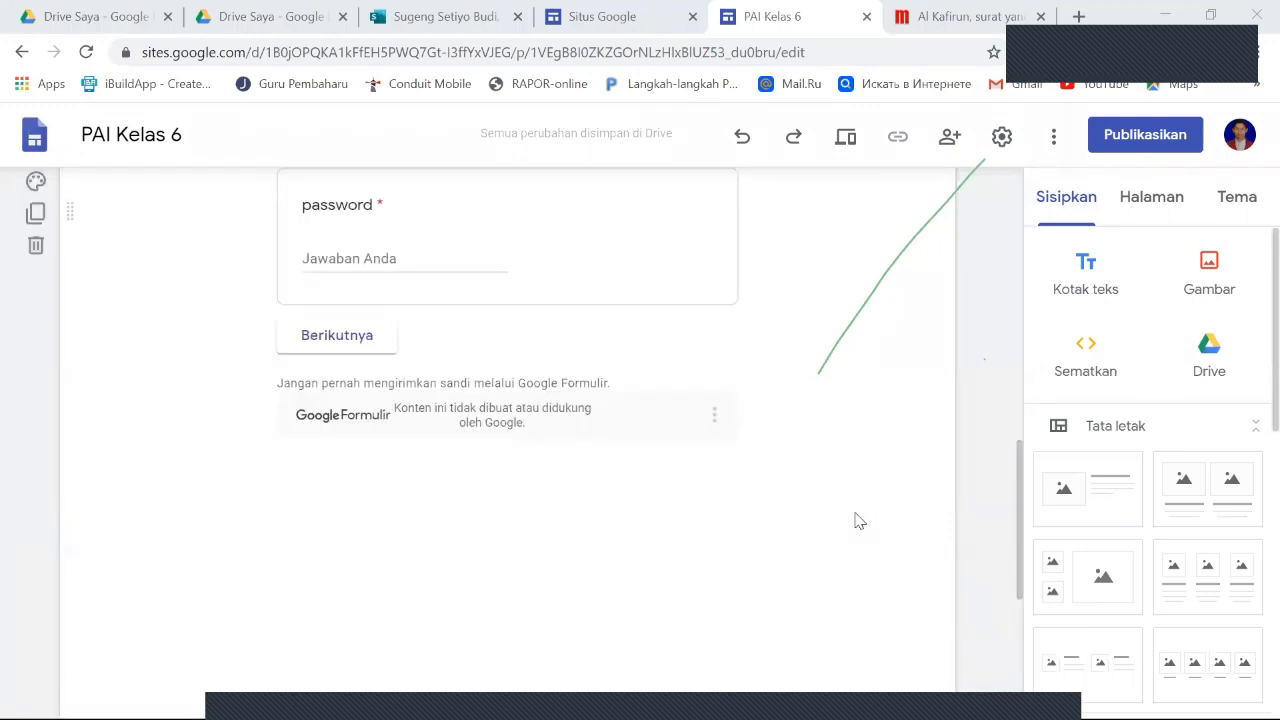
scroll(856, 520, "down", 3)
scroll(811, 539, "up", 3)
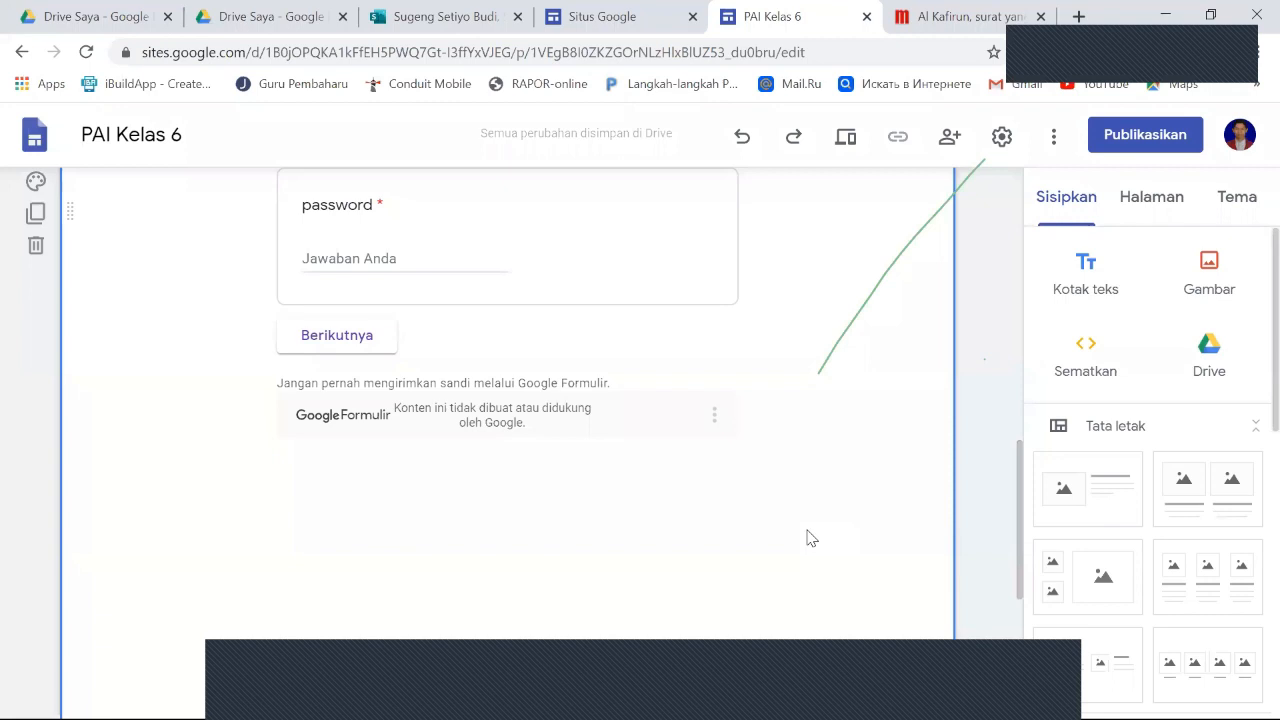
scroll(808, 538, "down", 5)
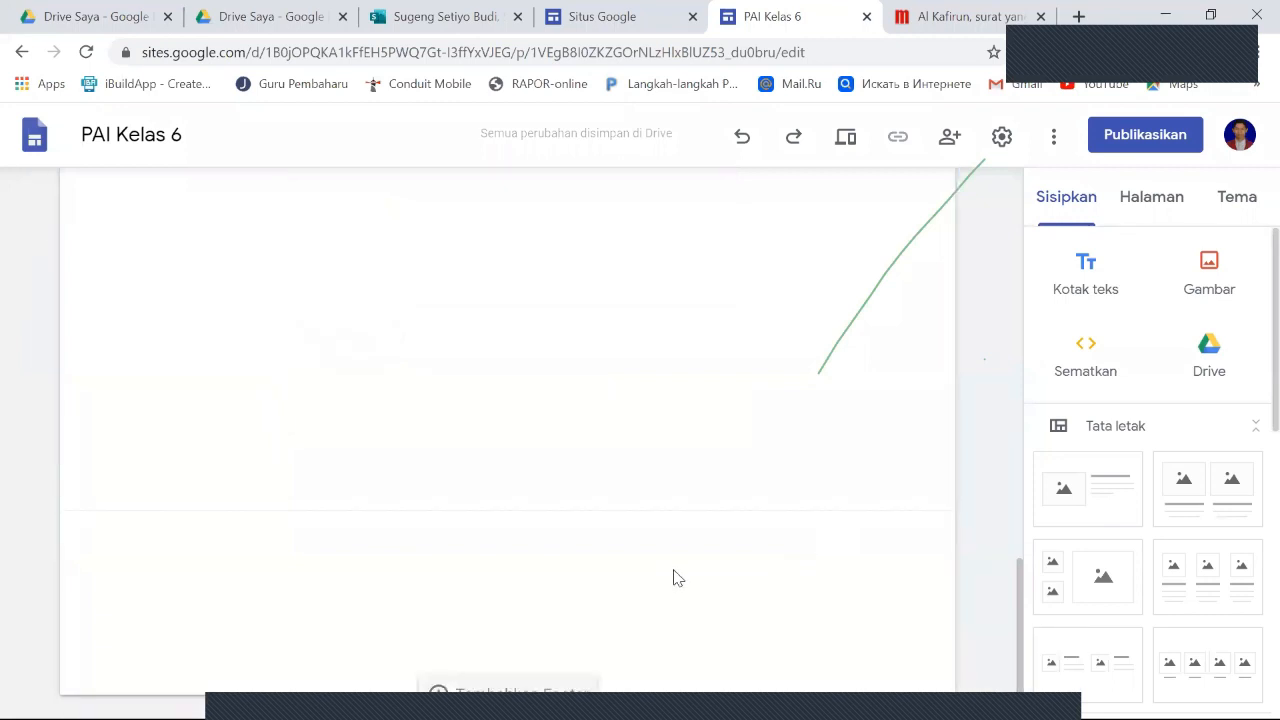
- Look through the insertable elements, from forms and other Google files to the web embed option, for another exercise type
left_click(1077, 208)
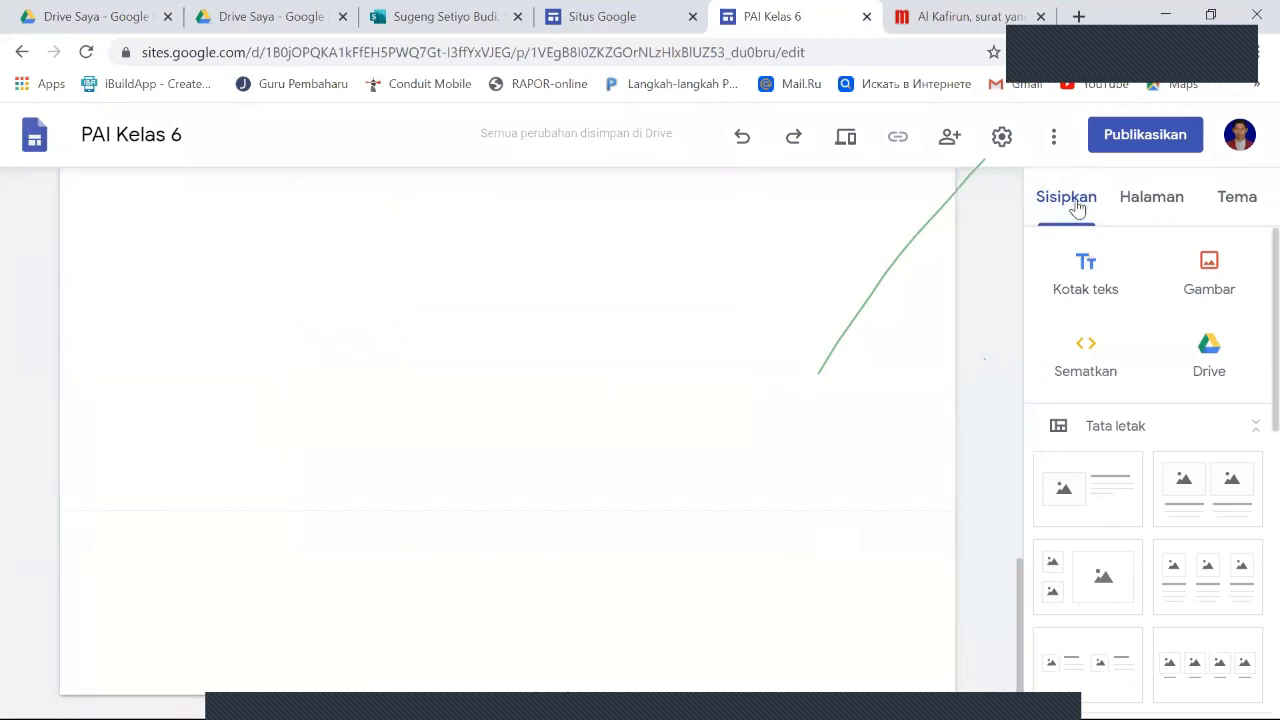
scroll(1133, 477, "down", 6)
scroll(1134, 477, "down", 1)
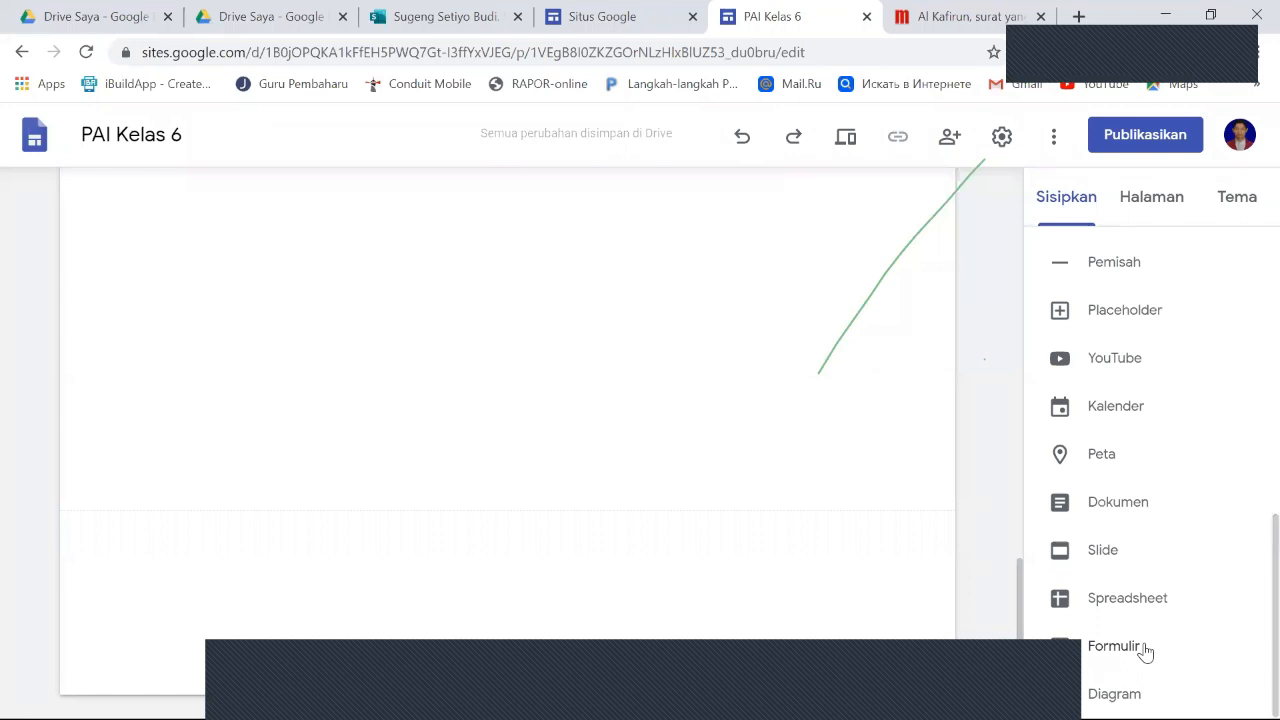
scroll(1145, 651, "up", 2)
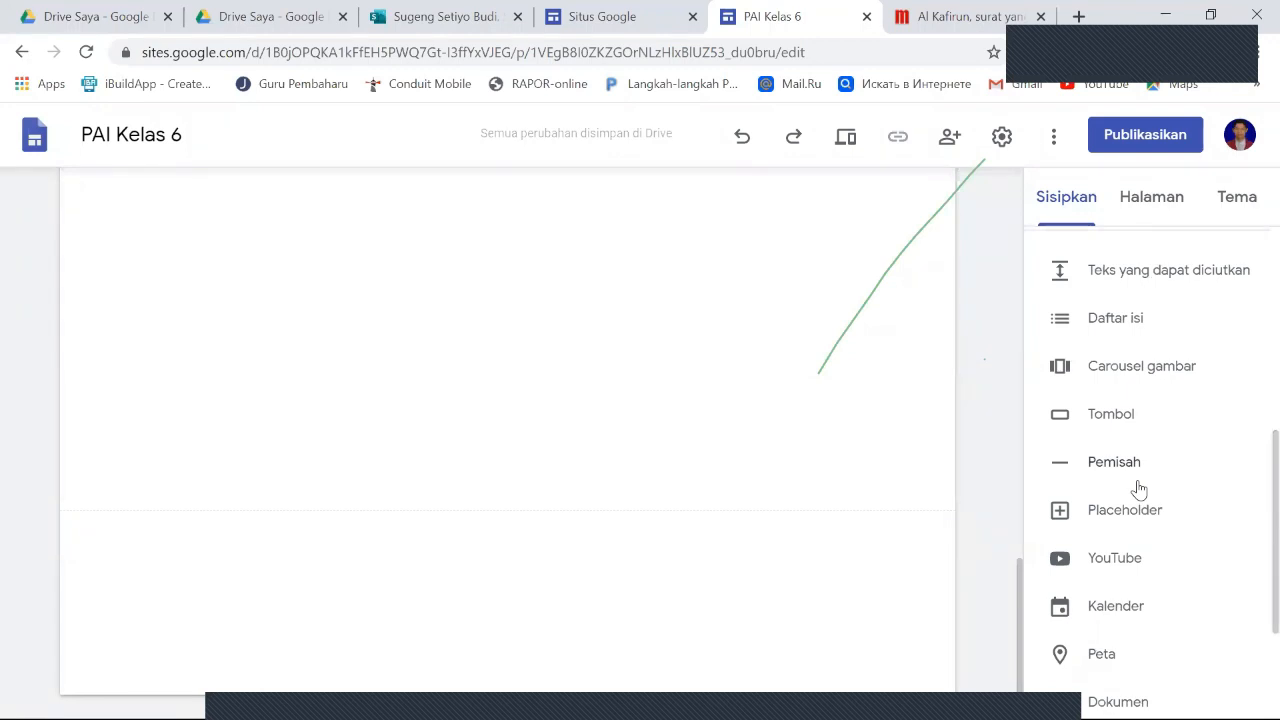
scroll(1142, 486, "up", 3)
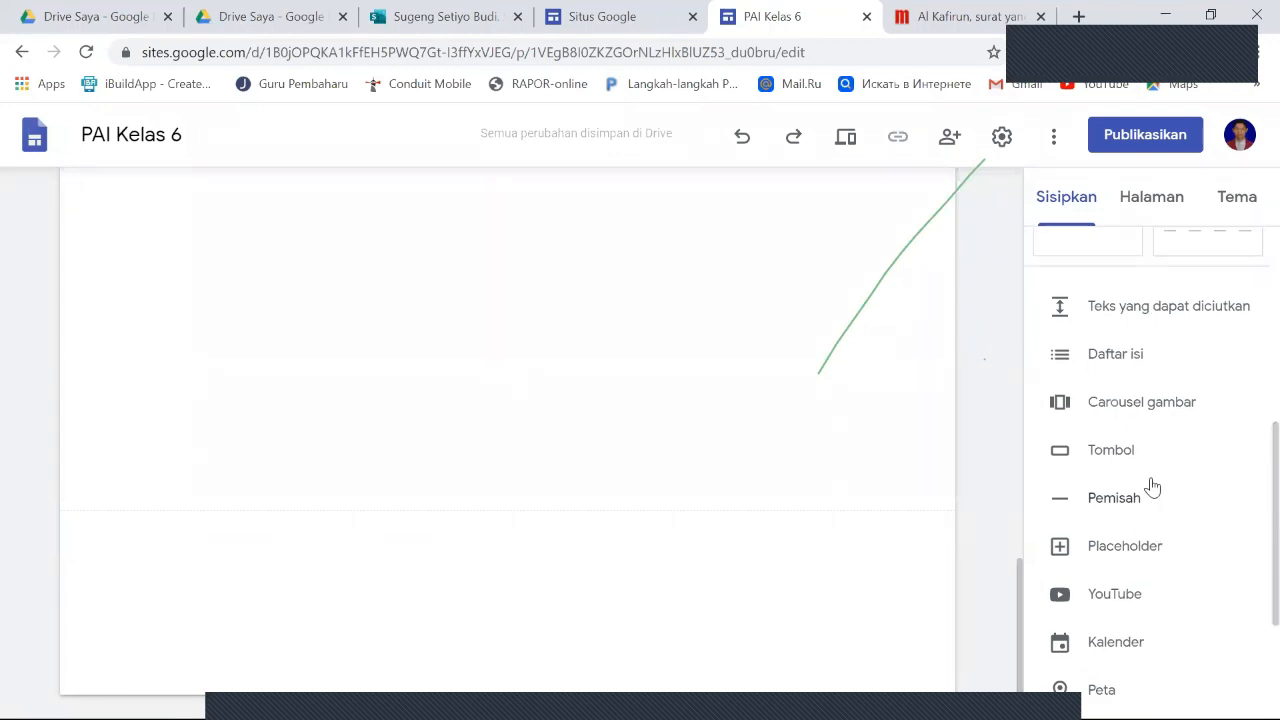
scroll(1152, 486, "up", 2)
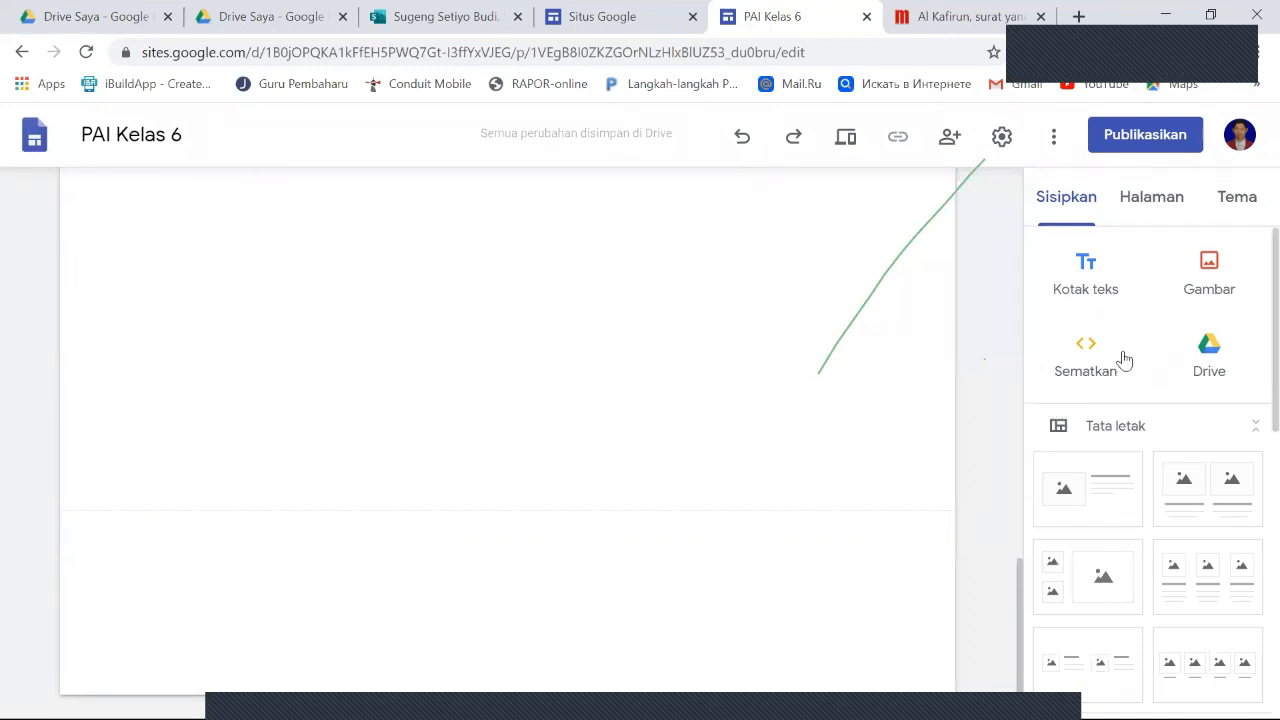
scroll(1152, 360, "down", 2)
scroll(1153, 360, "up", 2)
- Open the web embed dialog for the Latihan / soal page, ready to take a URL
left_click(1097, 366)
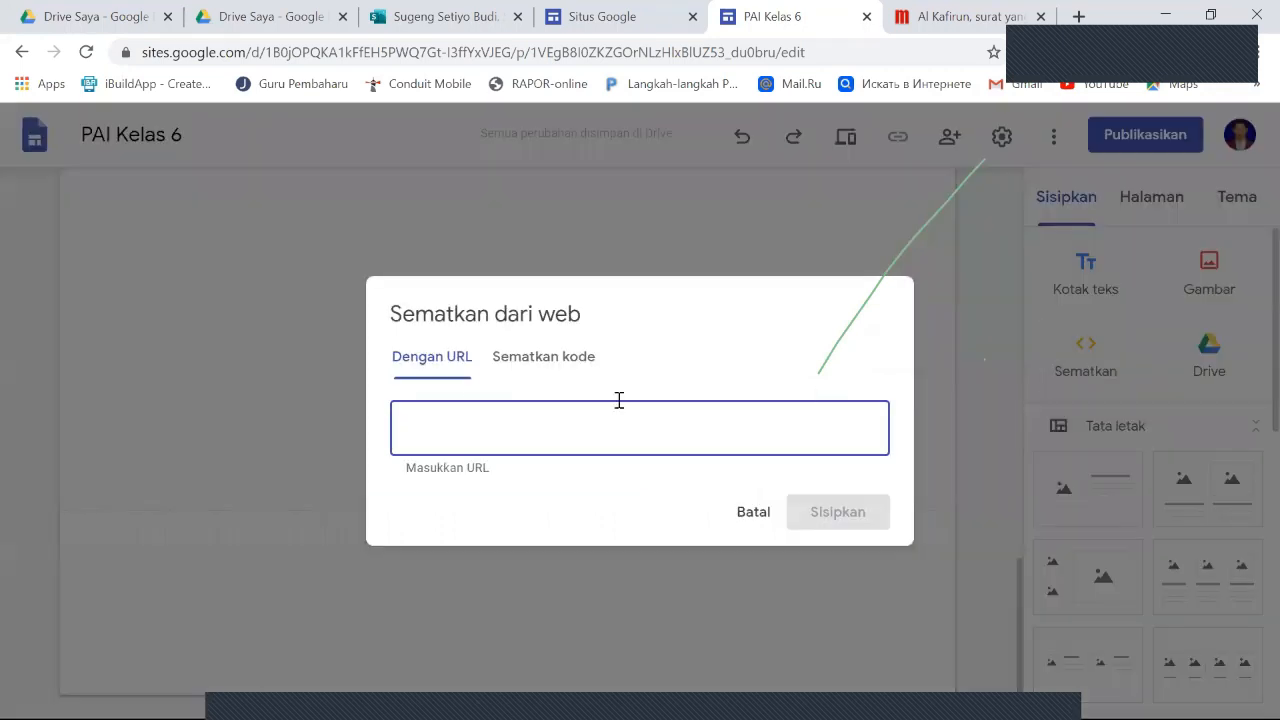
left_click_drag(535, 284, 513, 286)
left_click(470, 410)
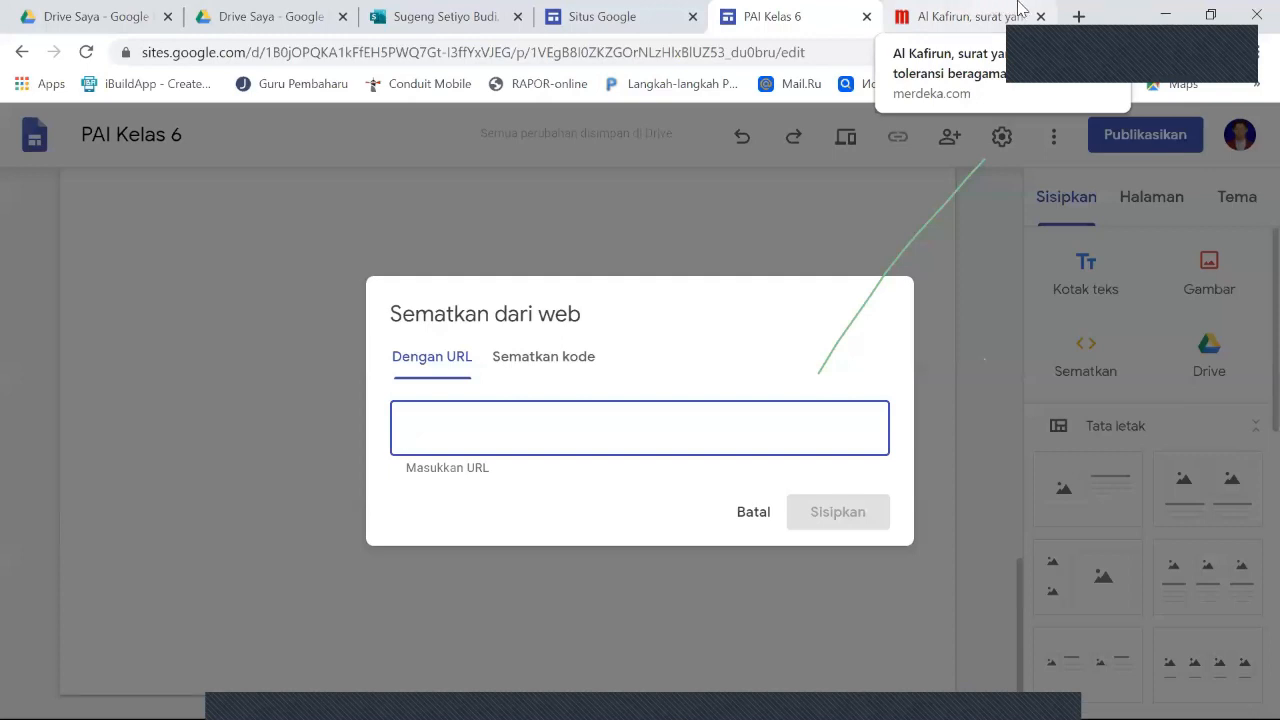
- Search the web for quizizz in a separate browser tab and open the Quizizz site
left_click(1079, 16)
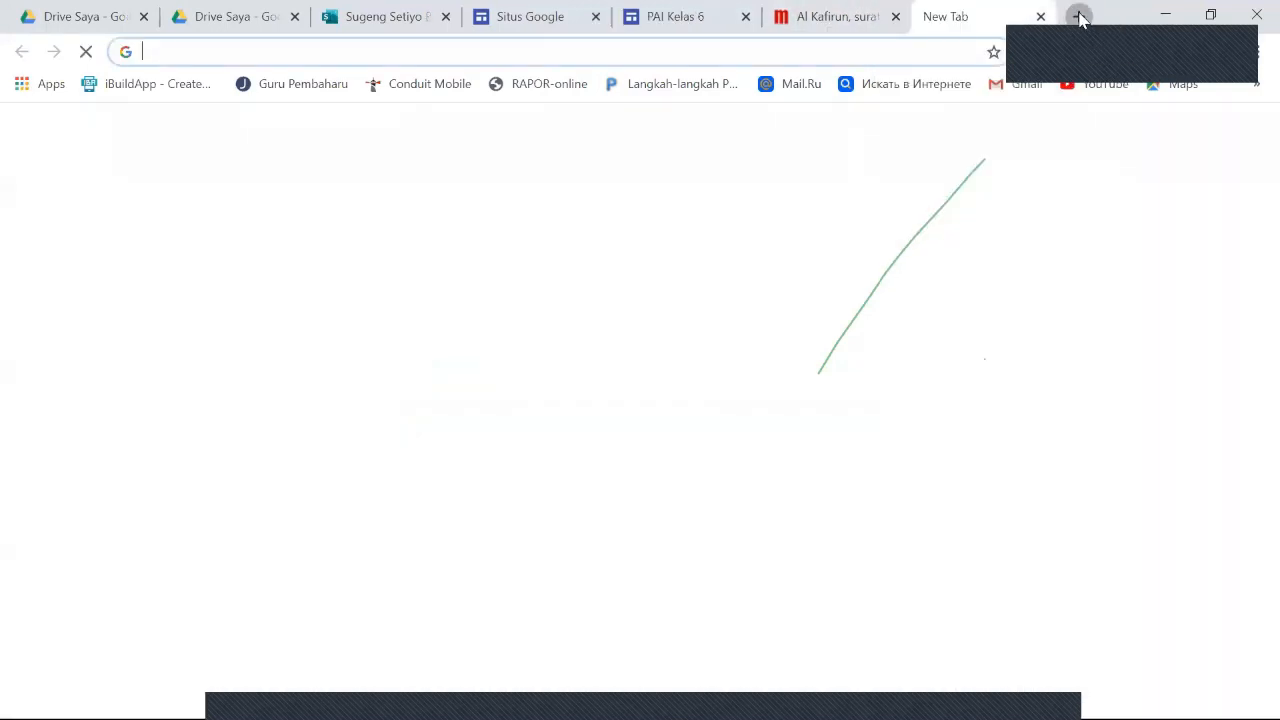
type("qu")
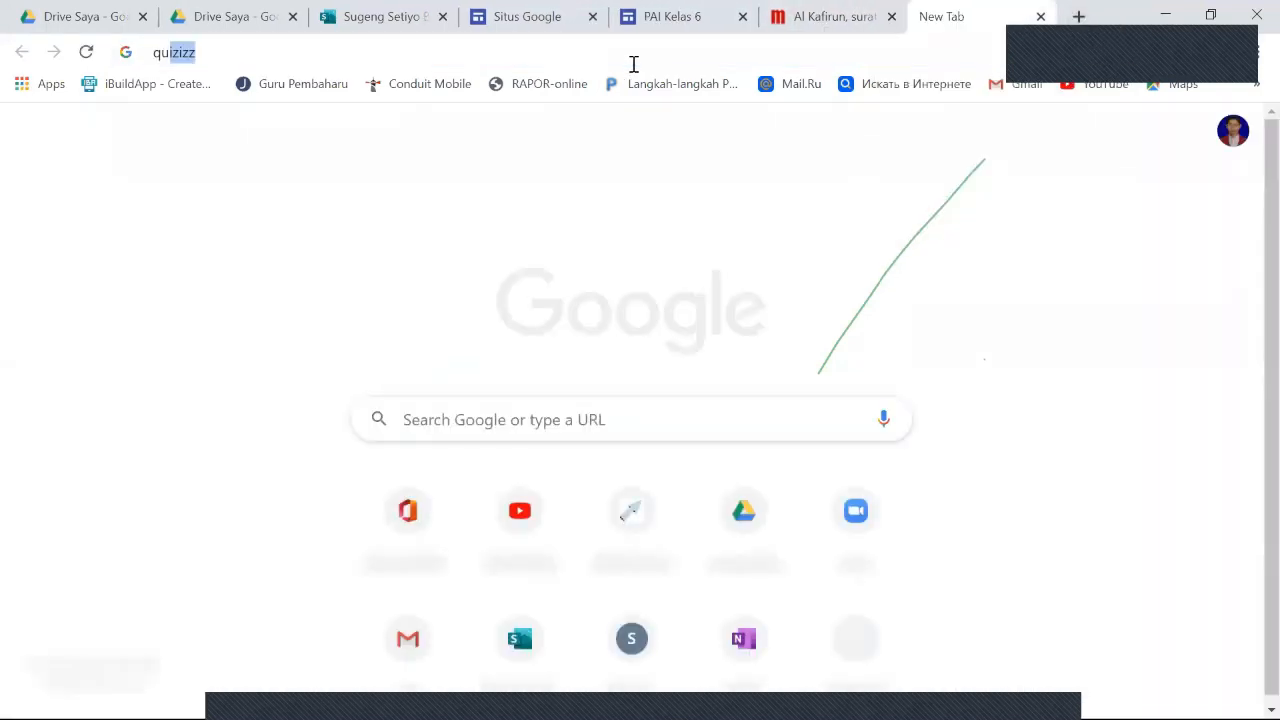
type("izi")
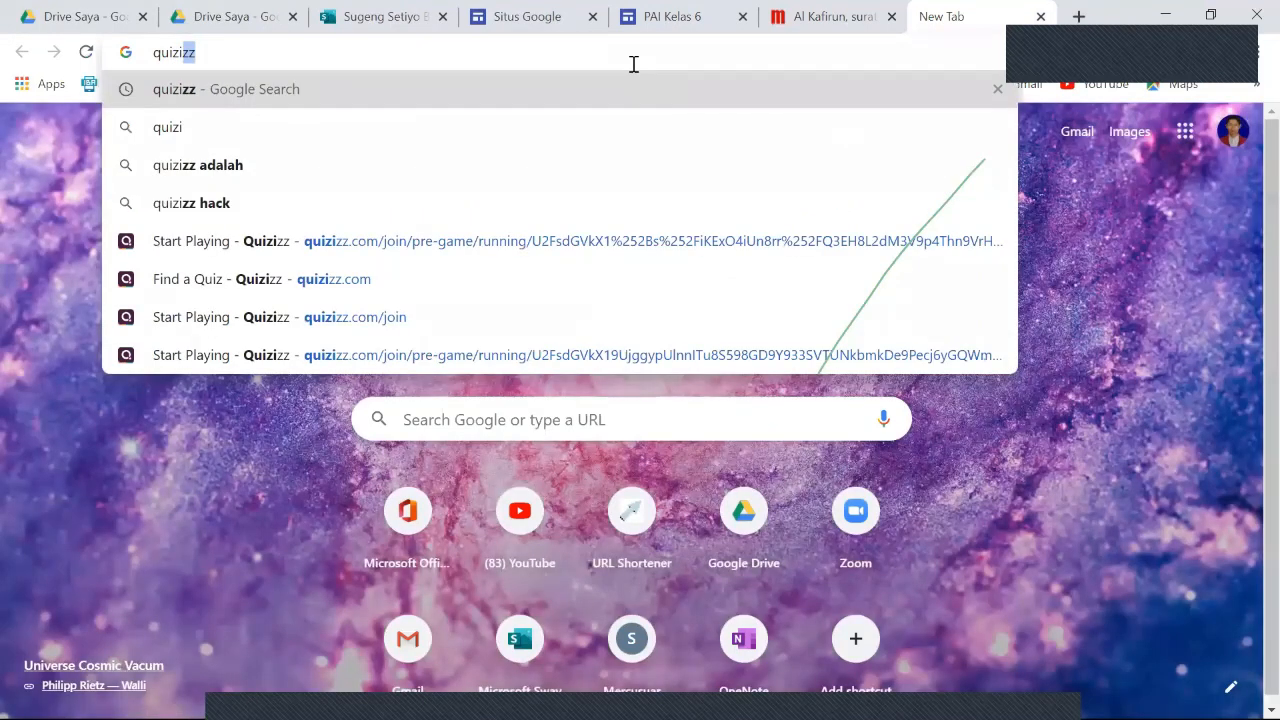
key("Return")
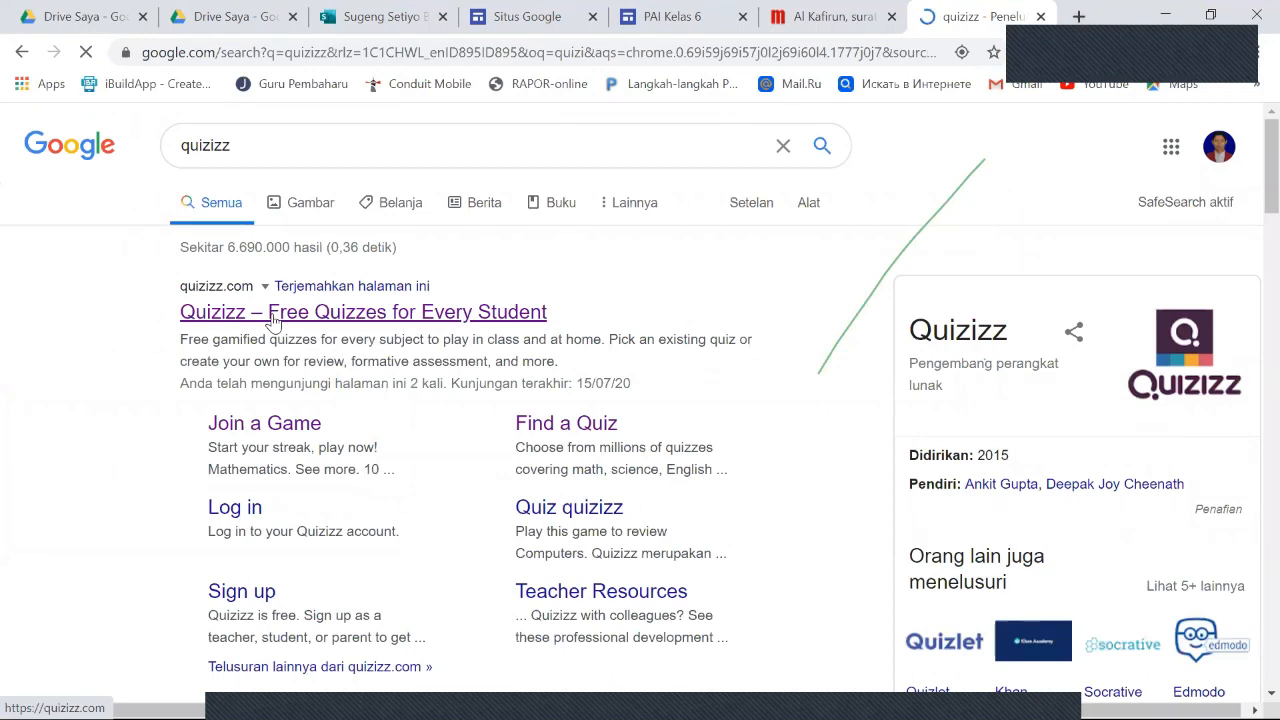
left_click(273, 319)
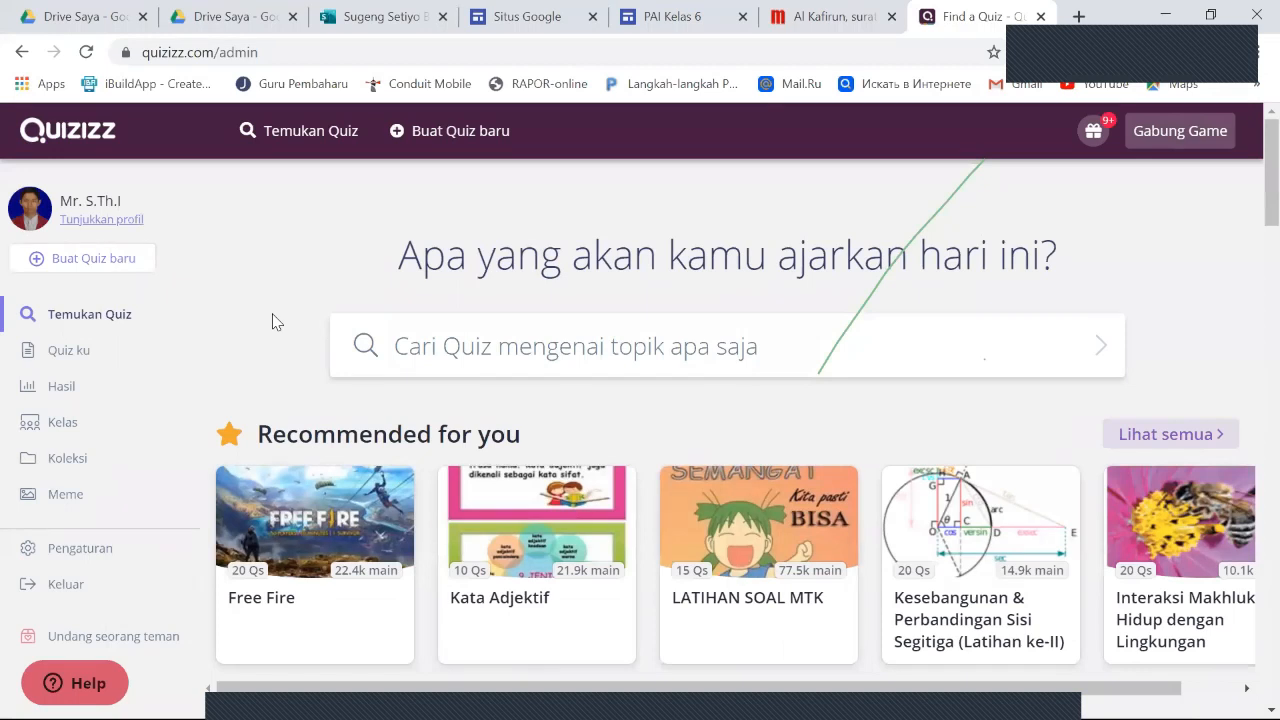
scroll(386, 334, "down", 1)
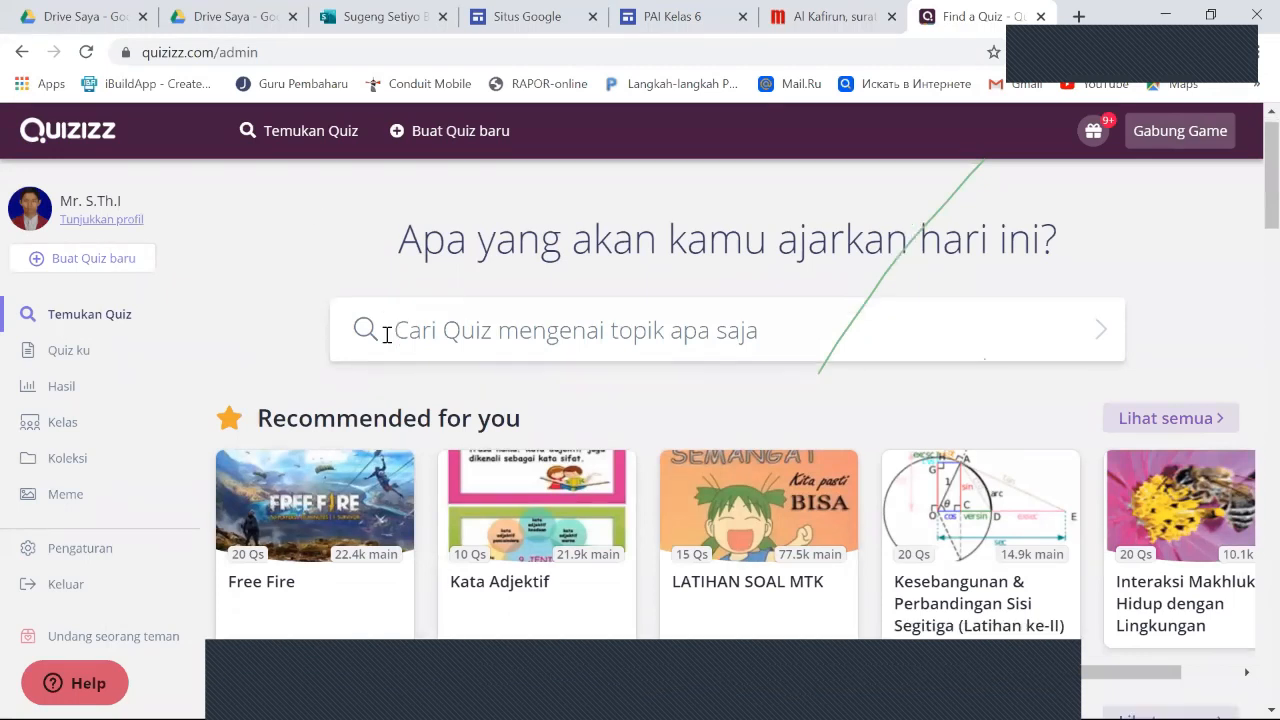
scroll(329, 320, "up", 1)
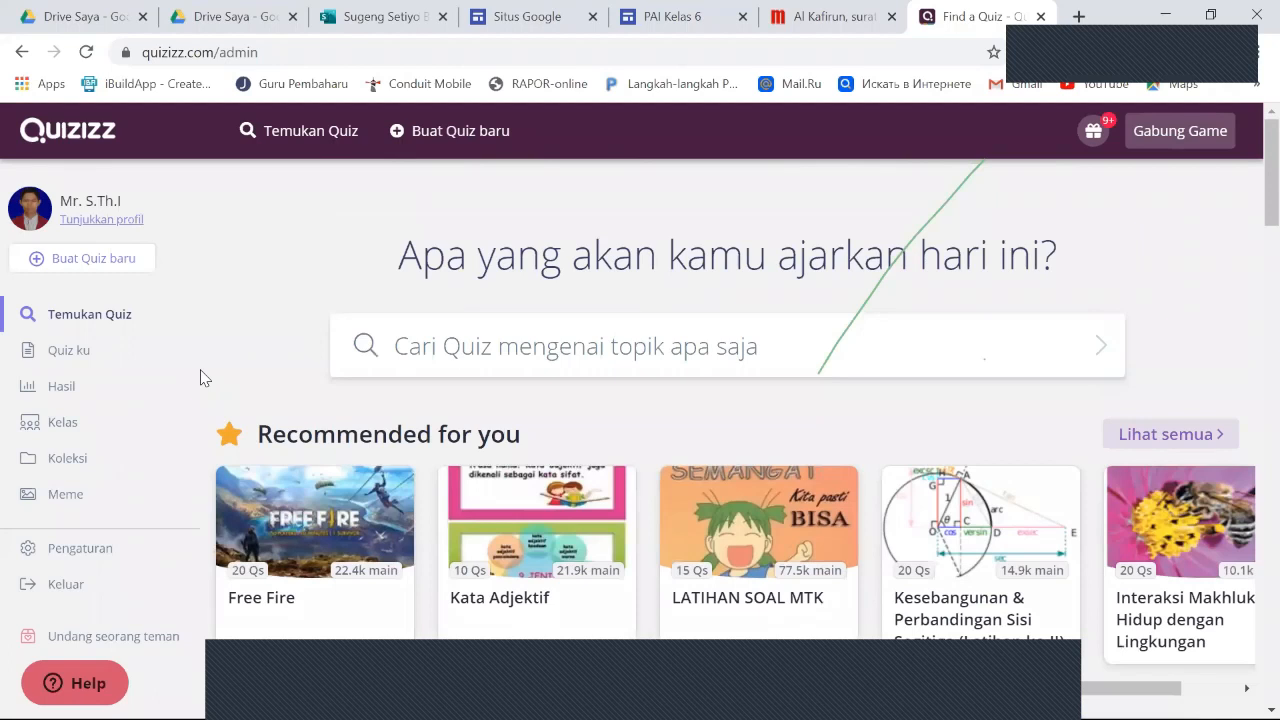
- Find the 6th-grade quiz "PAI Kelas 6 (Infak dan sedekah)" among the account's own quizzes and open it
left_click(68, 358)
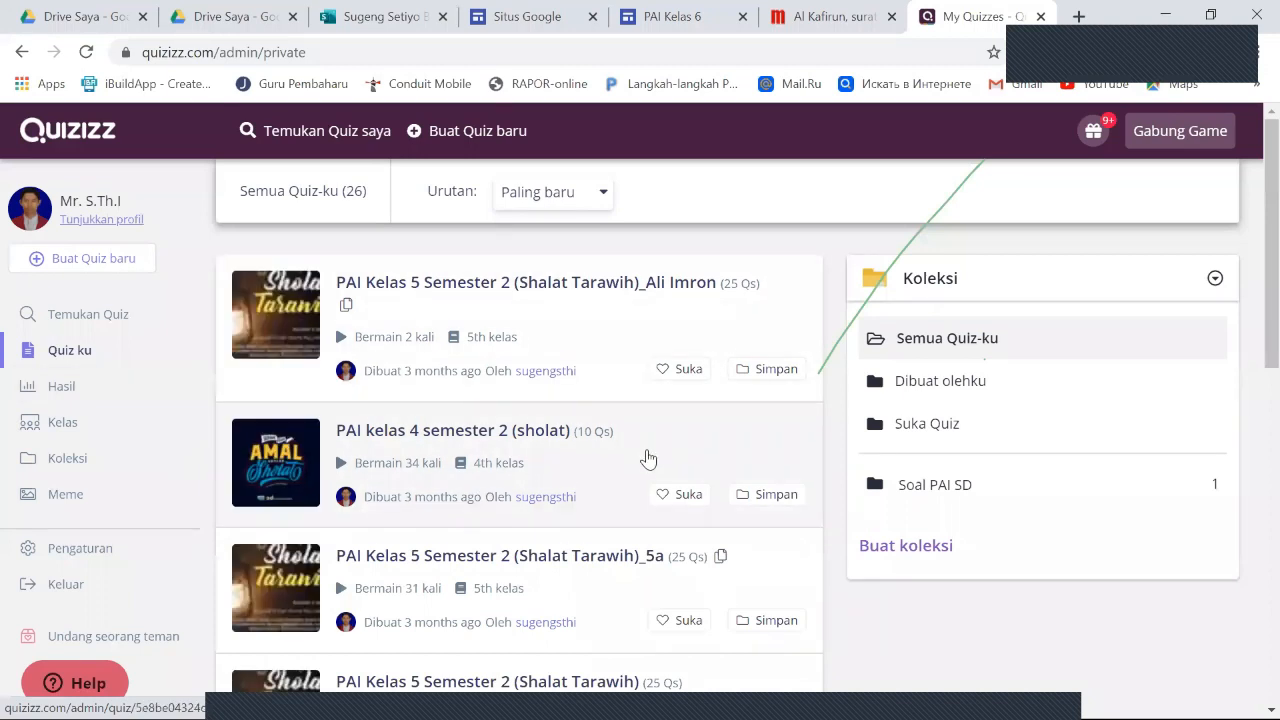
scroll(648, 458, "down", 5)
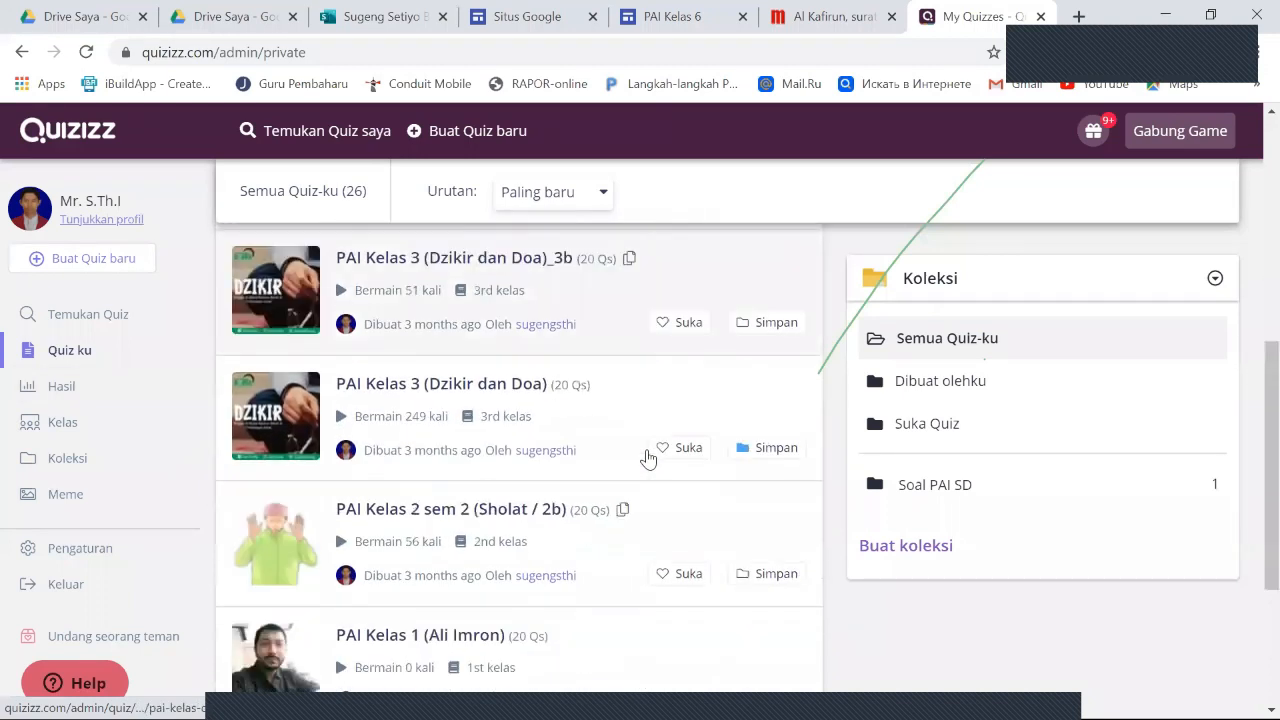
scroll(648, 458, "down", 3)
scroll(648, 458, "up", 3)
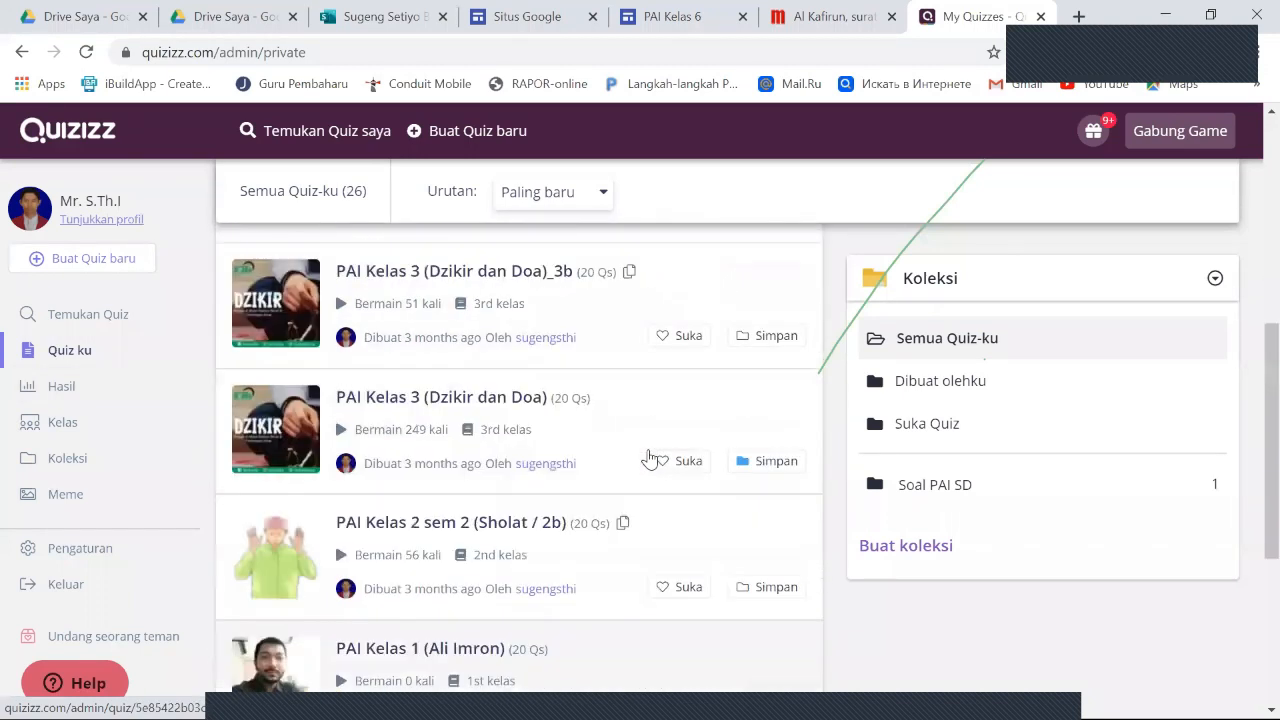
scroll(648, 458, "up", 1)
scroll(648, 458, "down", 2)
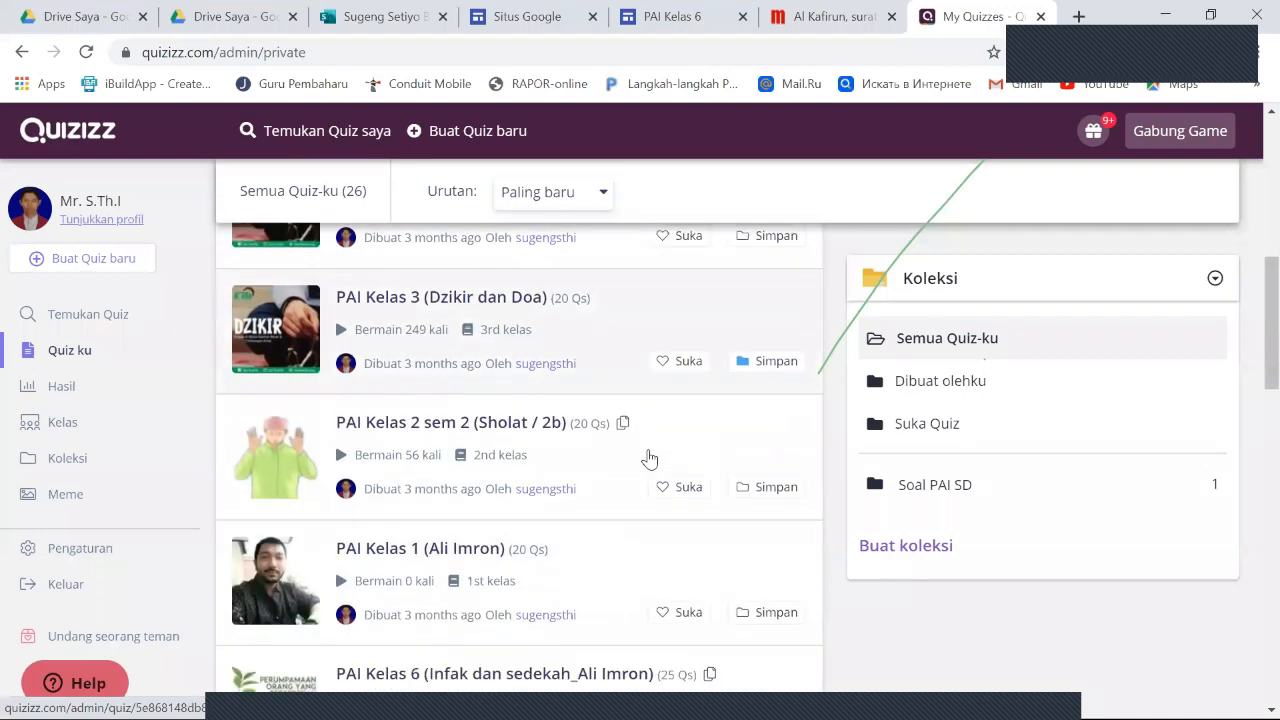
scroll(648, 458, "down", 2)
scroll(648, 458, "down", 6)
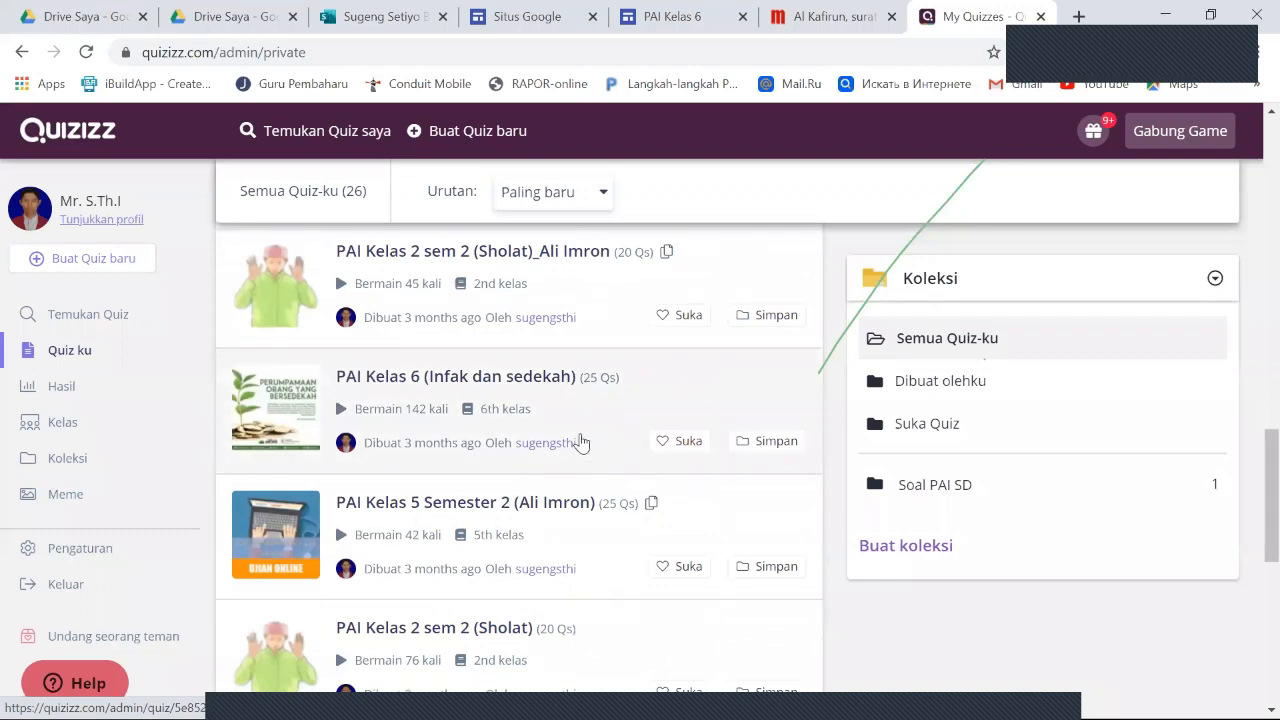
scroll(581, 442, "down", 4)
scroll(581, 442, "down", 3)
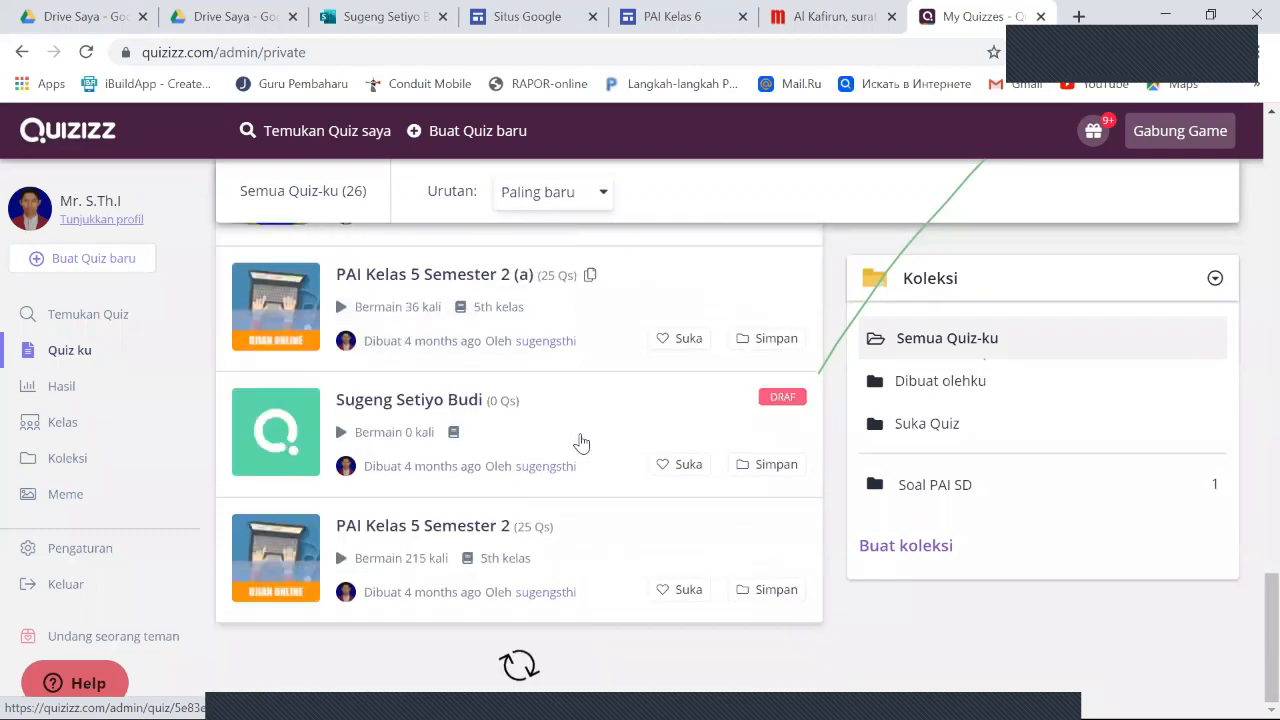
scroll(592, 493, "up", 3)
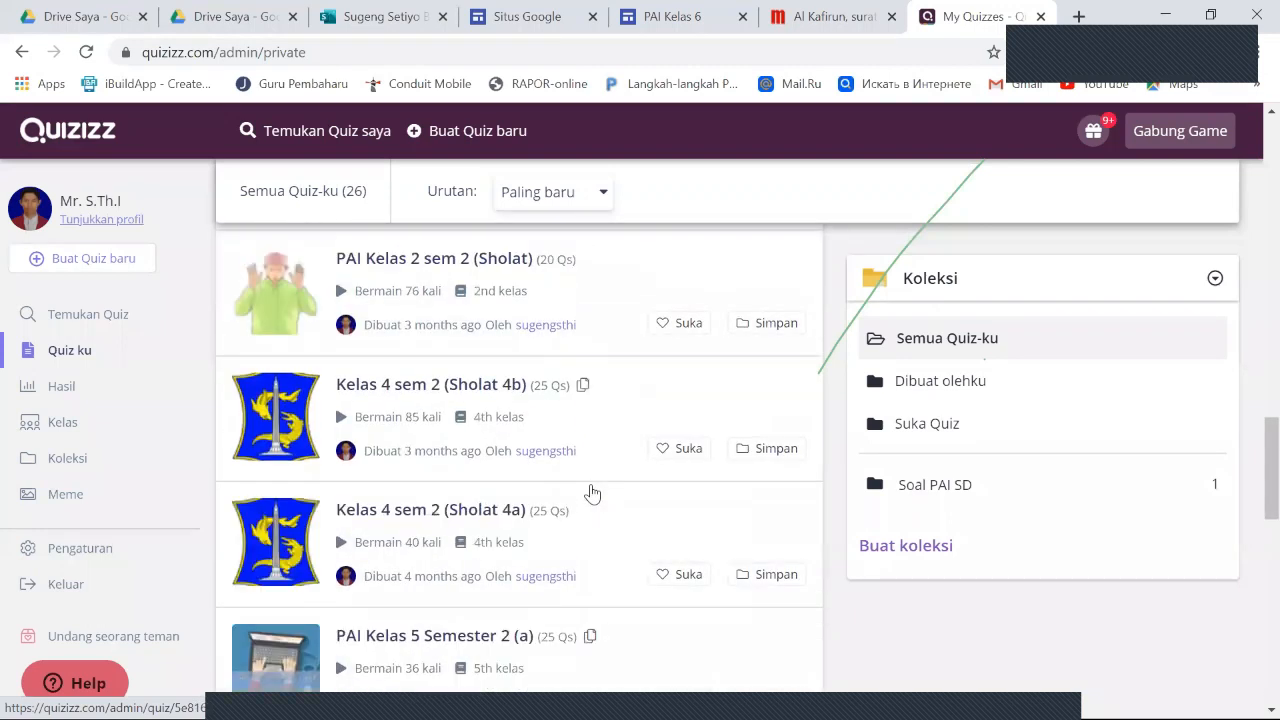
scroll(591, 491, "up", 1)
scroll(588, 487, "up", 3)
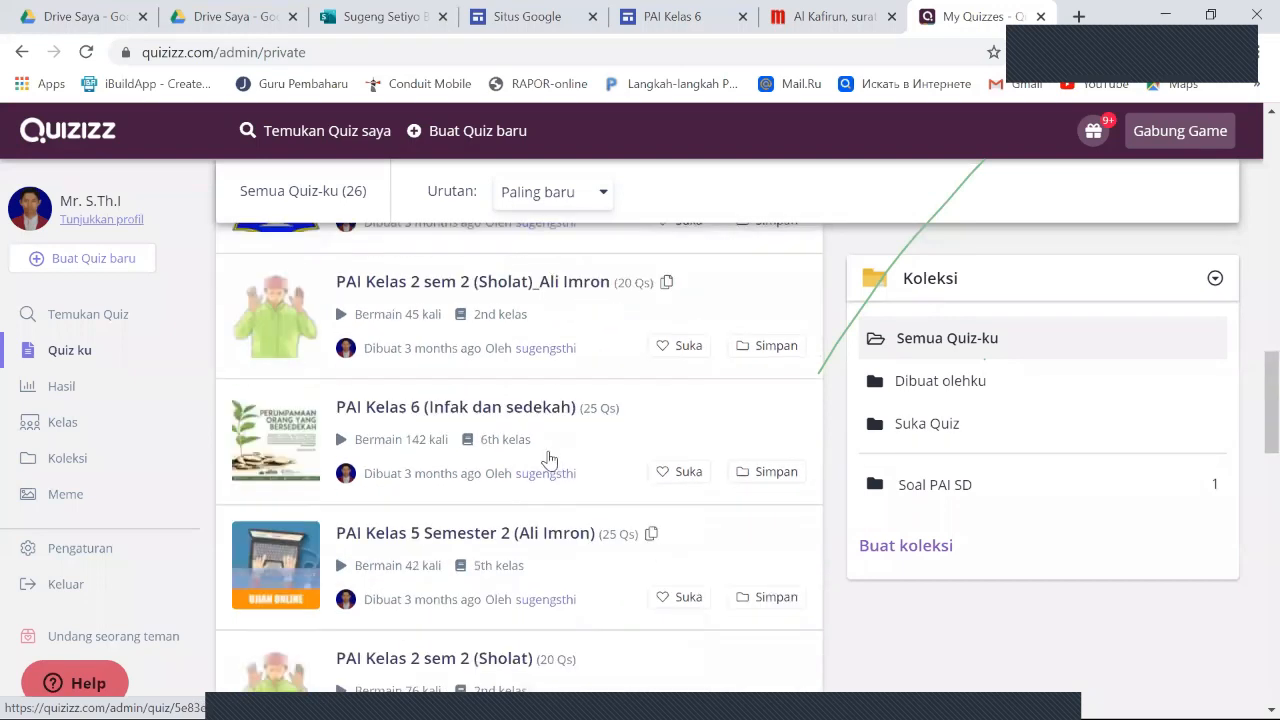
left_click(527, 441)
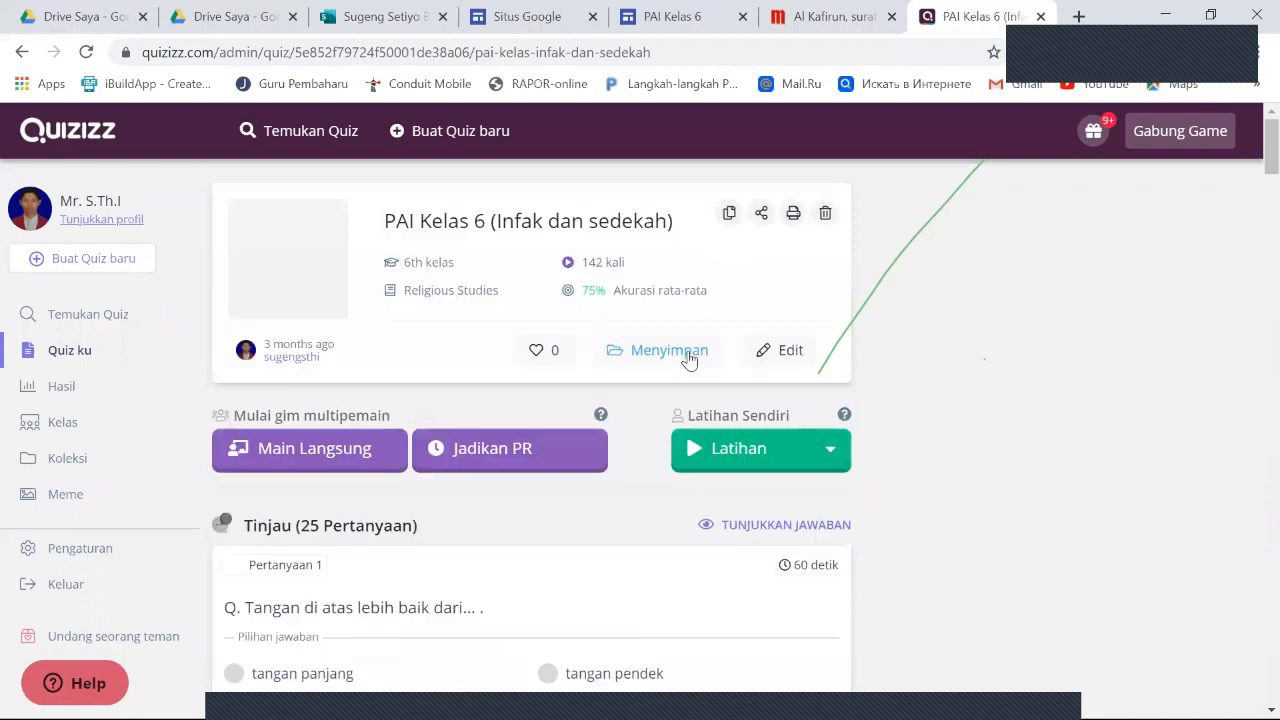
- Assign the quiz as homework with the "PAI Dan Budi Pe..." meme set and copy its participant link
left_click(540, 455)
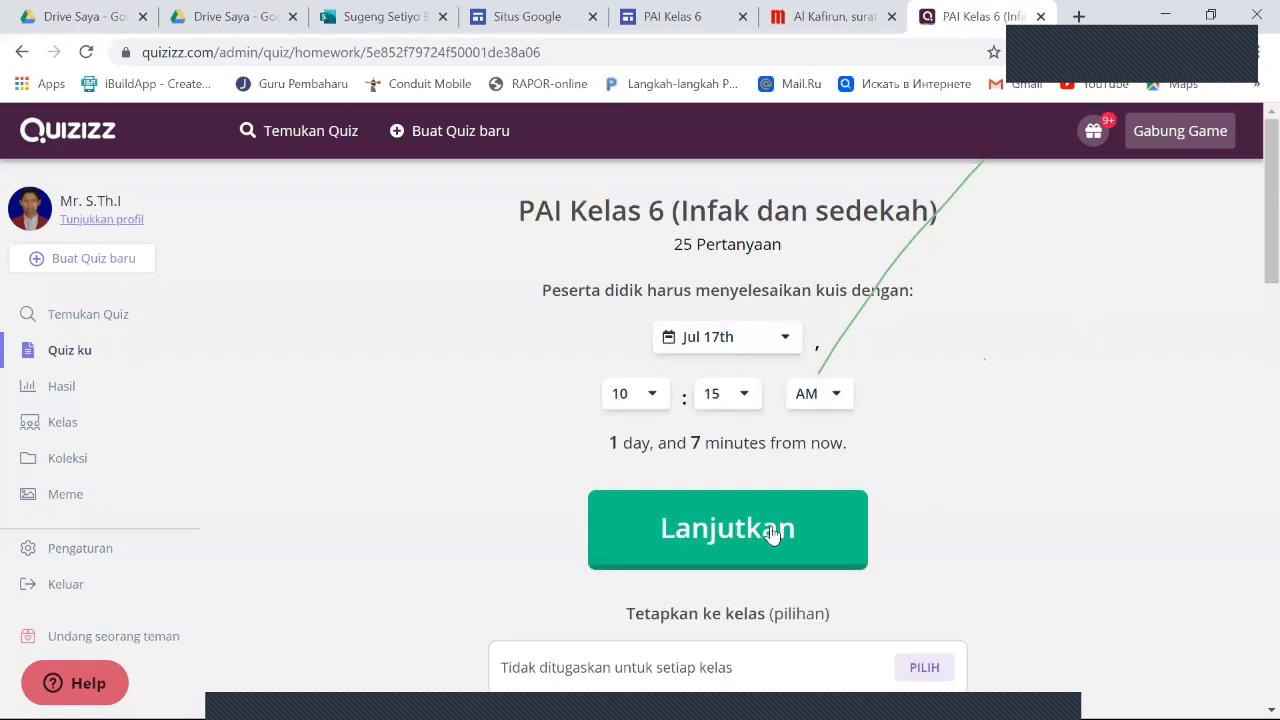
scroll(868, 484, "down", 4)
scroll(997, 497, "down", 10)
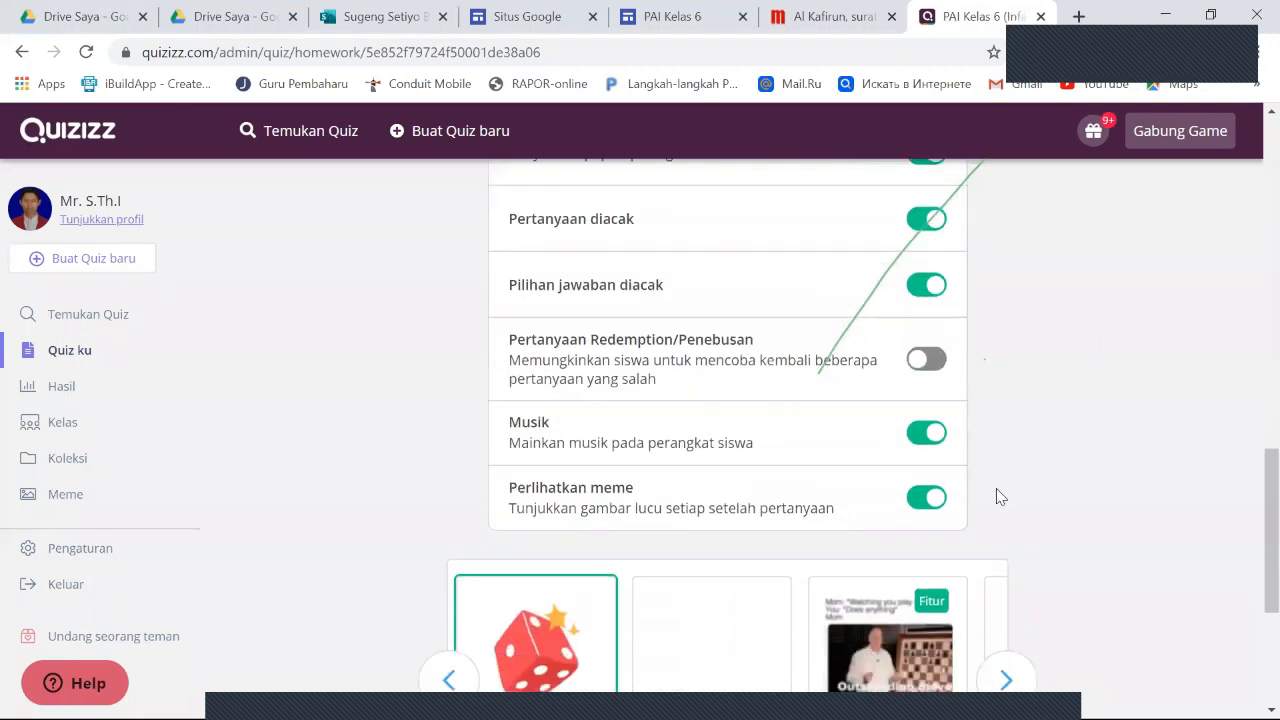
left_click(692, 374)
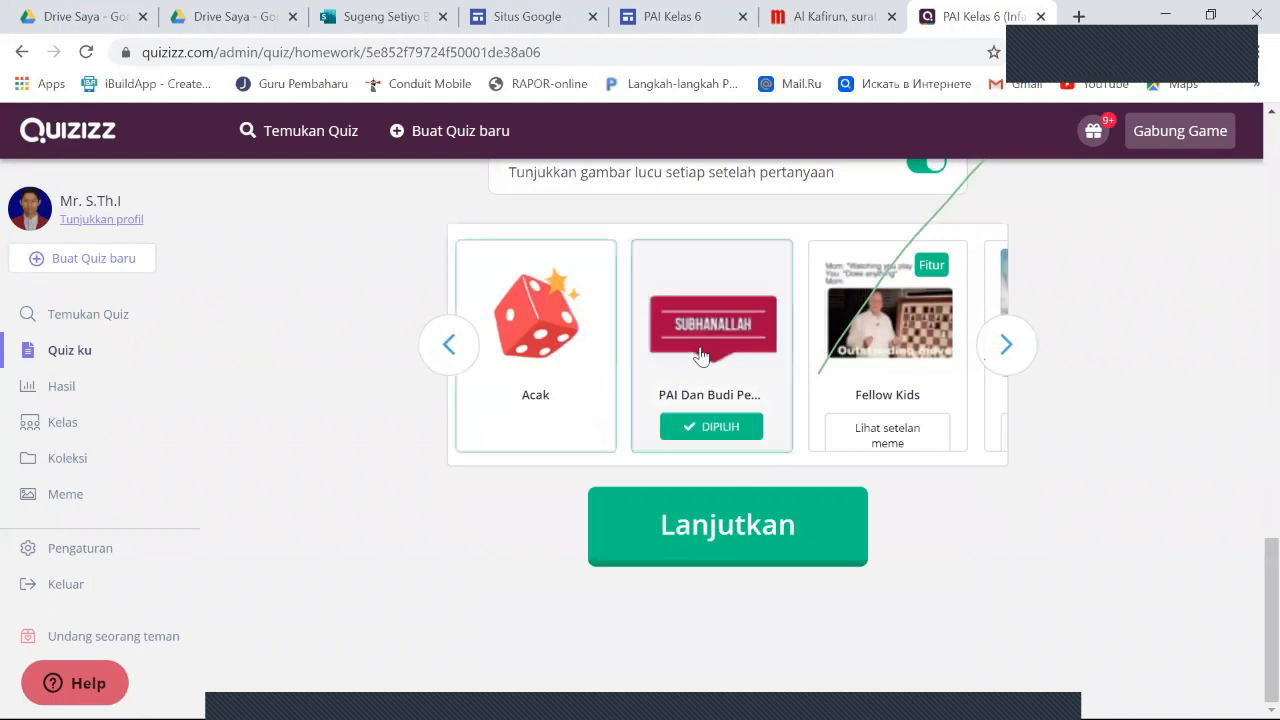
left_click(754, 525)
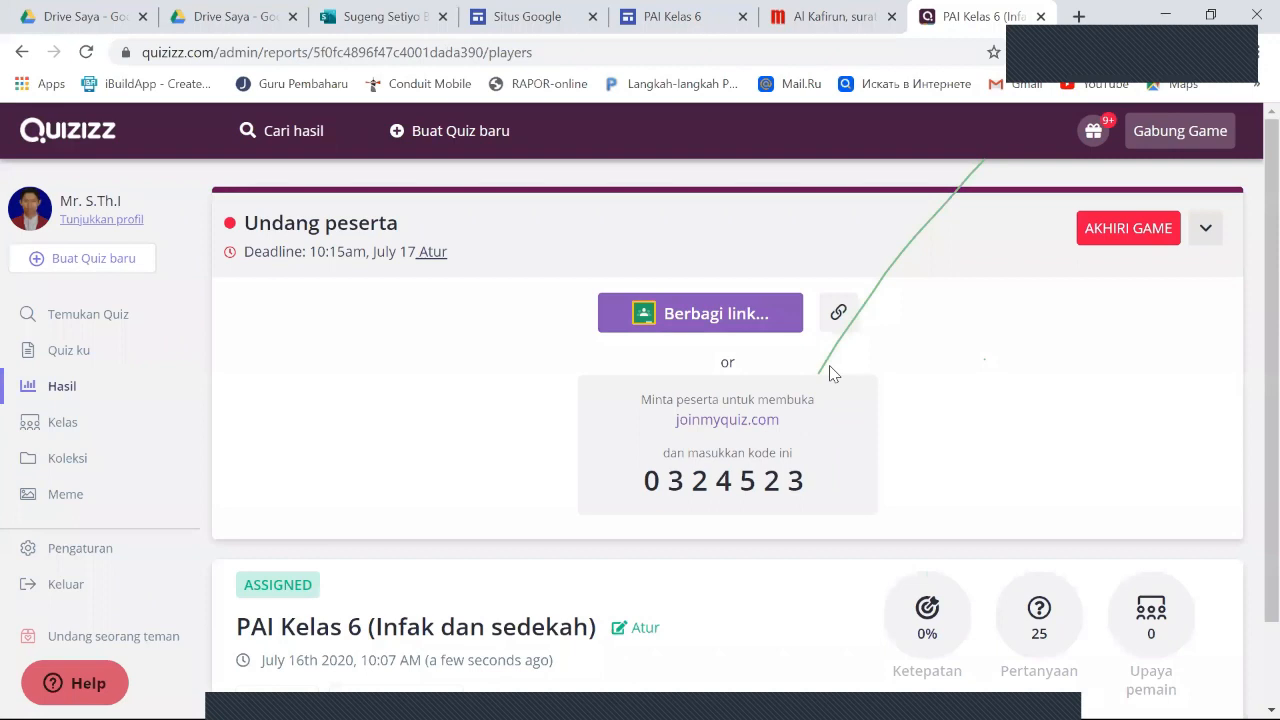
left_click(838, 315)
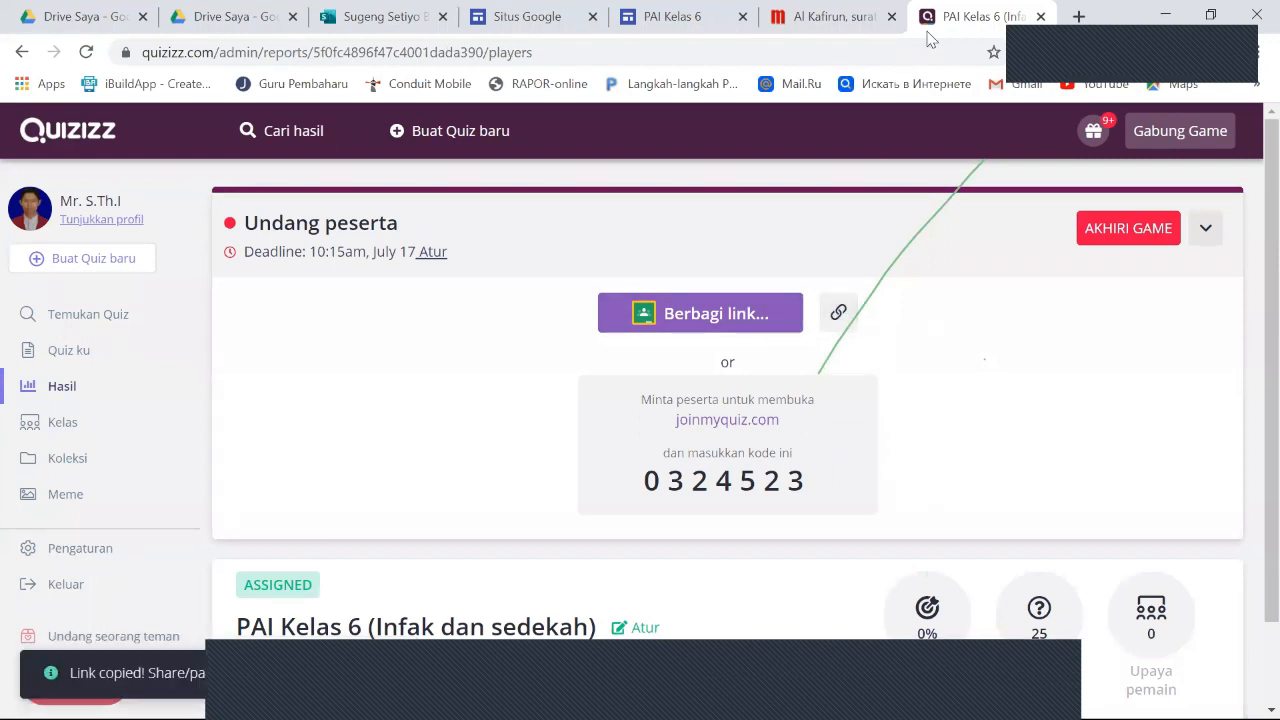
left_click(840, 315)
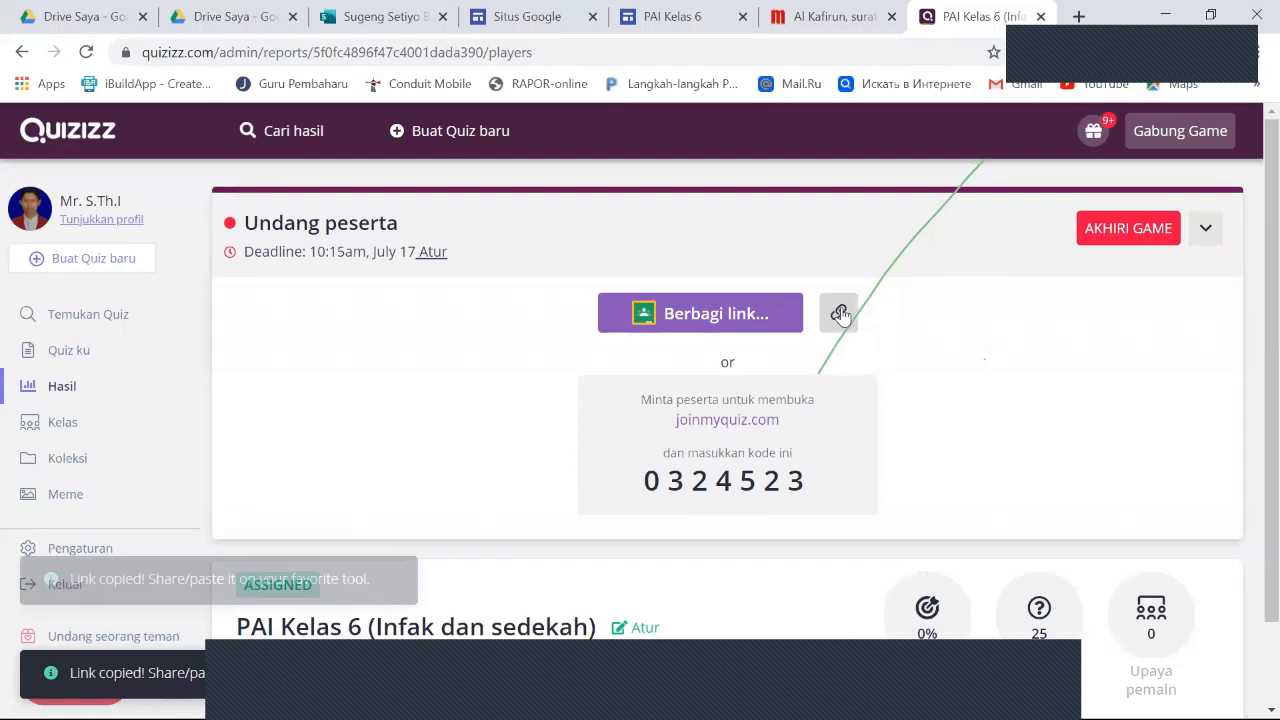
- Return to the PAI Kelas 6 site and embed the copied Quizizz link by URL as a whole page (Seluruh halaman)
left_click(672, 14)
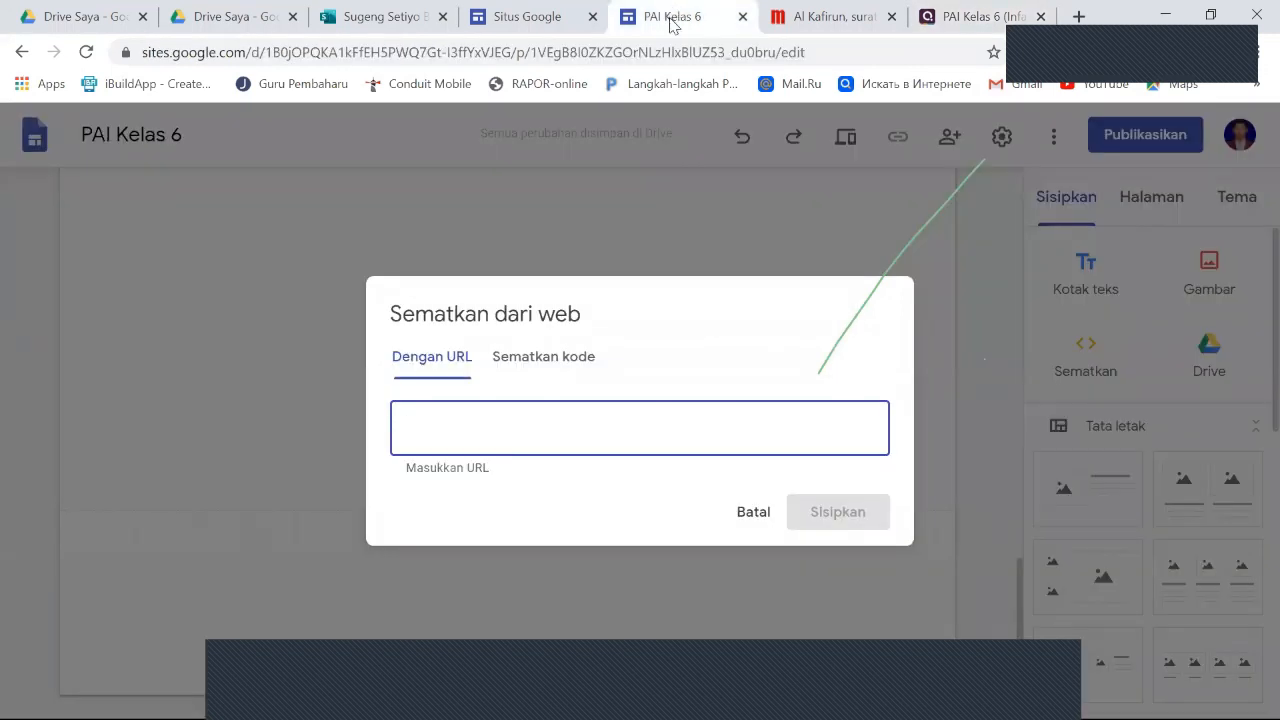
right_click(424, 434)
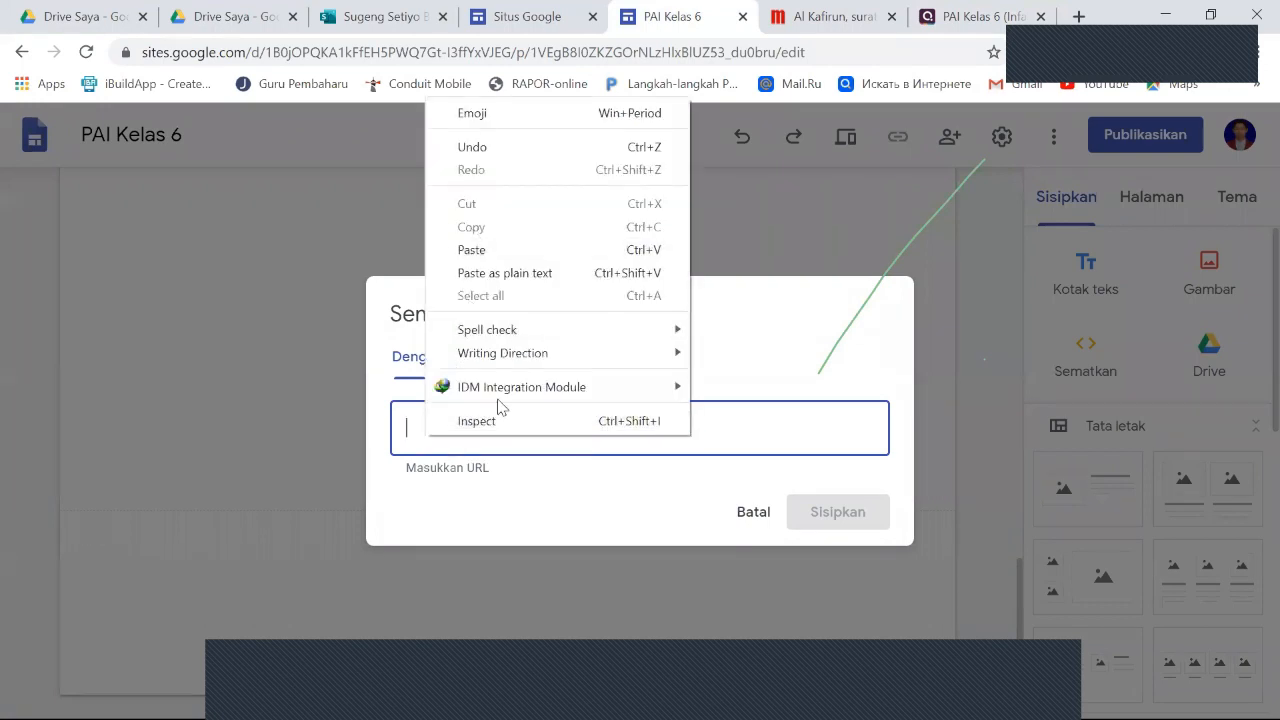
left_click(489, 250)
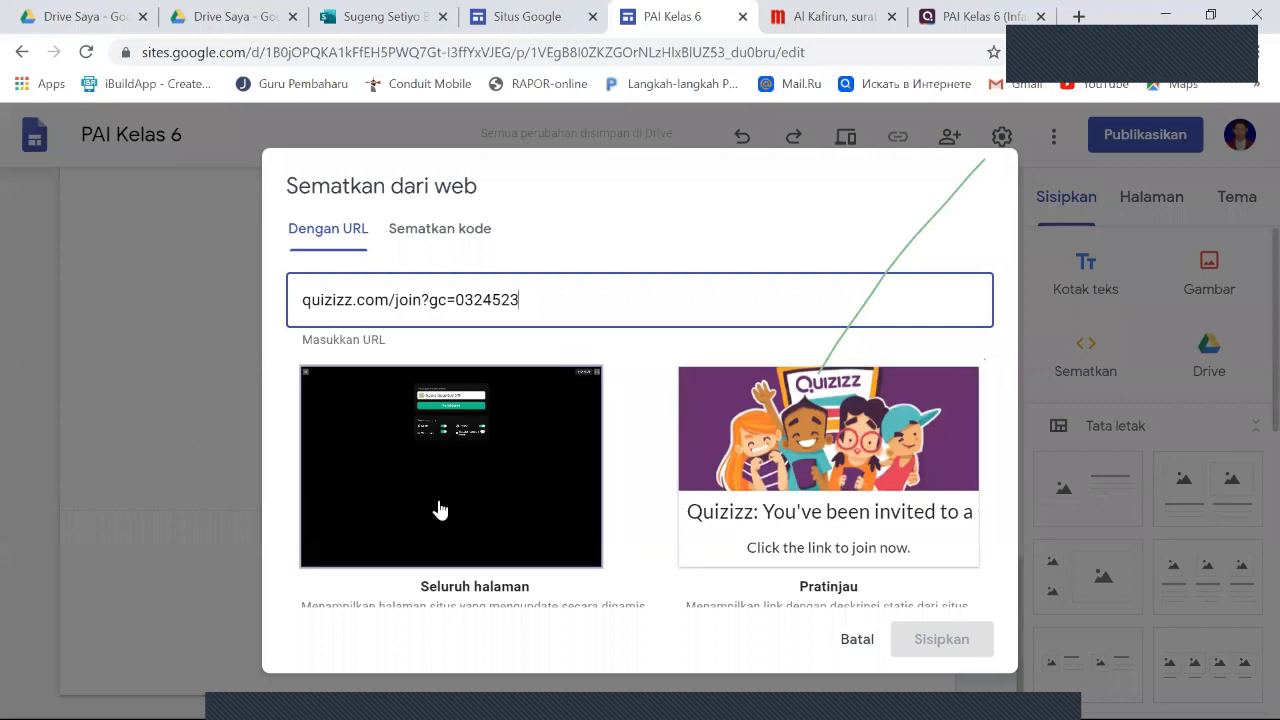
left_click(496, 492)
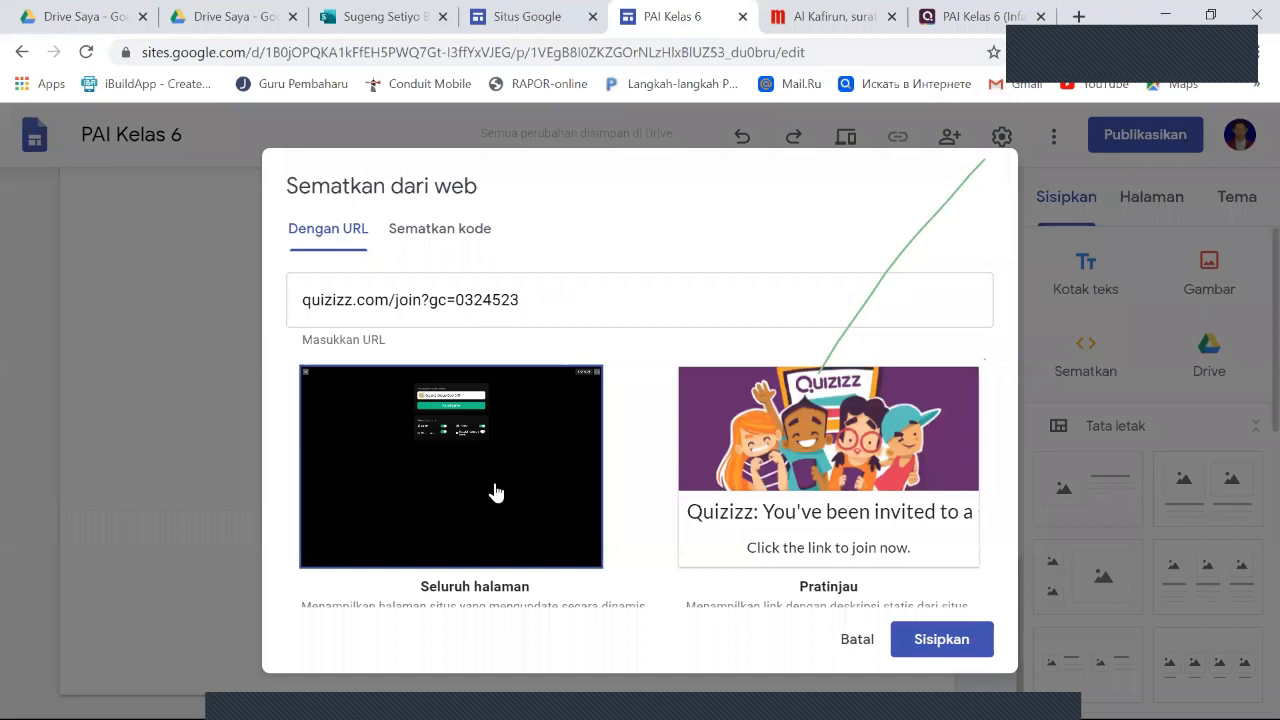
left_click(946, 642)
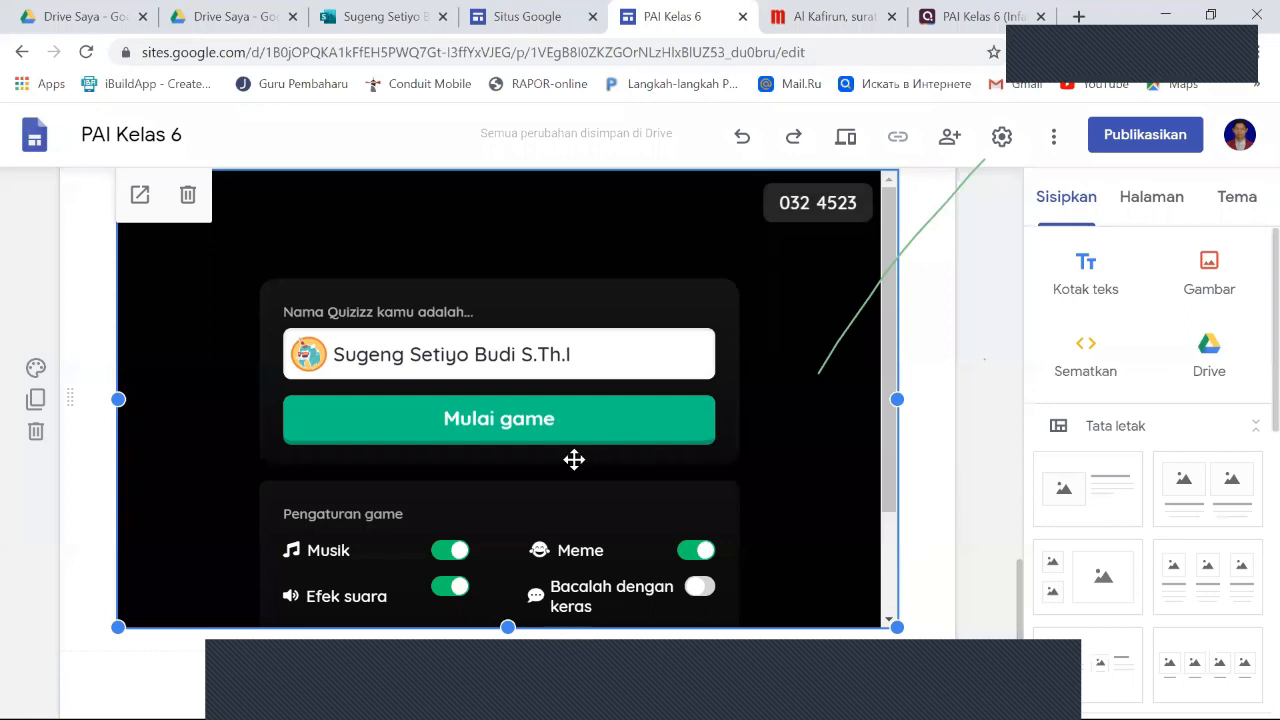
- Check the embedded whole-page Quizizz game, delete it from the Latihan / soal page and deselect its empty section
scroll(574, 459, "down", 1)
scroll(575, 459, "up", 1)
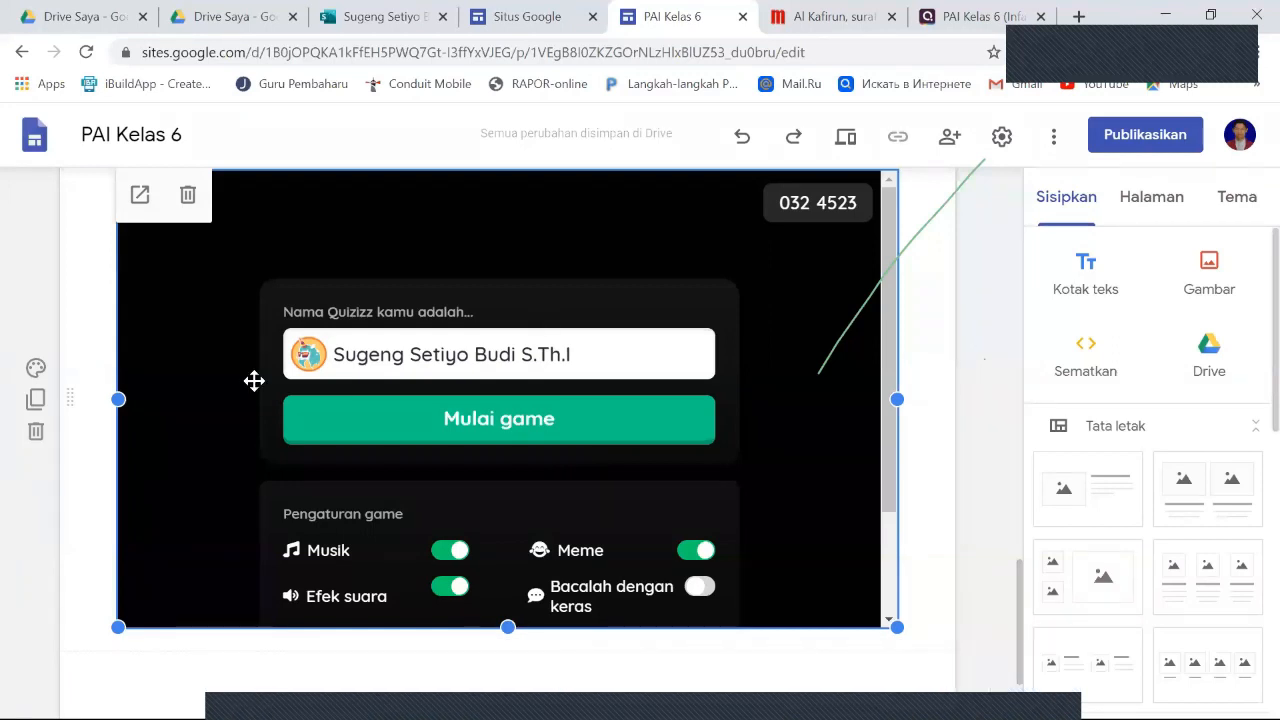
scroll(510, 430, "up", 1)
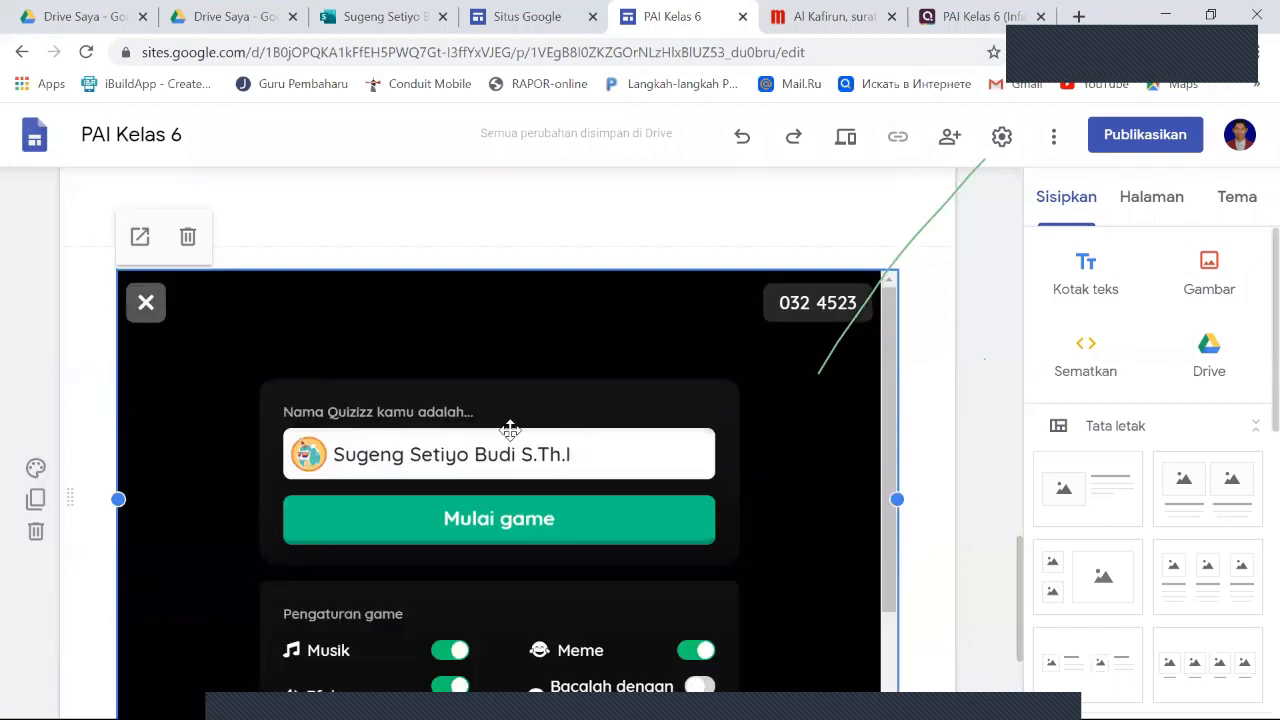
scroll(510, 430, "down", 1)
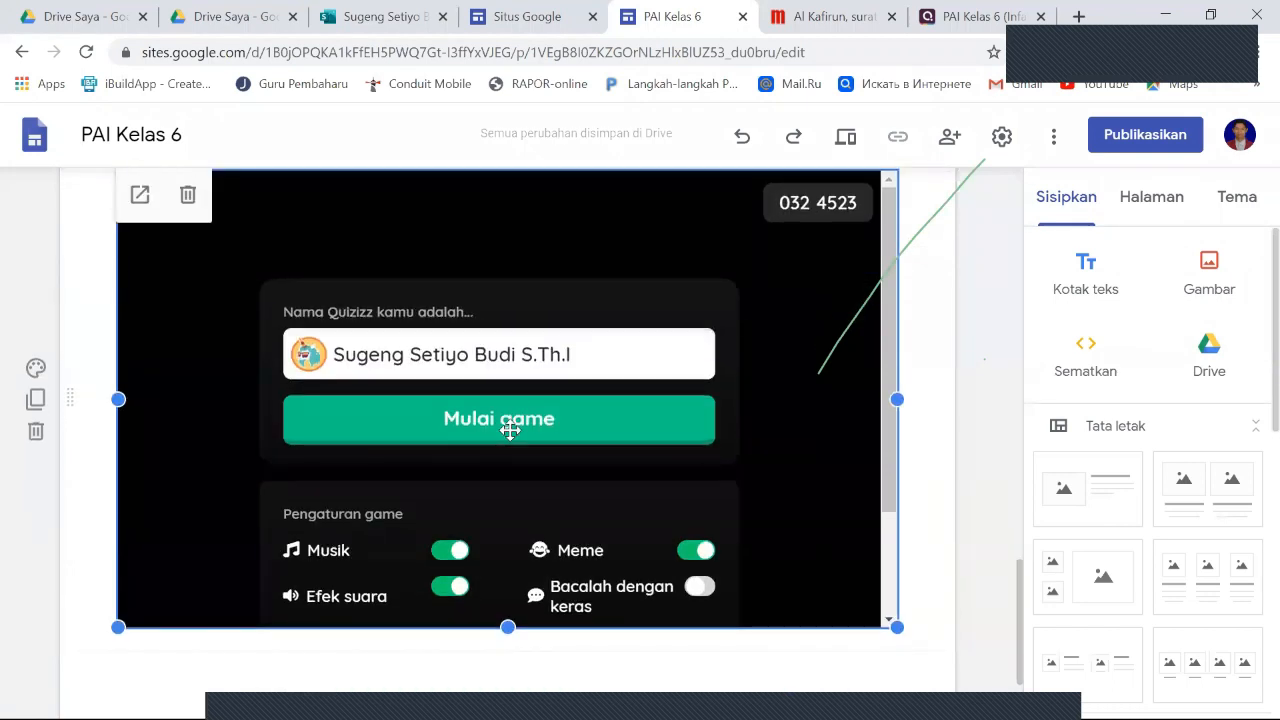
scroll(510, 430, "up", 1)
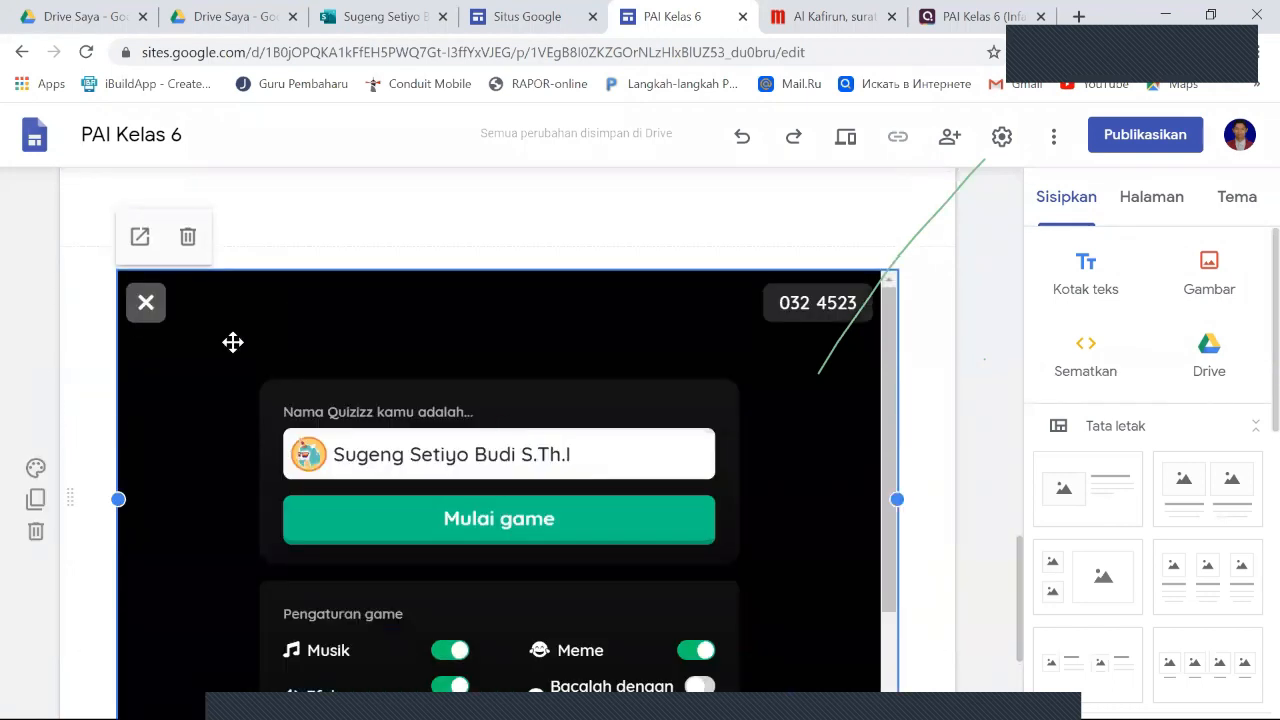
left_click(187, 237)
scroll(812, 505, "down", 2)
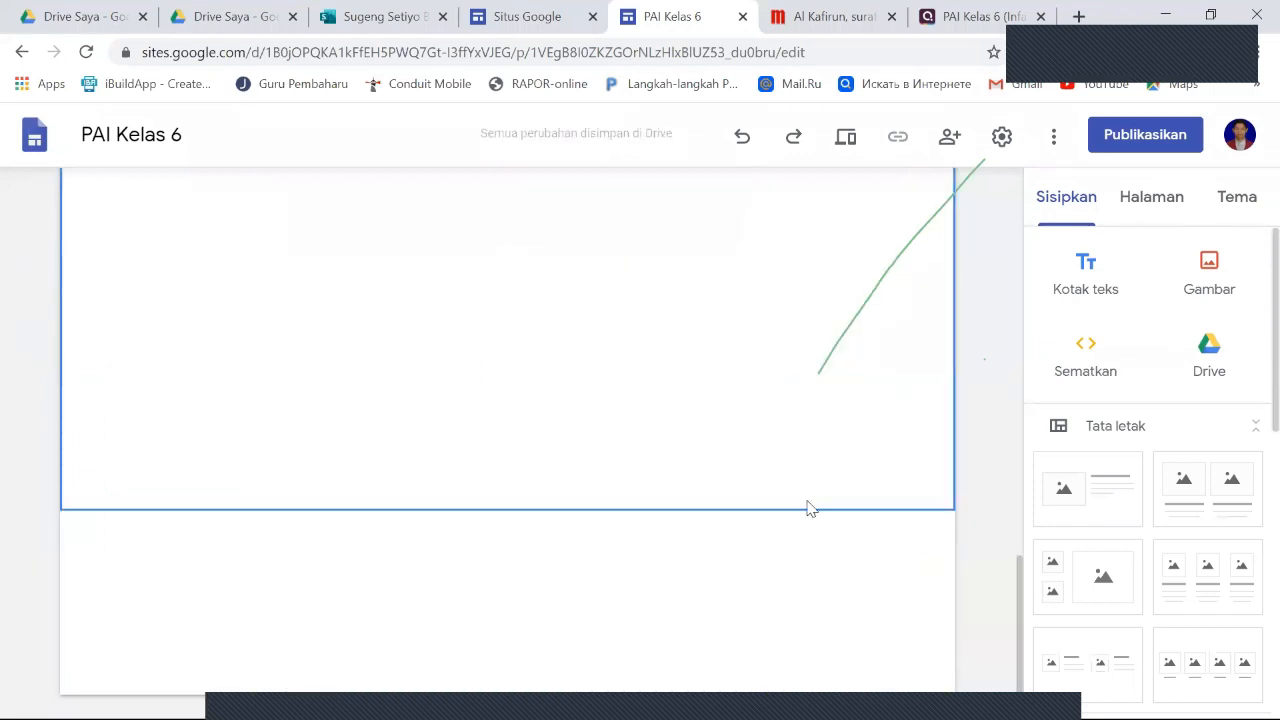
left_click(346, 572)
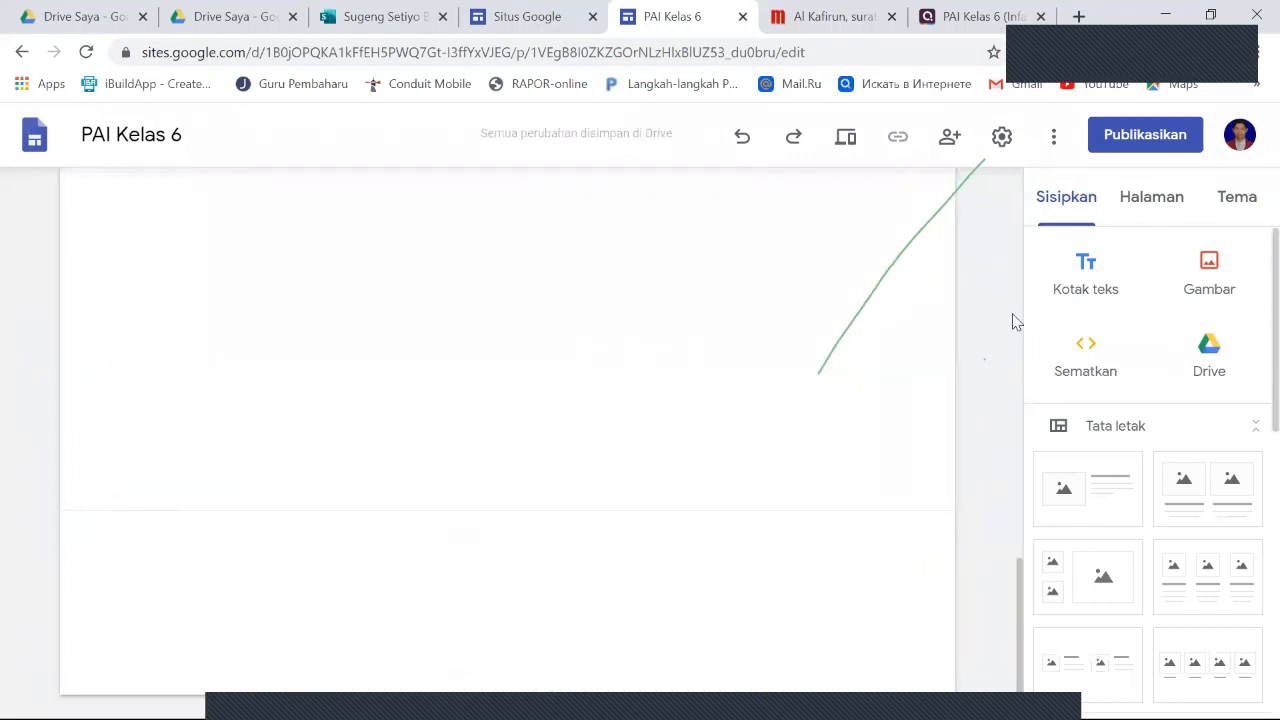
- Embed the copied Quizizz link by URL as a preview card (Pratinjau) and centre the card in its section
left_click(1091, 357)
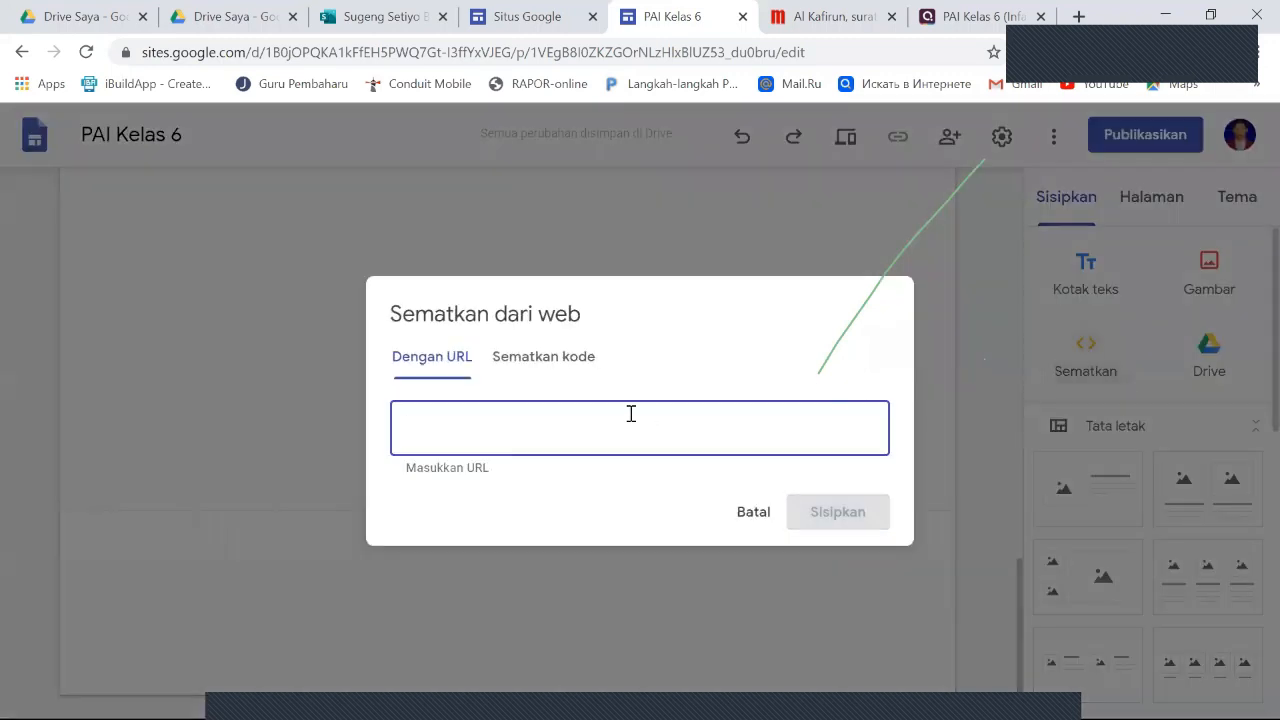
right_click(468, 429)
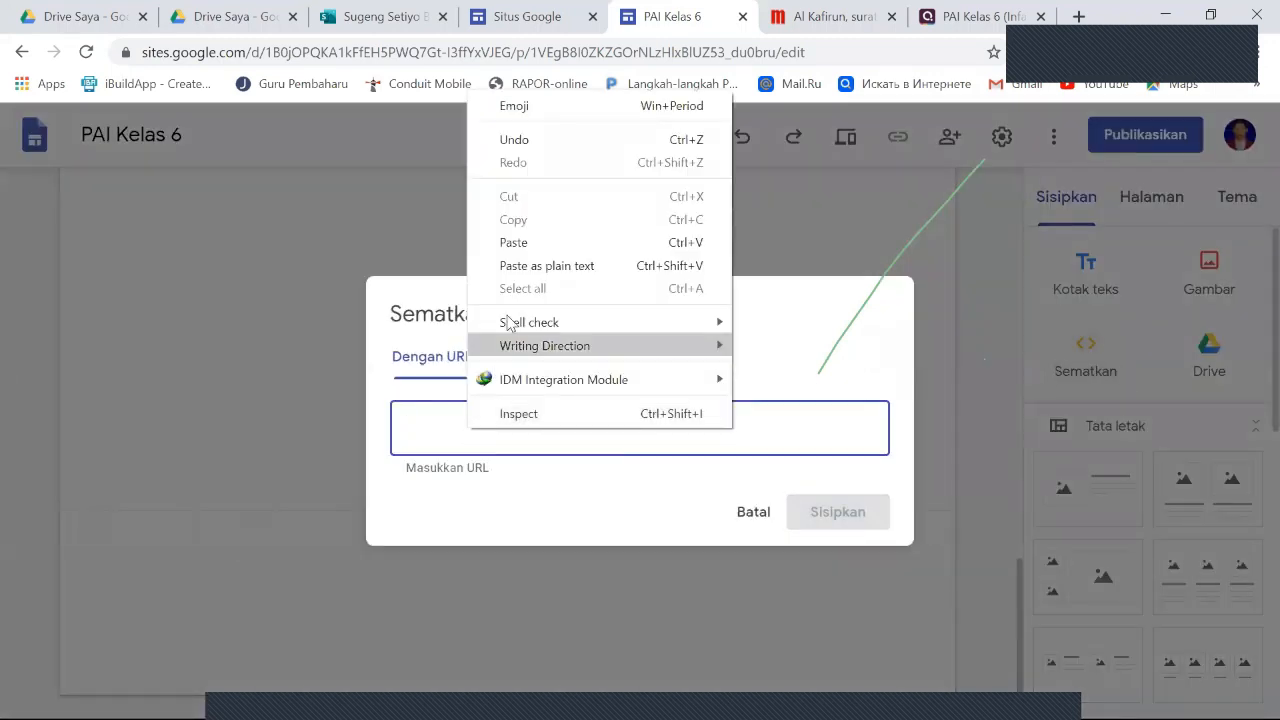
left_click(520, 256)
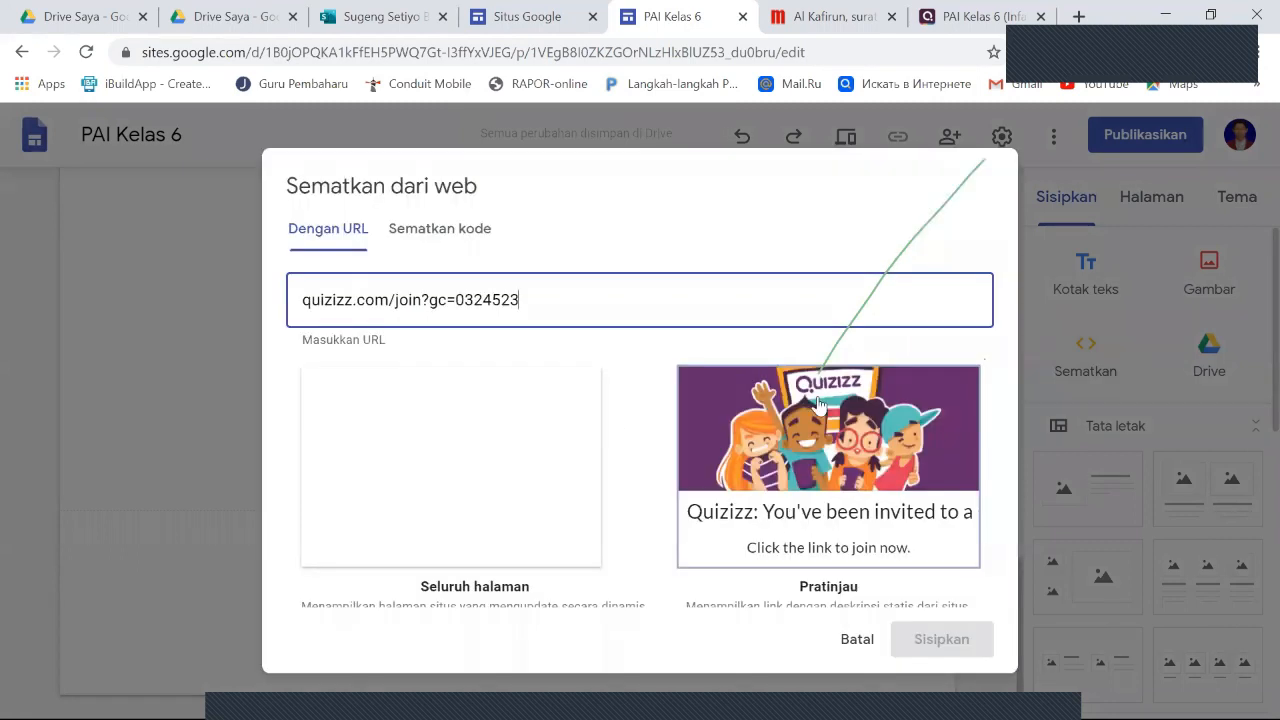
left_click(832, 465)
left_click(926, 643)
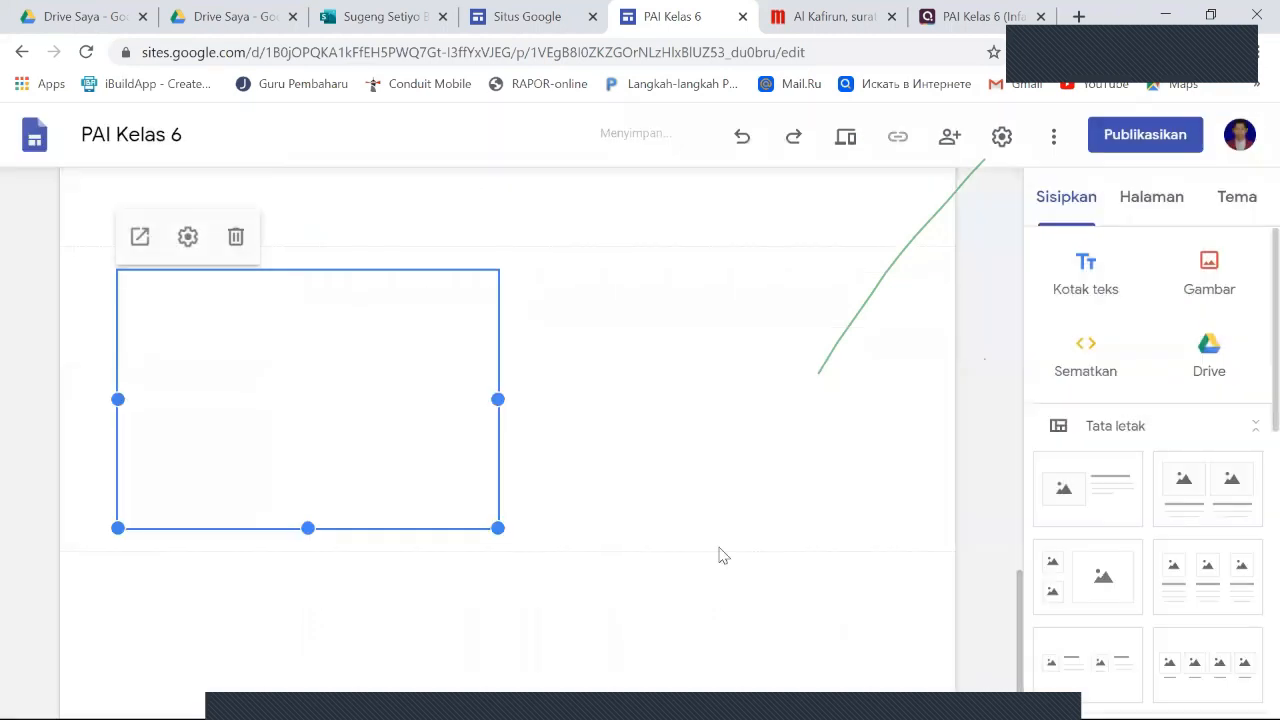
left_click_drag(471, 406, 504, 410)
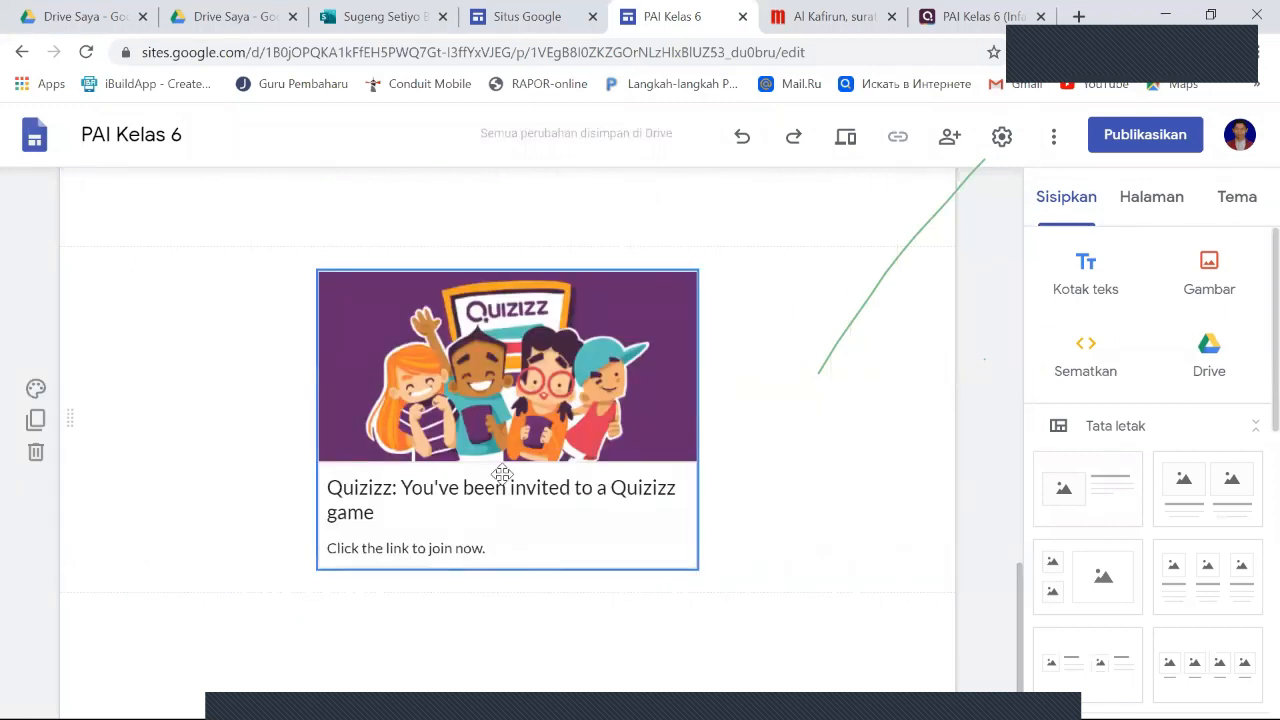
left_click(498, 418)
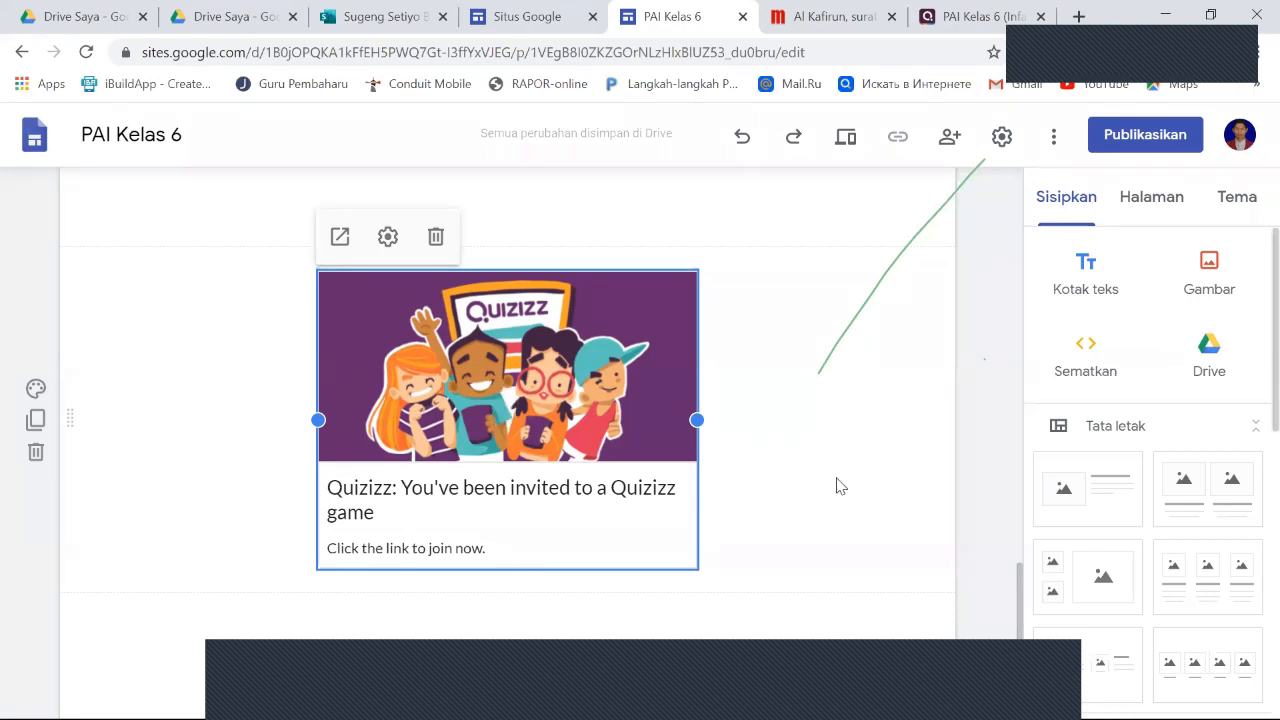
- Add a text box to the Latihan / soal page and move it between the Google Forms quiz and the Quizizz card
scroll(636, 486, "up", 6)
left_click(636, 486)
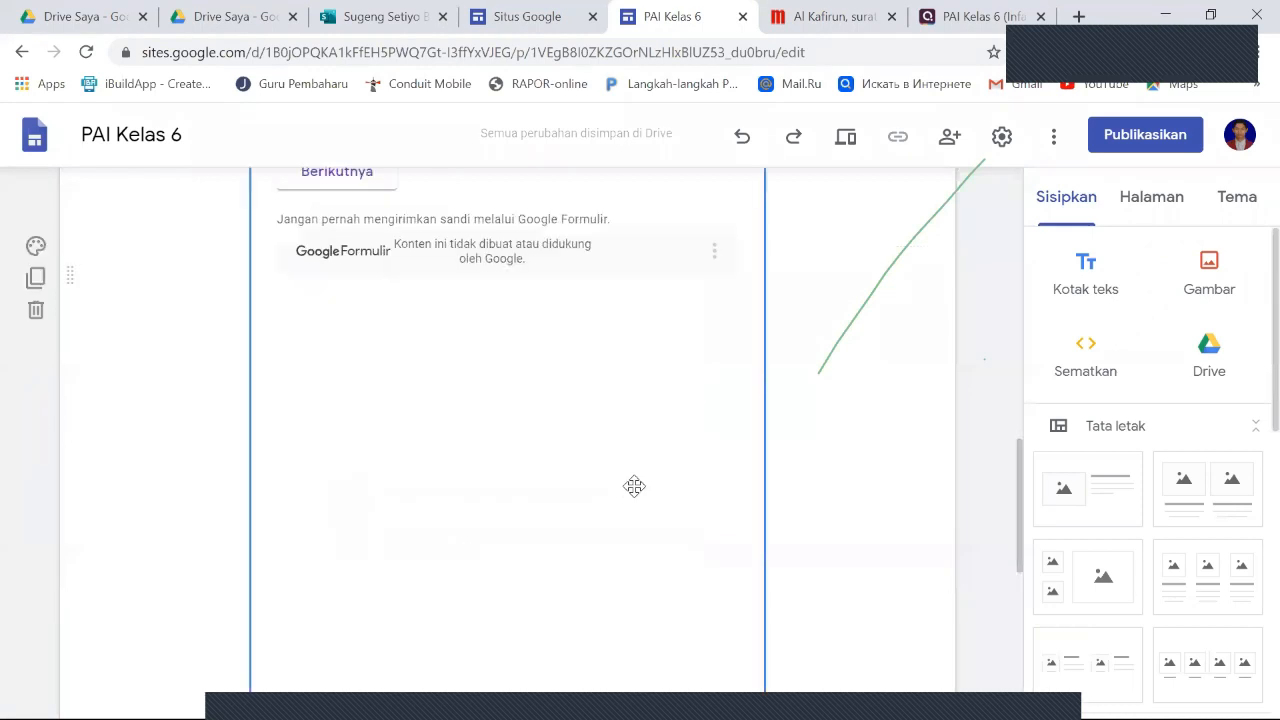
scroll(811, 534, "down", 5)
left_click(811, 534)
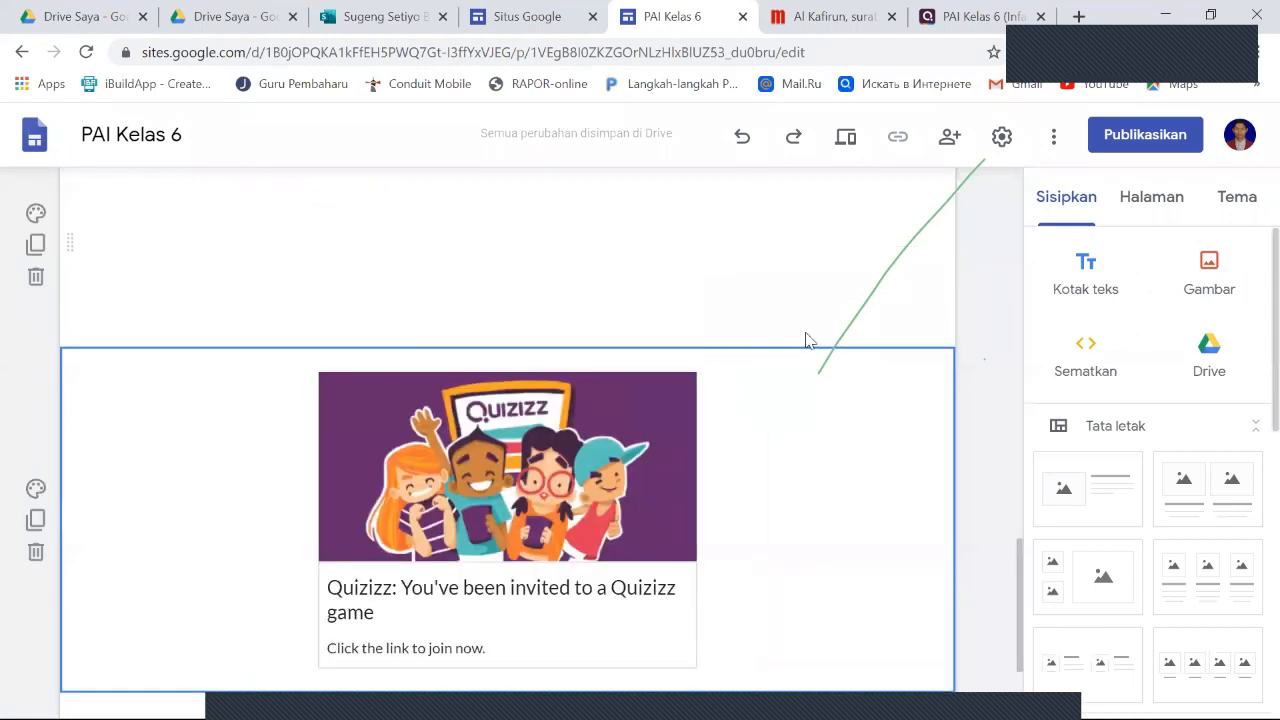
left_click(1105, 276)
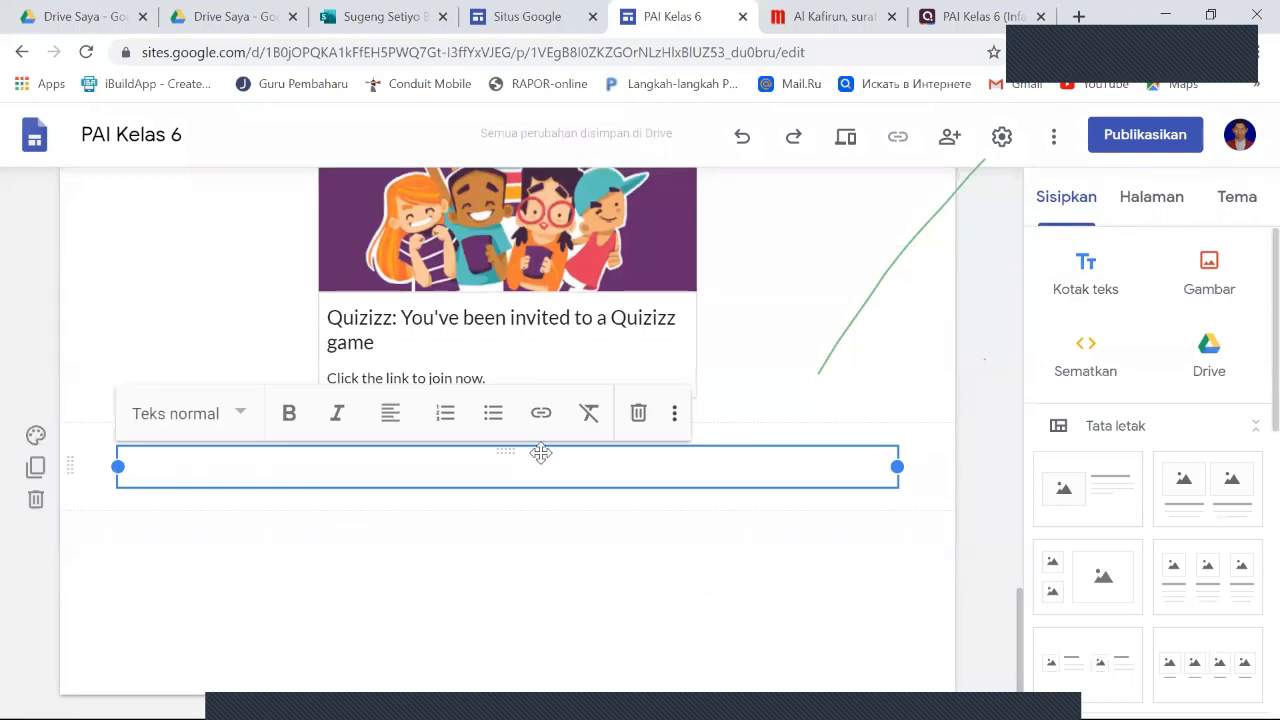
left_click_drag(540, 453, 320, 274)
- Enter "Untuk menambah pemahaman kalian, ayo bermain quiz sambil belajar!" in the new text box and deselect it
left_click(346, 289)
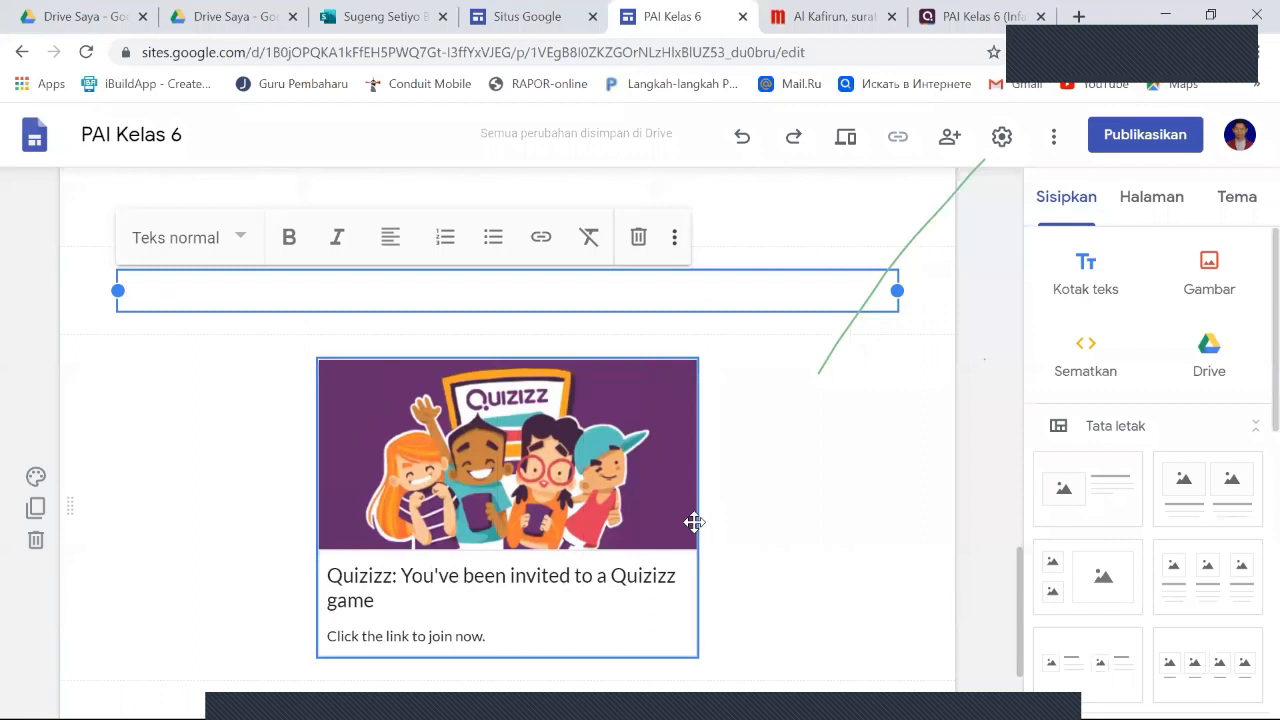
type("Untuk men")
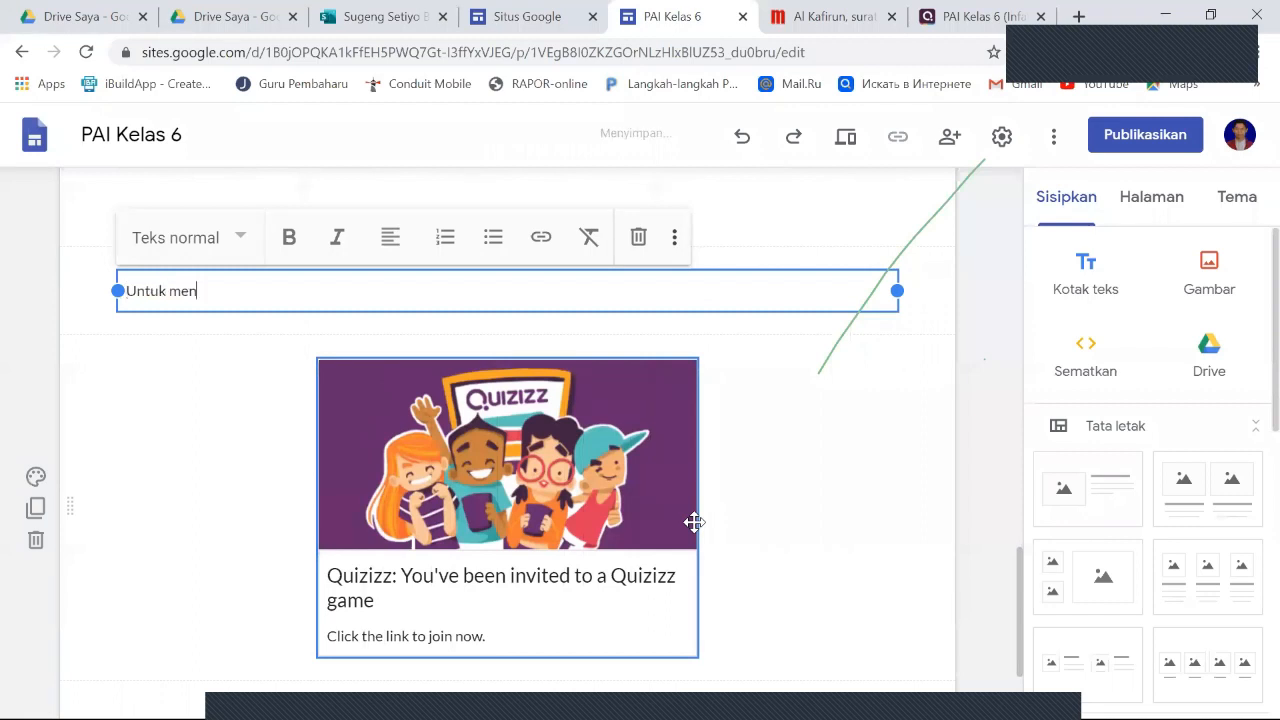
type("ambah pemah")
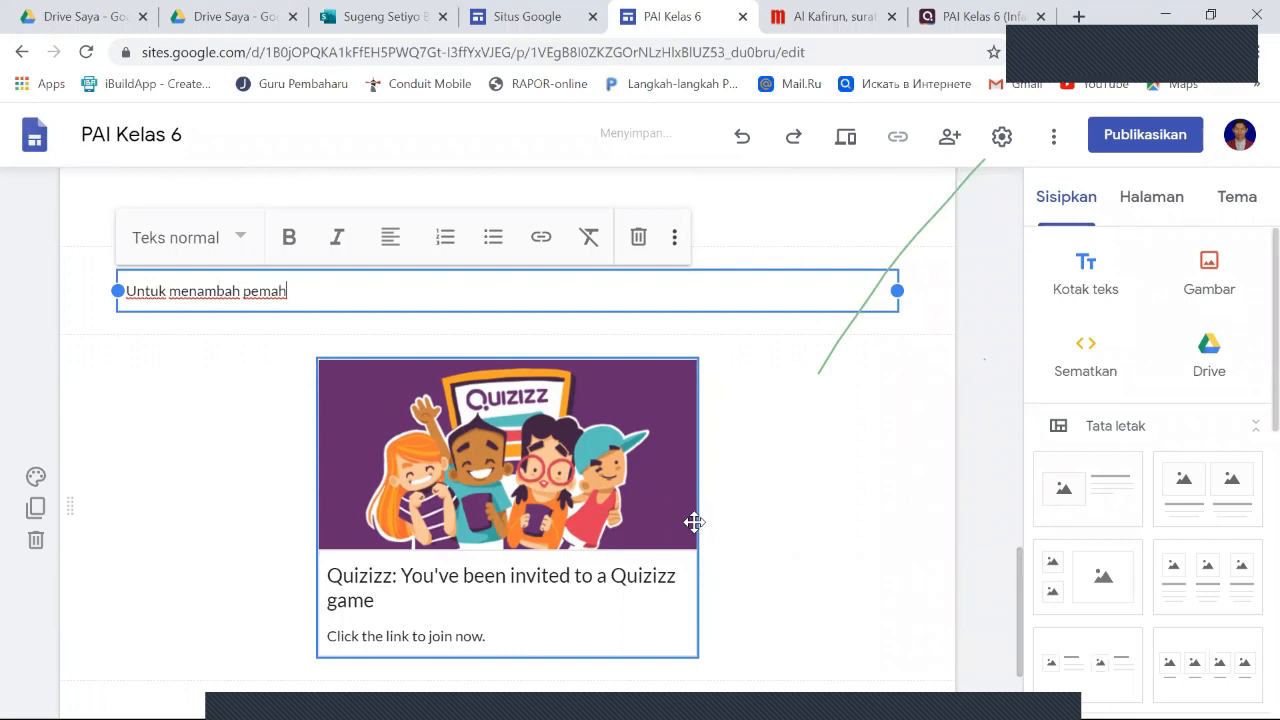
type("aman kalian, ayo")
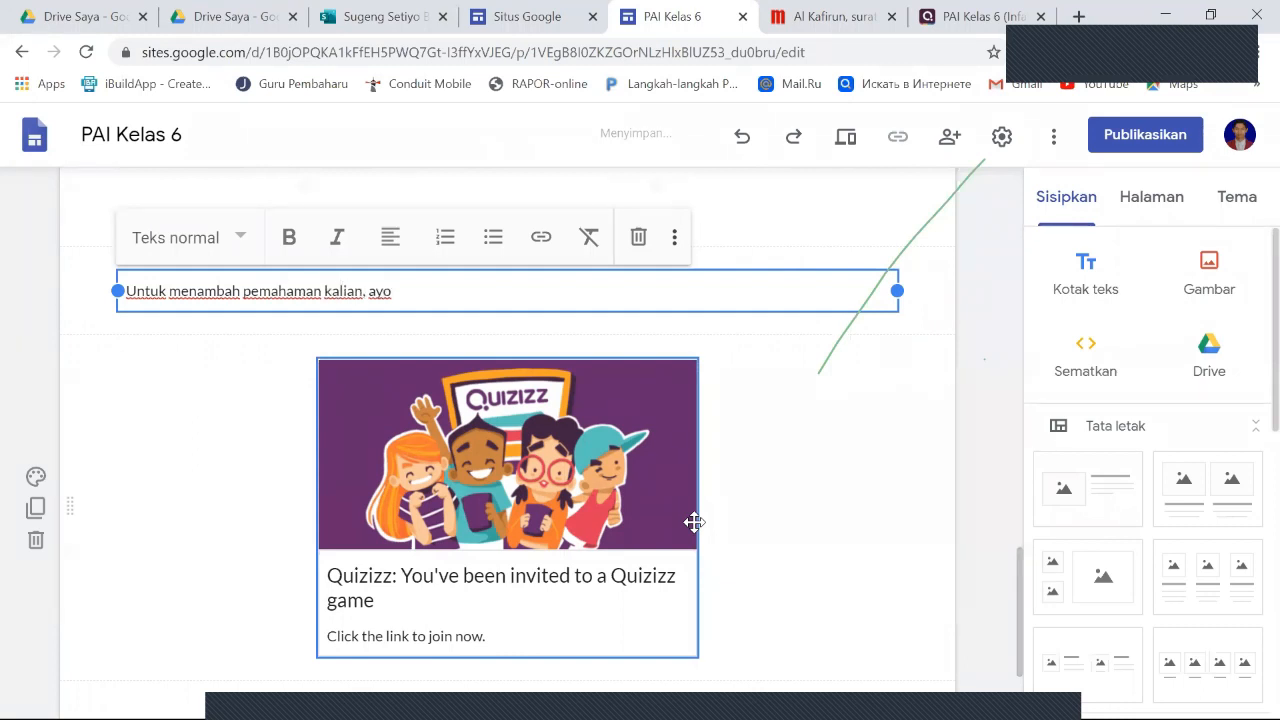
type(" bermain qu")
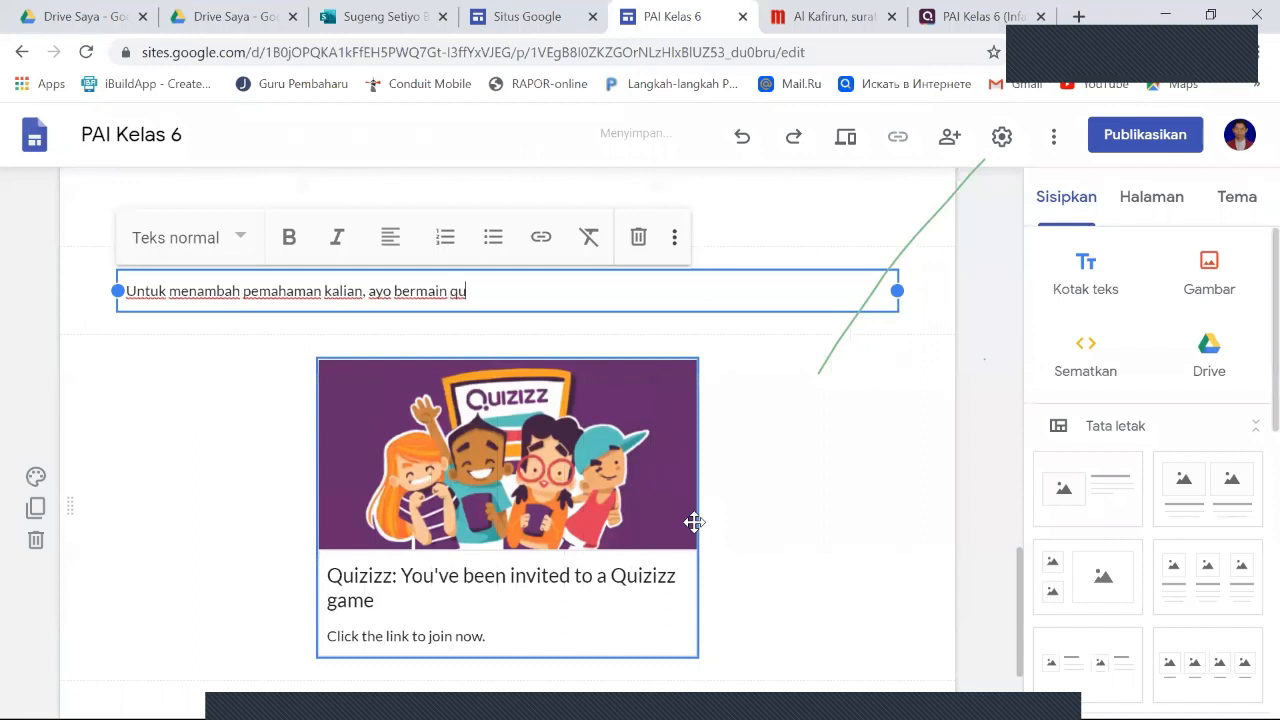
type("iz sambil belajar!")
left_click(805, 474)
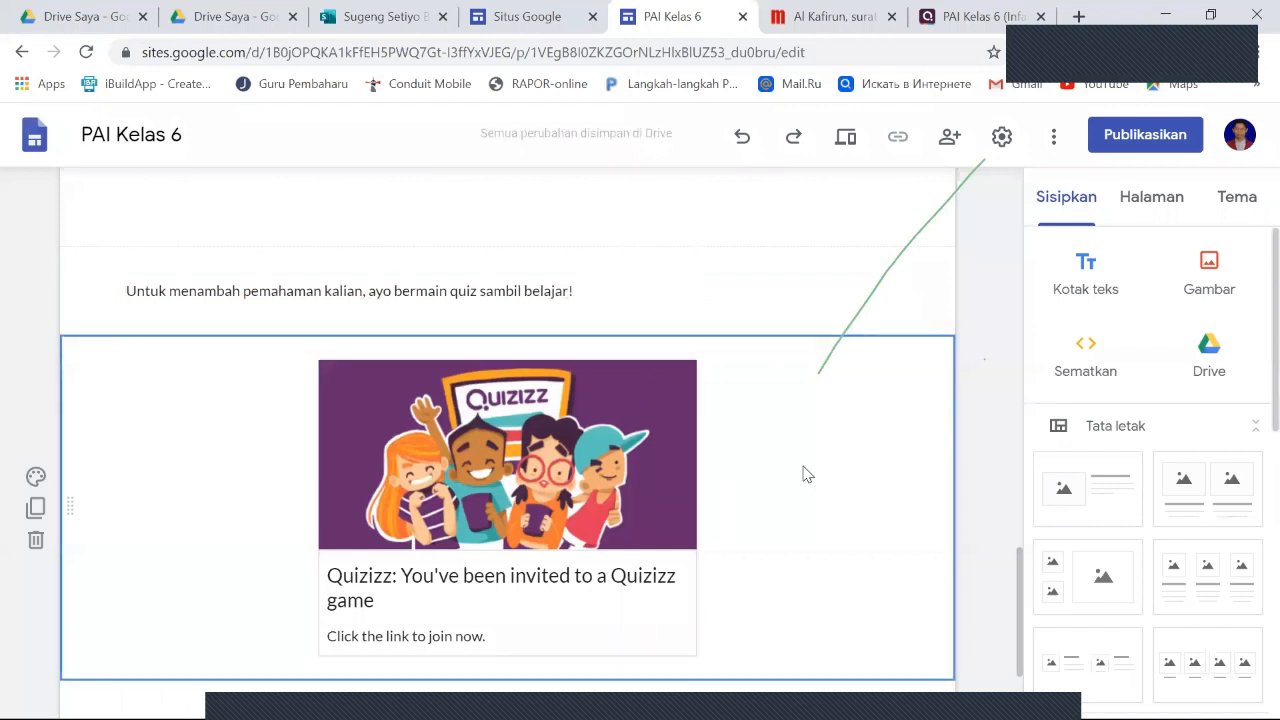
- Review the Latihan / soal page in the editor along with the site's list of pages
scroll(877, 521, "up", 15)
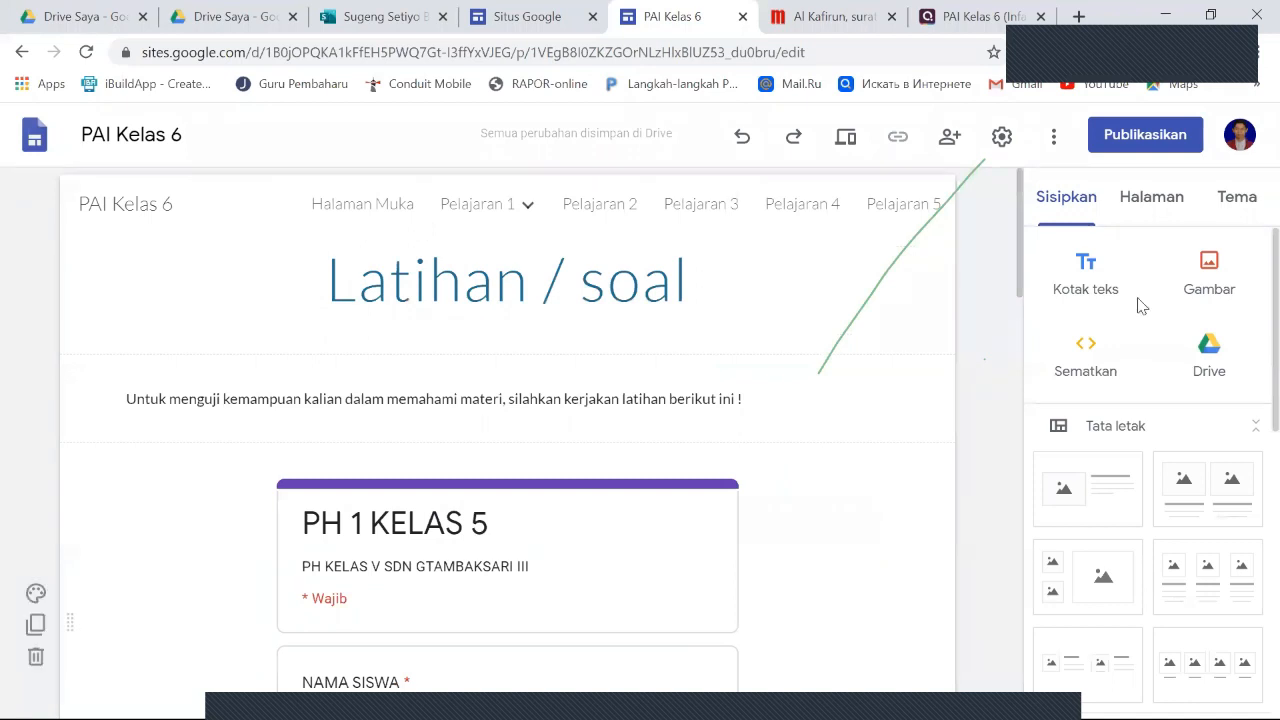
left_click(1150, 200)
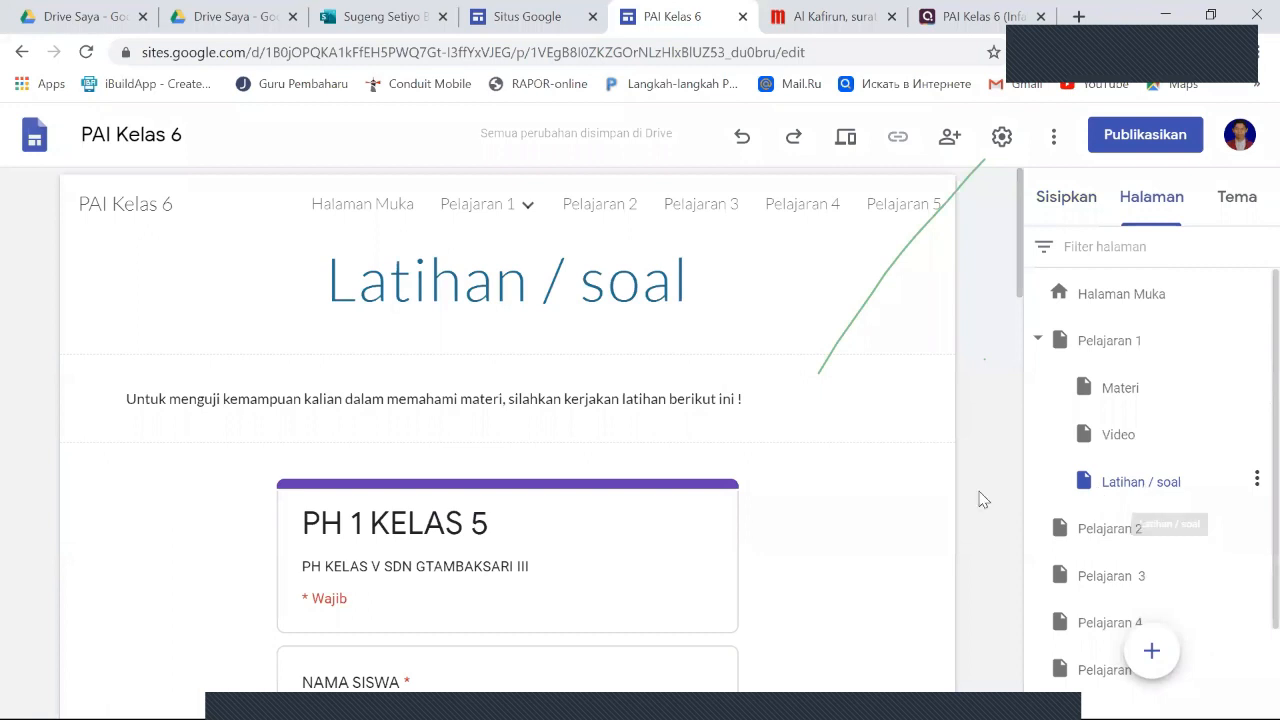
scroll(877, 505, "down", 2)
scroll(877, 505, "up", 2)
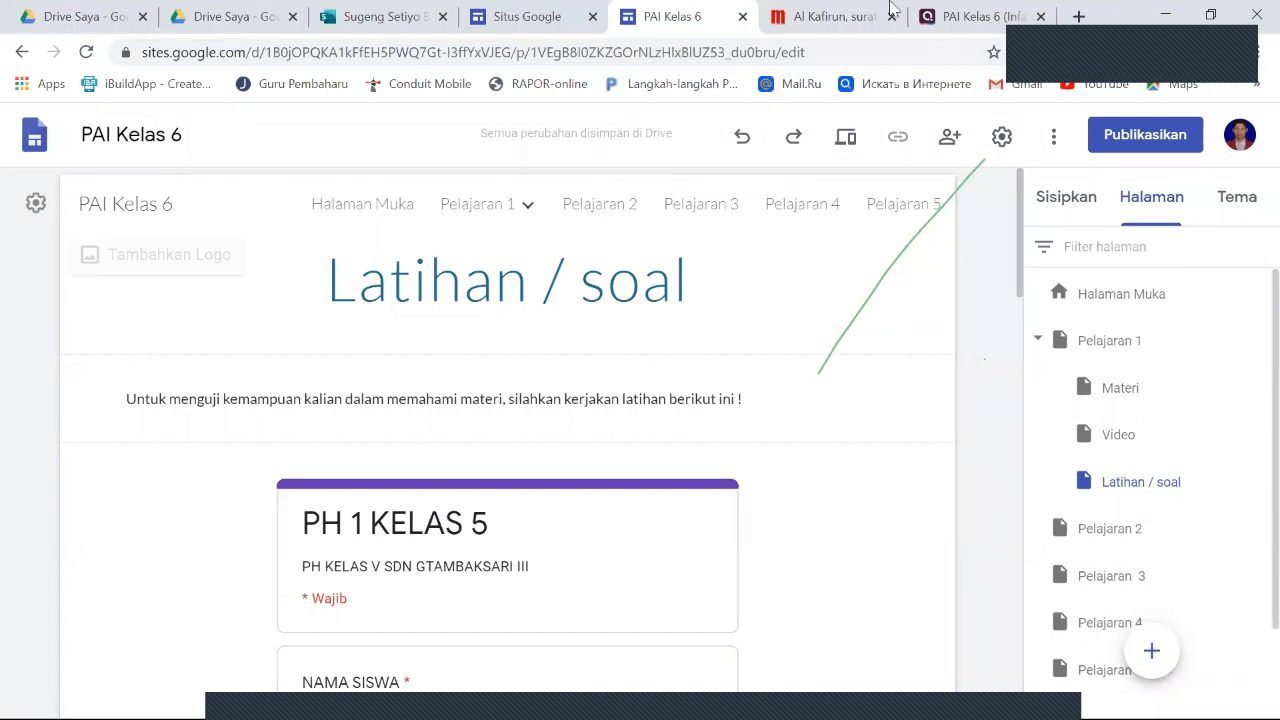
- Preview the site and check the Latihan / soal page, from the embedded form's answer fields down to the Quizizz card
left_click(845, 140)
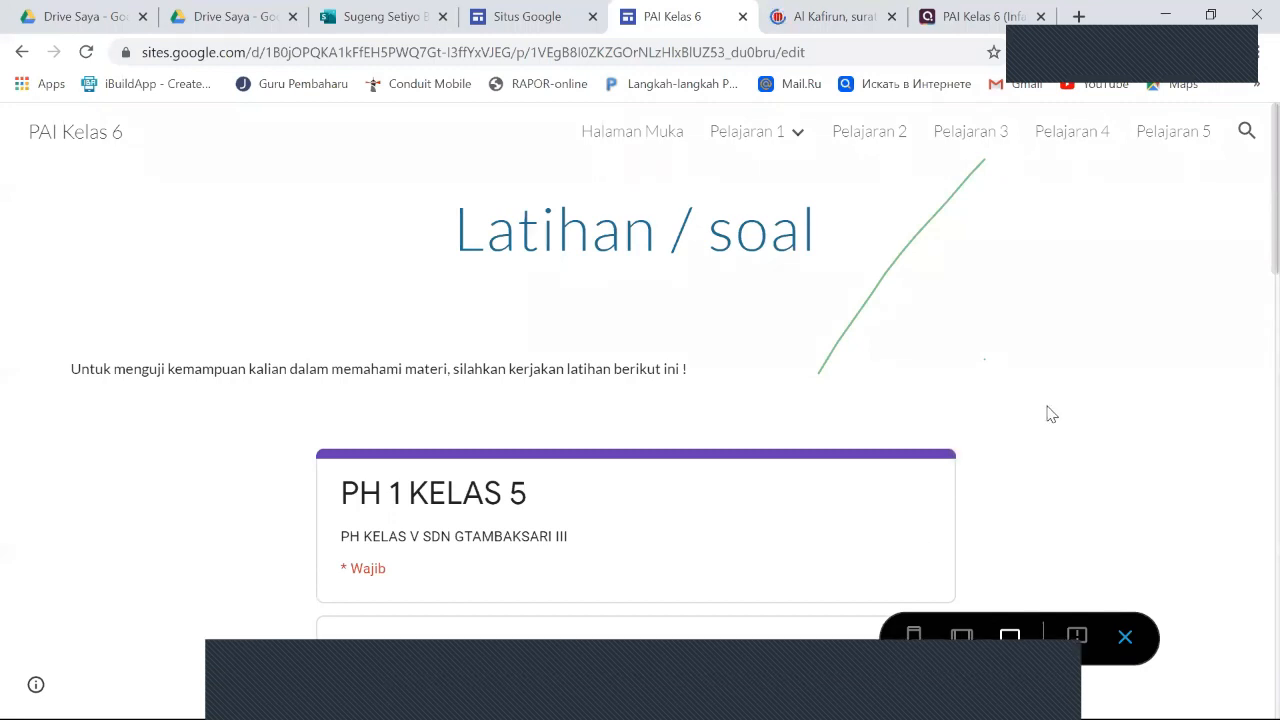
scroll(1050, 412, "down", 2)
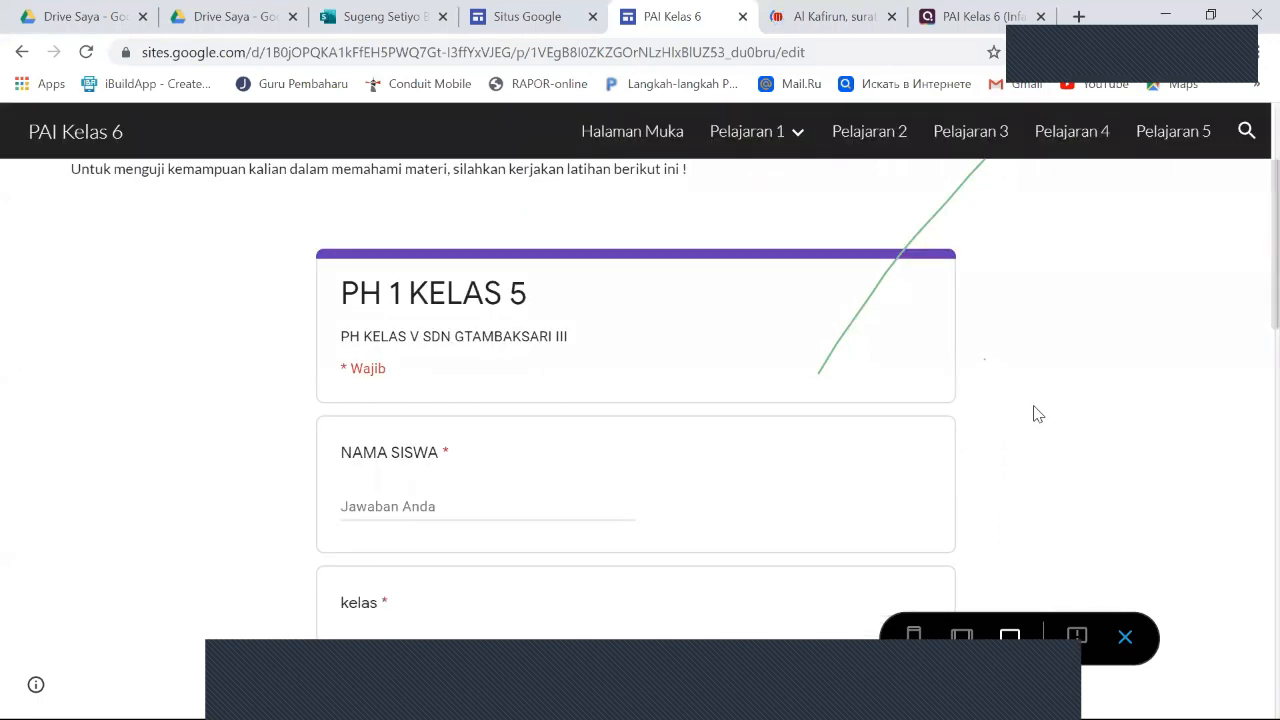
scroll(1034, 414, "down", 1)
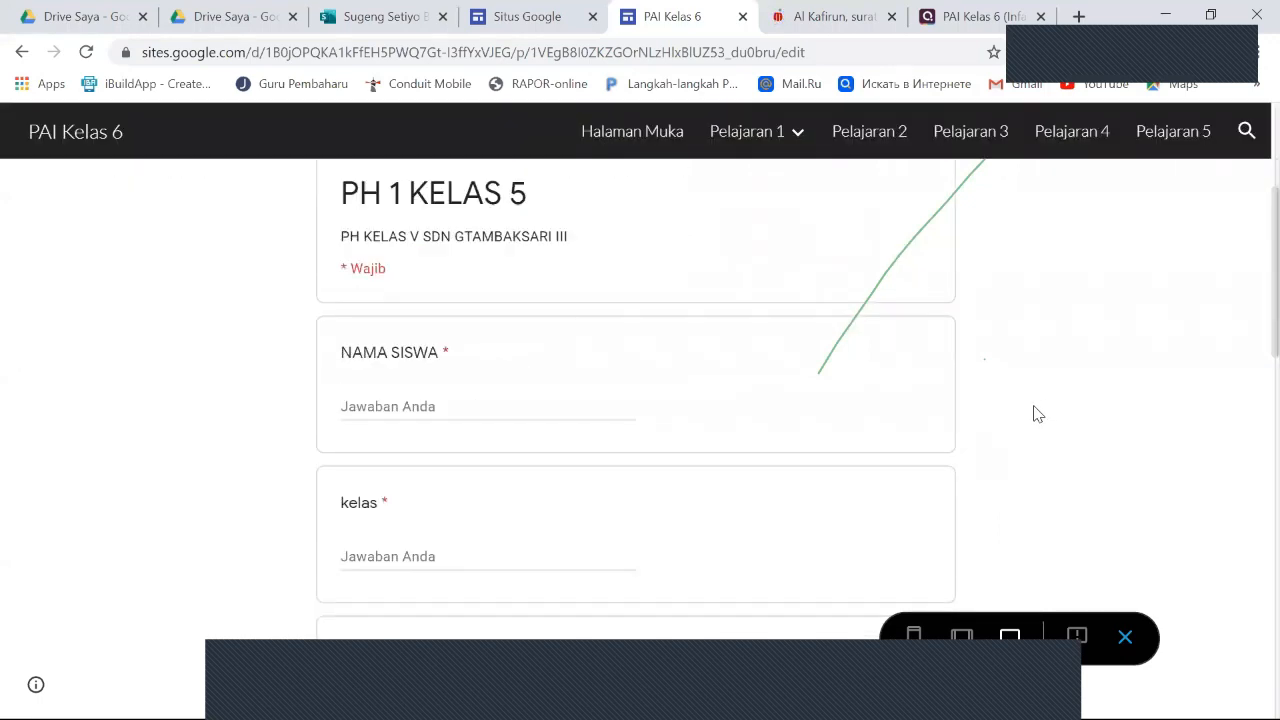
left_click(421, 406)
scroll(391, 443, "down", 1)
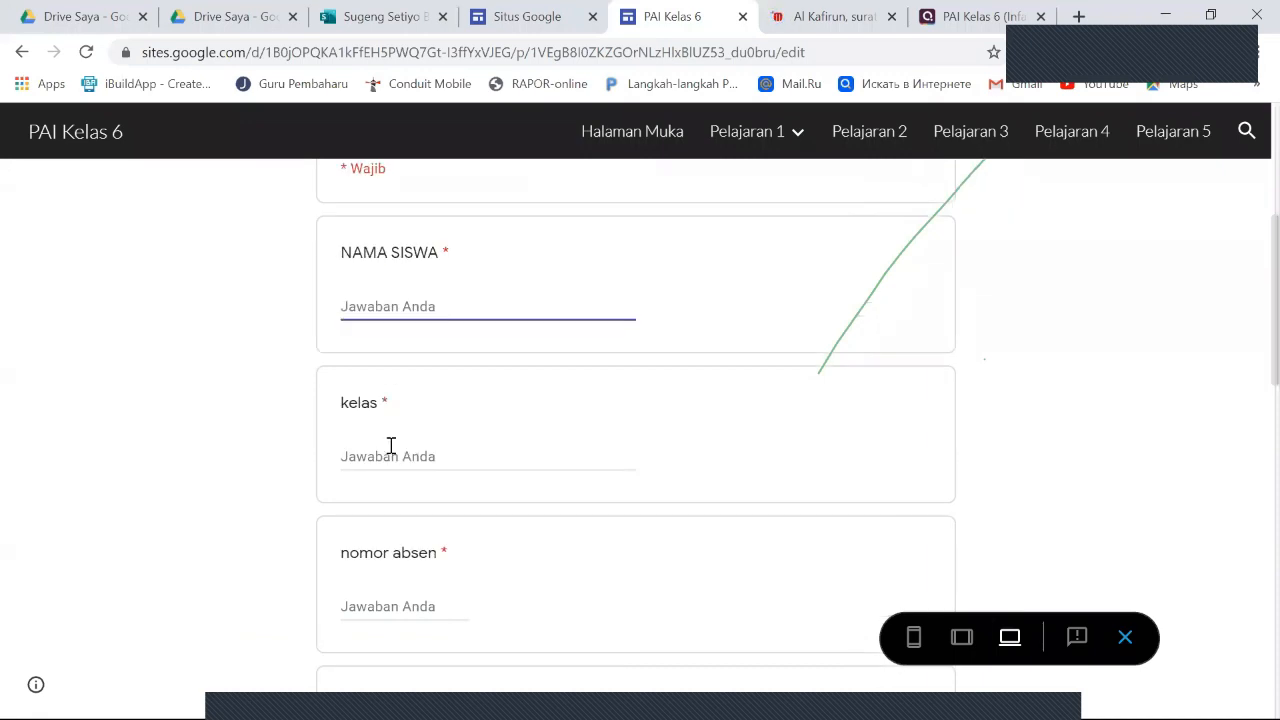
left_click(392, 447)
scroll(455, 460, "down", 2)
left_click(452, 446)
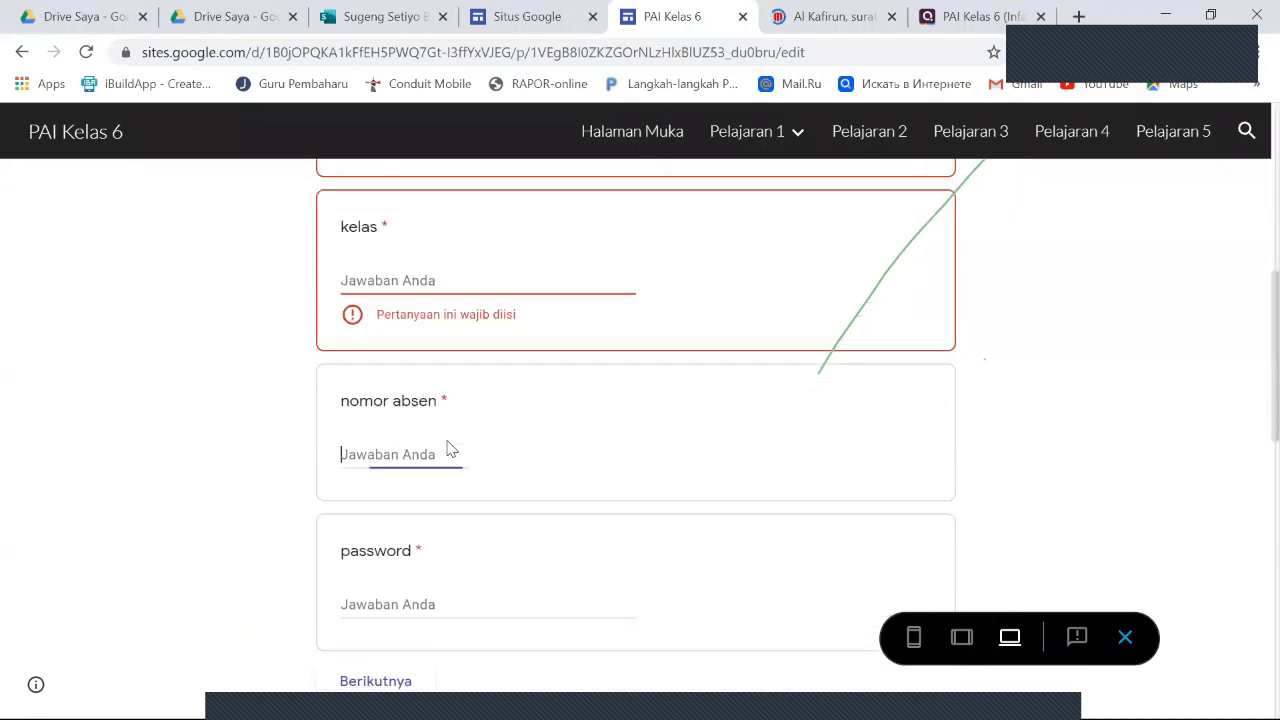
scroll(595, 462, "down", 3)
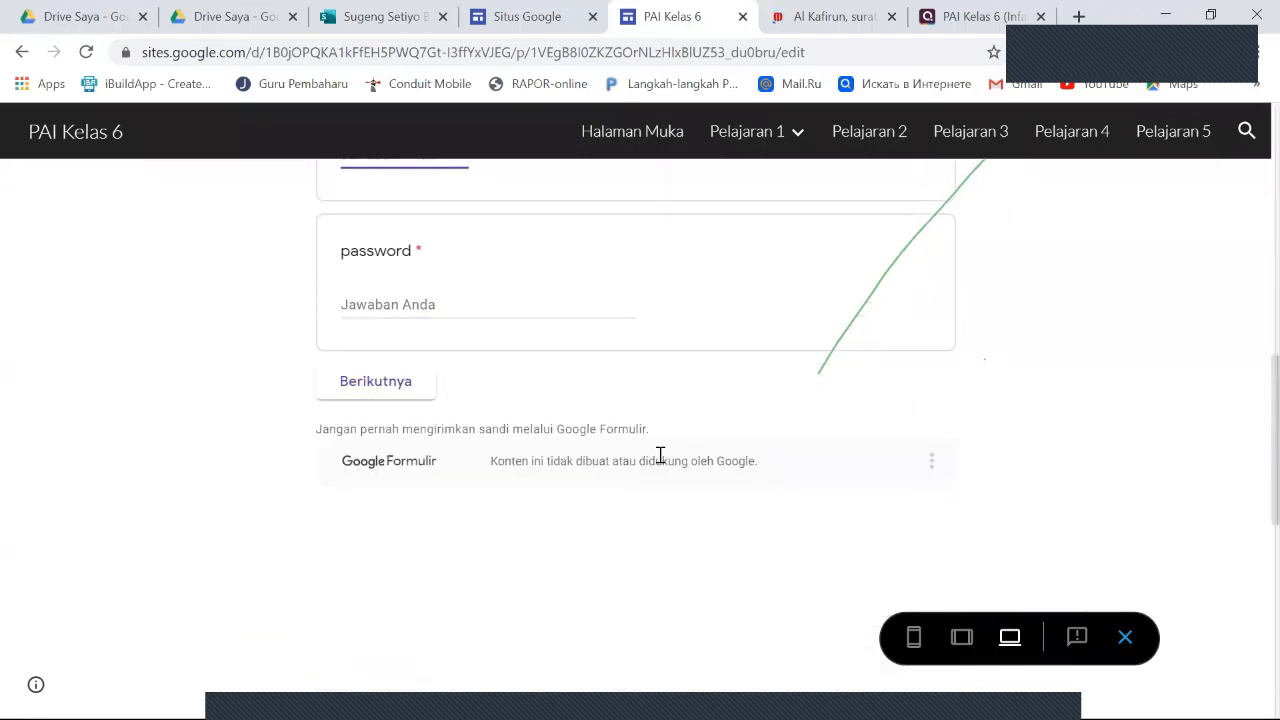
scroll(1100, 497, "down", 5)
scroll(1053, 464, "down", 1)
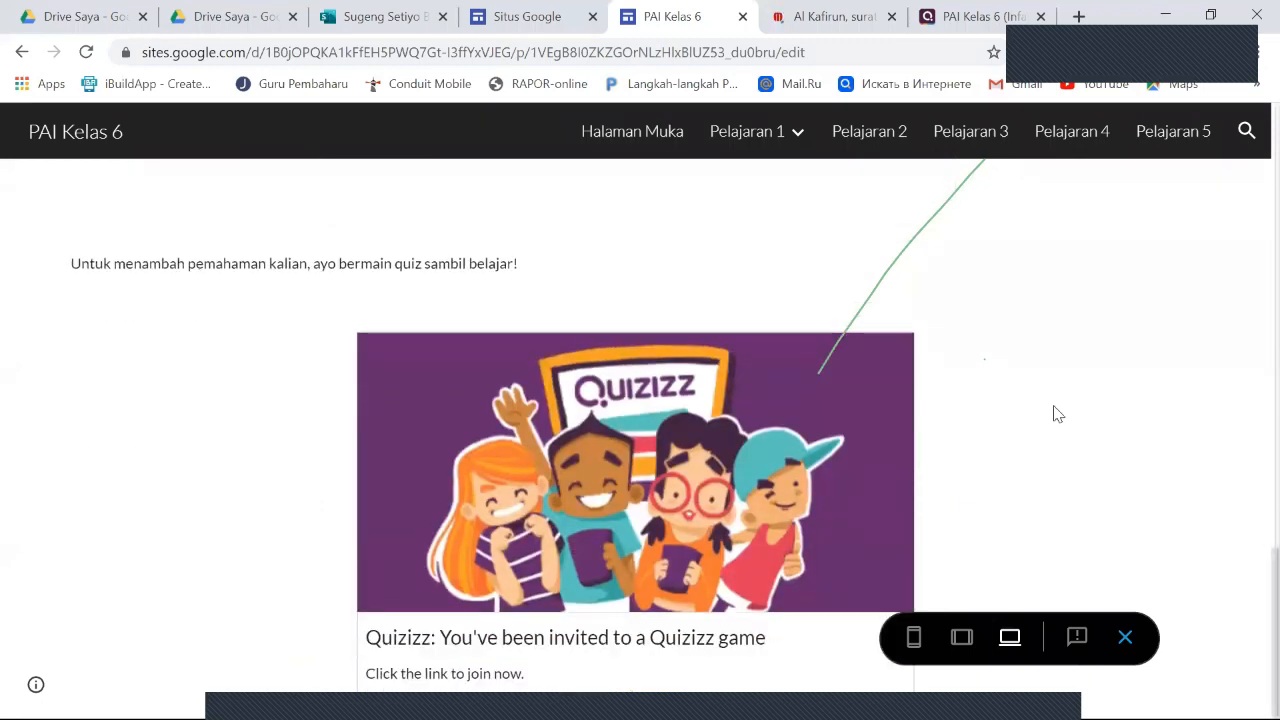
- Open the Quizizz game from its card in the preview and start playing it
left_click(647, 500)
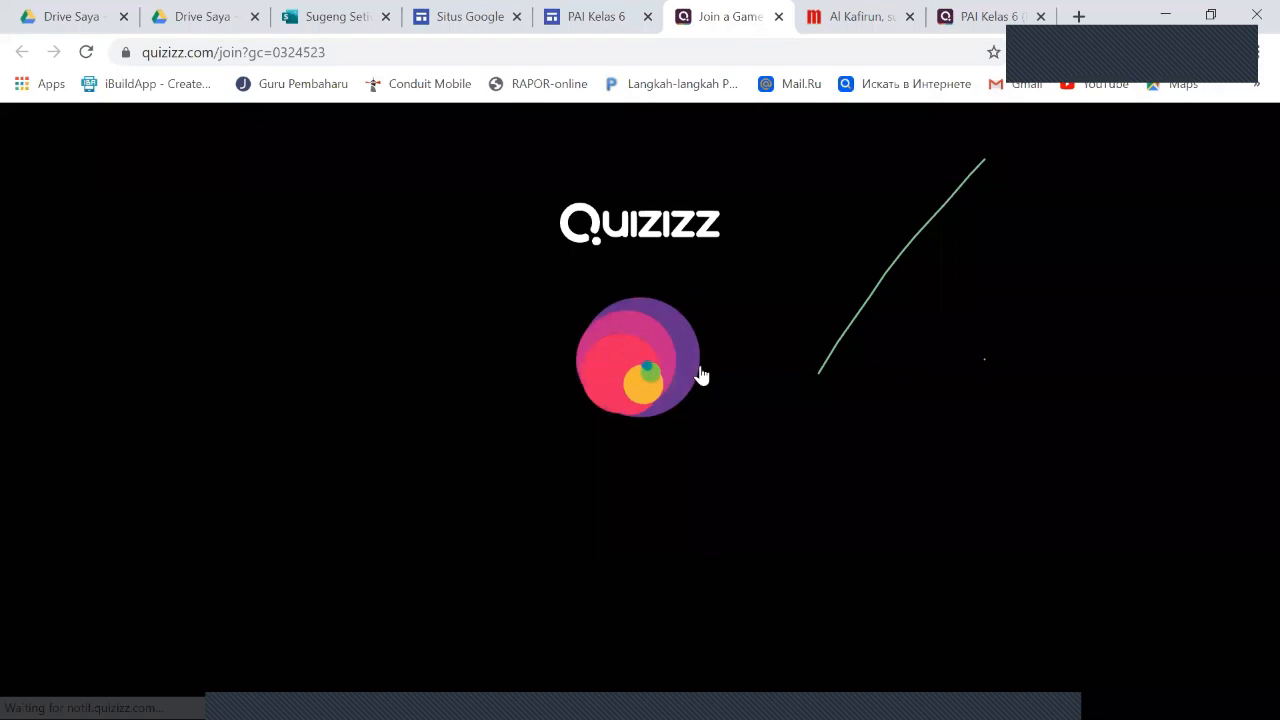
left_click(652, 363)
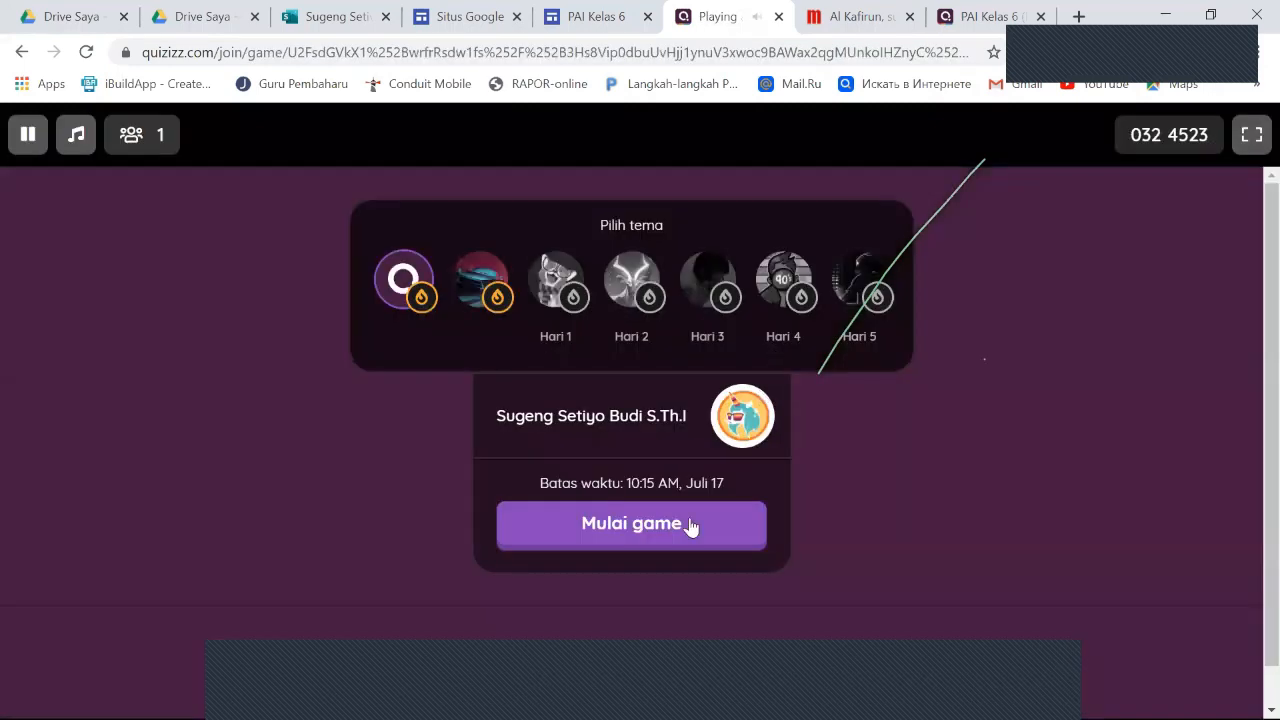
left_click(666, 538)
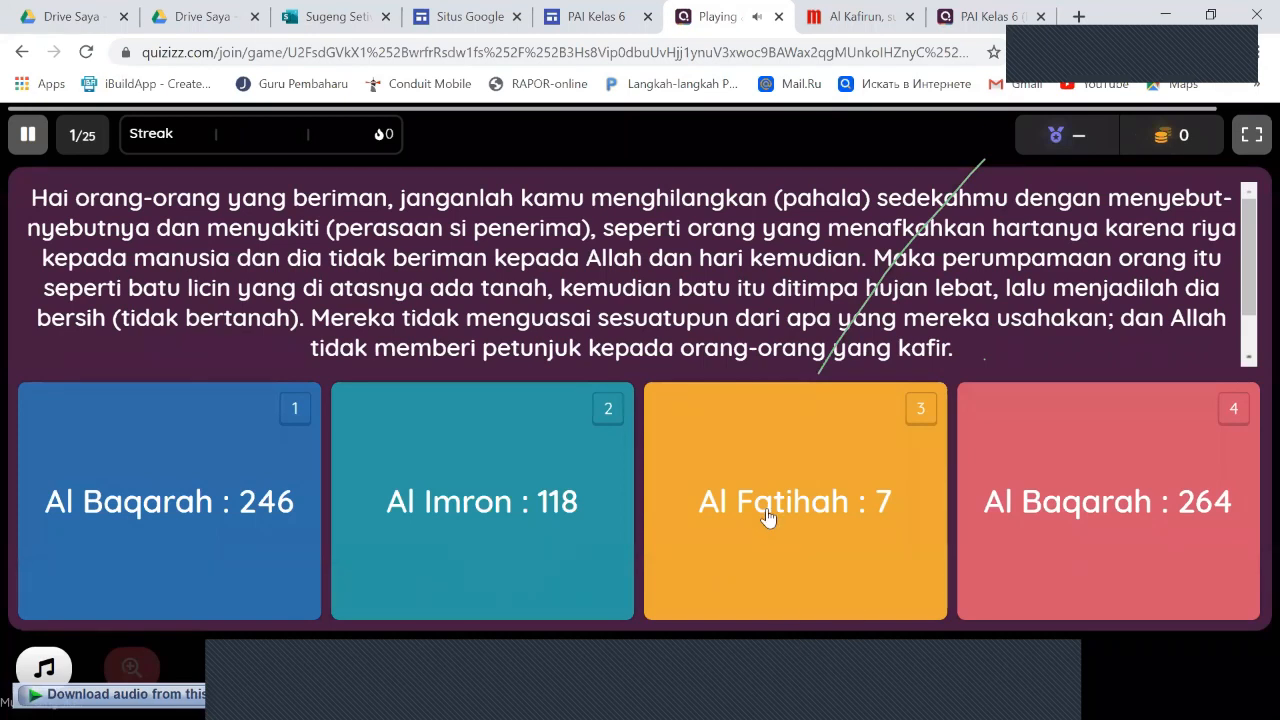
- Answer the first two quiz questions, choosing "Tidak jelas kehalalannya" for the second, and pause, save and exit the game
left_click(942, 540)
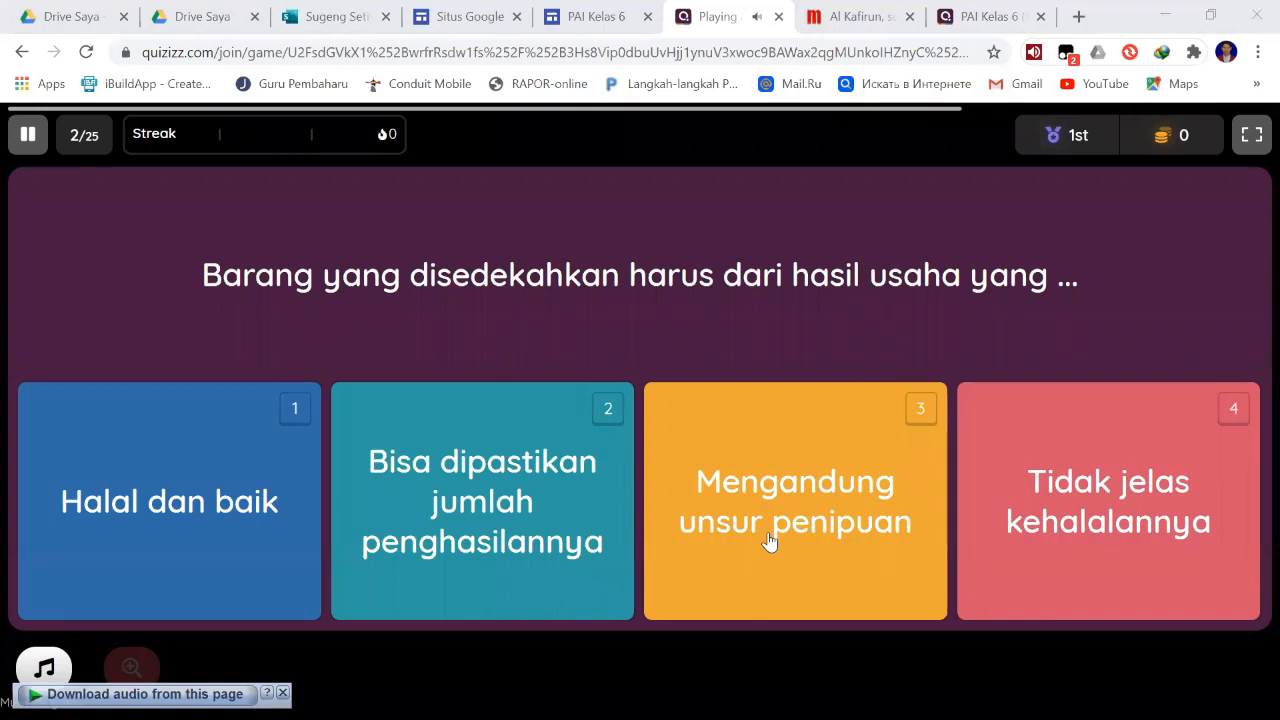
left_click(1060, 485)
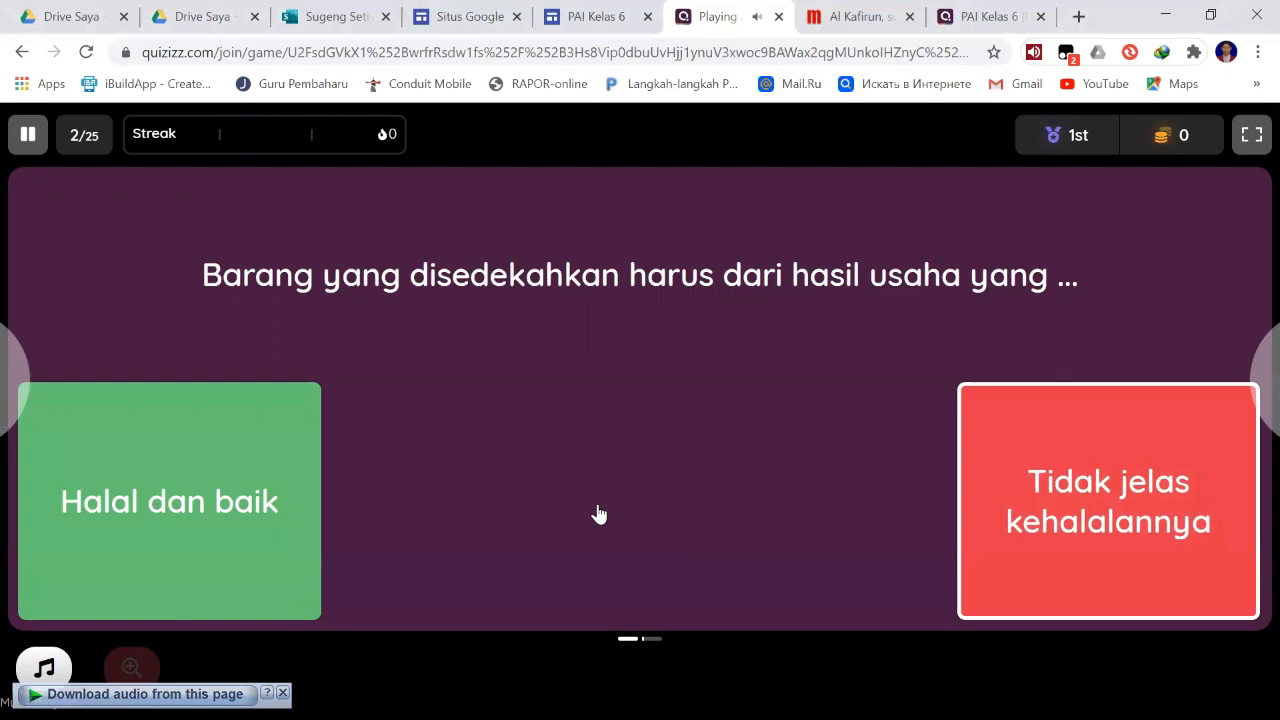
left_click(28, 133)
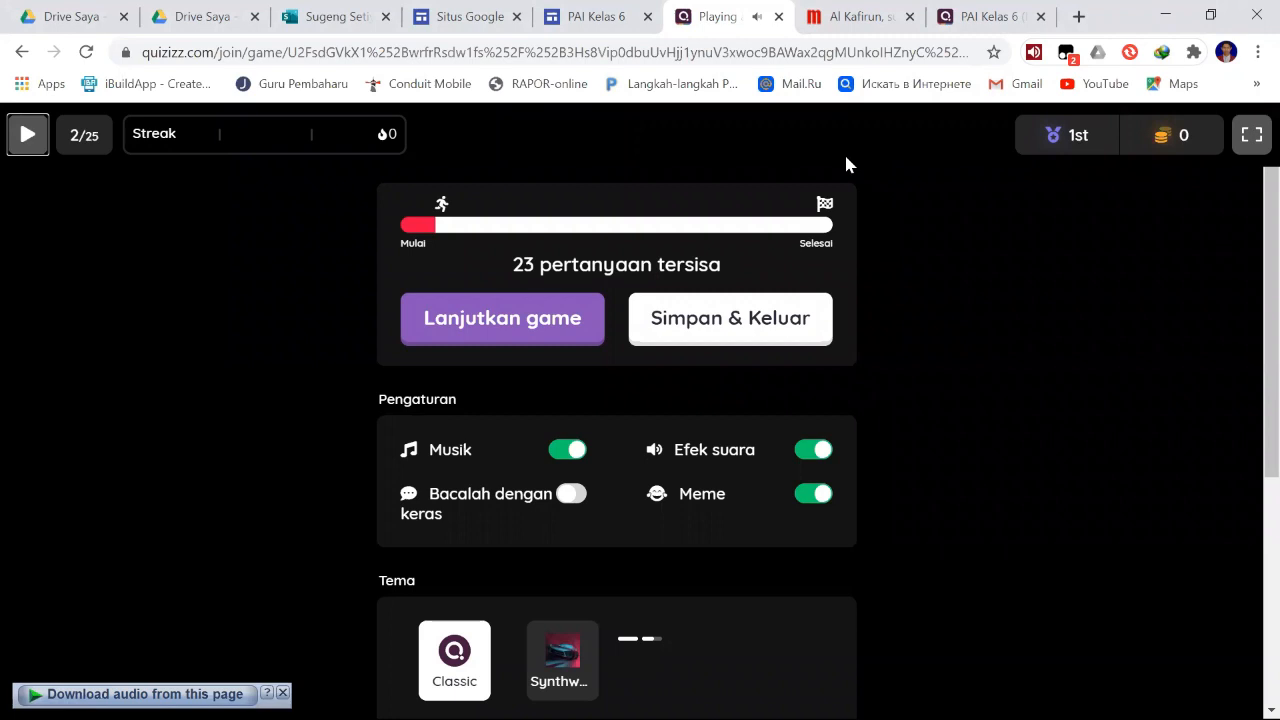
left_click(676, 324)
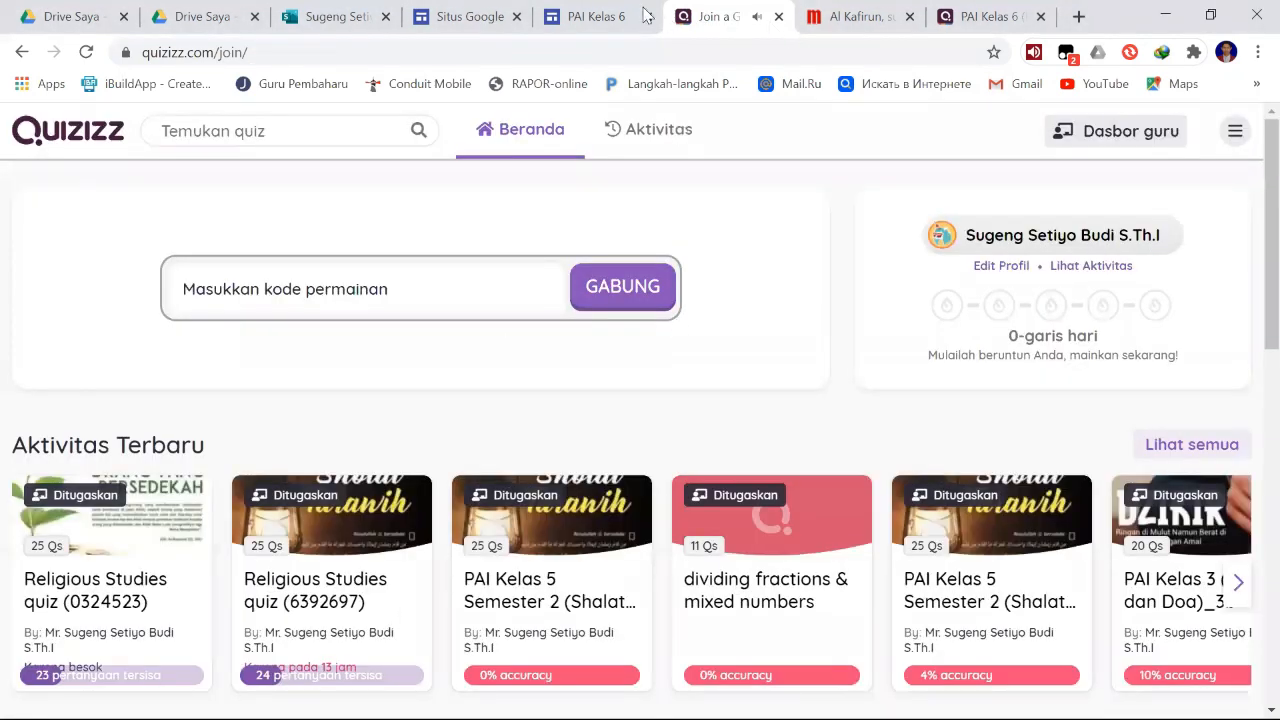
- Return to the PAI Kelas 6 preview and look over the form and the Quizizz section again
left_click(610, 17)
scroll(825, 389, "up", 12)
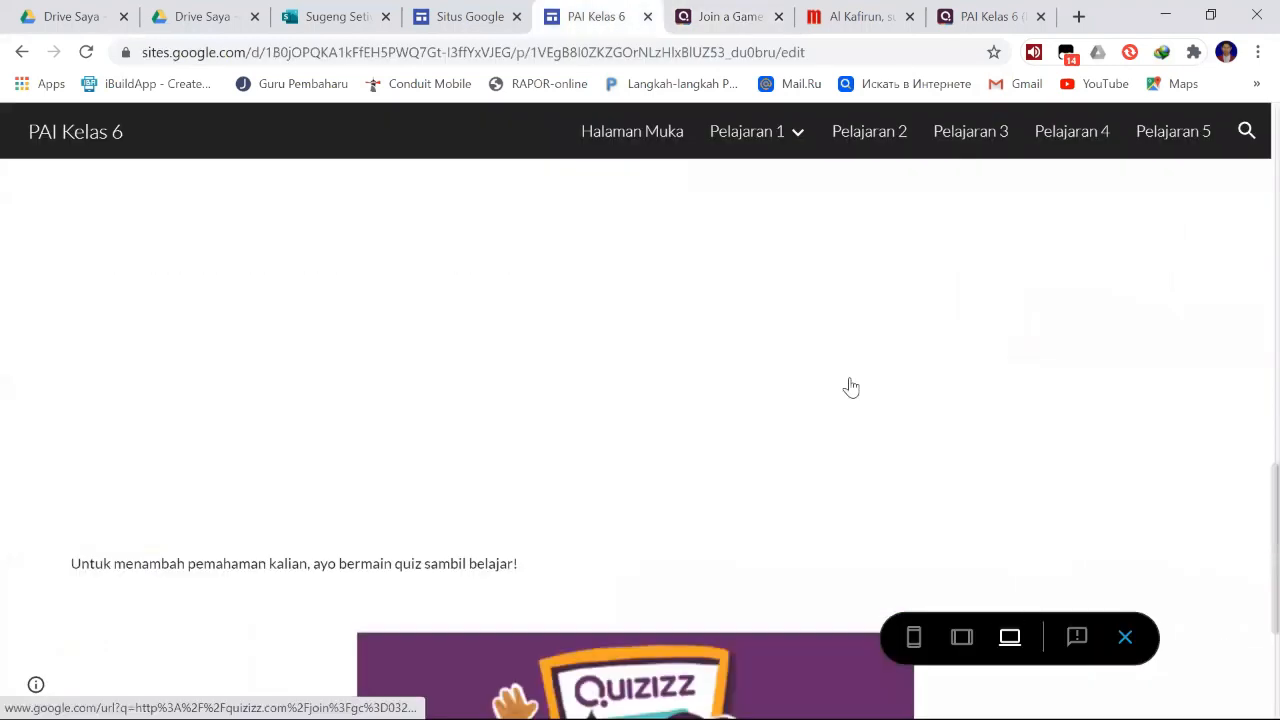
scroll(821, 305, "up", 1)
scroll(823, 320, "down", 10)
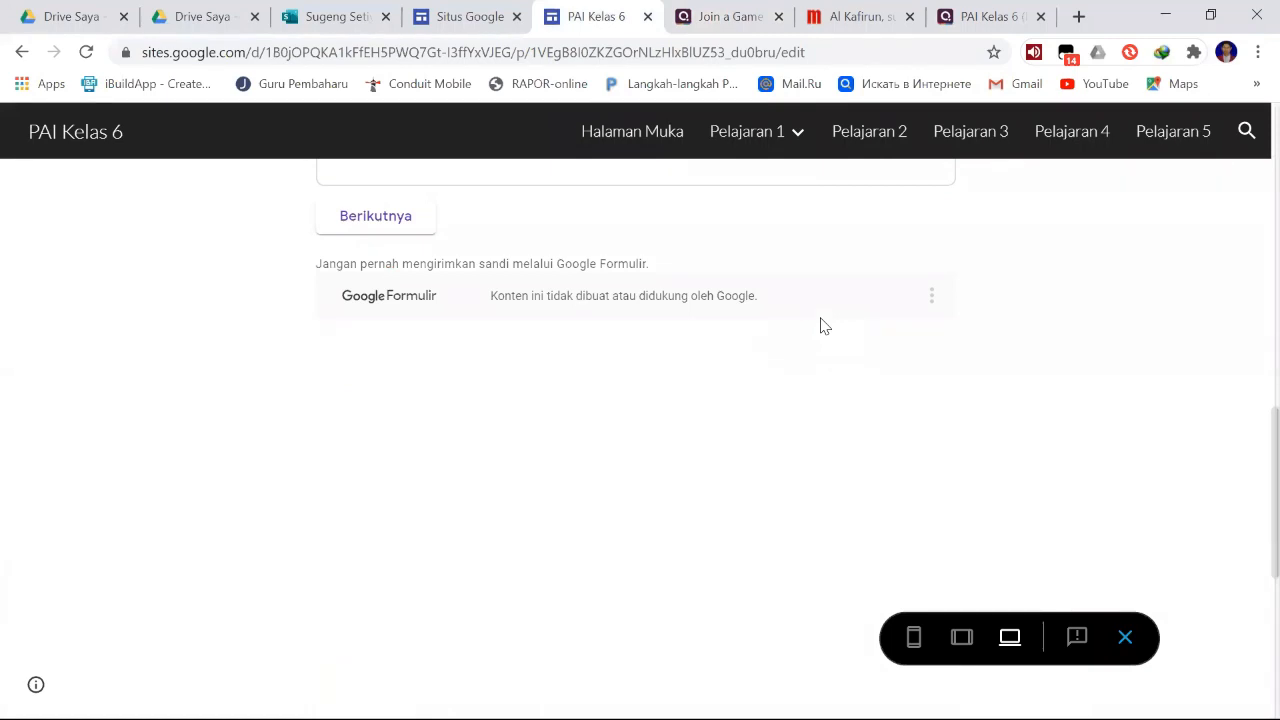
scroll(822, 325, "down", 3)
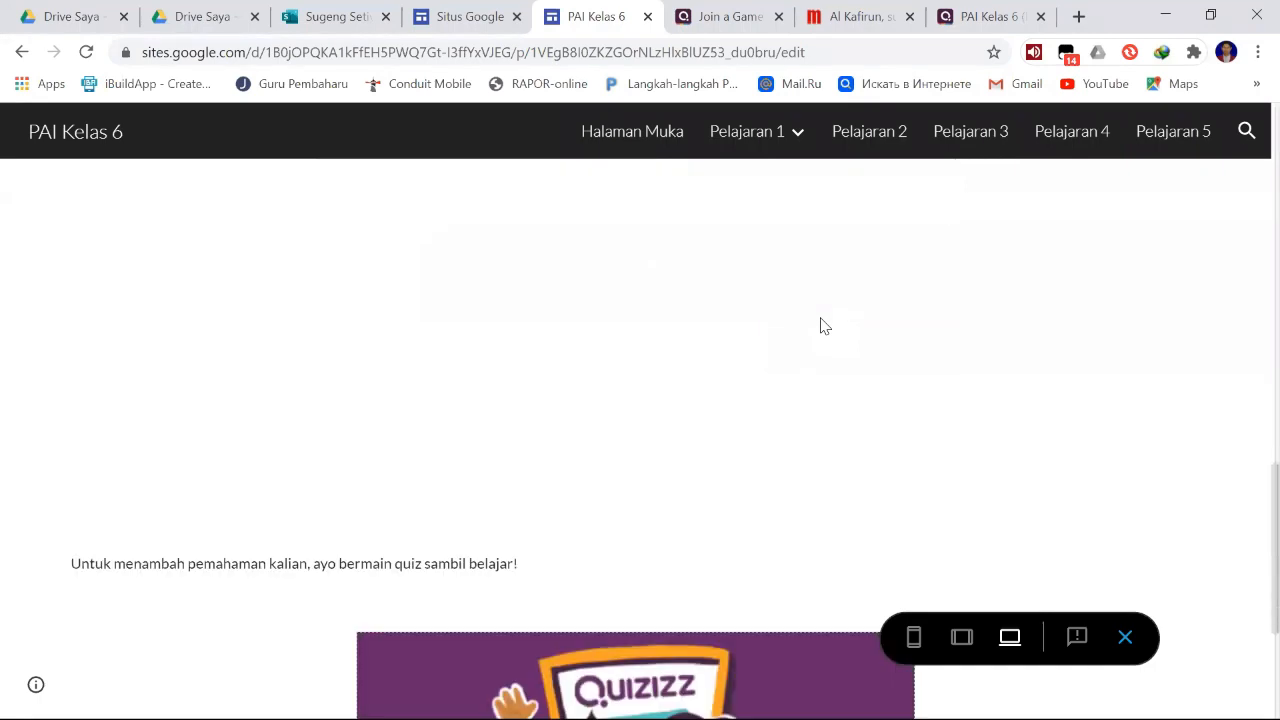
- Open Pelajaran 1's Video page in the preview, then play and pause the Al Kafirun dan Terjemahan video
scroll(821, 326, "up", 12)
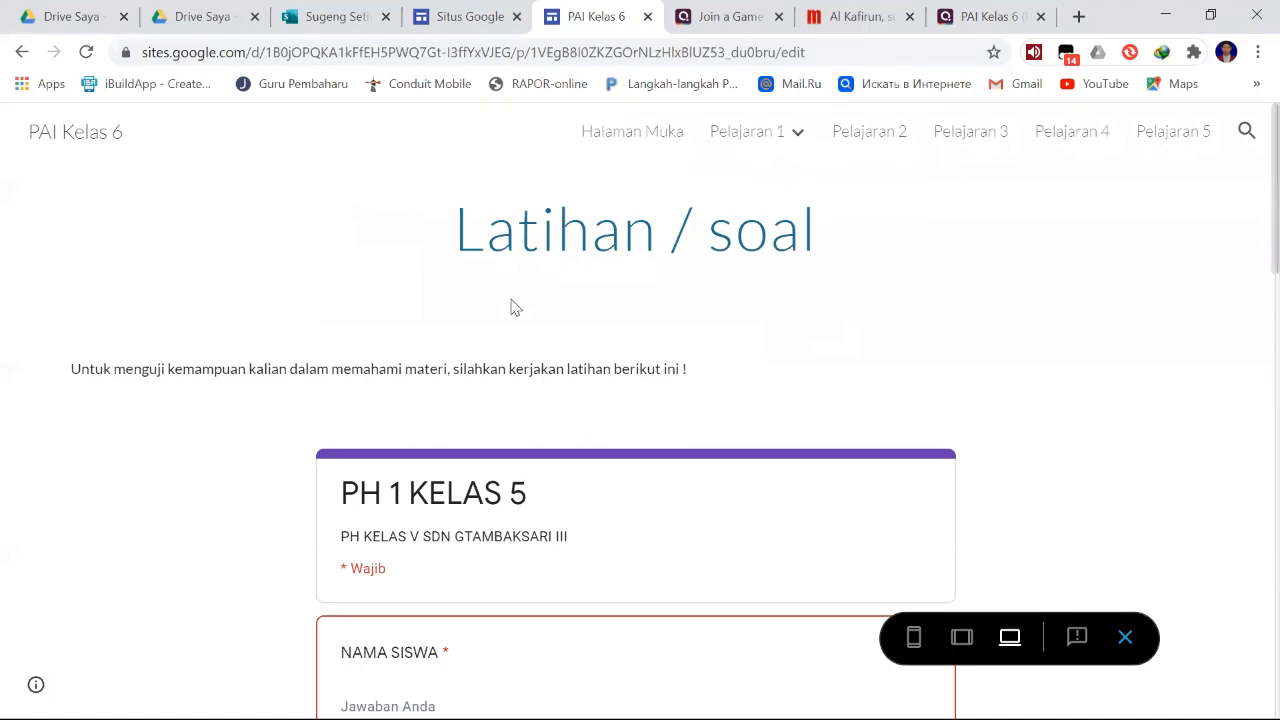
mouse_move(818, 132)
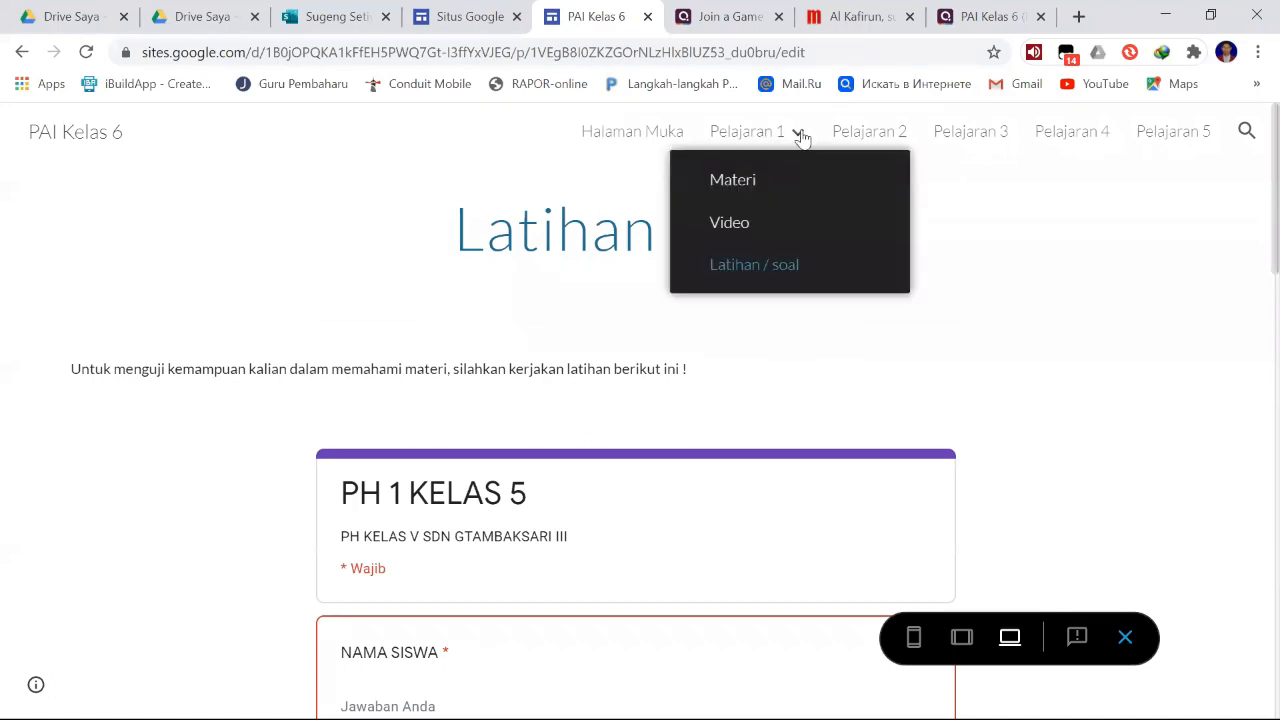
left_click(757, 224)
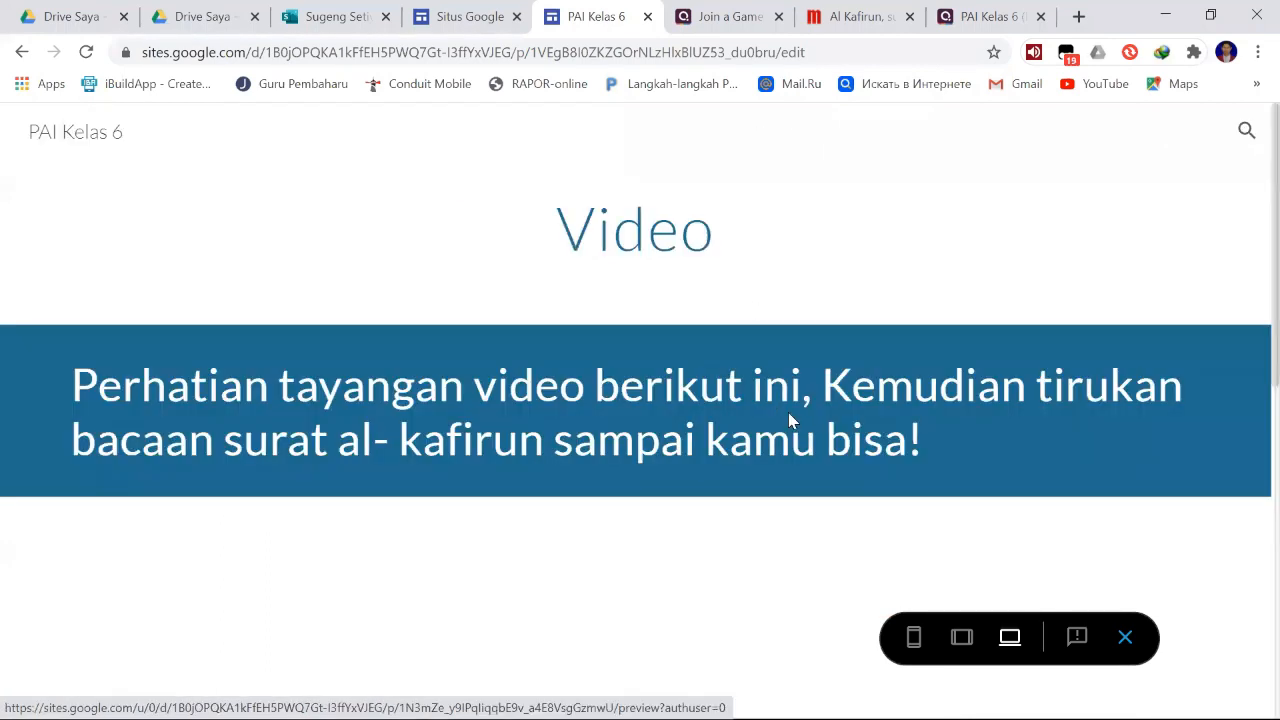
scroll(812, 459, "down", 2)
scroll(815, 449, "down", 3)
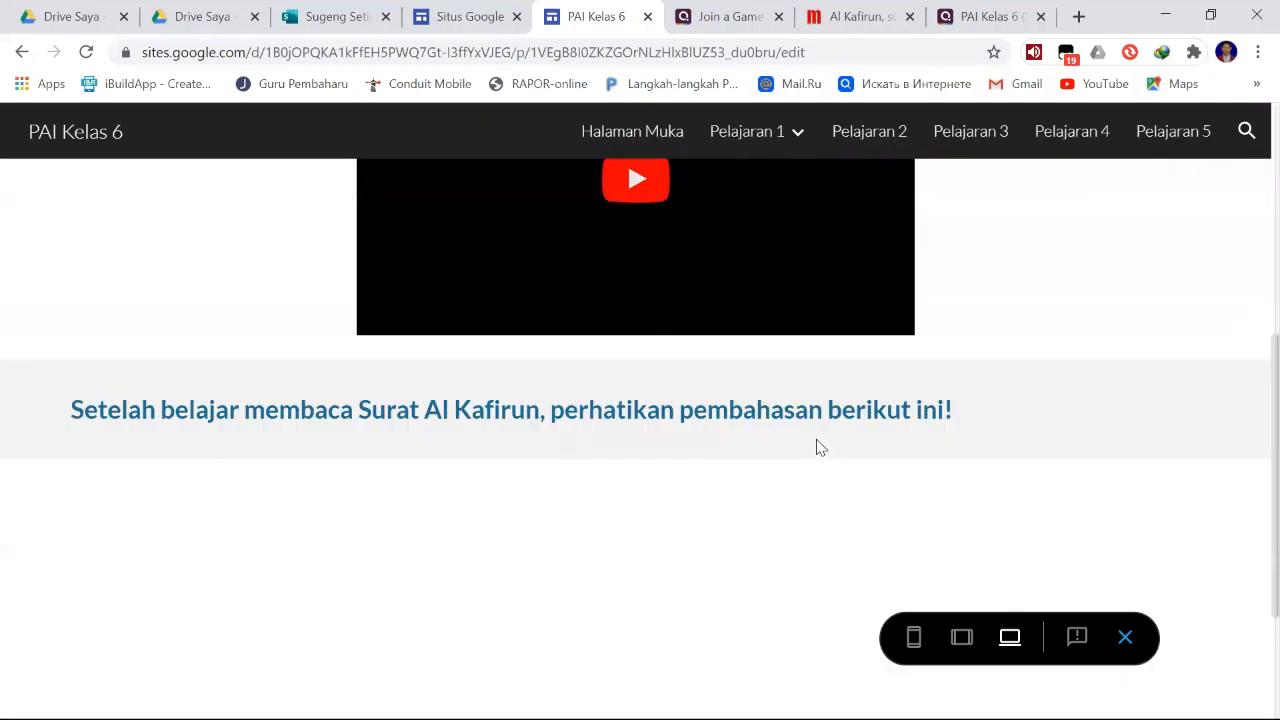
scroll(821, 441, "up", 2)
left_click(641, 383)
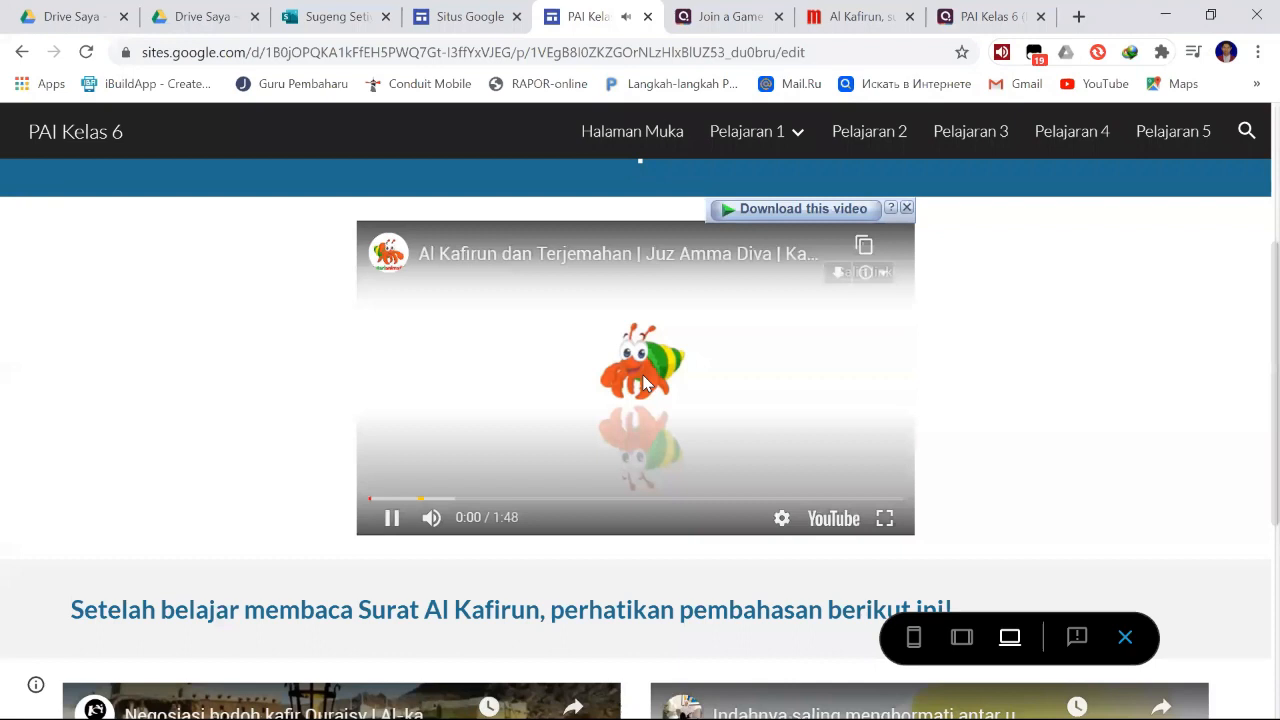
left_click(394, 527)
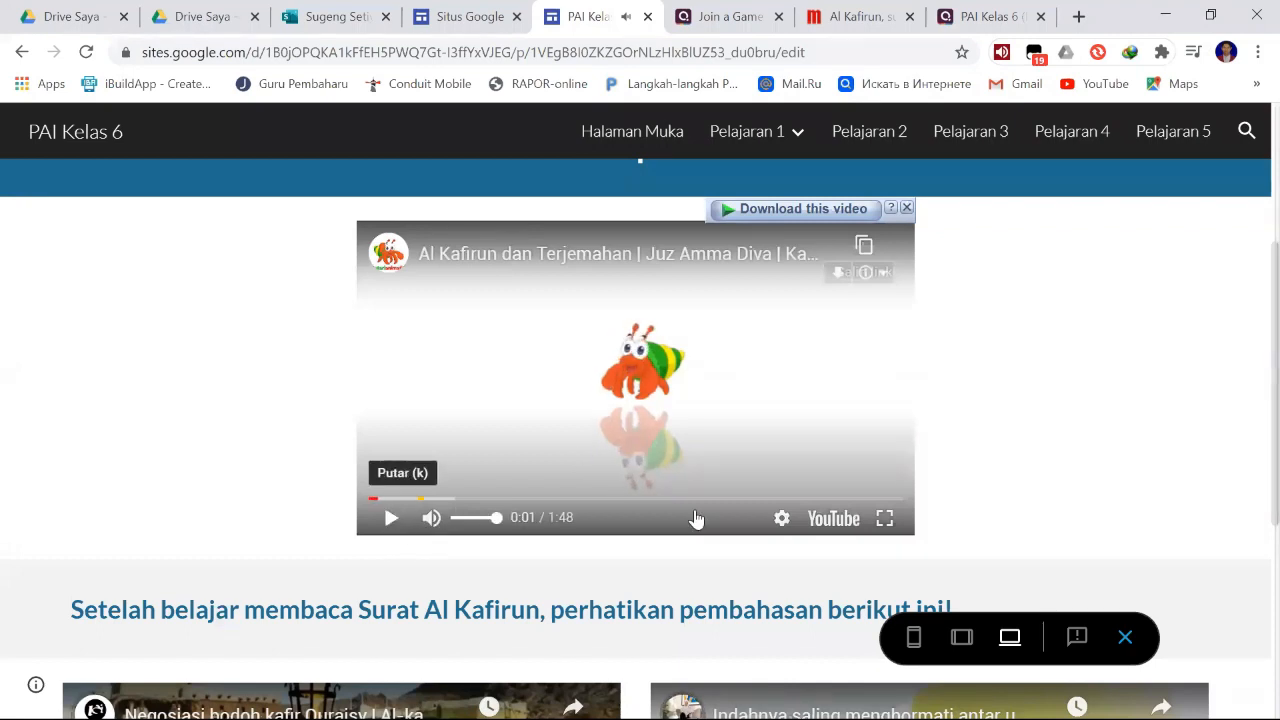
- Play and pause the Asbabun Nuzul Al - Kafirun video in the two-video section of the Video page
scroll(990, 428, "down", 2)
scroll(985, 425, "down", 2)
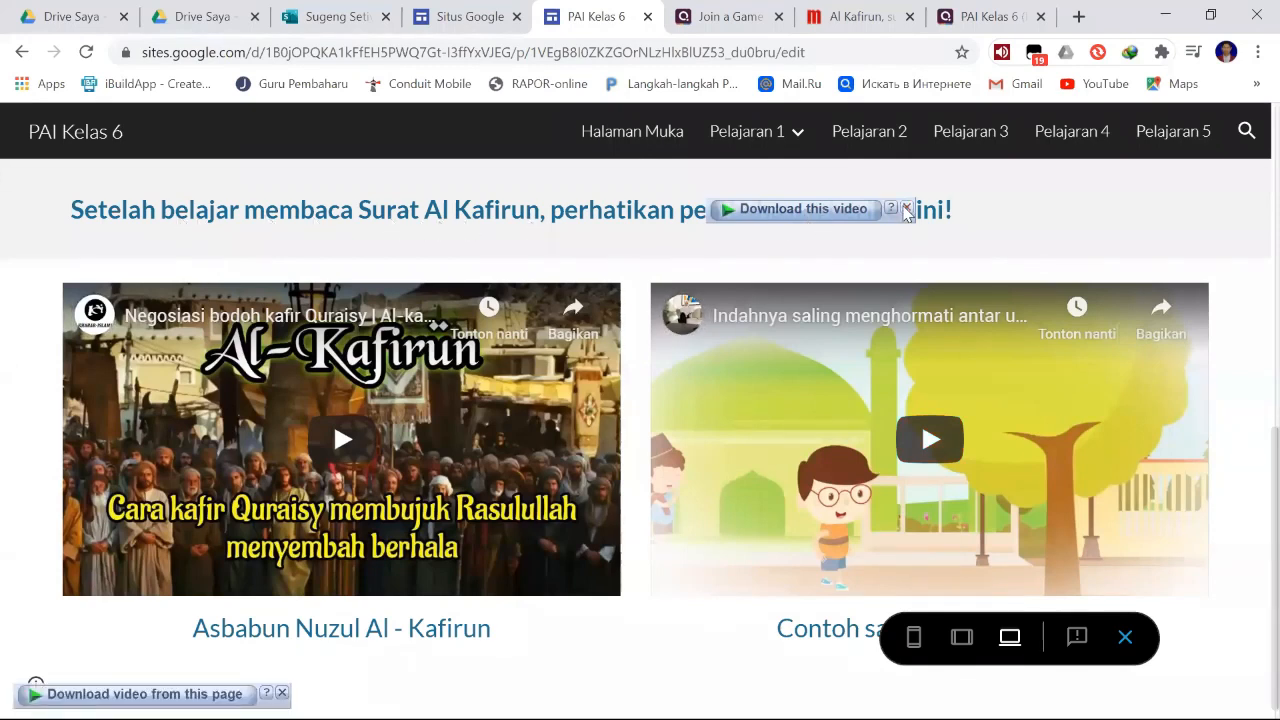
left_click(338, 450)
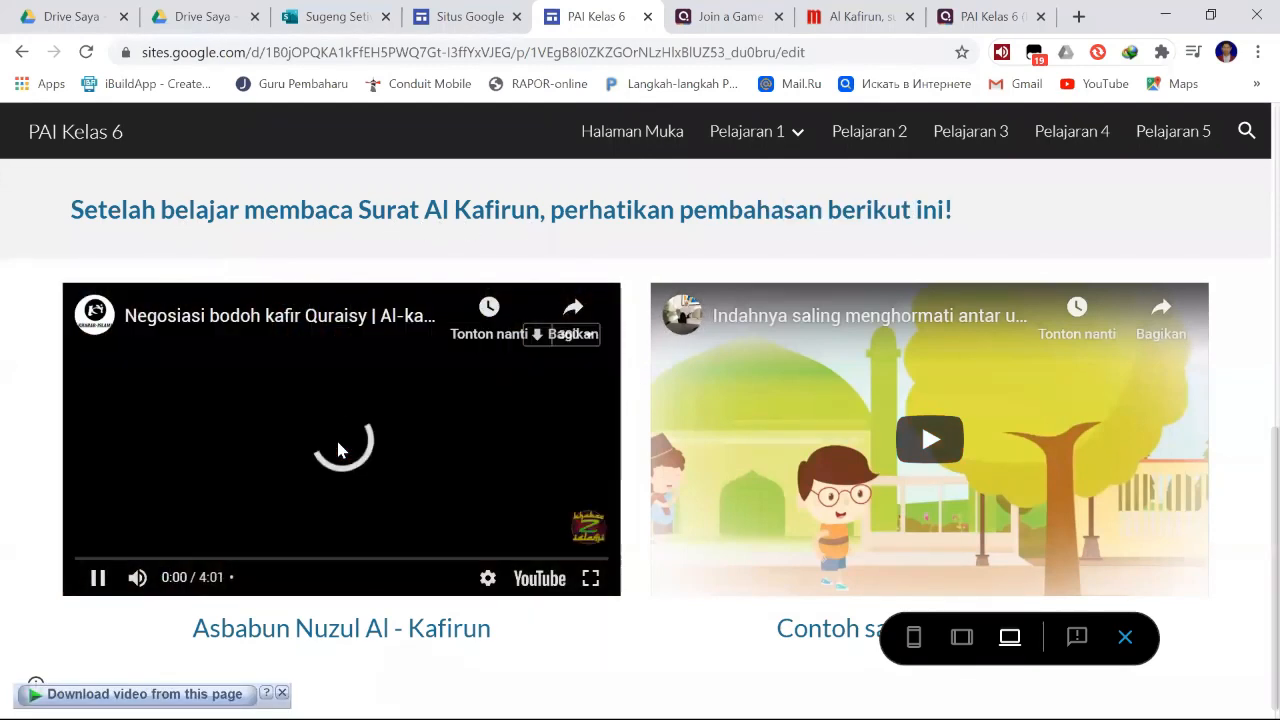
left_click(110, 588)
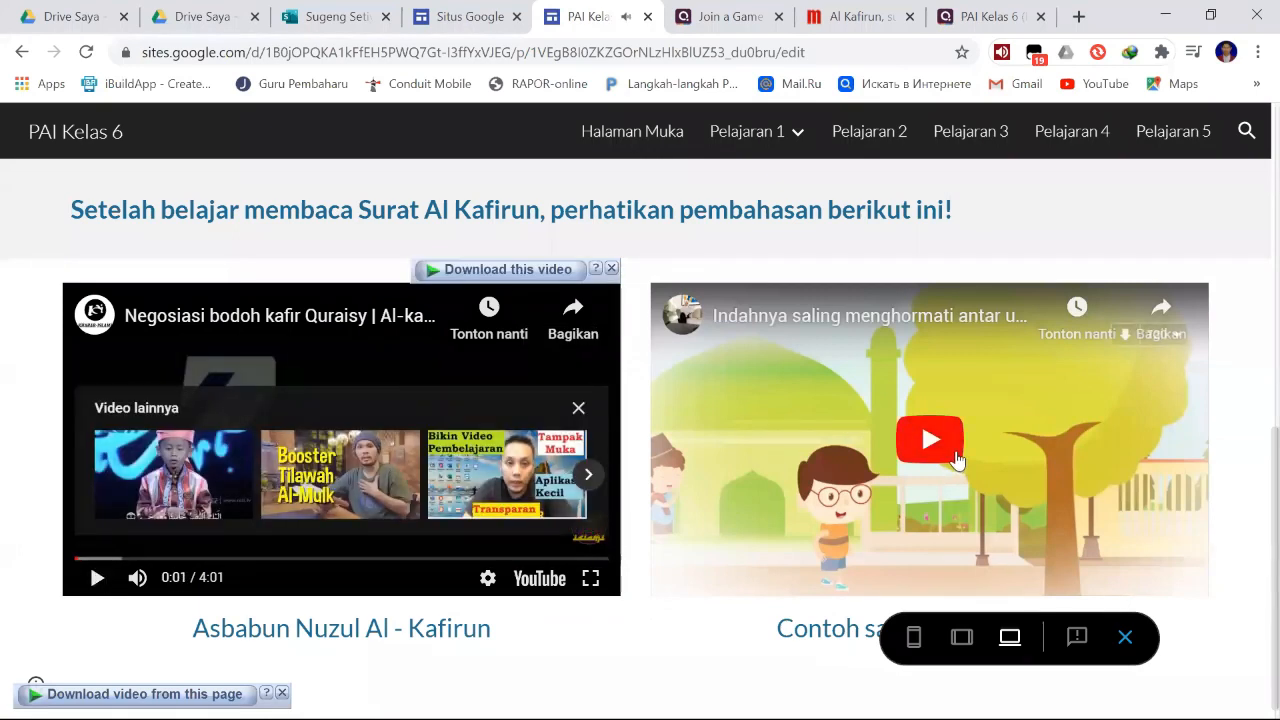
- Open Pelajaran 1's Materi page in the preview and look through its text and image
scroll(1140, 428, "up", 5)
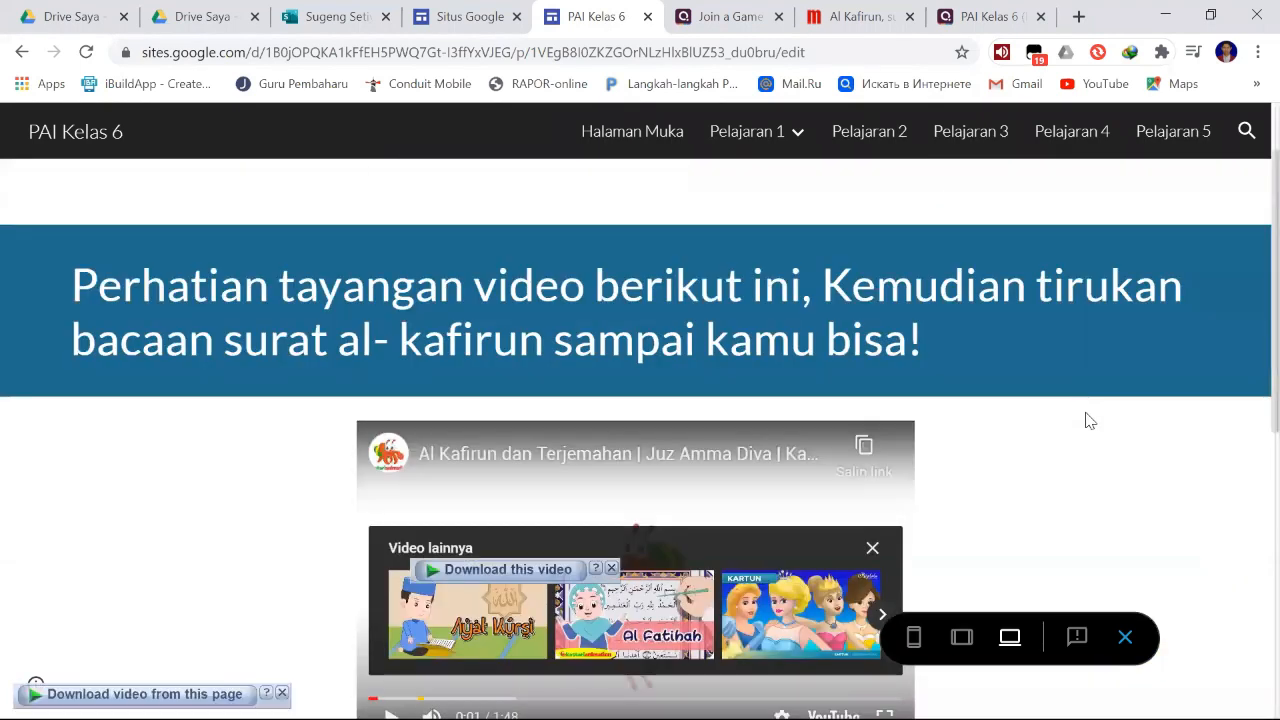
mouse_move(800, 137)
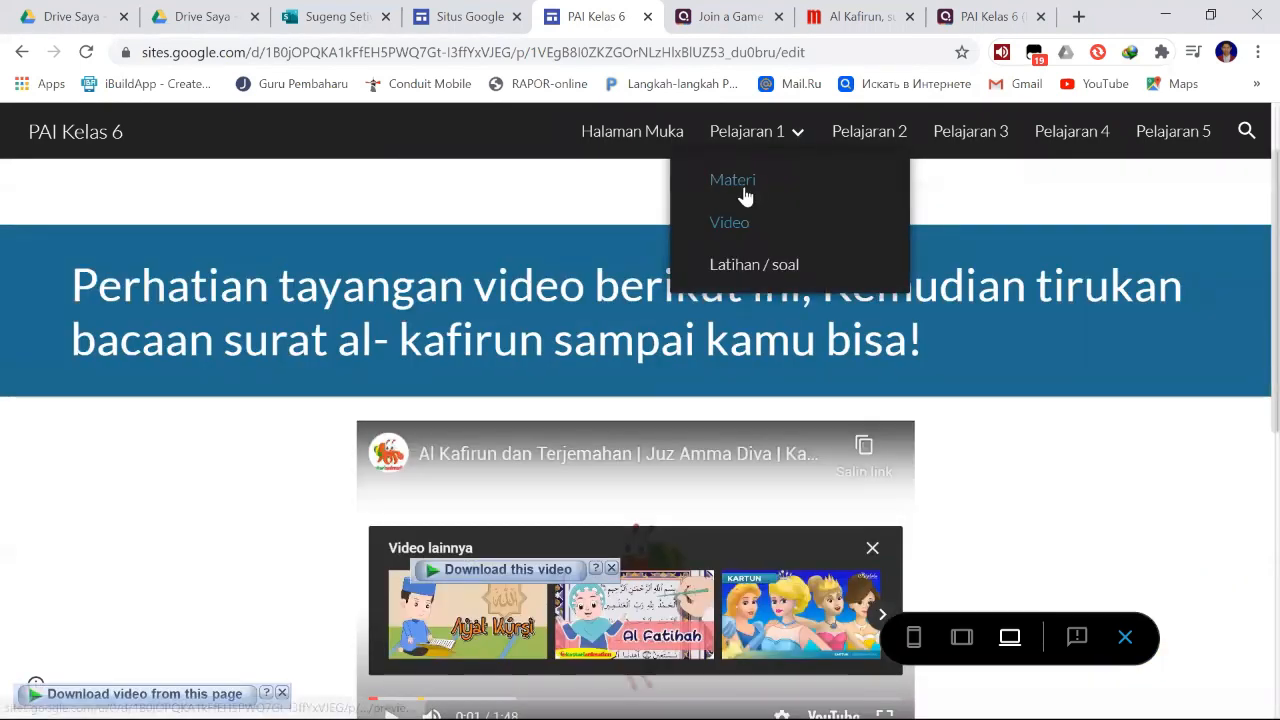
left_click(743, 190)
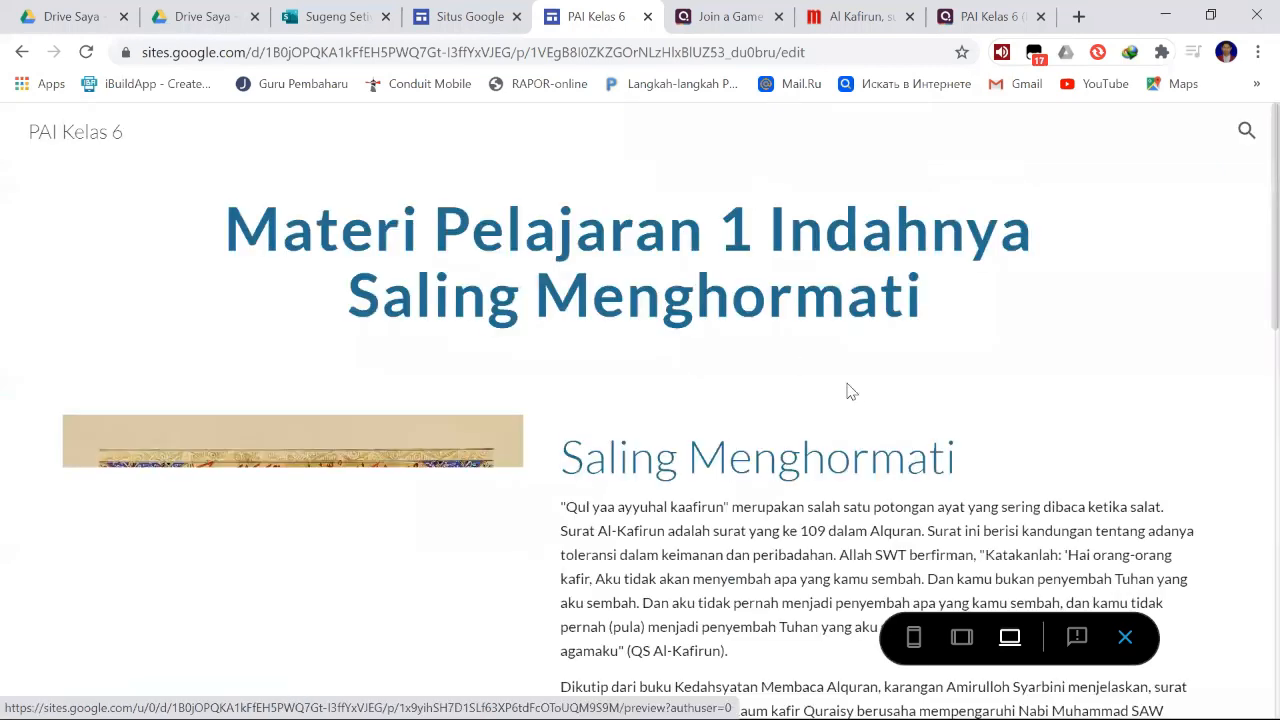
scroll(932, 407, "down", 3)
scroll(934, 407, "down", 4)
scroll(932, 407, "up", 7)
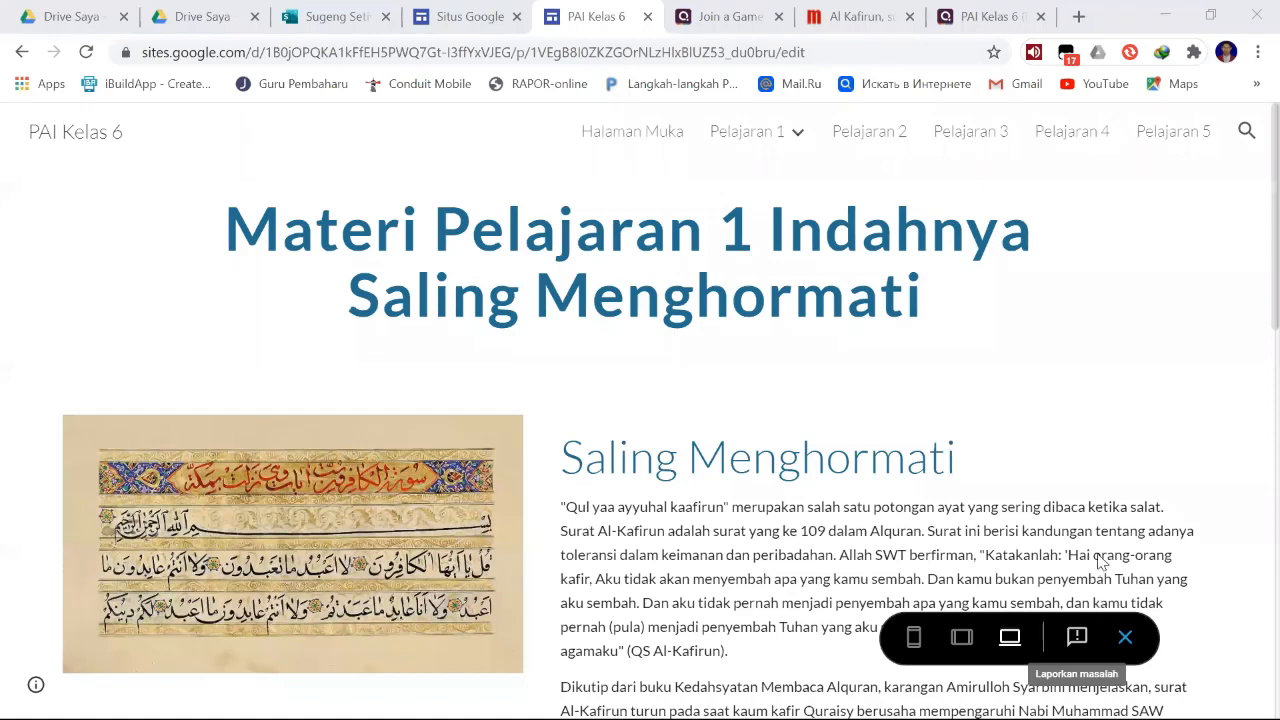
left_click(1049, 376)
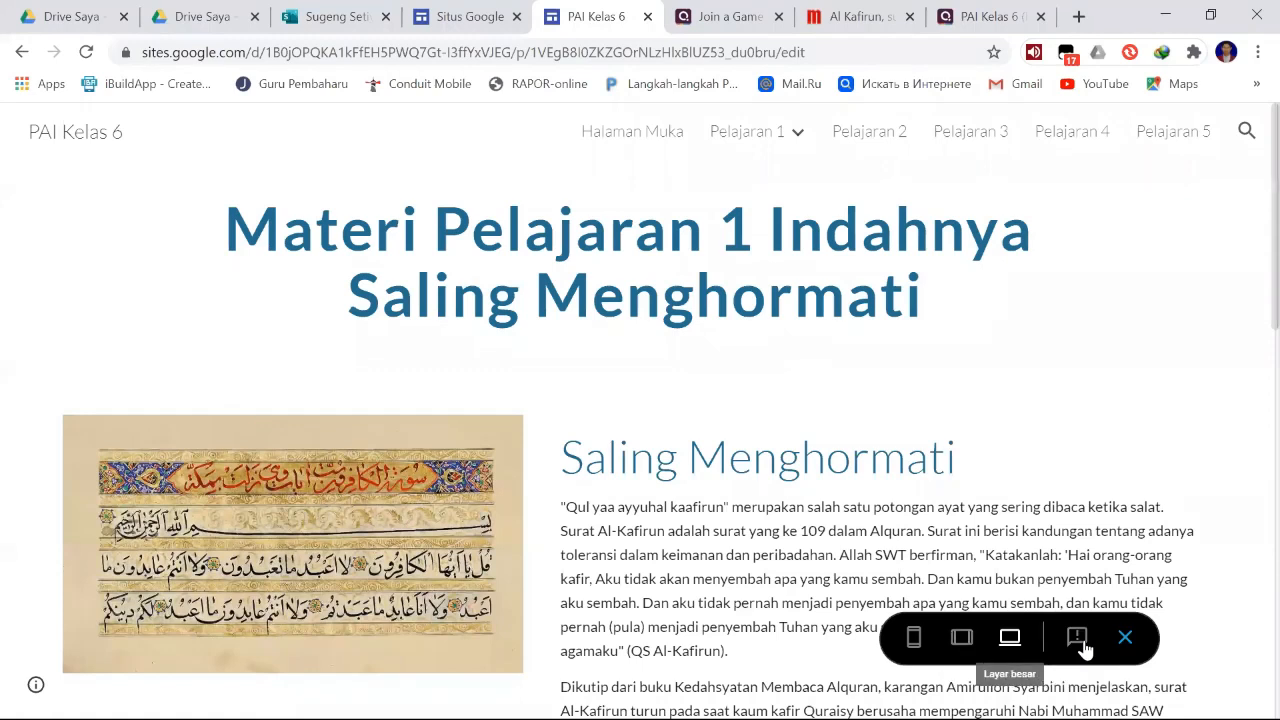
- Switch the preview to tablet size and look through the Materi page
left_click(962, 640)
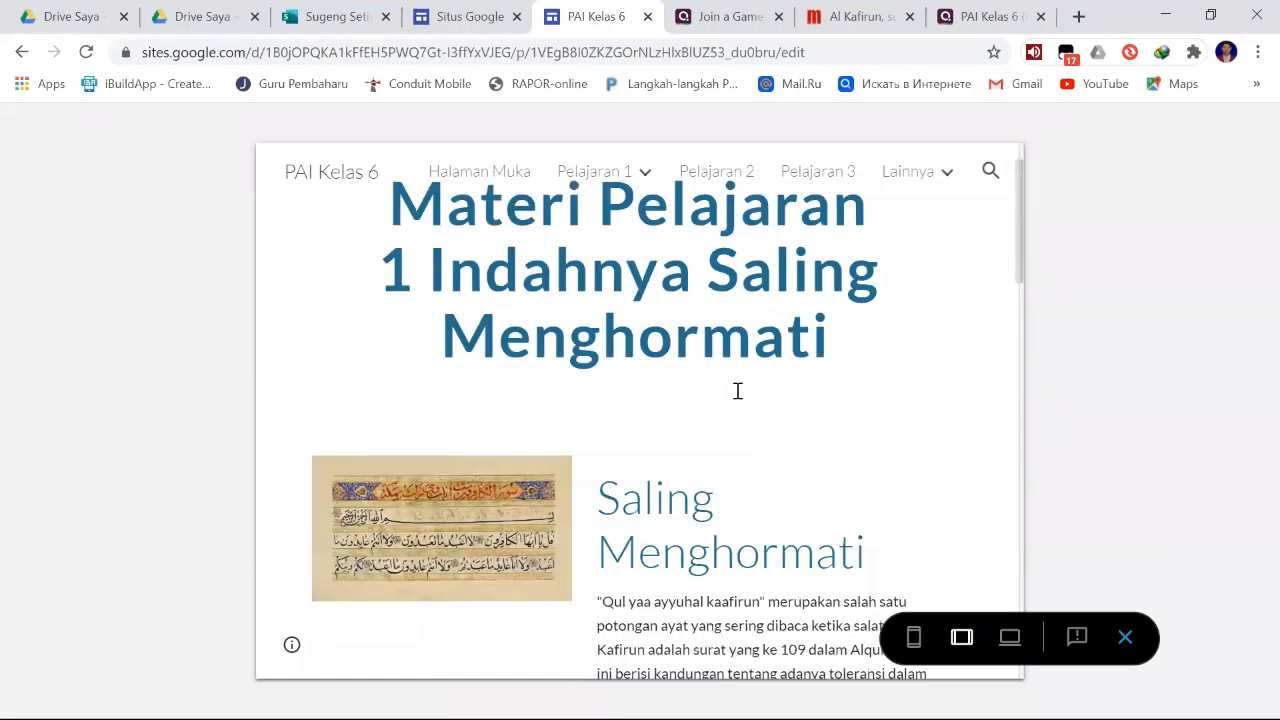
scroll(738, 392, "down", 4)
scroll(738, 398, "down", 5)
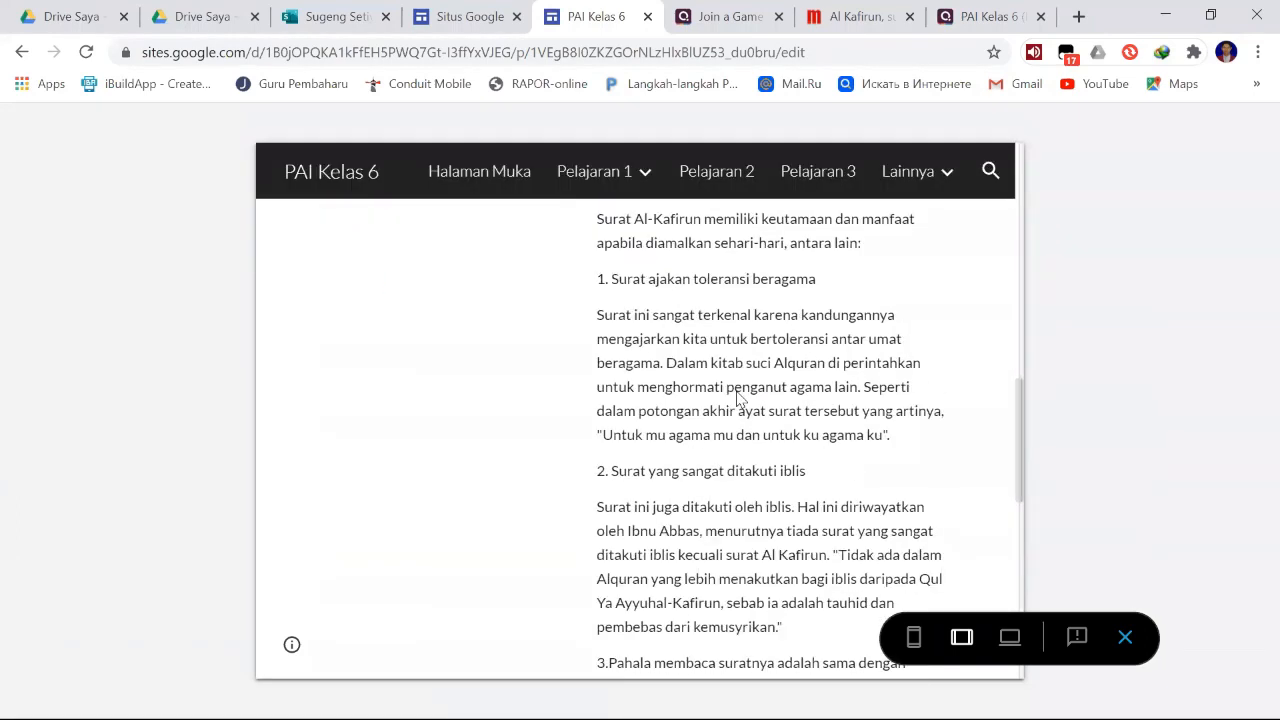
scroll(738, 398, "up", 10)
- Open Pelajaran 1's Video page in the tablet preview and check the layout of its headings and videos
left_click(647, 174)
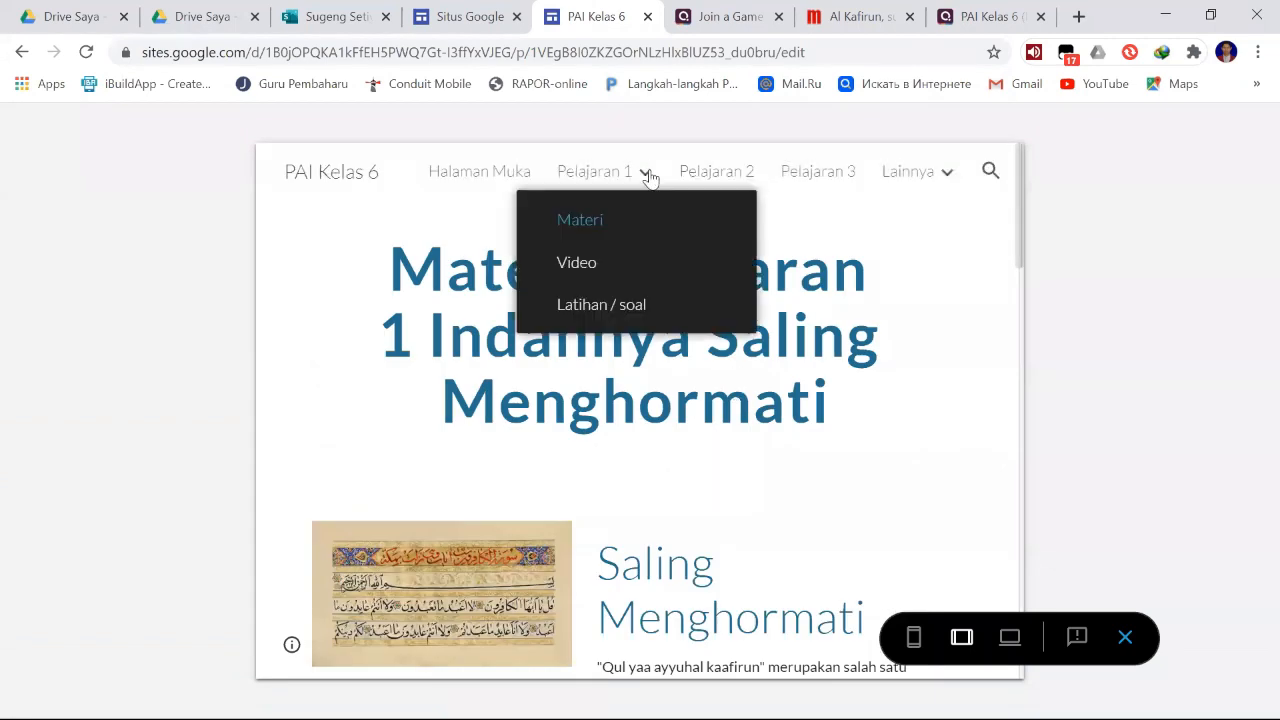
left_click(604, 262)
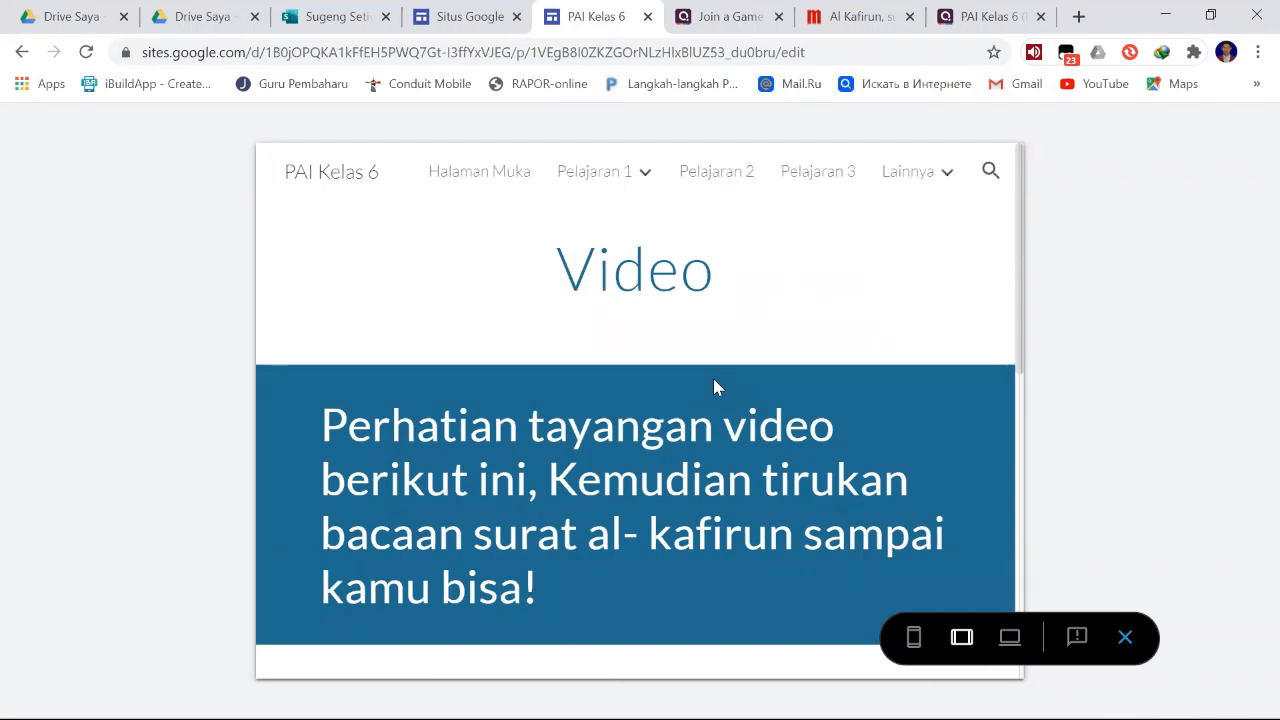
scroll(715, 386, "down", 3)
scroll(713, 379, "down", 2)
scroll(713, 379, "up", 4)
scroll(713, 379, "down", 5)
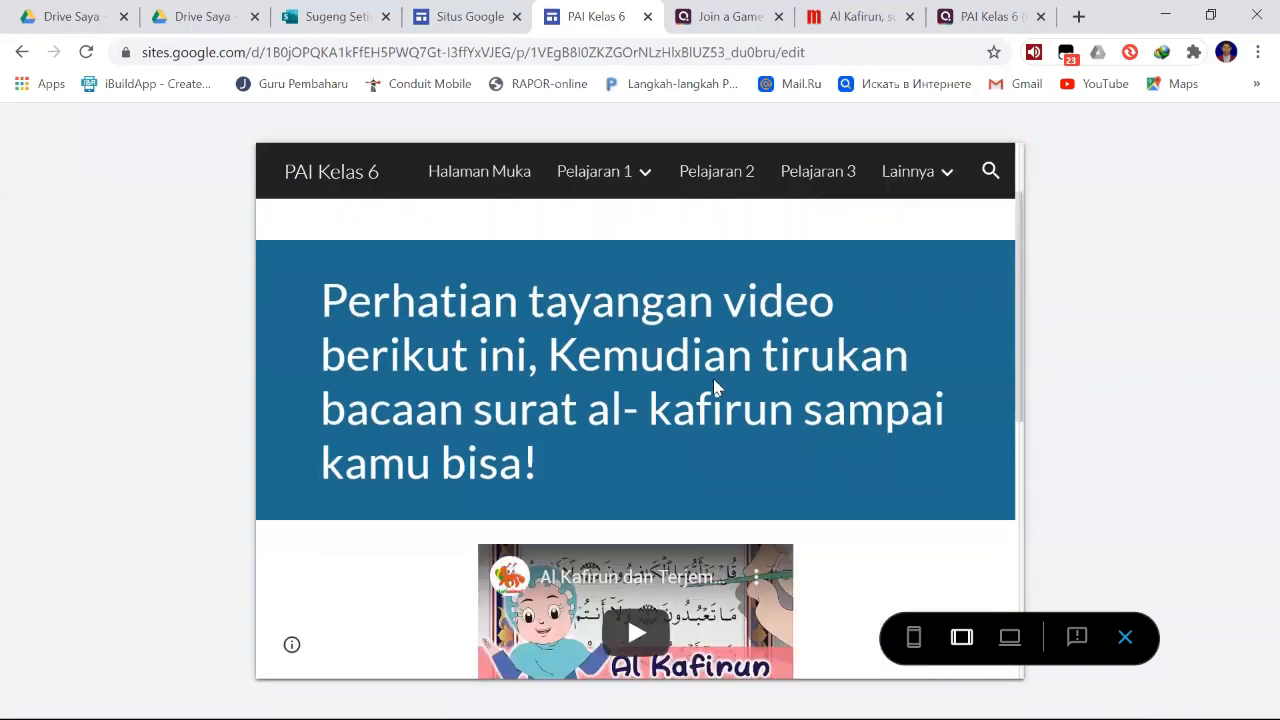
scroll(713, 379, "up", 1)
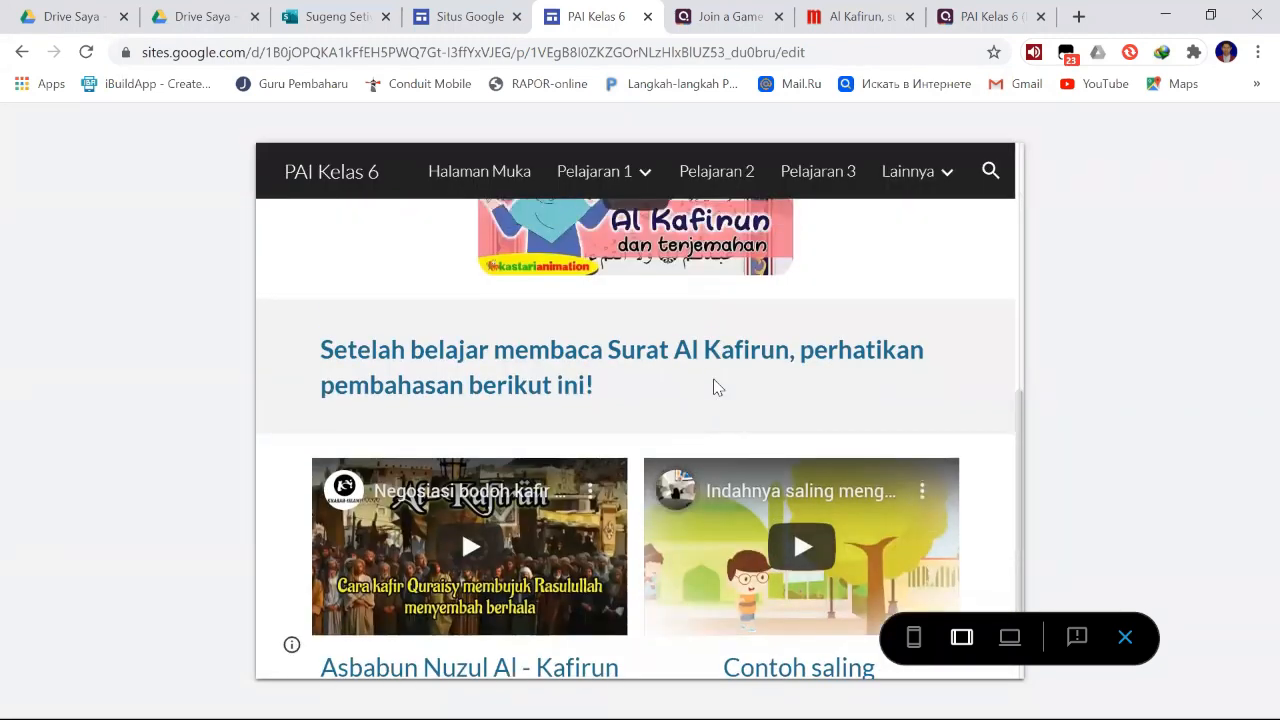
scroll(713, 379, "up", 6)
- Open the Latihan / soal page in the tablet preview and check the embedded form
mouse_move(617, 172)
left_click(628, 306)
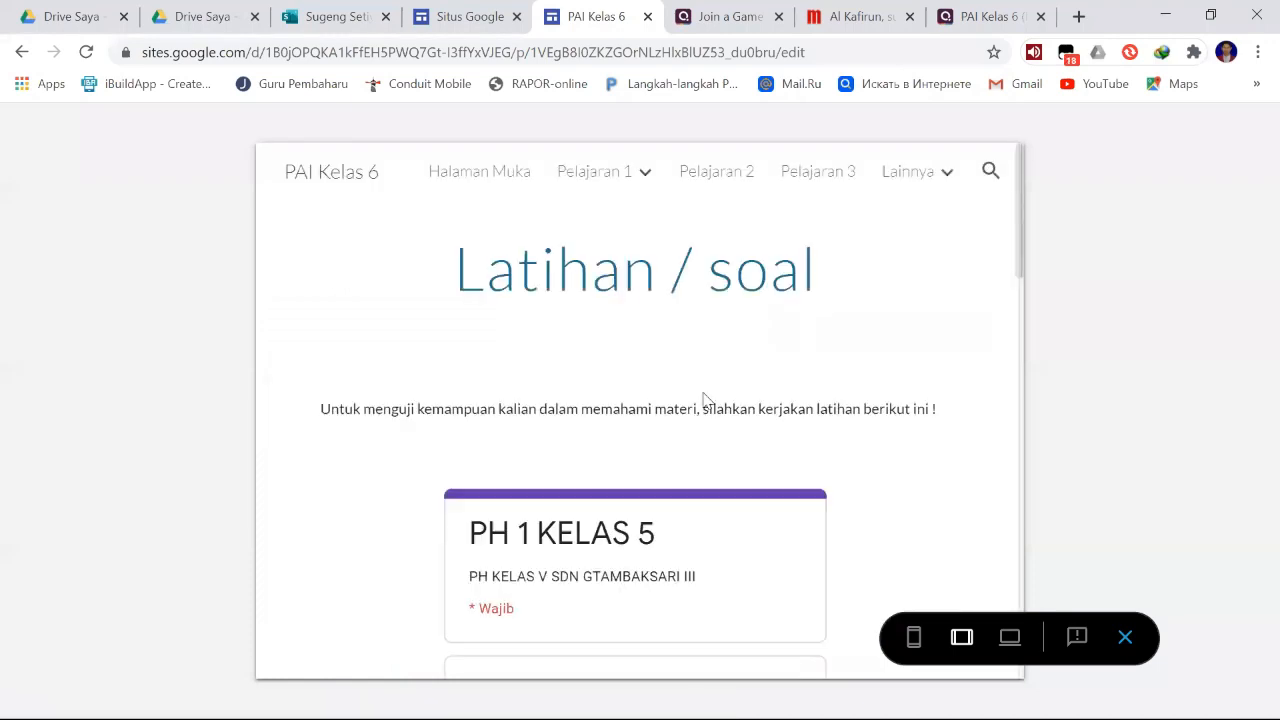
scroll(703, 400, "down", 4)
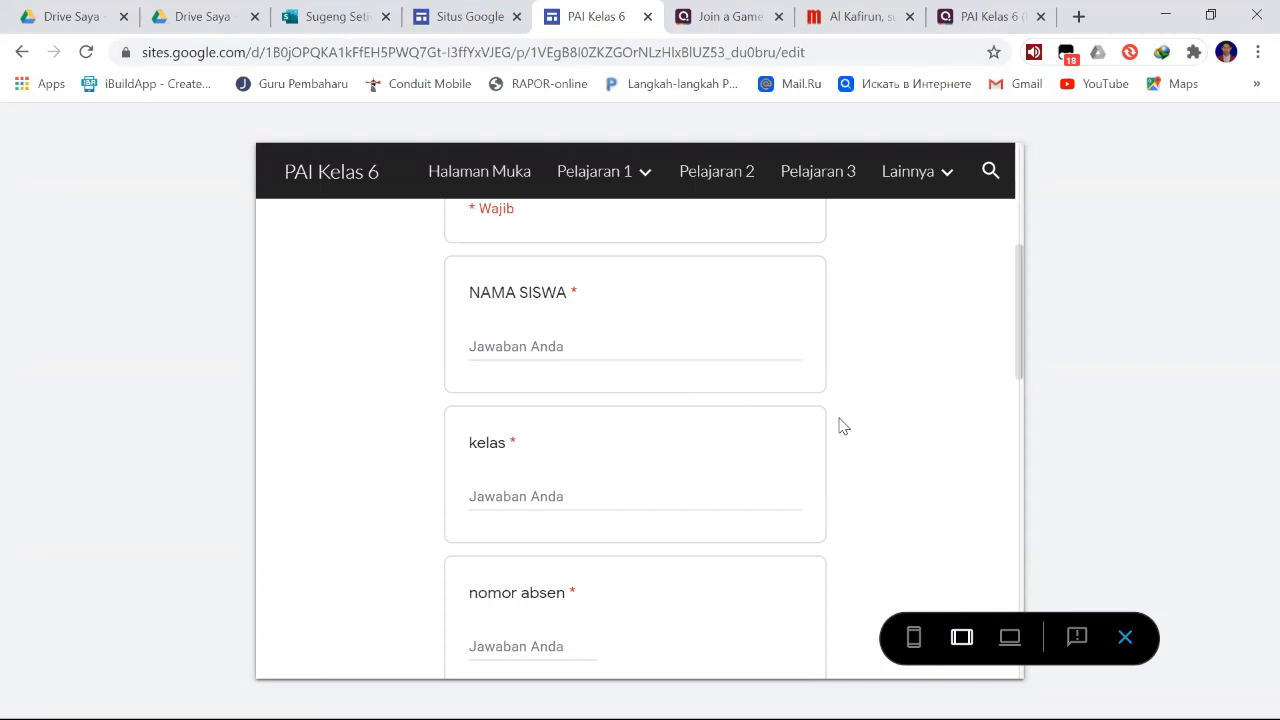
scroll(843, 426, "up", 5)
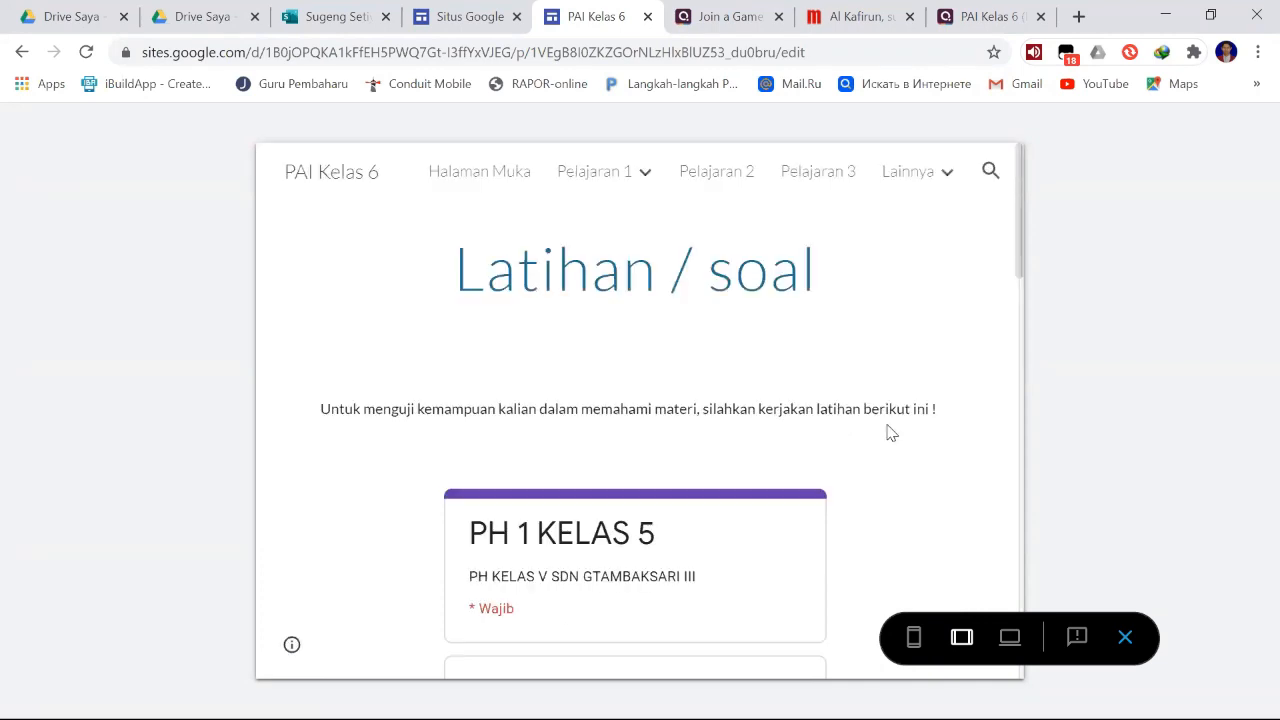
- Switch the preview to phone size and look through the Latihan / soal page
left_click(914, 638)
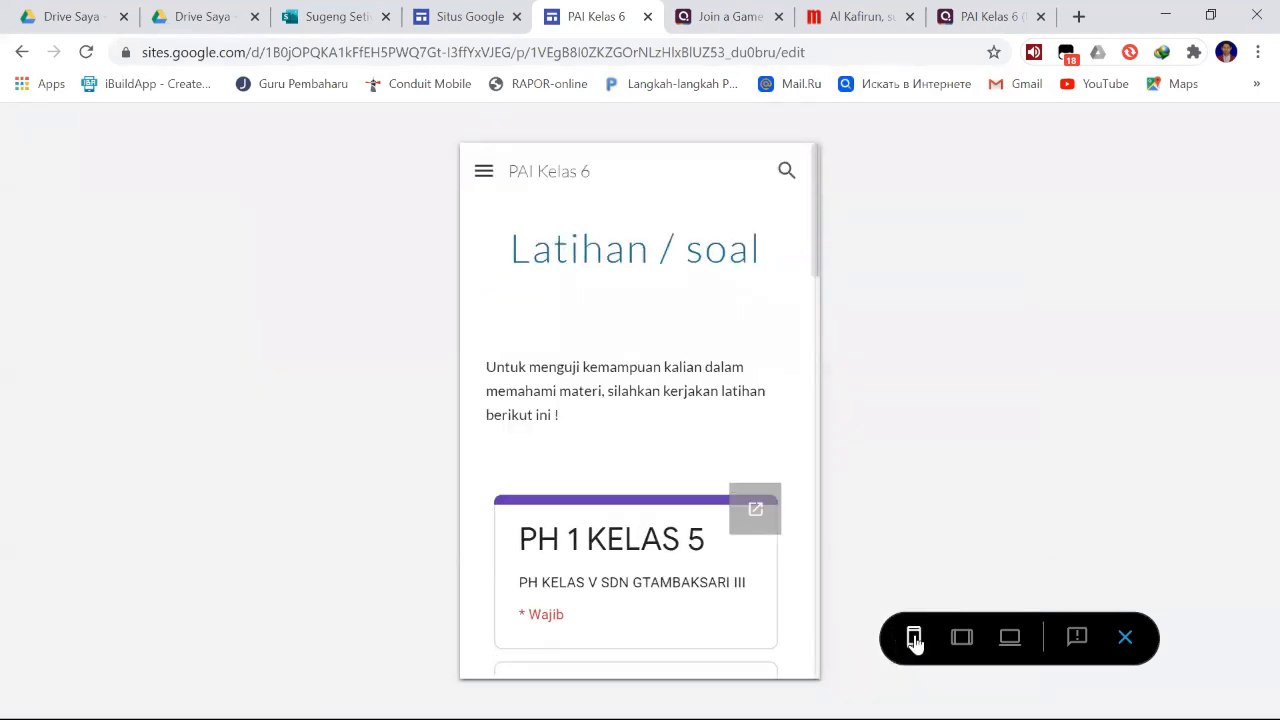
scroll(715, 364, "down", 1)
scroll(715, 364, "down", 2)
scroll(712, 363, "up", 3)
- View Pelajaran 1's Materi and Video pages in the phone preview, using the site's own navigation
left_click(485, 174)
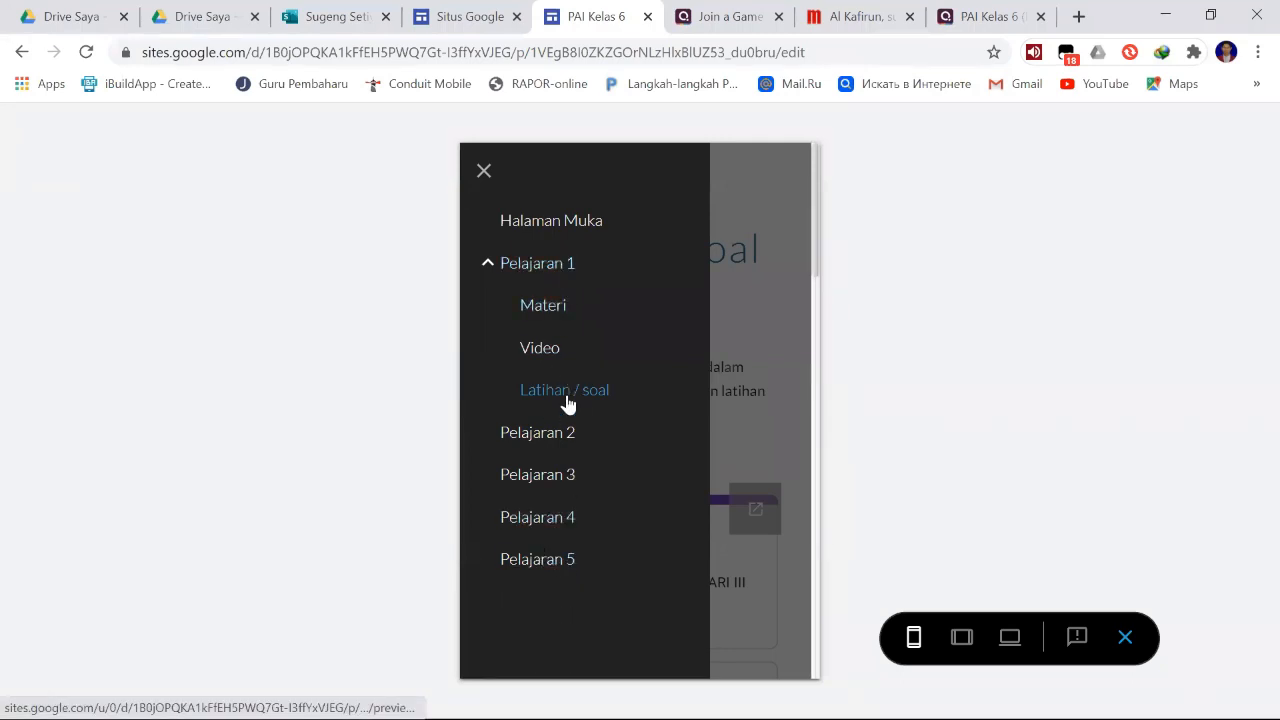
left_click(540, 311)
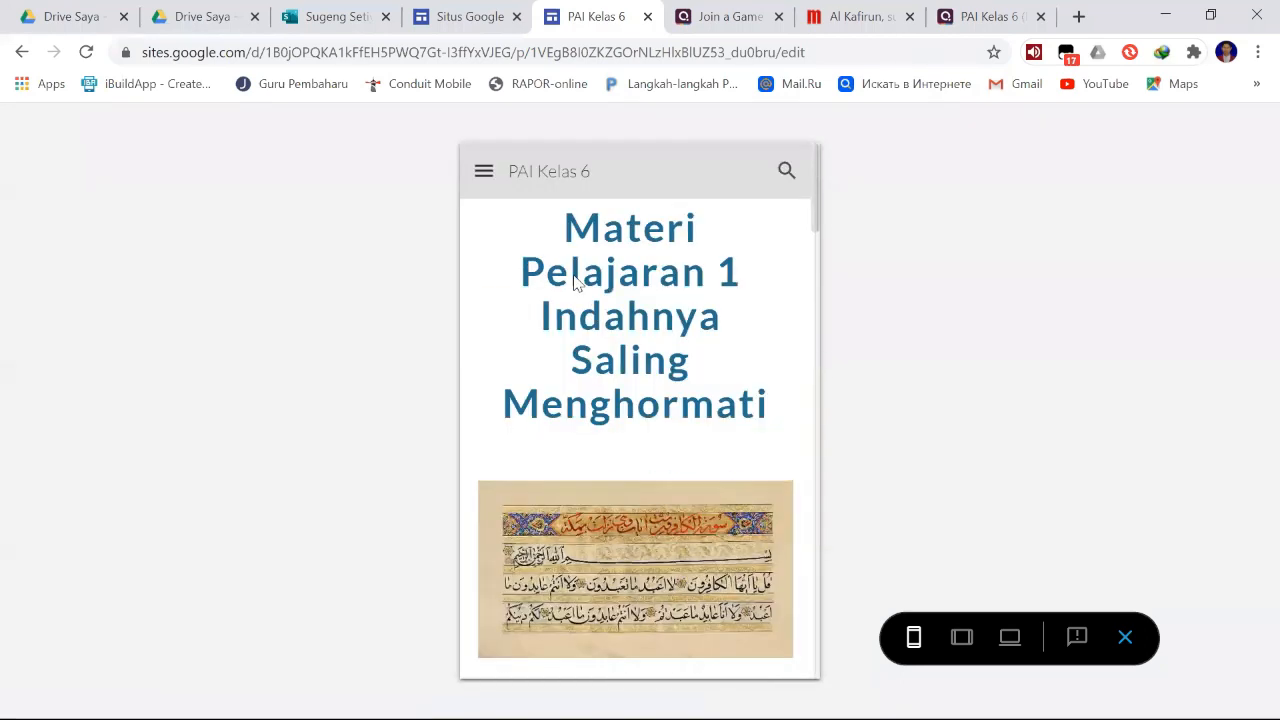
left_click(489, 175)
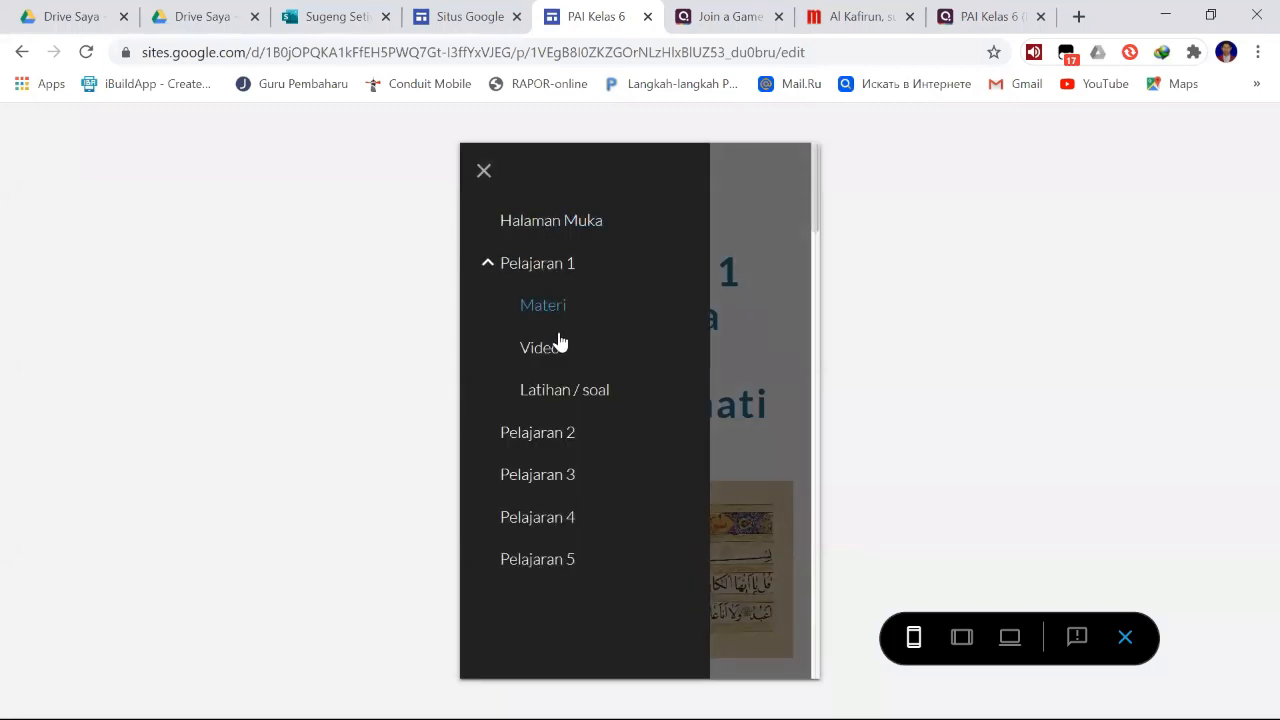
left_click(555, 343)
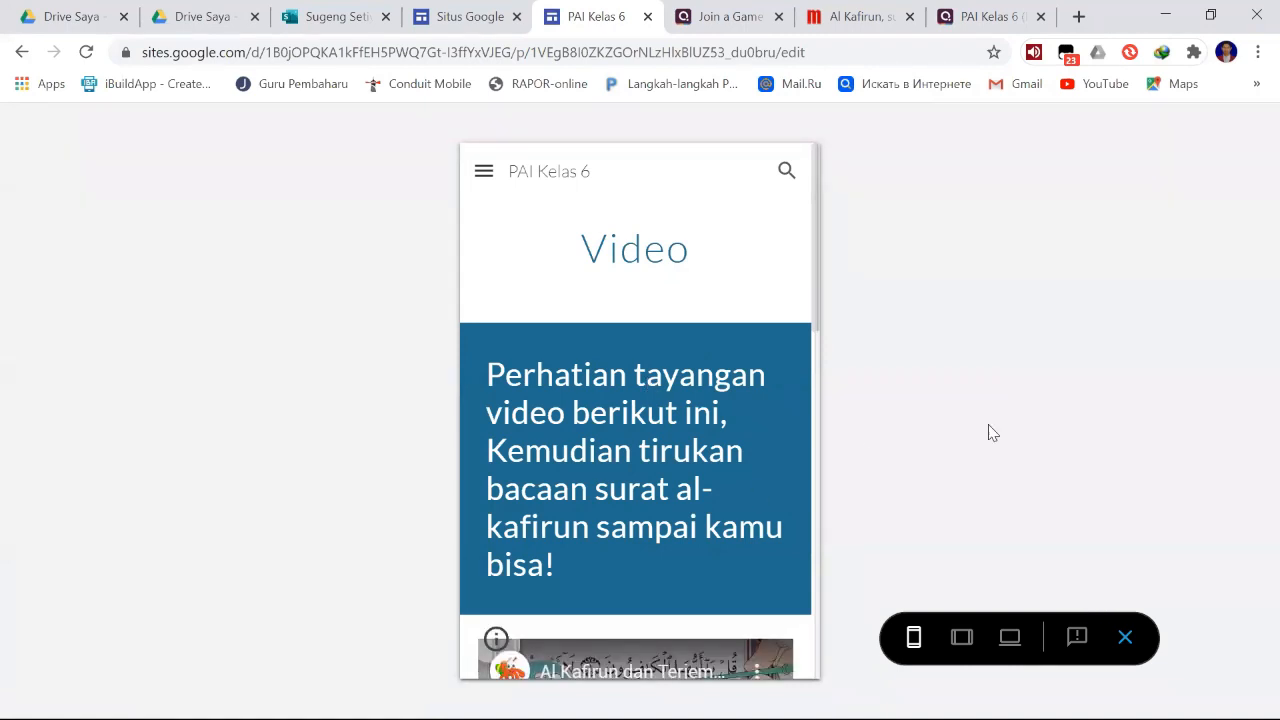
- Exit the preview and go through Pelajaran 1's Materi, Video and Latihan / soal subpages in the editor
left_click(1125, 640)
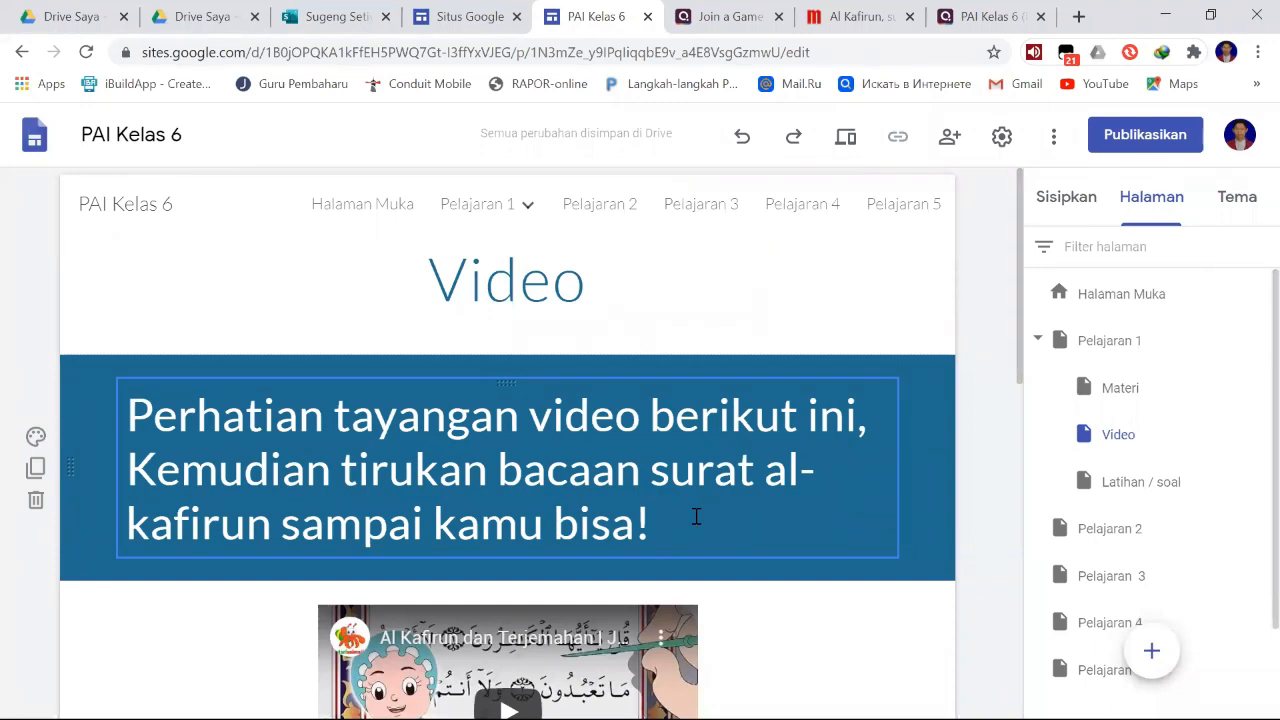
left_click(528, 276)
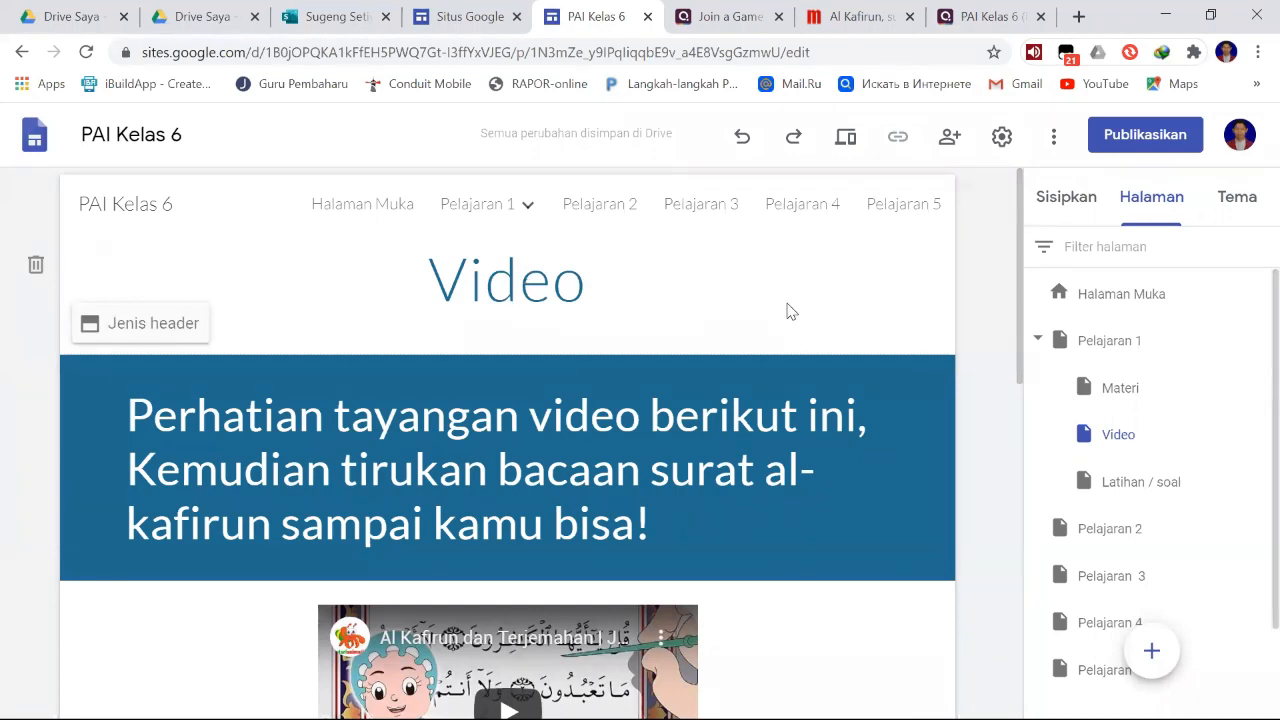
left_click(1127, 396)
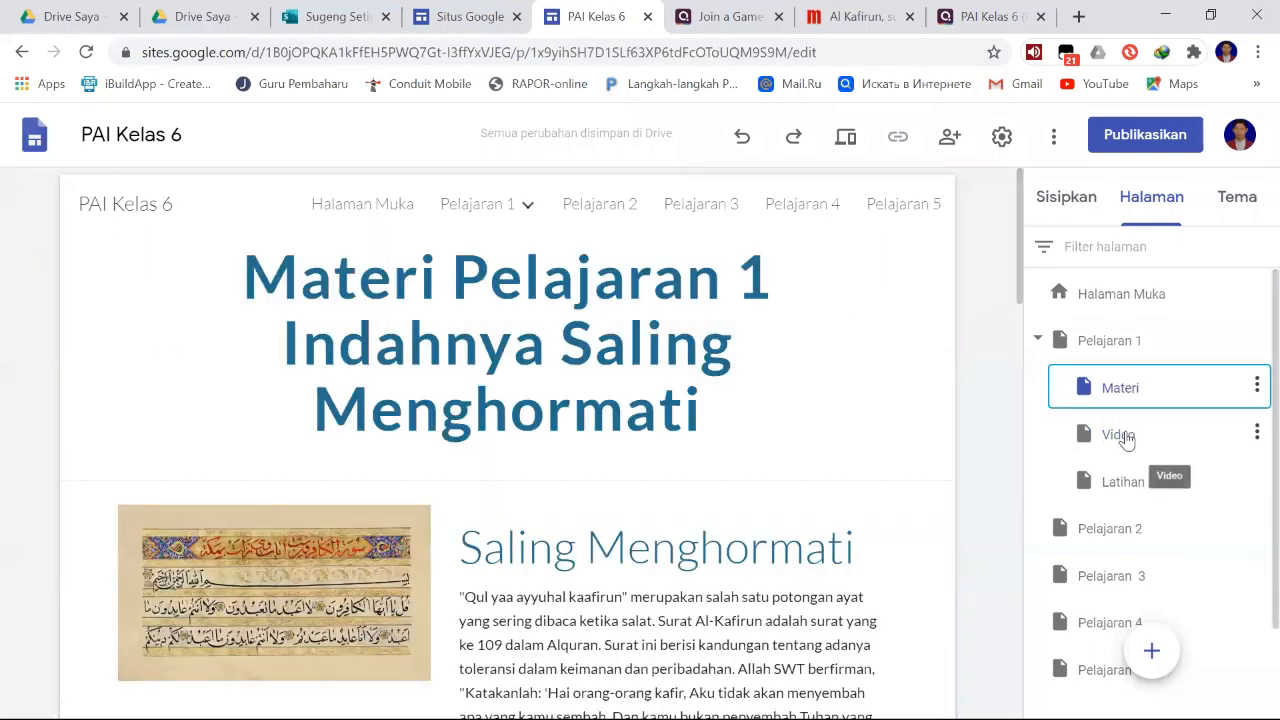
left_click(1124, 437)
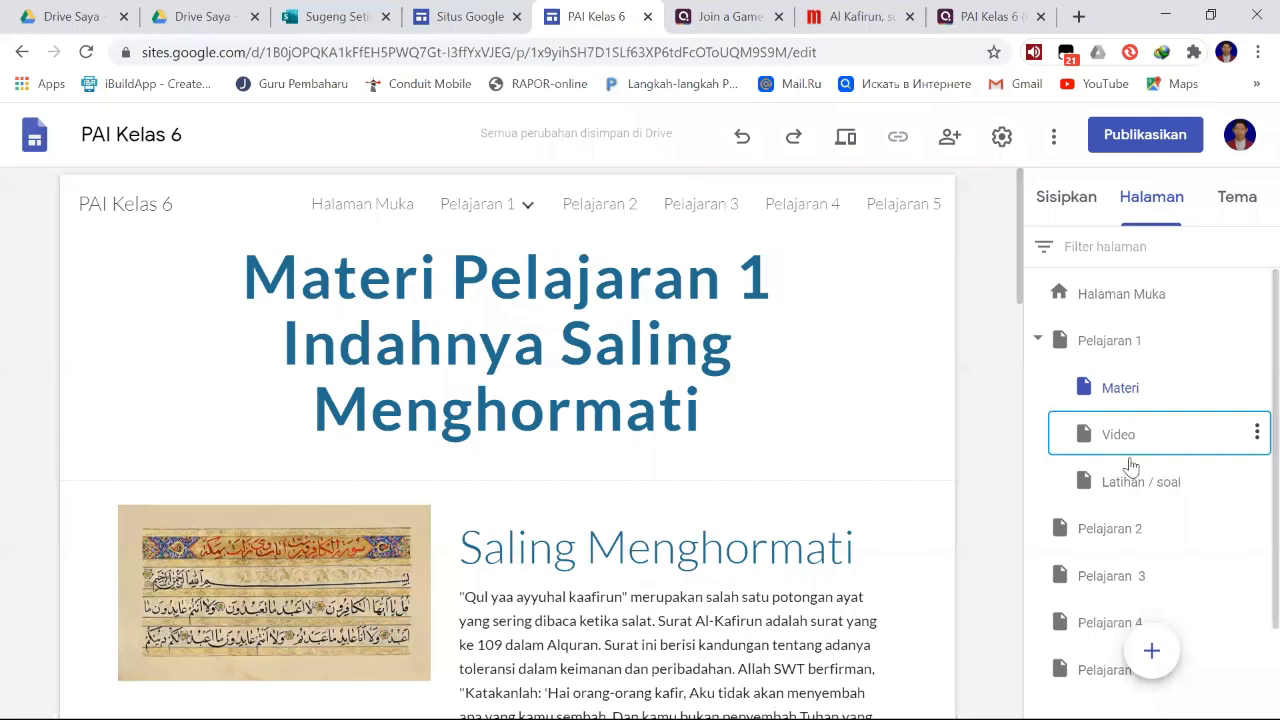
left_click(1140, 487)
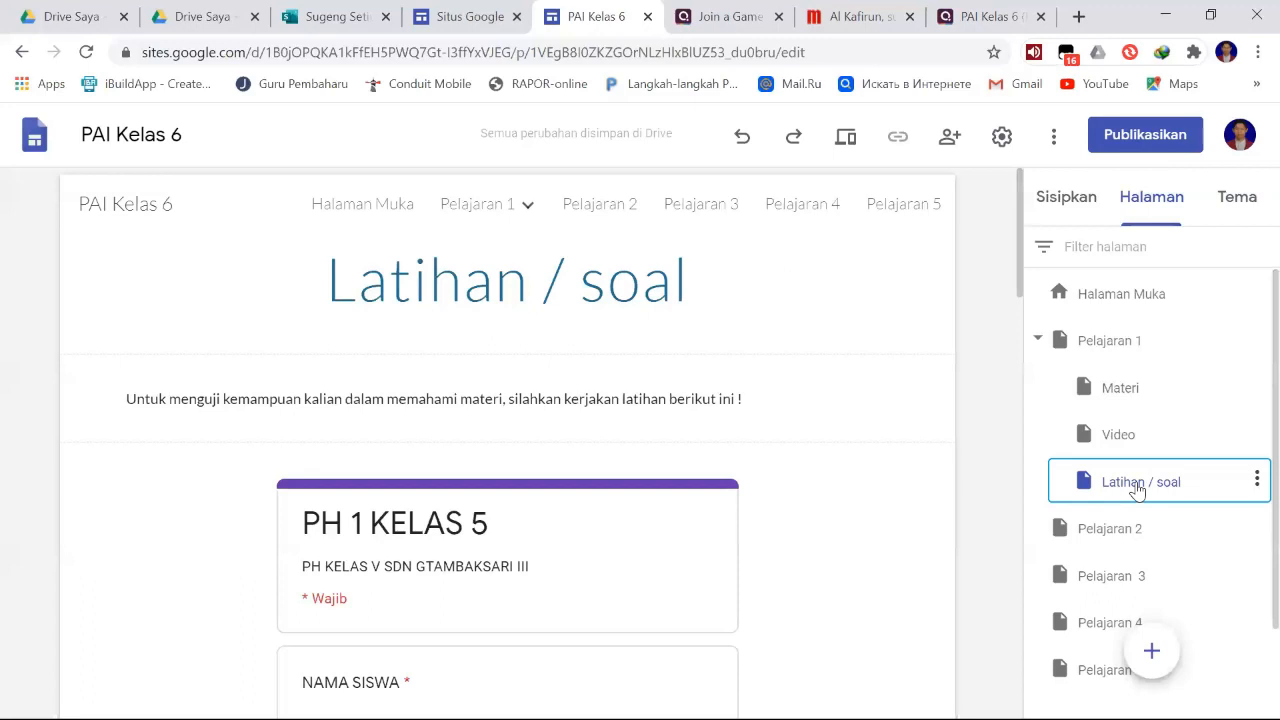
scroll(1136, 495, "down", 1)
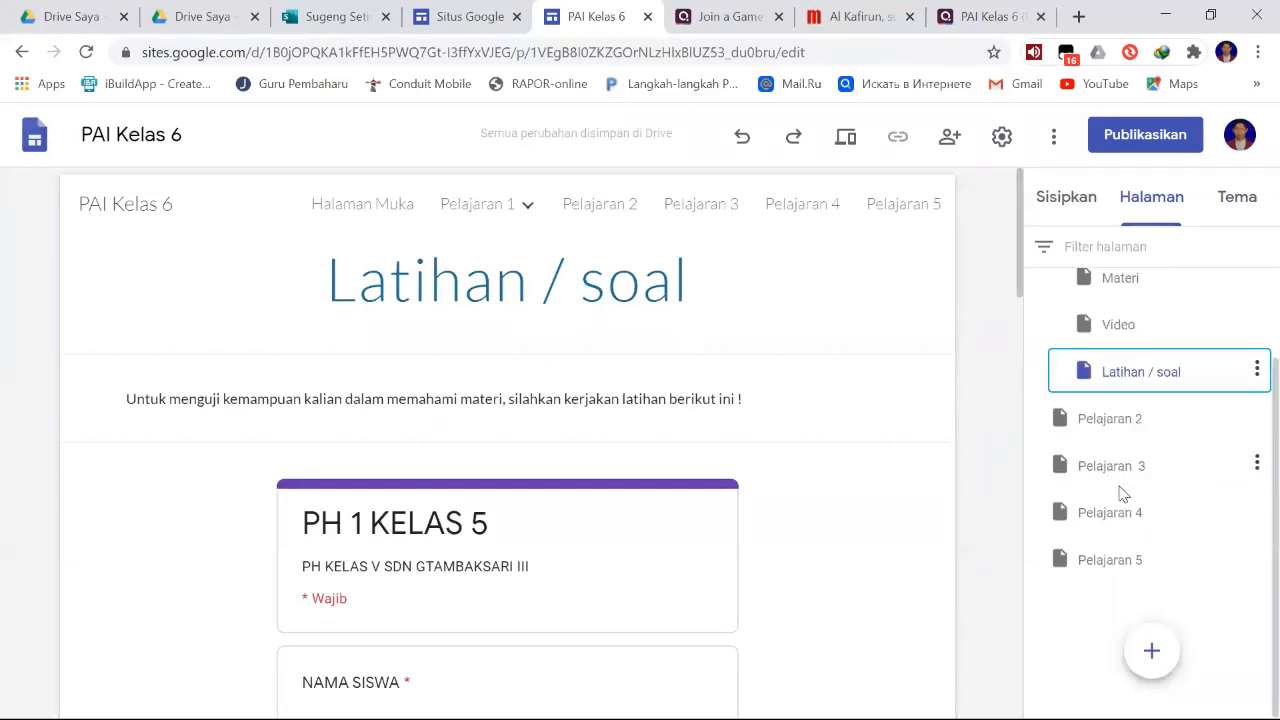
- Check the Pelajaran 2 page and its available page options, and return to Pelajaran 1's Materi subpage
scroll(1120, 494, "up", 1)
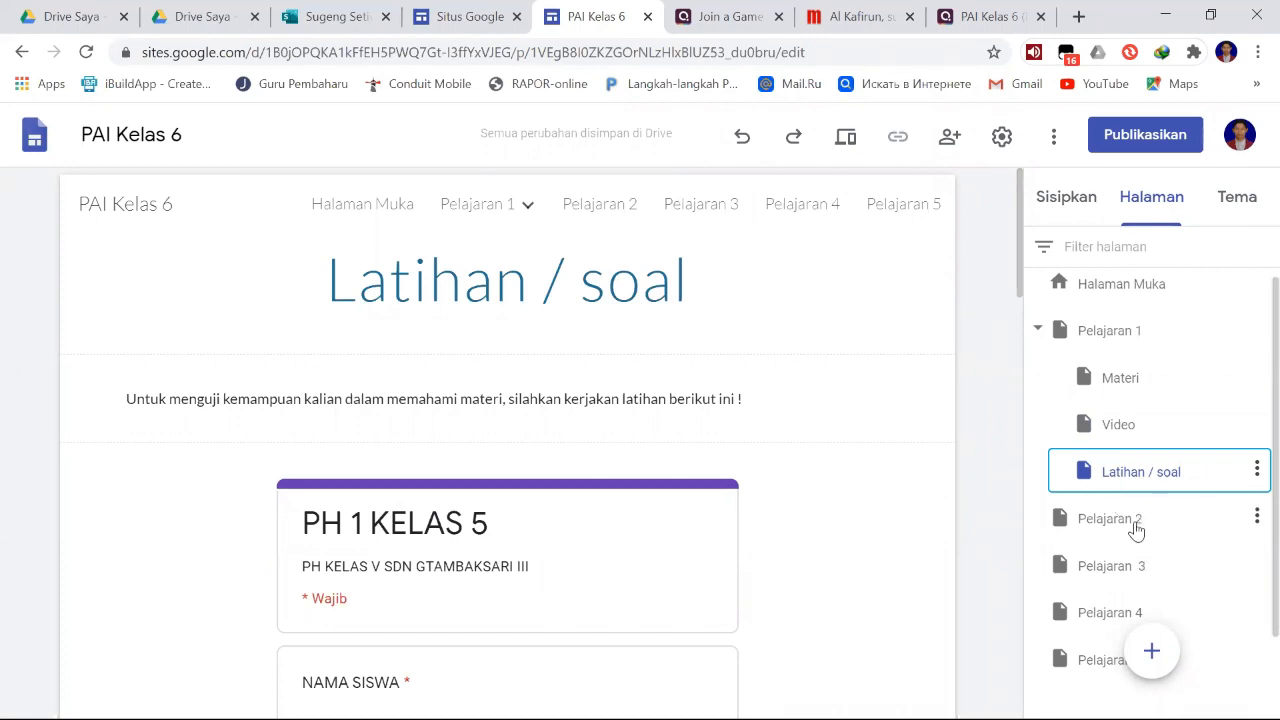
left_click(1135, 528)
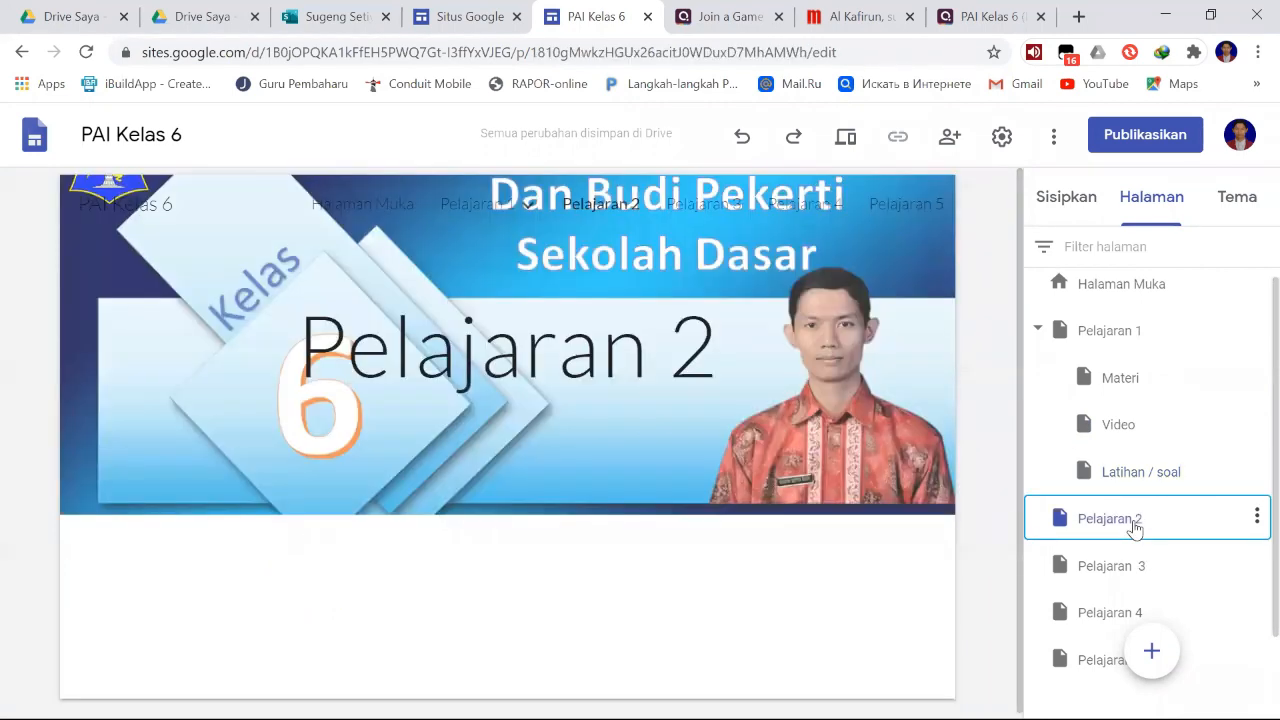
left_click(1257, 517)
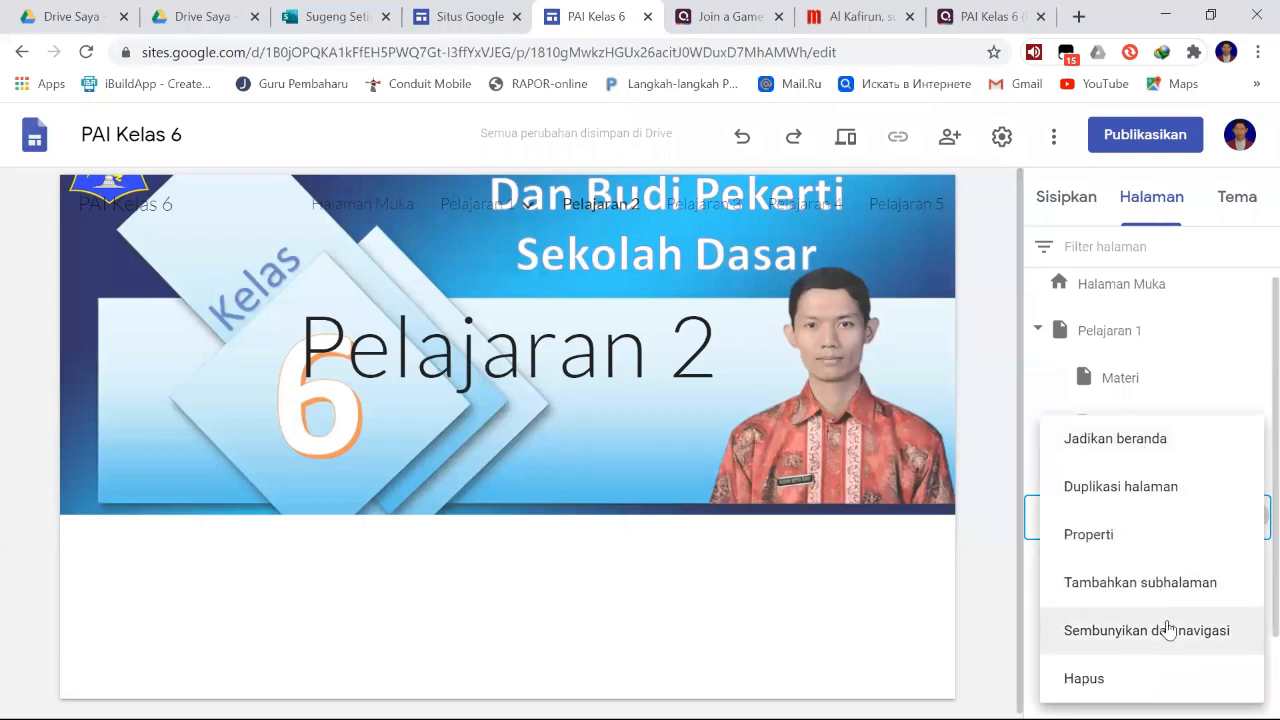
left_click(993, 405)
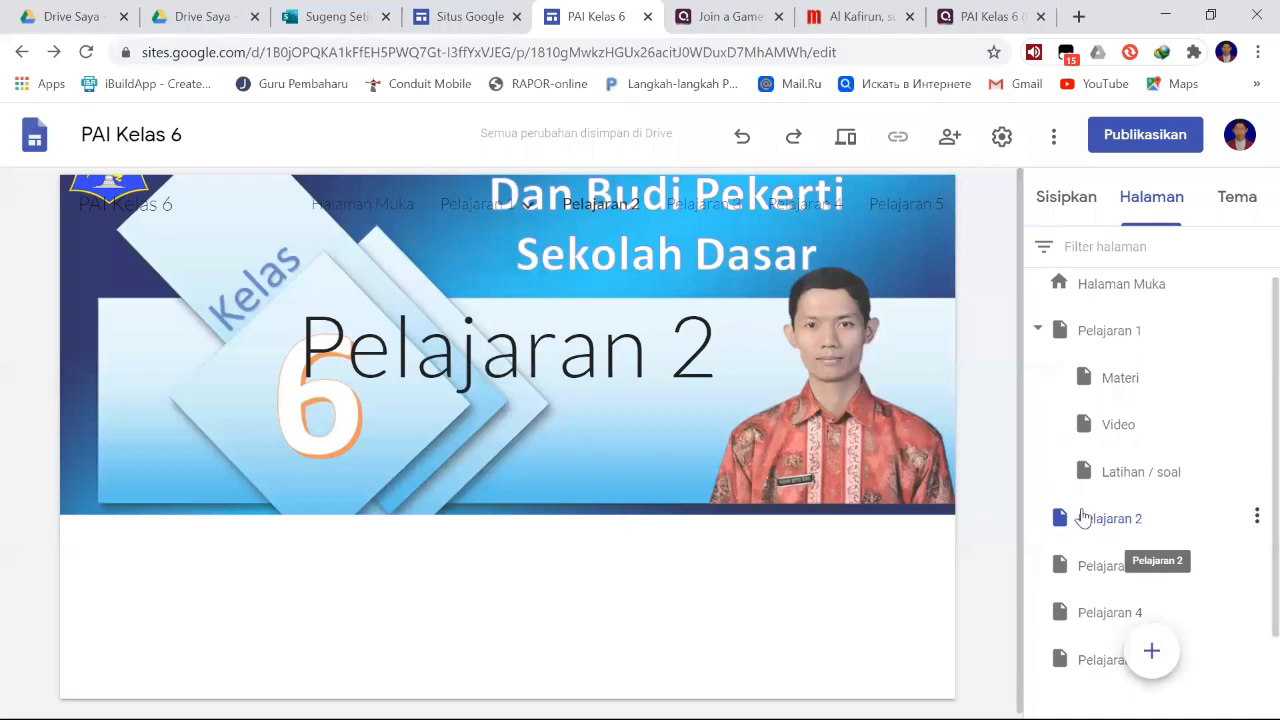
left_click(1110, 331)
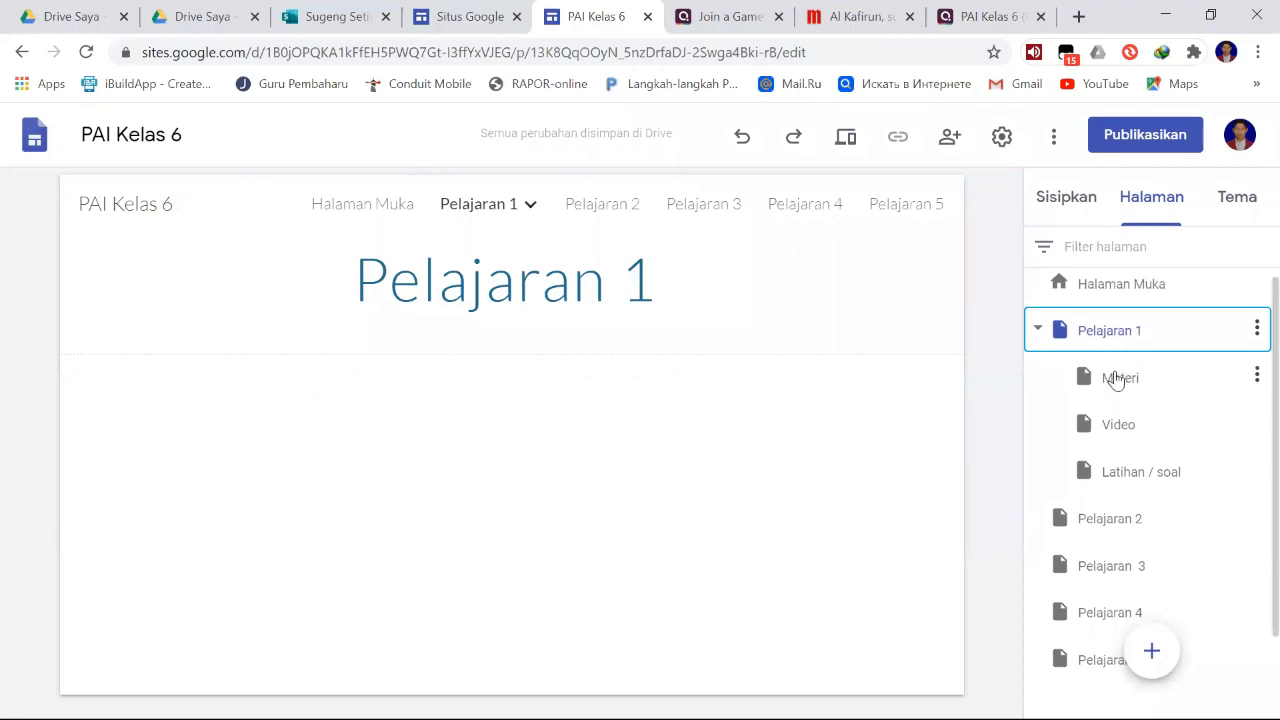
left_click(1116, 379)
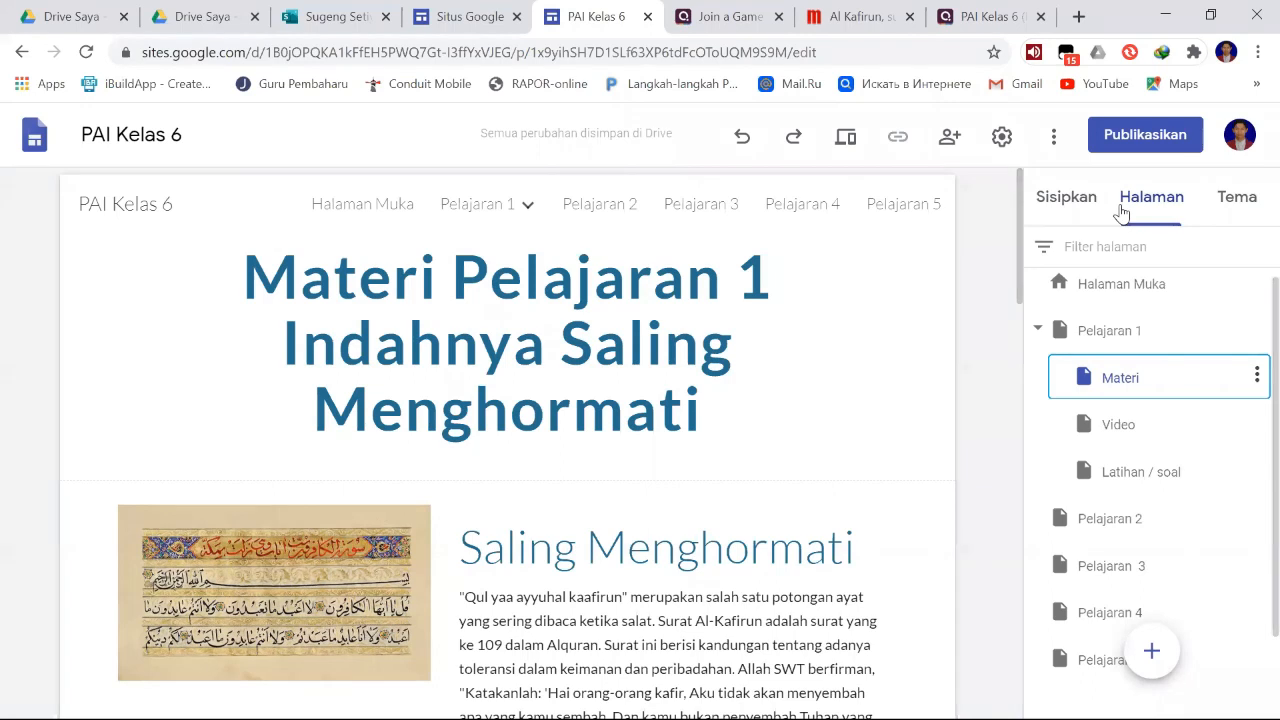
- Try the pink, green and purple colours of the Sederhana theme on the Materi page
left_click(1230, 208)
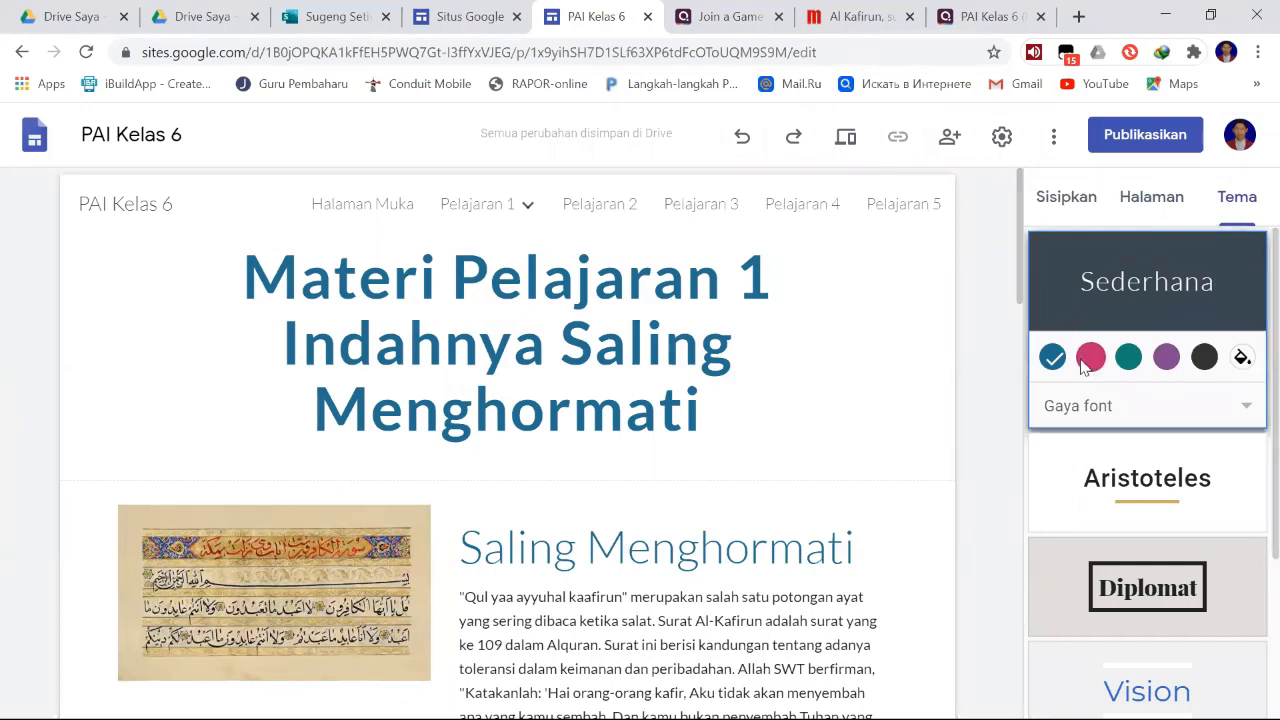
left_click(449, 280)
left_click(1092, 360)
left_click(1128, 357)
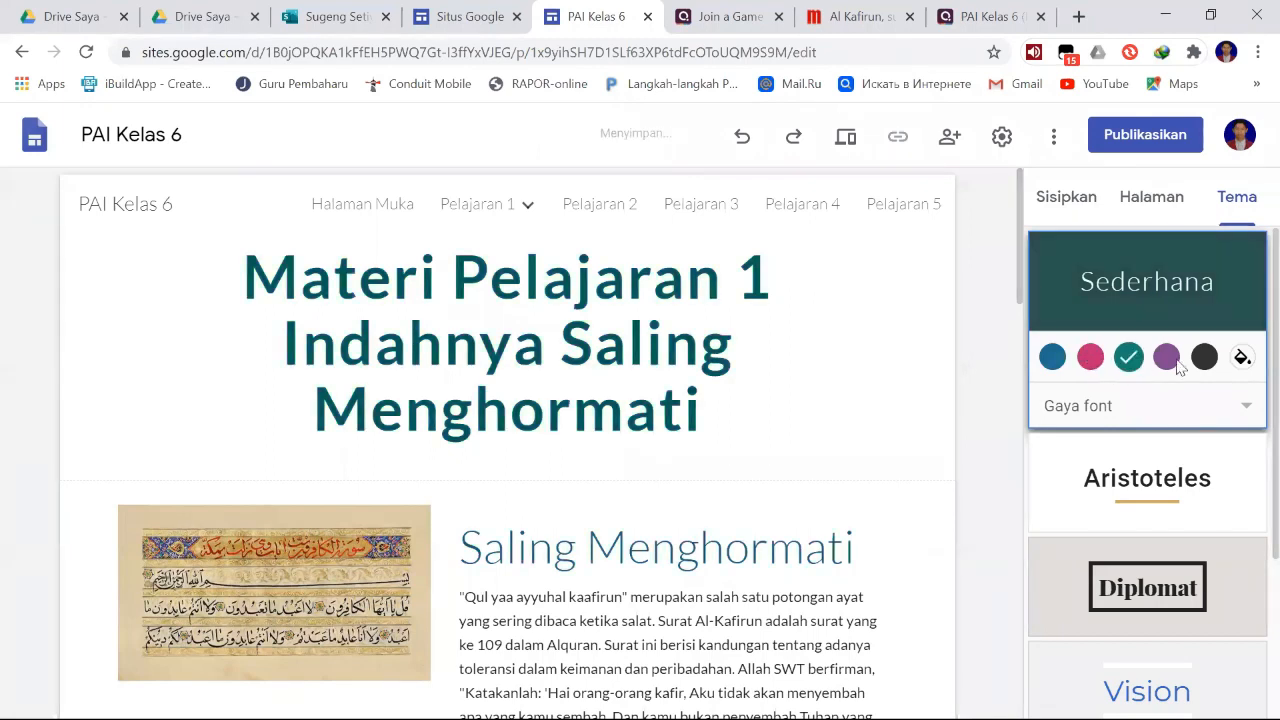
left_click(1178, 366)
- Try the Aristoteles, Diplomat, Vision, Rata and Impresi themes in turn on the site
scroll(1186, 414, "down", 2)
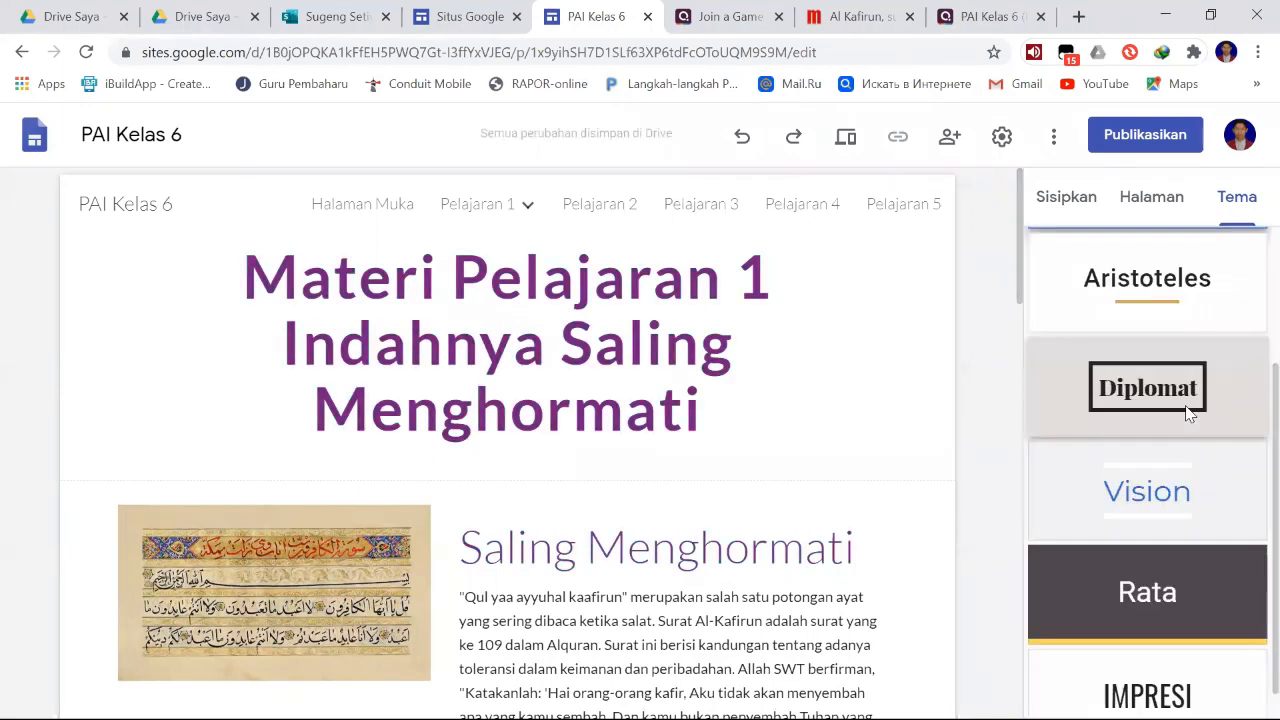
scroll(1186, 410, "up", 1)
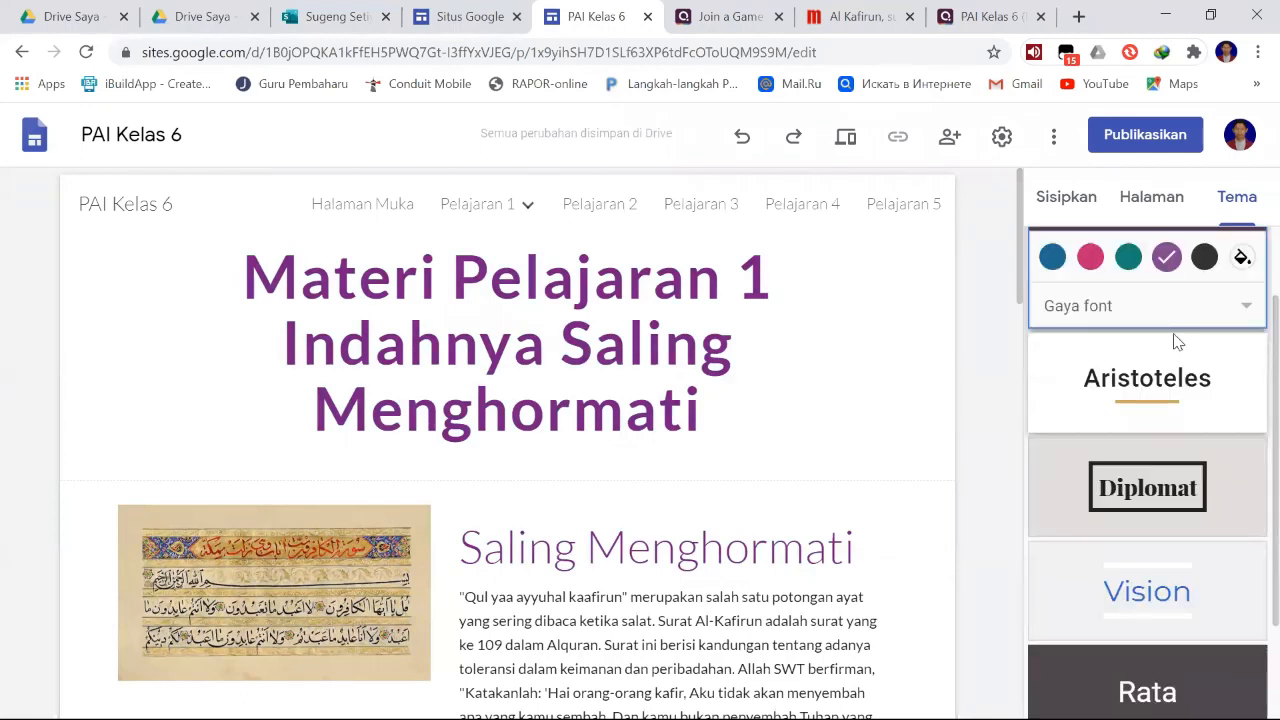
left_click(1170, 388)
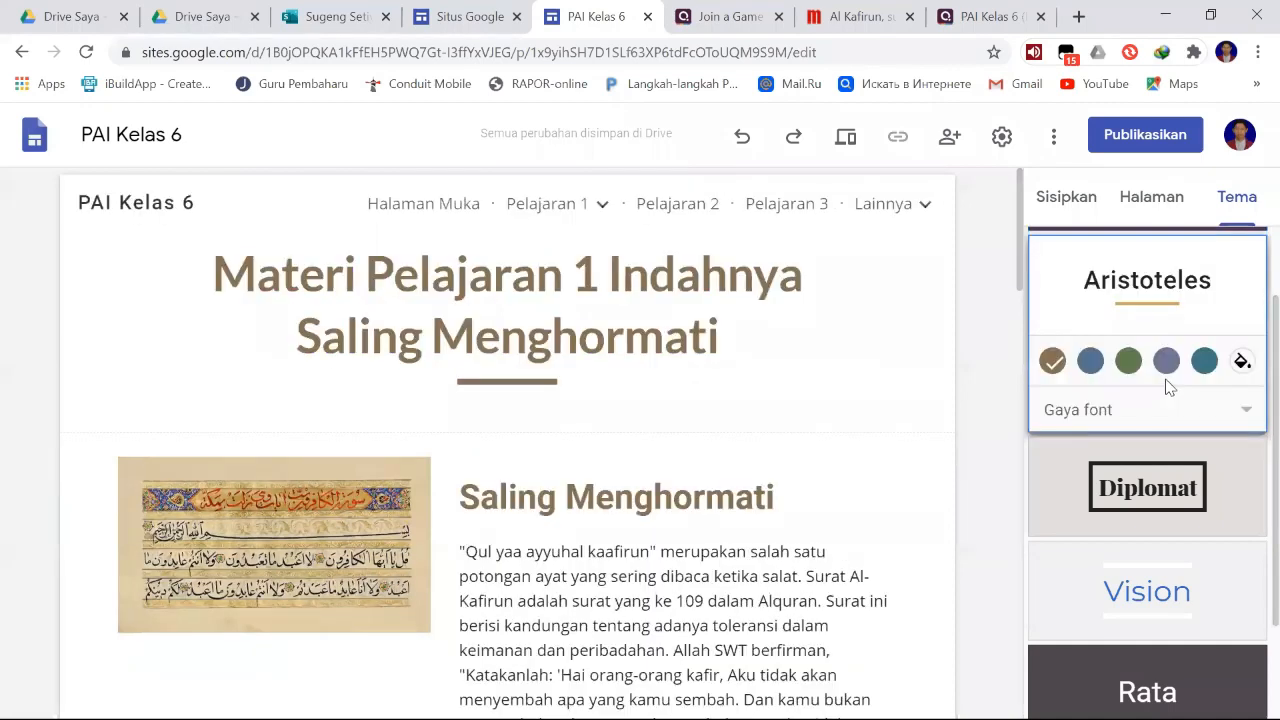
left_click(1176, 482)
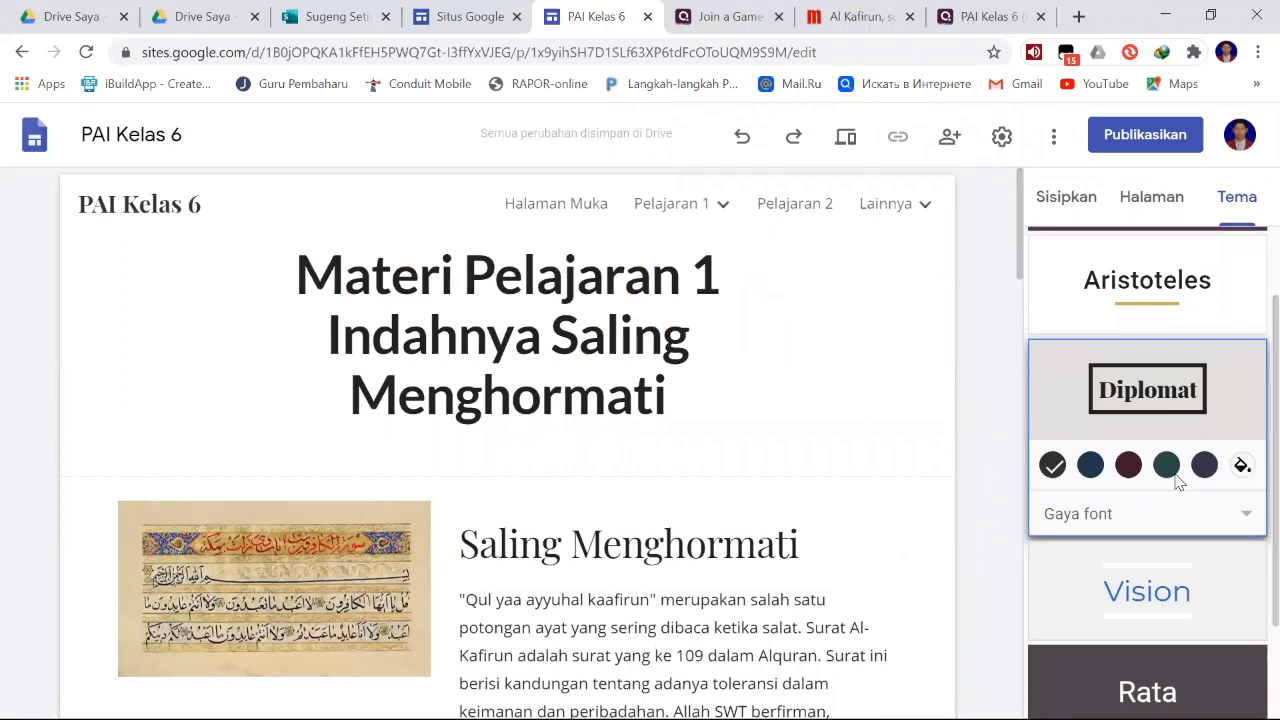
scroll(1176, 482, "down", 1)
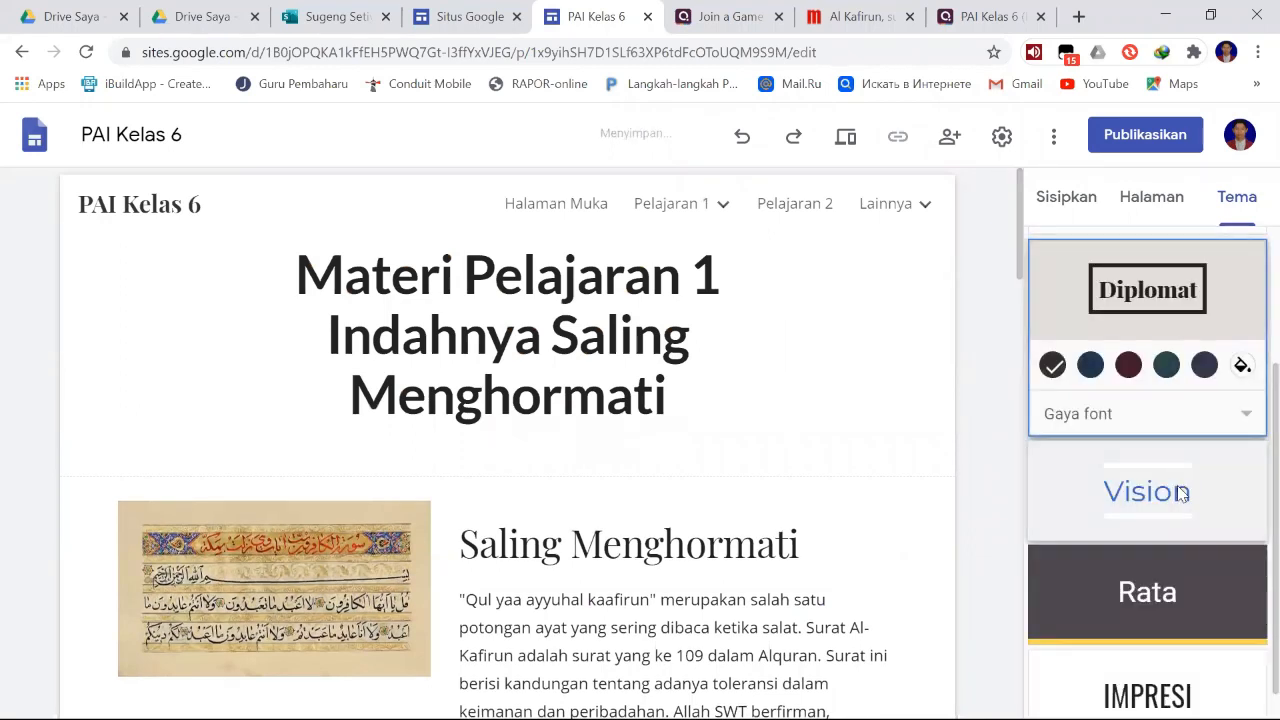
left_click(1181, 494)
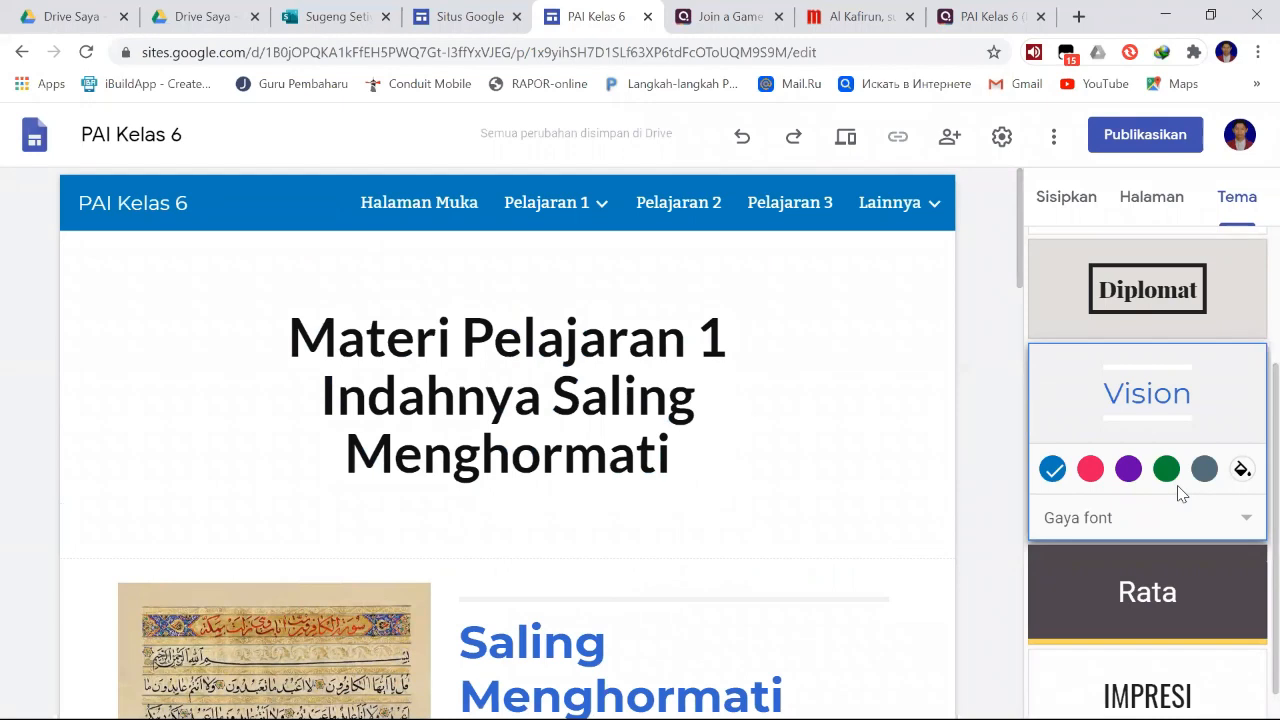
scroll(1150, 530, "down", 1)
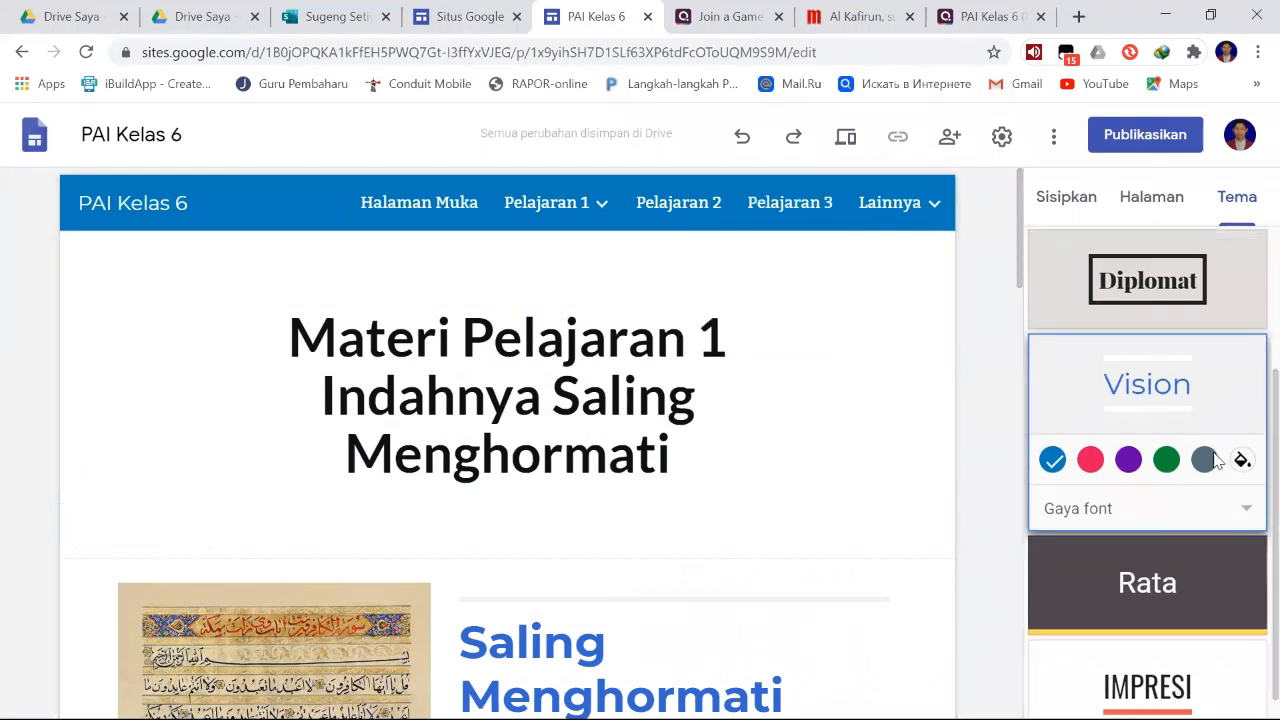
left_click(1152, 556)
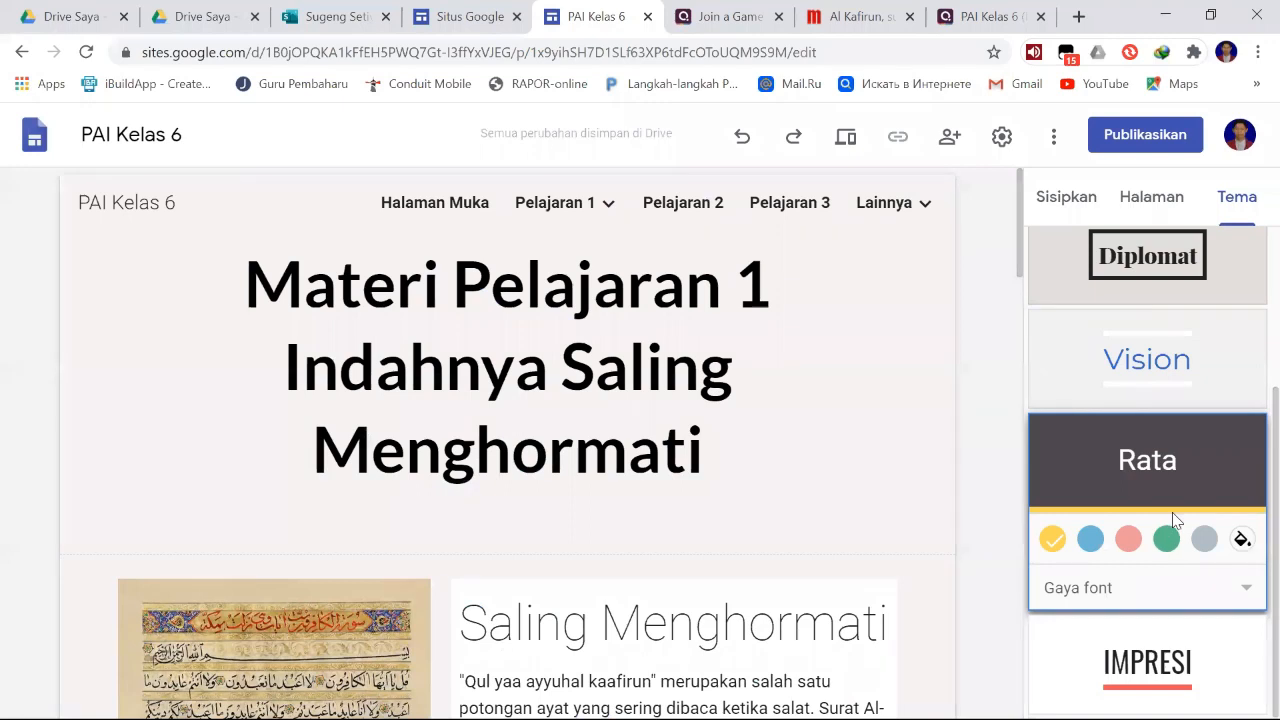
left_click(1197, 663)
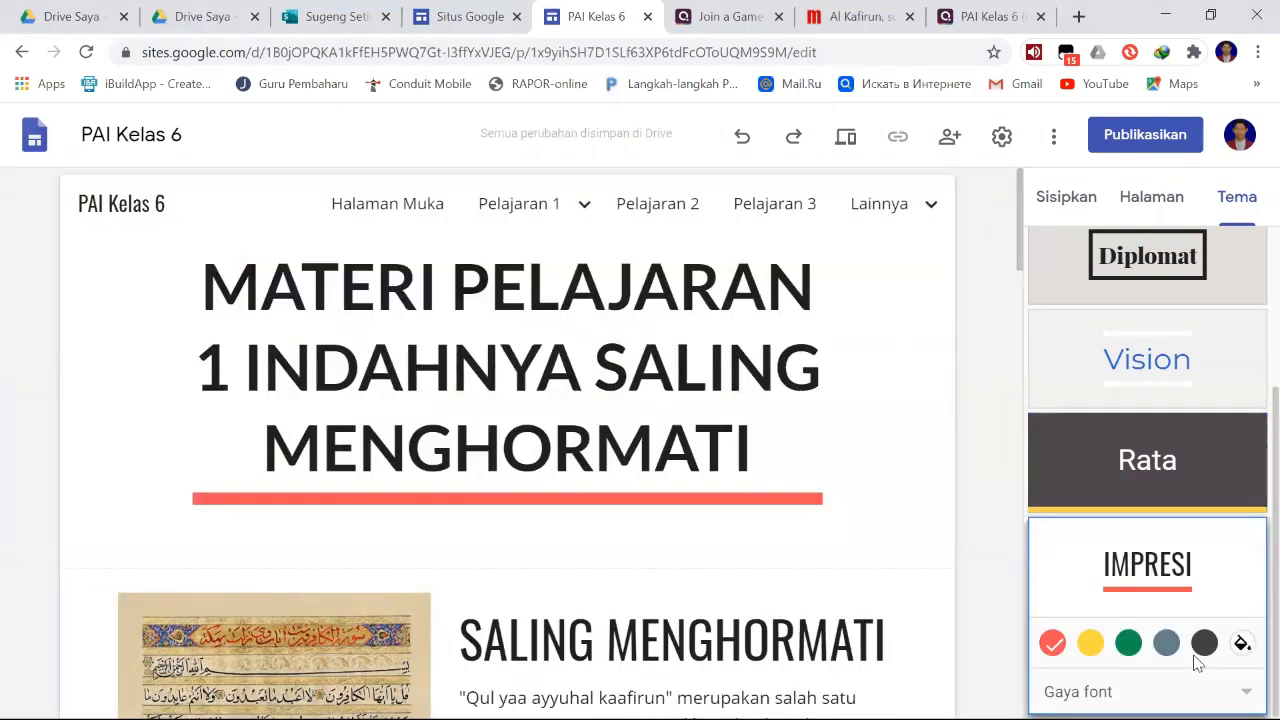
- Apply the Vision theme to the site with the custom lime-green colour #97c927
left_click(1160, 355)
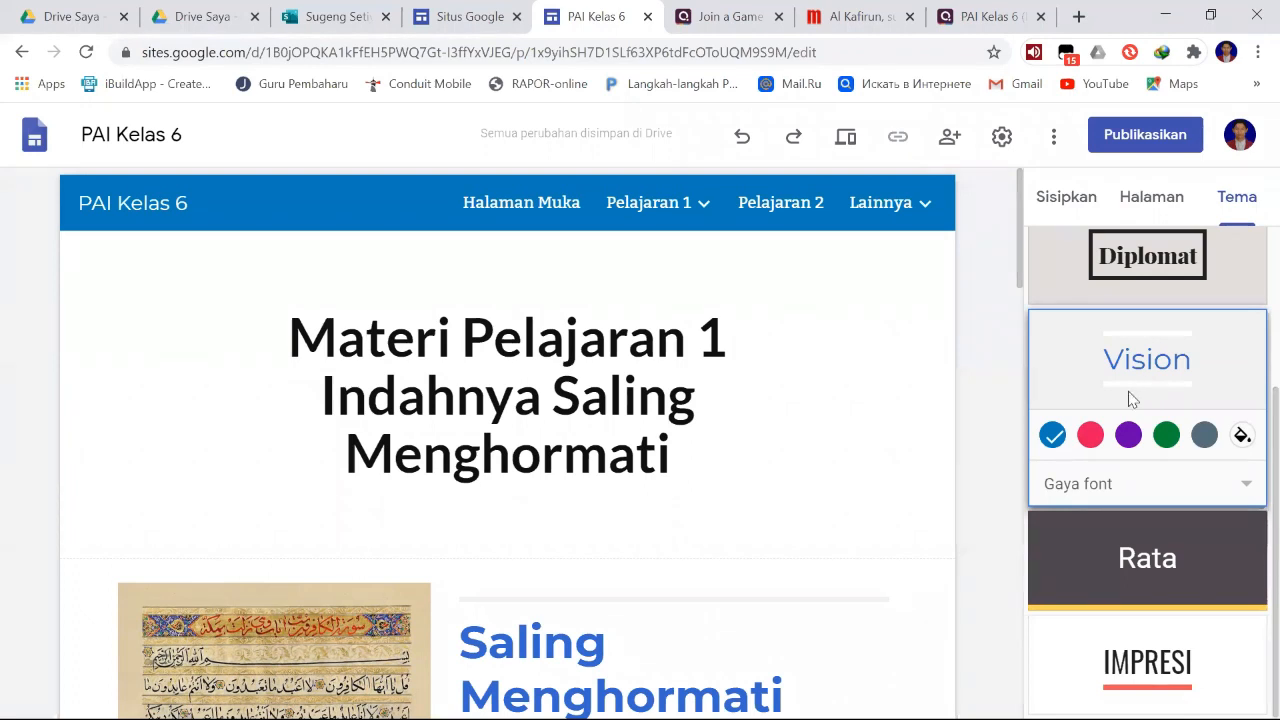
left_click(1091, 435)
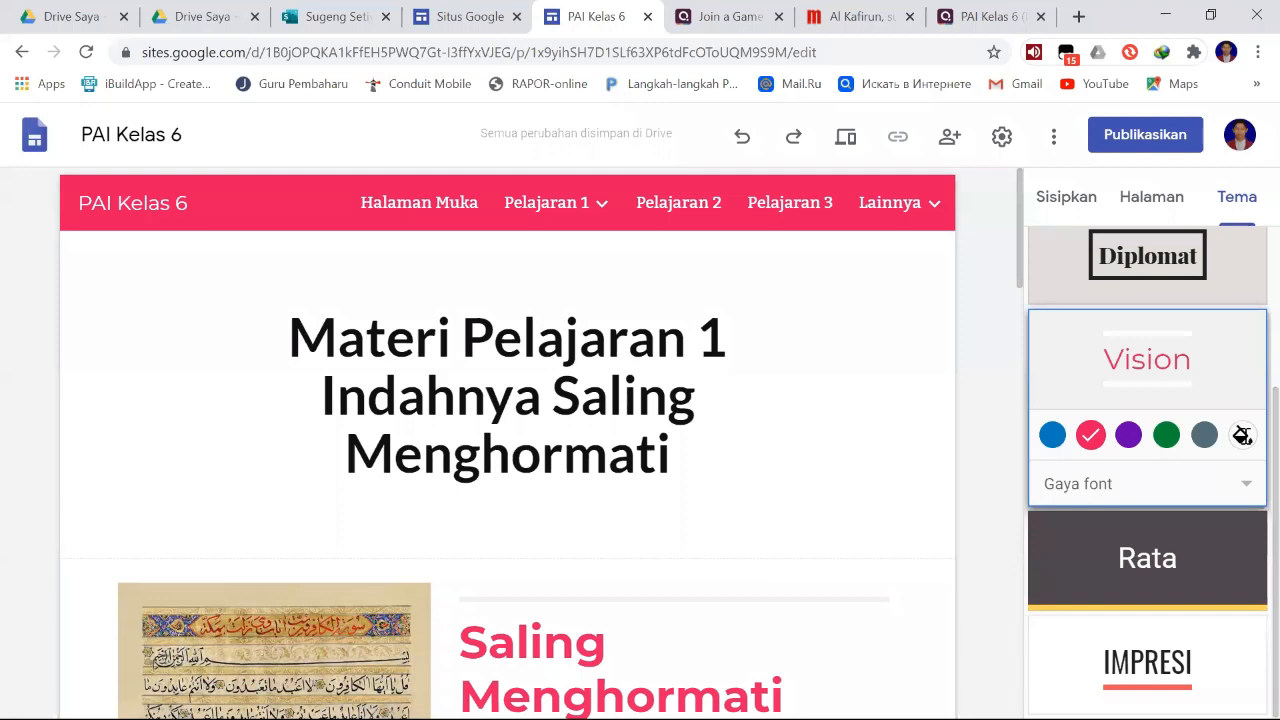
left_click(1243, 436)
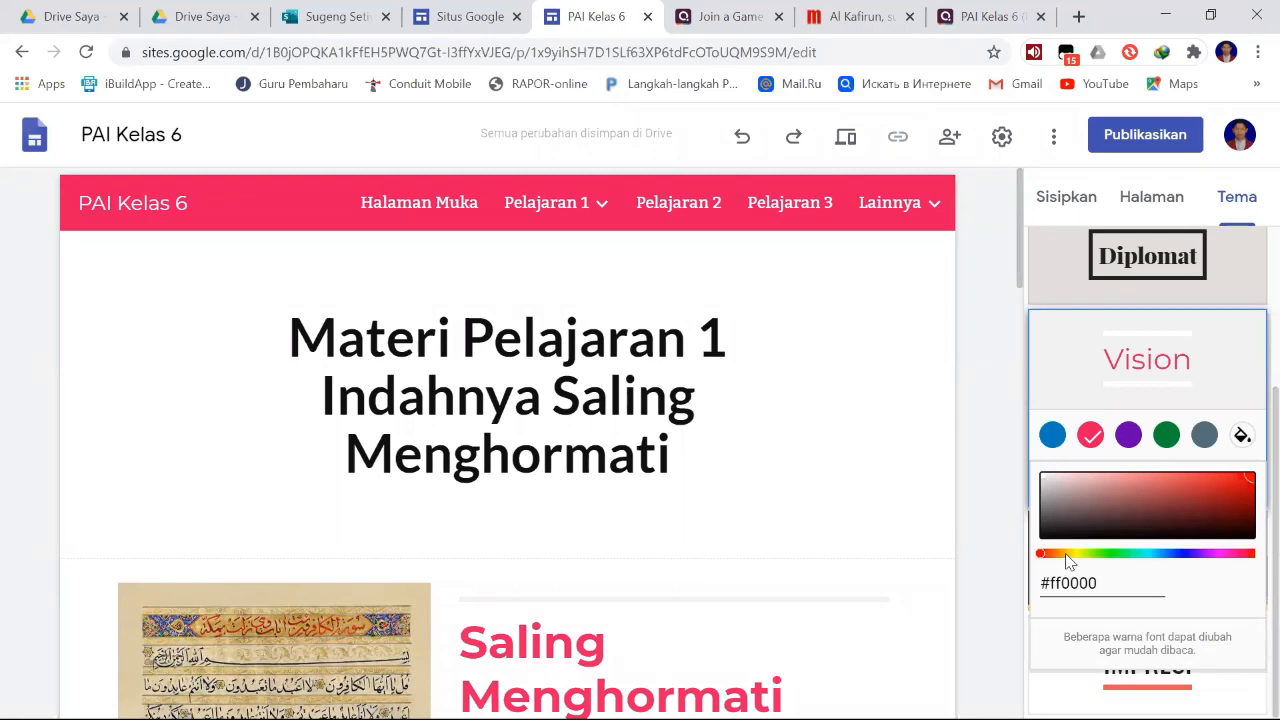
left_click_drag(1042, 552, 1086, 553)
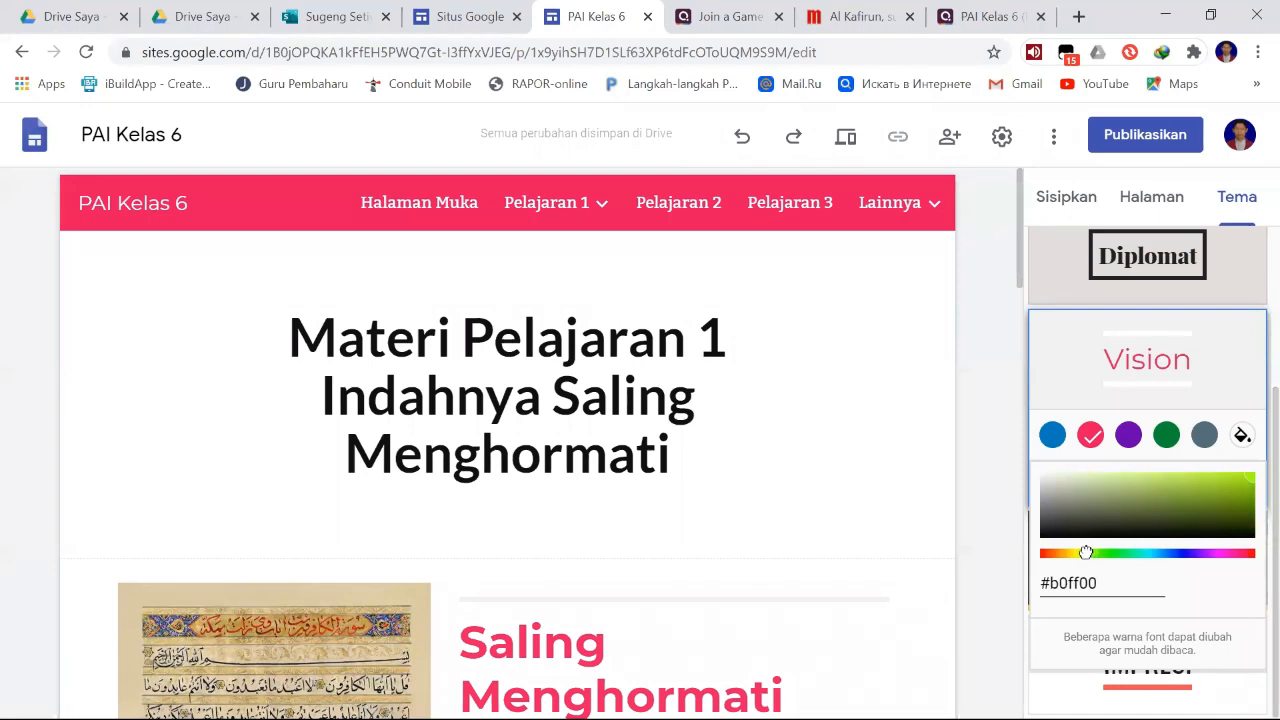
left_click(1213, 485)
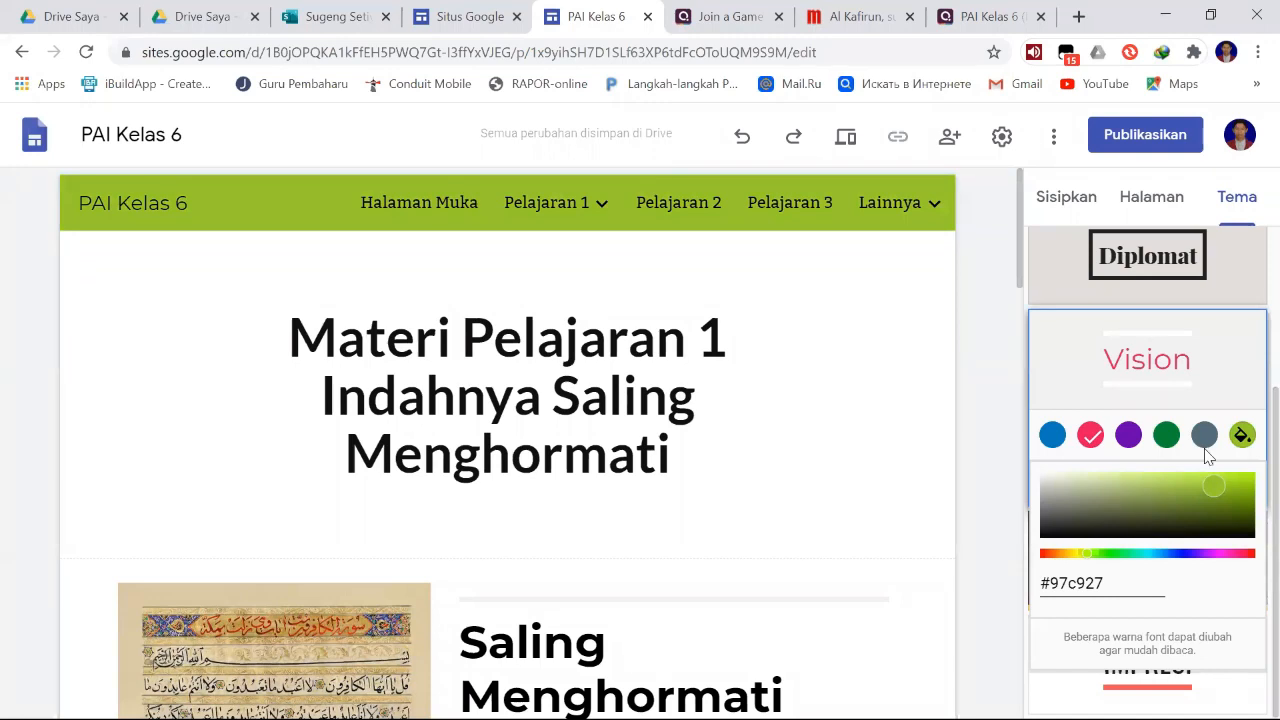
left_click(1240, 433)
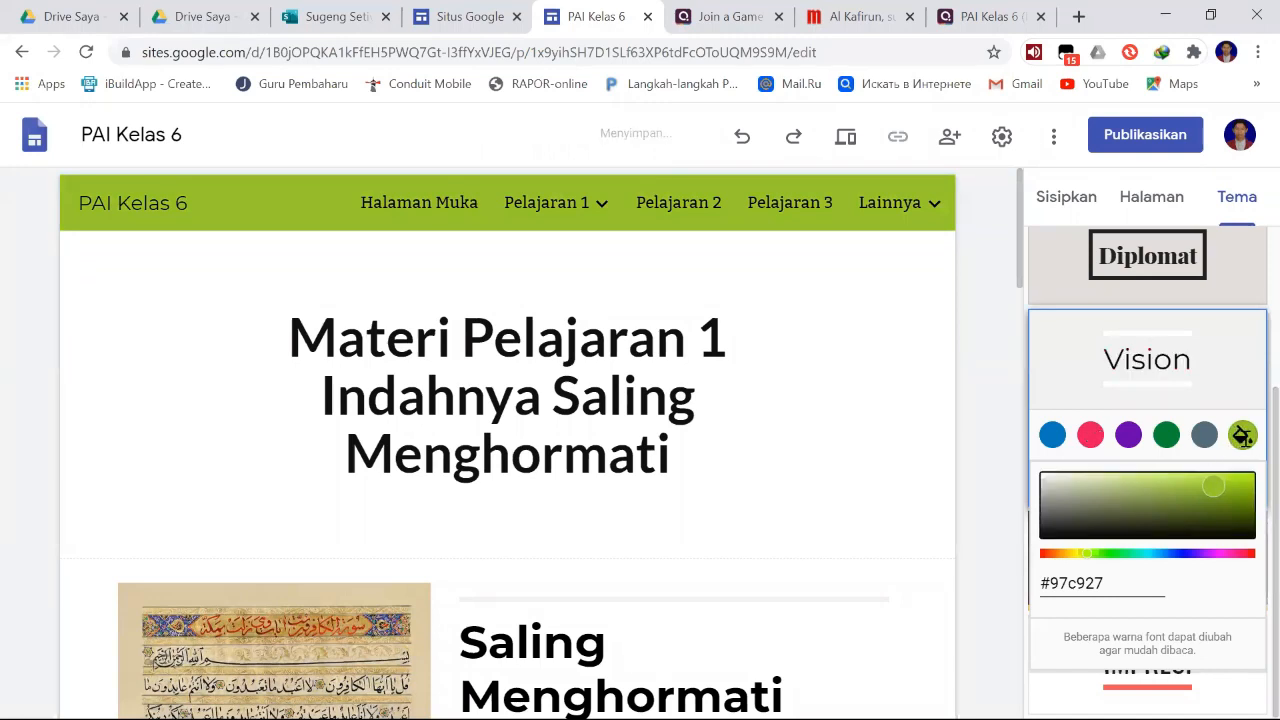
left_click(1230, 368)
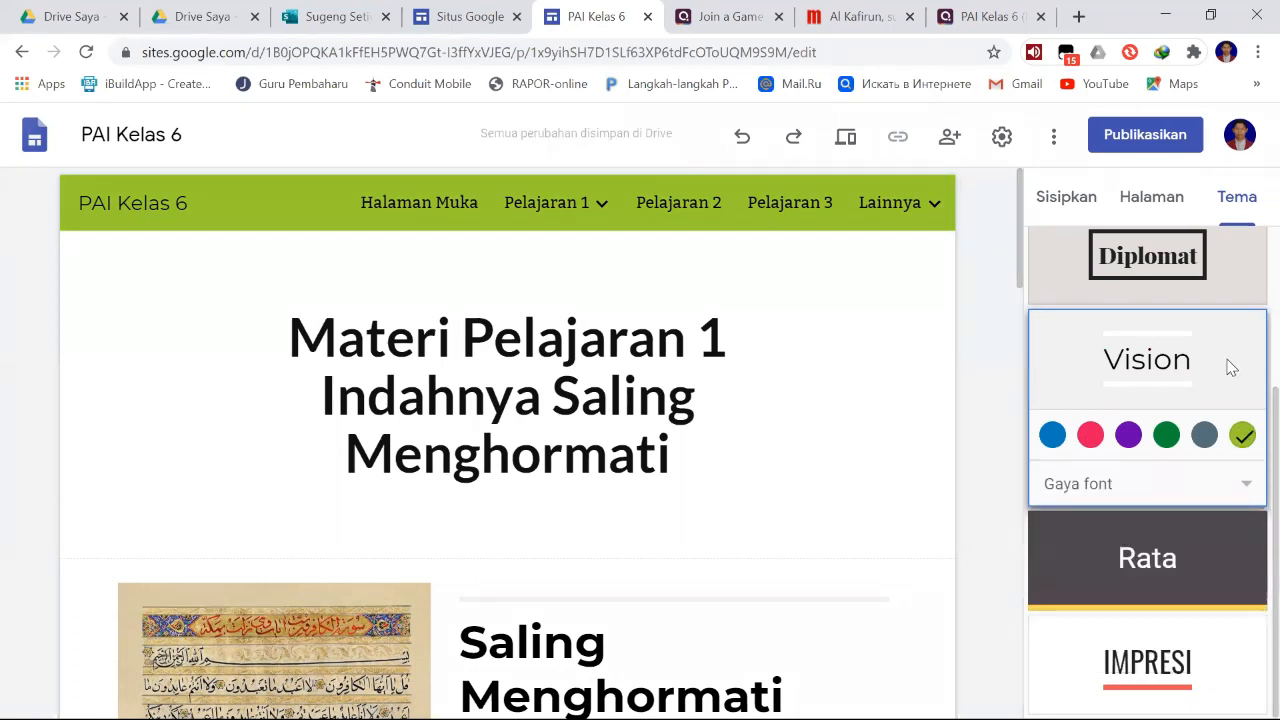
- Try the Modern and Klasik font styles on the Vision theme, and return to Tebal
left_click(1245, 489)
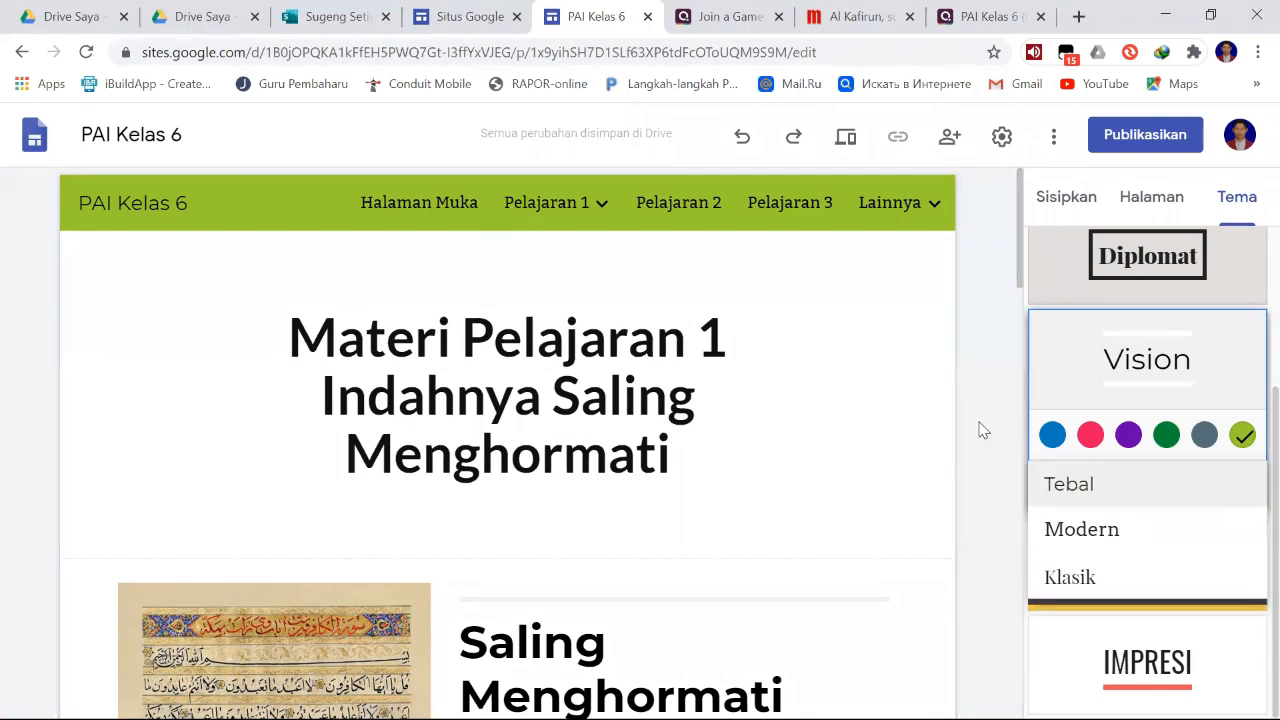
left_click(1120, 493)
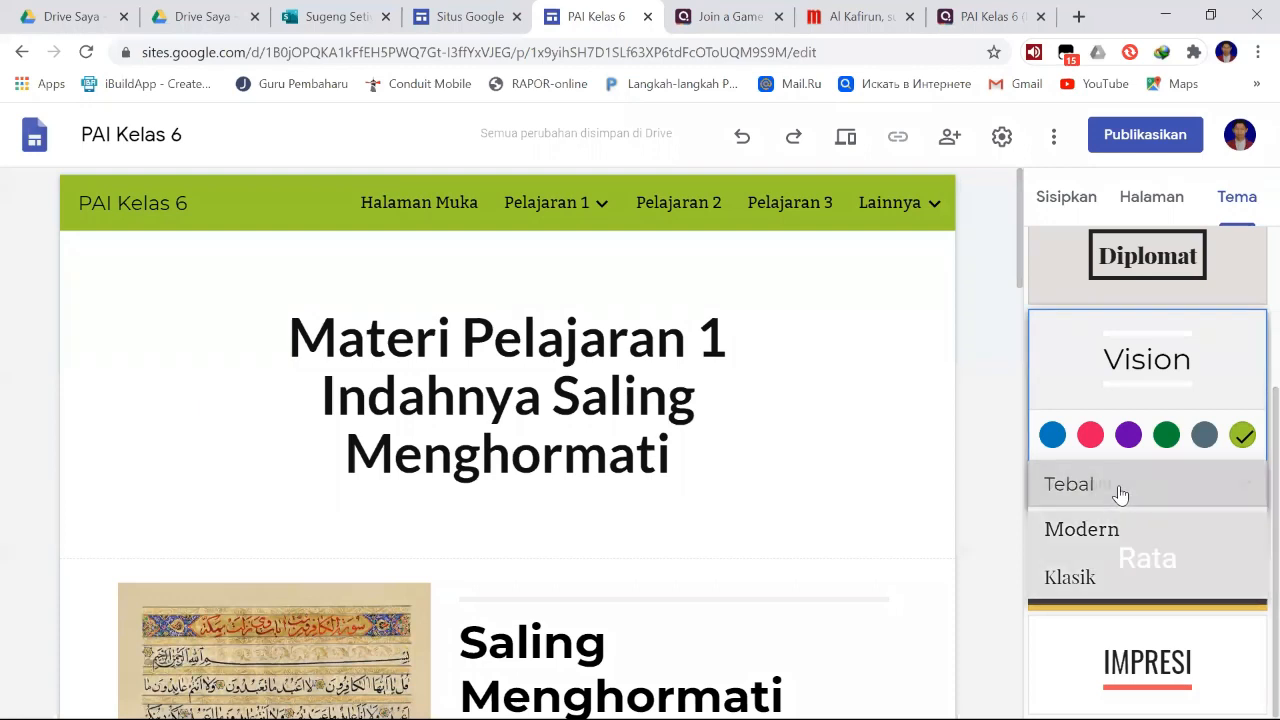
left_click(1136, 496)
left_click(1113, 532)
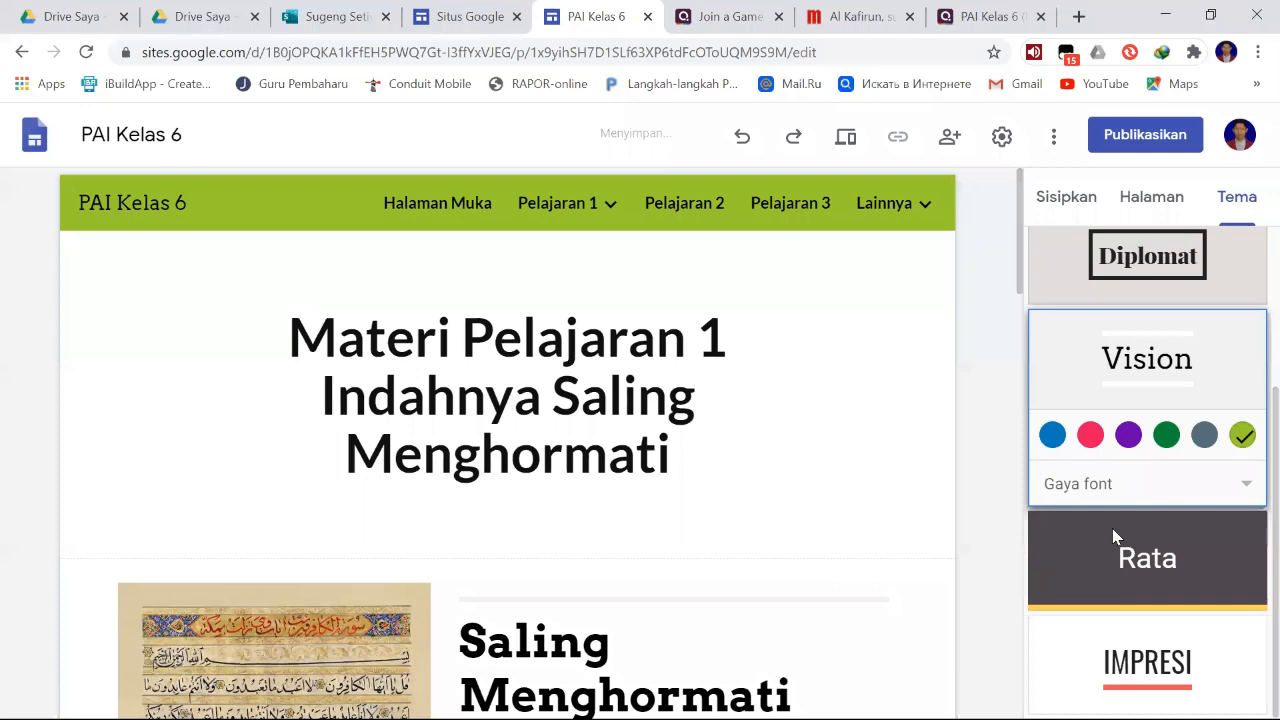
left_click(1198, 488)
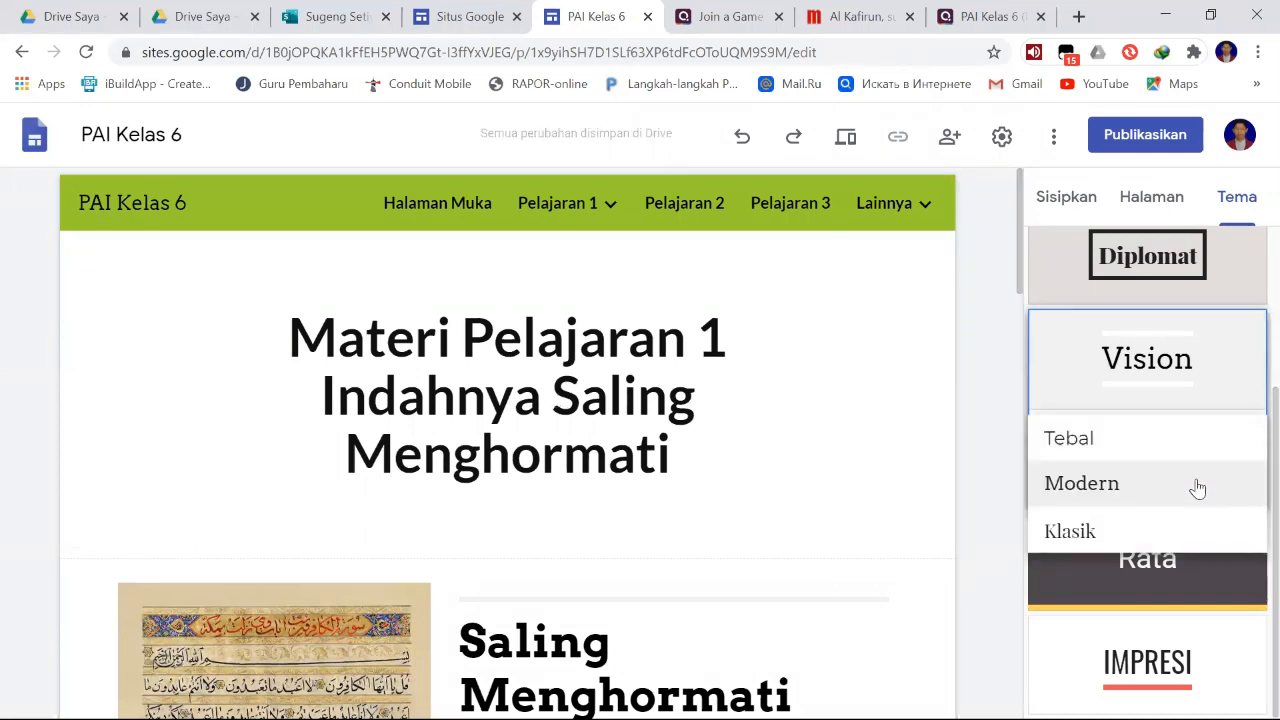
left_click(1086, 531)
left_click(1171, 483)
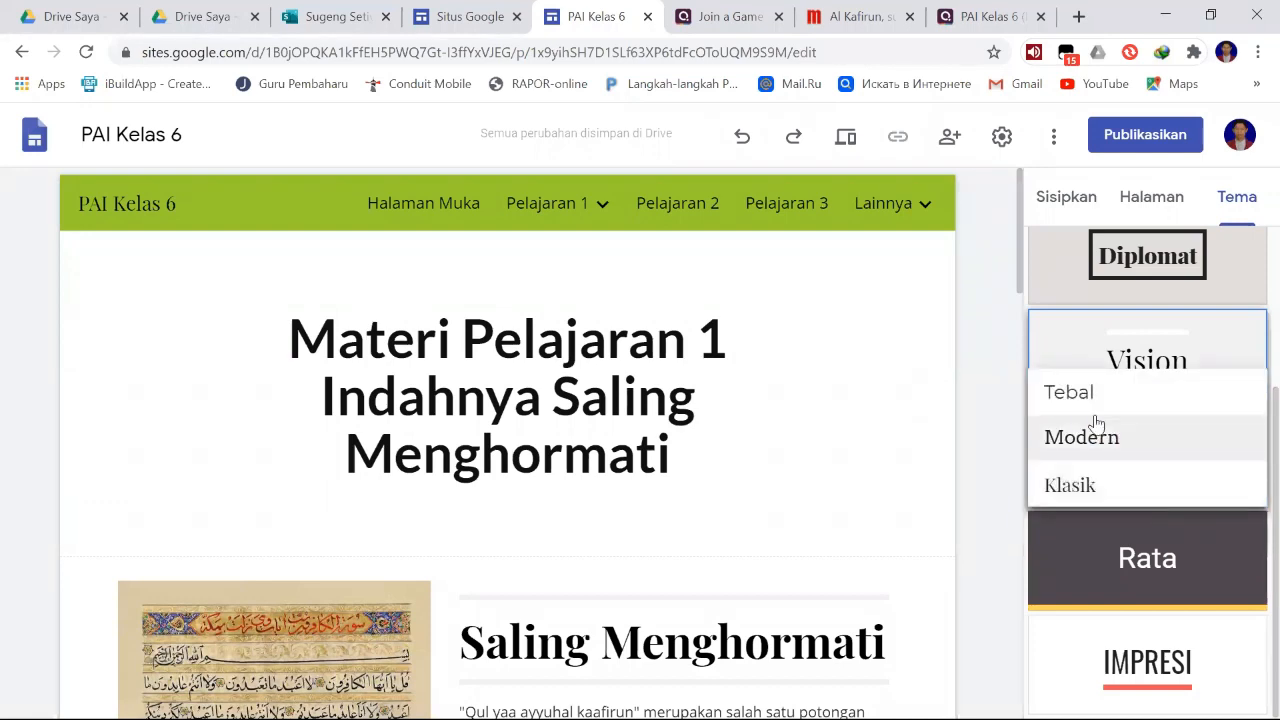
left_click(1090, 410)
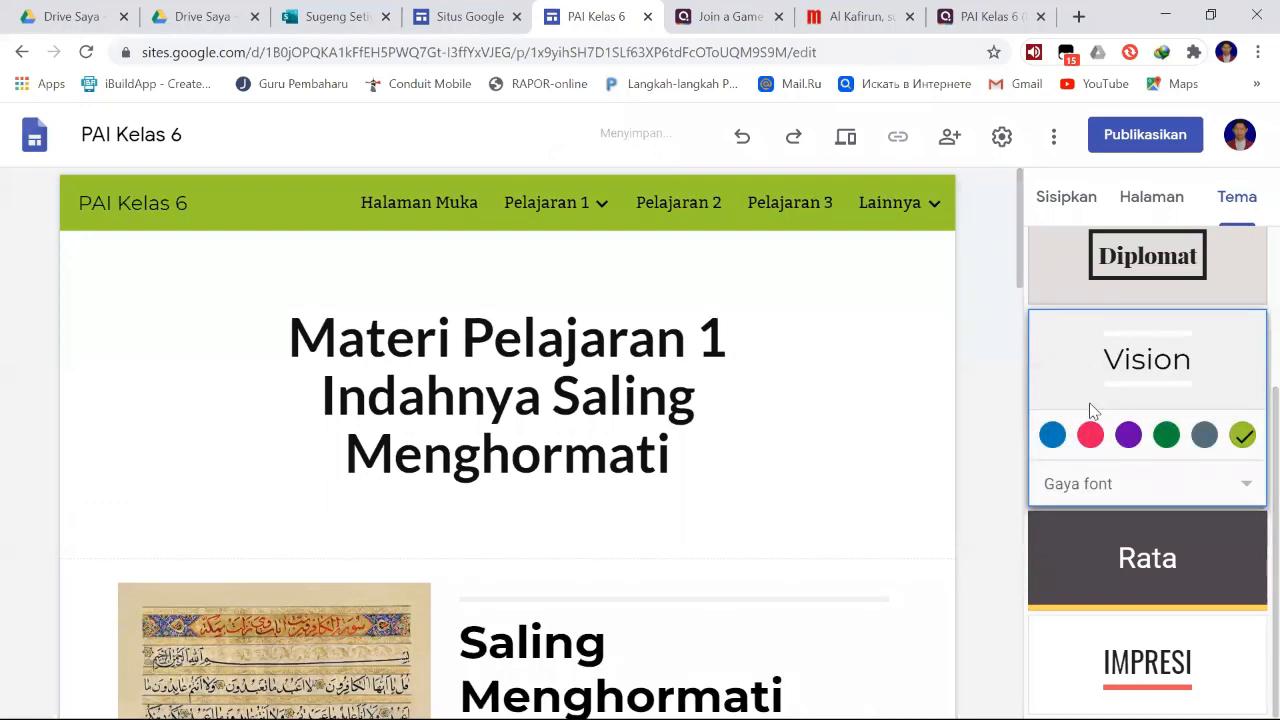
- Look through the Materi page in the new theme and return to the site's page list
left_click(790, 351)
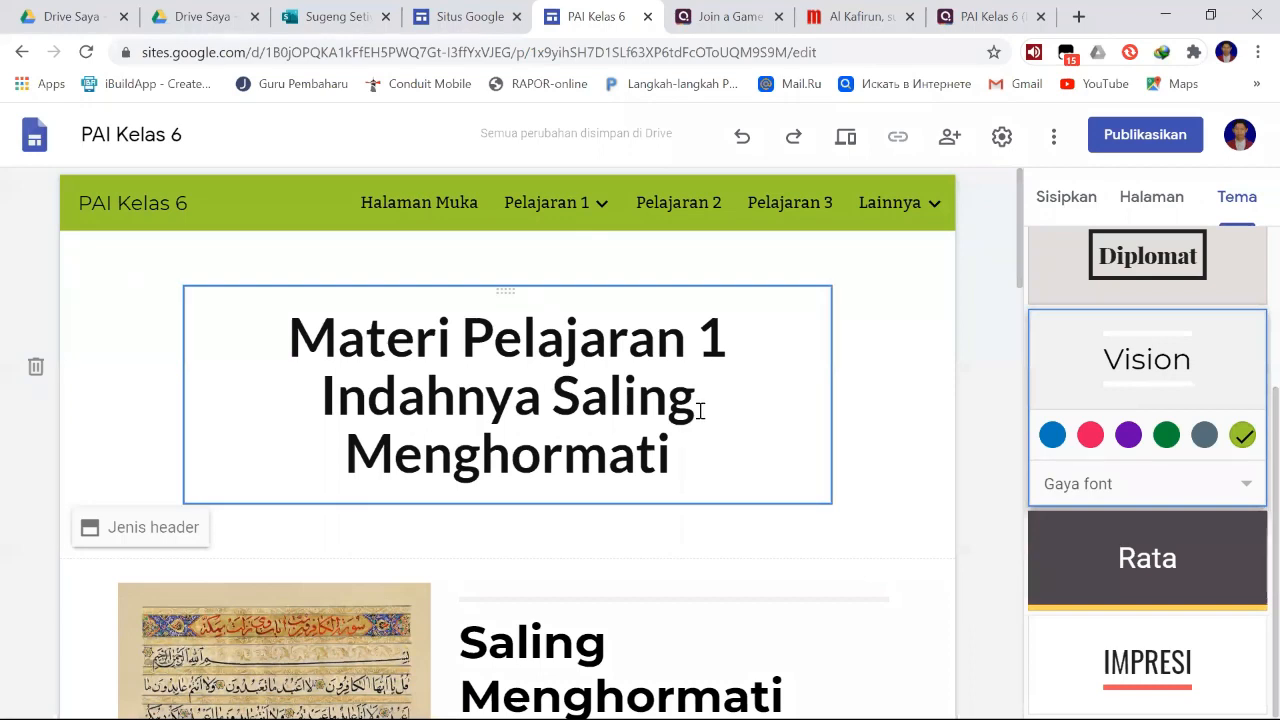
scroll(808, 497, "down", 5)
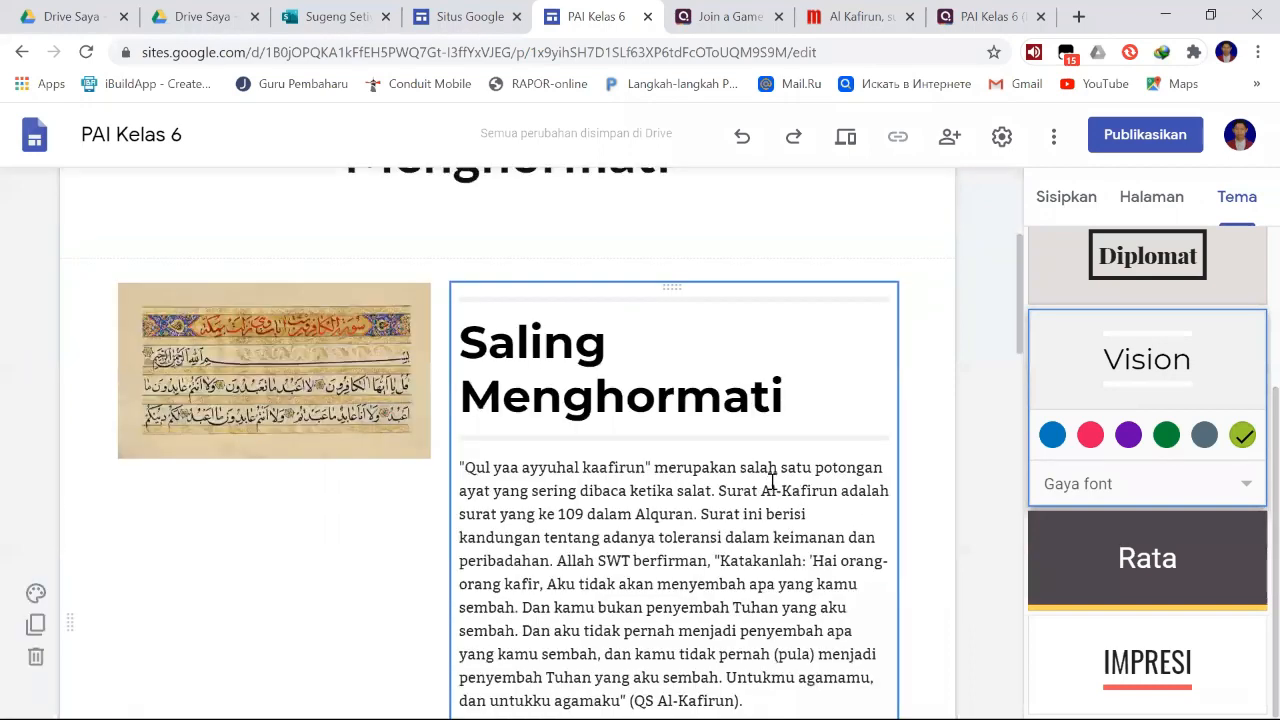
scroll(766, 486, "down", 3)
scroll(820, 476, "up", 8)
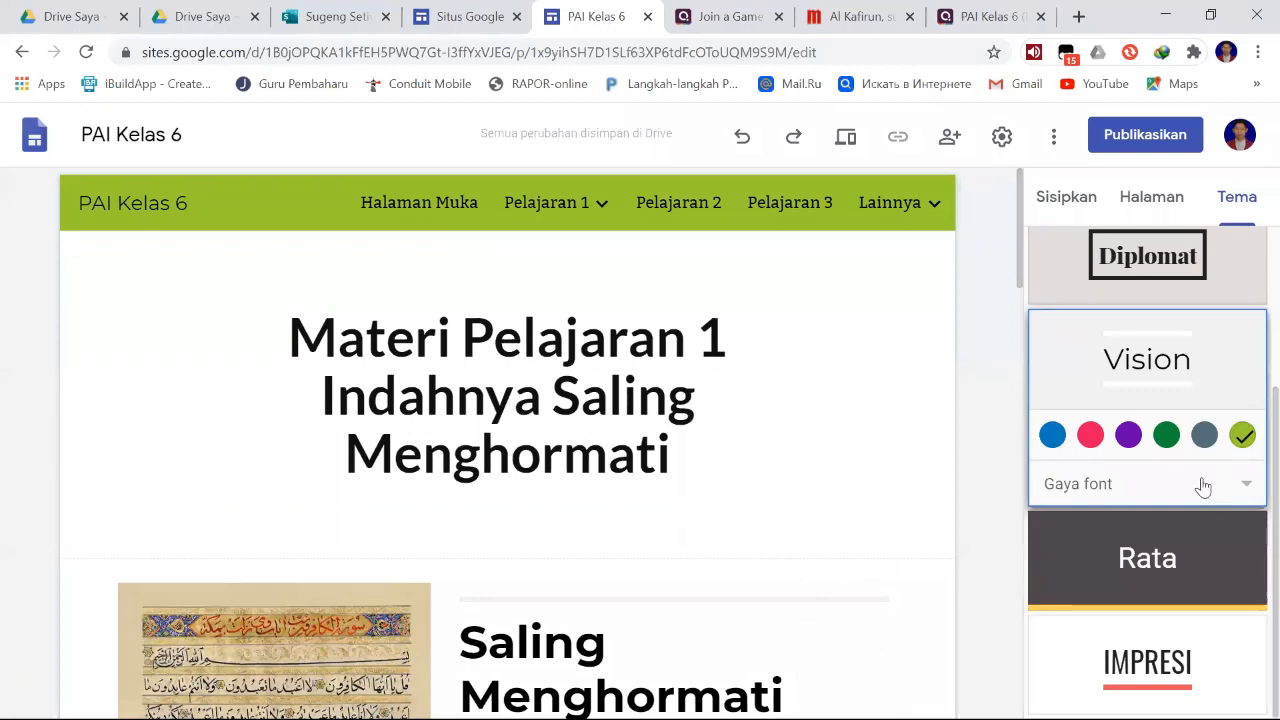
scroll(1203, 487, "up", 3)
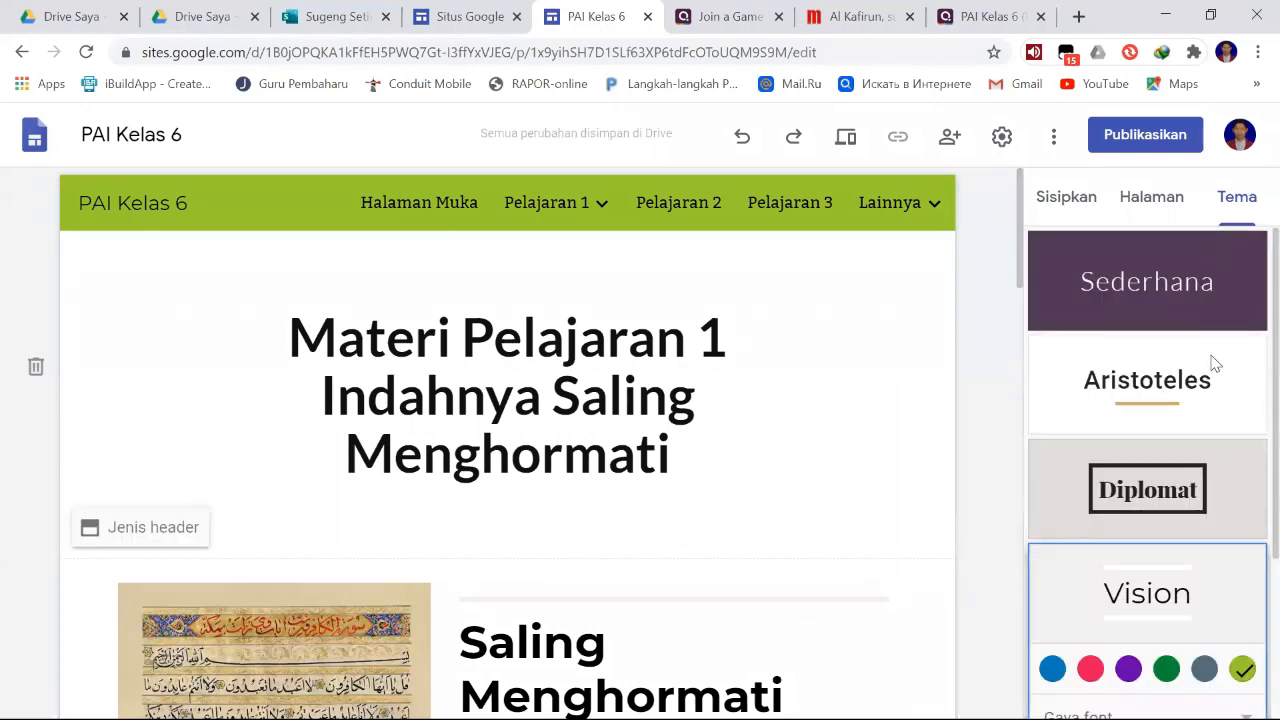
left_click(1172, 208)
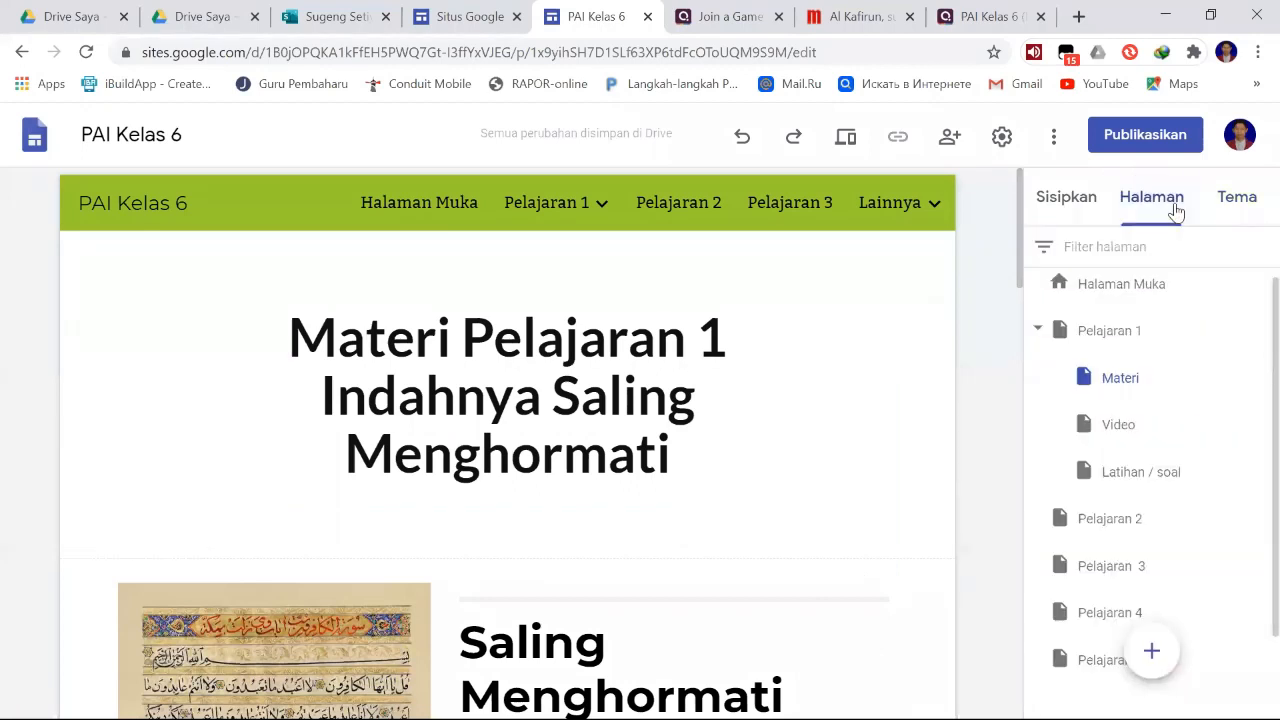
left_click(1223, 206)
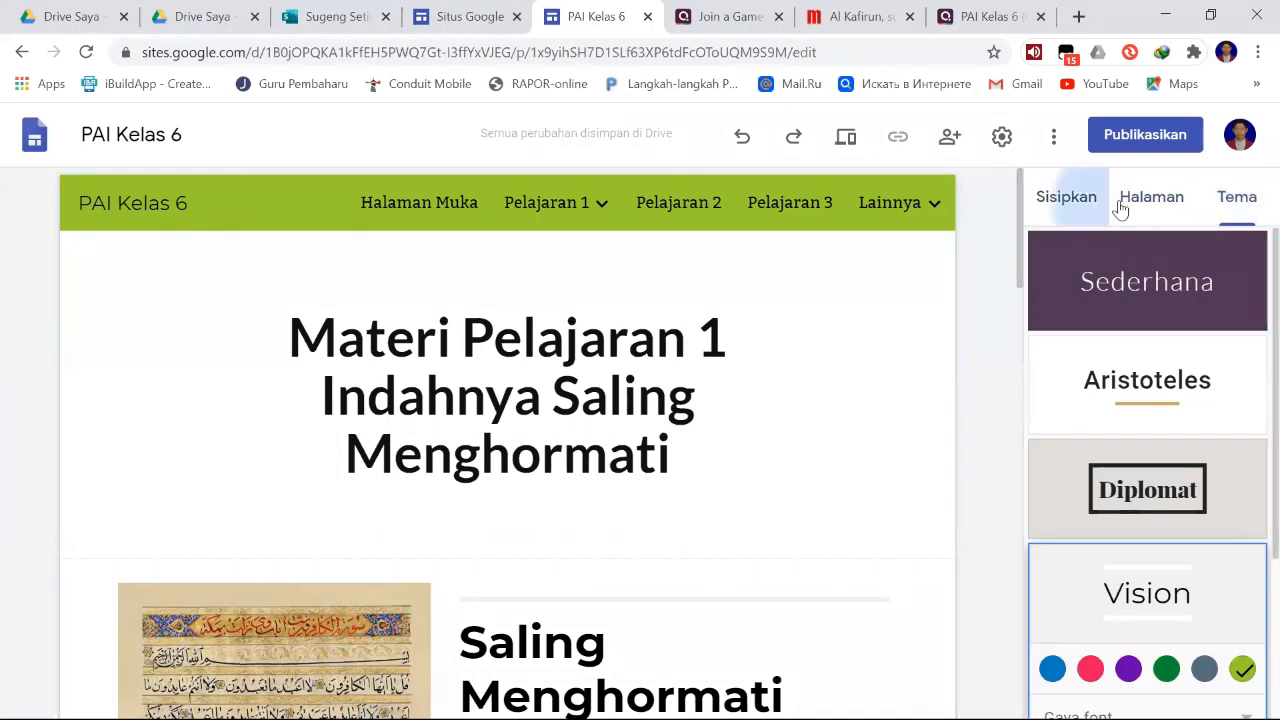
left_click(1120, 207)
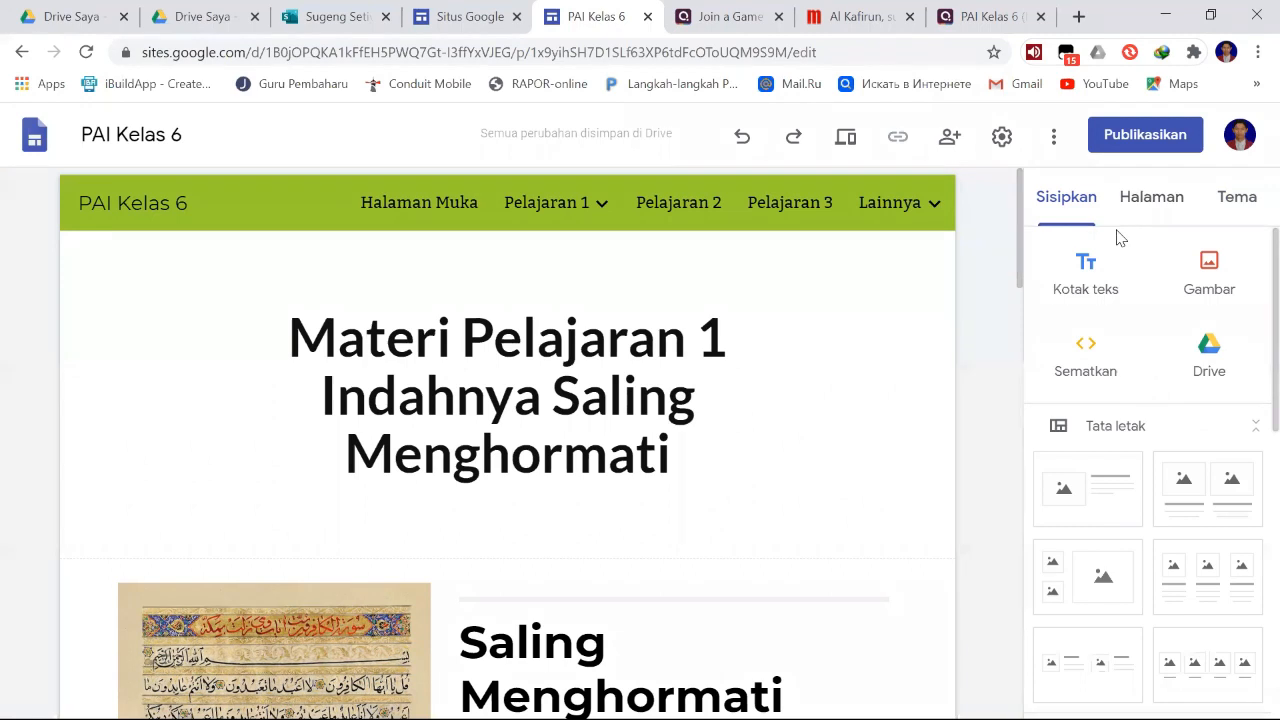
left_click(740, 343)
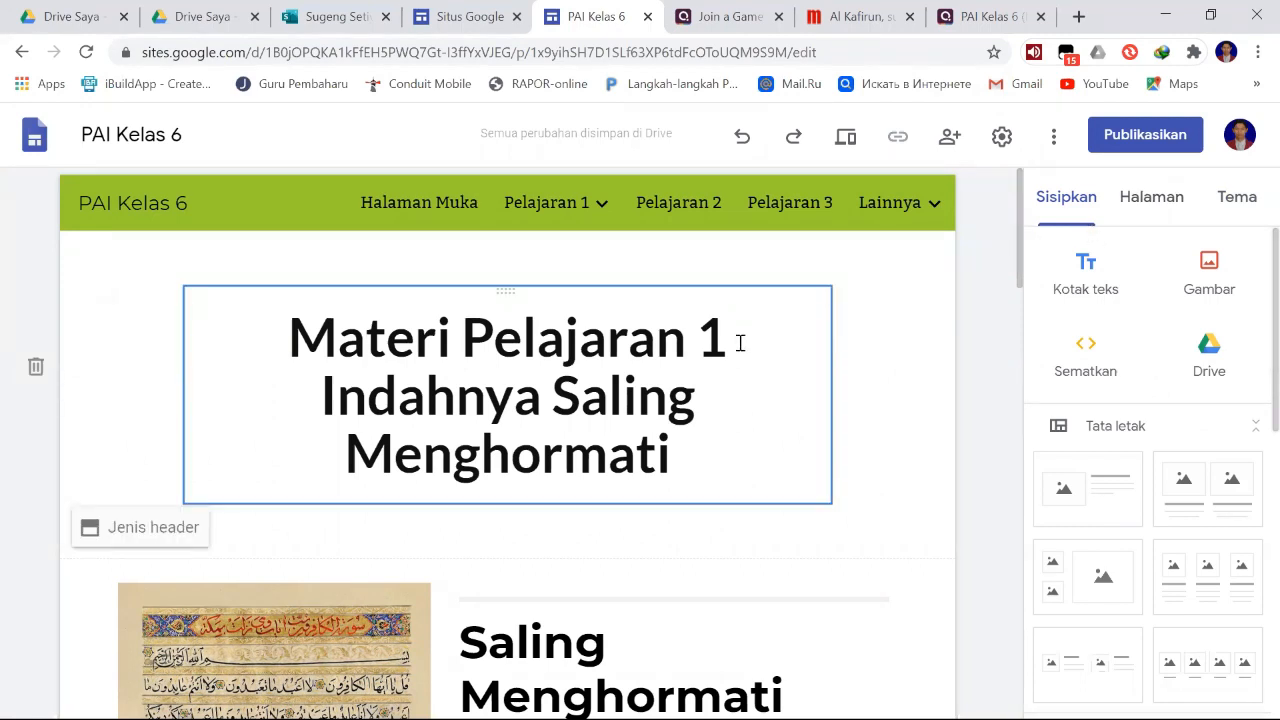
left_click(1062, 208)
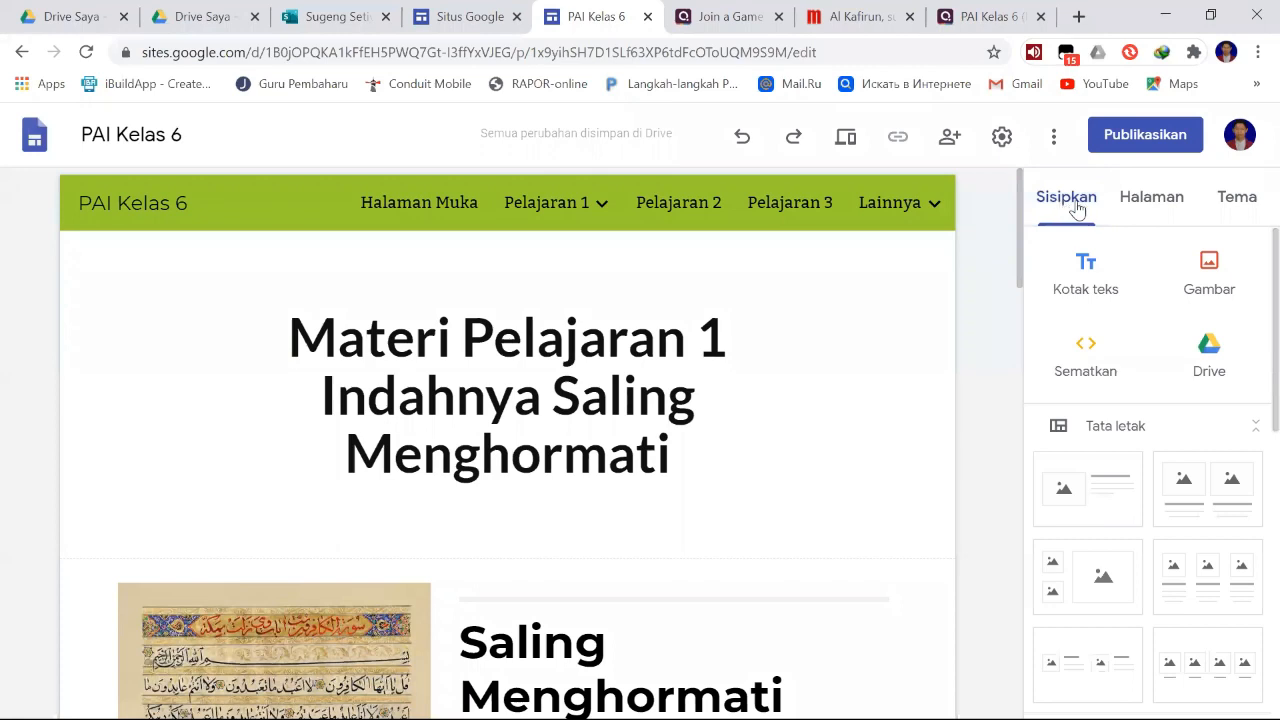
left_click(1162, 203)
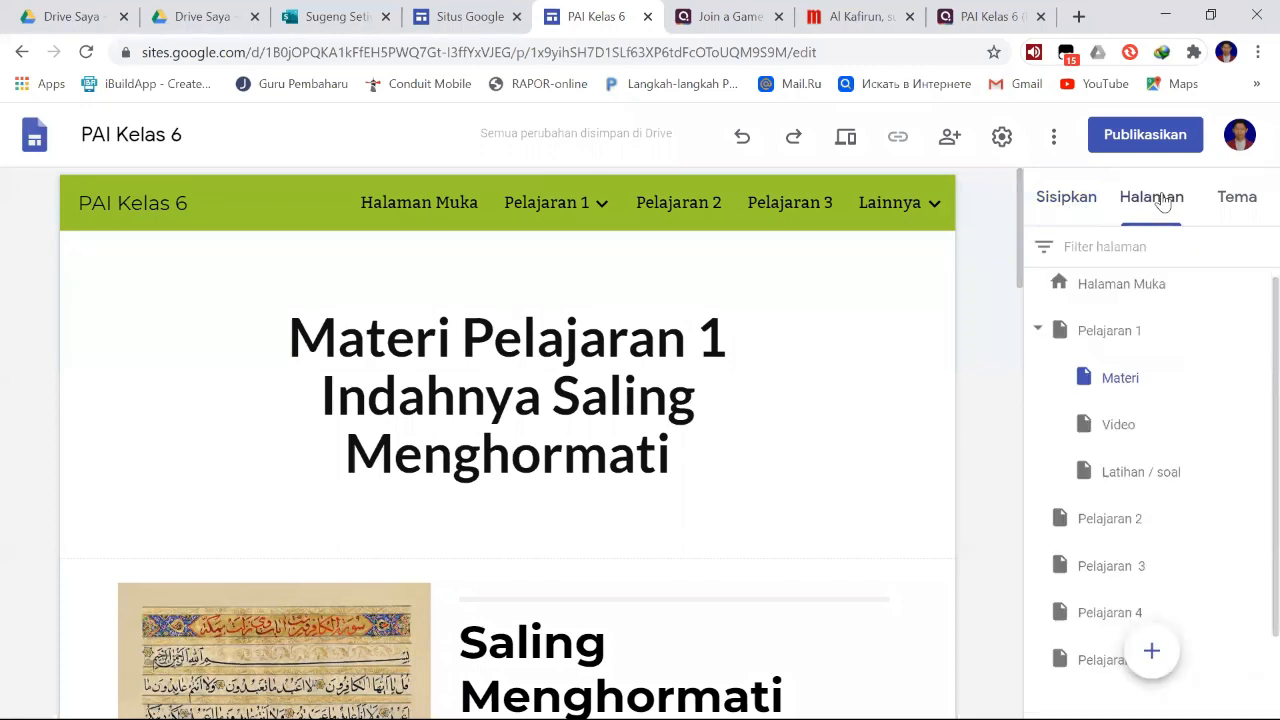
left_click(1238, 205)
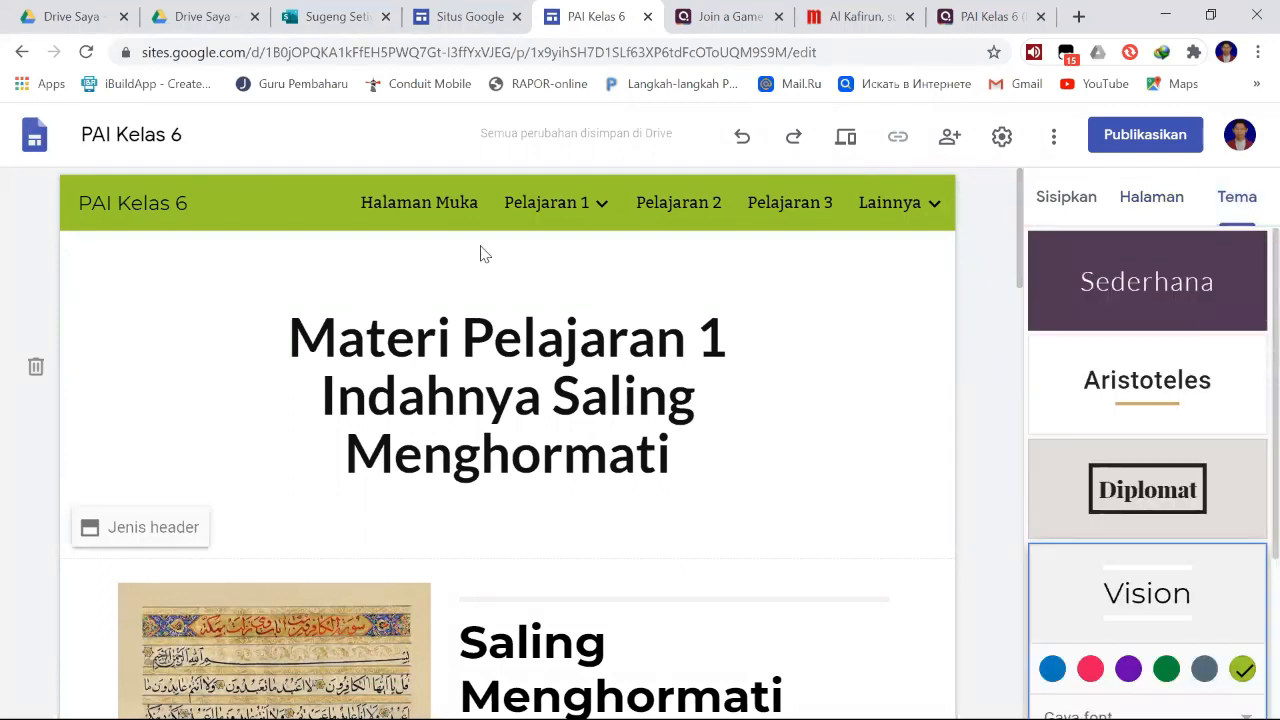
- Preview the site's home page, Halaman Muka, at phone size and look through its whole content
left_click(427, 210)
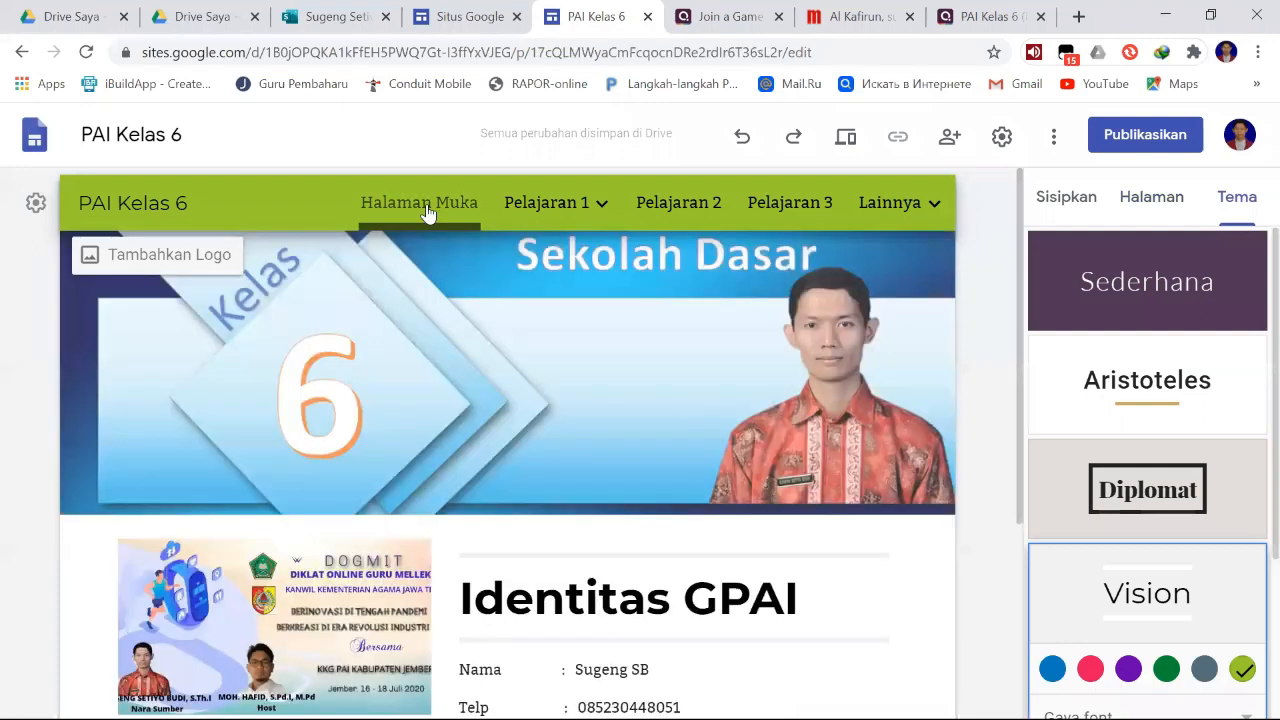
left_click(848, 140)
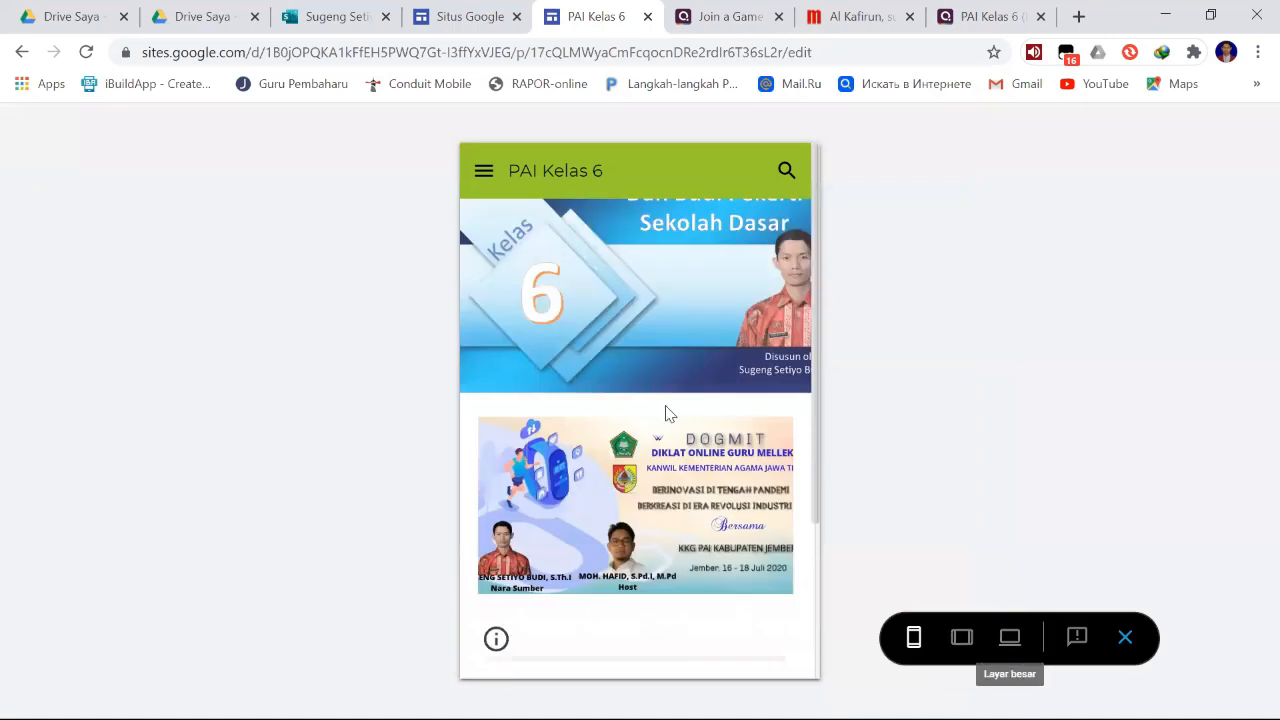
scroll(683, 406, "down", 2)
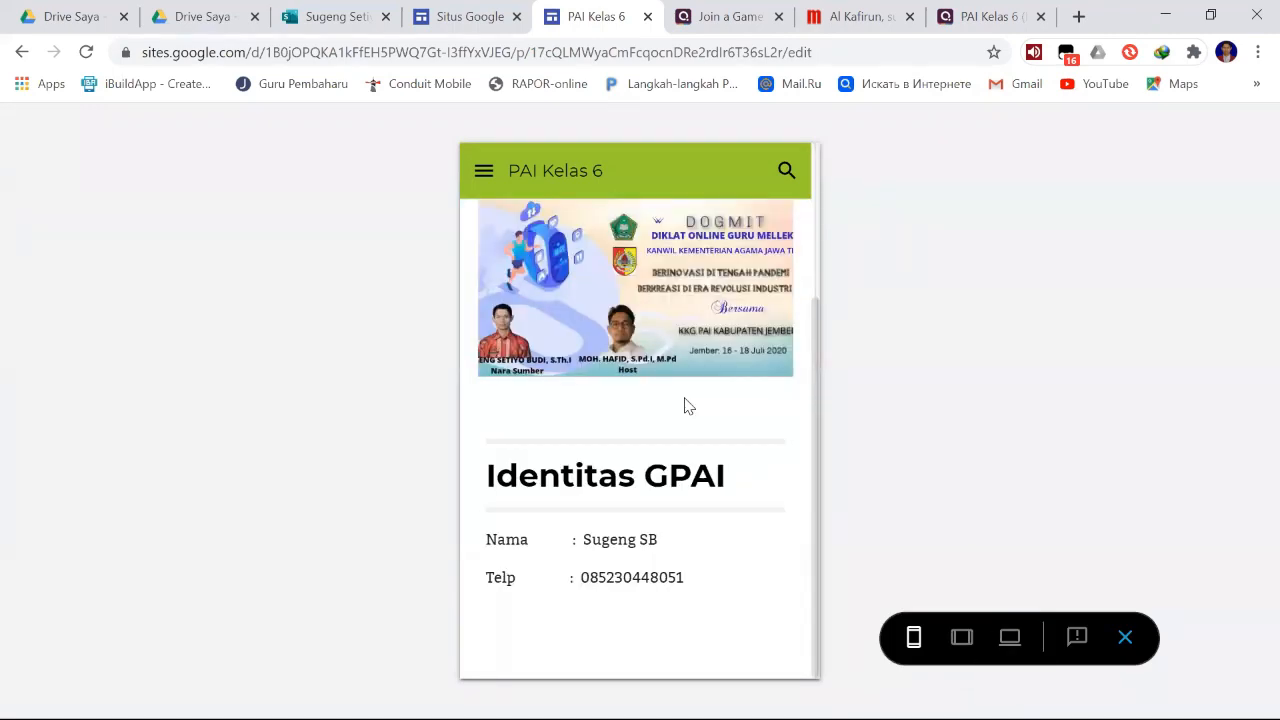
scroll(543, 211, "up", 2)
- Go to Pelajaran 1's Materi page in the phone preview and check its layout
left_click(483, 171)
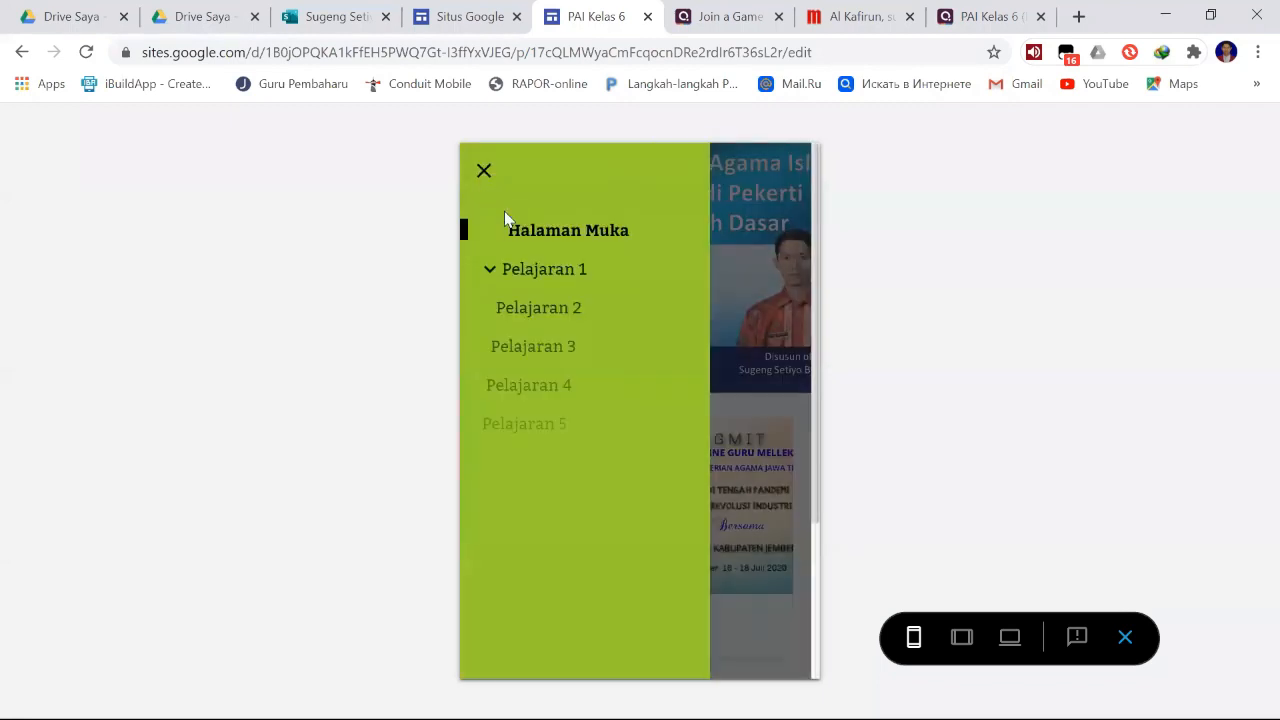
left_click(494, 274)
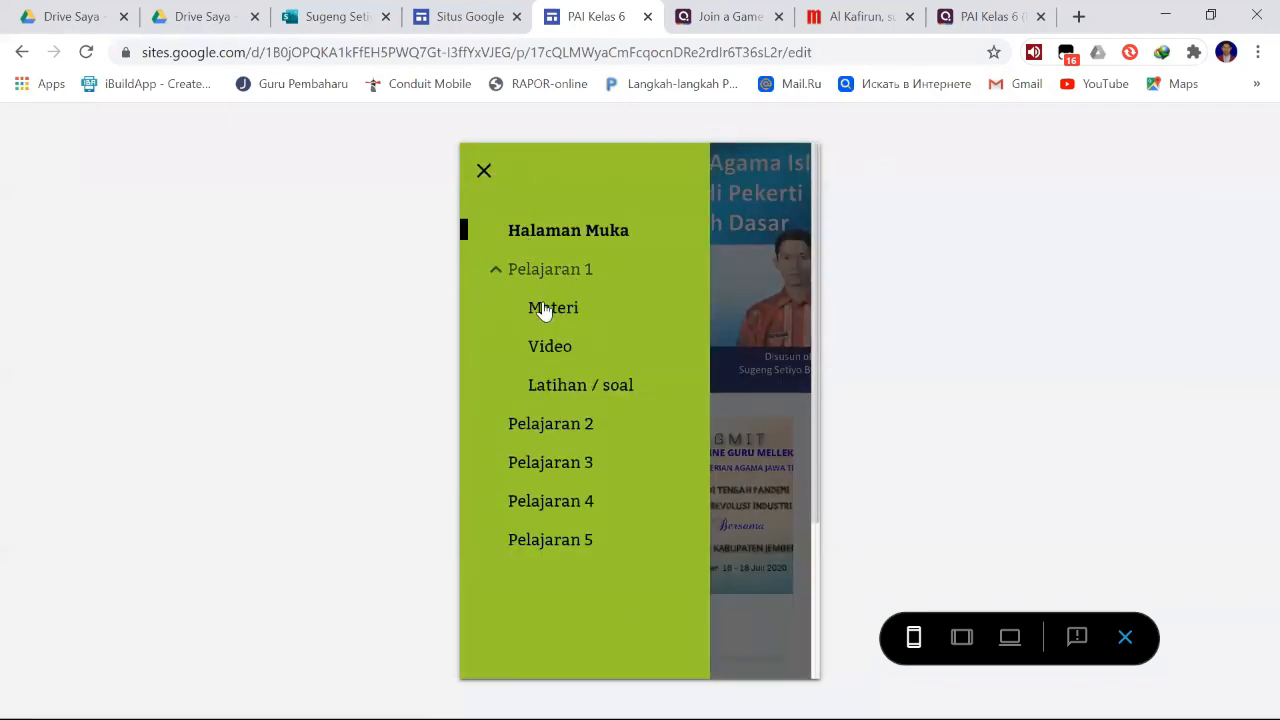
left_click(543, 309)
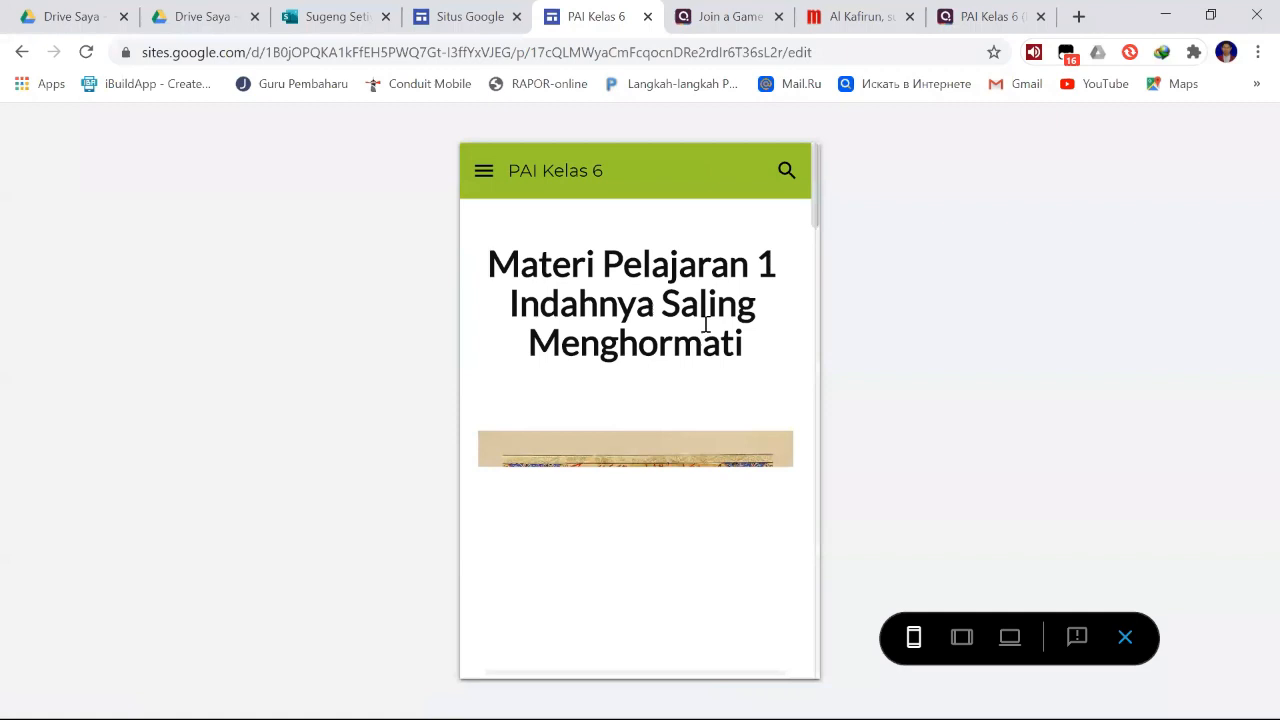
scroll(709, 337, "down", 1)
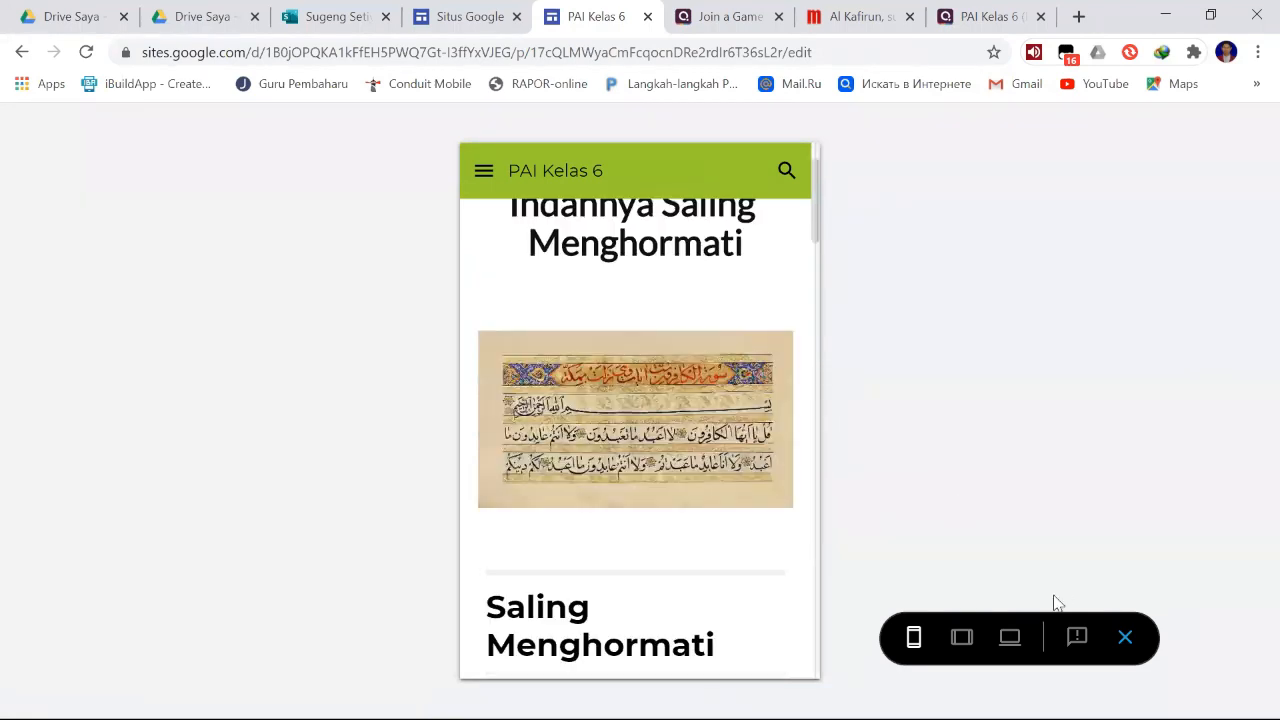
- Preview the Materi page at large-screen size and check Pelajaran 1's subpage list and the page layout
left_click(1011, 638)
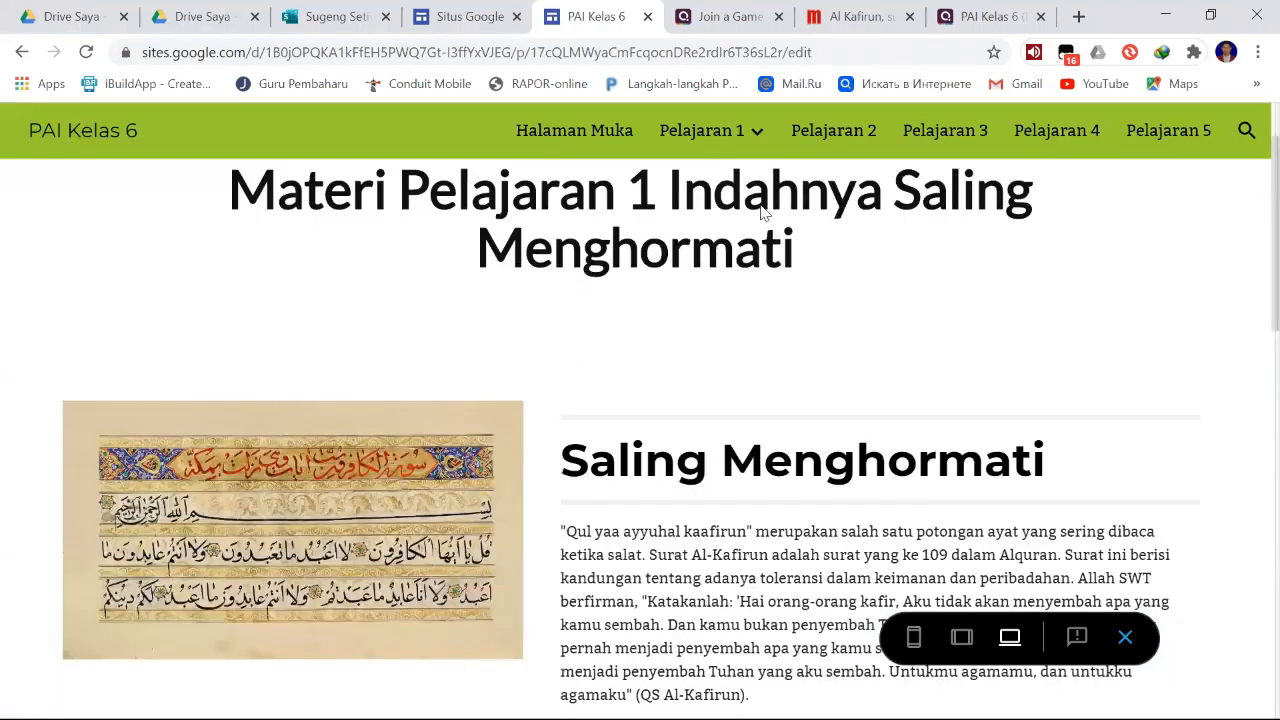
mouse_move(740, 156)
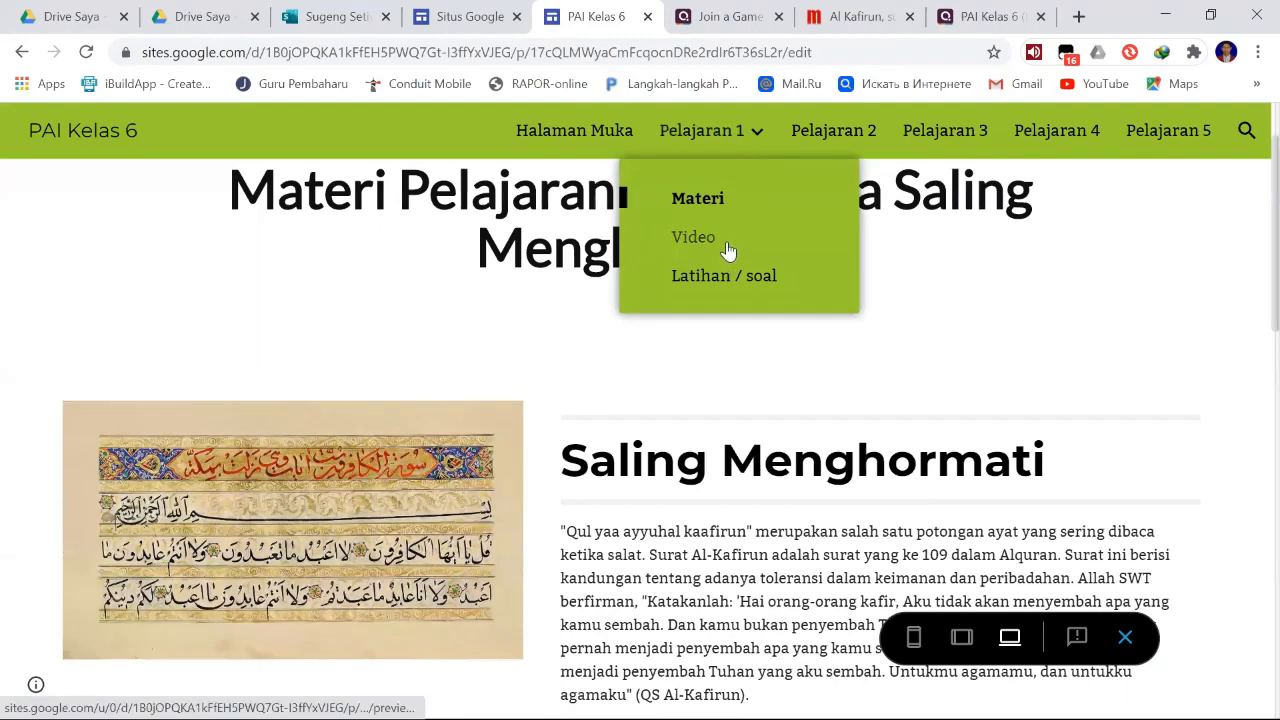
left_click(792, 392)
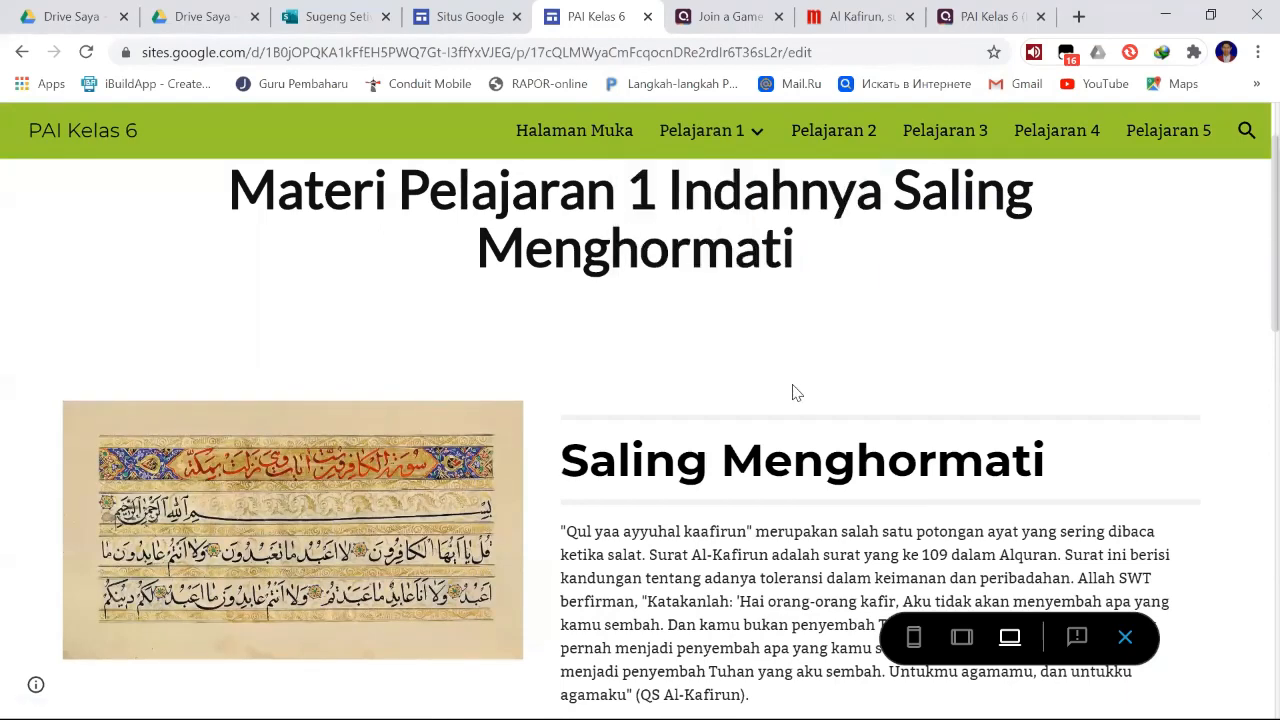
scroll(792, 392, "up", 1)
scroll(792, 392, "down", 2)
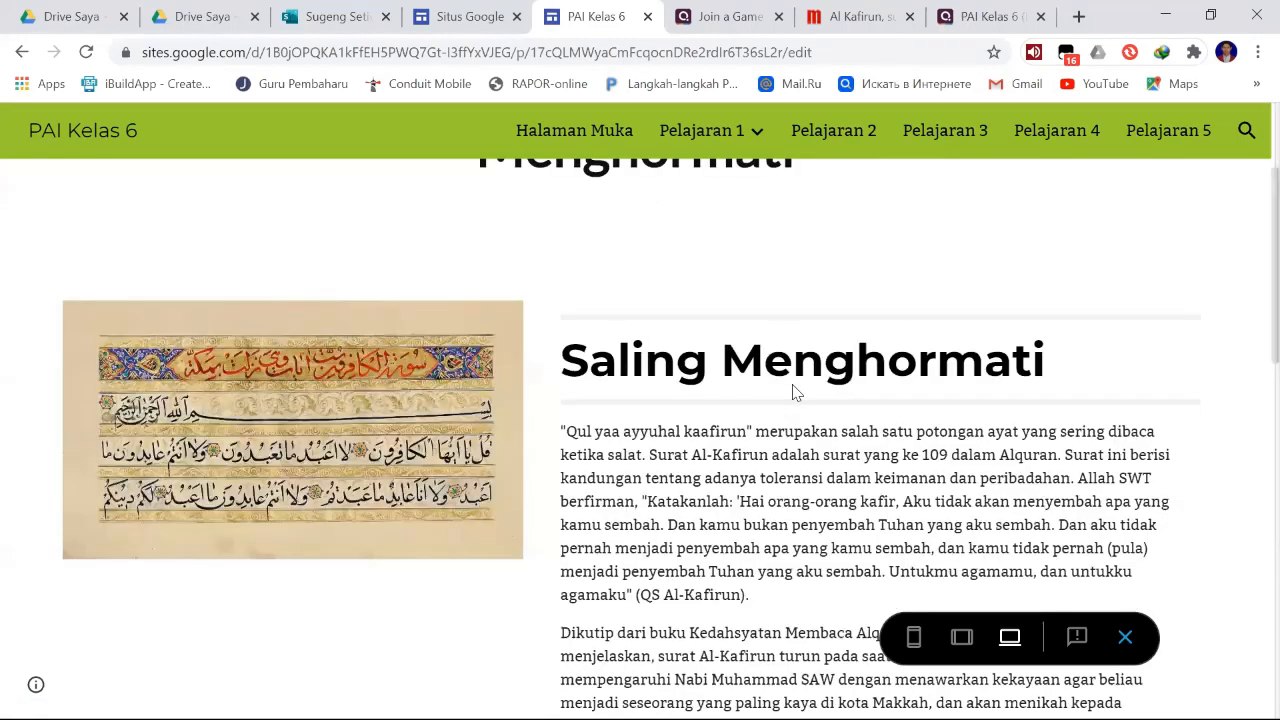
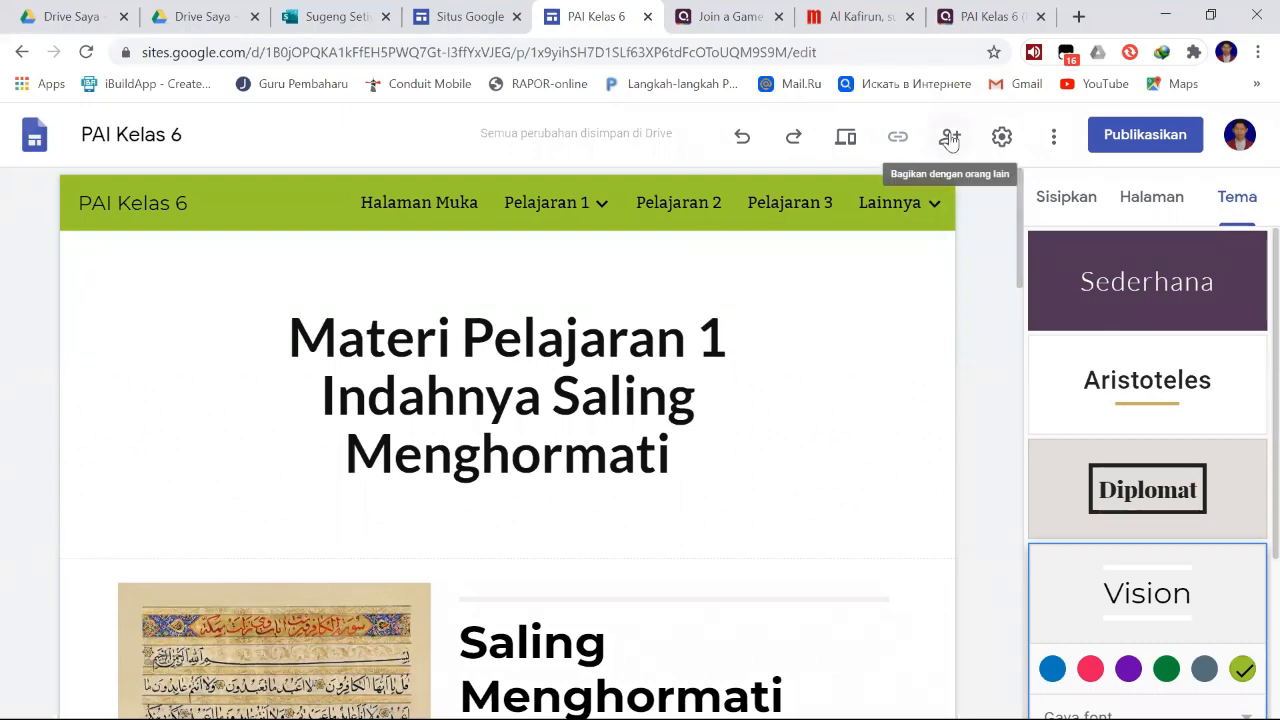
left_click(1052, 140)
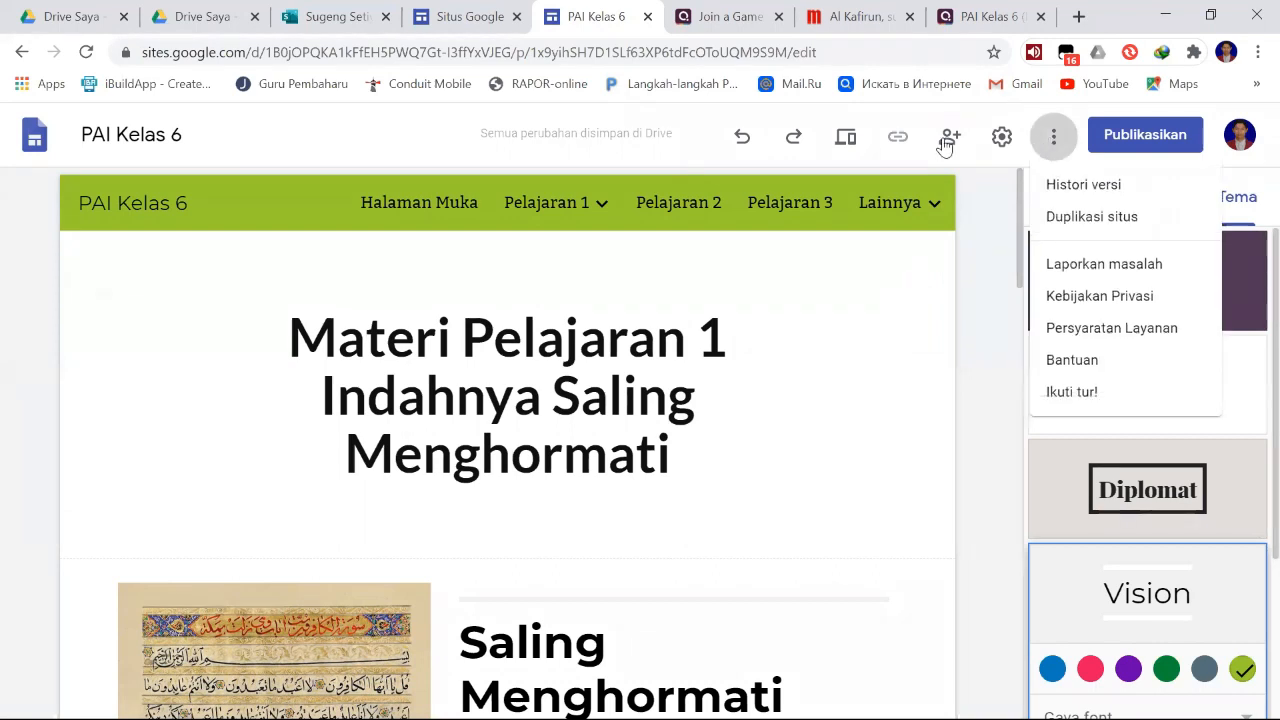
left_click(966, 235)
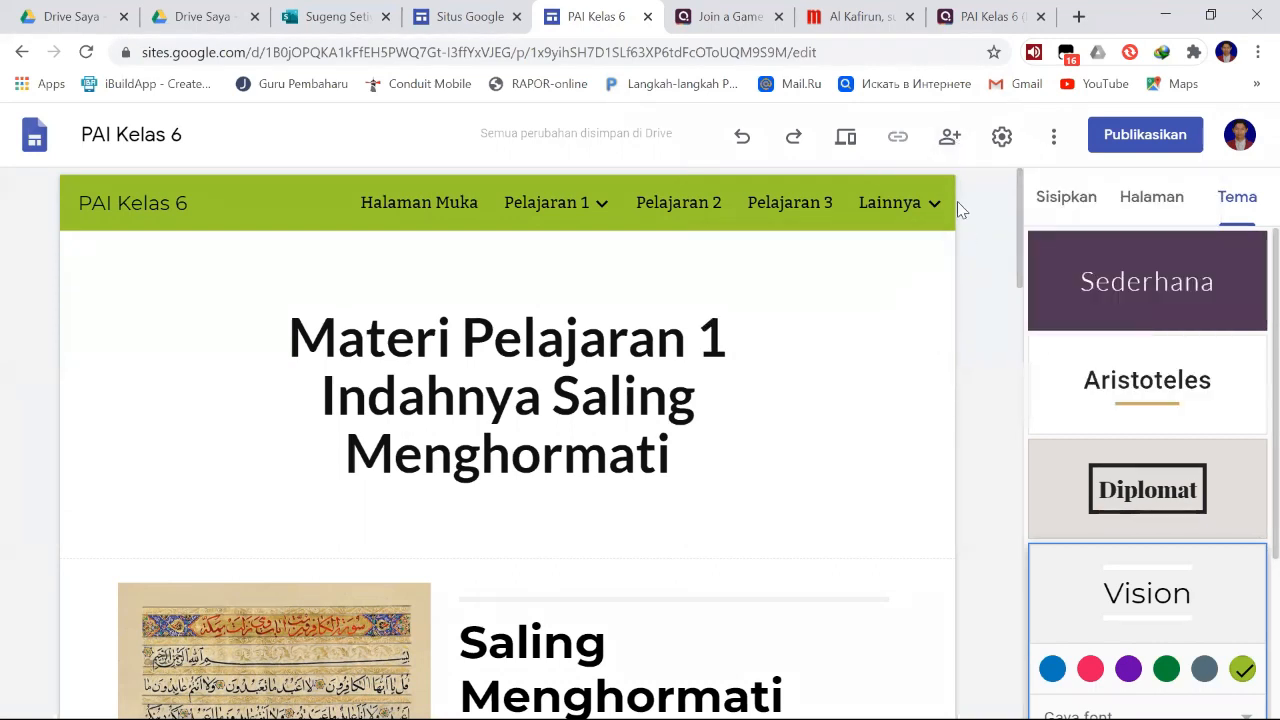
- Open the site's sharing settings and add a suggested contact as a collaborator
left_click(952, 140)
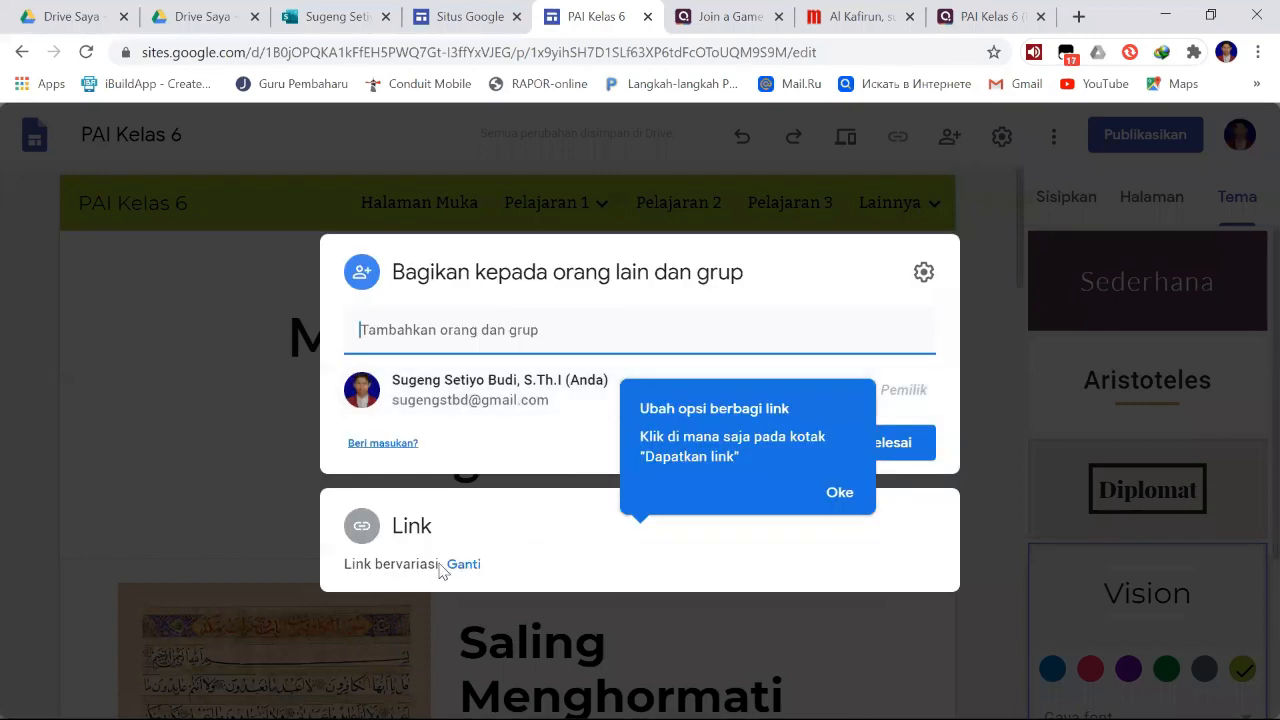
left_click(475, 330)
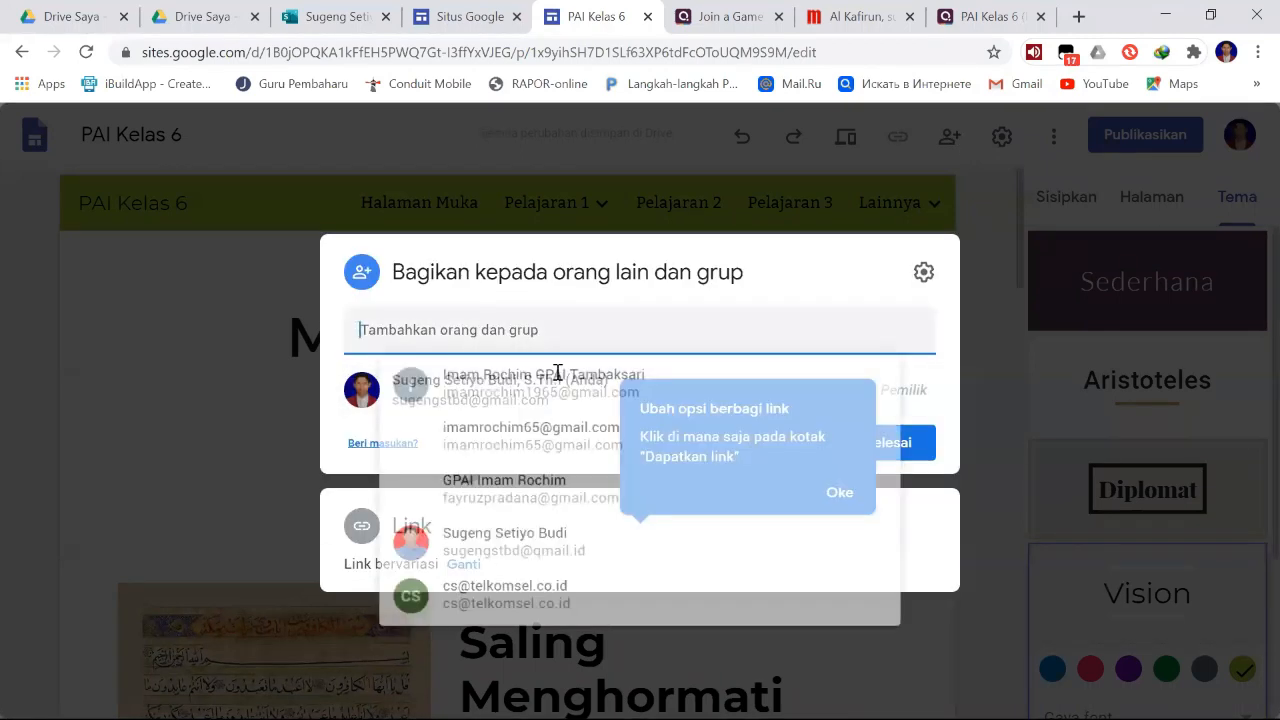
left_click(465, 330)
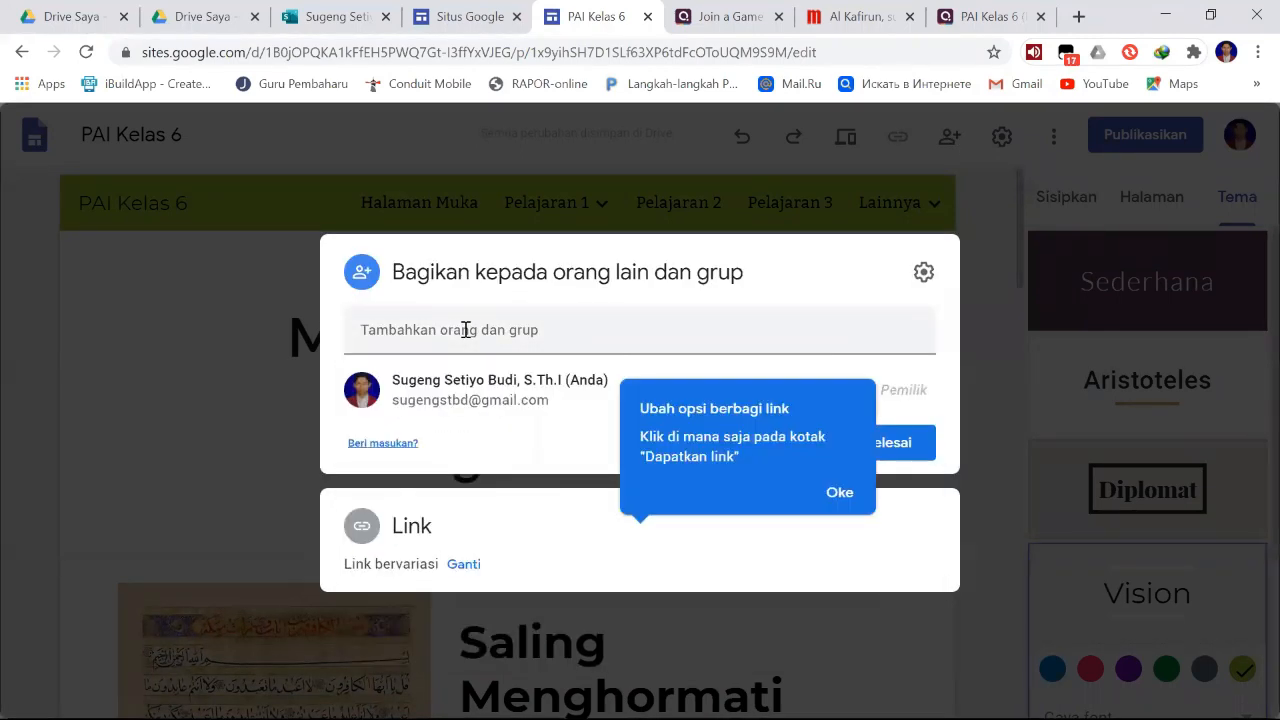
left_click(465, 330)
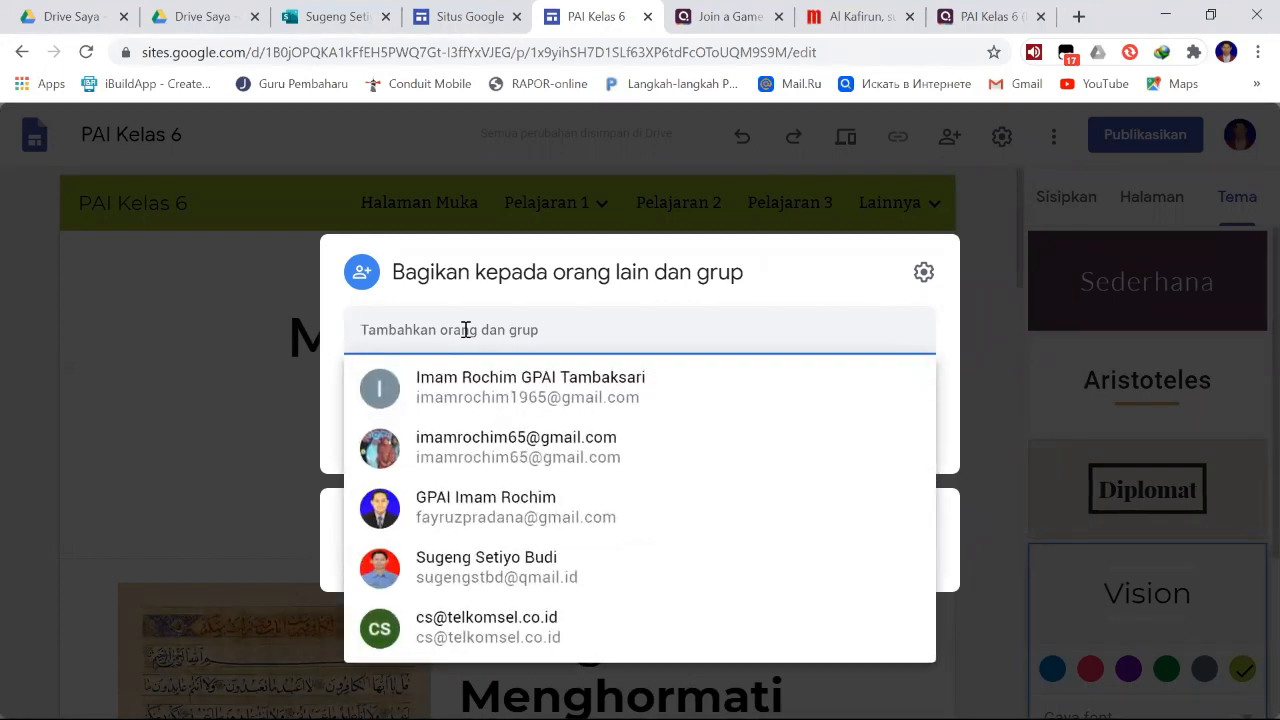
left_click(466, 330)
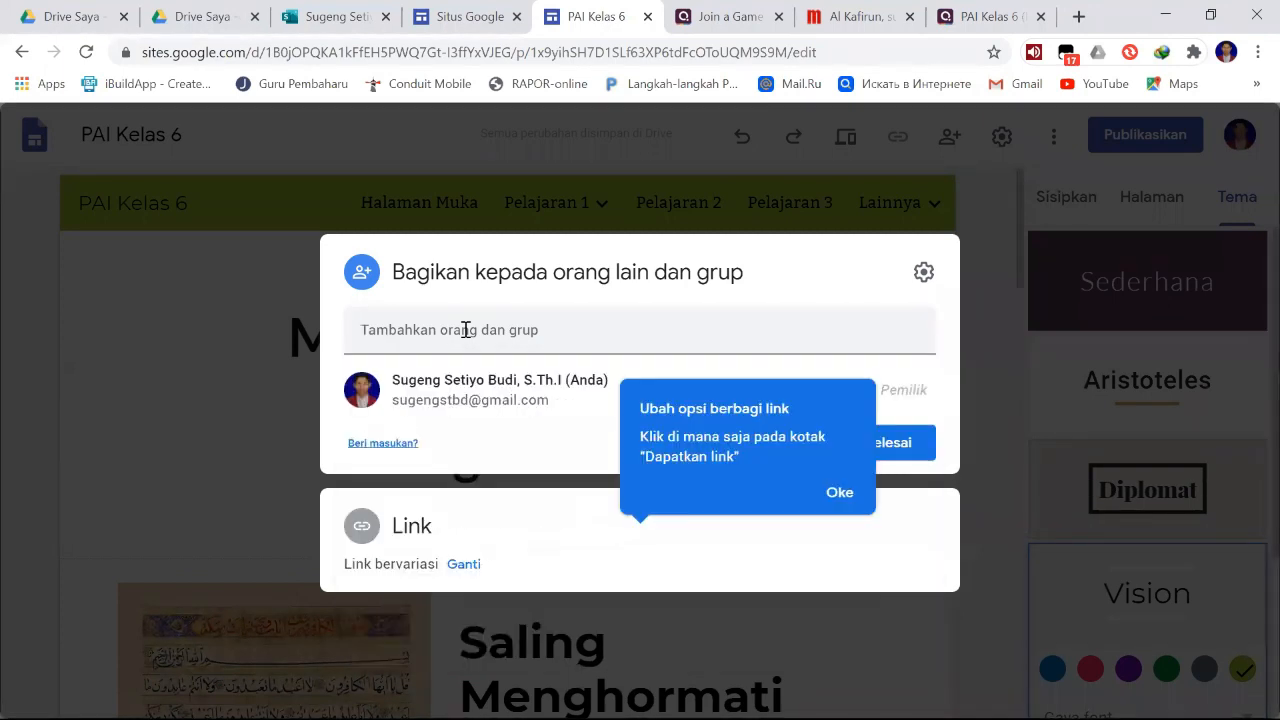
left_click(456, 332)
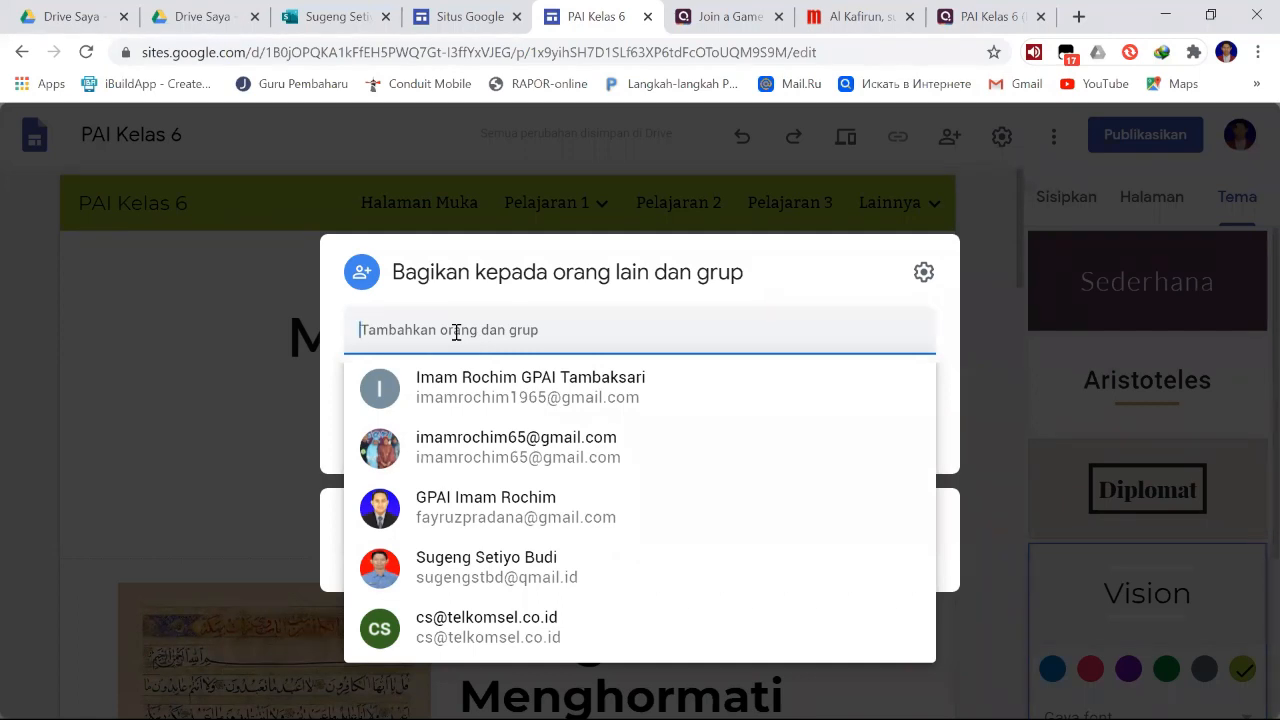
left_click(456, 332)
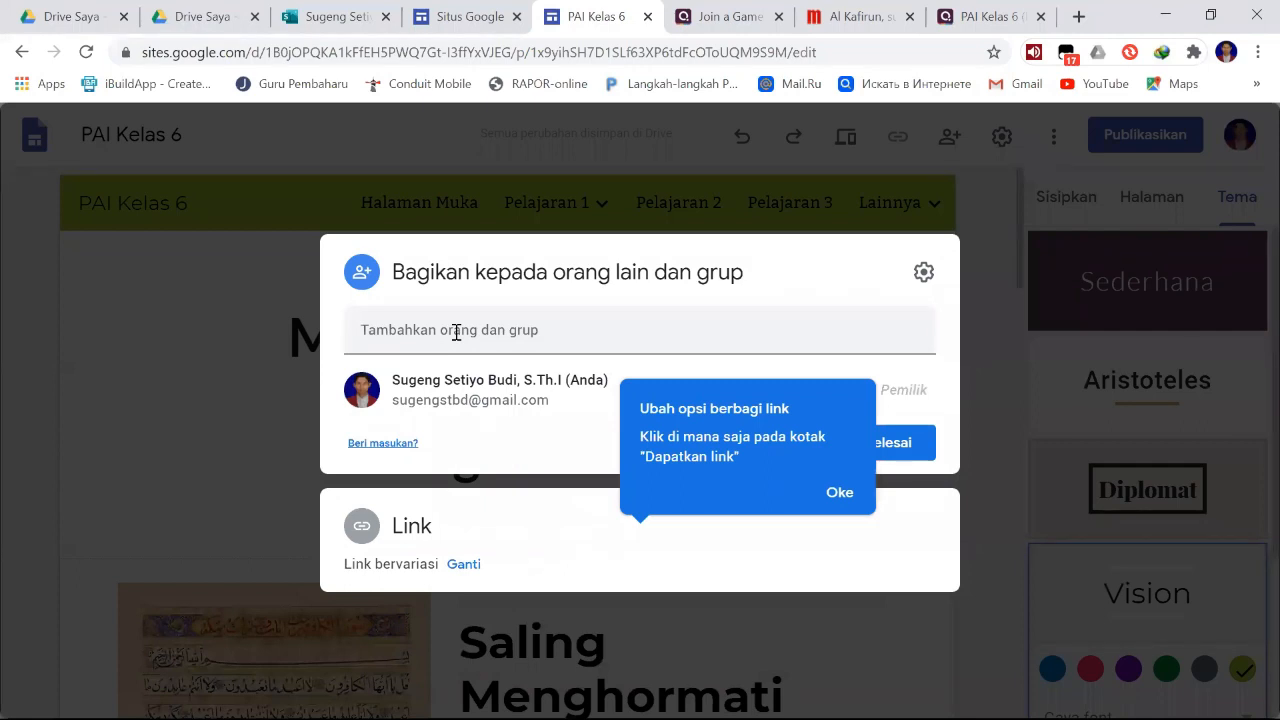
left_click(456, 332)
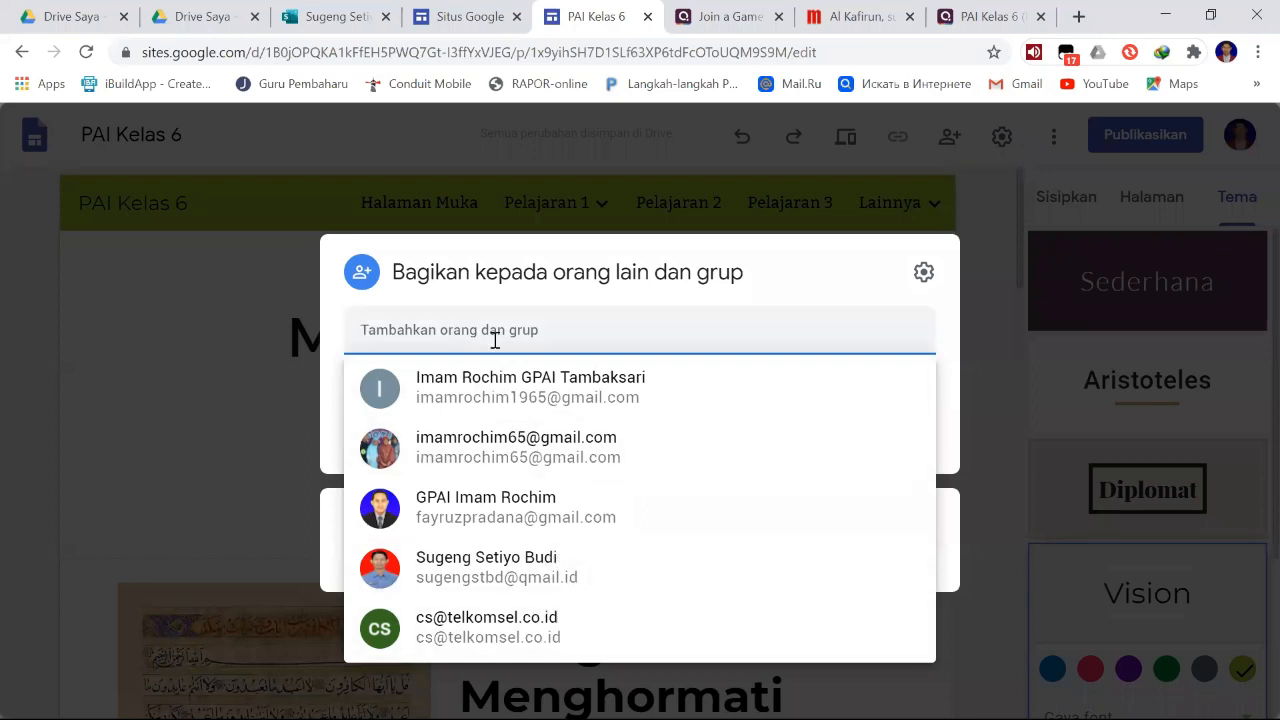
left_click(495, 585)
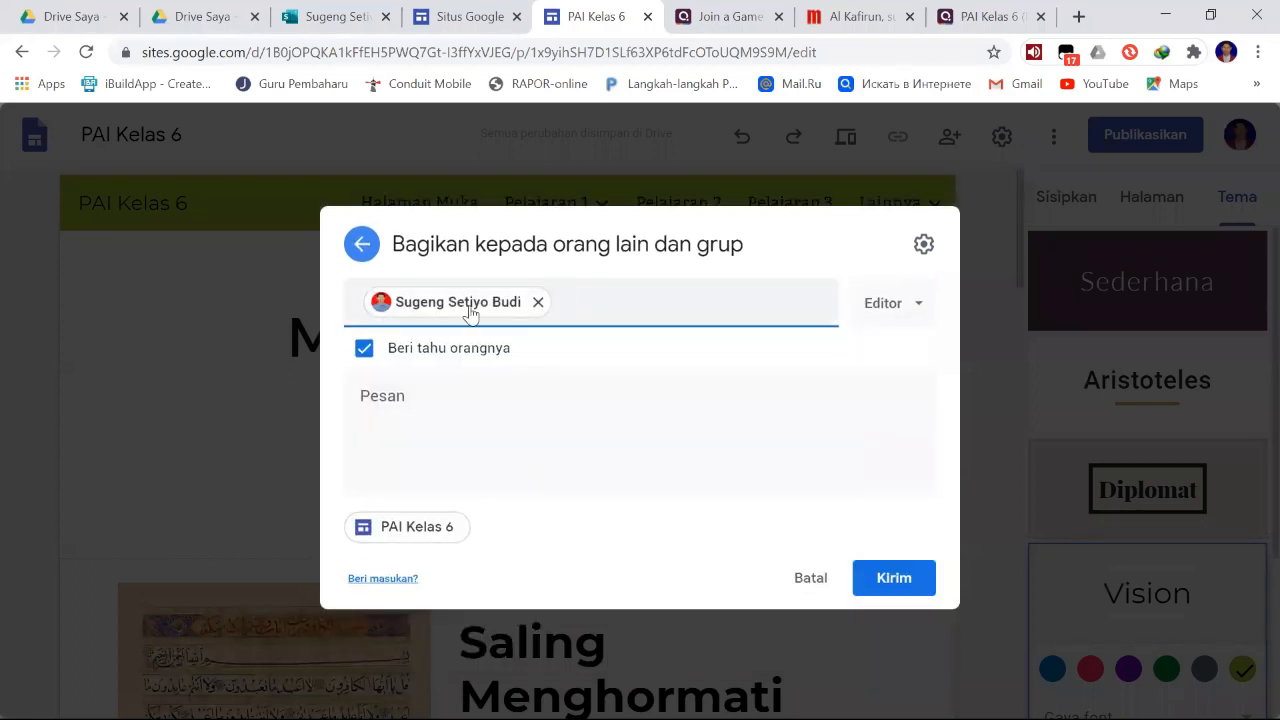
mouse_move(466, 305)
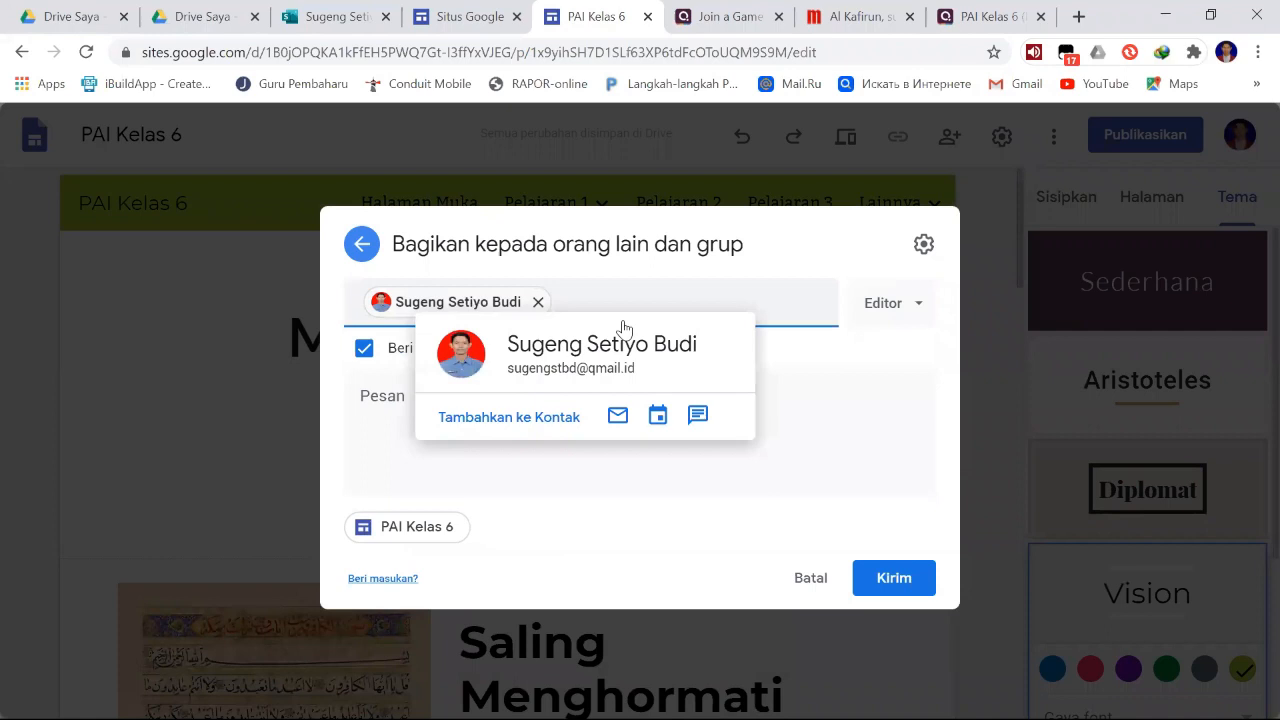
- Choose the Editor role for the added collaborator and keep the option to notify them enabled
left_click(921, 309)
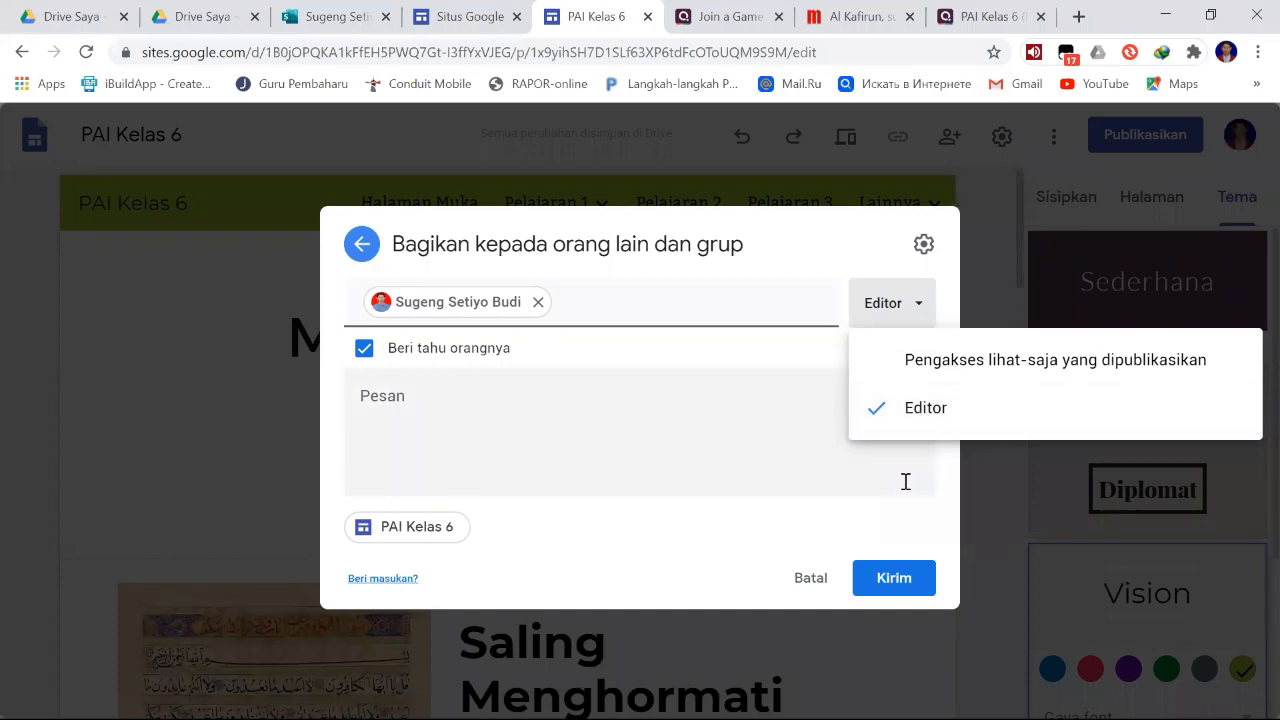
left_click(930, 412)
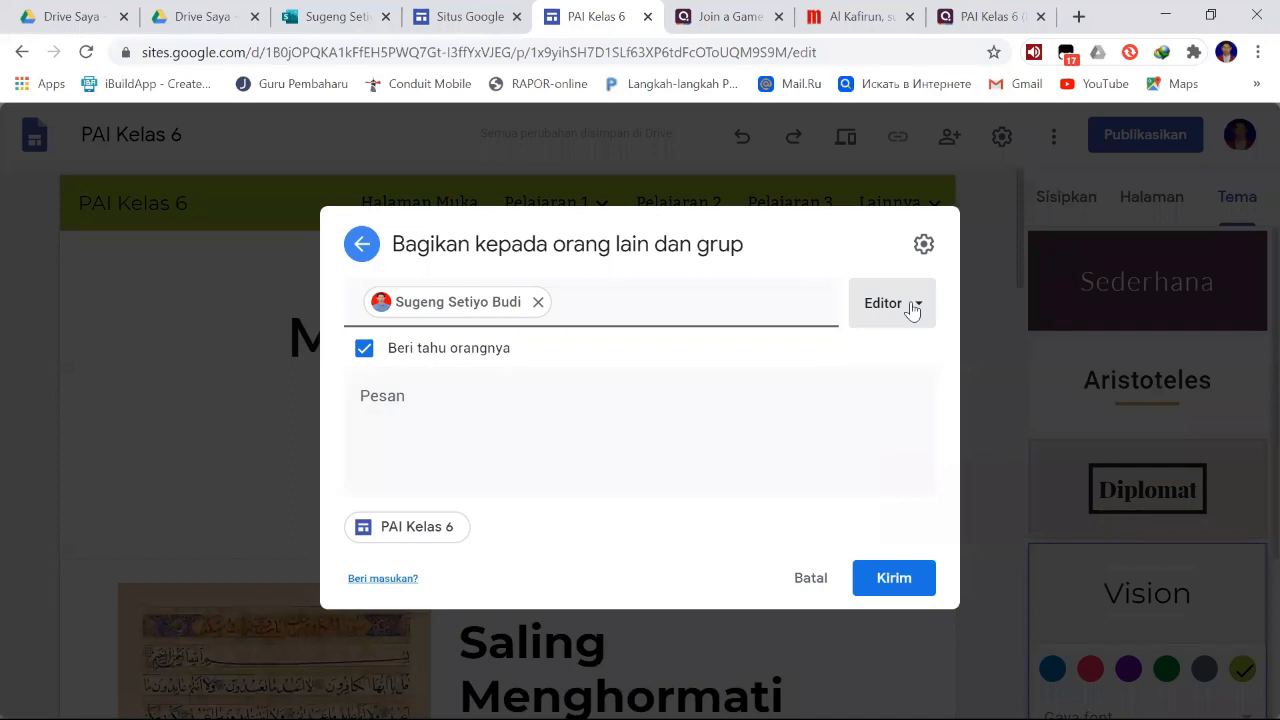
left_click(365, 349)
left_click(365, 420)
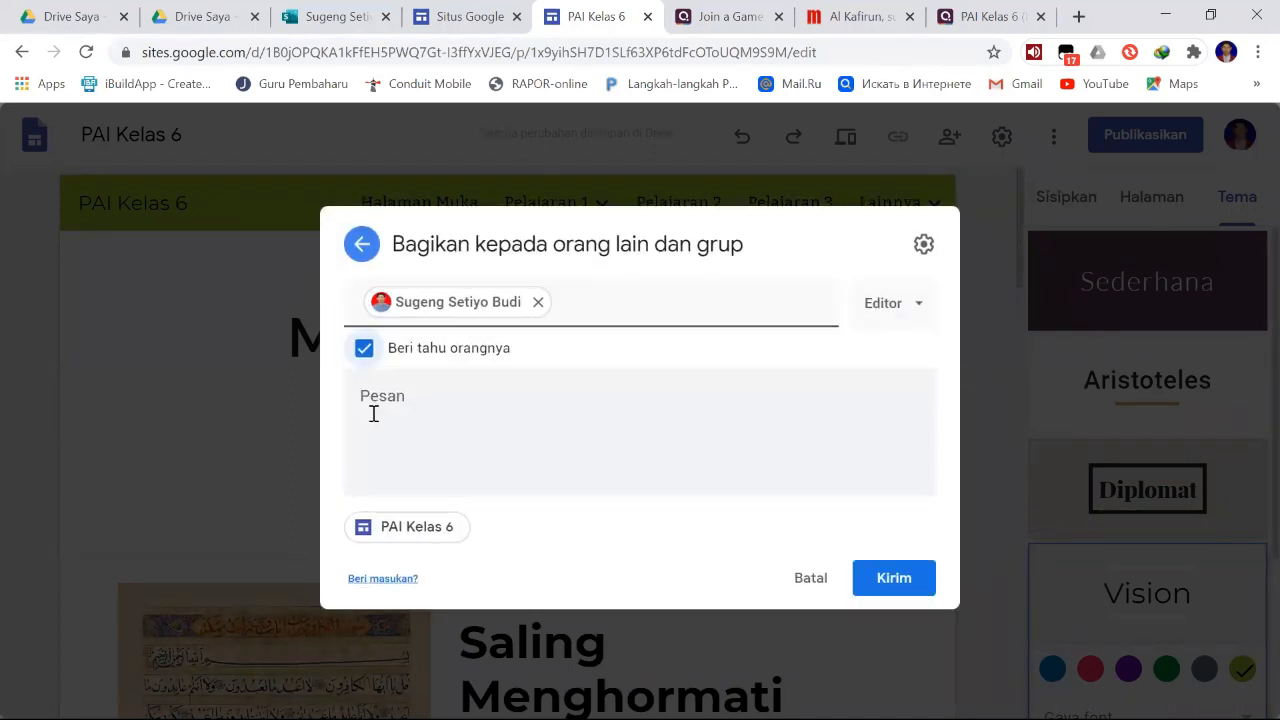
- Write the invitation message "Mohon bantuan untuk bekerja sama membuat bahan ajar" and send the invitation
left_click(448, 400)
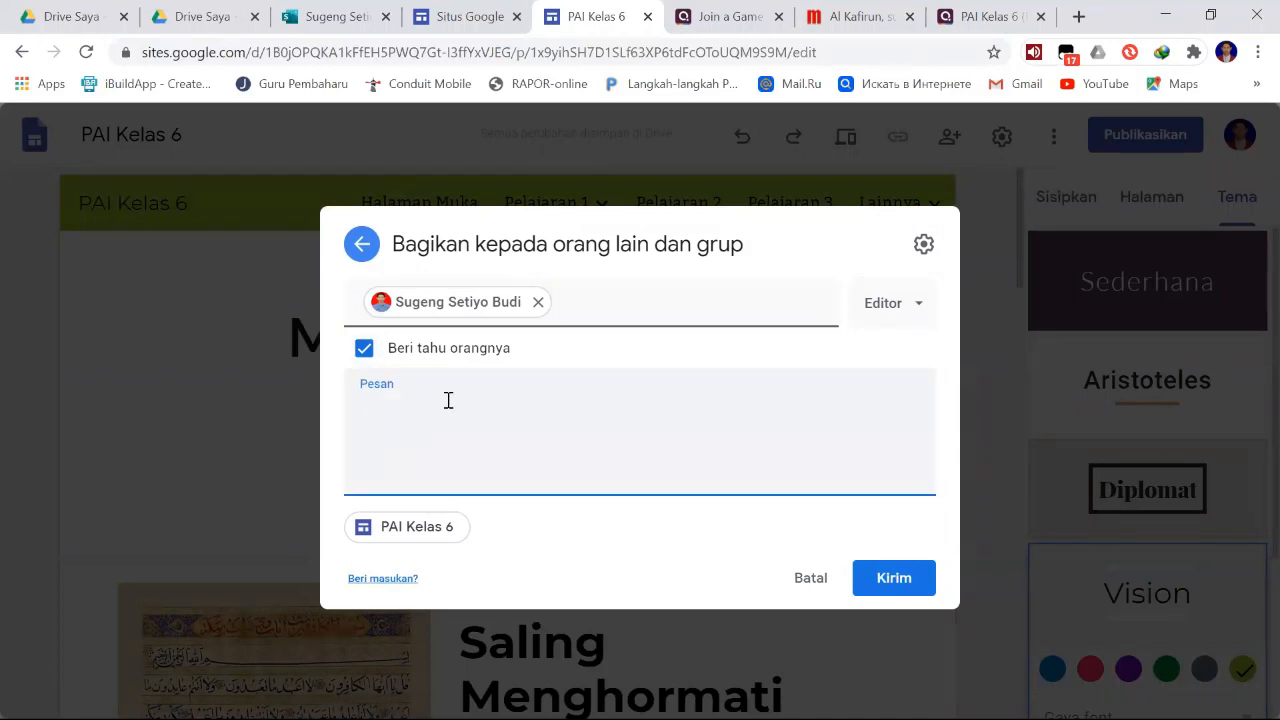
type("Mohon bantuan ")
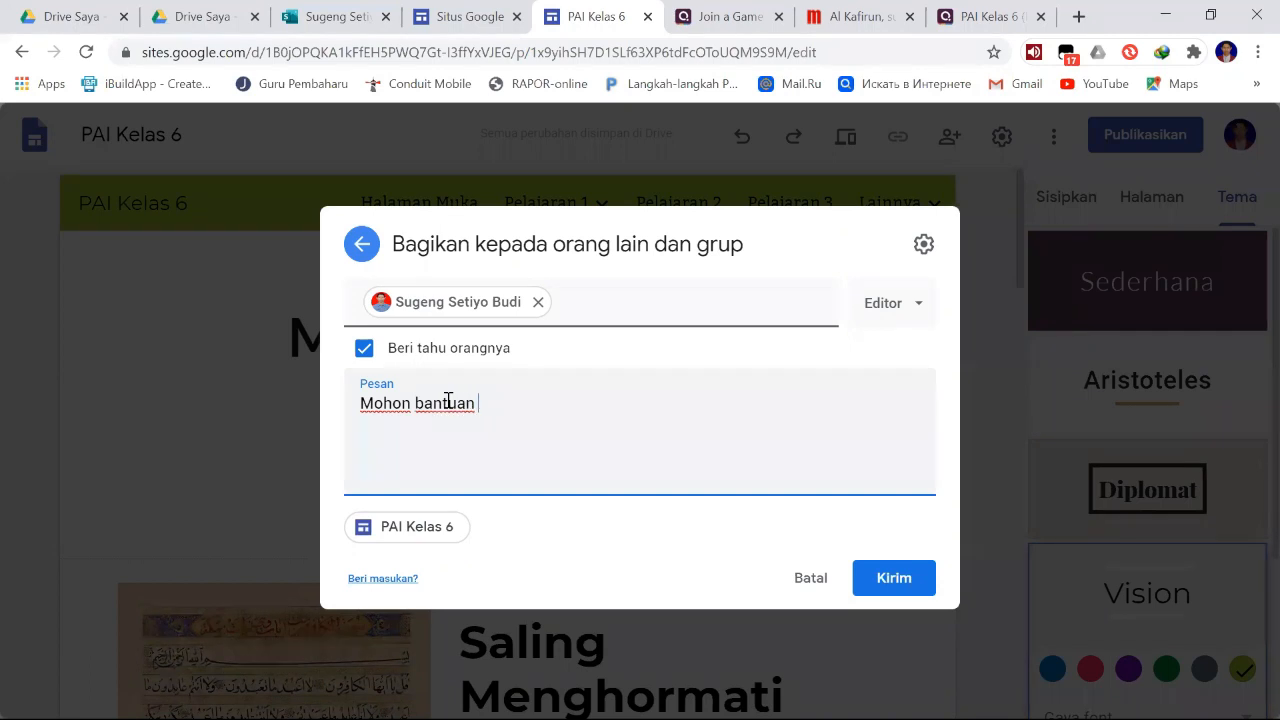
type("untuk bekerjsa")
key("BackSpace")
key("BackSpace")
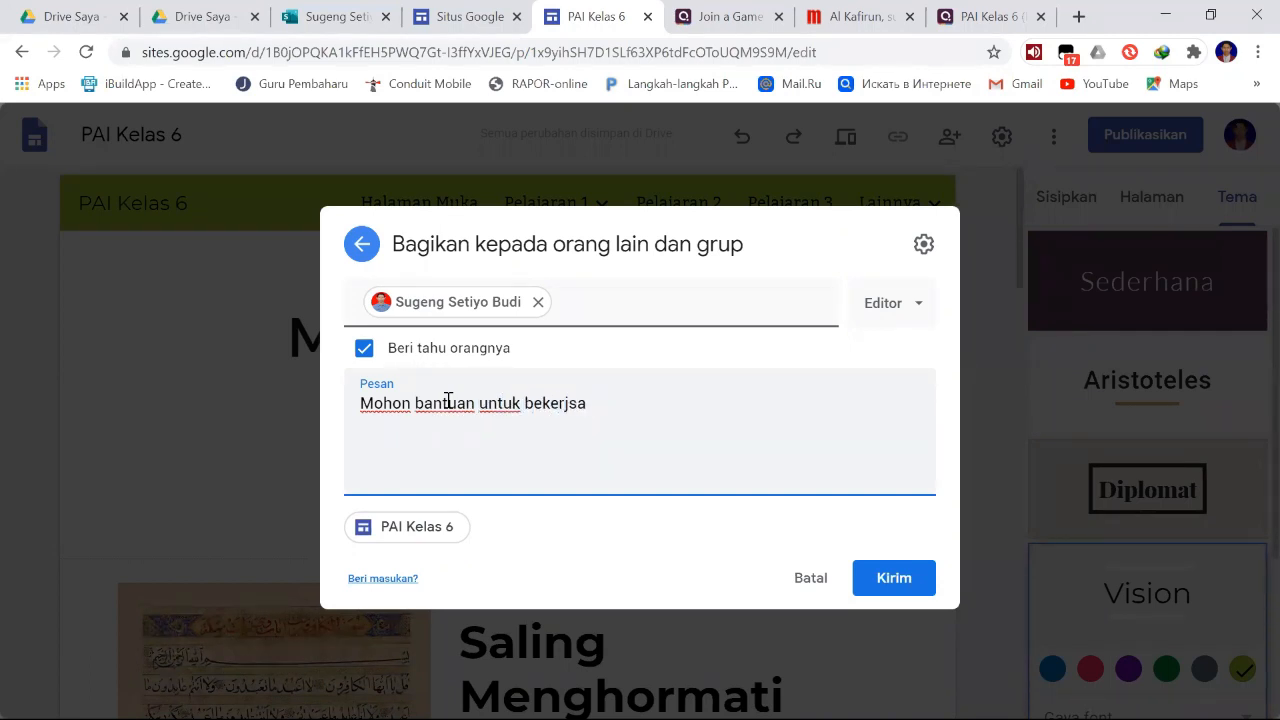
type("a sama mem")
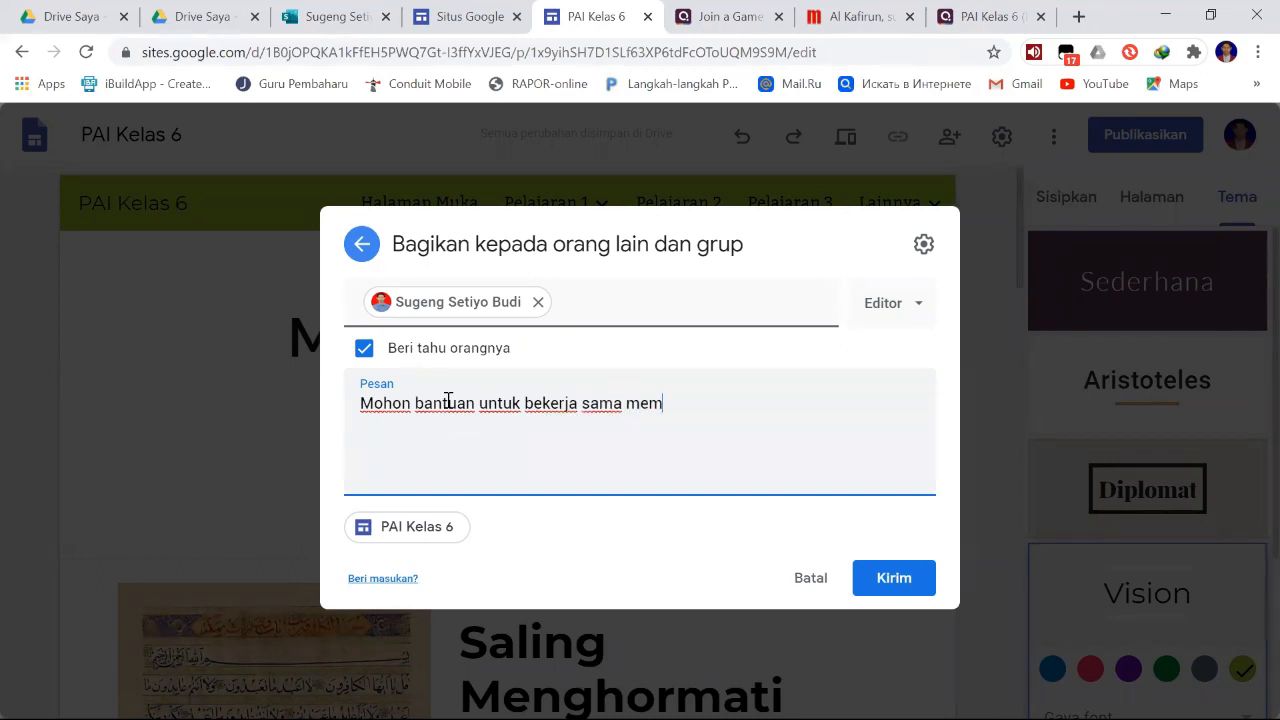
type("buat bahan ajar")
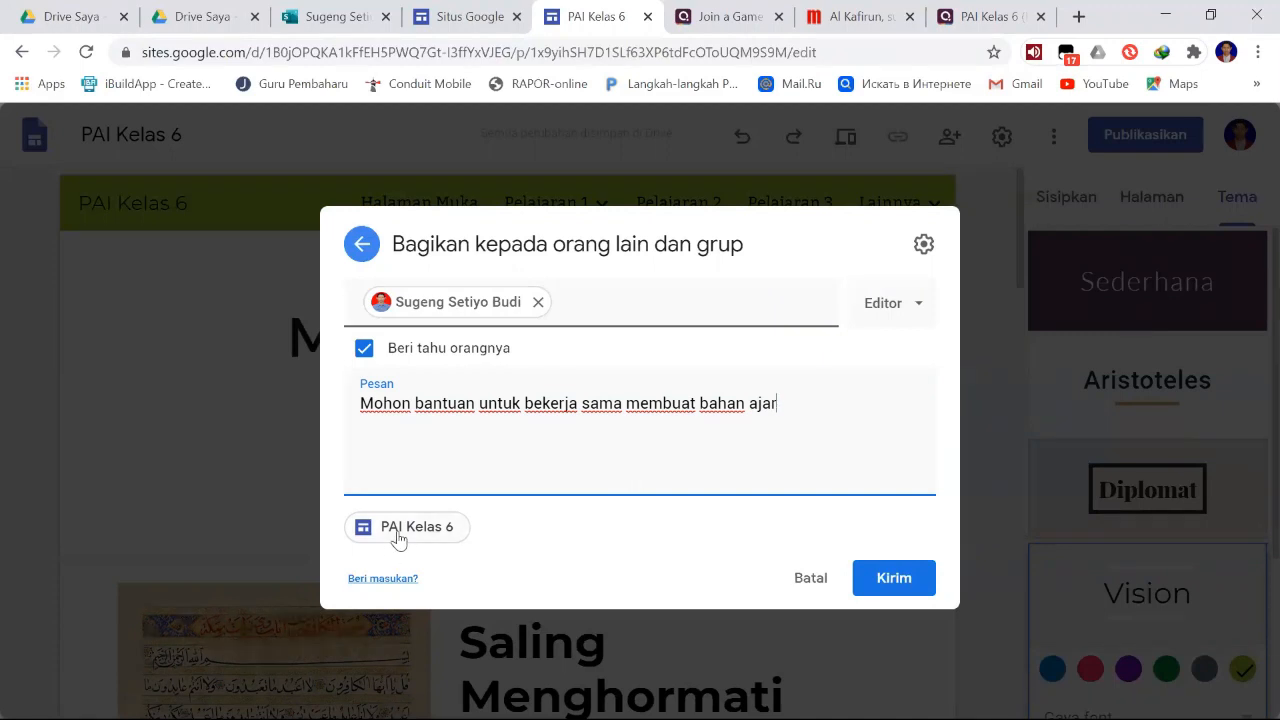
left_click(398, 540)
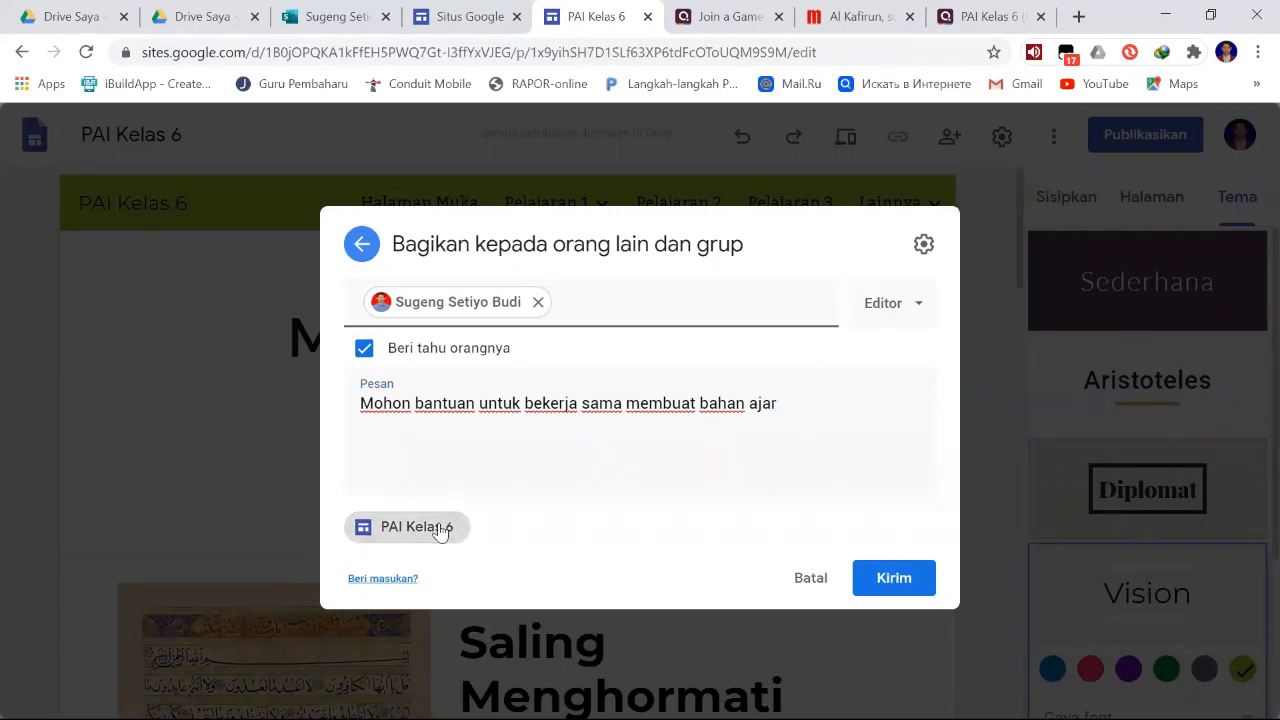
left_click(881, 582)
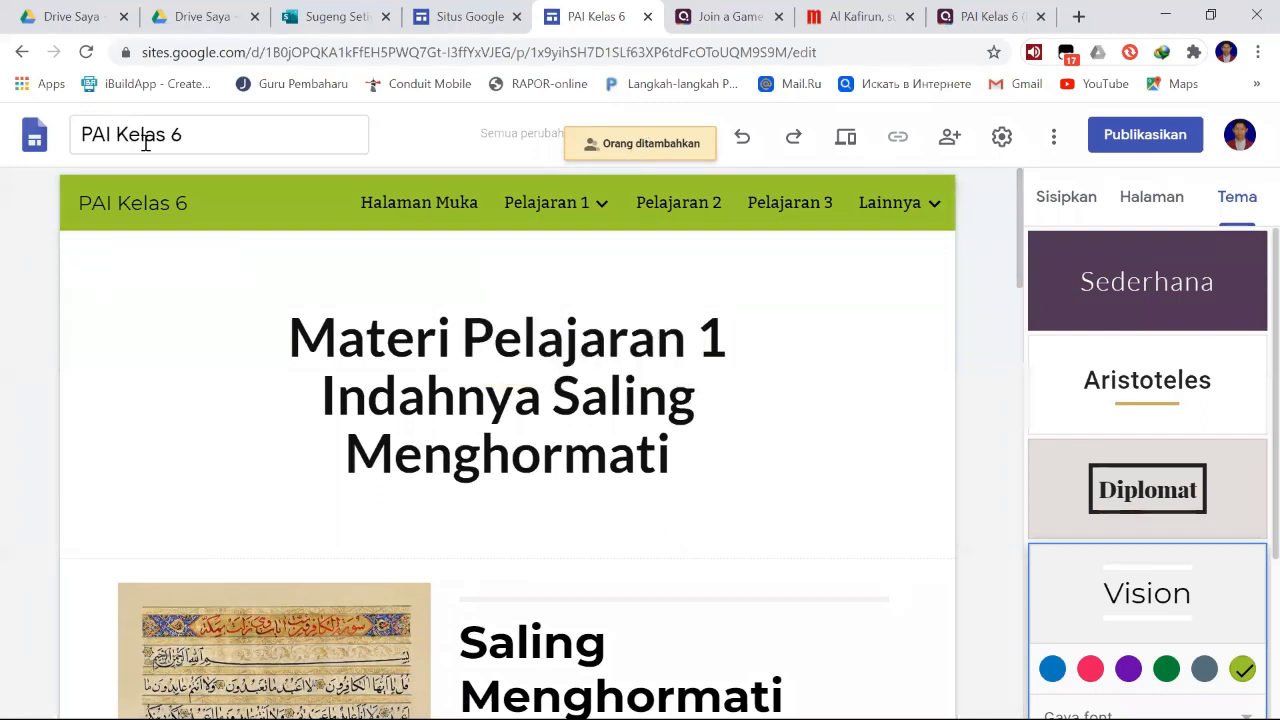
- Review Pelajaran 1's subpage list and the Materi page's content down to its empty blocks
left_click(229, 131)
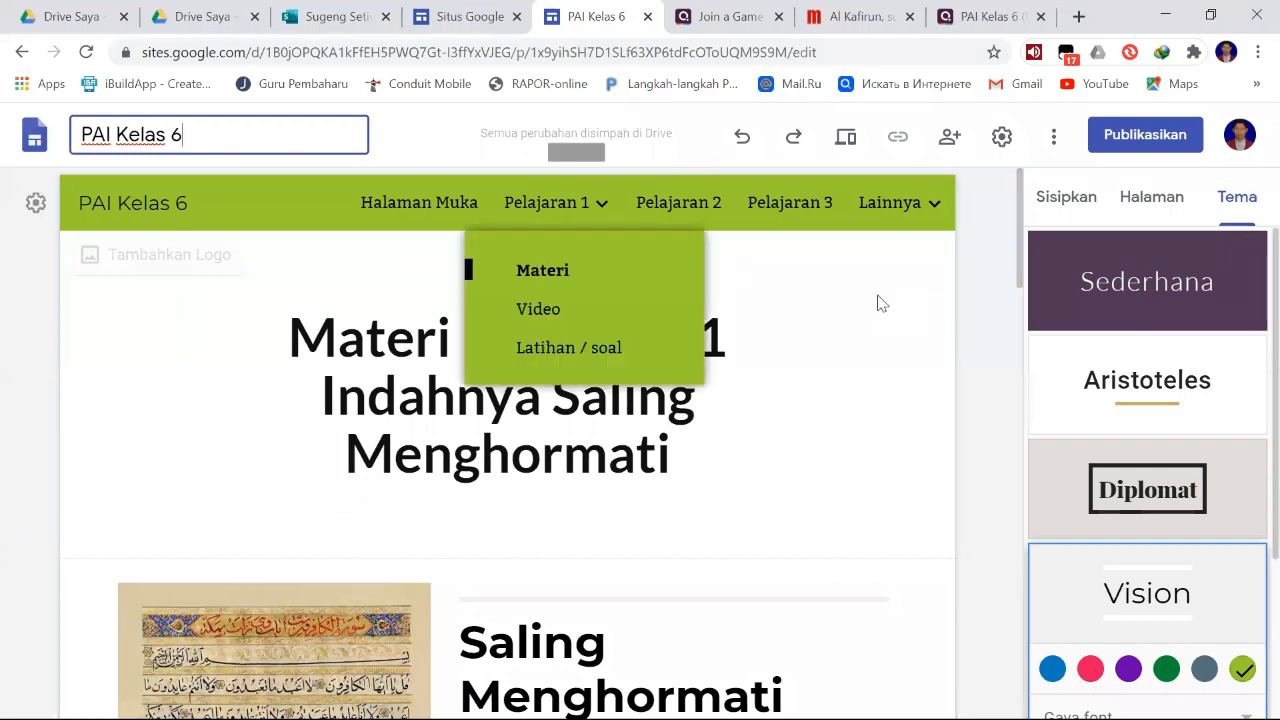
left_click(600, 206)
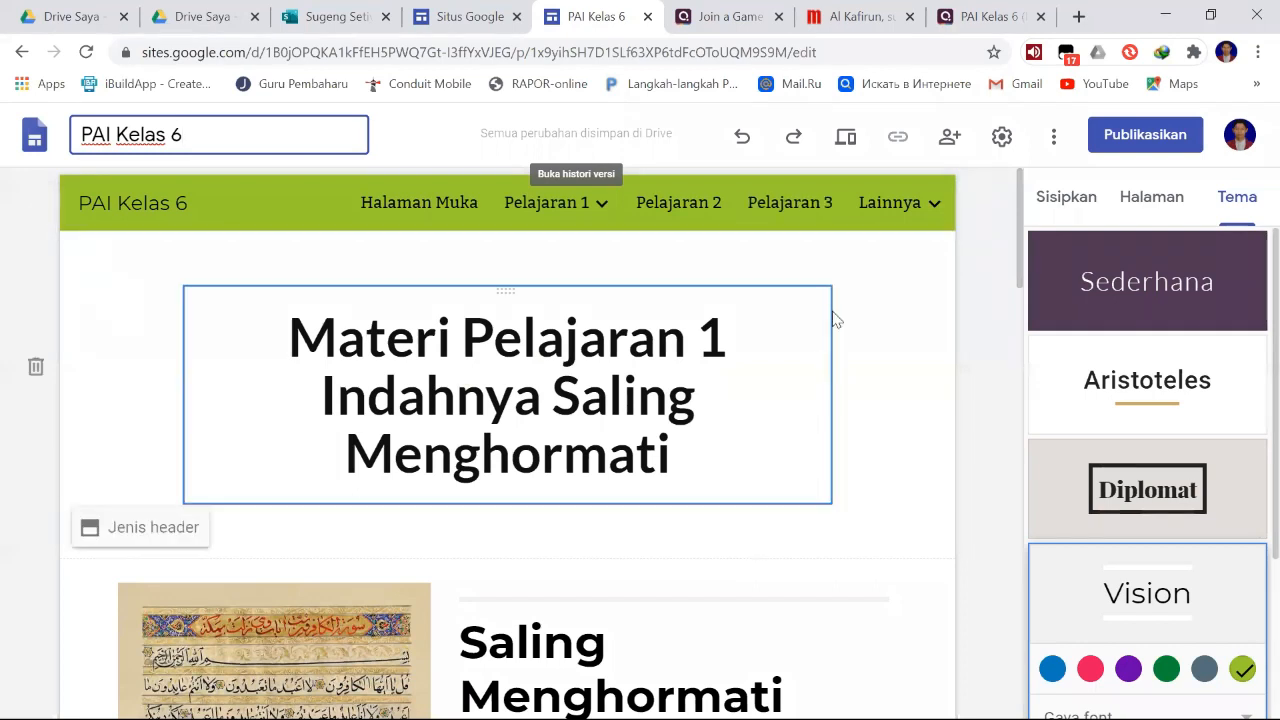
mouse_move(886, 205)
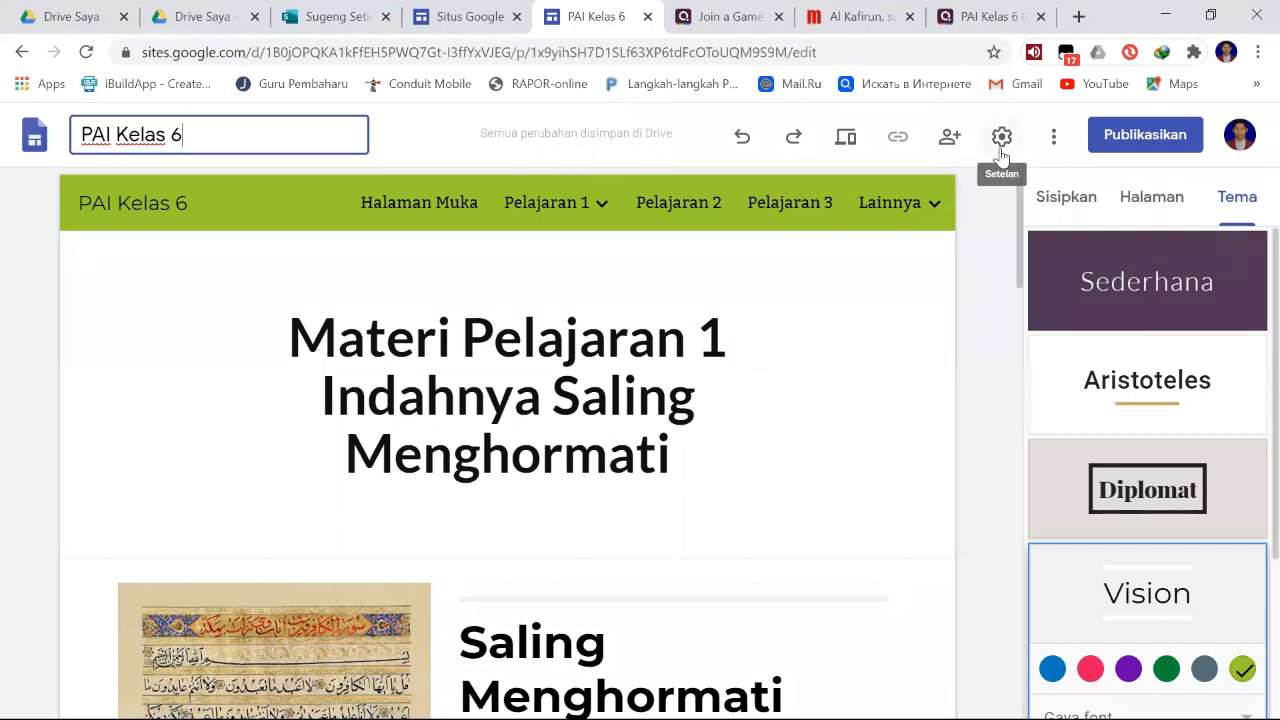
scroll(873, 447, "down", 10)
scroll(873, 447, "down", 10)
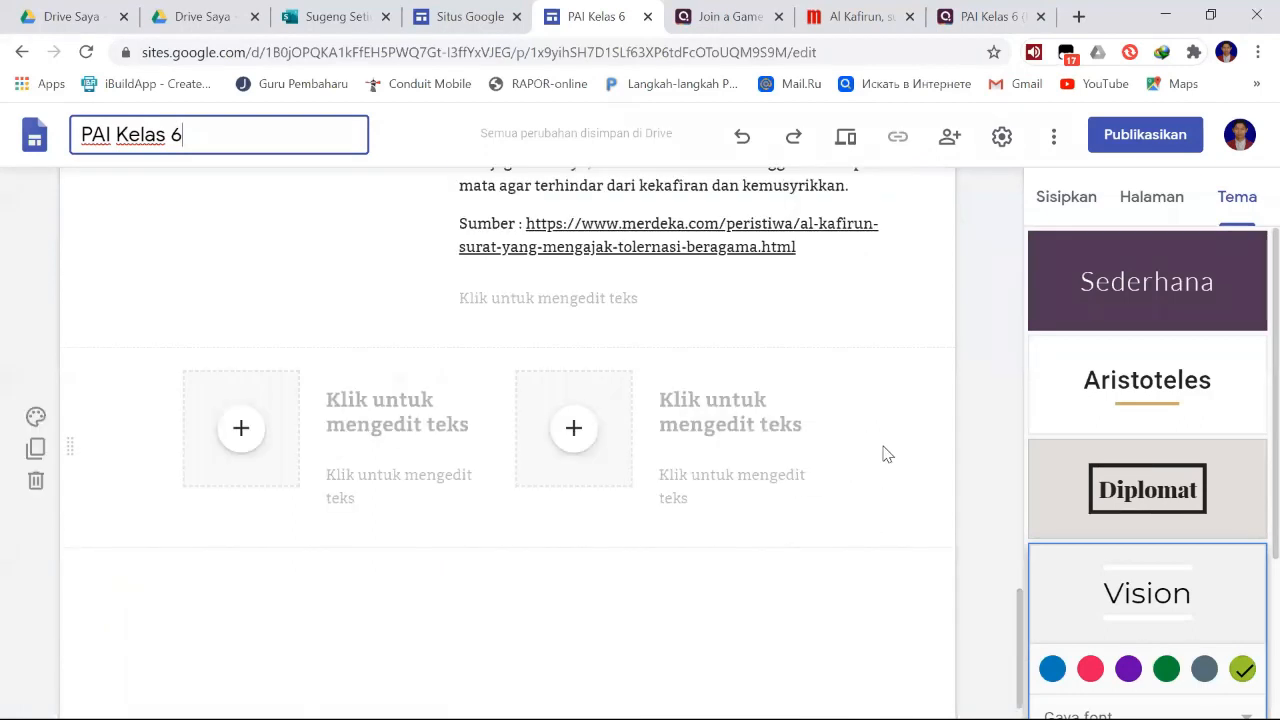
scroll(885, 450, "up", 3)
scroll(888, 438, "up", 16)
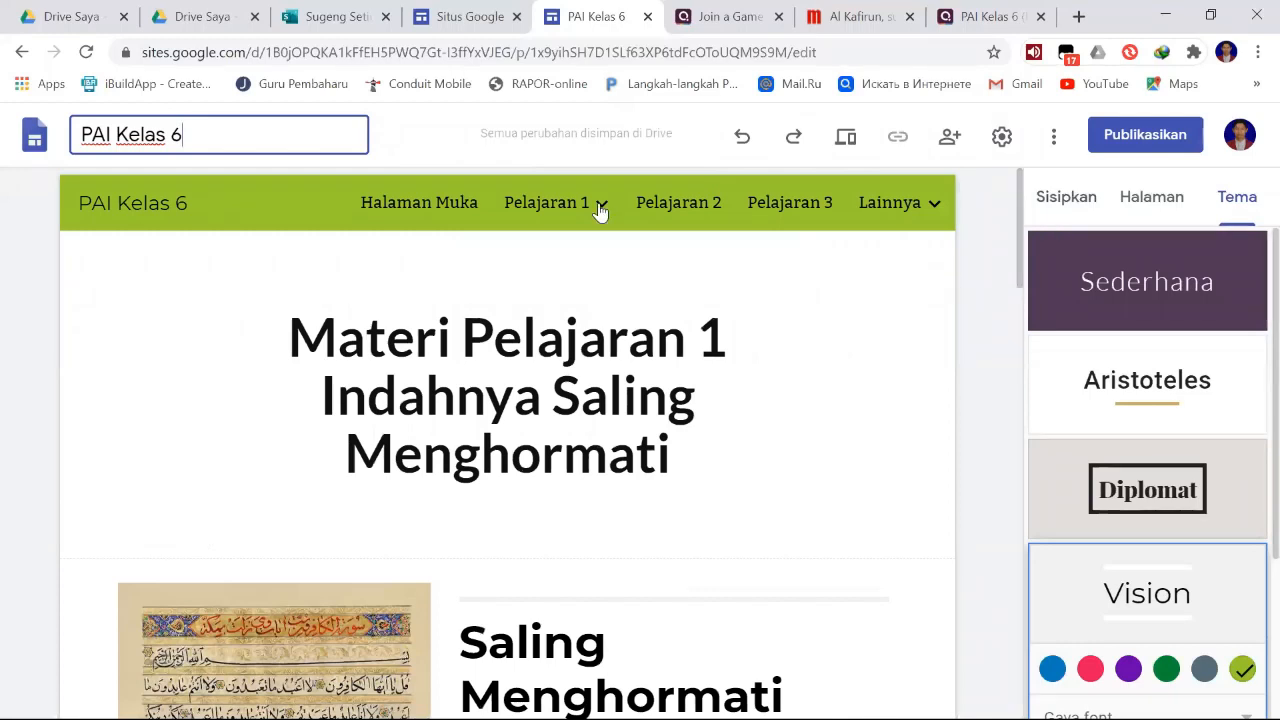
- Start publishing the site to the web and enter paikelas6 as its web address
mouse_move(601, 207)
left_click(1172, 143)
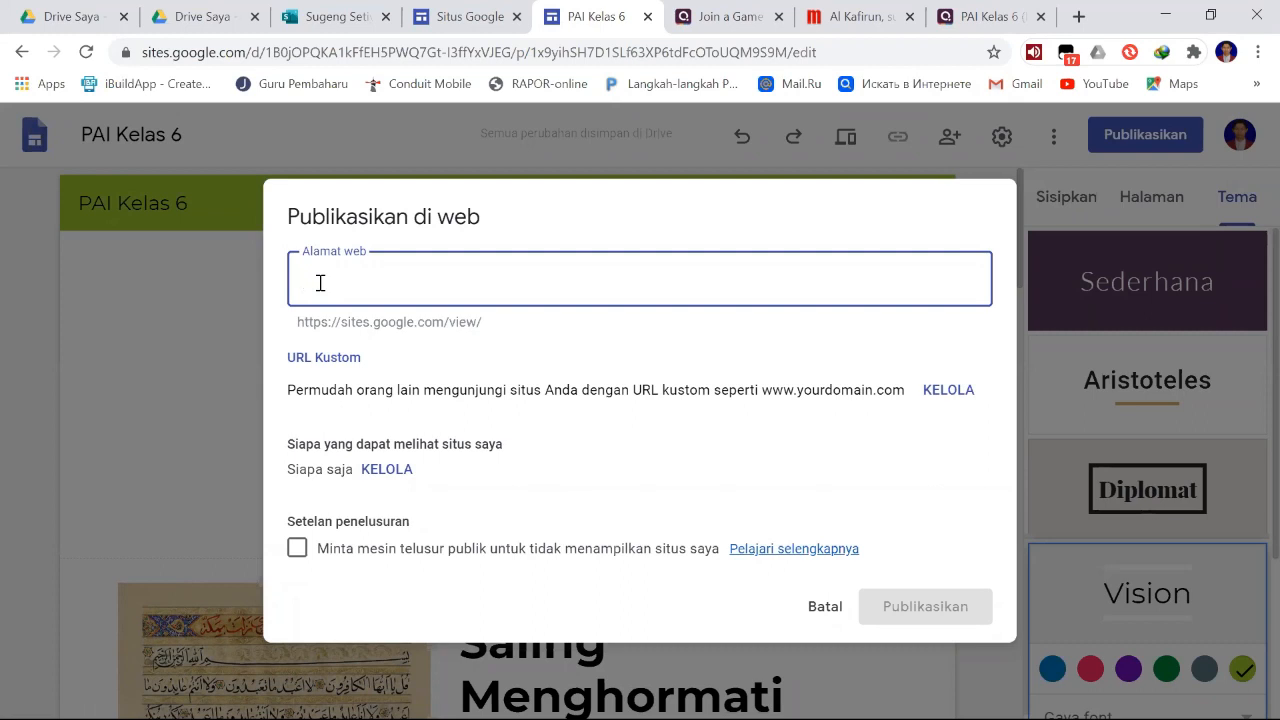
type("pai")
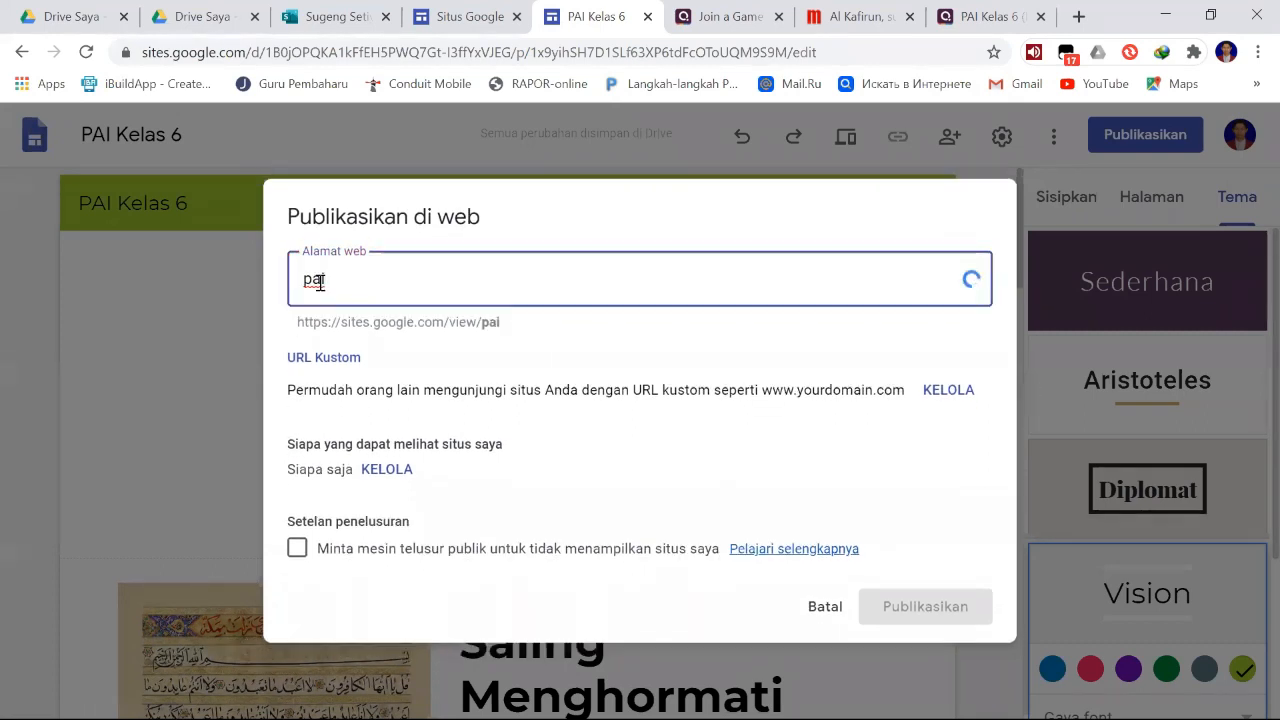
type("kelas6")
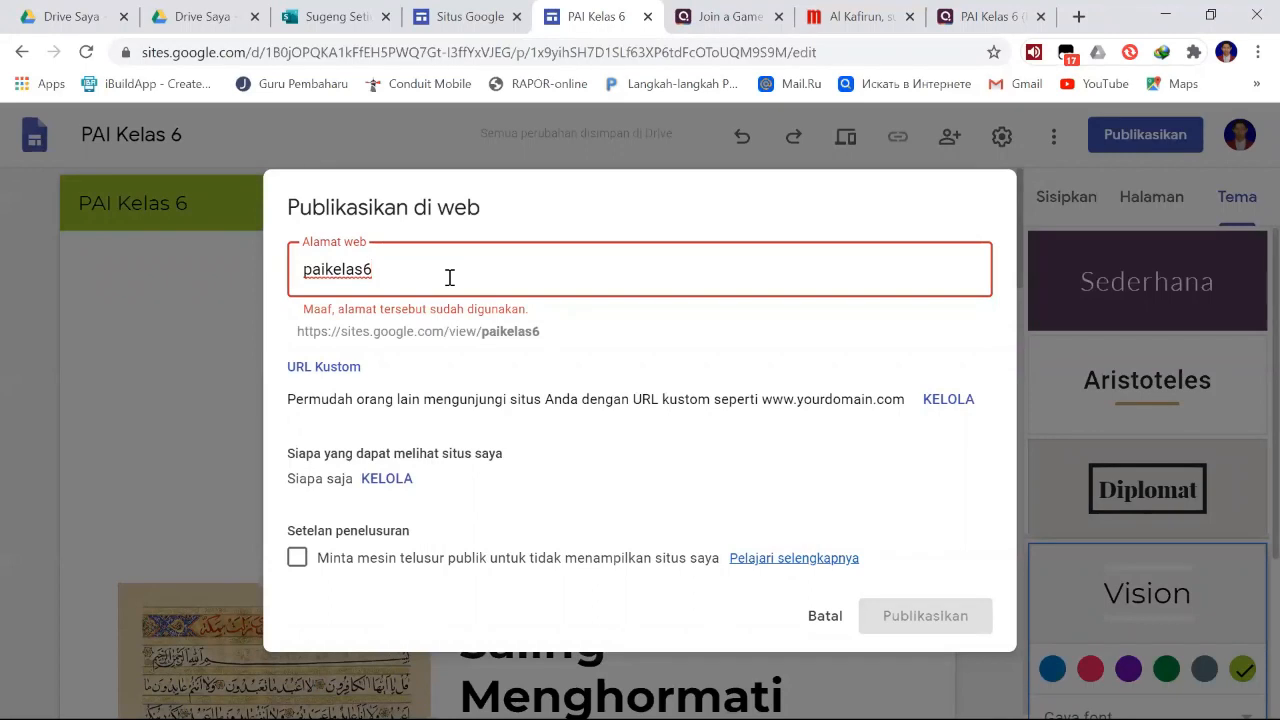
type("sugeng")
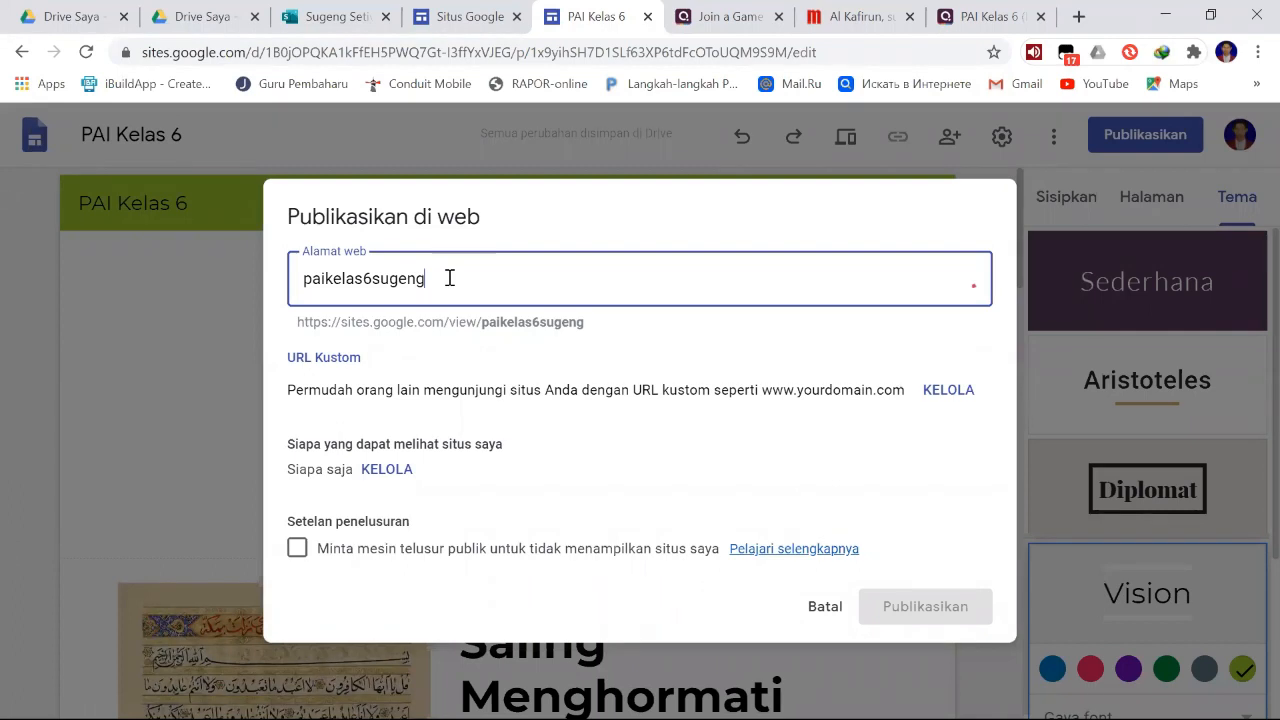
key("BackSpace")
key("BackSpace")
key("BackSpace")
key("BackSpace")
key("BackSpace")
key("BackSpace")
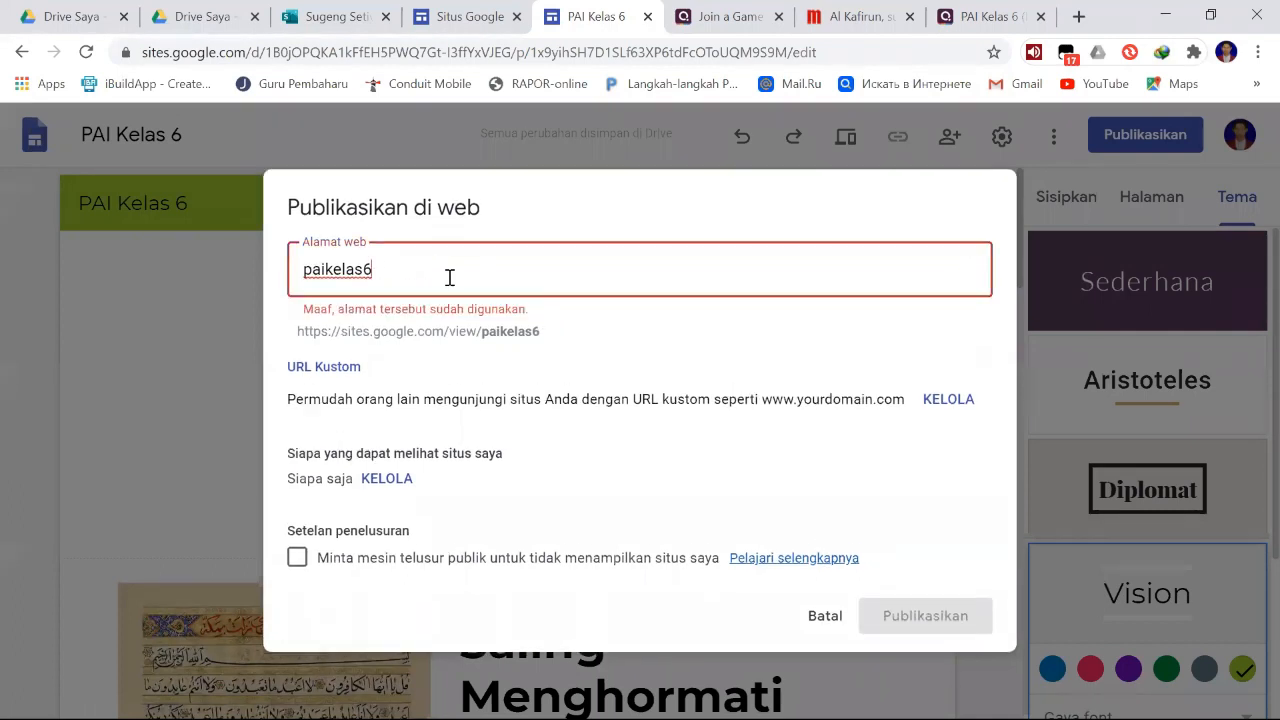
- Extend the site's web address to paikelas6sdnsumberlesungiii
type("sdn")
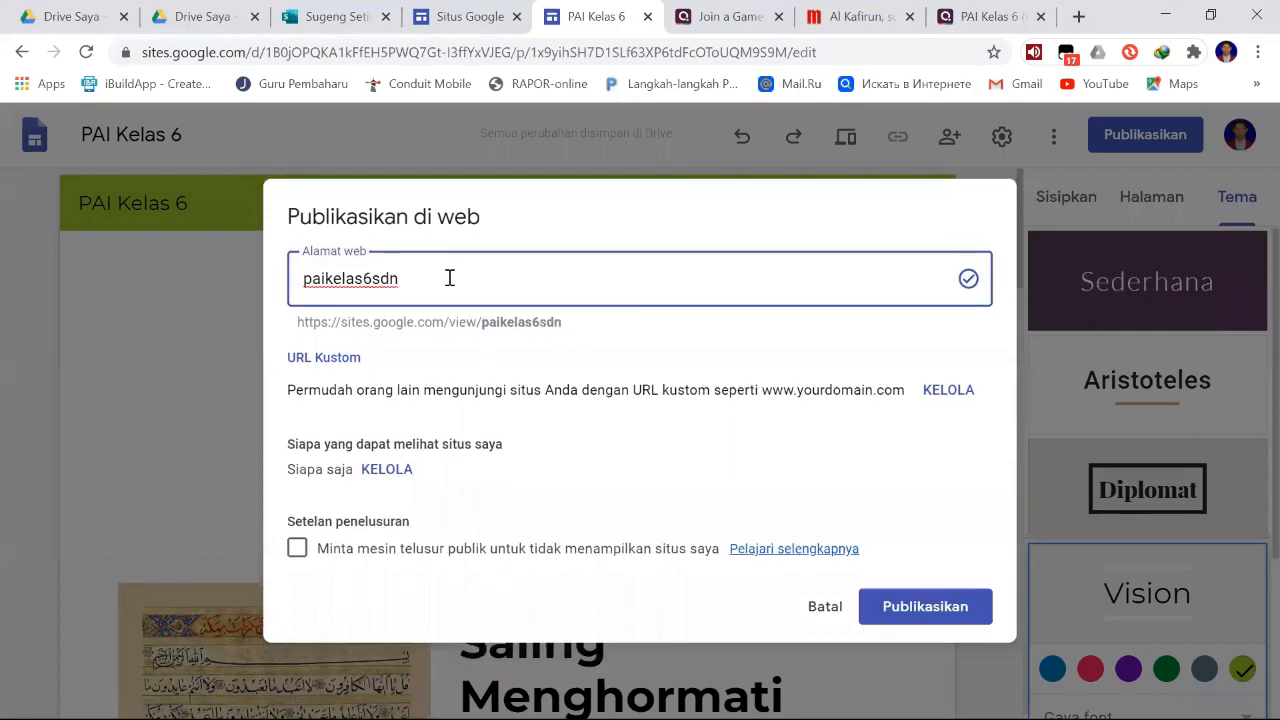
type("su")
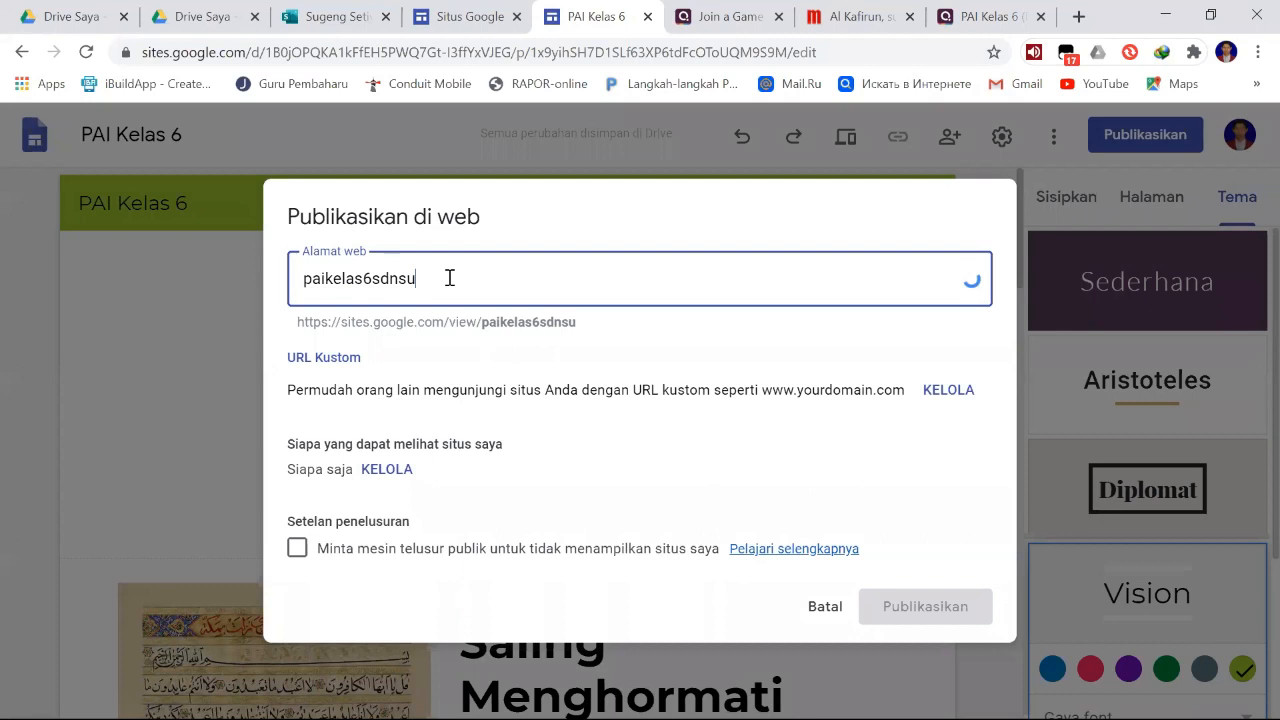
type("mberlesung")
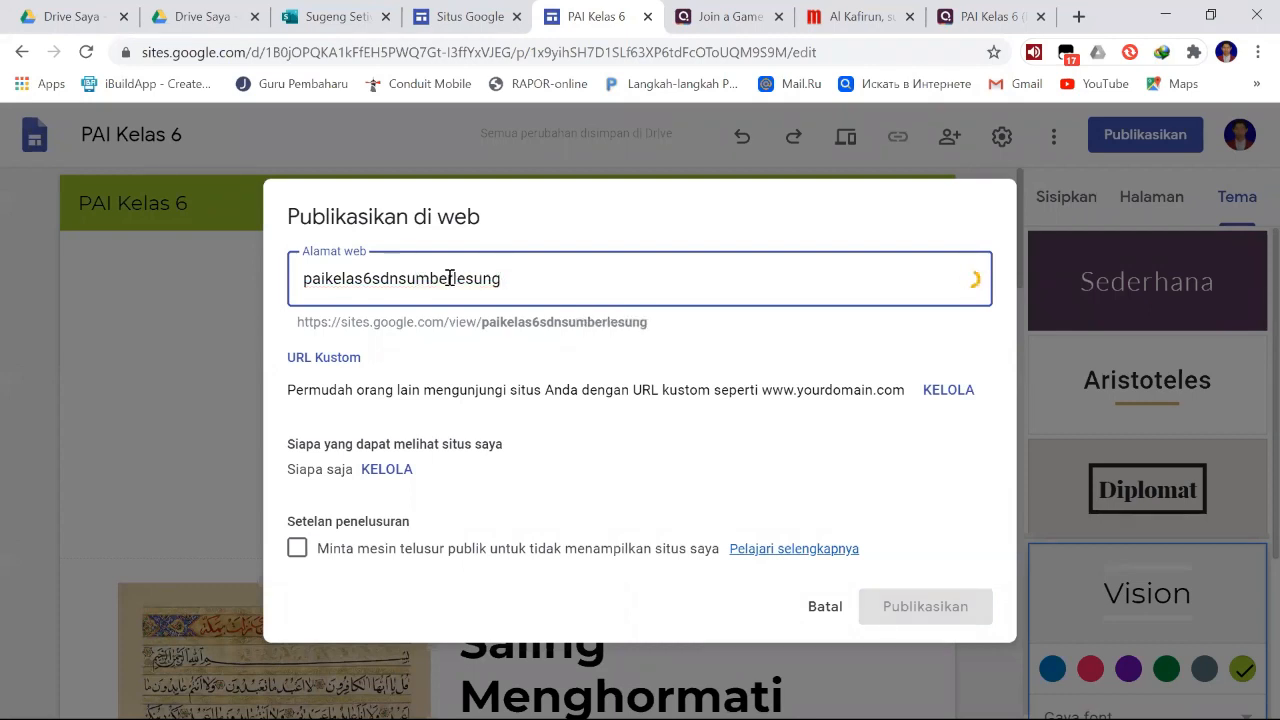
type("iii")
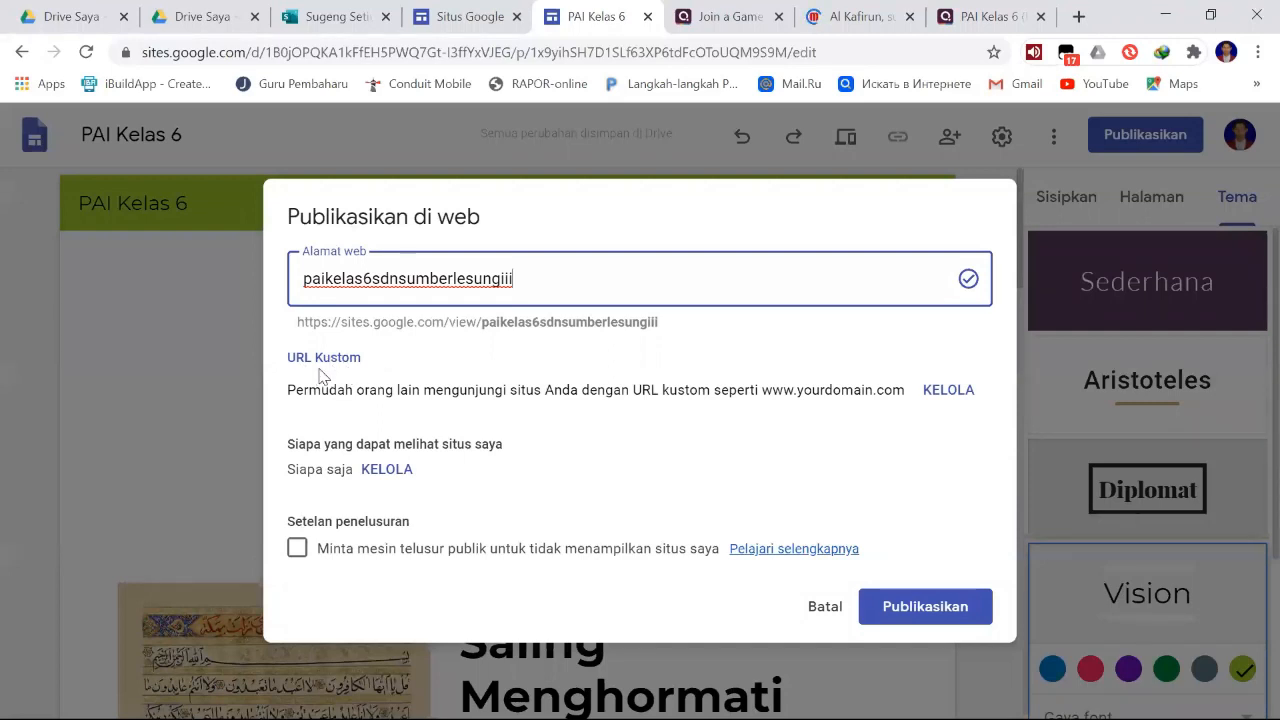
- Examine the custom URL option and the setting for who can view the site in the publishing dialog
left_click_drag(285, 368, 398, 364)
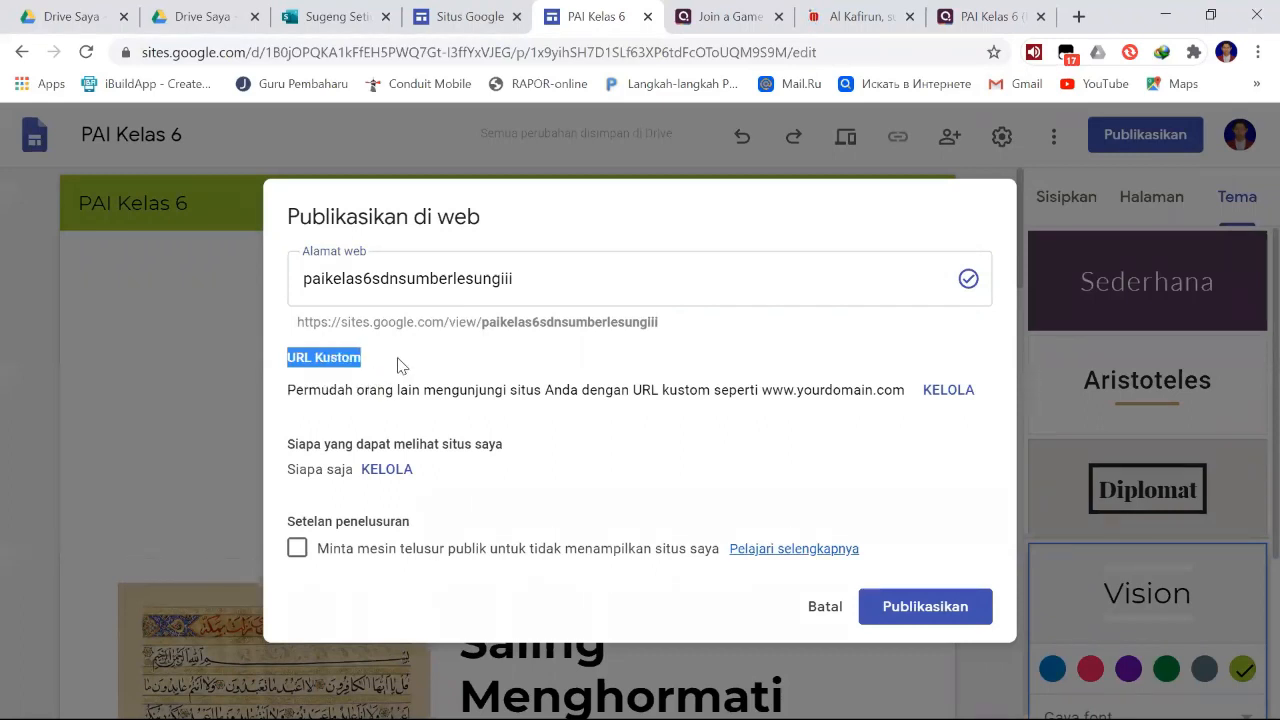
left_click(398, 364)
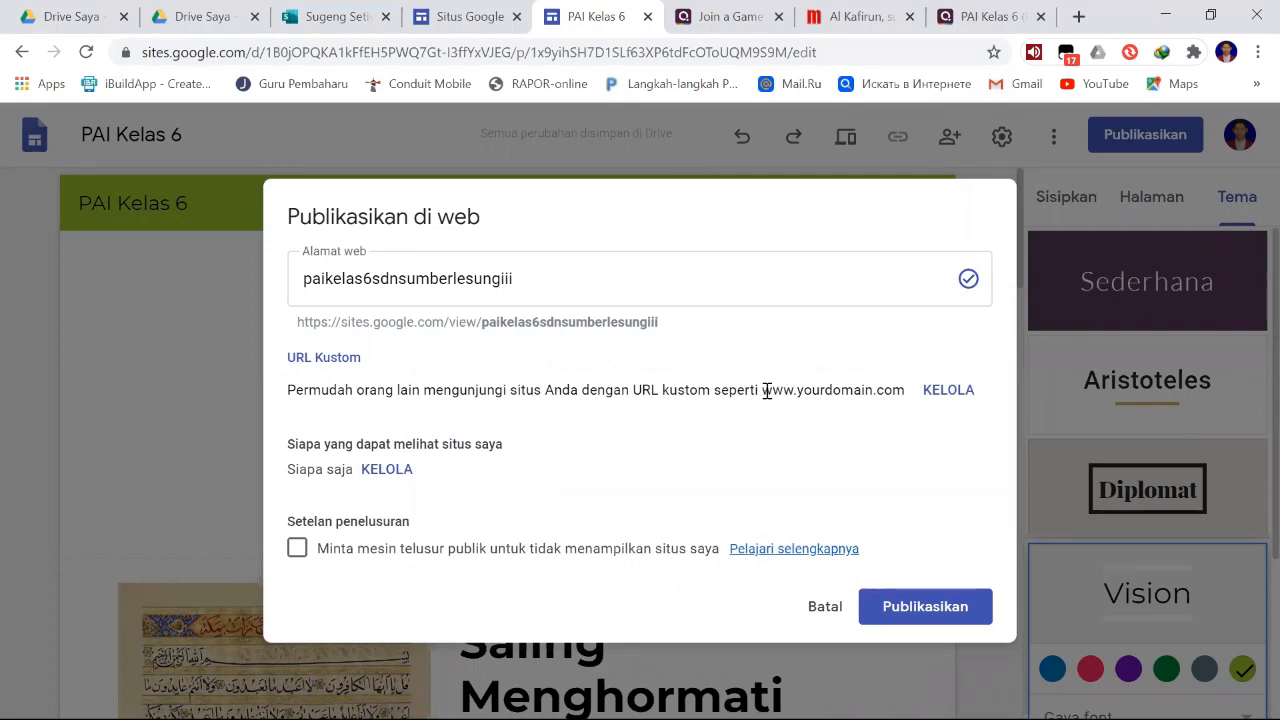
left_click_drag(762, 390, 903, 397)
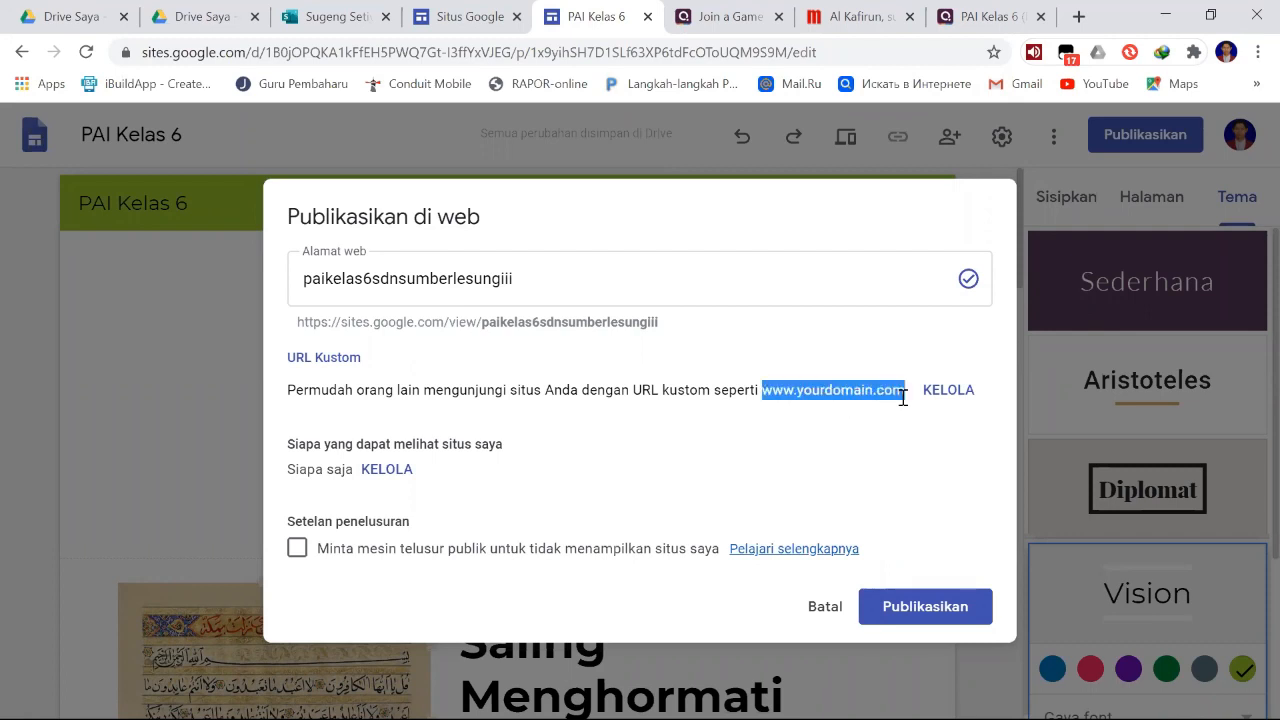
left_click(705, 430)
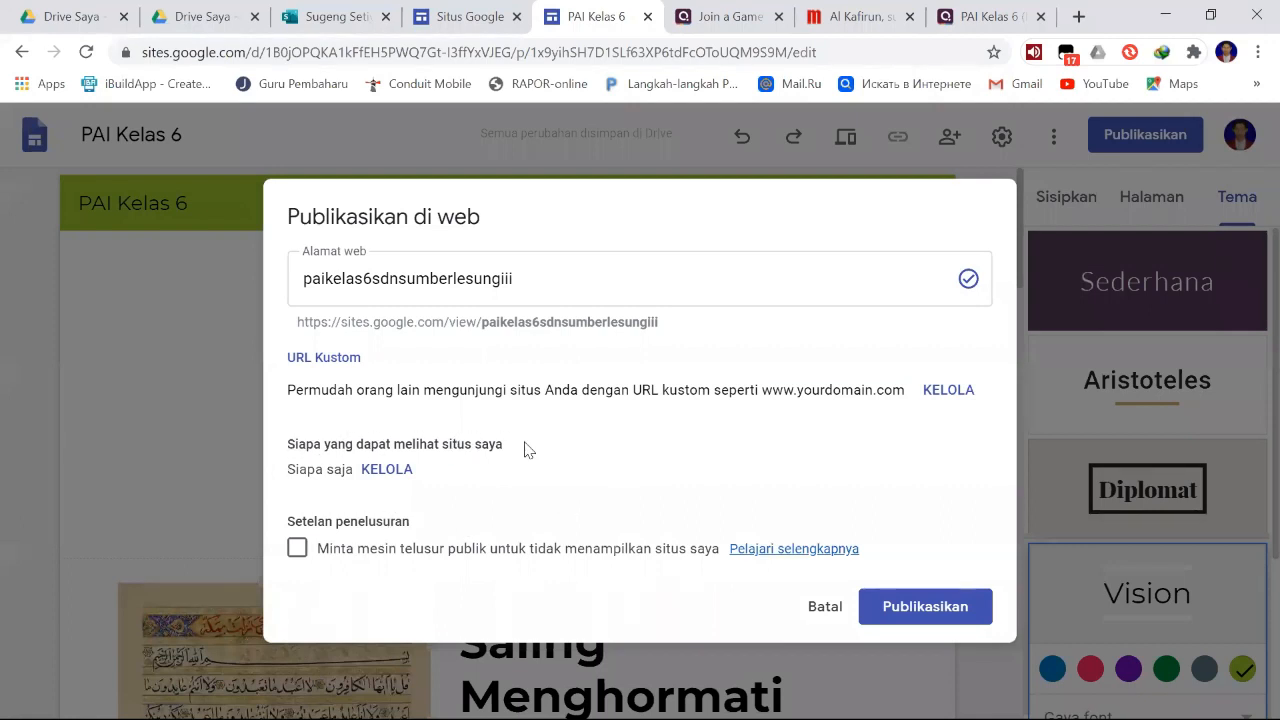
left_click_drag(288, 473, 351, 473)
left_click(352, 474)
triple_click(352, 472)
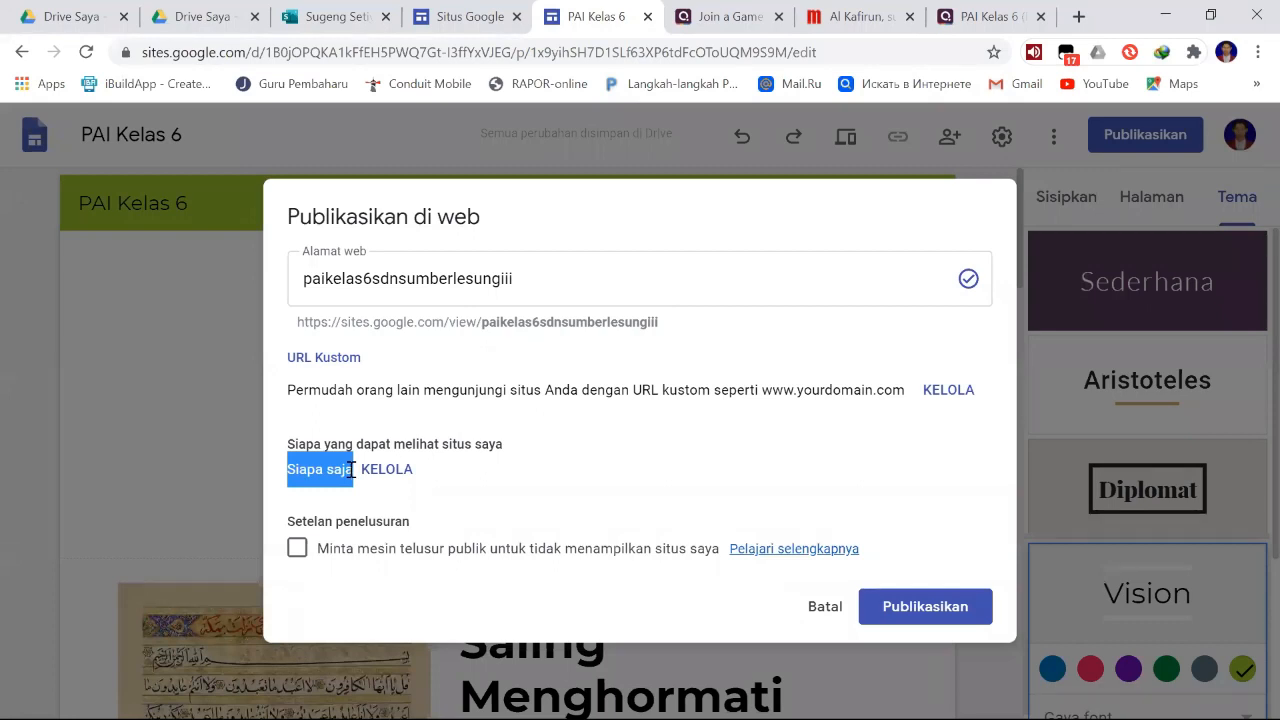
left_click(503, 473)
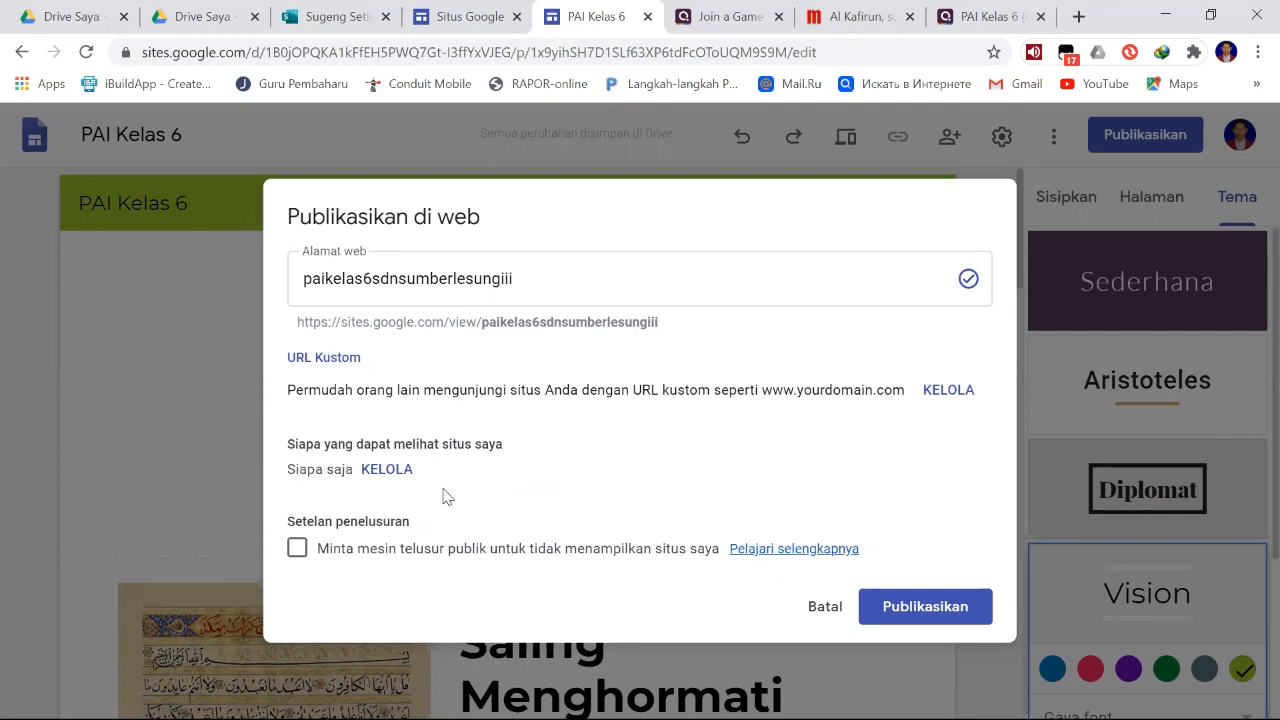
- Check the link-sharing choices for the draft and the published site, keeping Dibatasi and Umum respectively
left_click(385, 476)
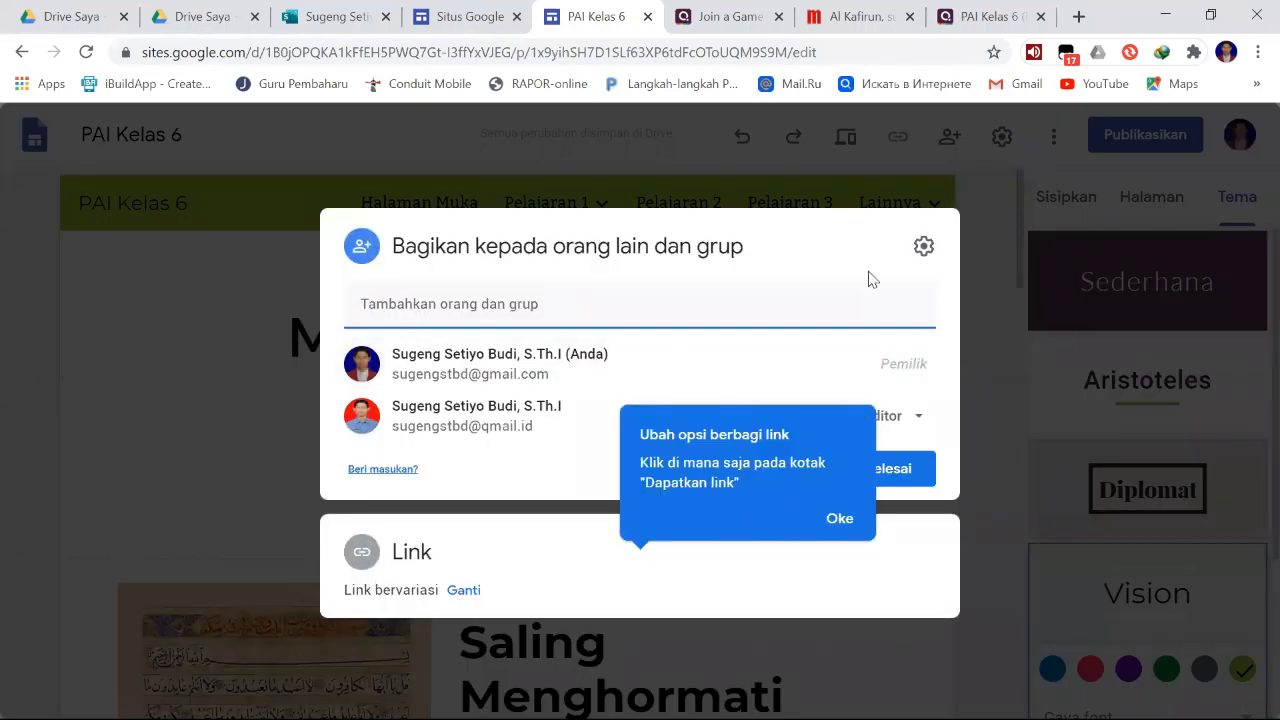
left_click(893, 568)
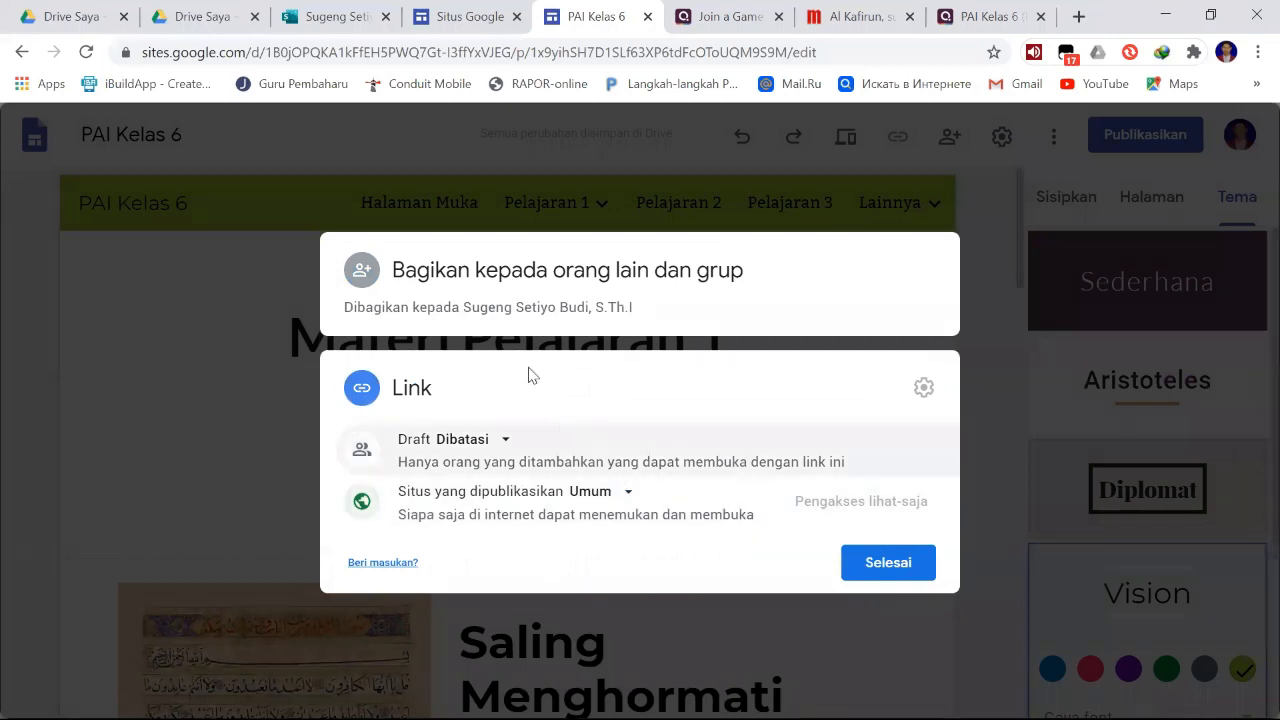
left_click(504, 443)
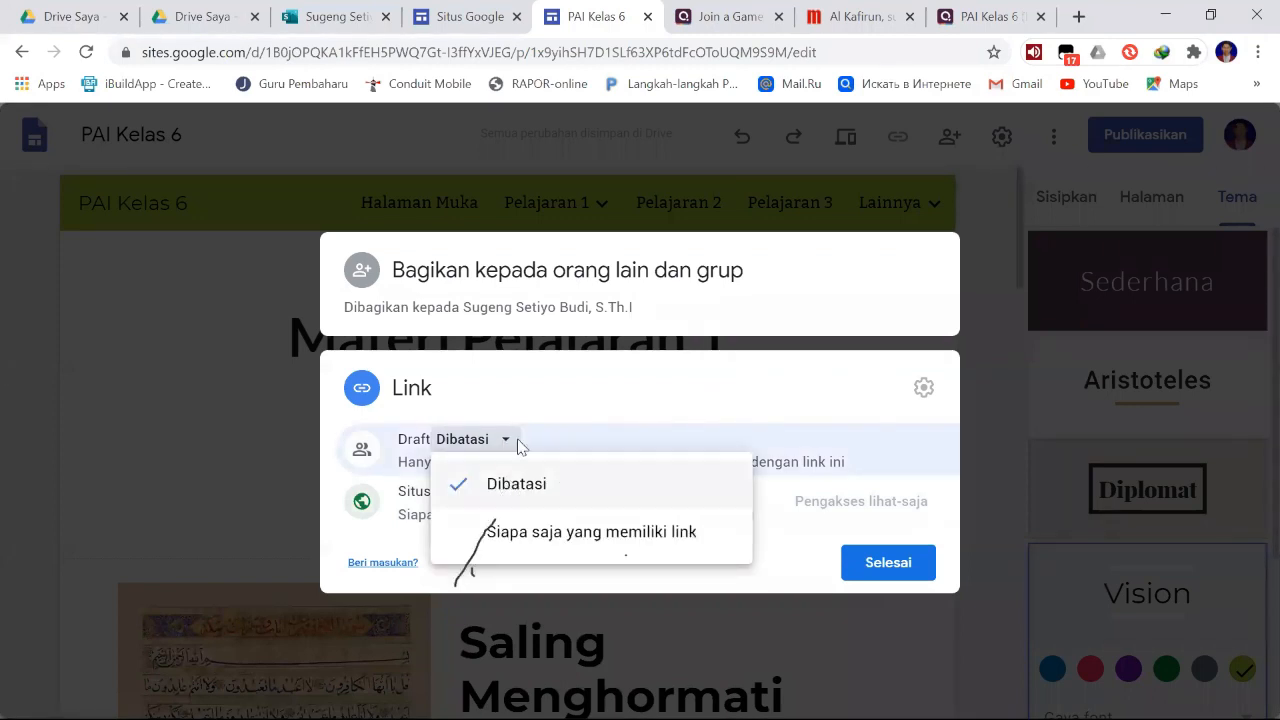
left_click(535, 402)
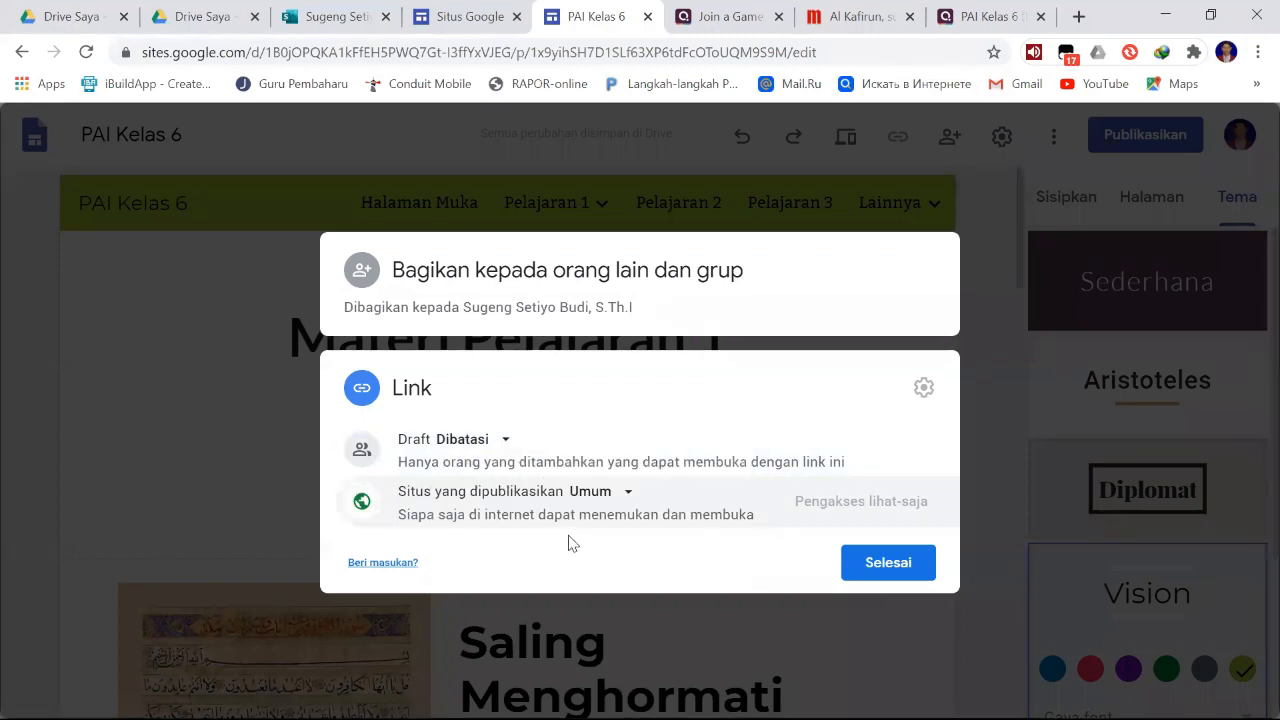
left_click(626, 497)
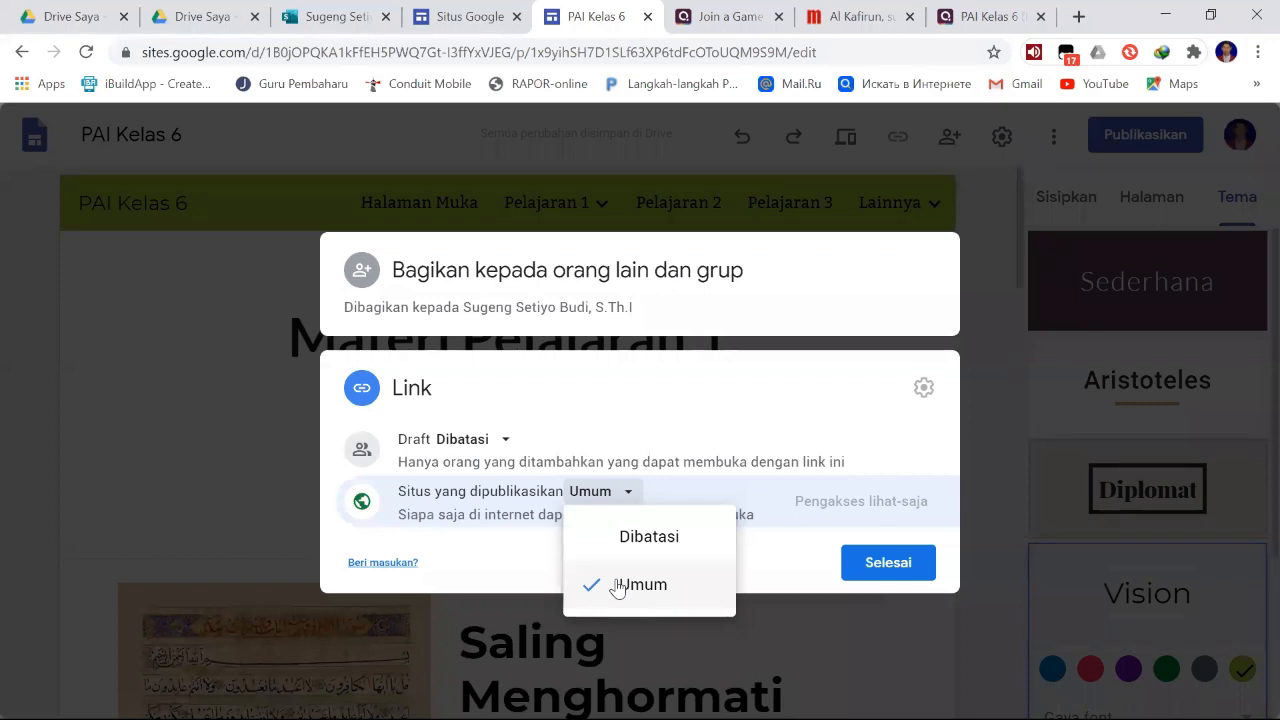
left_click(628, 497)
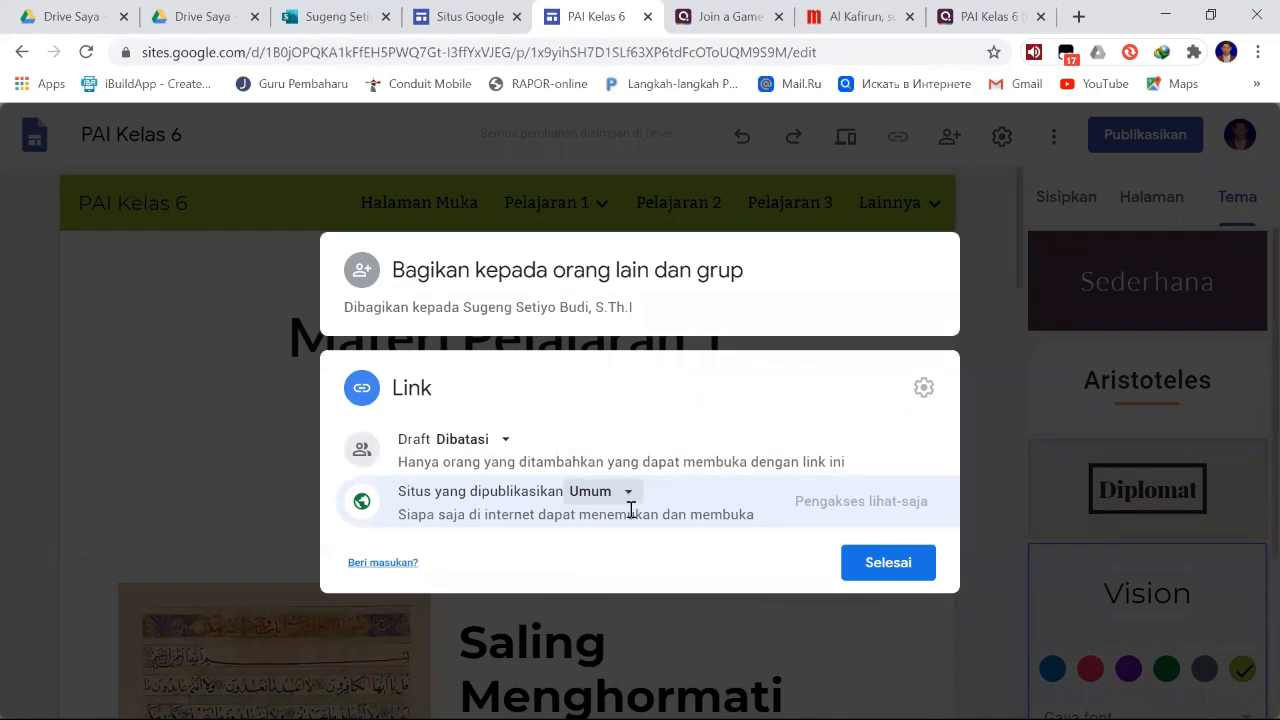
left_click(886, 562)
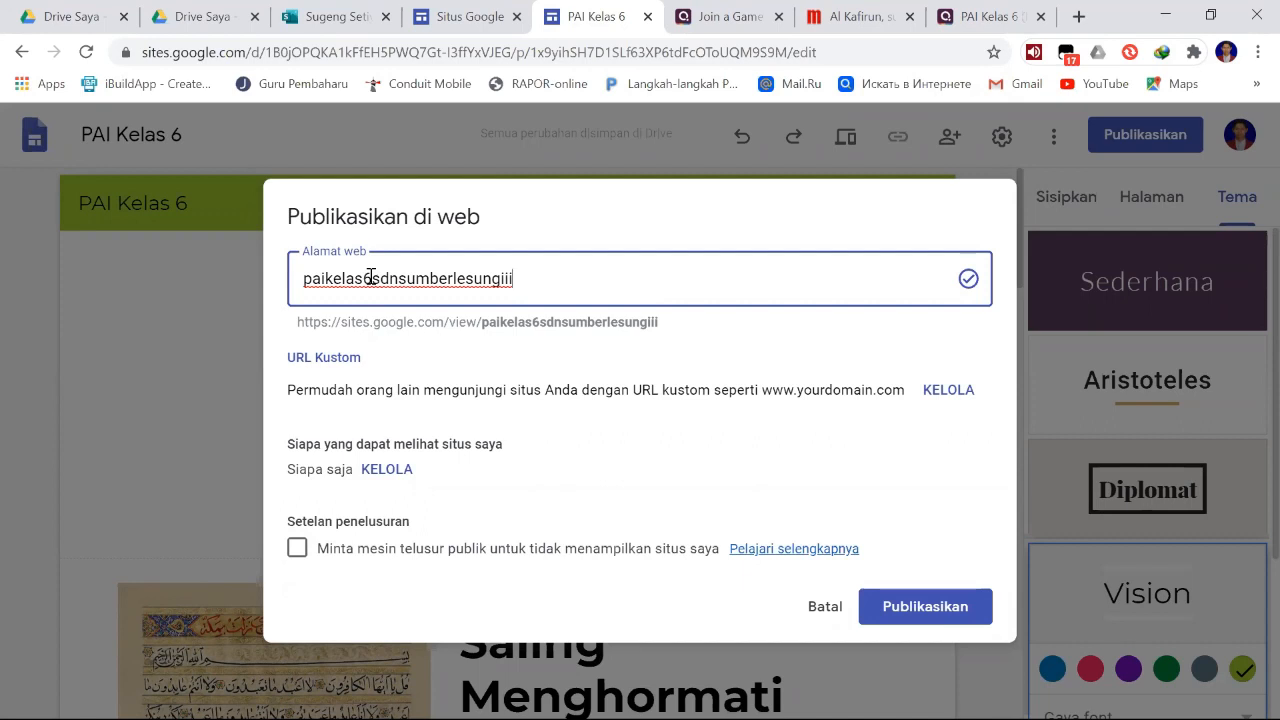
- Publish the site, leaving the request to hide it from public search engines disabled
left_click(297, 548)
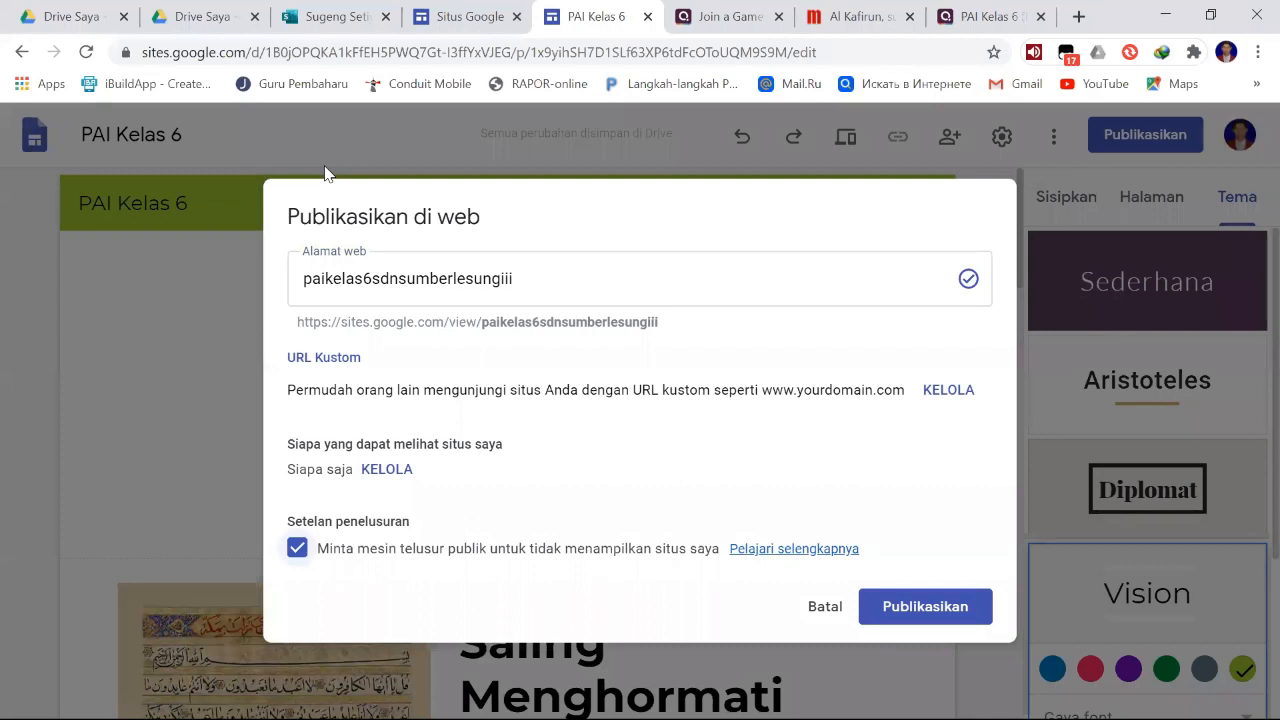
left_click(297, 548)
left_click(948, 612)
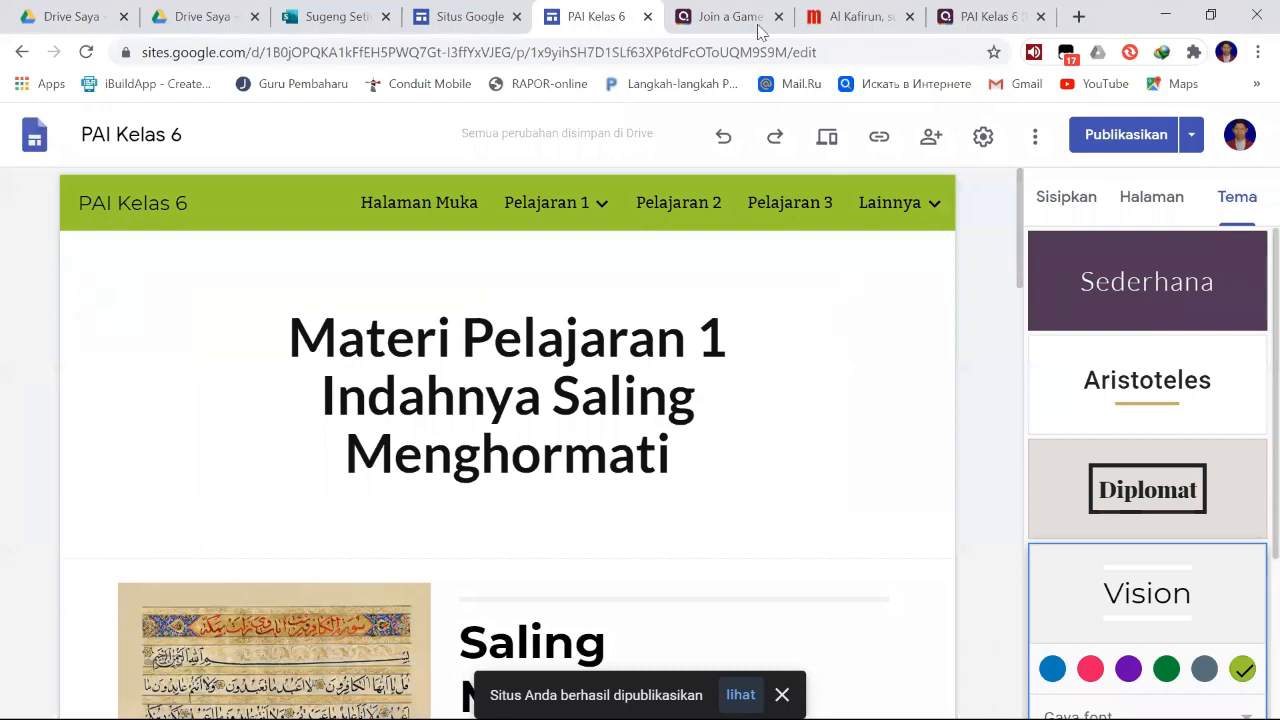
- Look over the available publishing options and open the published site
left_click(1193, 135)
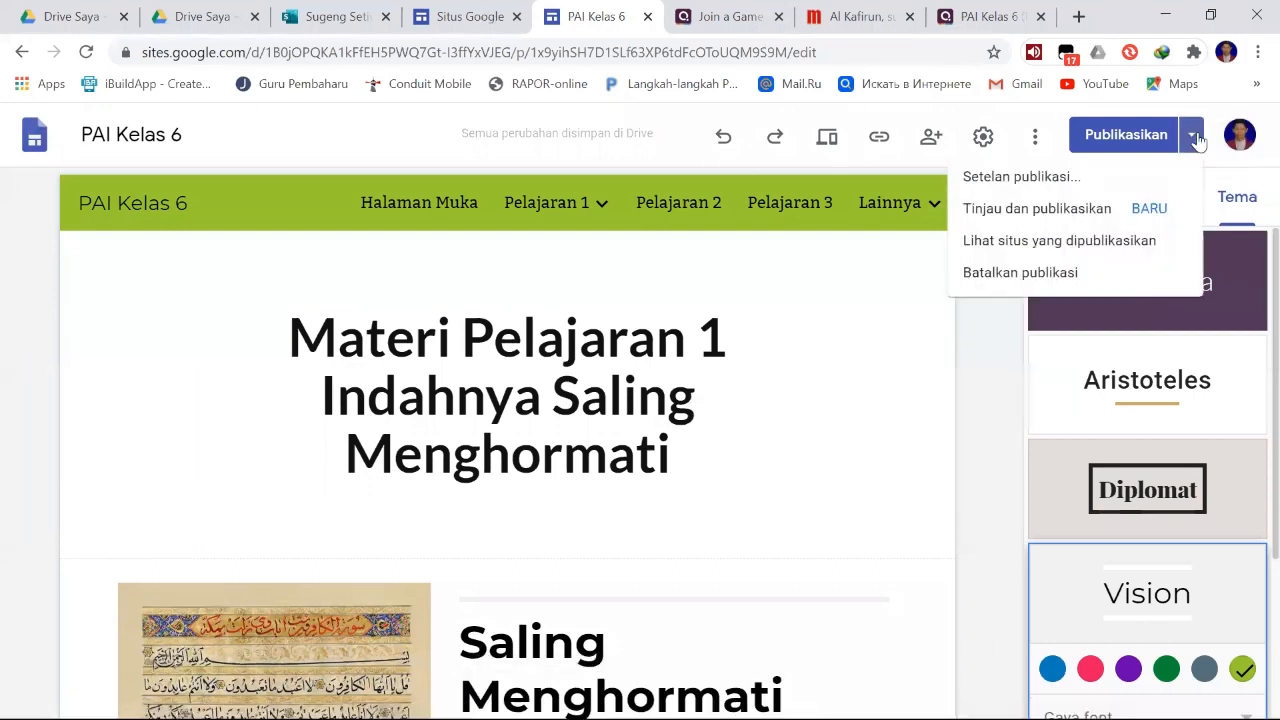
left_click(1196, 138)
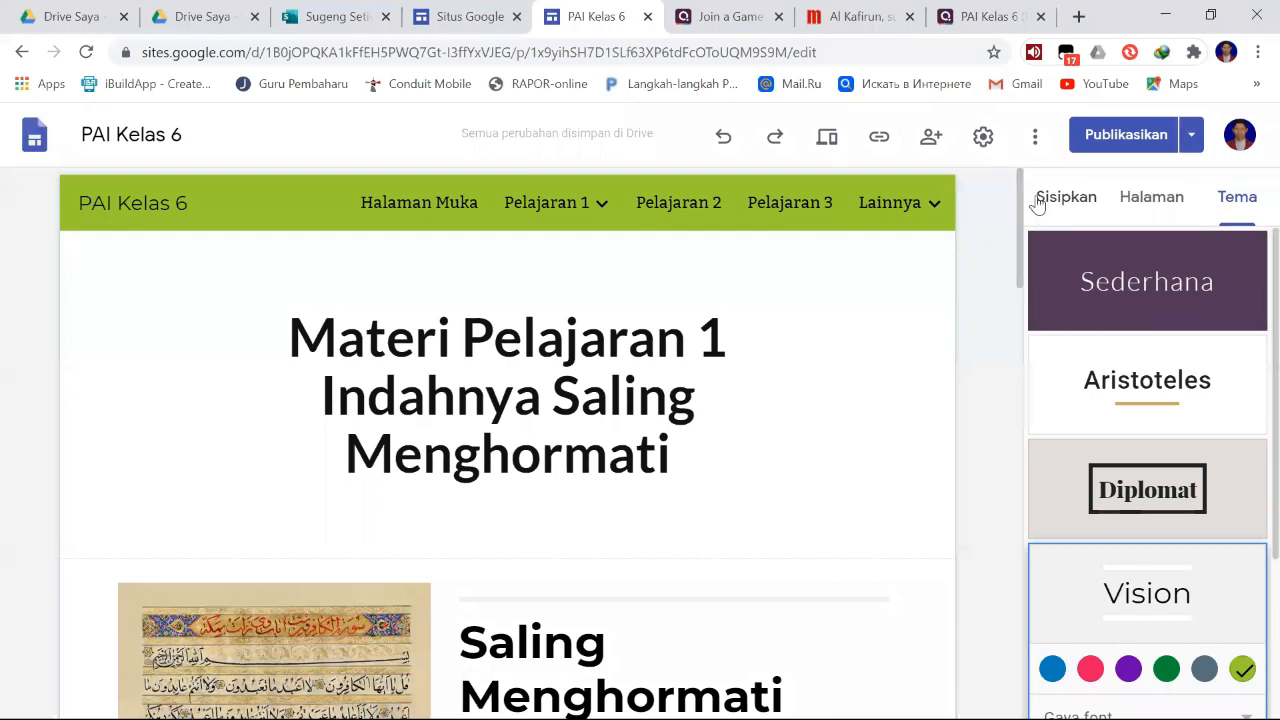
left_click(1141, 145)
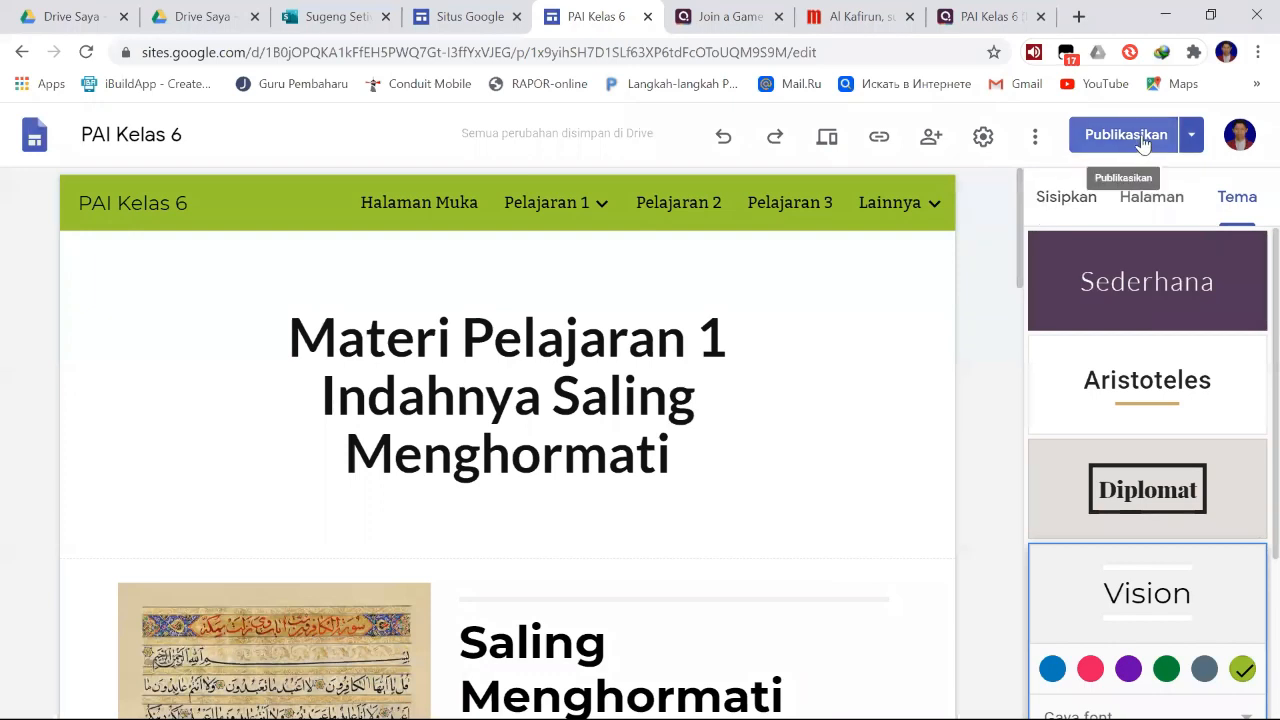
left_click(1193, 138)
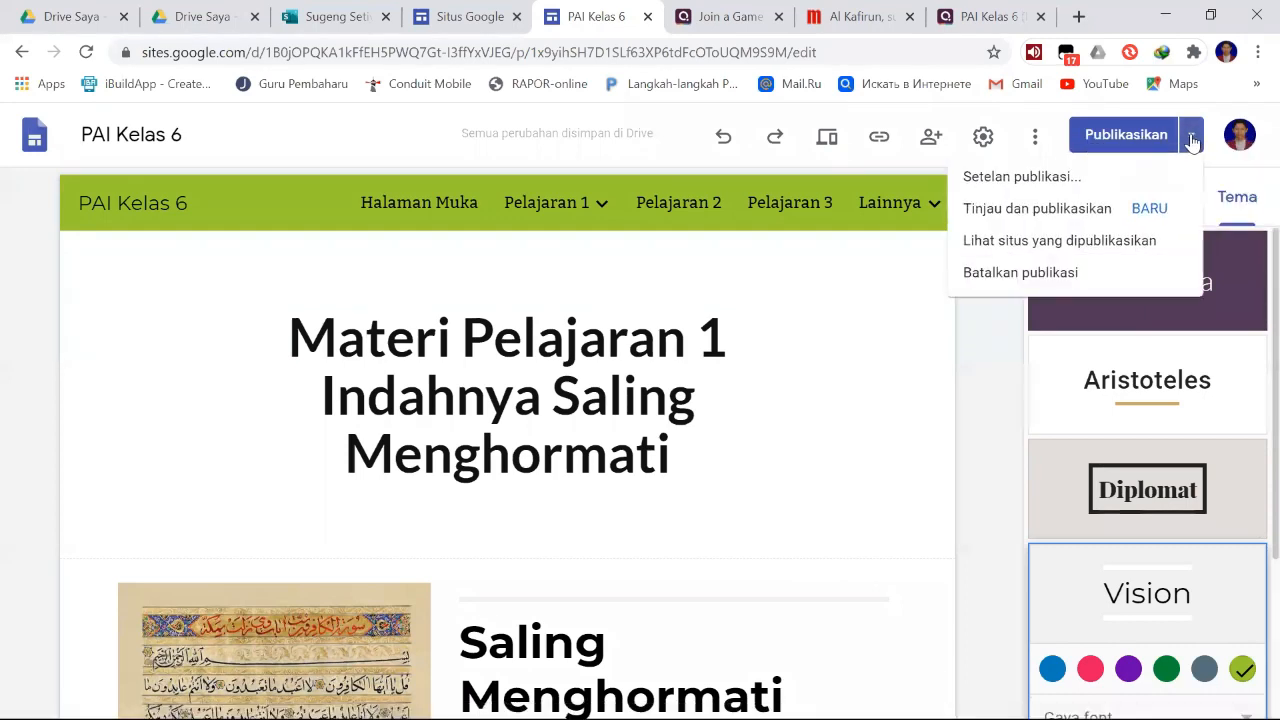
left_click(1192, 139)
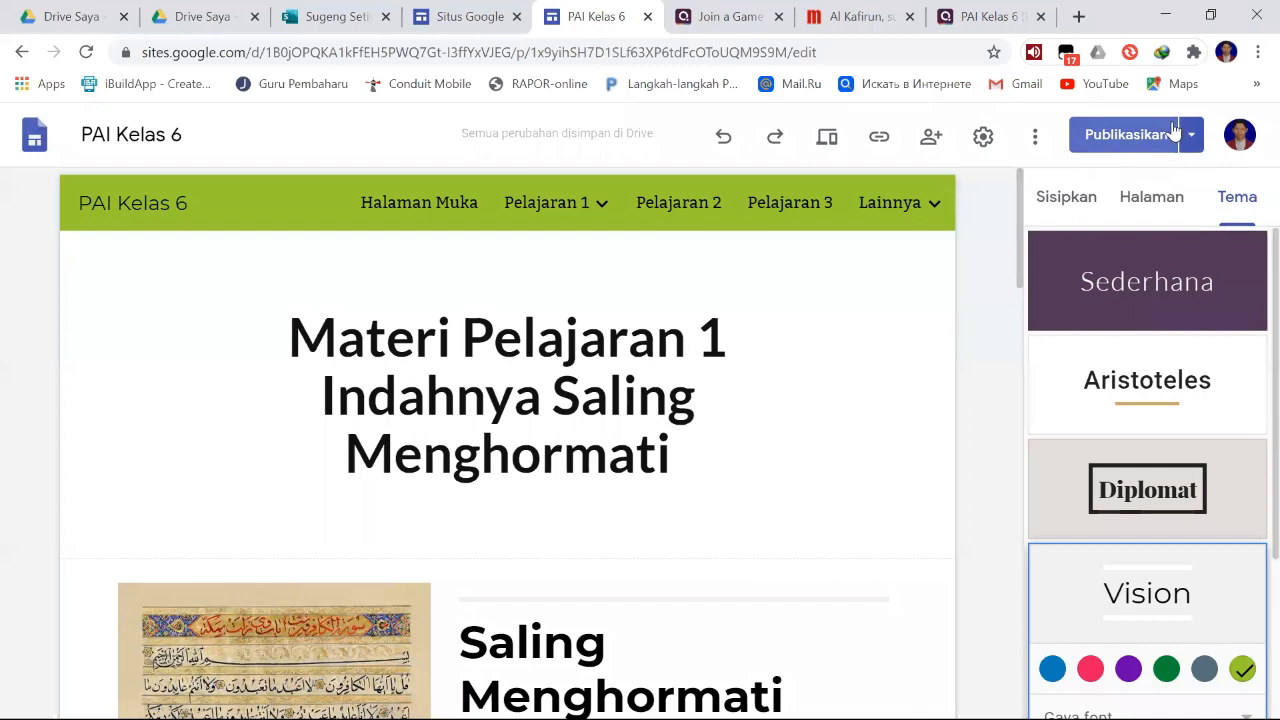
left_click(1193, 139)
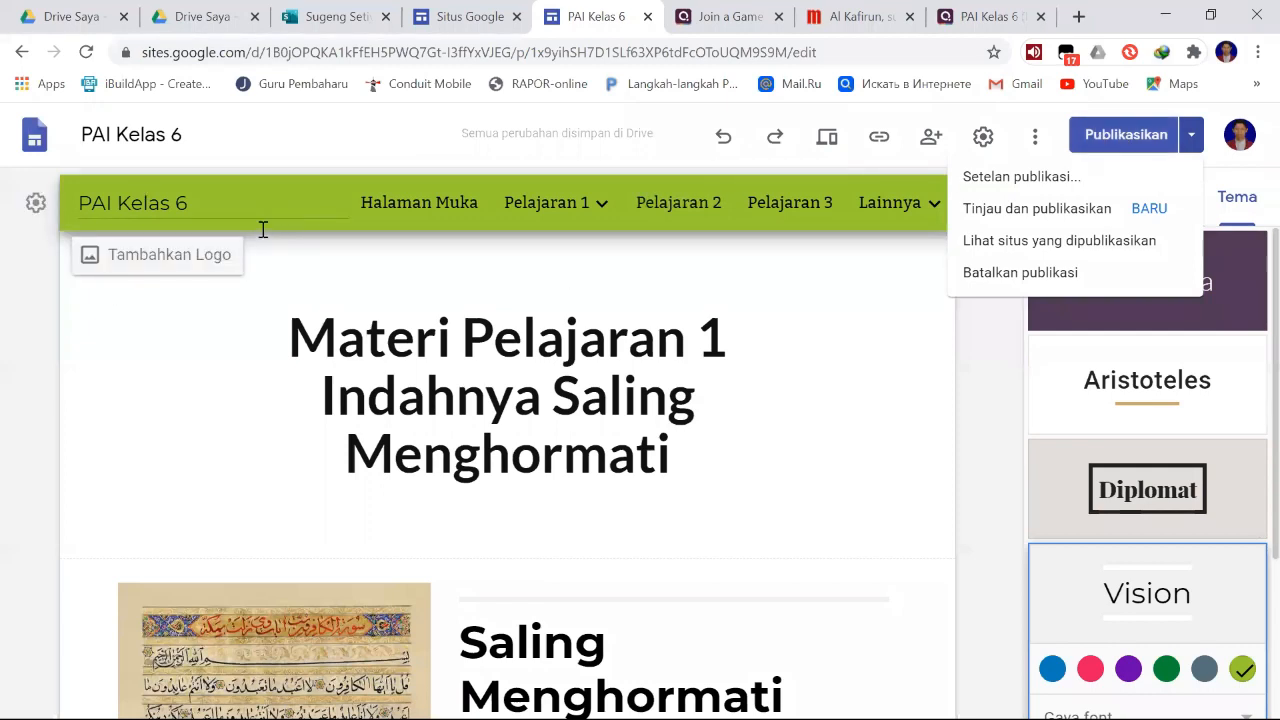
left_click(1034, 254)
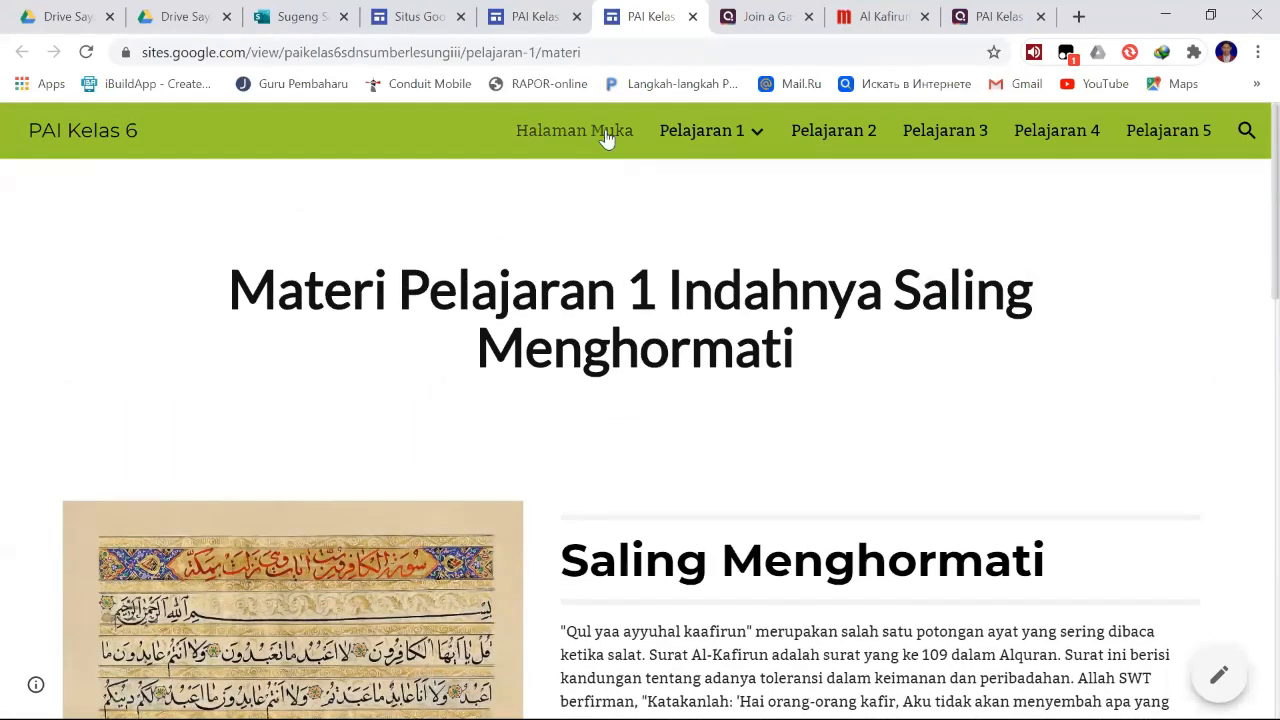
- View the published site's Halaman Muka page and read through Pelajaran 1's Materi page
left_click(514, 137)
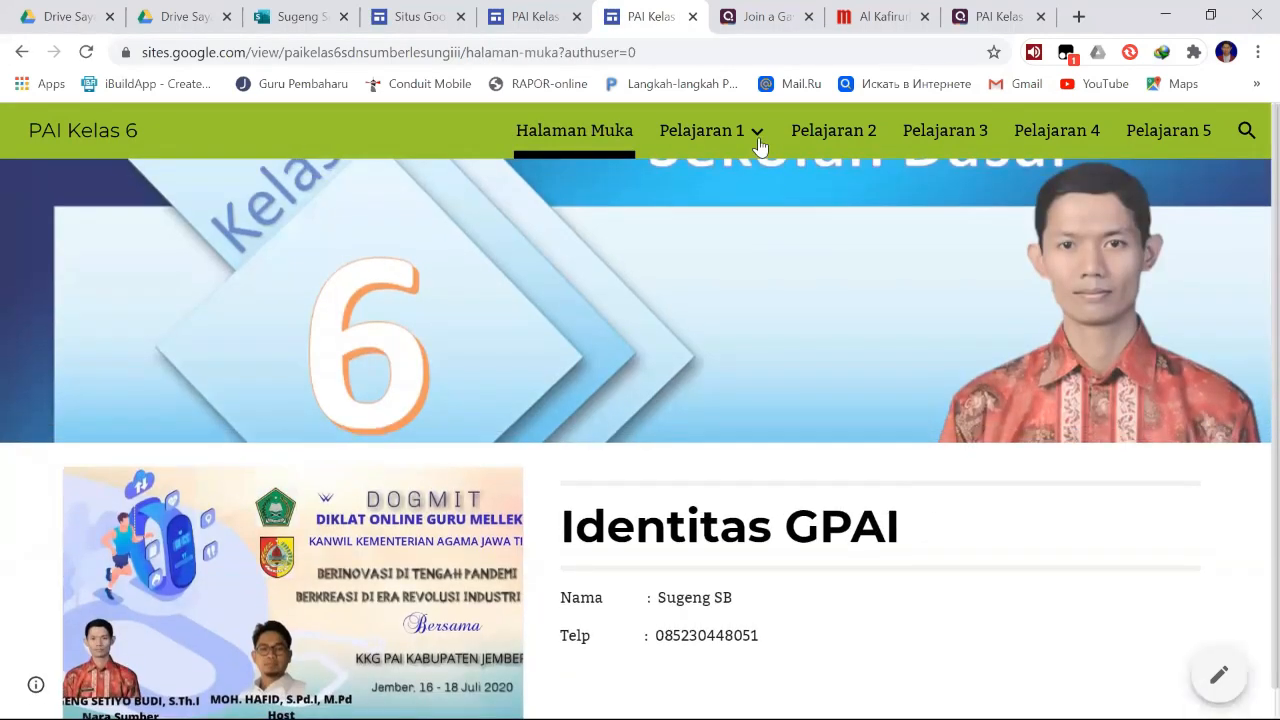
left_click(711, 204)
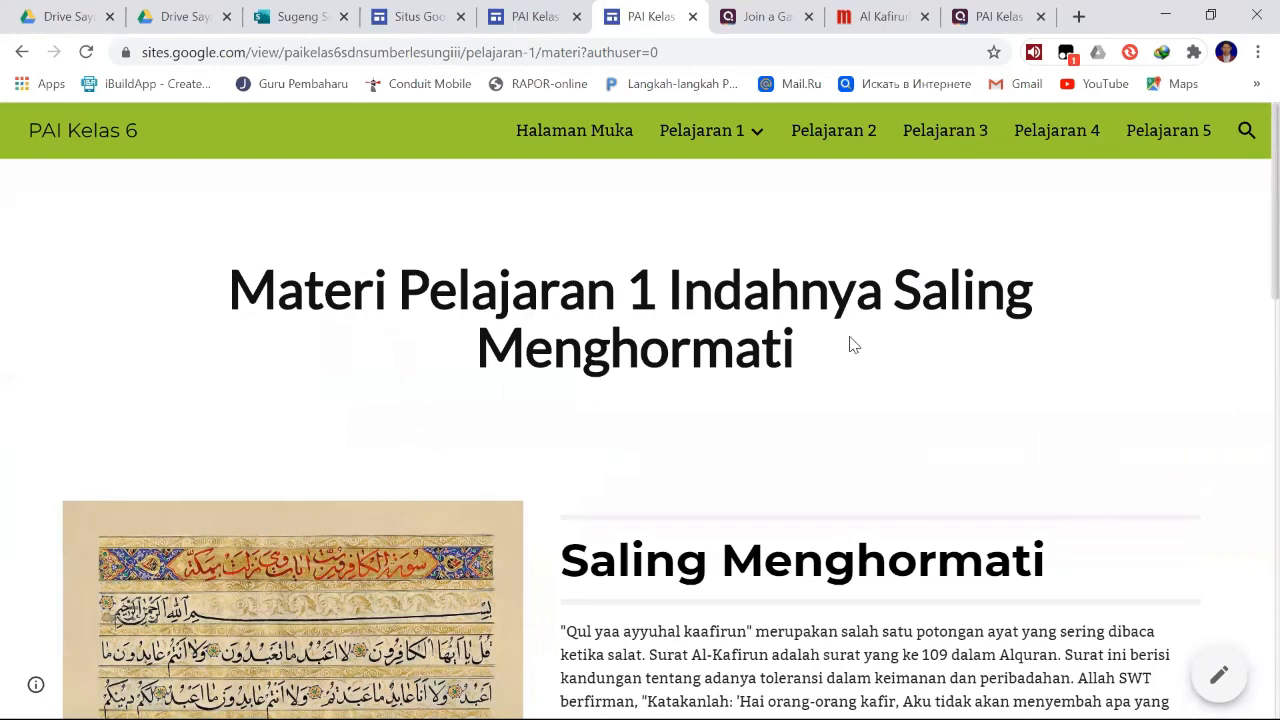
scroll(851, 340, "down", 6)
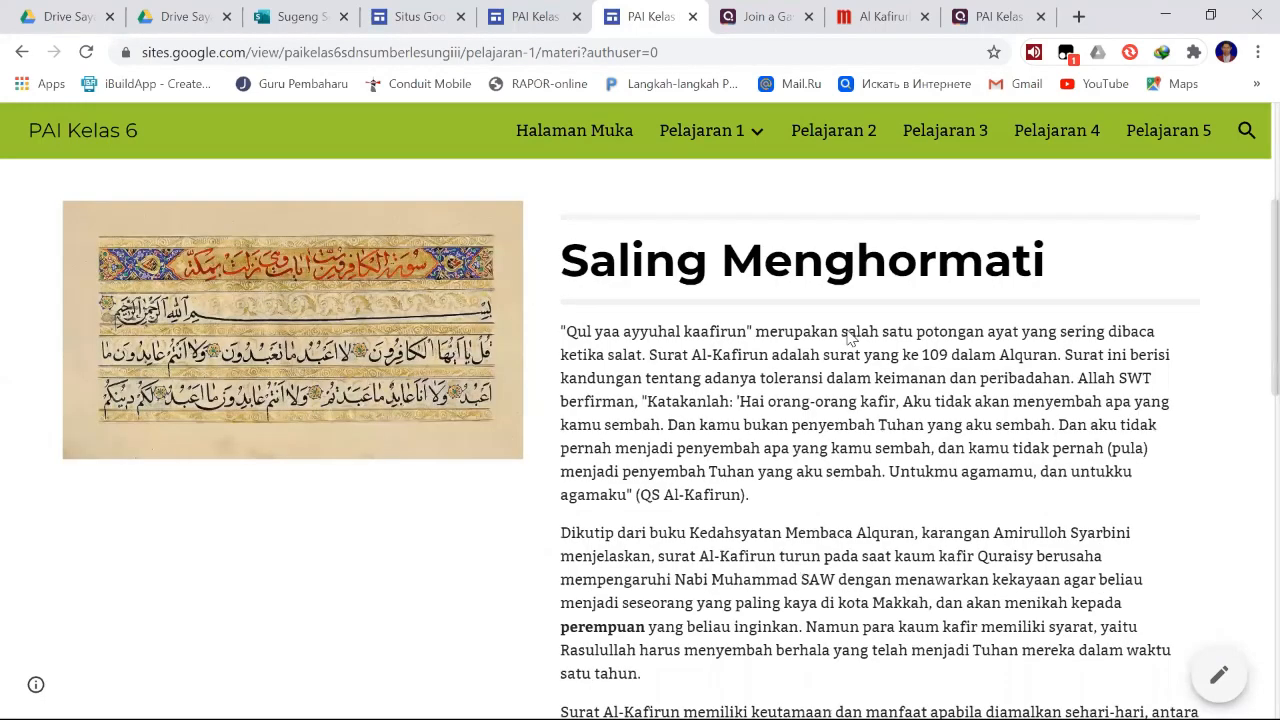
scroll(851, 340, "down", 4)
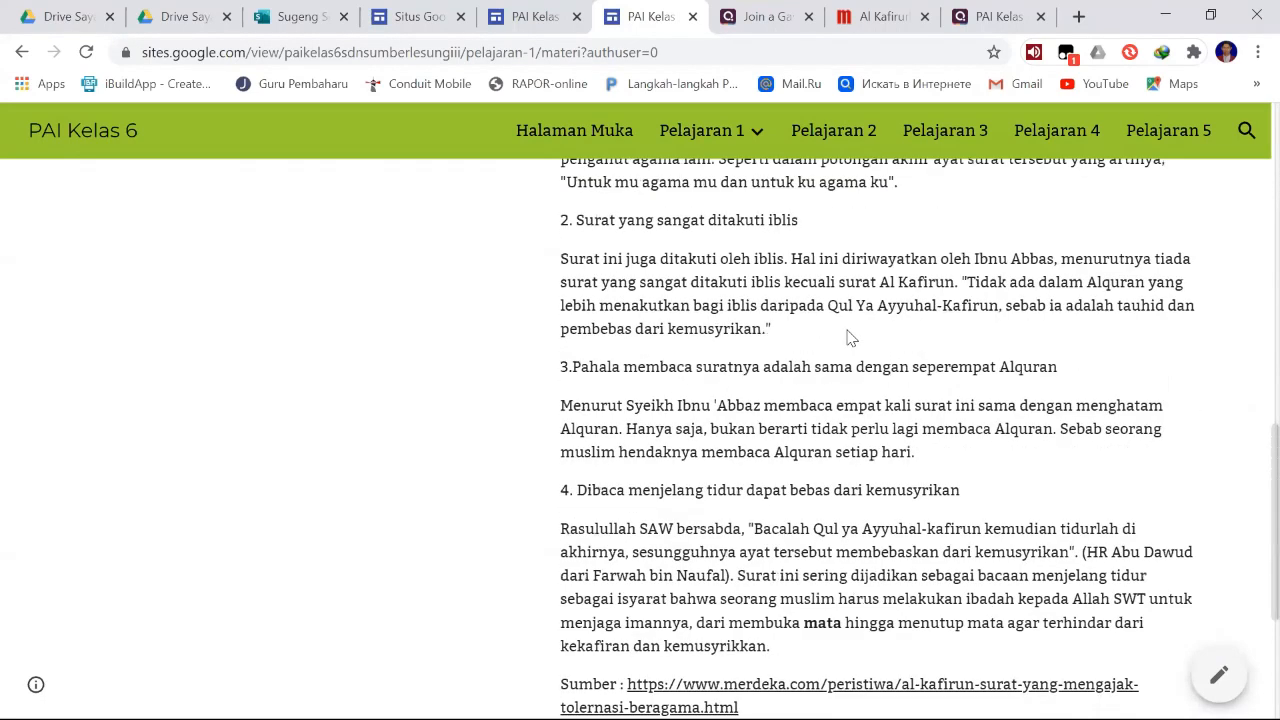
scroll(849, 338, "down", 3)
scroll(857, 363, "up", 5)
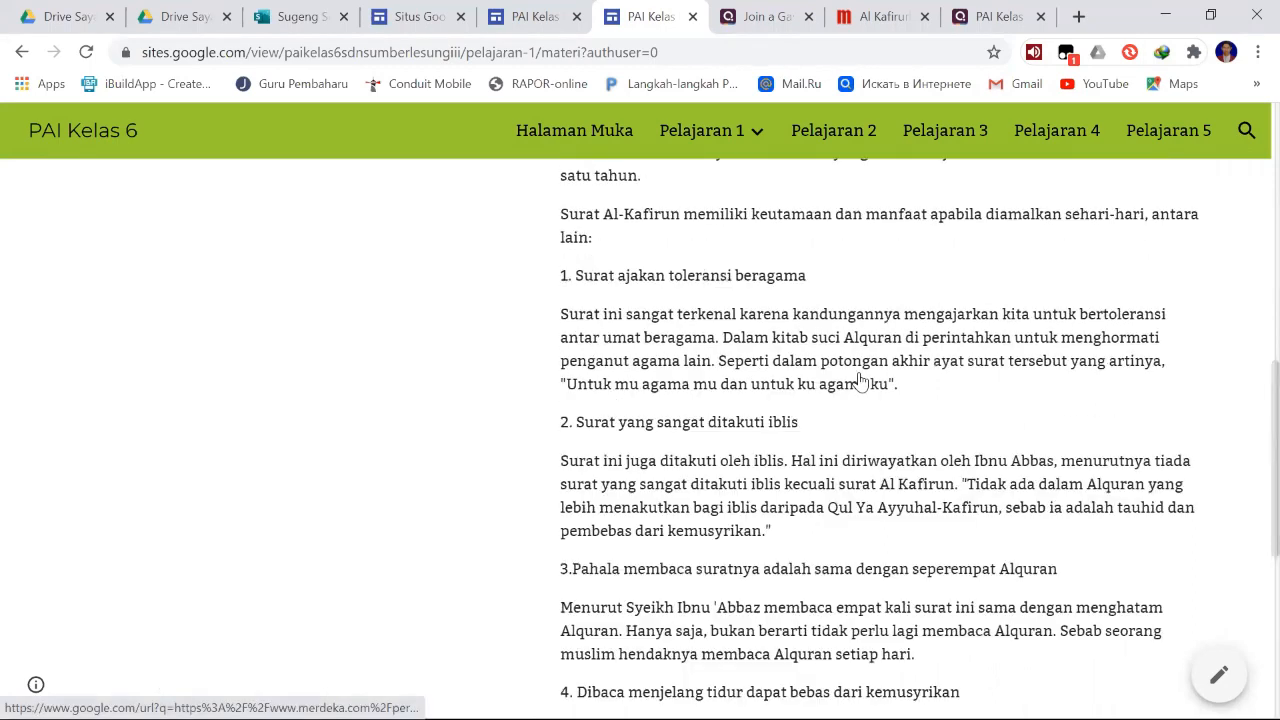
scroll(723, 217, "up", 8)
- Open Pelajaran 1's Video page on the published site and look through its embedded videos
mouse_move(751, 137)
left_click(720, 240)
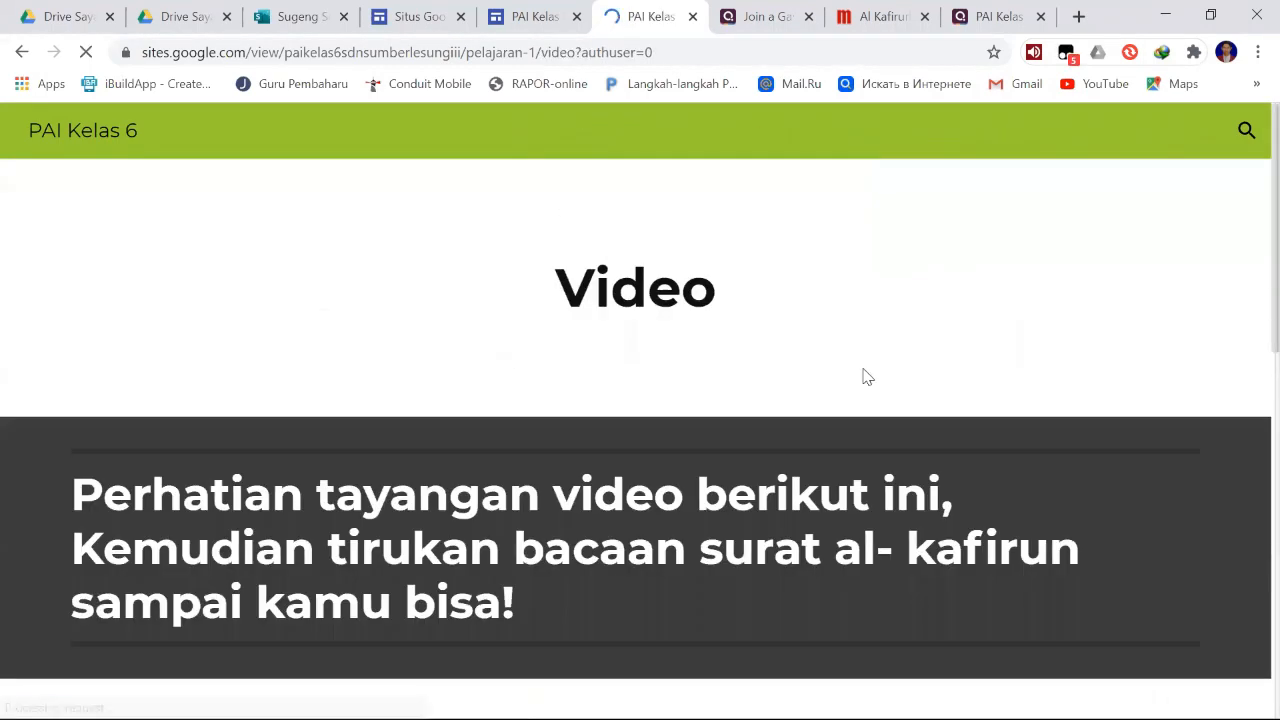
scroll(860, 370, "down", 2)
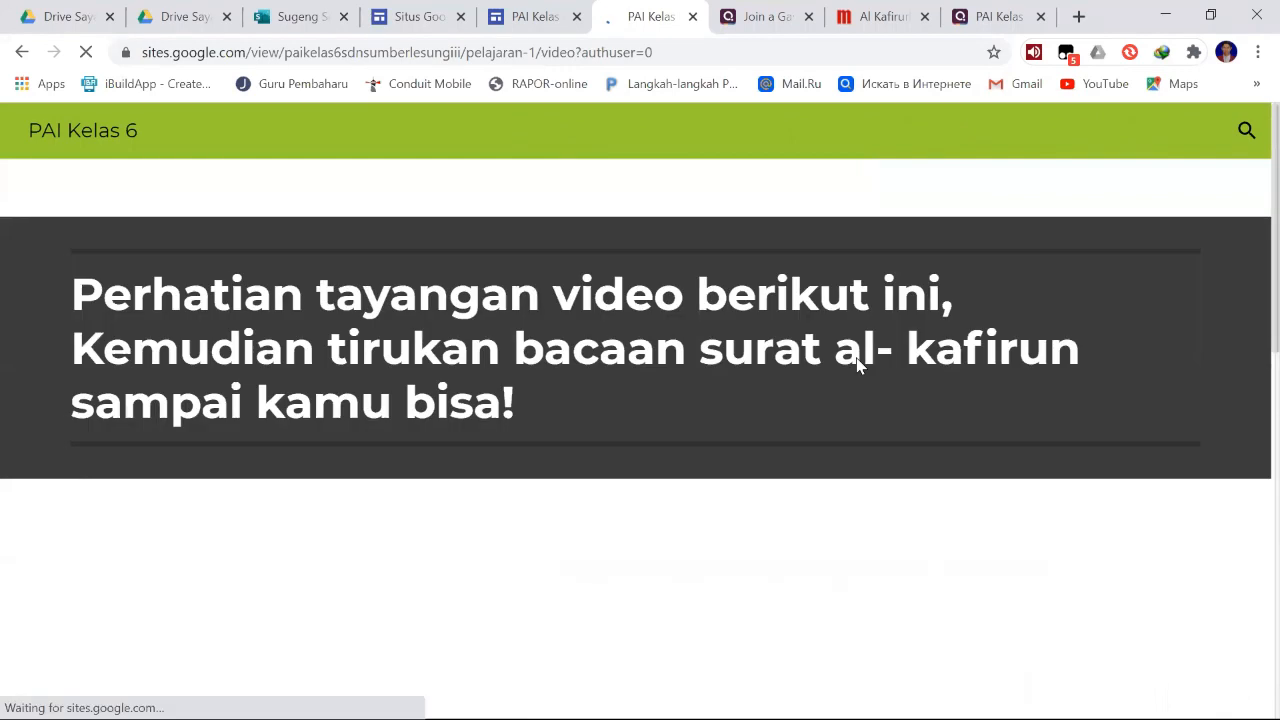
scroll(948, 376, "down", 2)
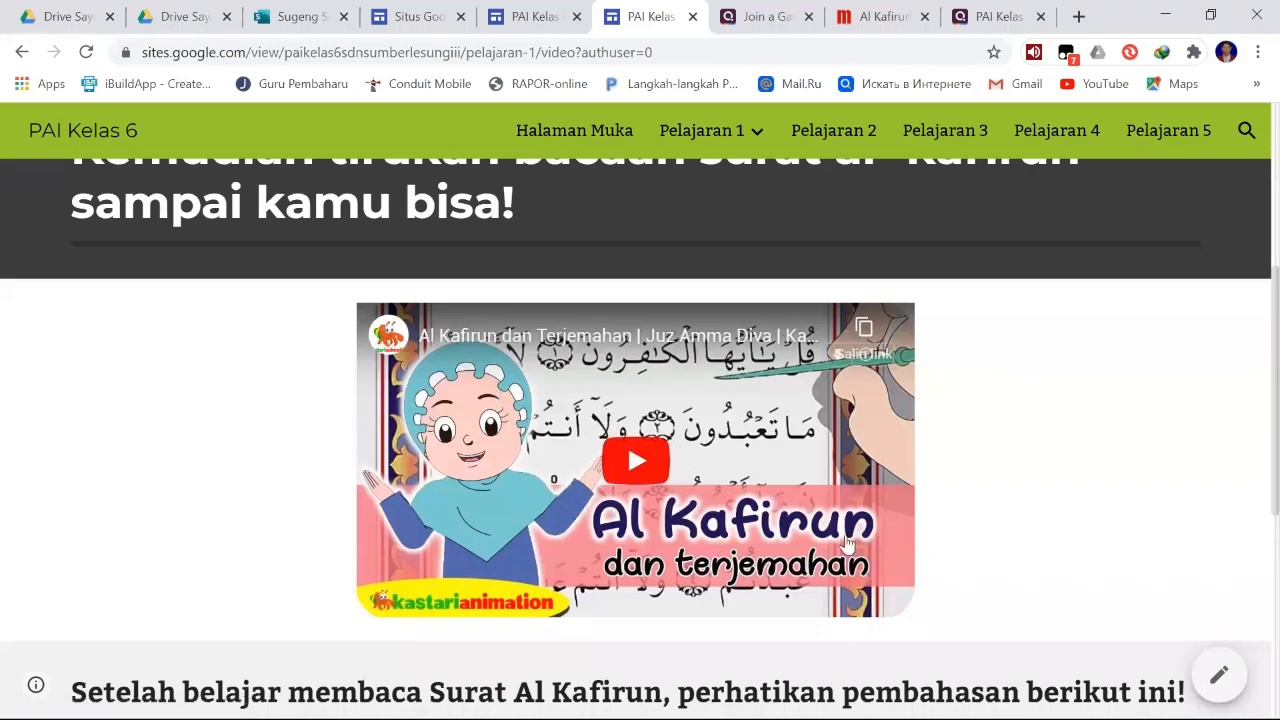
scroll(766, 478, "down", 4)
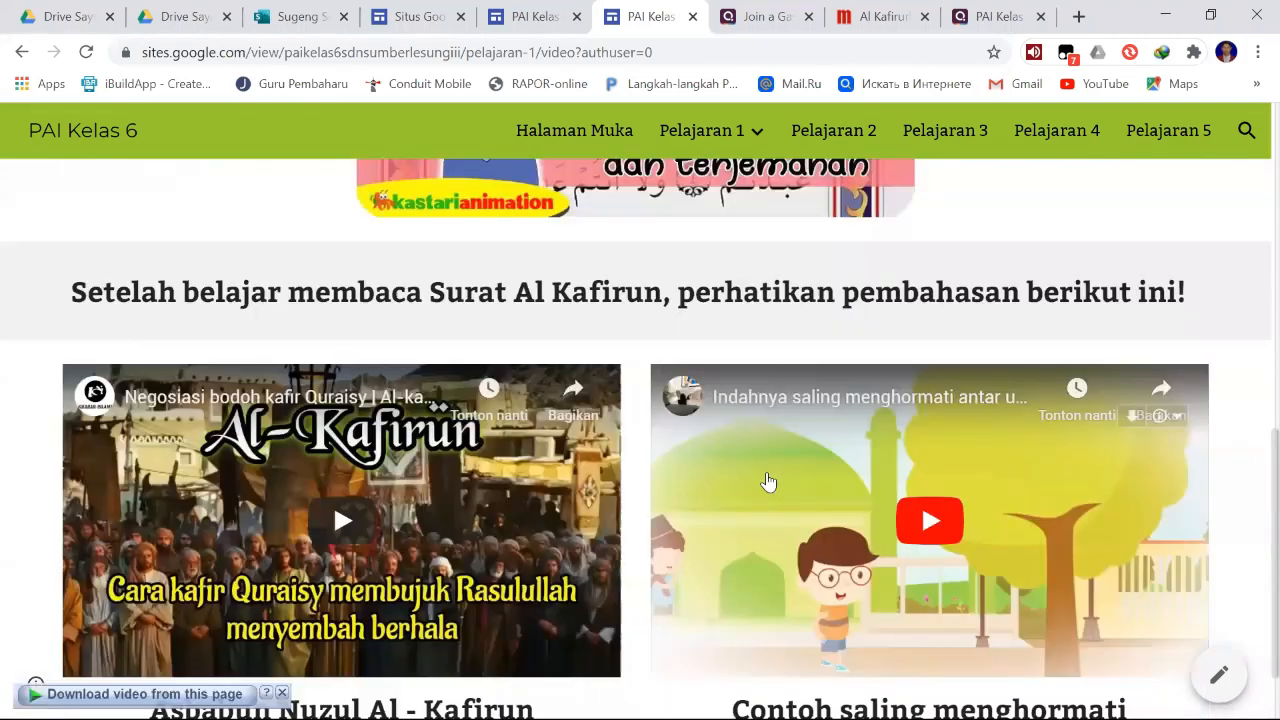
- Finish viewing the Video page, look through Pelajaran 1's Latihan / soal page with its form and Quizizz quiz, and close the published site
scroll(572, 530, "down", 1)
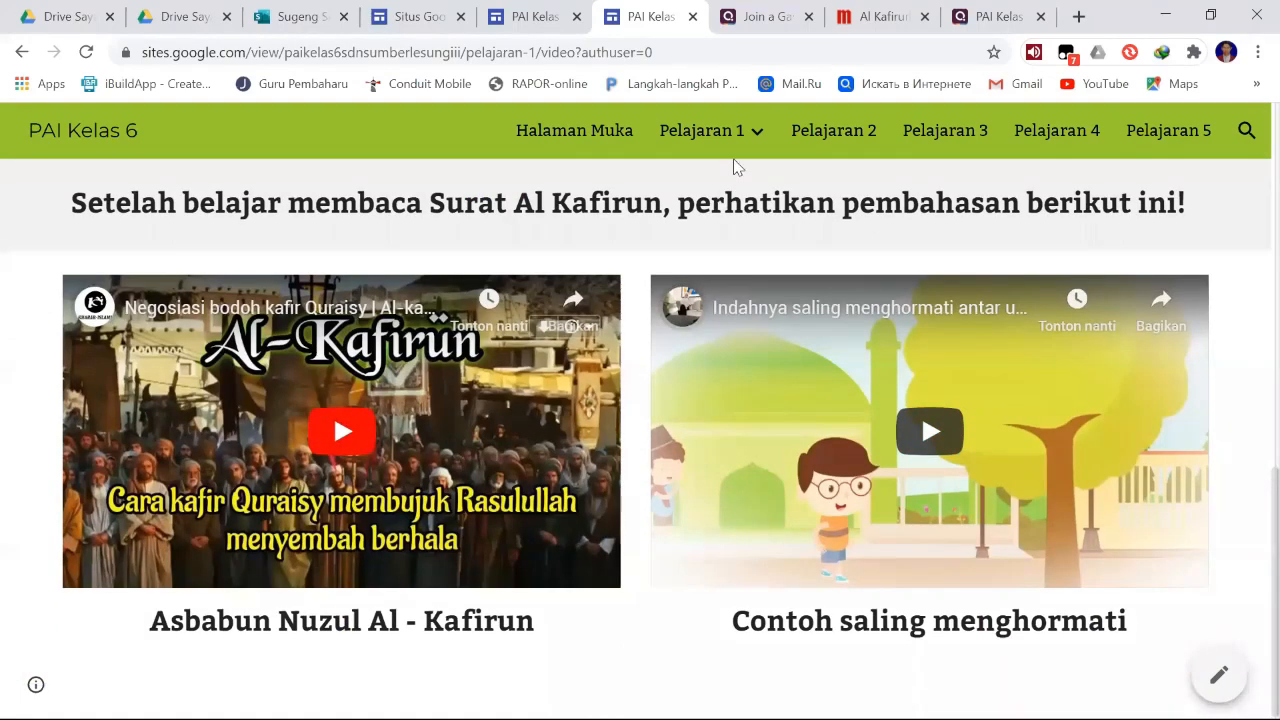
scroll(735, 167, "up", 4)
mouse_move(748, 183)
left_click(751, 278)
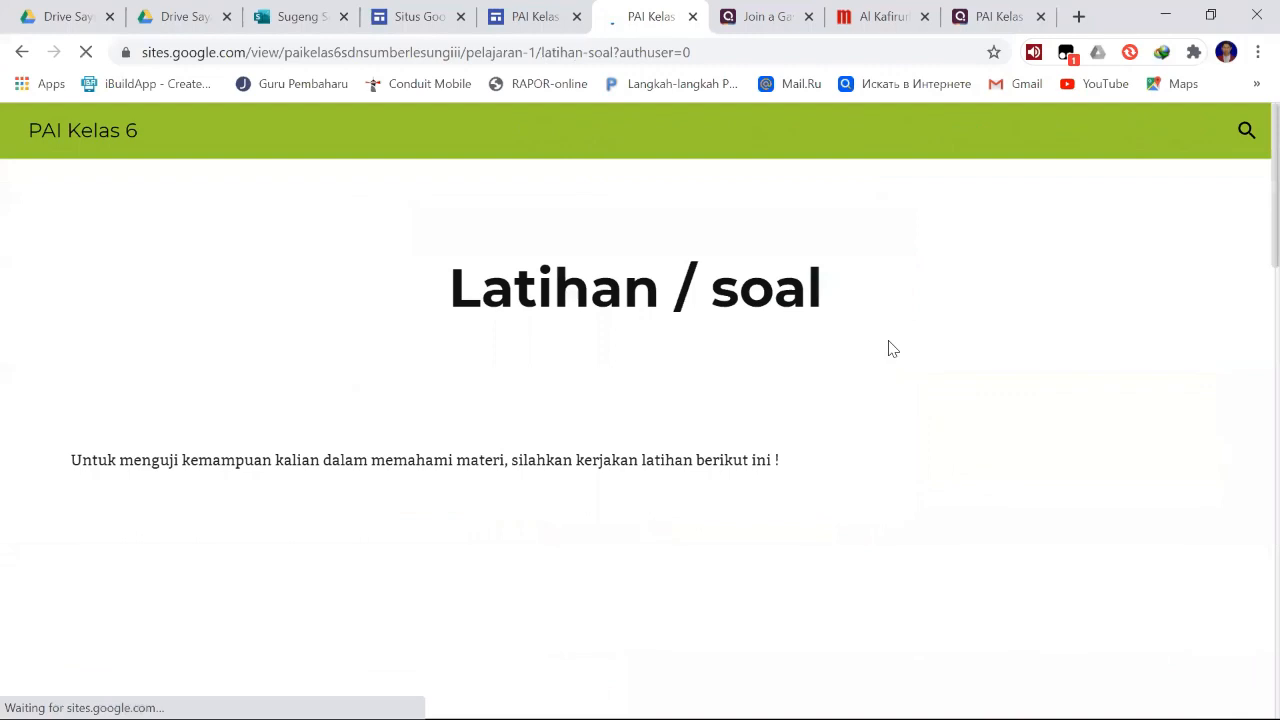
scroll(985, 388, "down", 6)
scroll(985, 388, "down", 10)
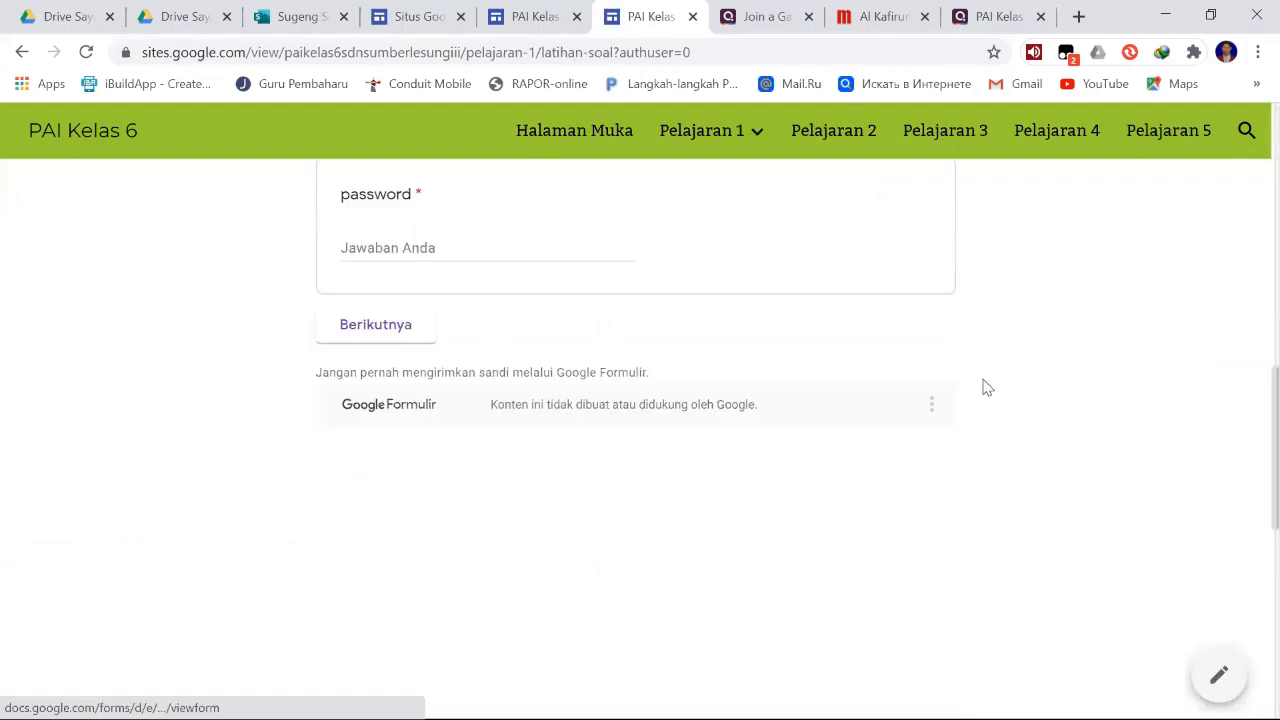
scroll(986, 388, "down", 3)
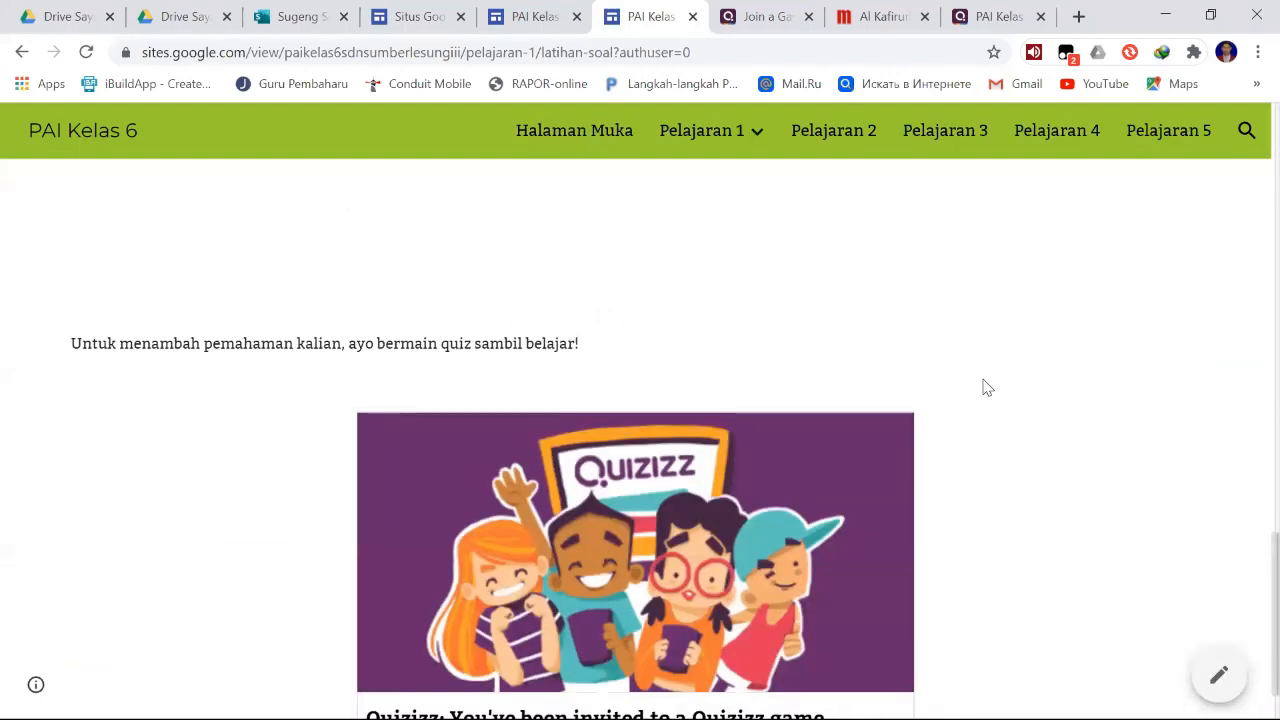
scroll(985, 388, "up", 15)
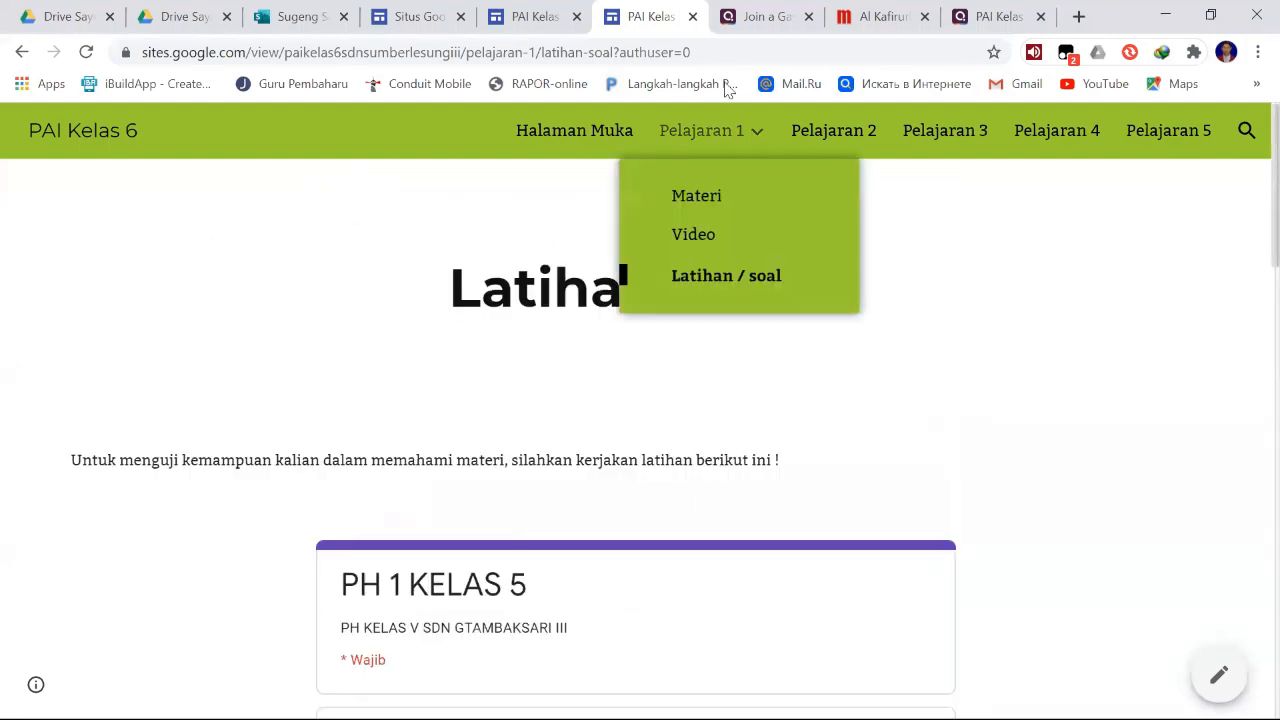
left_click(693, 17)
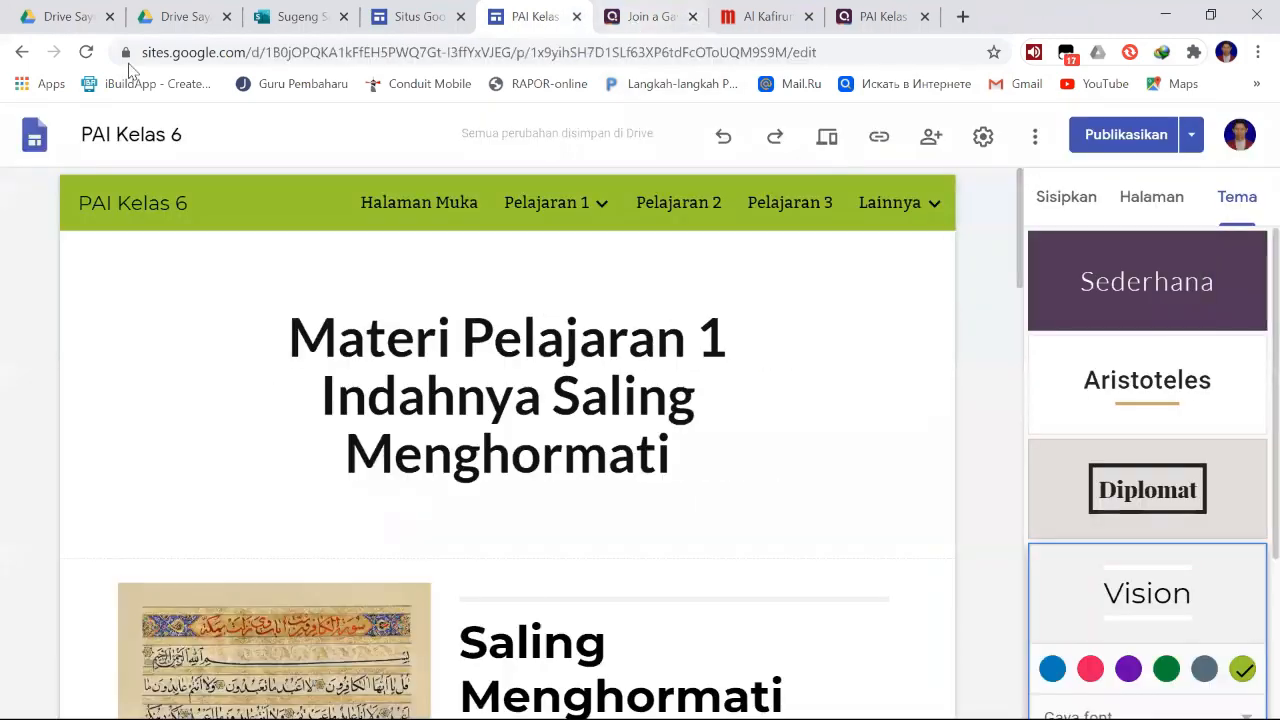
- Look over the publishing options, including the one for unpublishing the site
left_click(1193, 140)
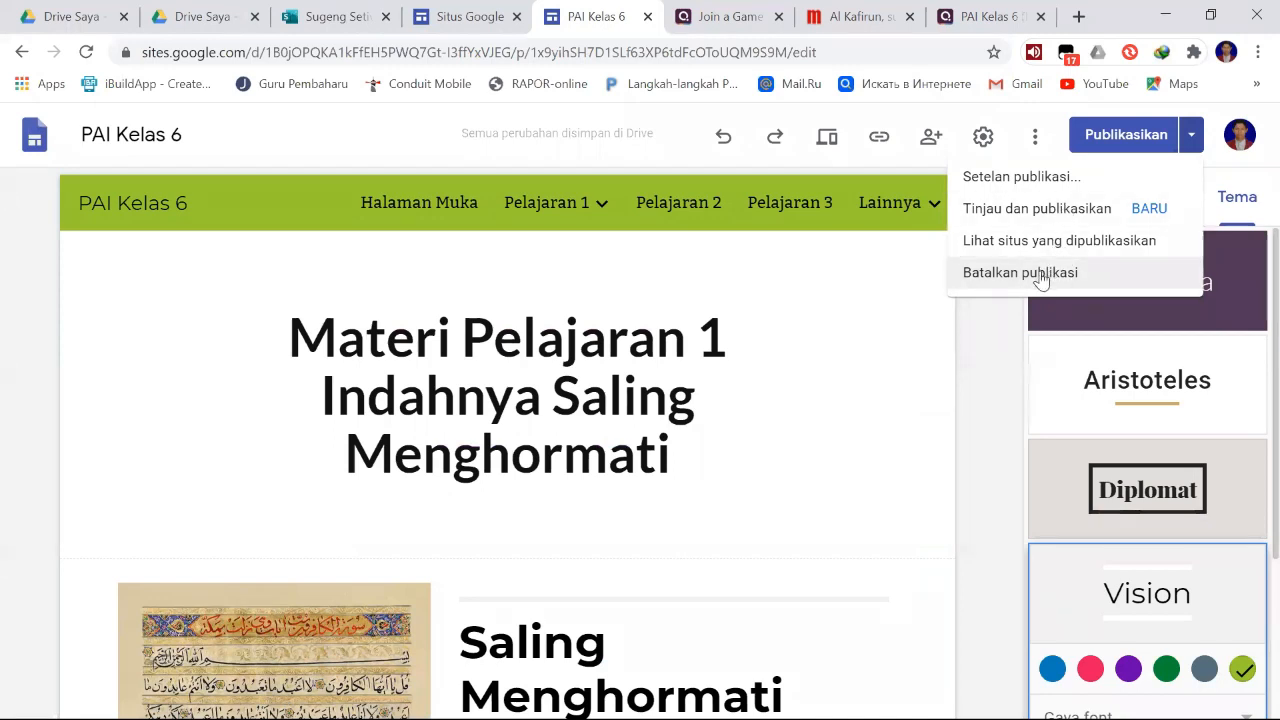
left_click(736, 454)
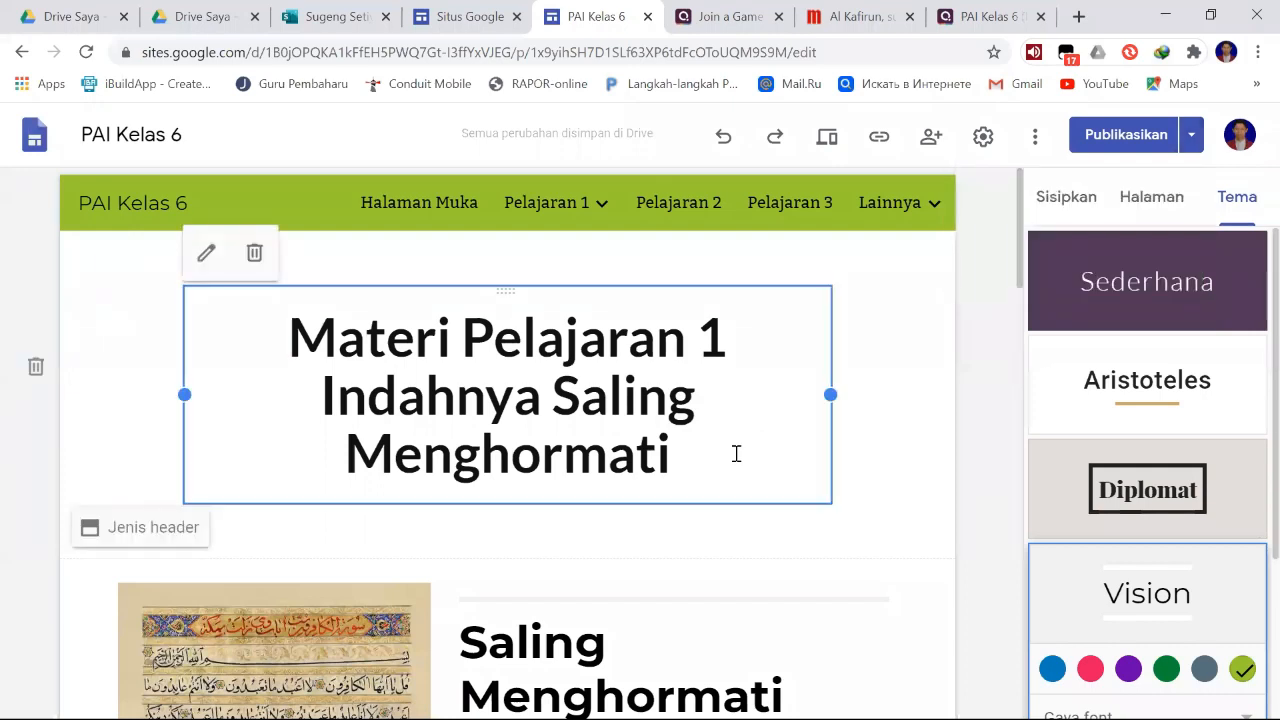
- Delete item 4, "Dibaca menjelang tidur dapat bebas dari kemusyrikan", with its paragraph and the leftover empty line from the Materi text
scroll(738, 452, "down", 2)
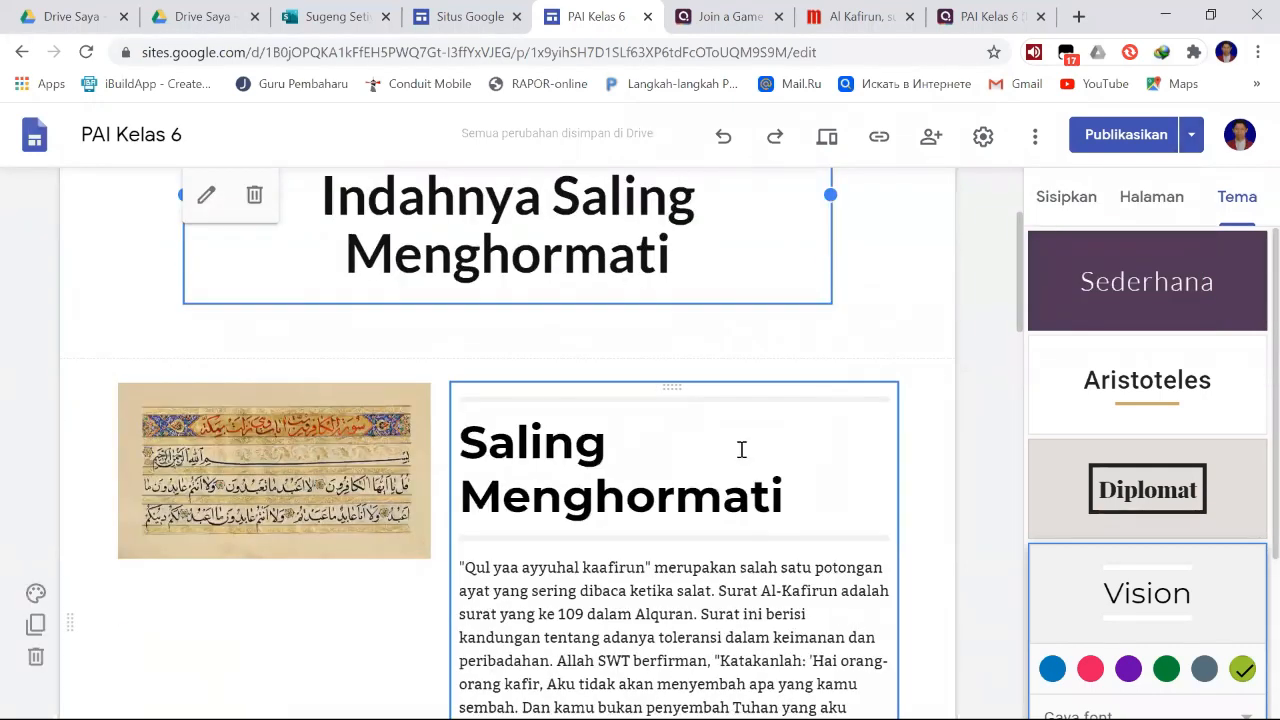
scroll(741, 450, "down", 5)
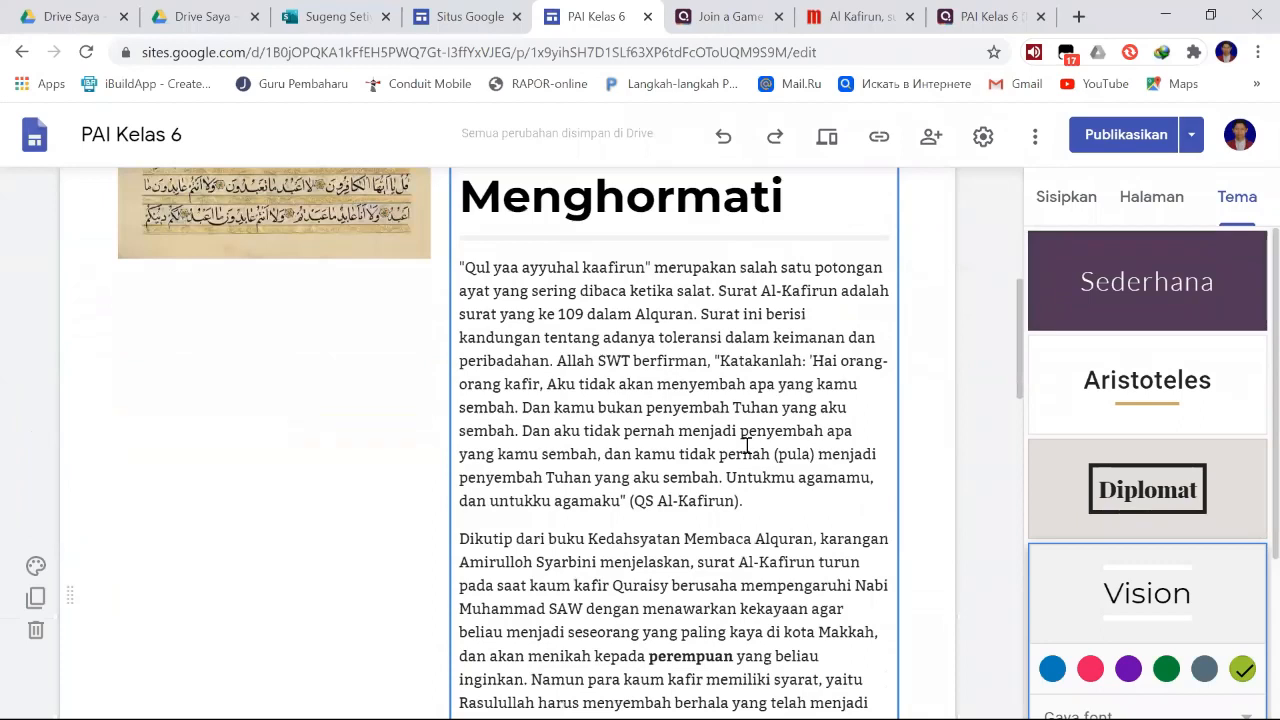
scroll(747, 440, "down", 1)
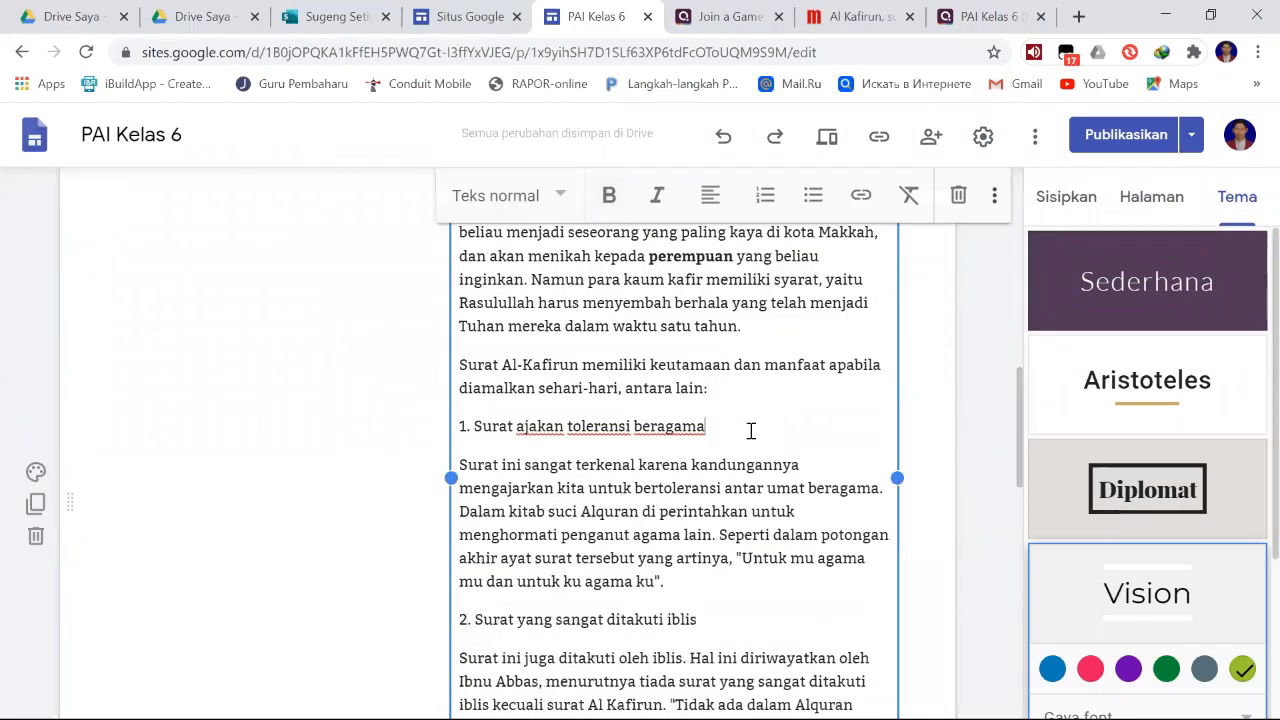
scroll(748, 432, "down", 4)
scroll(752, 430, "down", 6)
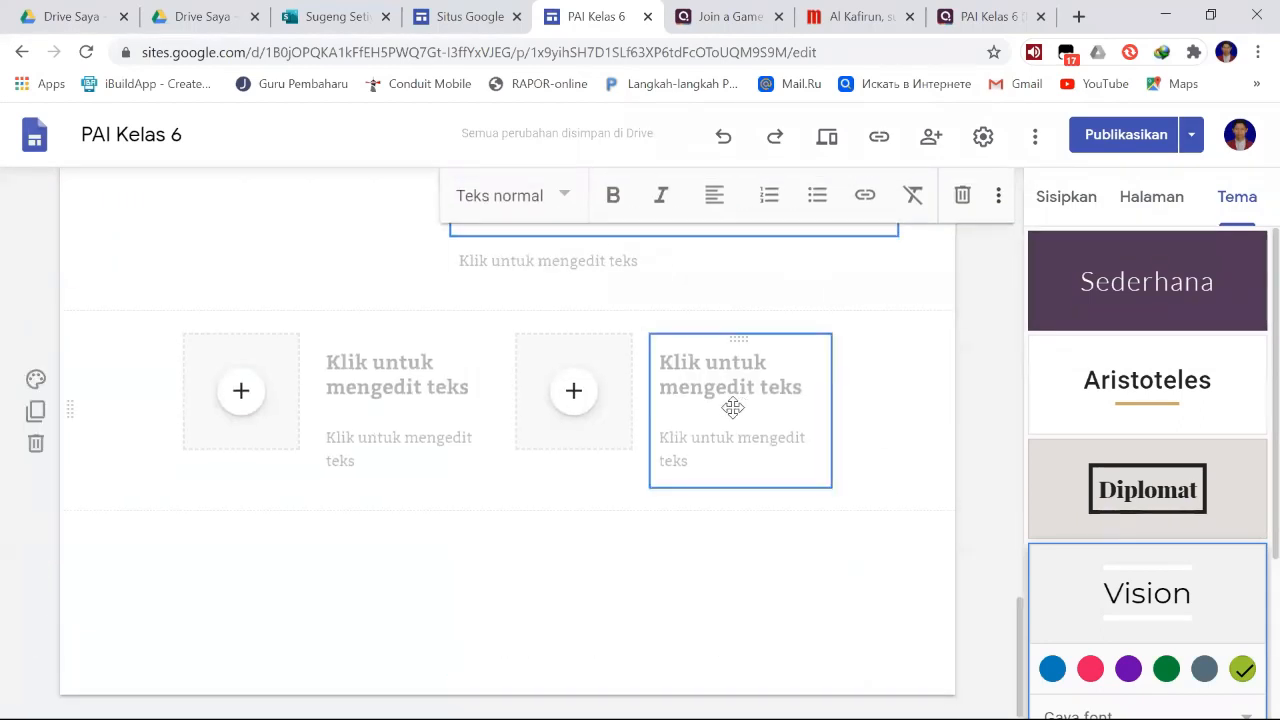
scroll(749, 423, "up", 3)
scroll(750, 437, "up", 7)
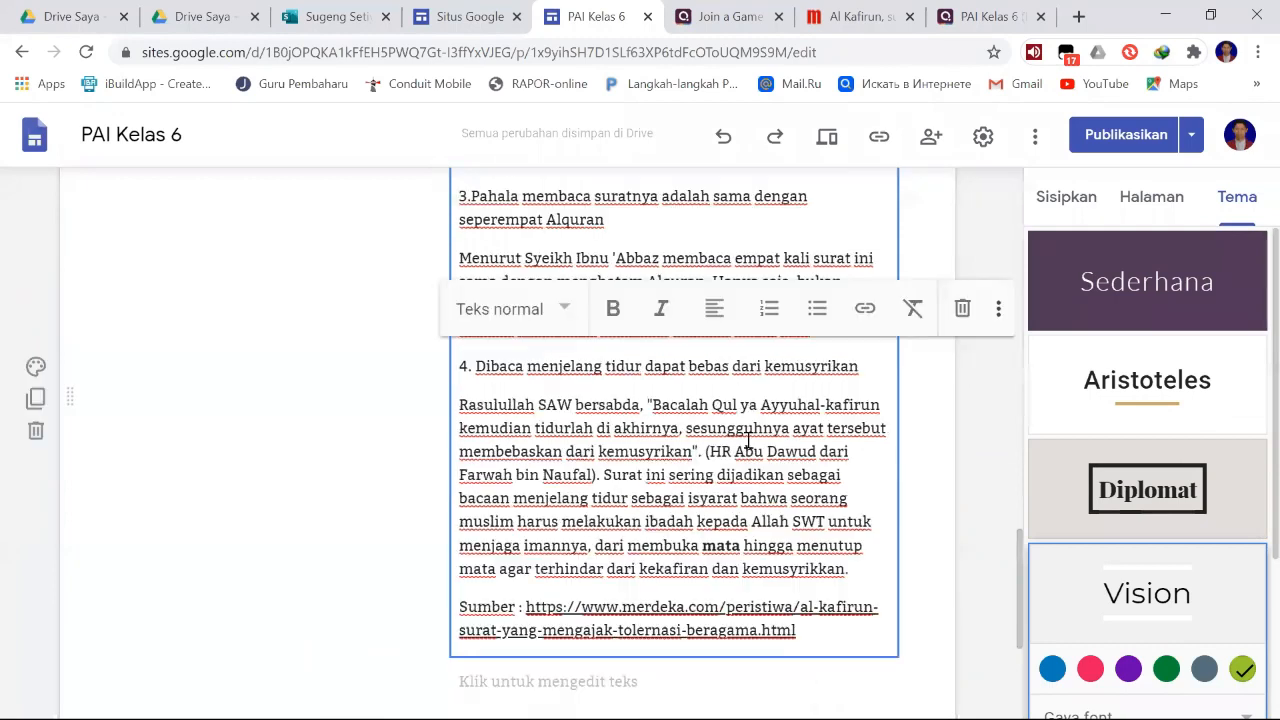
scroll(750, 432, "down", 3)
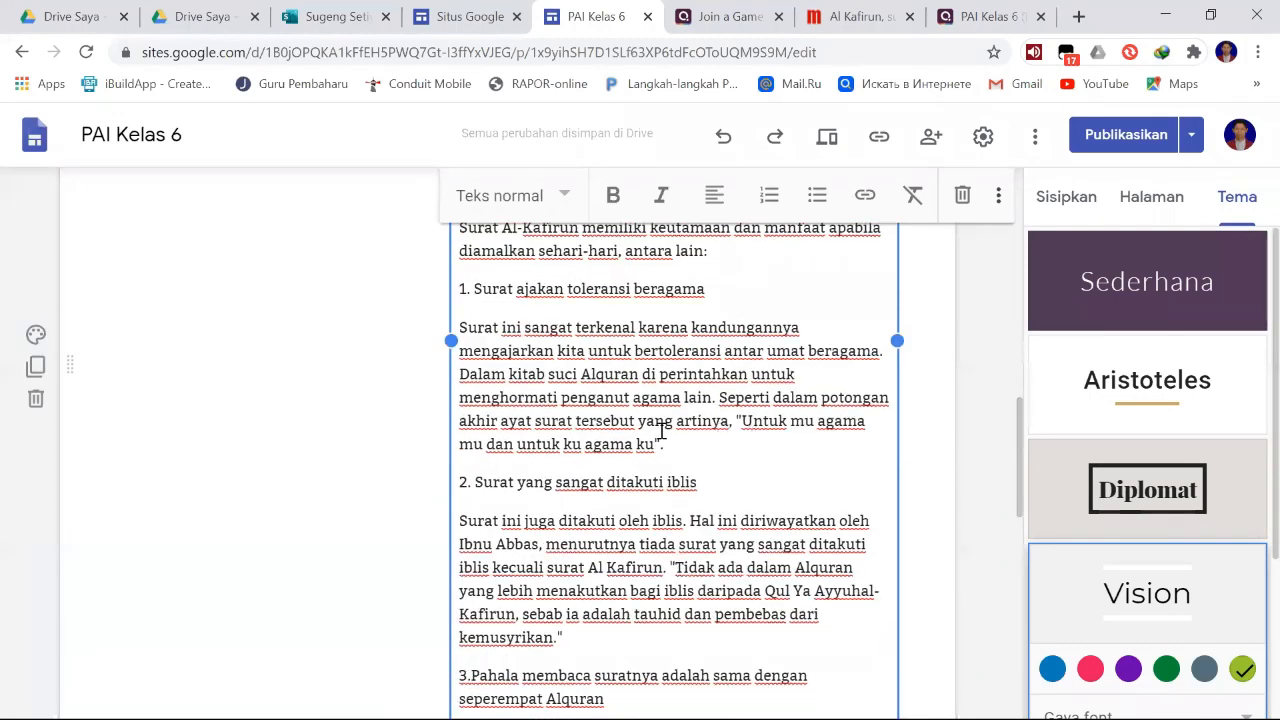
scroll(660, 429, "up", 5)
scroll(666, 430, "up", 2)
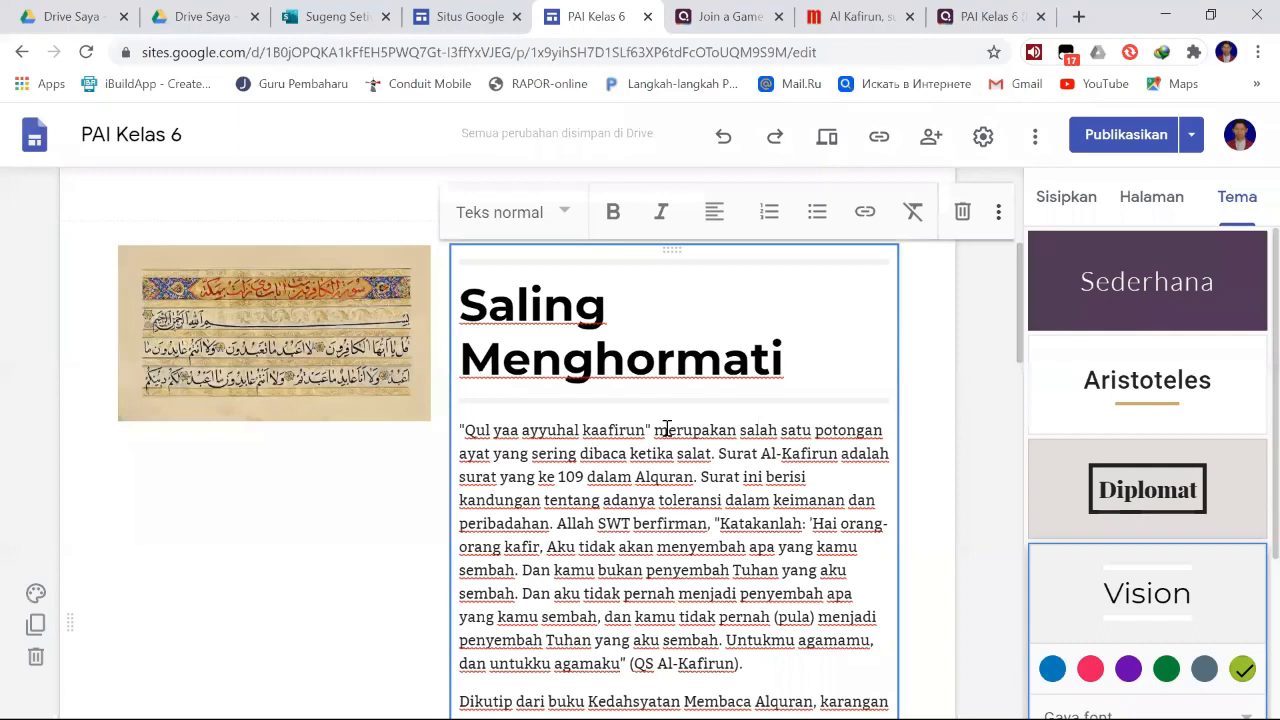
scroll(667, 429, "down", 12)
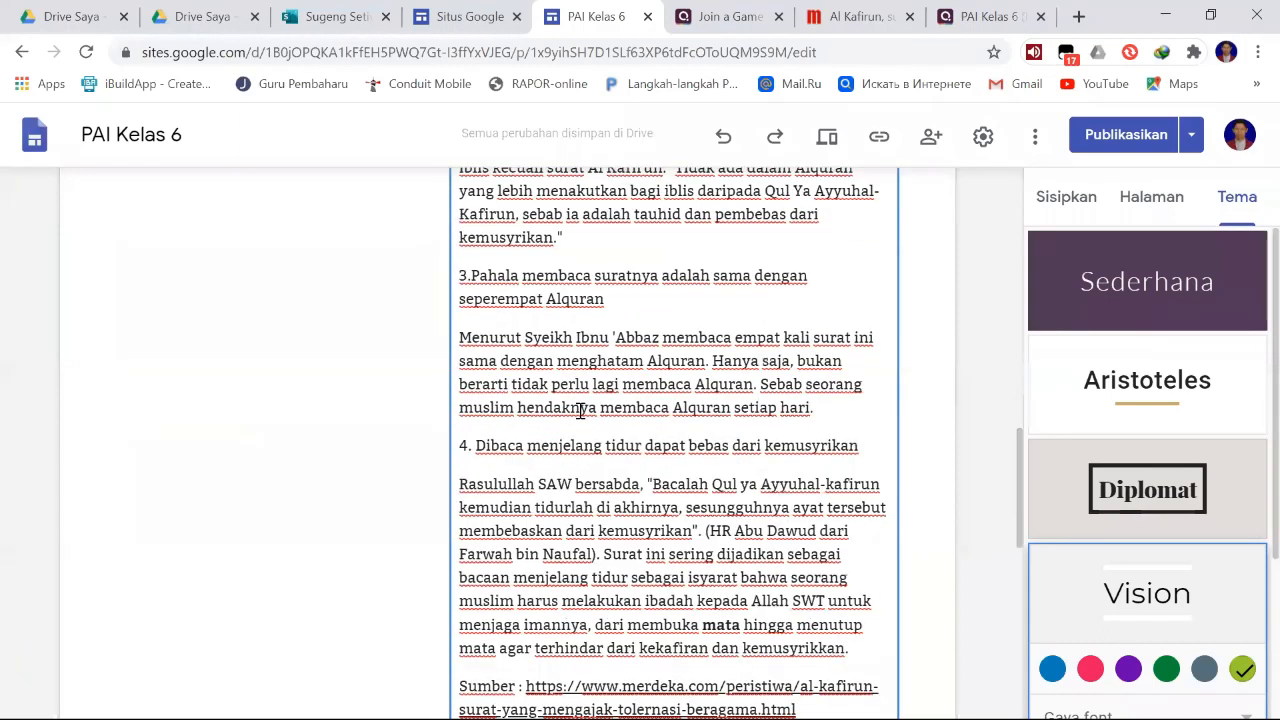
scroll(580, 410, "down", 2)
scroll(471, 376, "up", 1)
left_click_drag(461, 345, 857, 548)
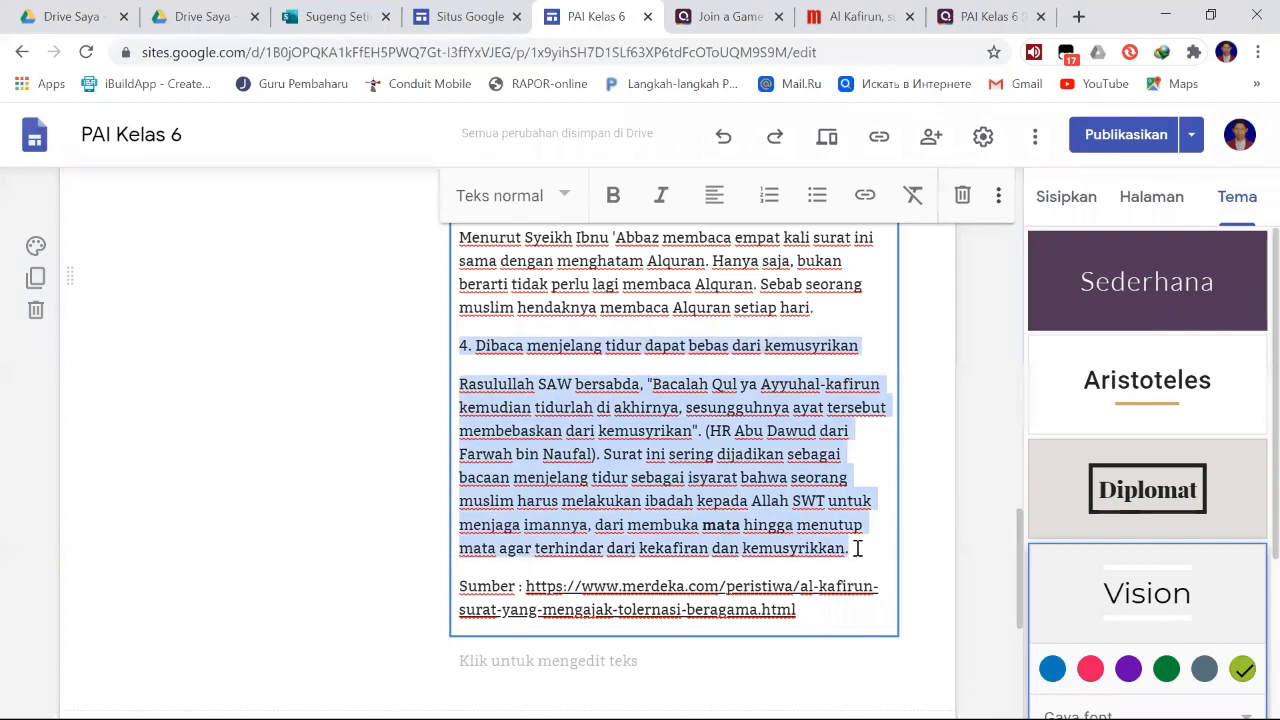
key("BackSpace")
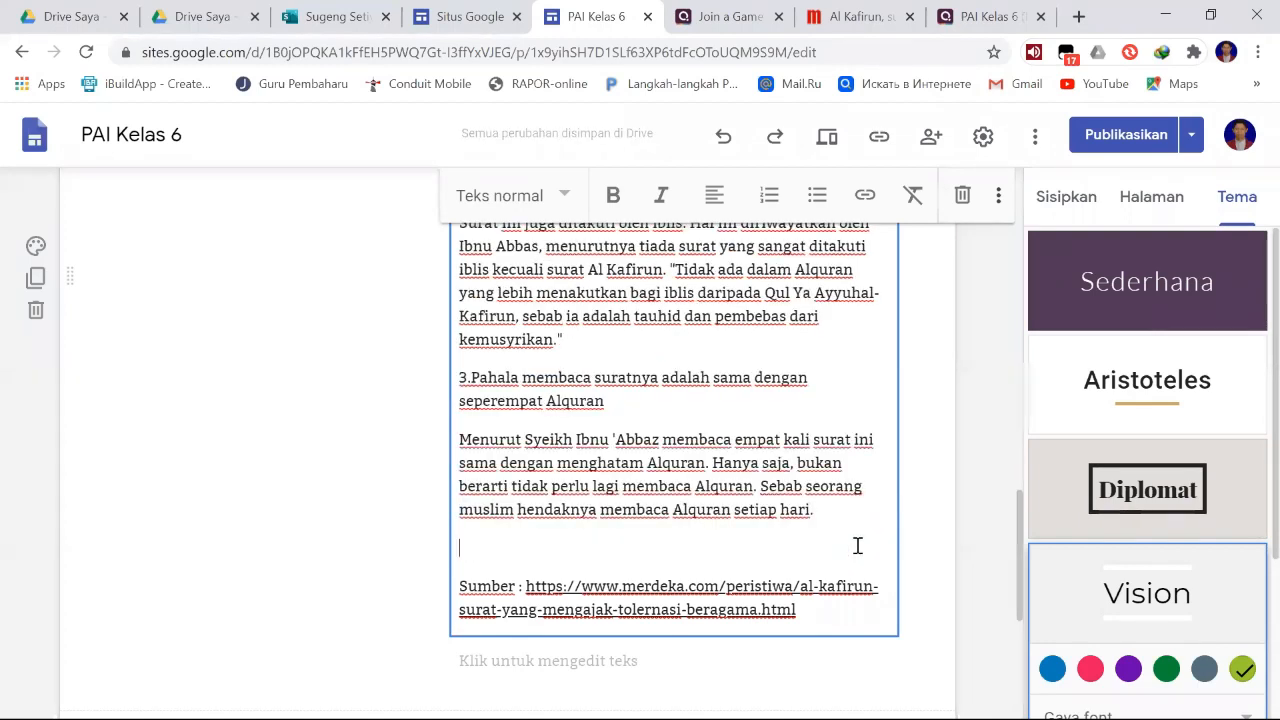
key("BackSpace")
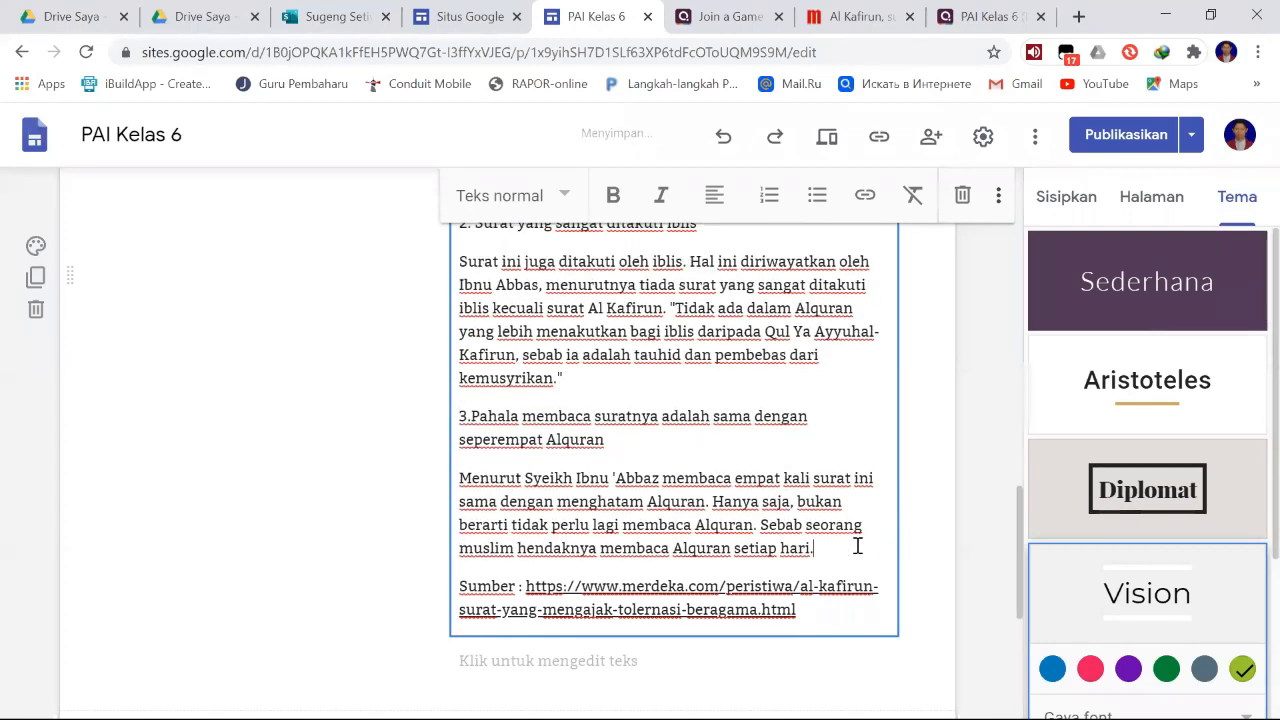
- Return to the top of the Materi page and review the options for publishing the changes, without choosing any
scroll(857, 546, "up", 12)
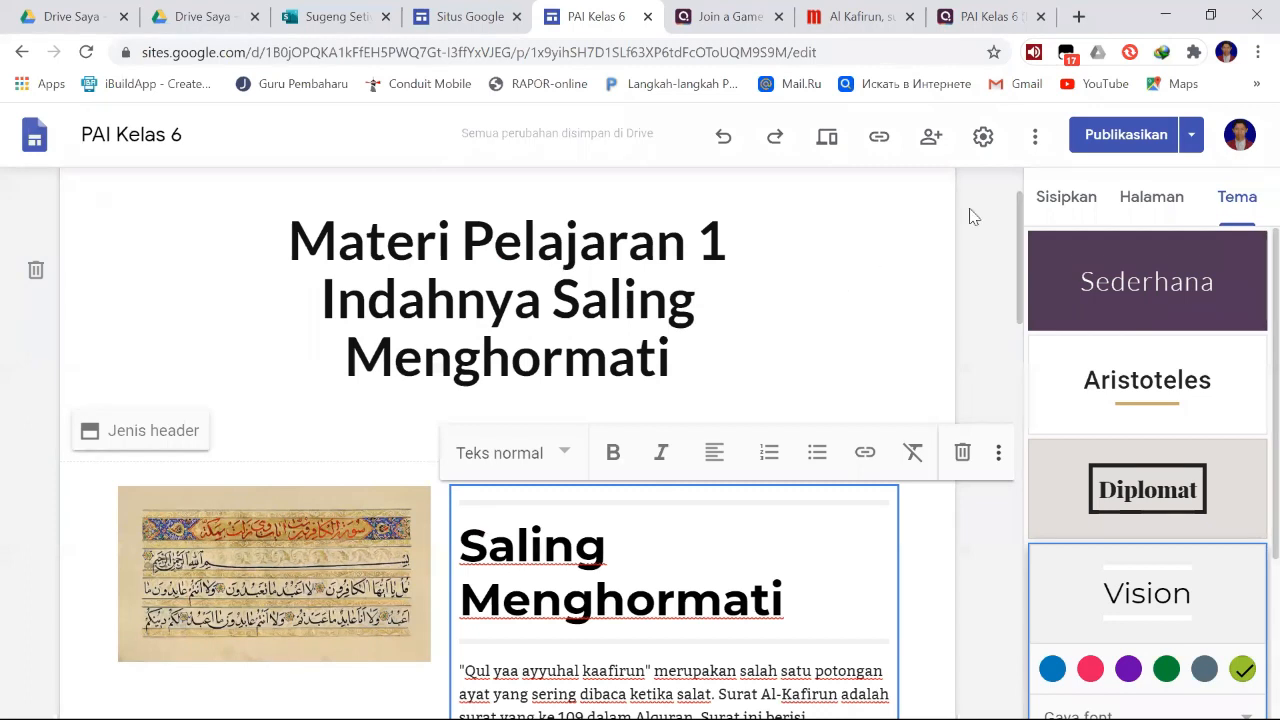
left_click(1190, 140)
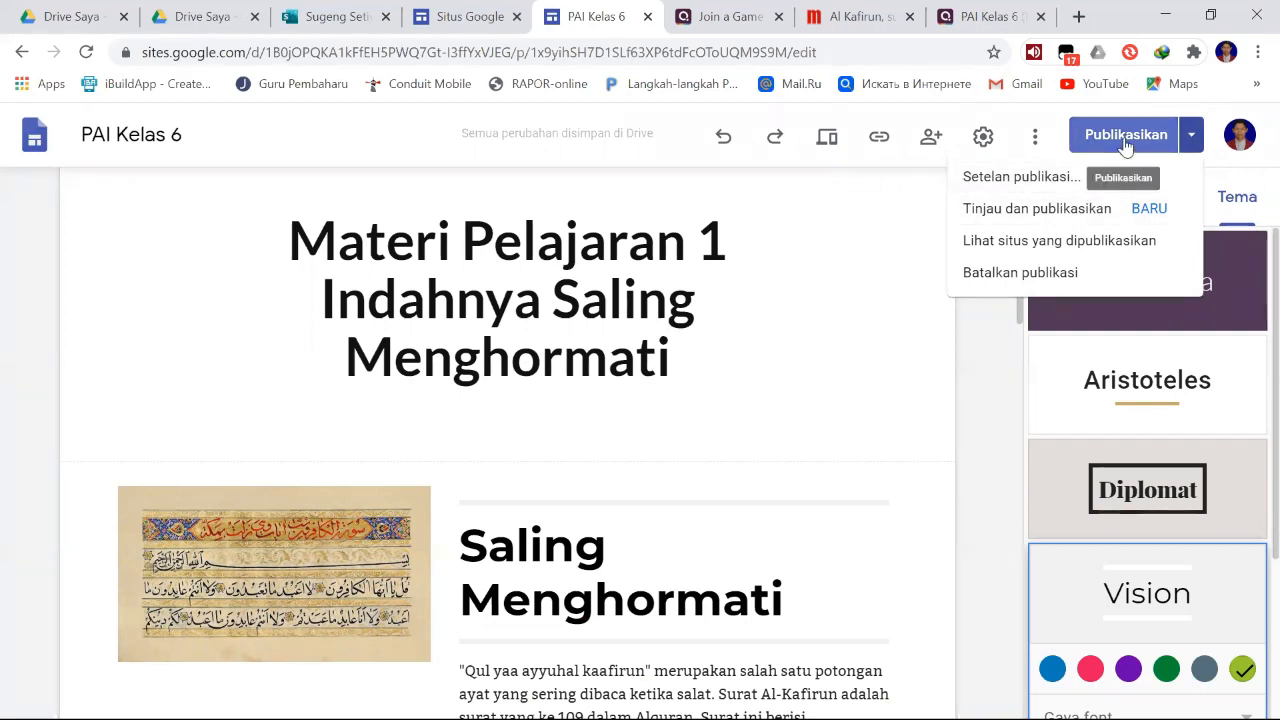
left_click(712, 353)
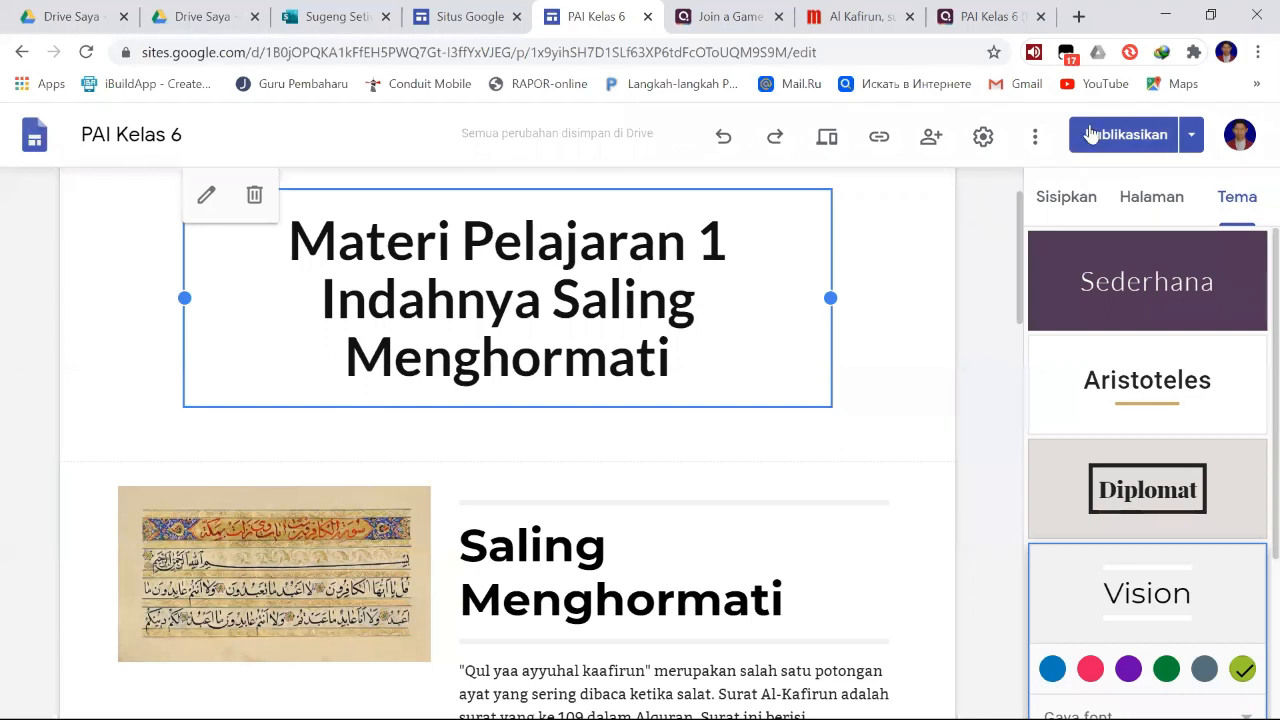
left_click(1190, 137)
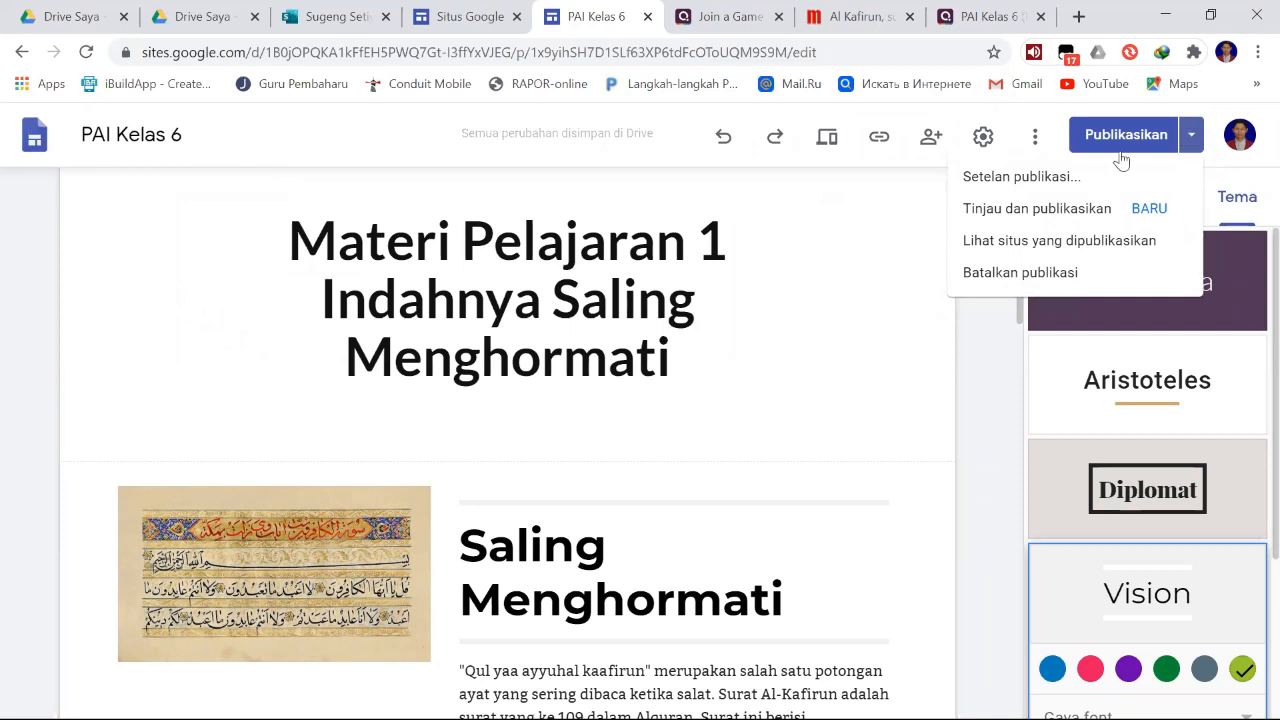
left_click(991, 366)
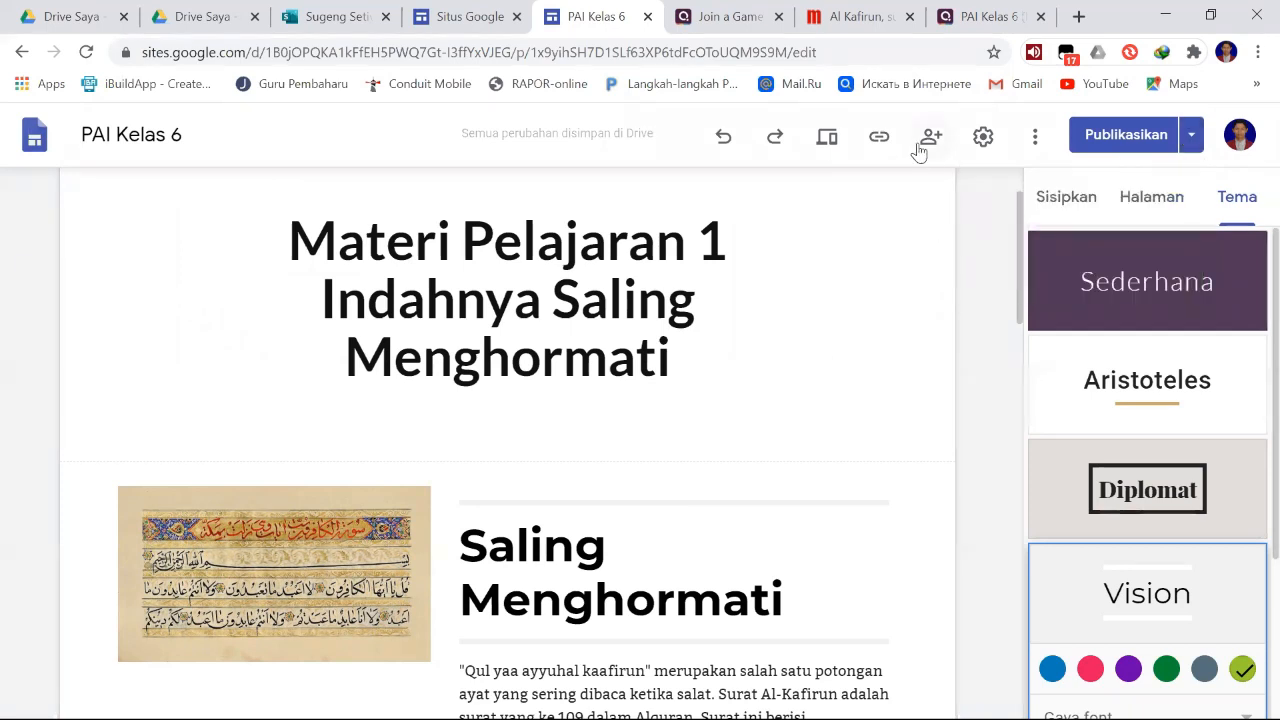
- Review the site's sharing settings: the people with access and the link access for the draft and the published site
left_click(929, 138)
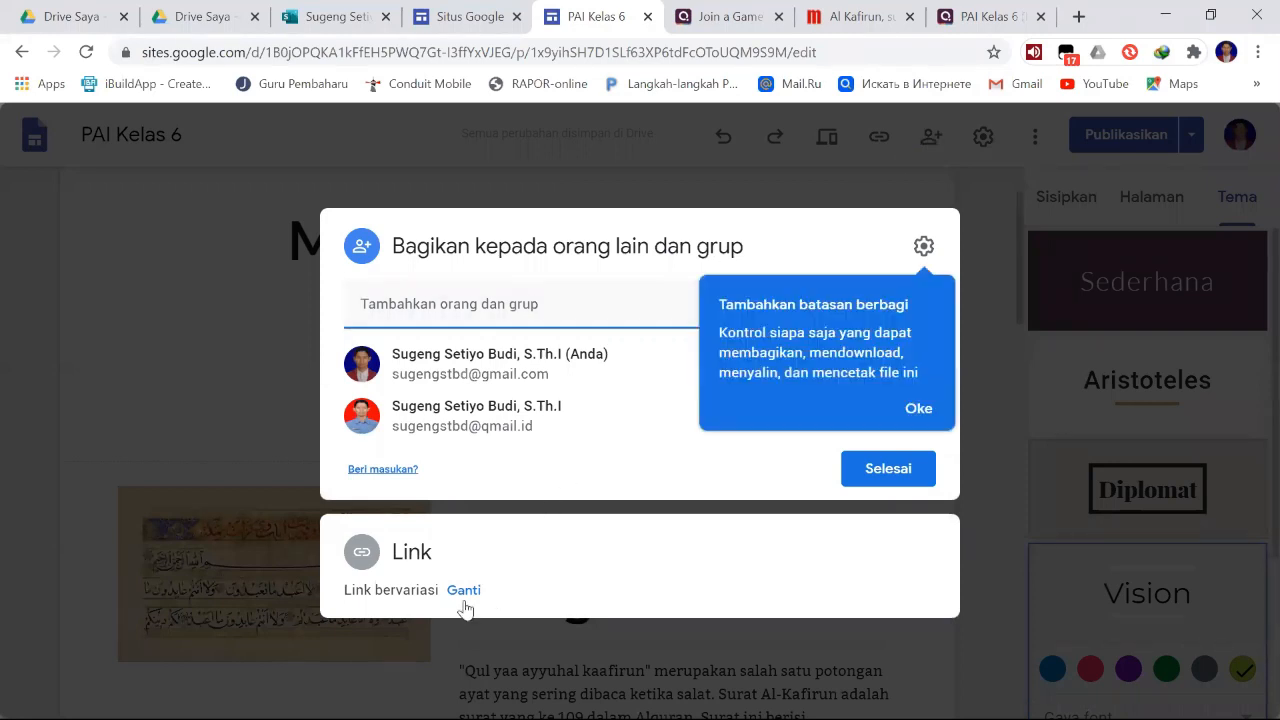
left_click(424, 554)
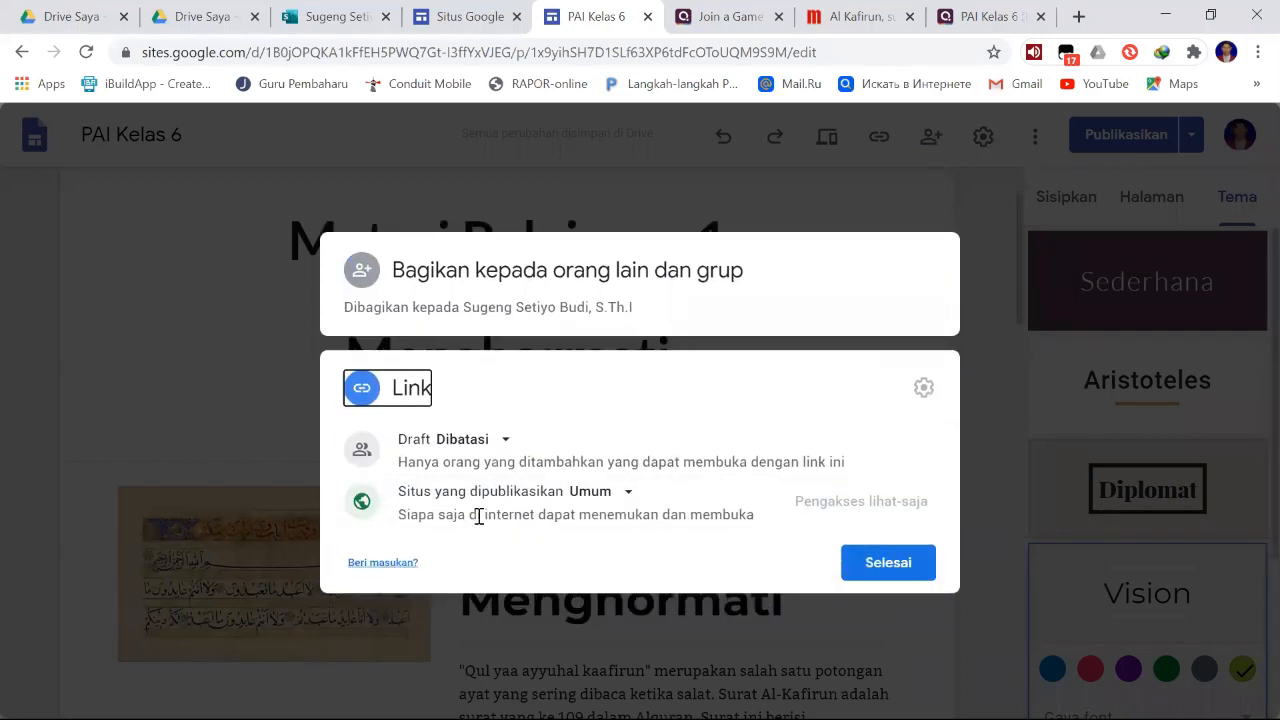
left_click(628, 494)
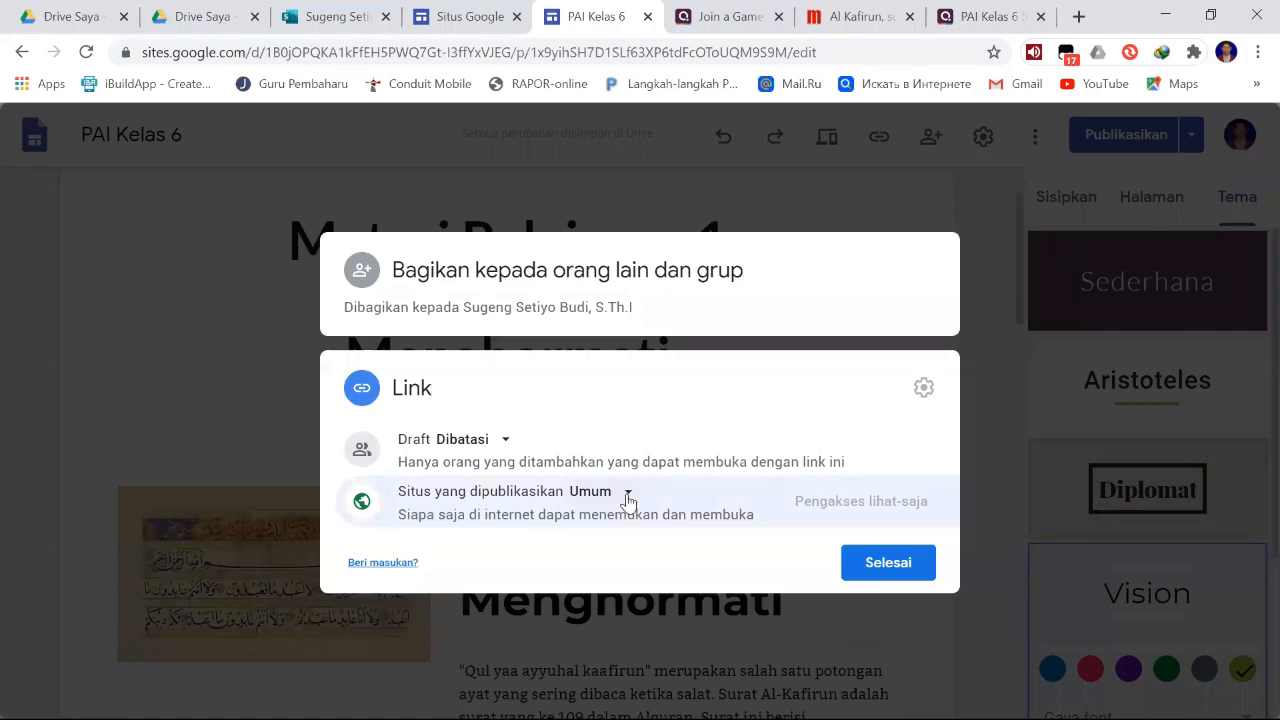
left_click(920, 578)
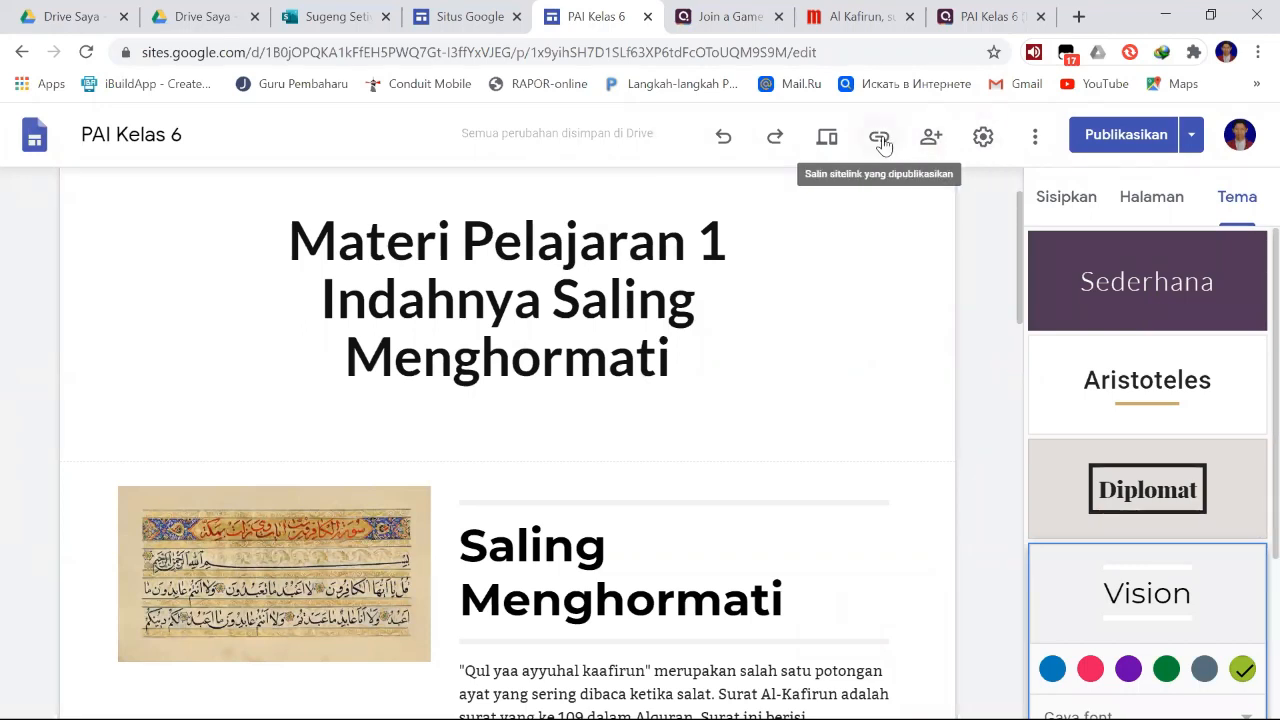
left_click(929, 138)
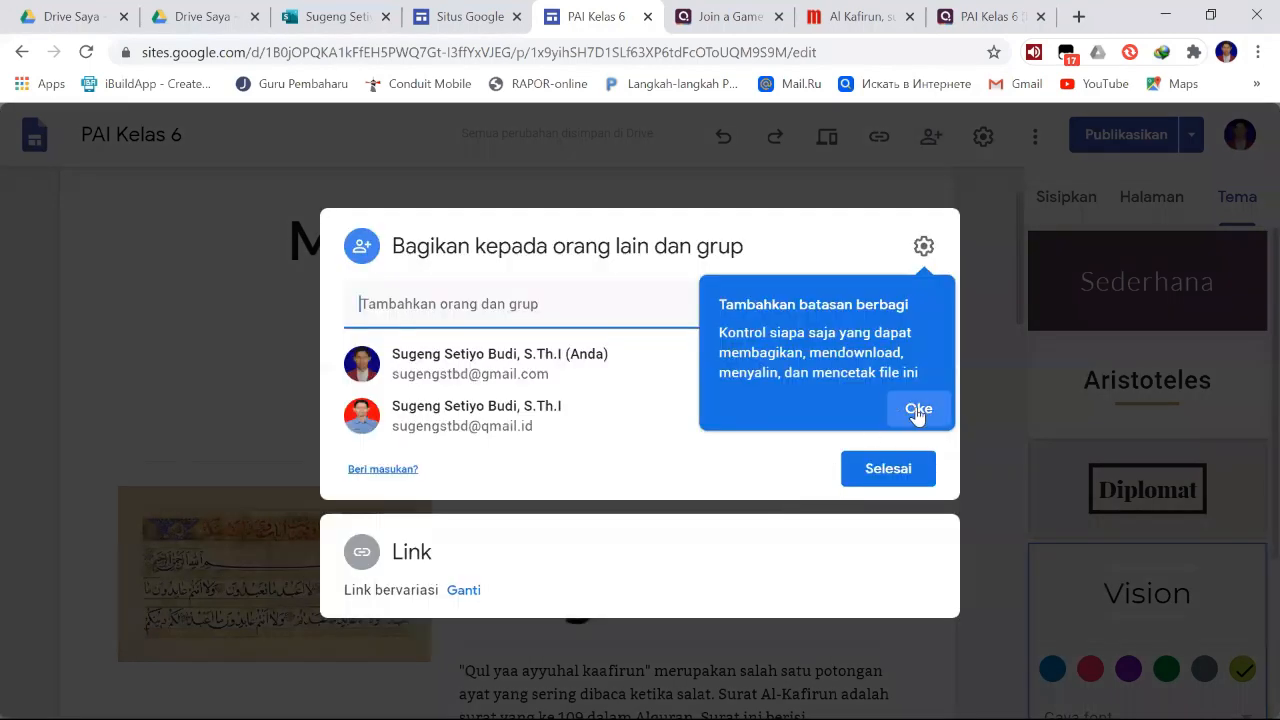
left_click(918, 408)
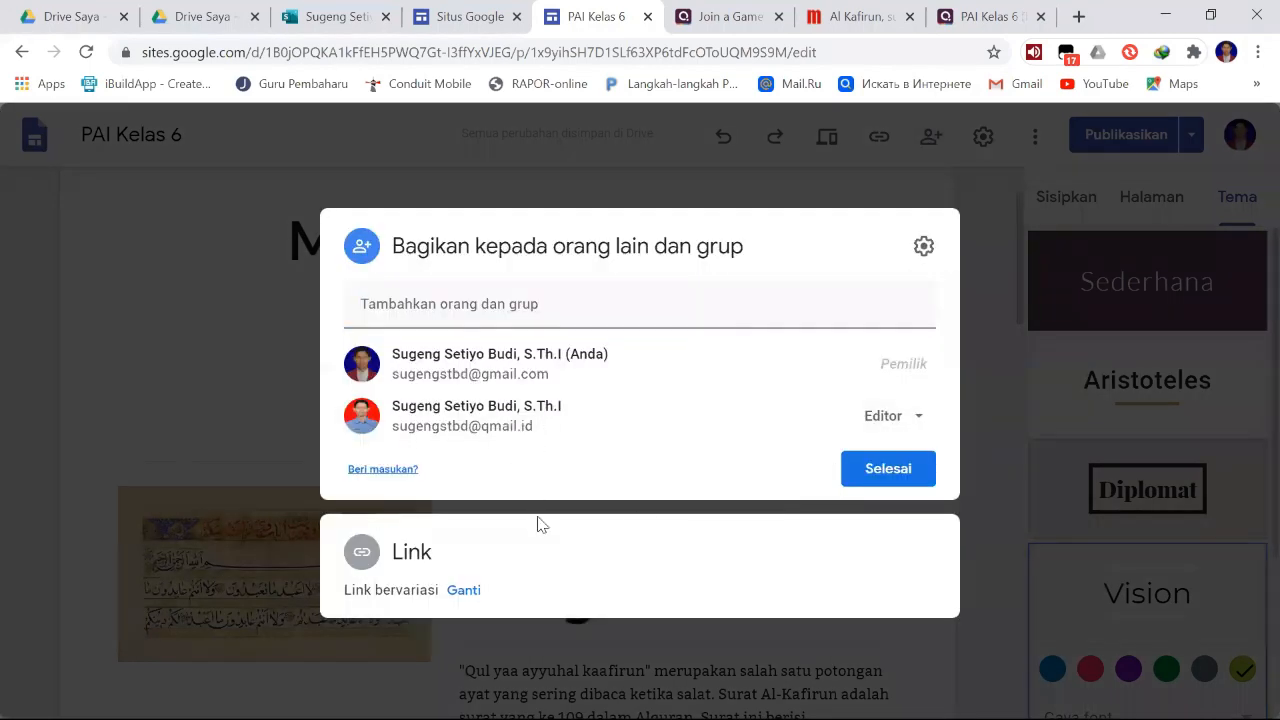
left_click(463, 591)
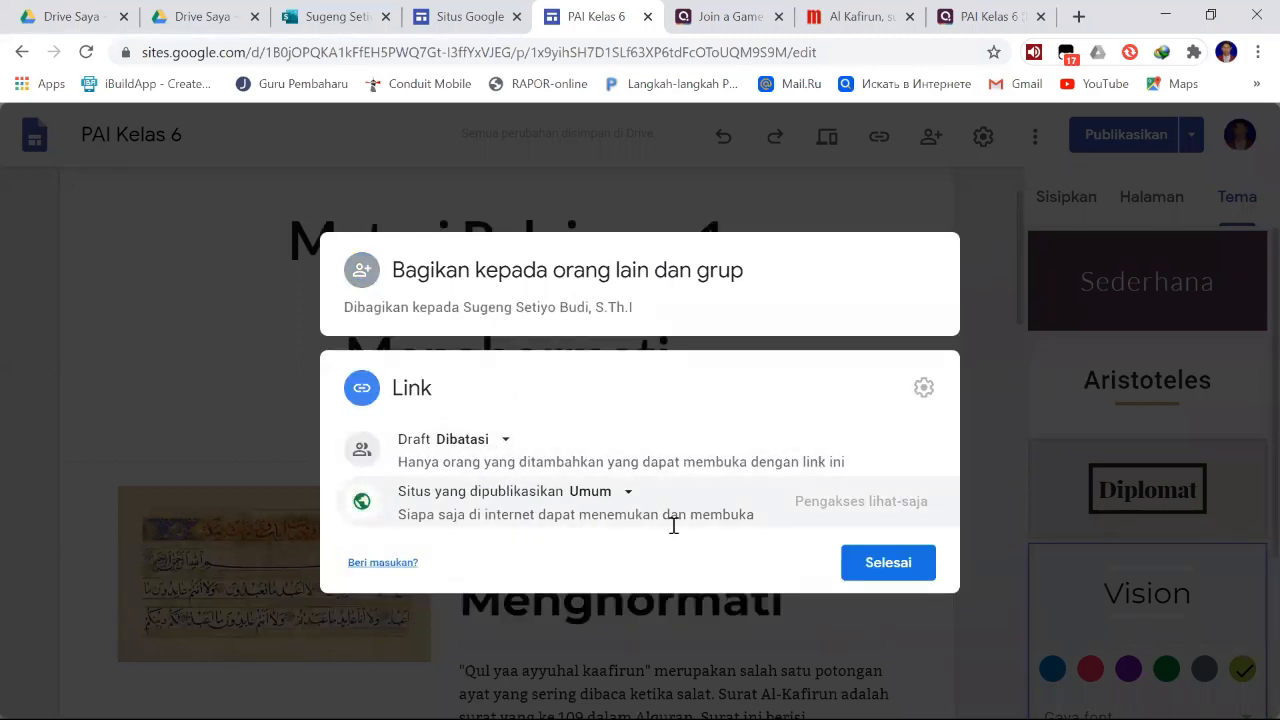
left_click(853, 574)
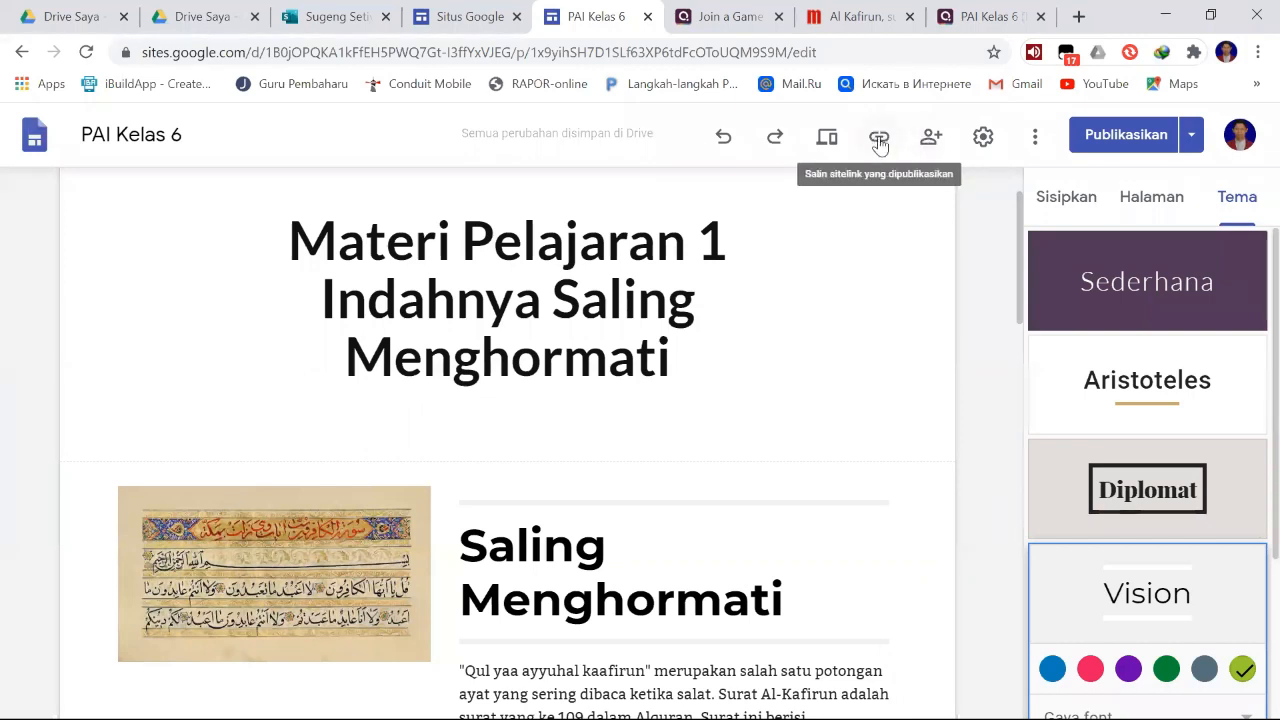
- Copy the published site's link, switch to WhatsApp, search for "kelas 6" and open the Kelas 6 PAI TB 3 group chat
left_click(879, 141)
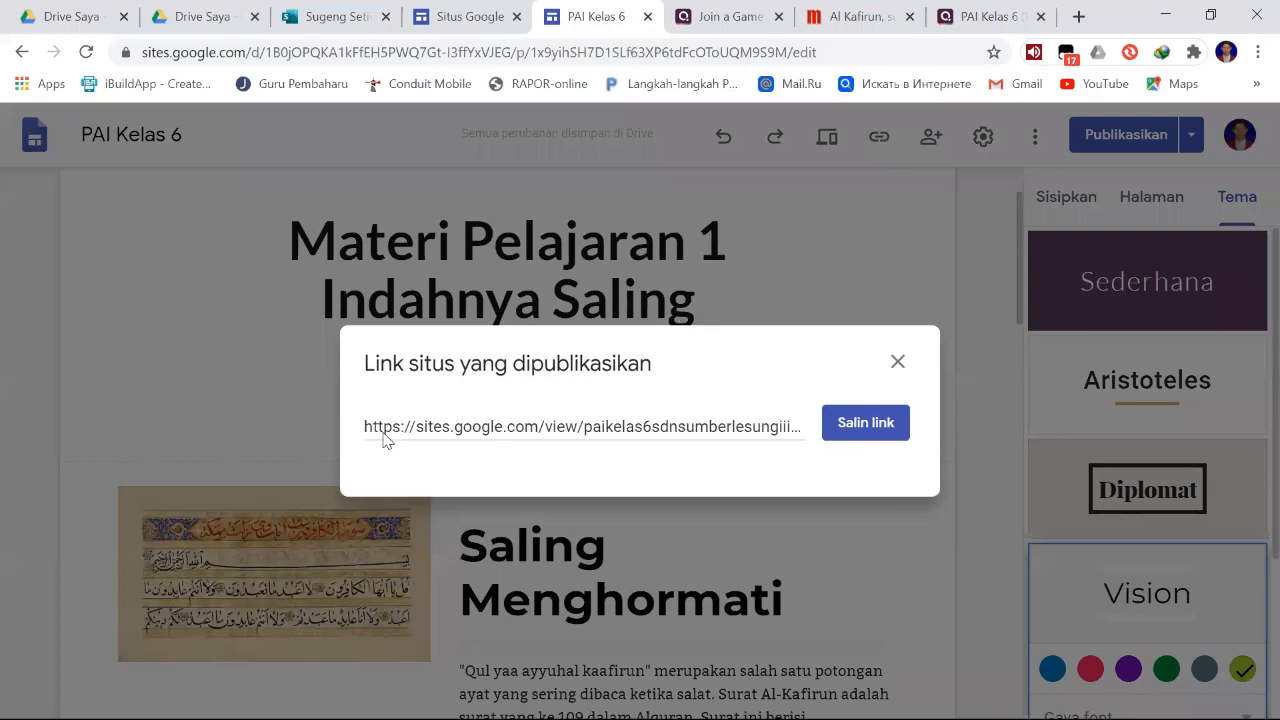
left_click(855, 428)
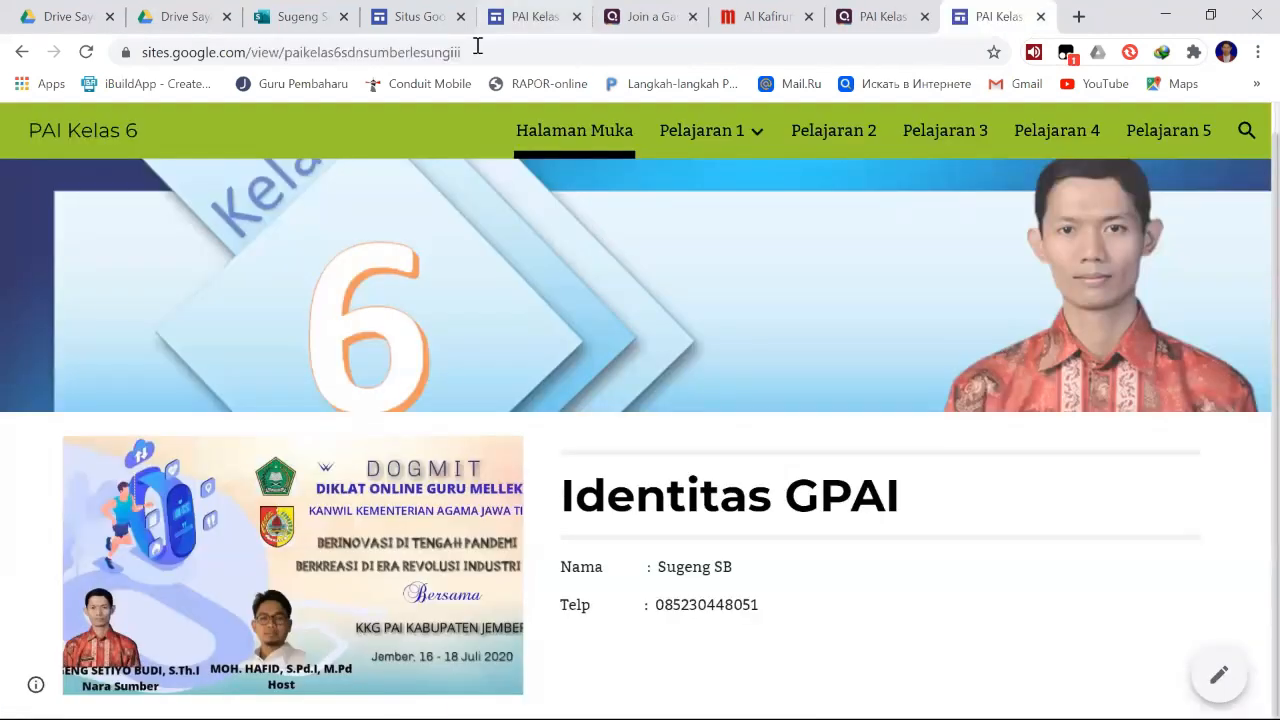
left_click(150, 51)
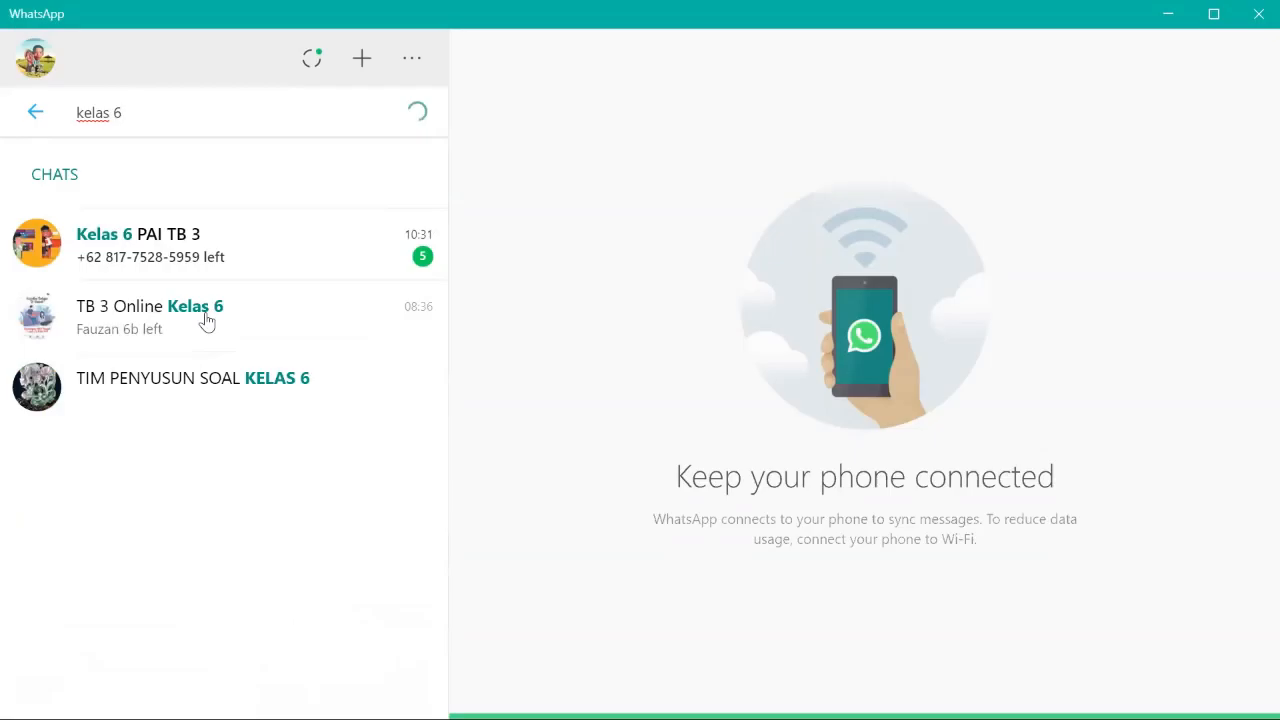
left_click(205, 257)
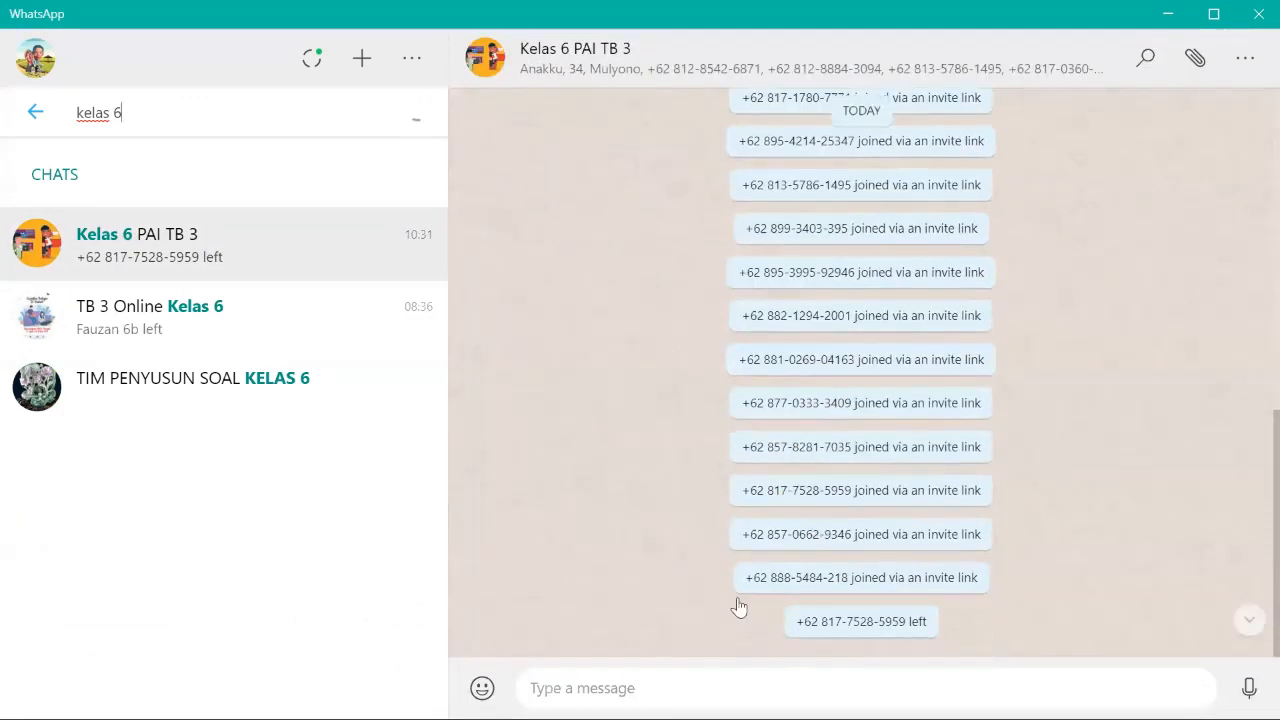
left_click(579, 685)
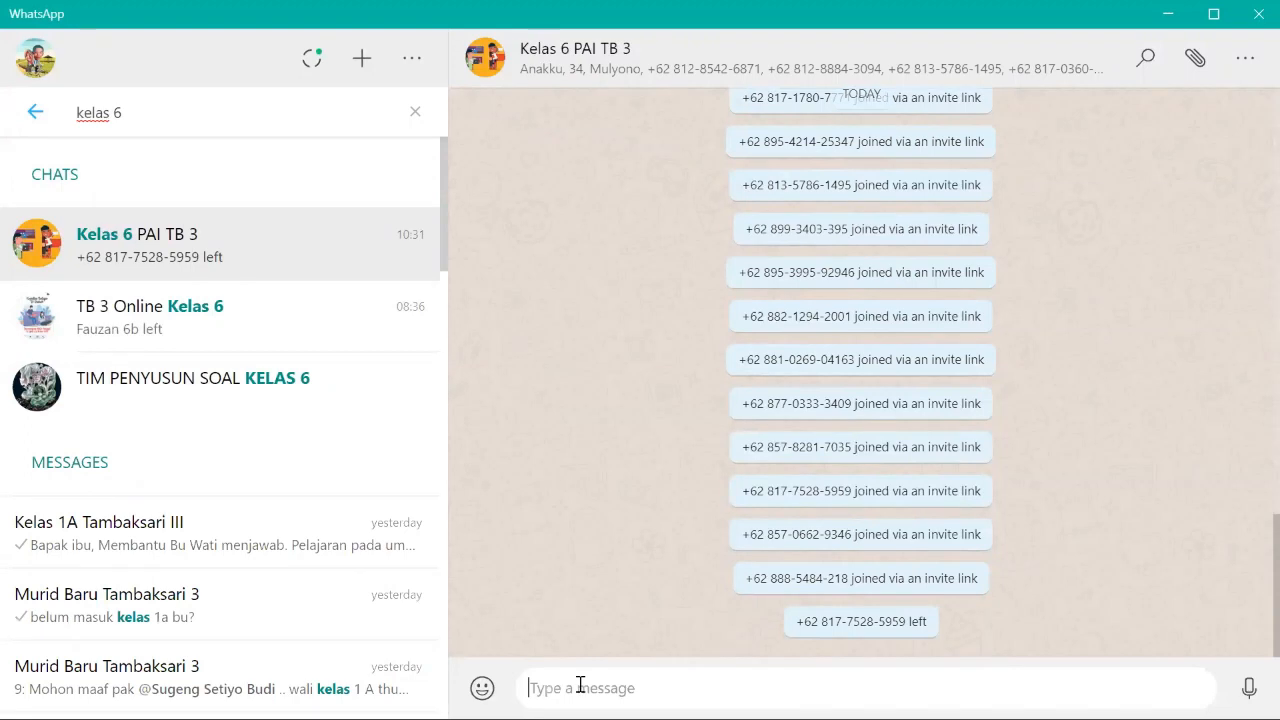
type("https://sites.google.com/view/paikelas6sdnsumberlesungiii/pelajaran-1/materi")
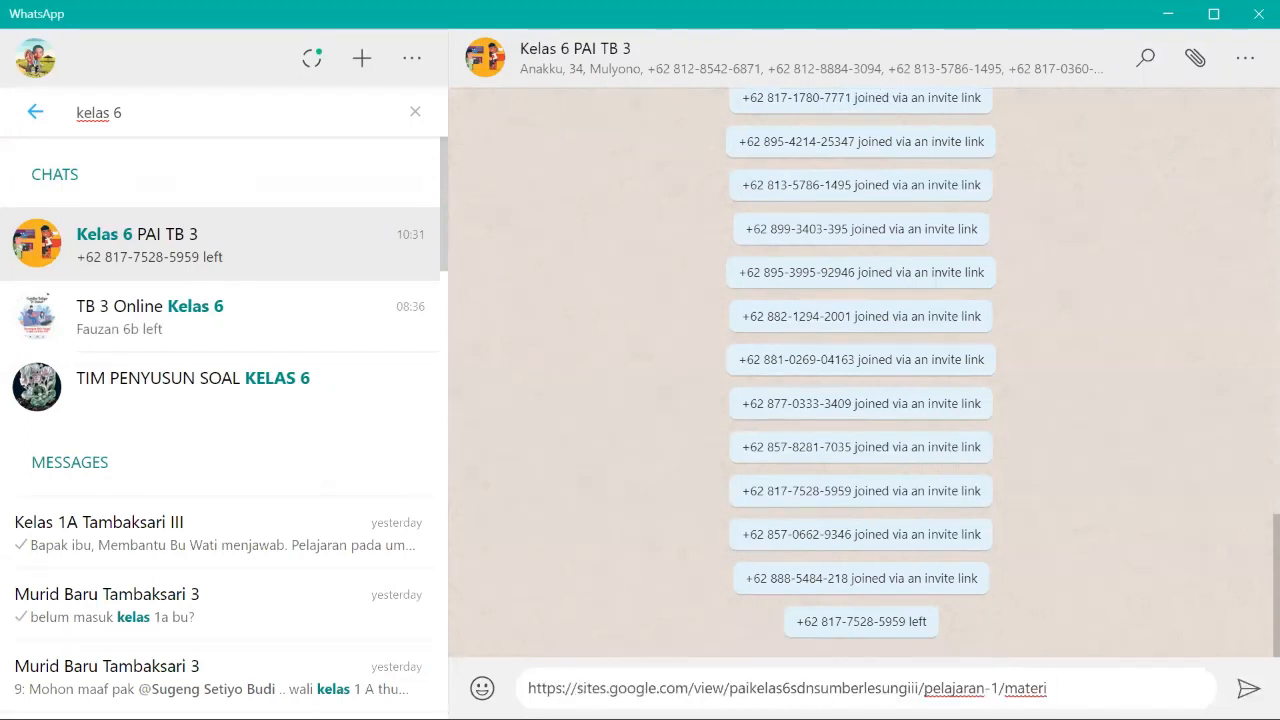
left_click_drag(923, 688, 1078, 682)
key("BackSpace")
key("BackSpace")
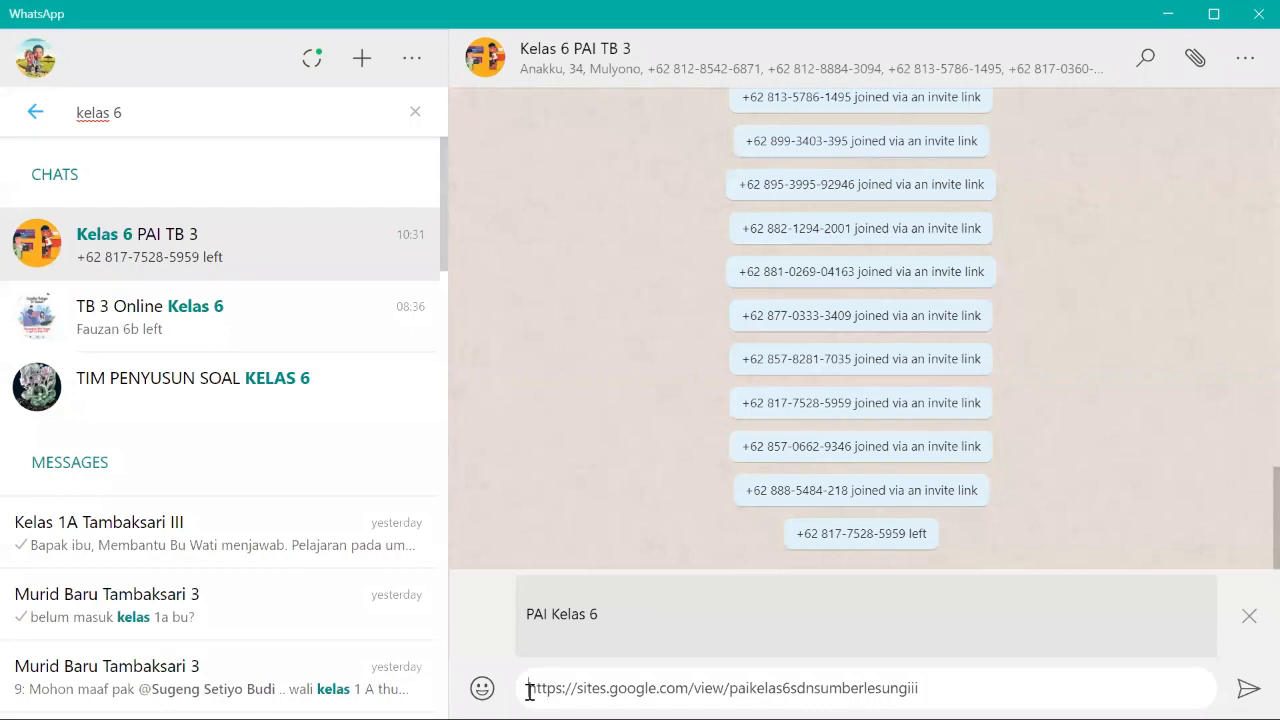
left_click(970, 684)
left_click(1254, 14)
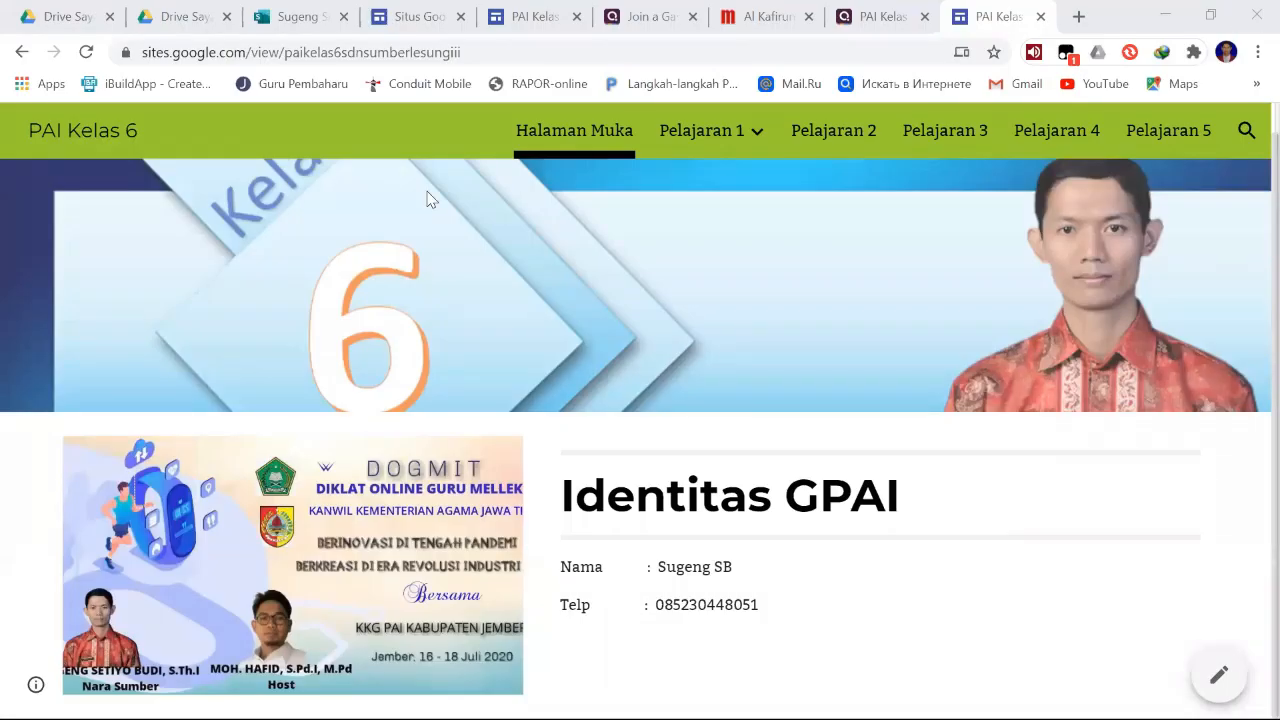